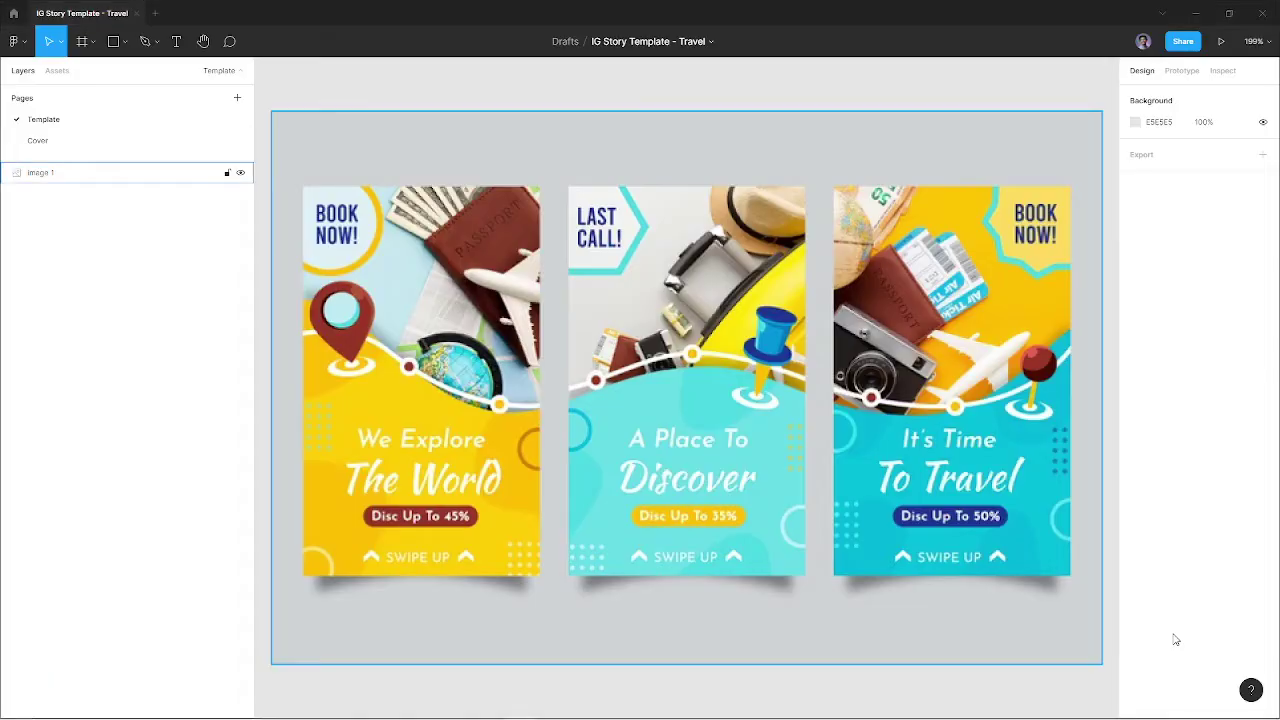
Draw a rectangle over the first story card, aligned to its top-left corner
left_click(660, 98)
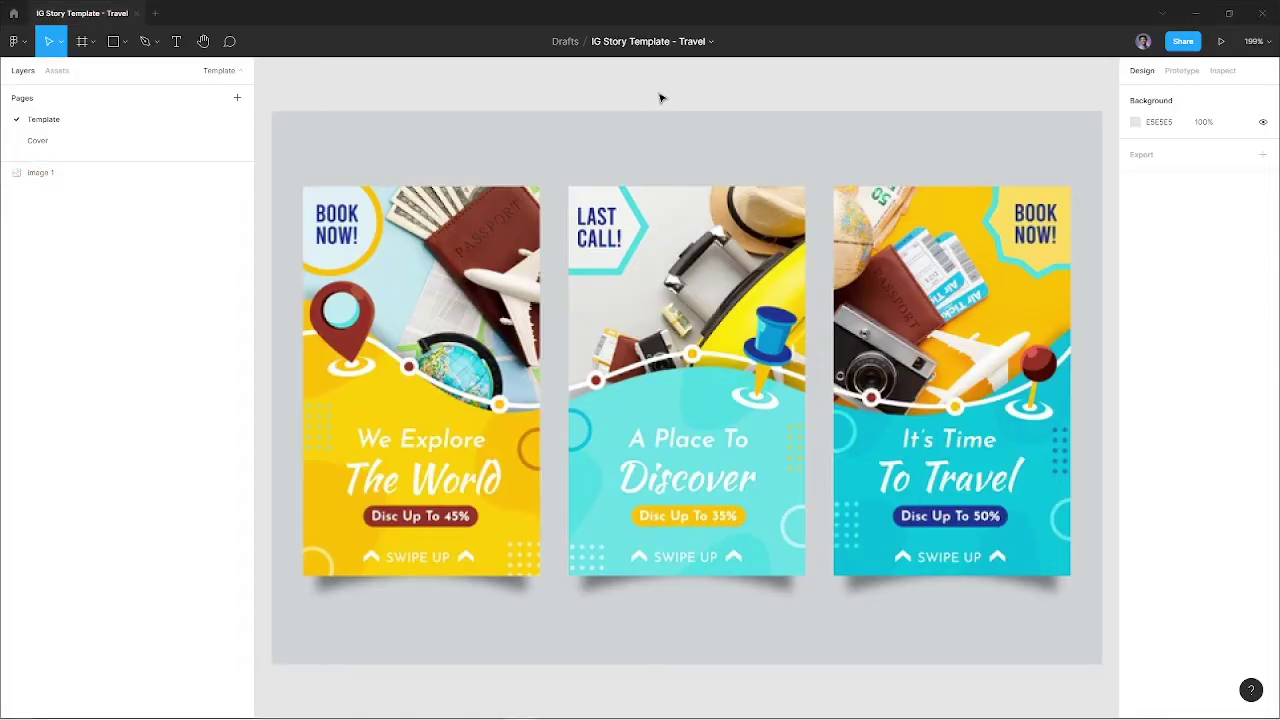
key("r")
left_click_drag(337, 236, 443, 342)
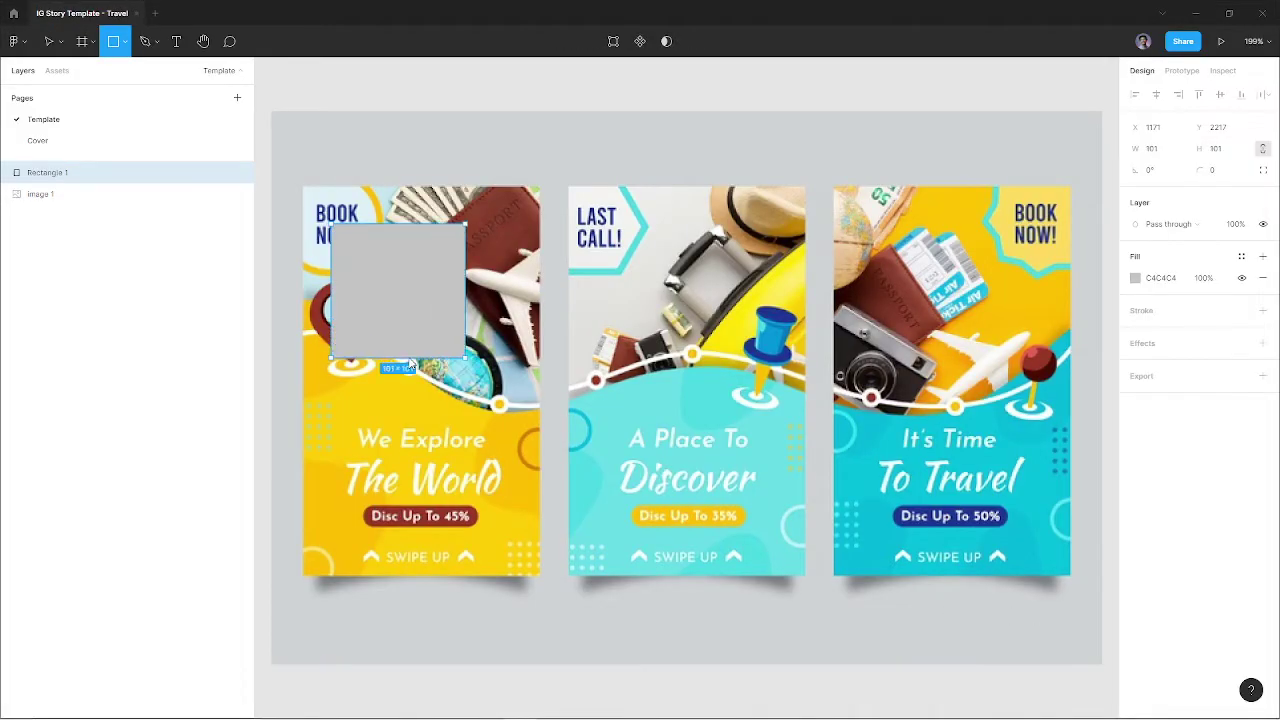
scroll(420, 300, "up", 5)
left_click_drag(506, 406, 434, 303)
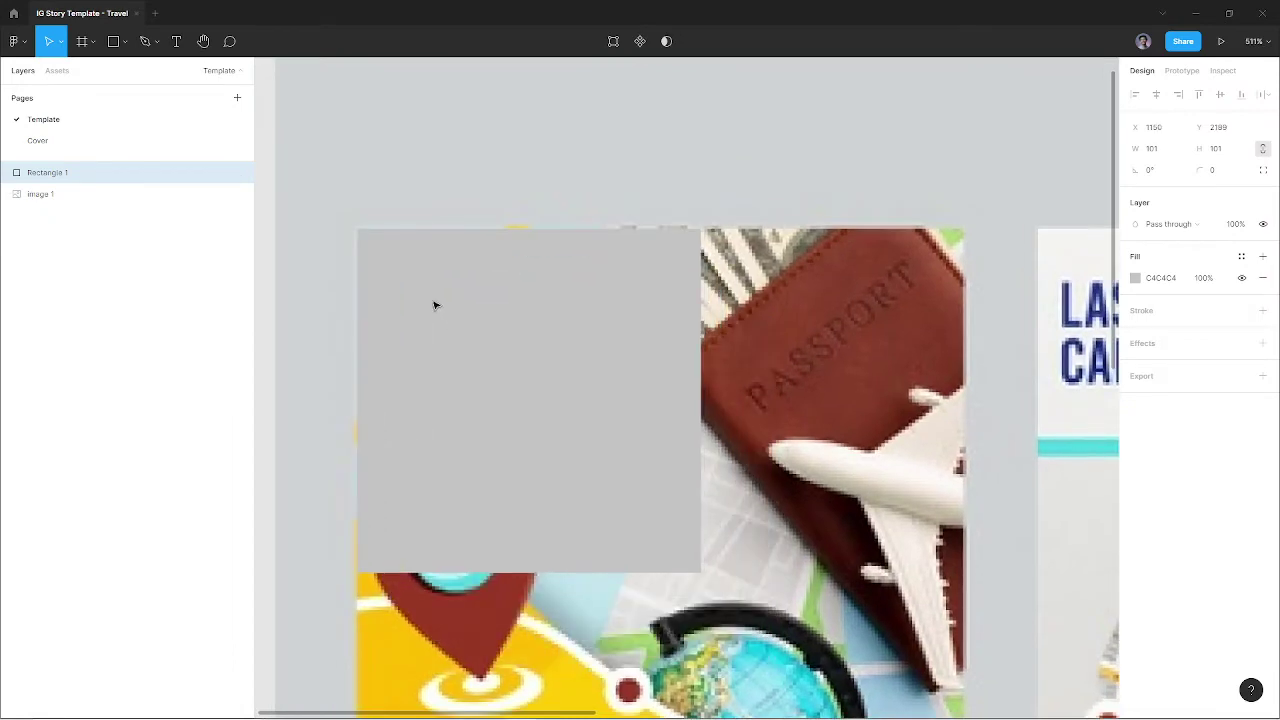
Stretch the rectangle to the card's bottom-right corner (179×294) and place it beneath the template image
scroll(565, 399, "down", 3)
scroll(565, 399, "down", 2)
mouse_move(616, 458)
left_mouse_down()
mouse_move(520, 328)
mouse_move(617, 568)
left_mouse_up()
scroll(617, 568, "up", 5)
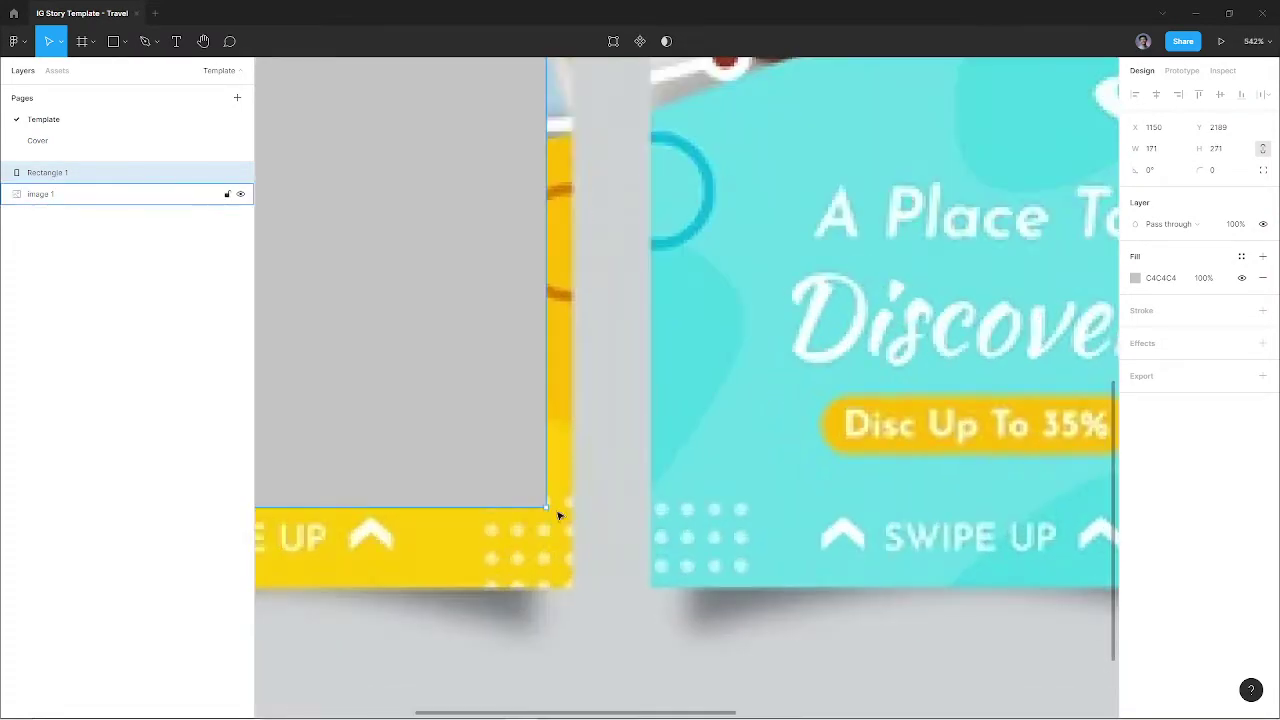
left_click_drag(541, 502, 574, 590)
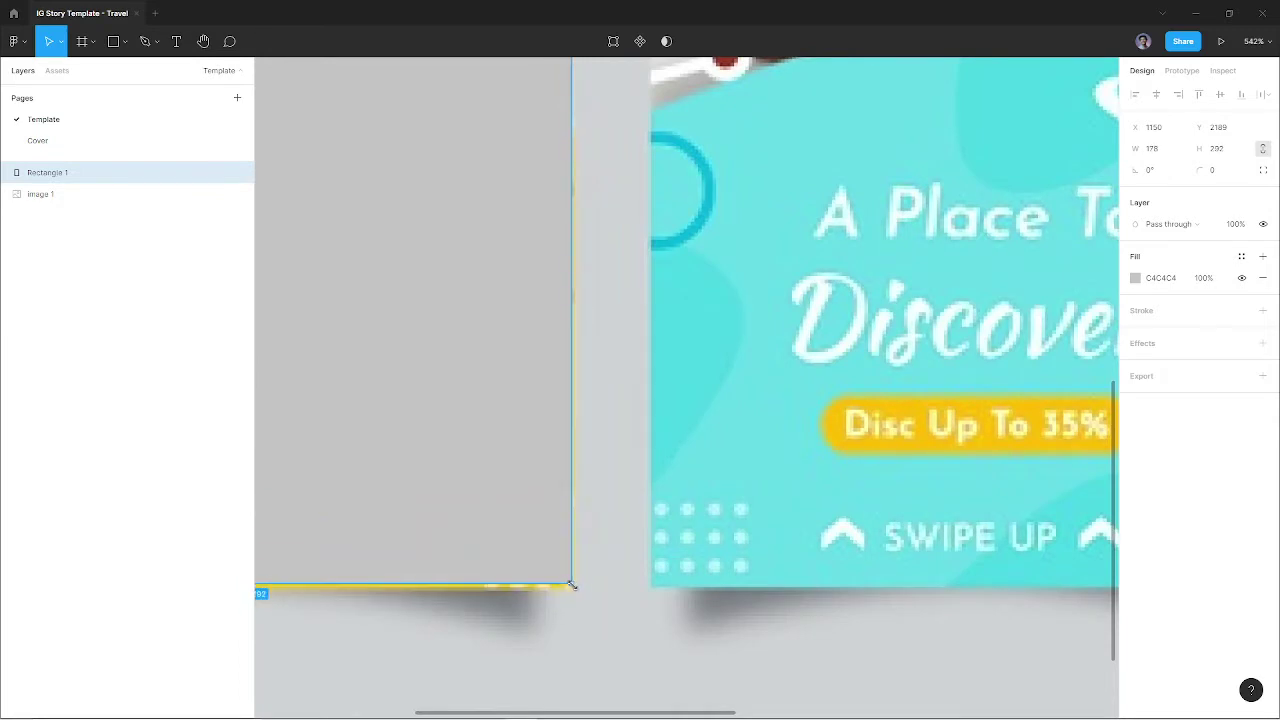
scroll(574, 590, "down", 10)
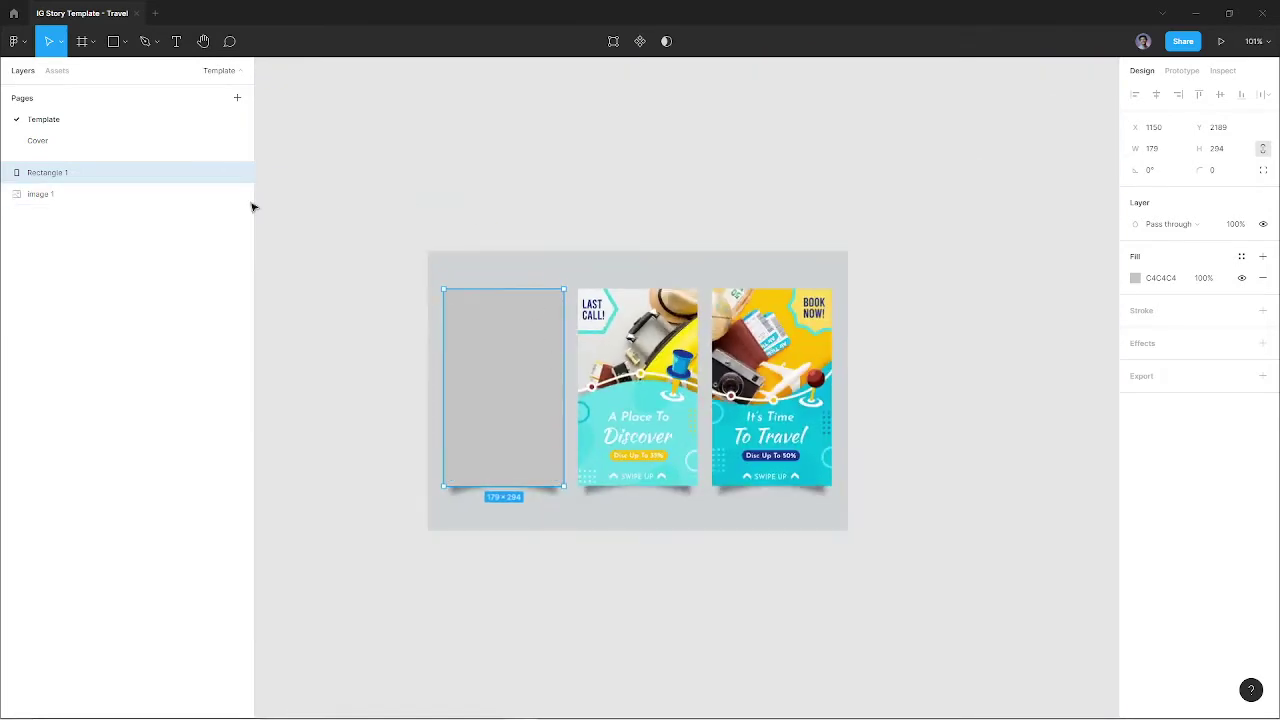
left_click_drag(131, 177, 140, 200)
Mask the template image with the rectangle
left_click_drag(457, 260, 501, 330)
right_click(501, 330)
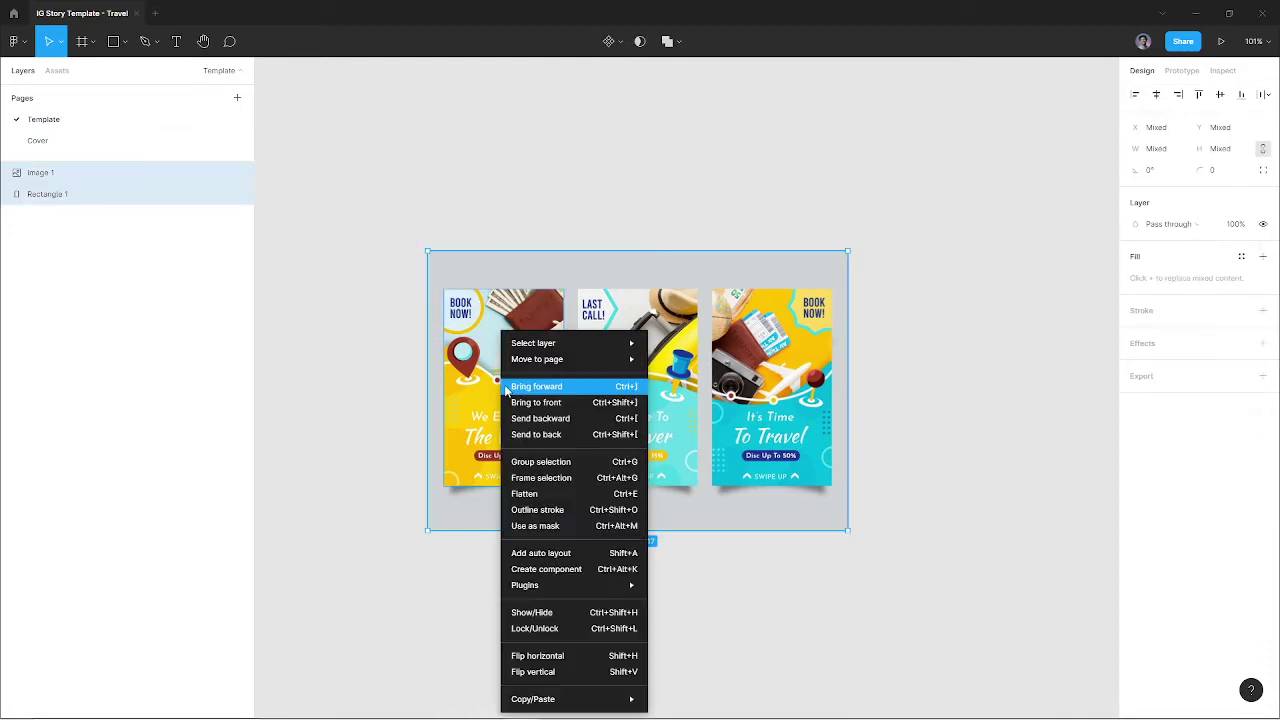
left_click(556, 526)
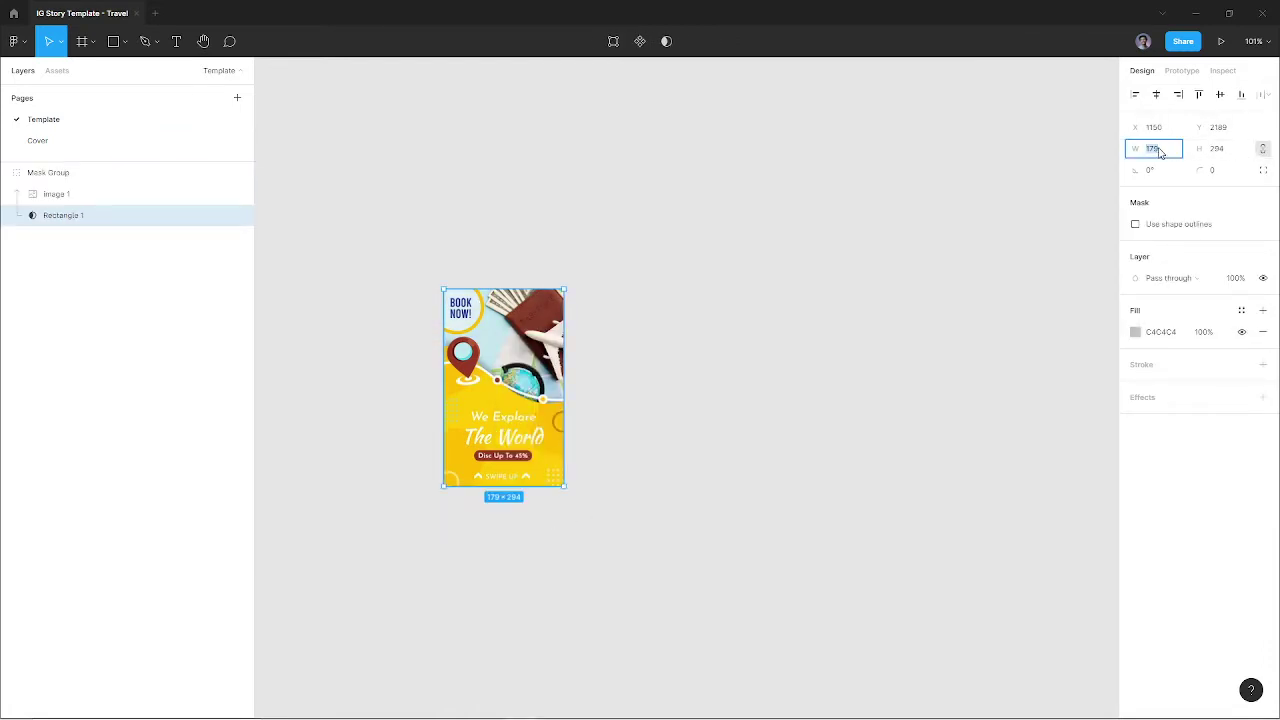
Scale the Mask Group to 1080 wide and fit it in view
key("Return")
key("ctrl+z")
left_click(709, 225)
left_click(130, 176)
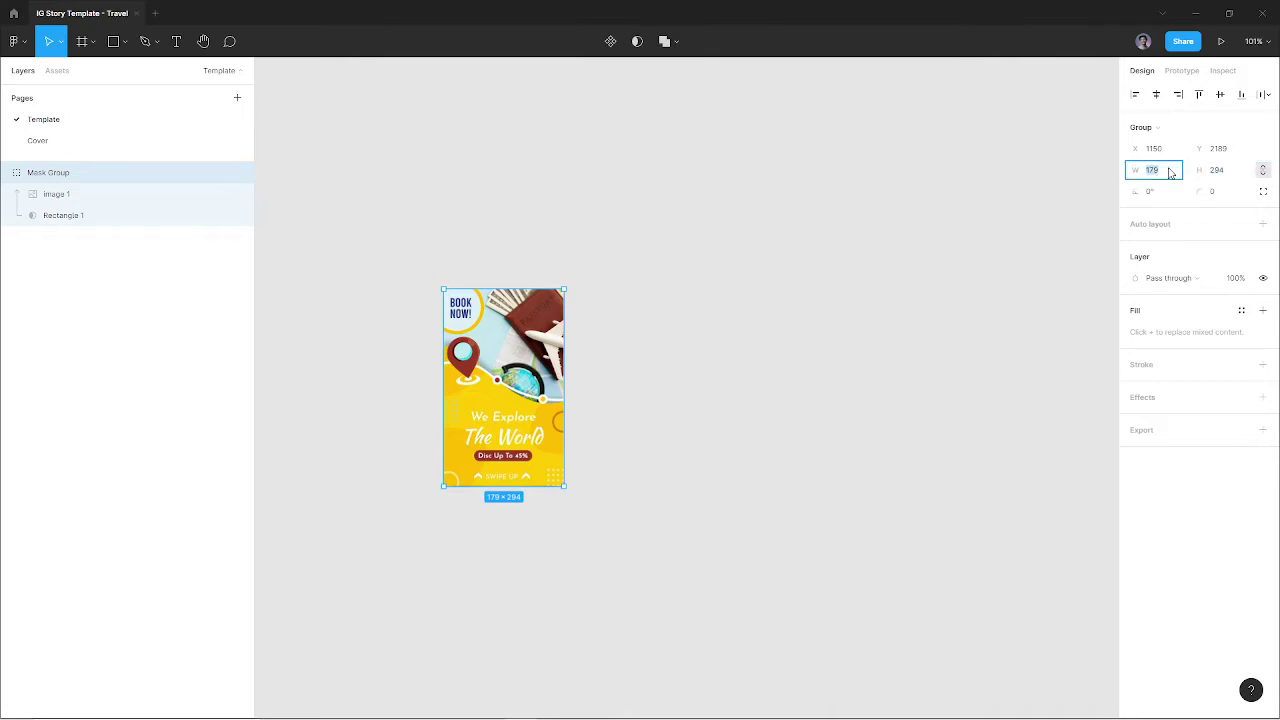
type("1080")
key("Tab")
key("Escape")
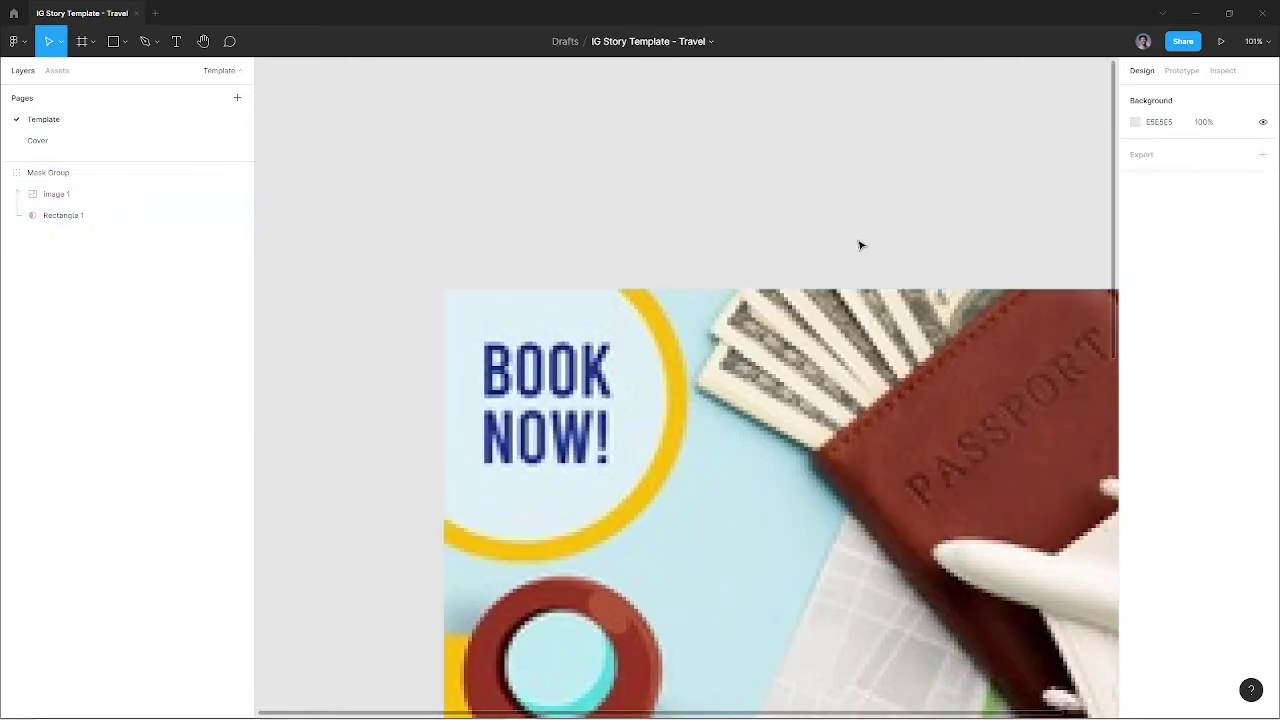
key("shift+1")
Wrap the Mask Group in a new group, Group 1
left_click(850, 330)
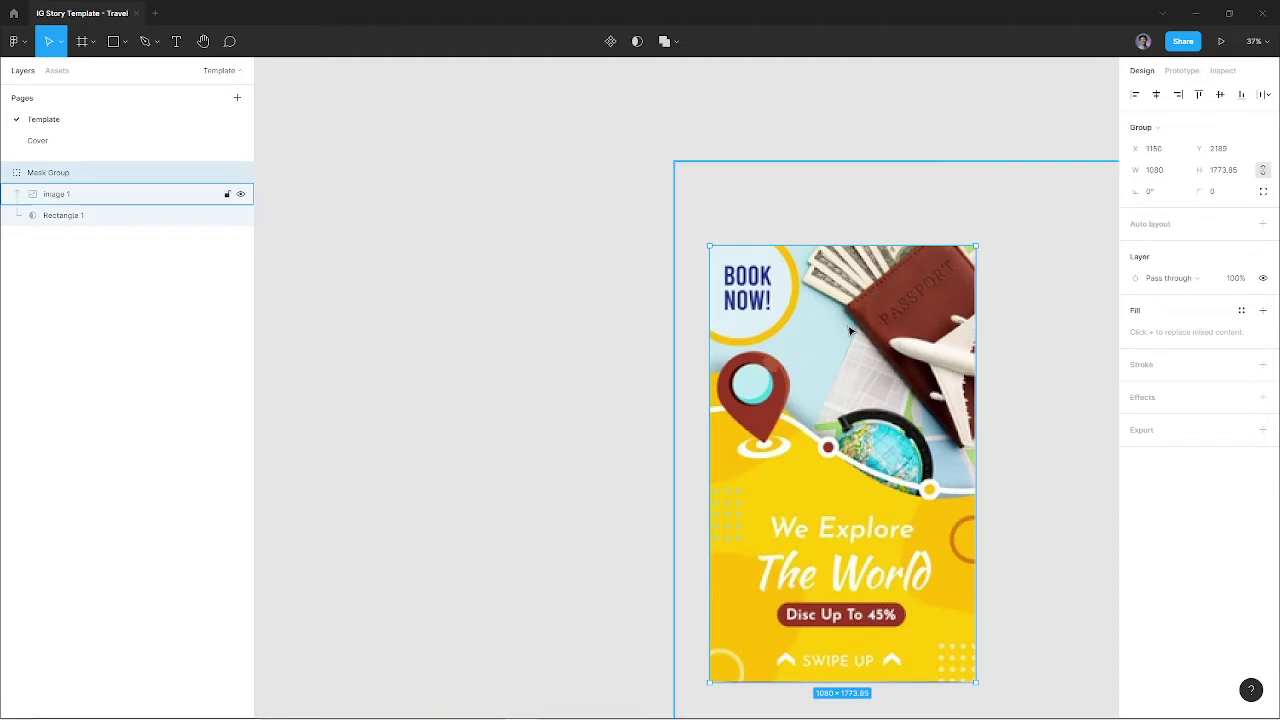
key("ctrl+g")
left_click(814, 154)
left_click(800, 352)
key("shift+2")
key("shift+1")
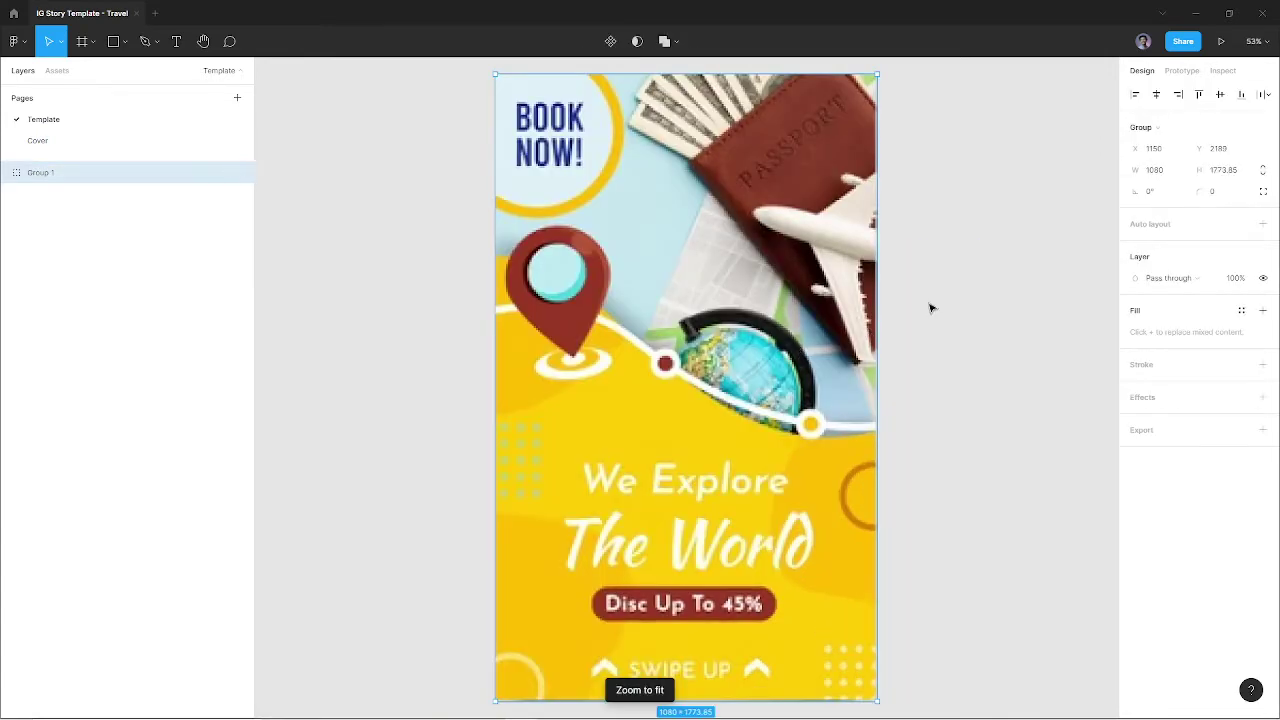
key("Escape")
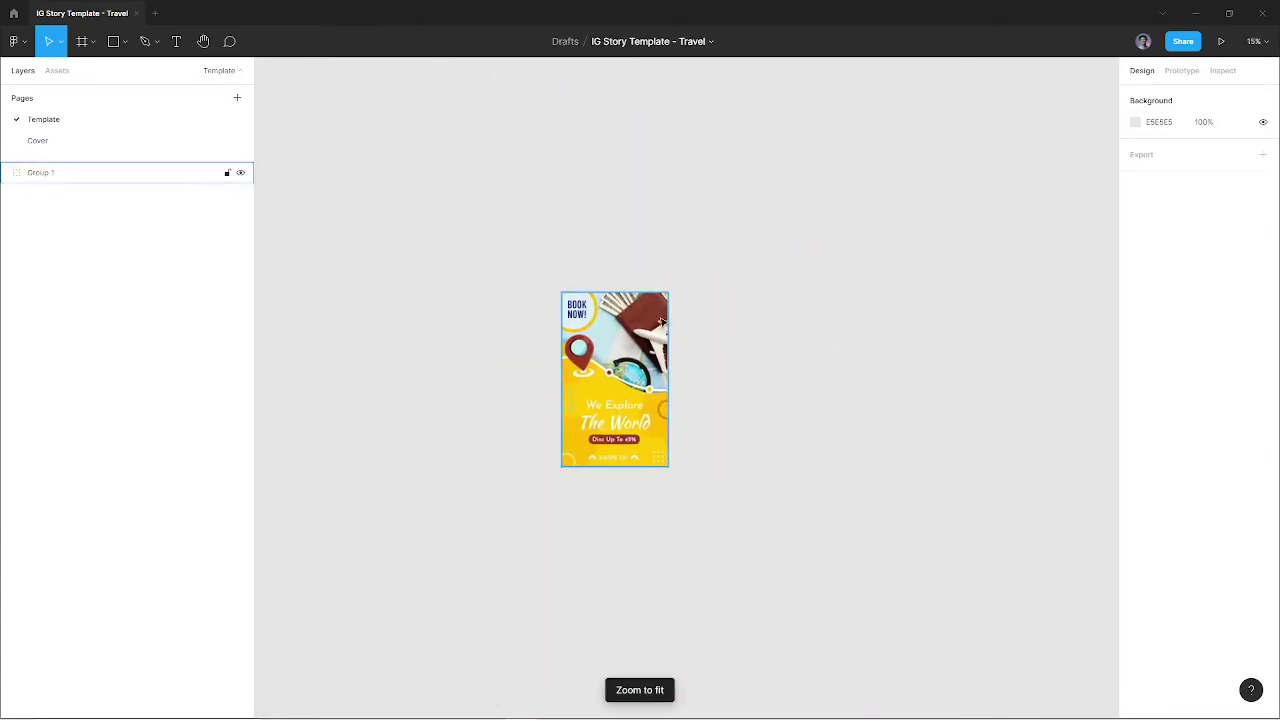
left_click(660, 358)
Duplicate Group 1 to its right and slide the copy's image toward the next story
left_click_drag(617, 367, 729, 362)
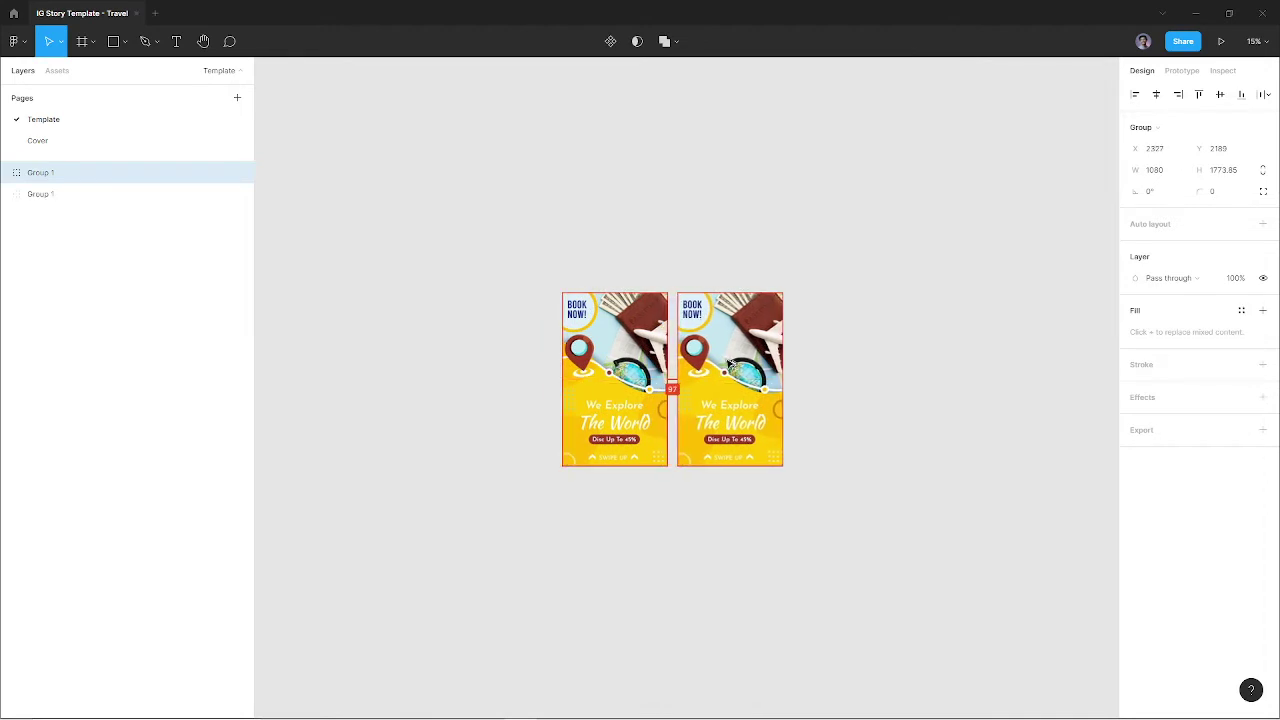
double_click(729, 362)
double_click(729, 362)
double_click(729, 362)
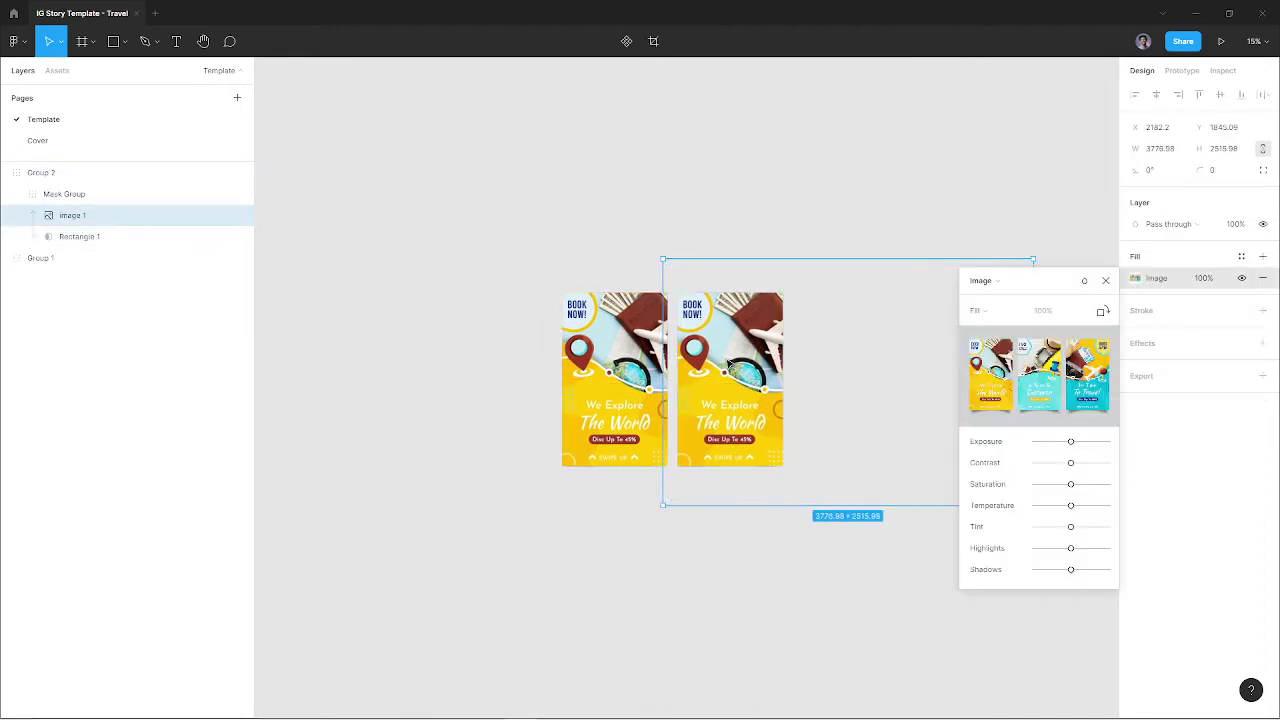
left_click_drag(729, 362, 655, 452)
Line up the LAST CALL story precisely inside the copy's mask
scroll(690, 410, "up", 2)
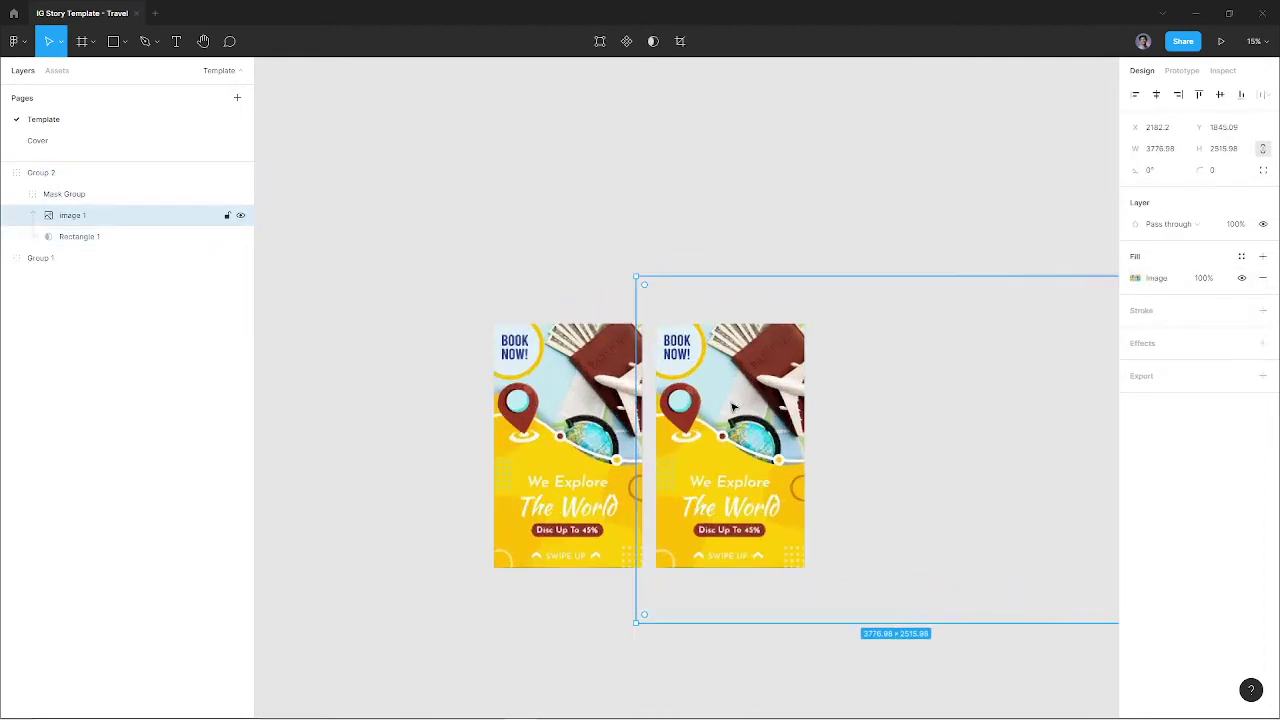
scroll(760, 410, "up", 5)
scroll(811, 375, "up", 2)
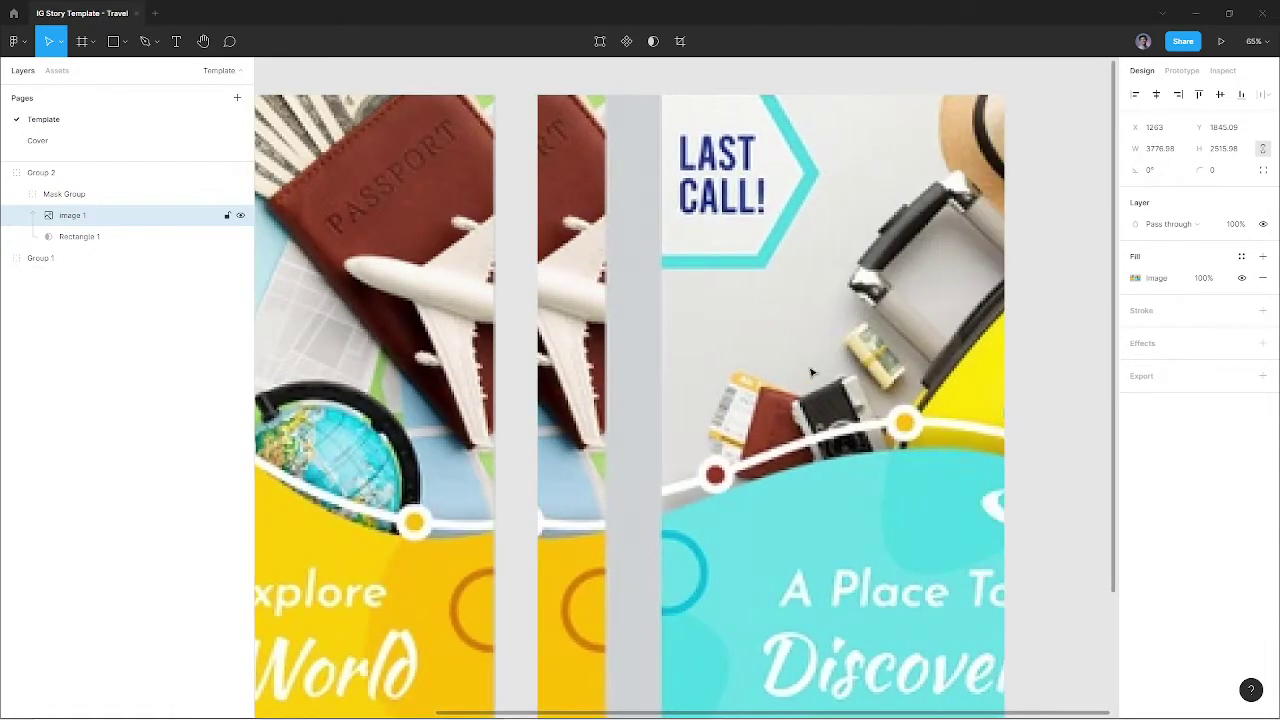
scroll(760, 374, "up", 2)
left_click_drag(707, 375, 686, 372)
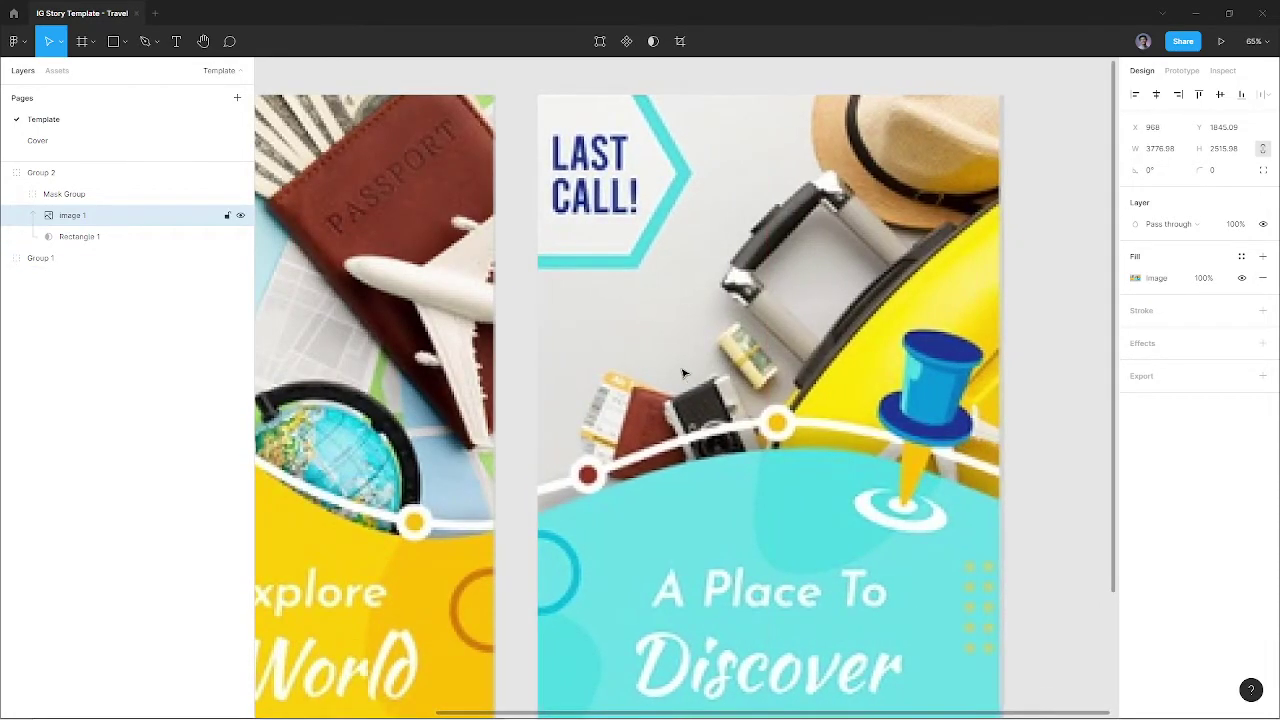
key("Right")
key("Right")
key("Right")
key("Right")
key("Right")
key("Right")
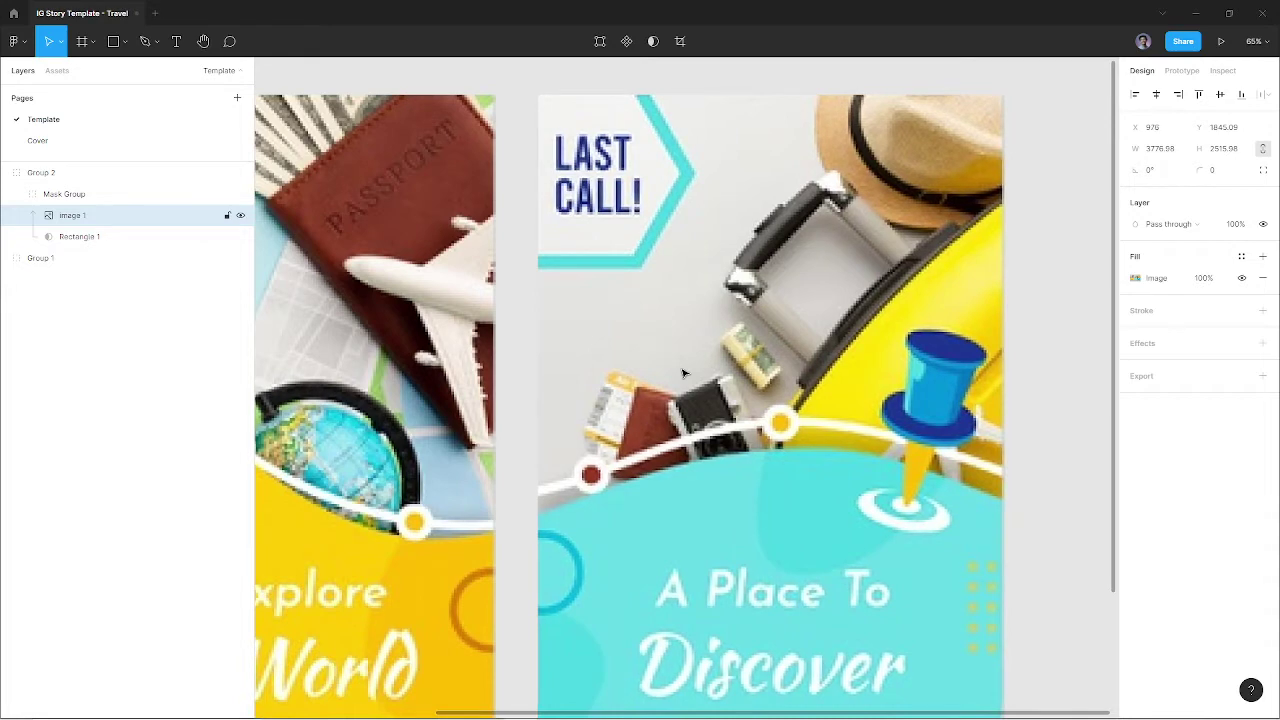
key("Right")
key("Right")
key("Right")
key("Right")
scroll(683, 373, "down", 5)
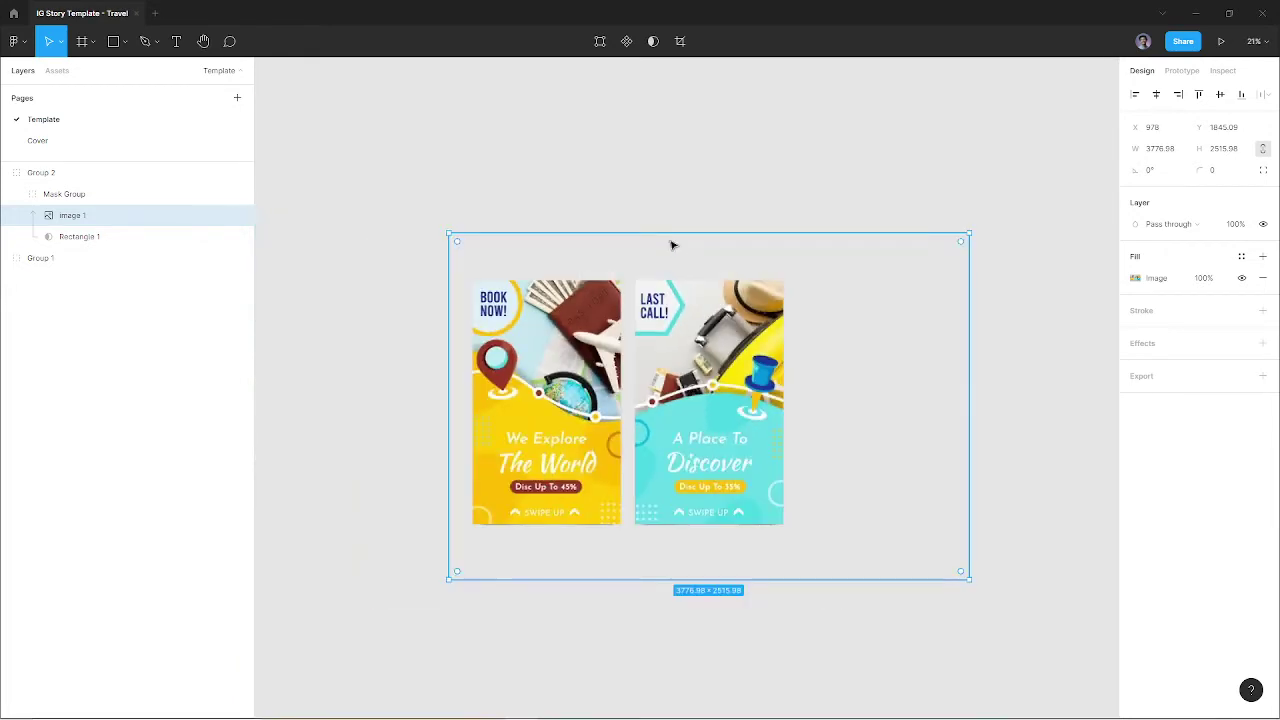
left_click(671, 243)
left_click(697, 330)
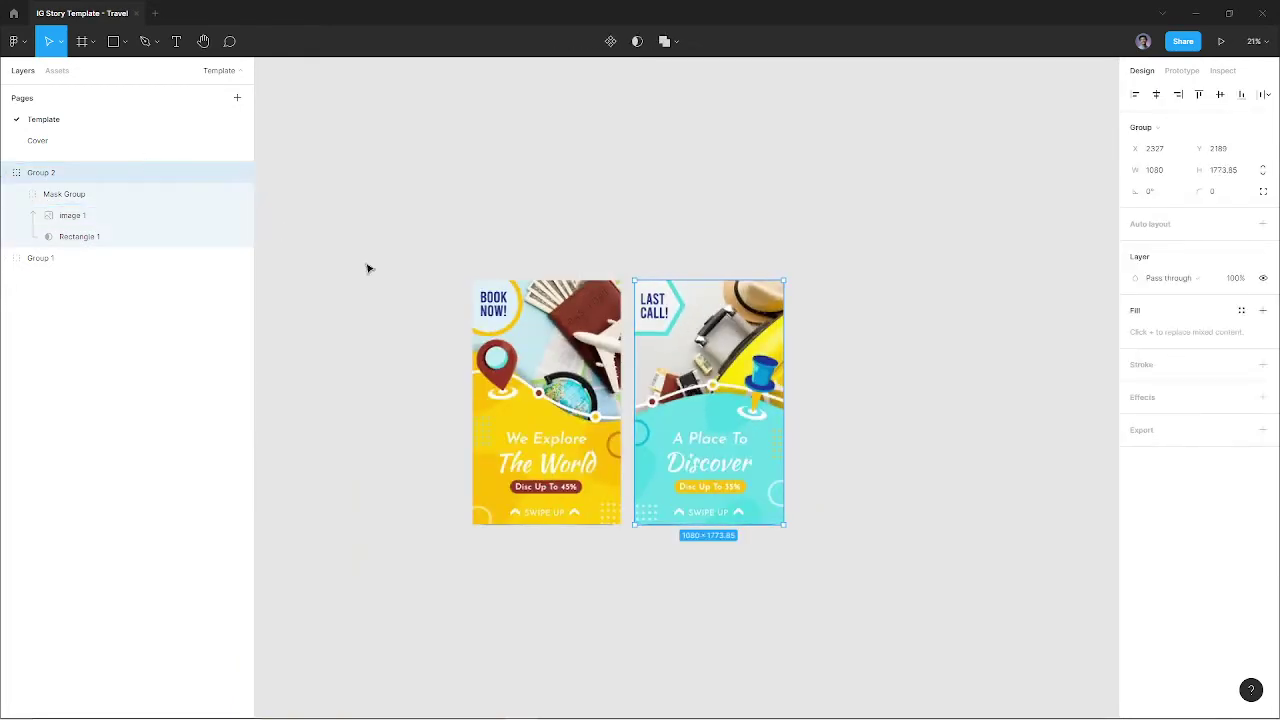
Duplicate the LAST CALL card to the right and reframe it to the It's Time To Travel story
key("ctrl+d")
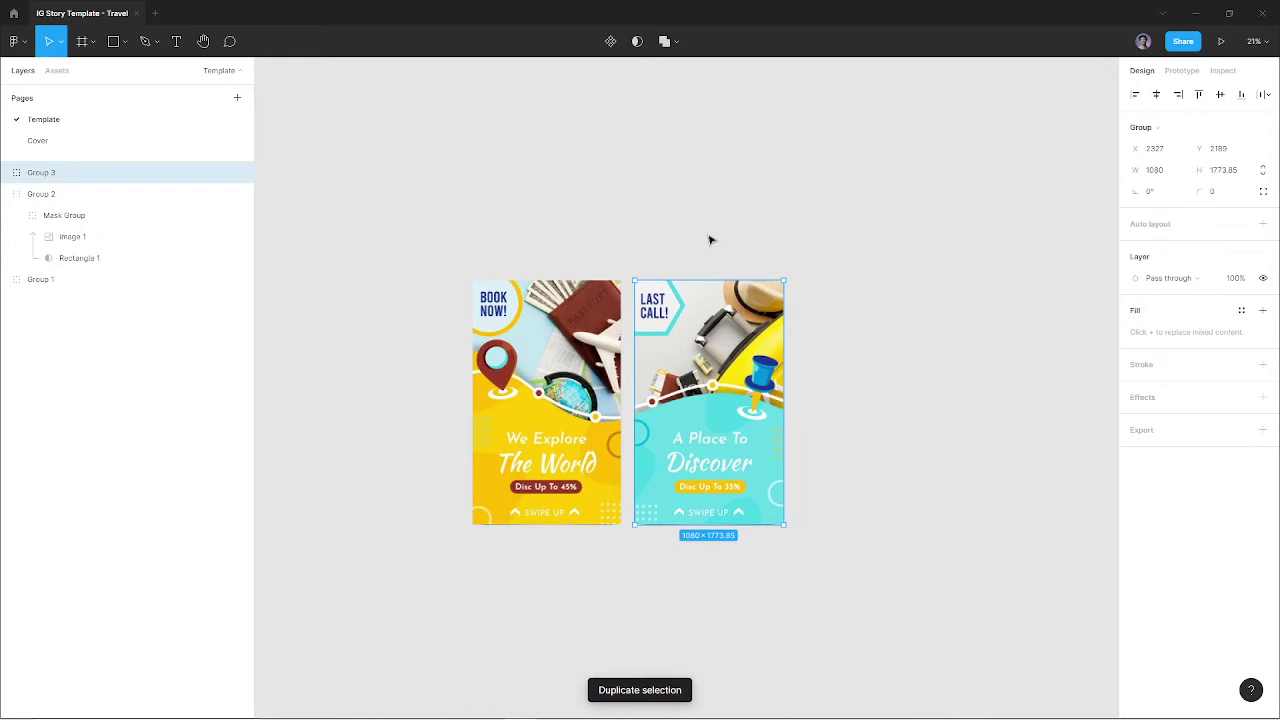
left_click_drag(706, 360, 870, 360)
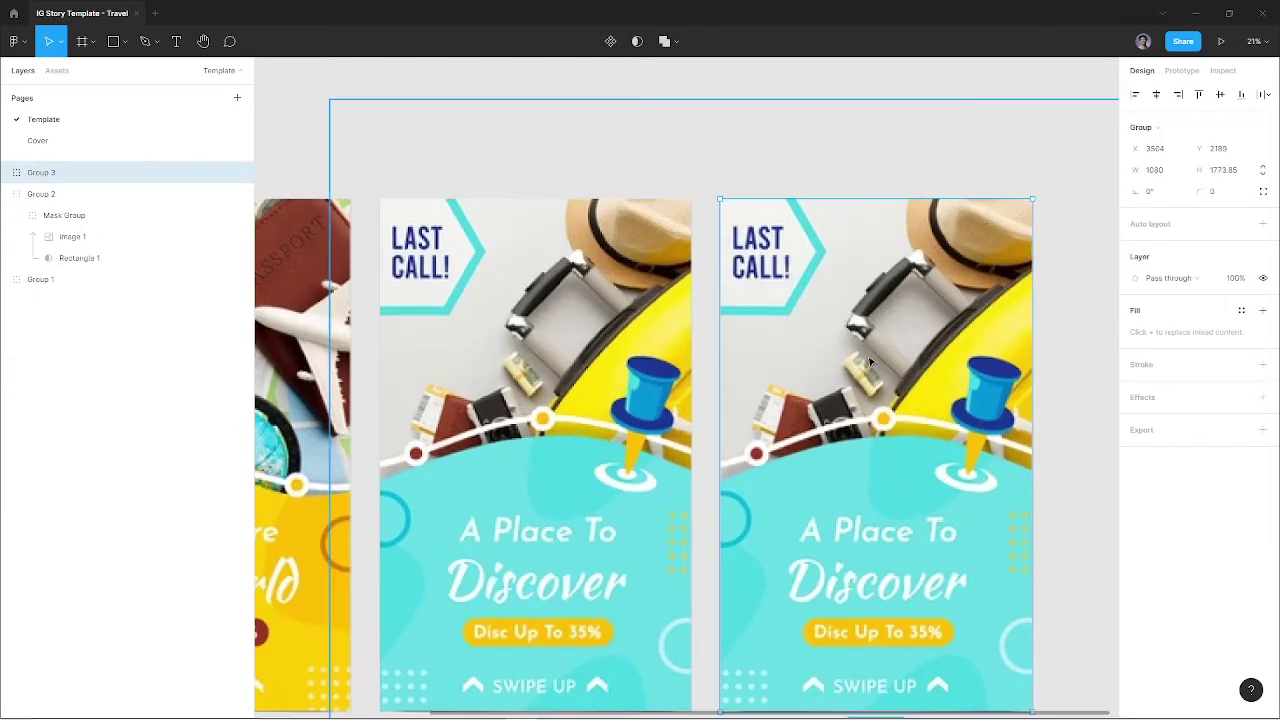
double_click(873, 364)
double_click(875, 366)
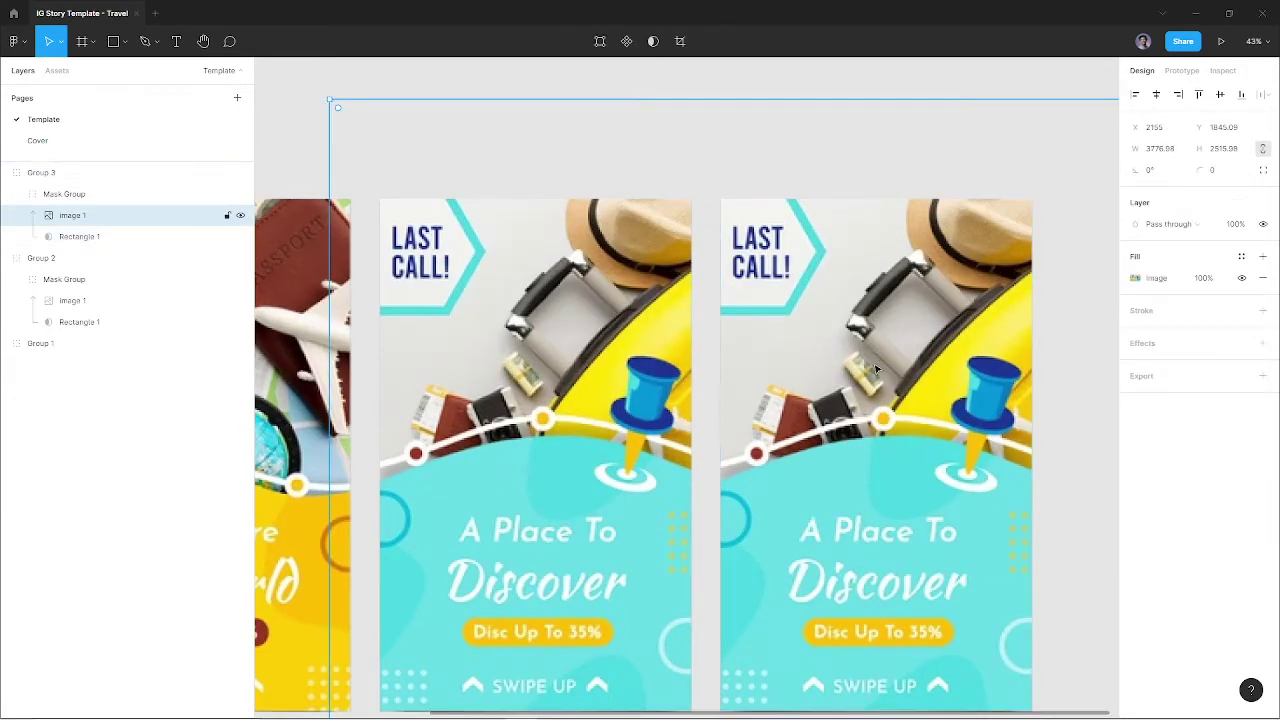
mouse_move(875, 366)
left_mouse_down()
mouse_move(830, 385)
mouse_move(857, 377)
mouse_move(851, 295)
left_mouse_up()
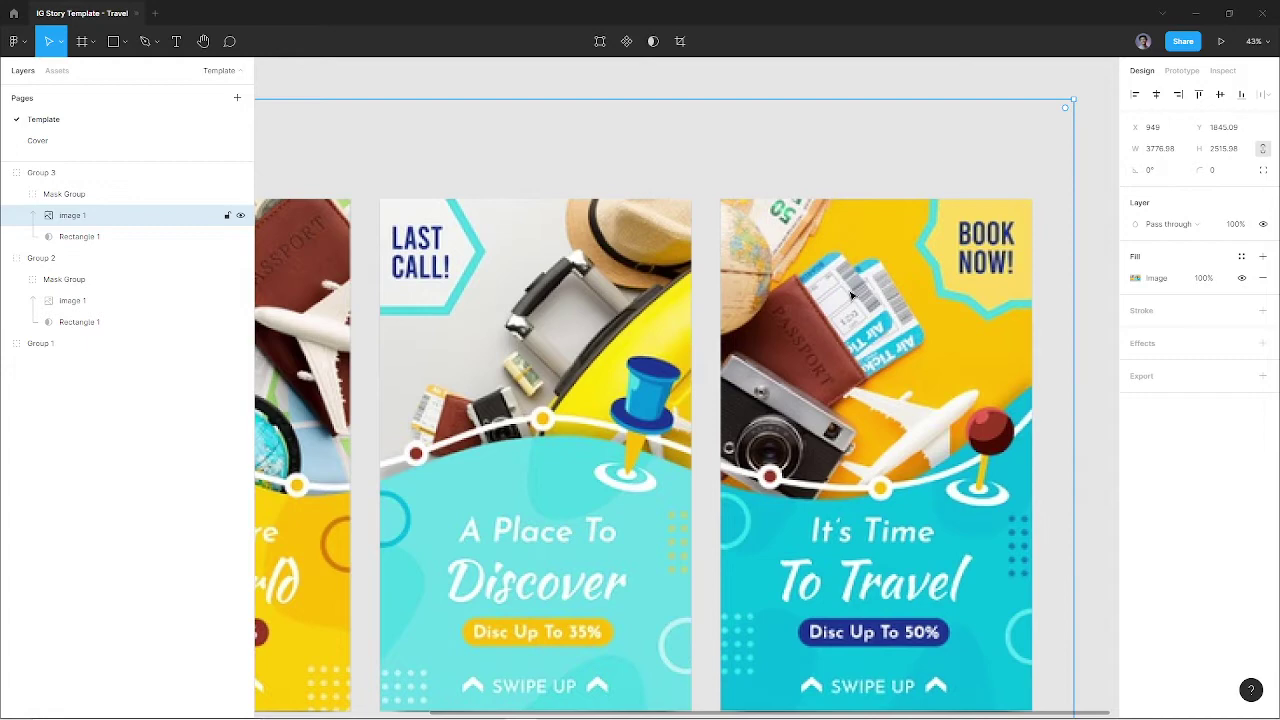
left_click(806, 92)
scroll(783, 125, "down", 3)
left_click_drag(736, 227, 779, 260)
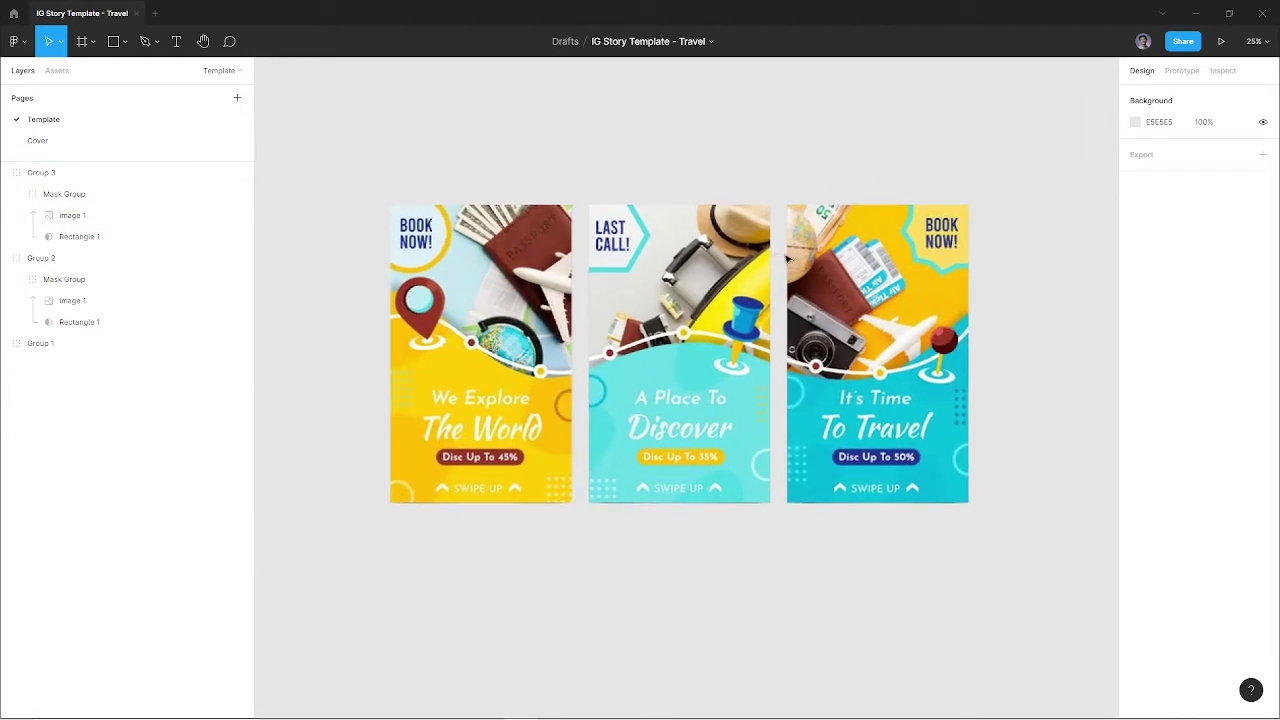
Remove the leftover grey rectangle from the first card
scroll(472, 362, "up", 2)
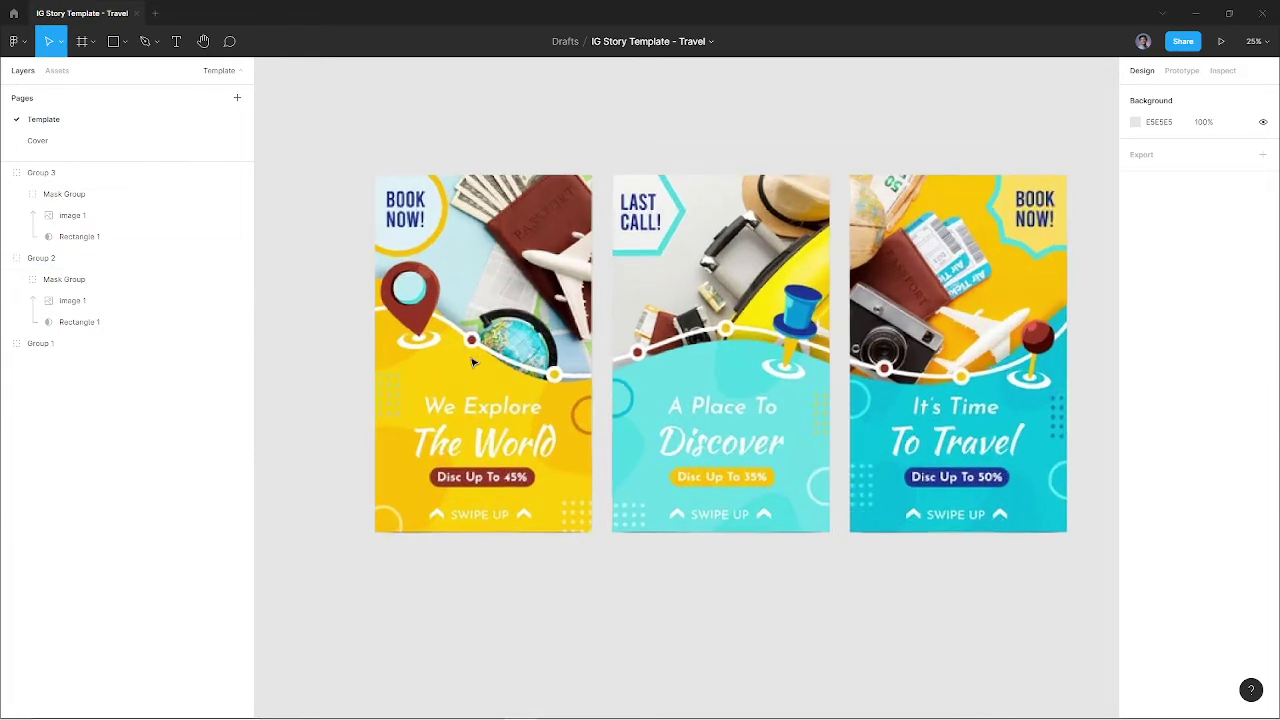
scroll(472, 362, "up", 2)
scroll(472, 362, "up", 1)
left_click_drag(478, 340, 494, 360)
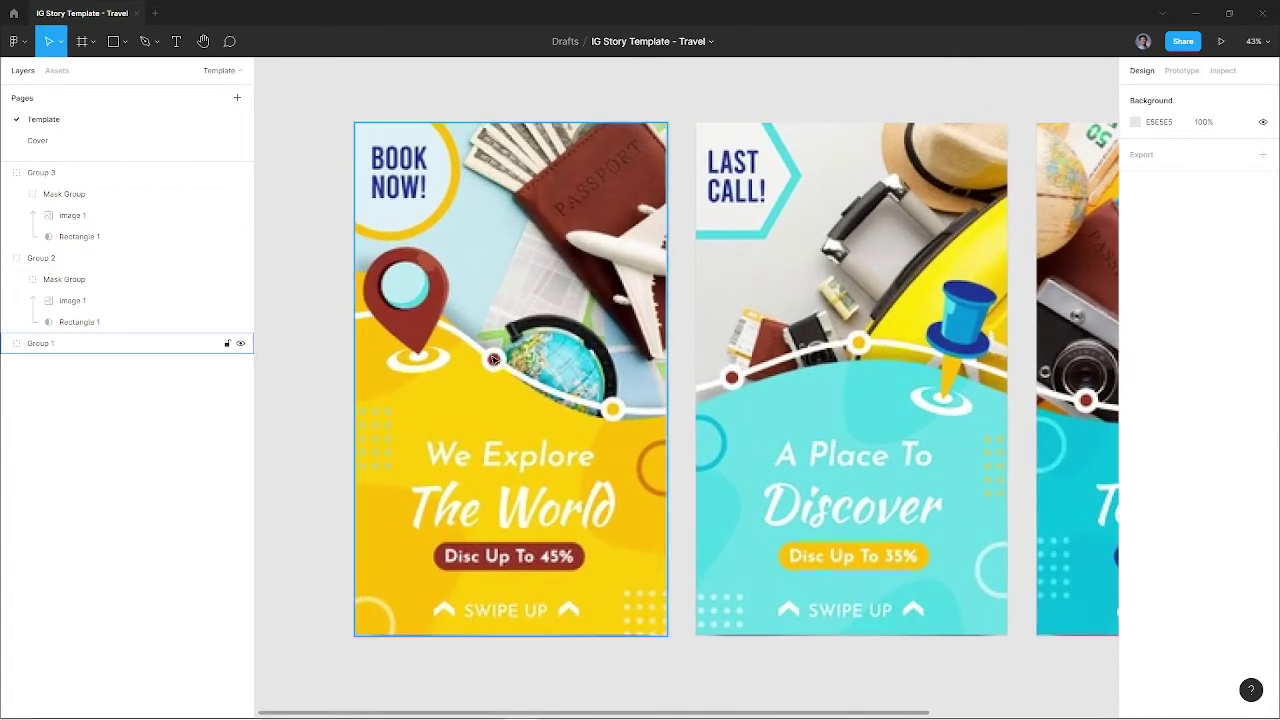
key("r")
left_click_drag(440, 410, 514, 536)
left_click_drag(480, 472, 403, 588)
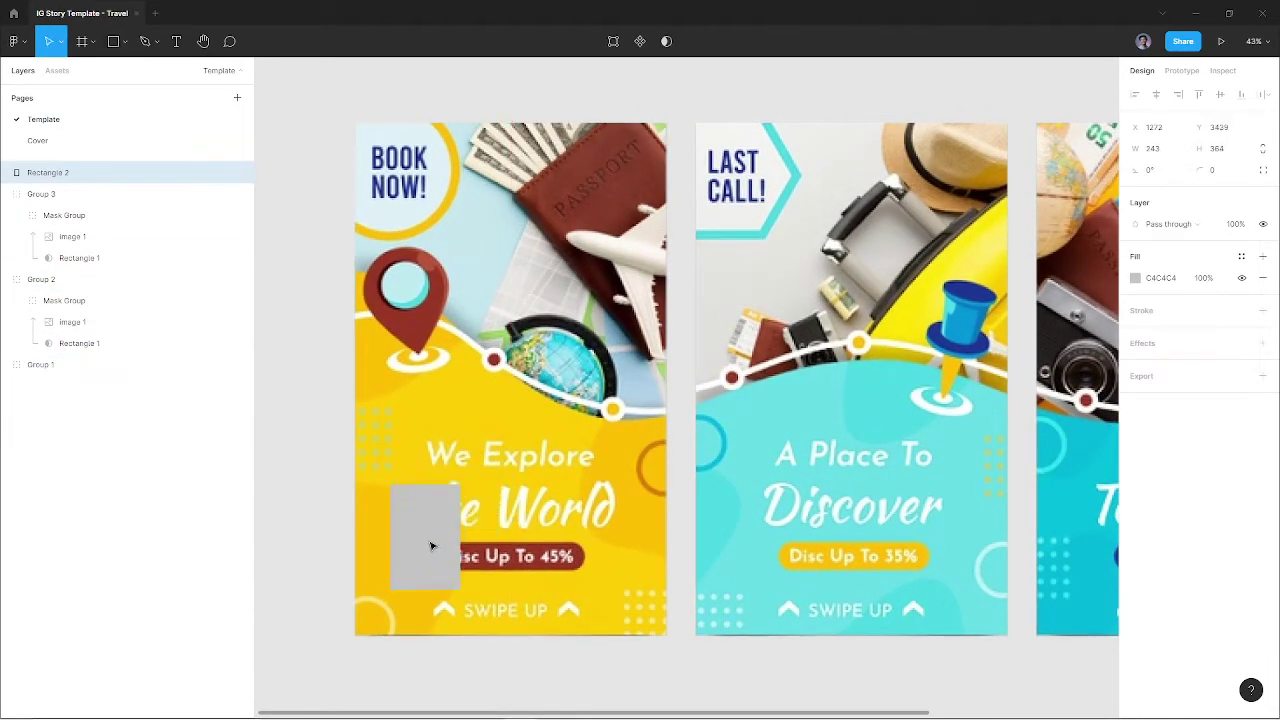
key("Delete")
left_click(438, 248)
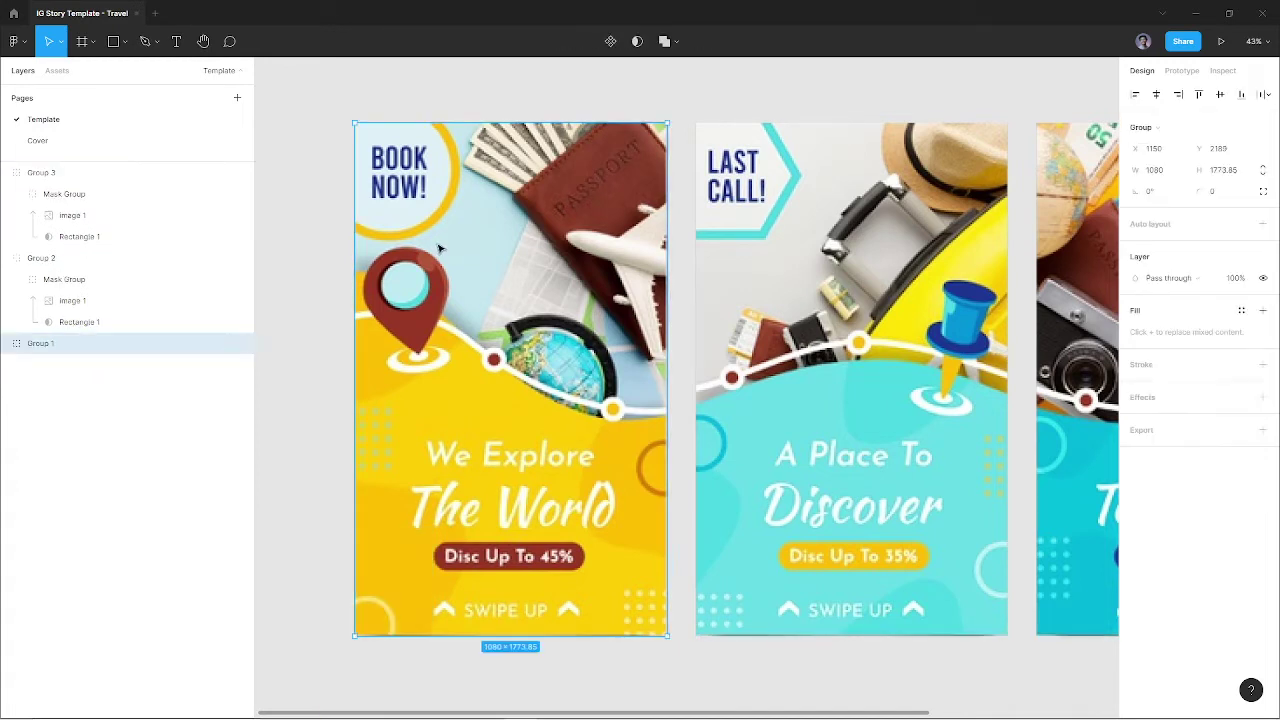
left_click(306, 206)
Draw 1080×1774 frames around the three story cards, creating Frame 1, Frame 2 and Frame 3
key("f")
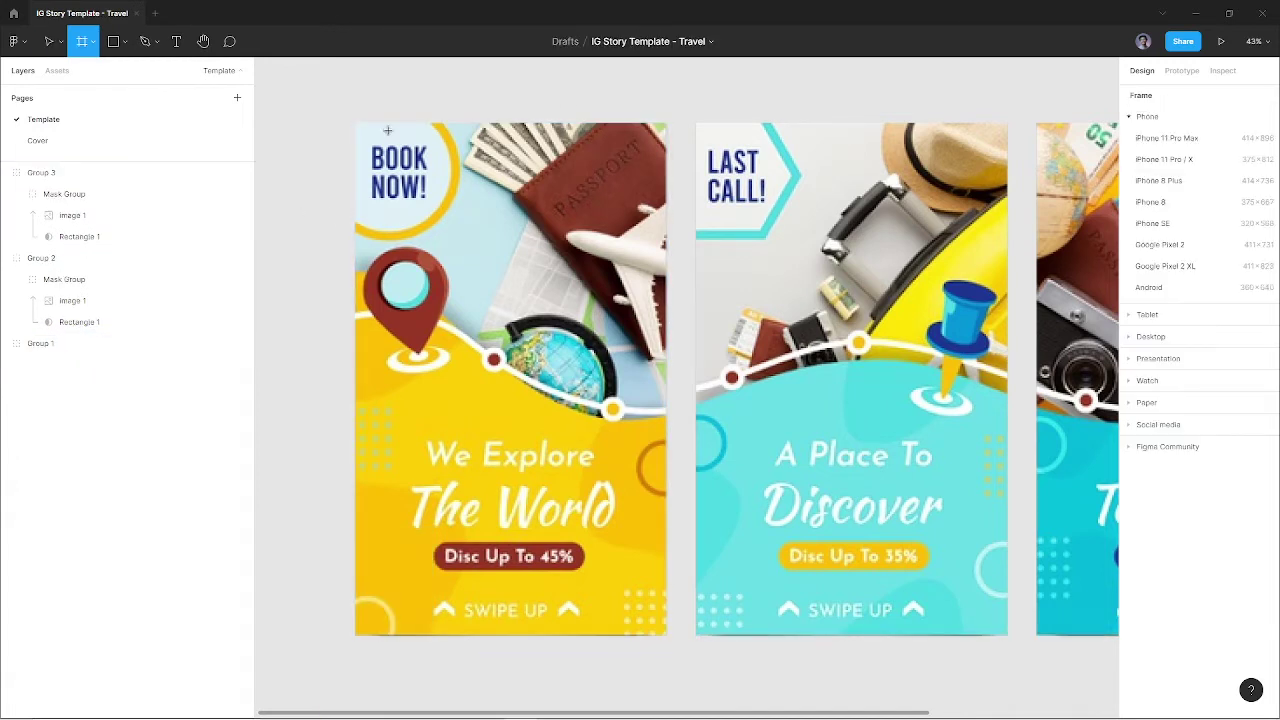
left_click_drag(357, 123, 667, 643)
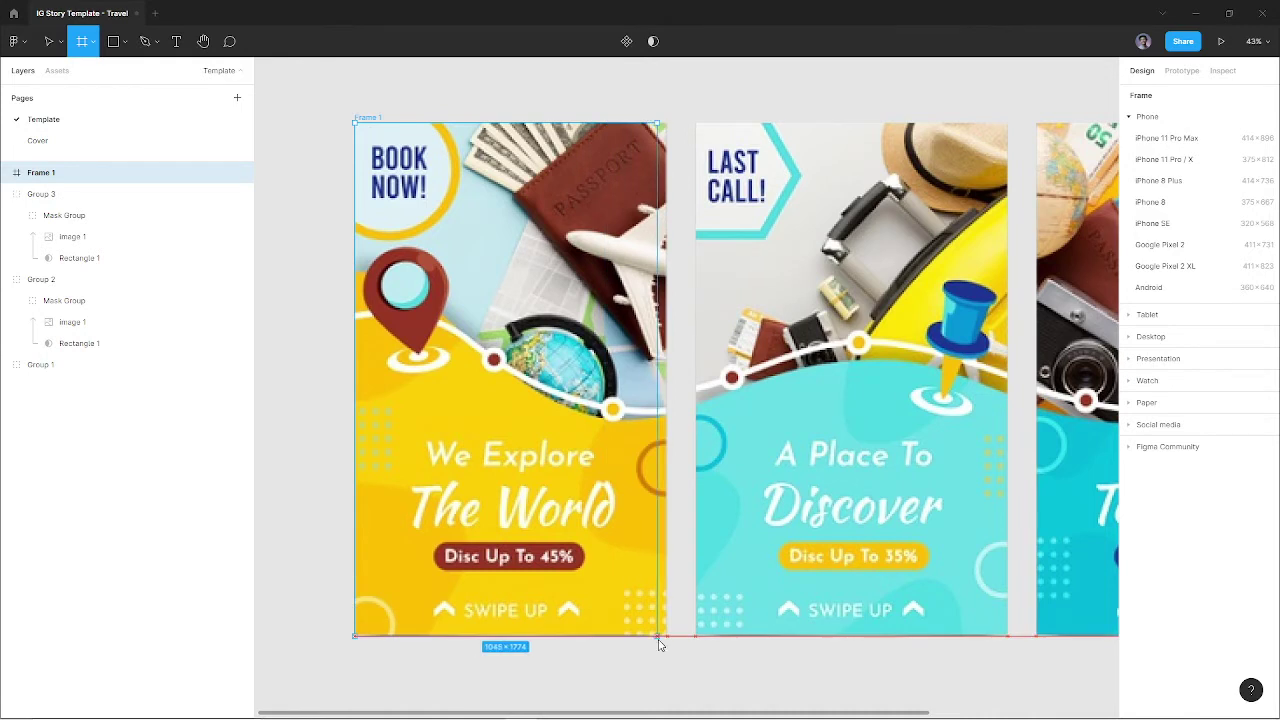
scroll(600, 520, "right", 3)
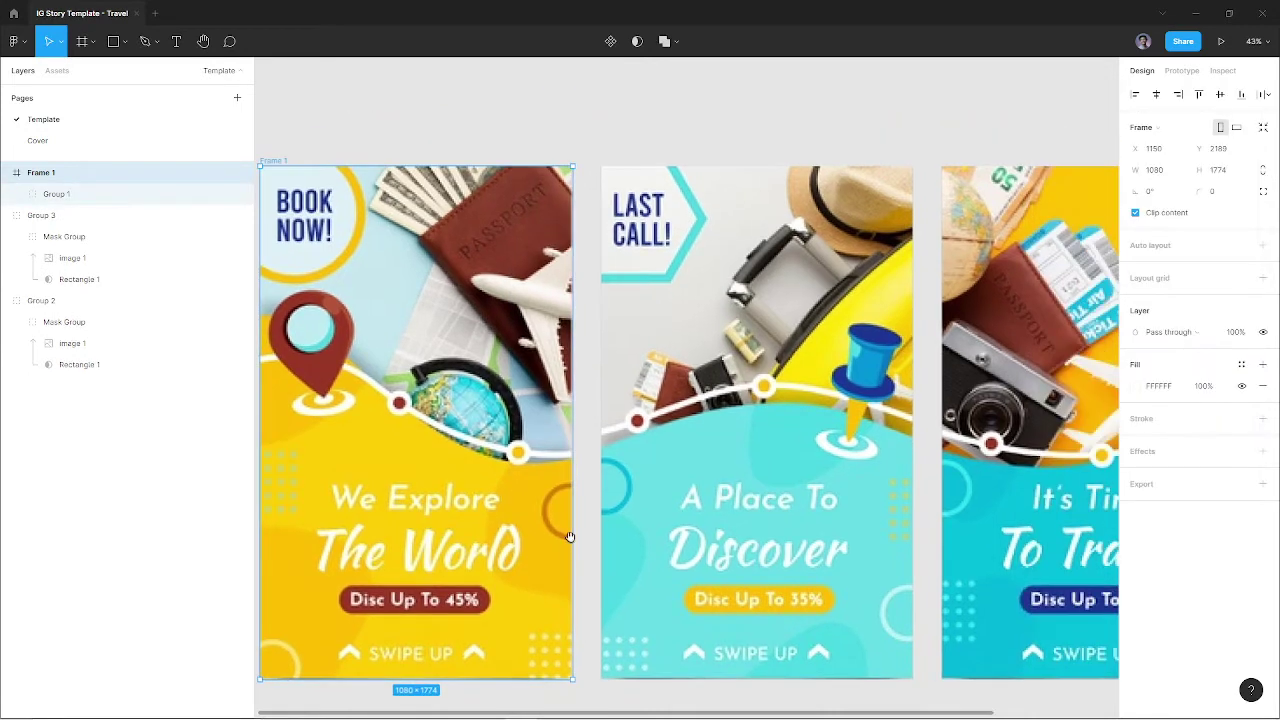
key("f")
left_click_drag(600, 165, 913, 680)
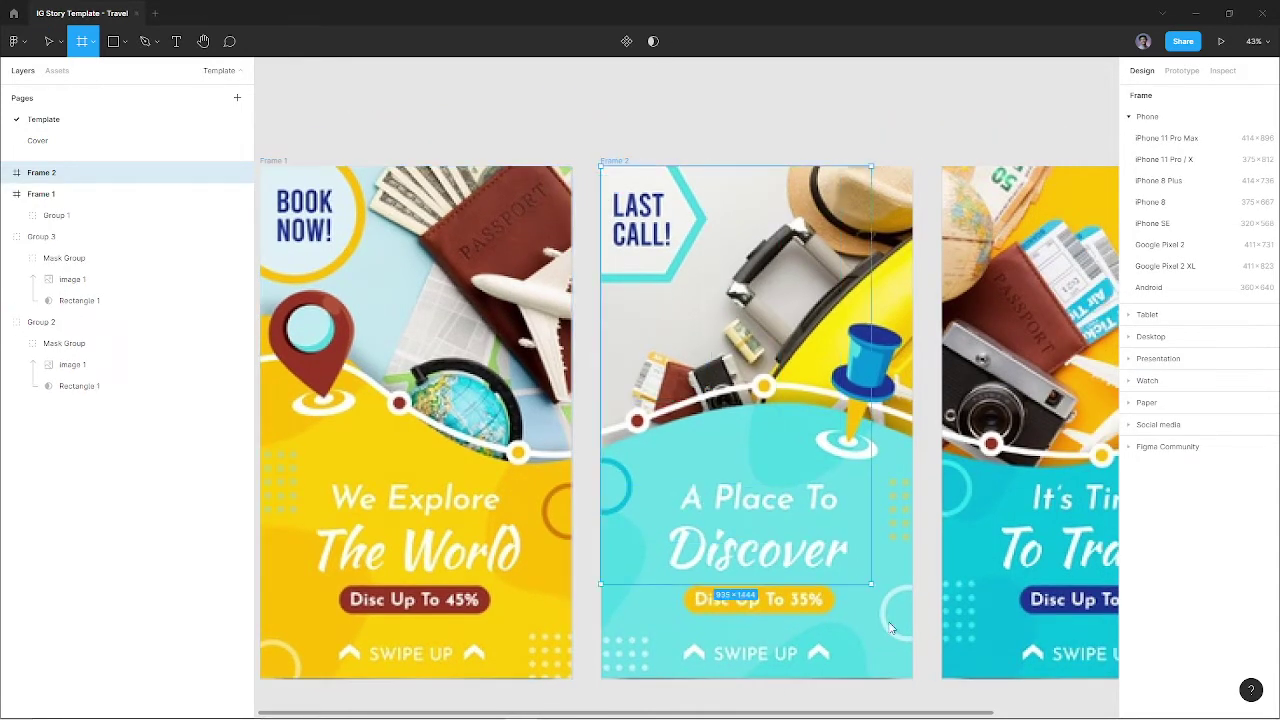
scroll(1025, 560, "right", 3)
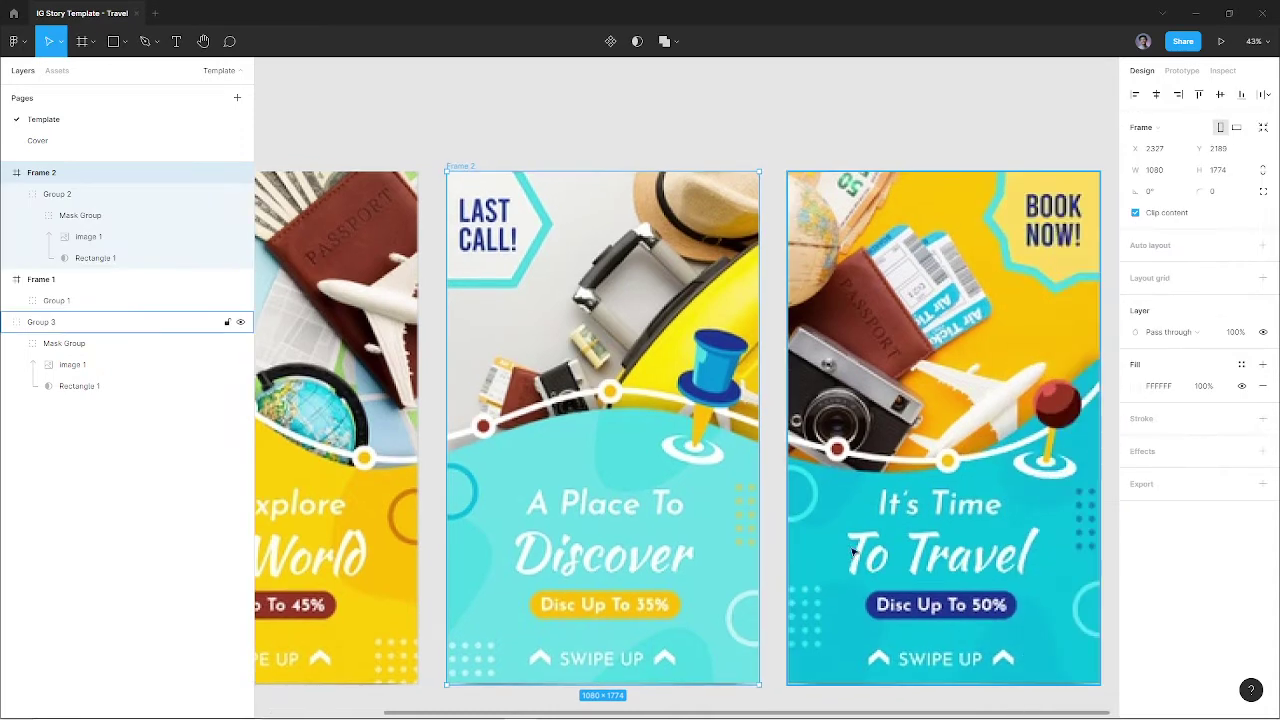
key("f")
left_click_drag(787, 173, 936, 690)
scroll(787, 400, "right", 3)
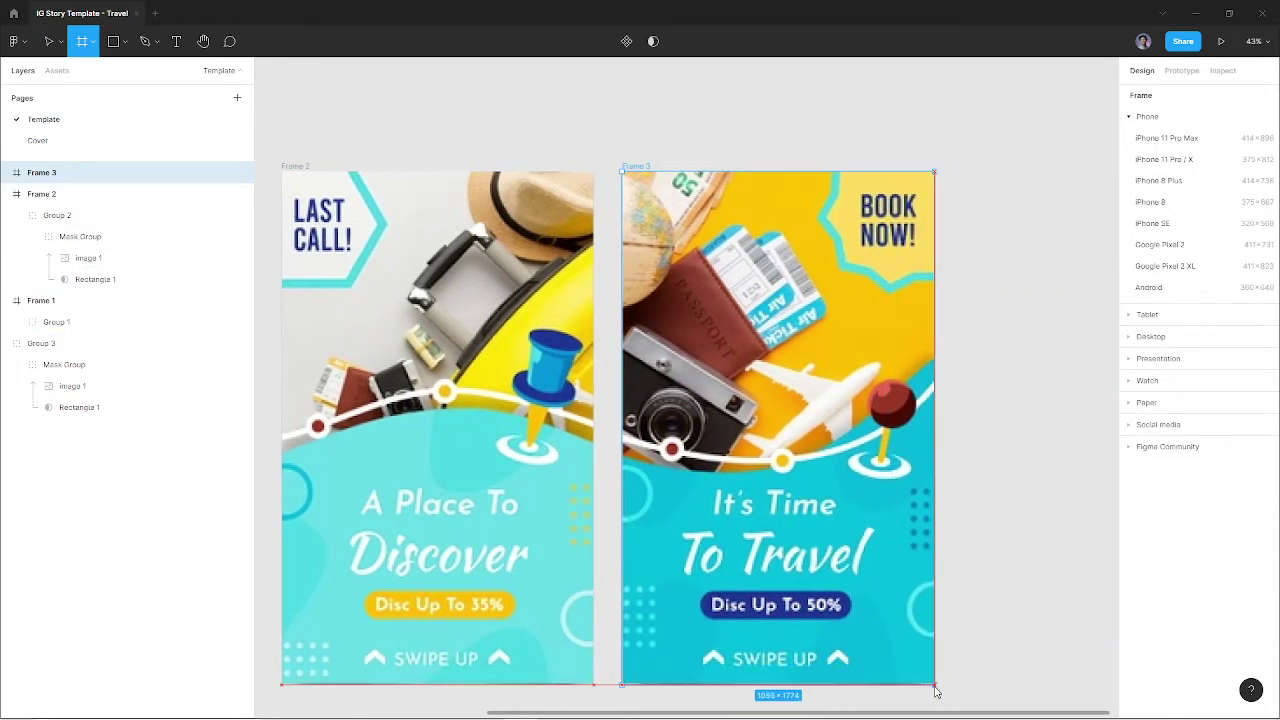
Check Frame 1's contents and zoom out to view all three frames
scroll(700, 450, "left", 2)
scroll(650, 400, "down", 3)
scroll(600, 352, "up", 1)
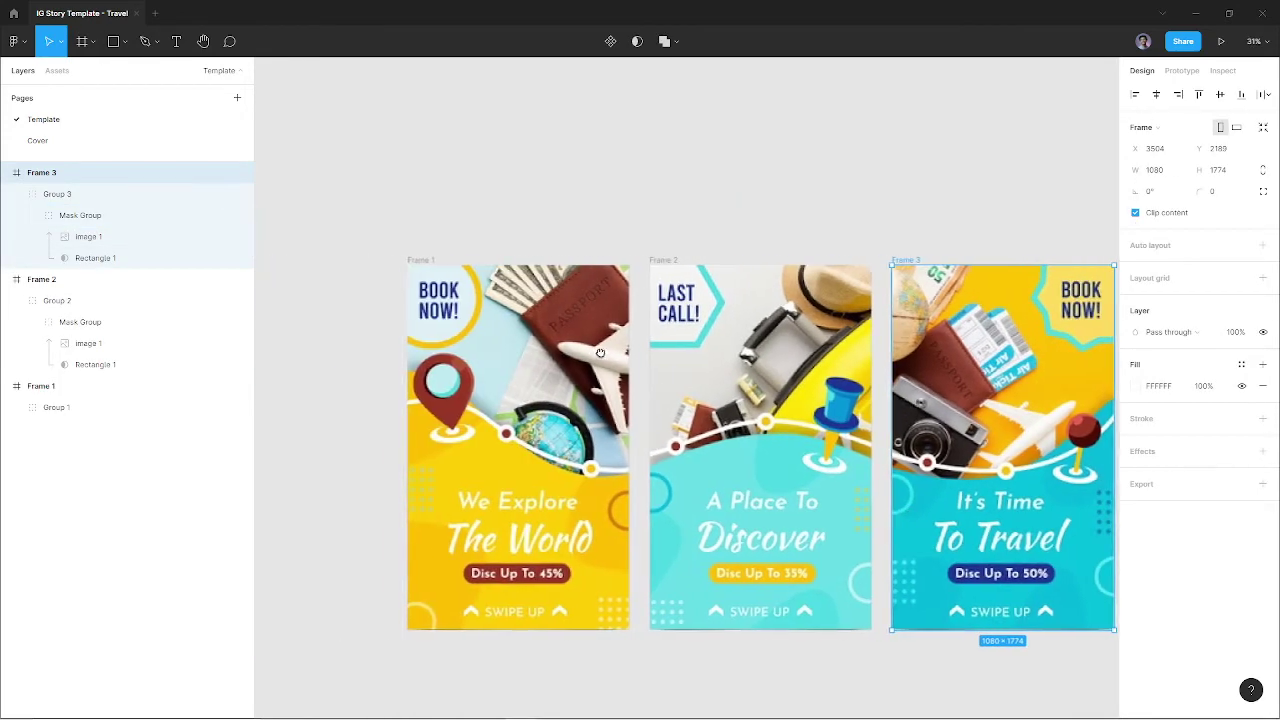
left_click(557, 328)
left_click(112, 389)
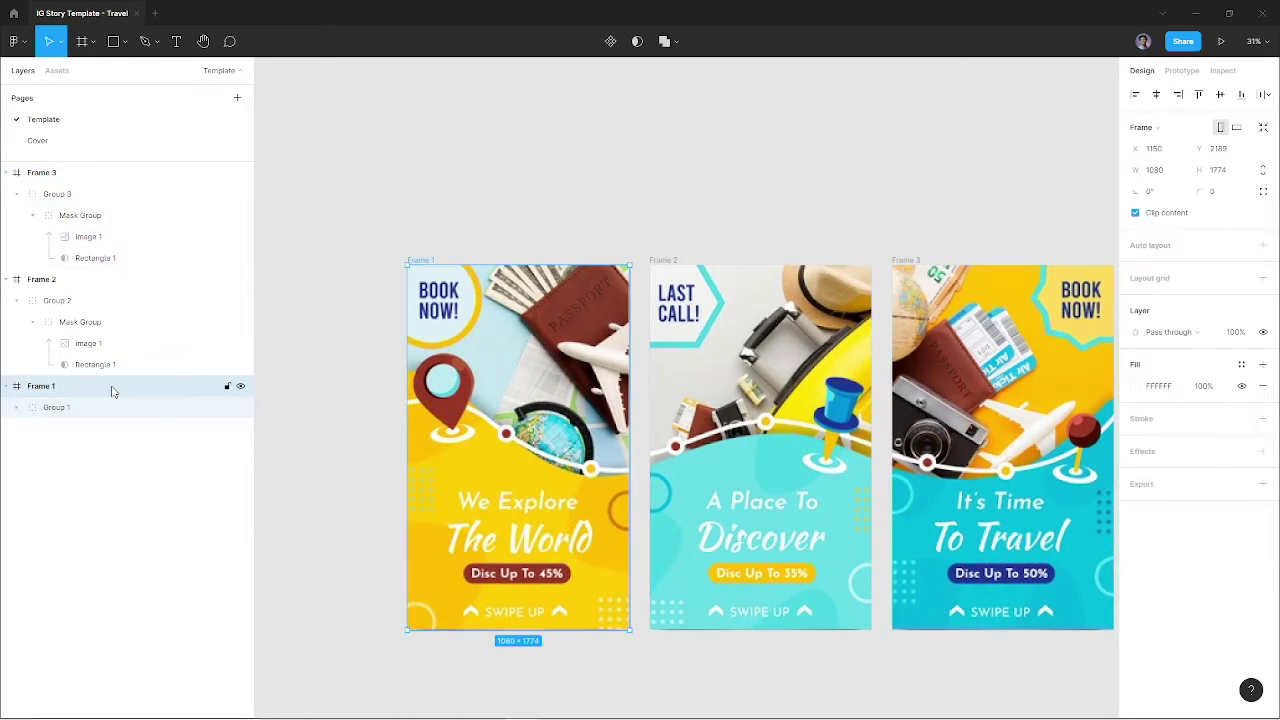
left_click(517, 177)
scroll(440, 350, "up", 3)
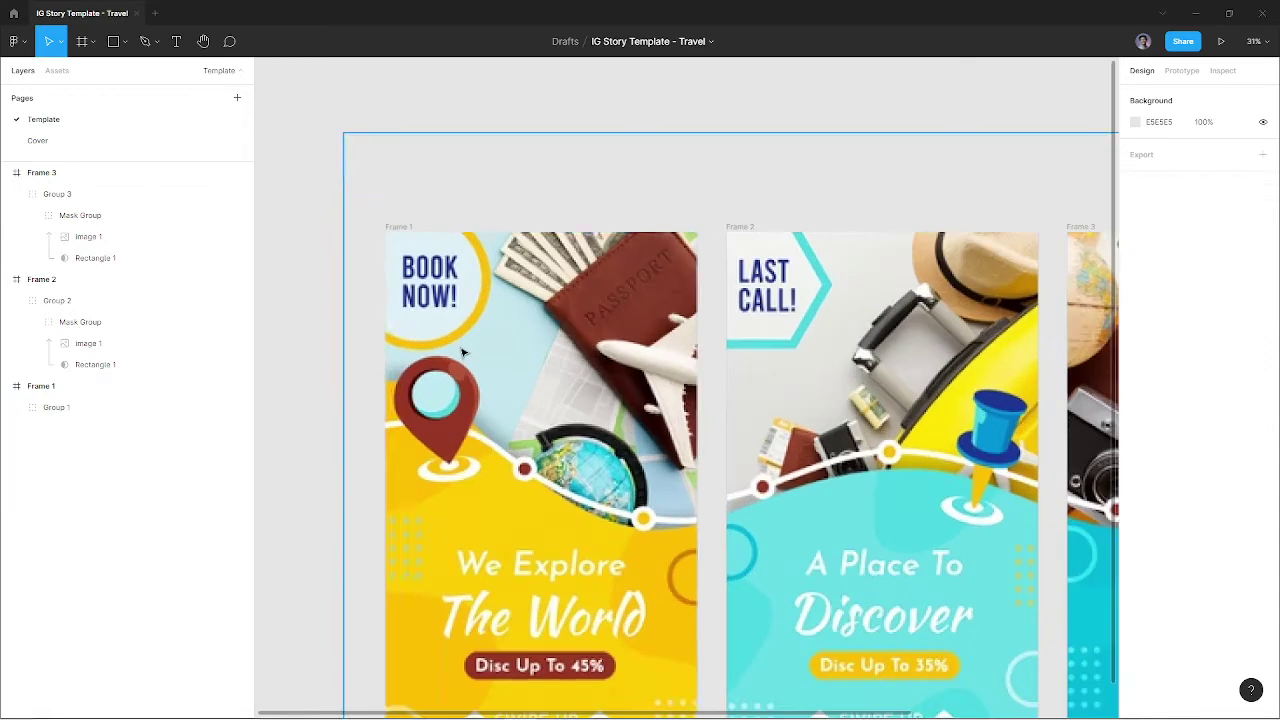
scroll(465, 350, "up", 1)
scroll(470, 345, "down", 3)
scroll(486, 357, "up", 1)
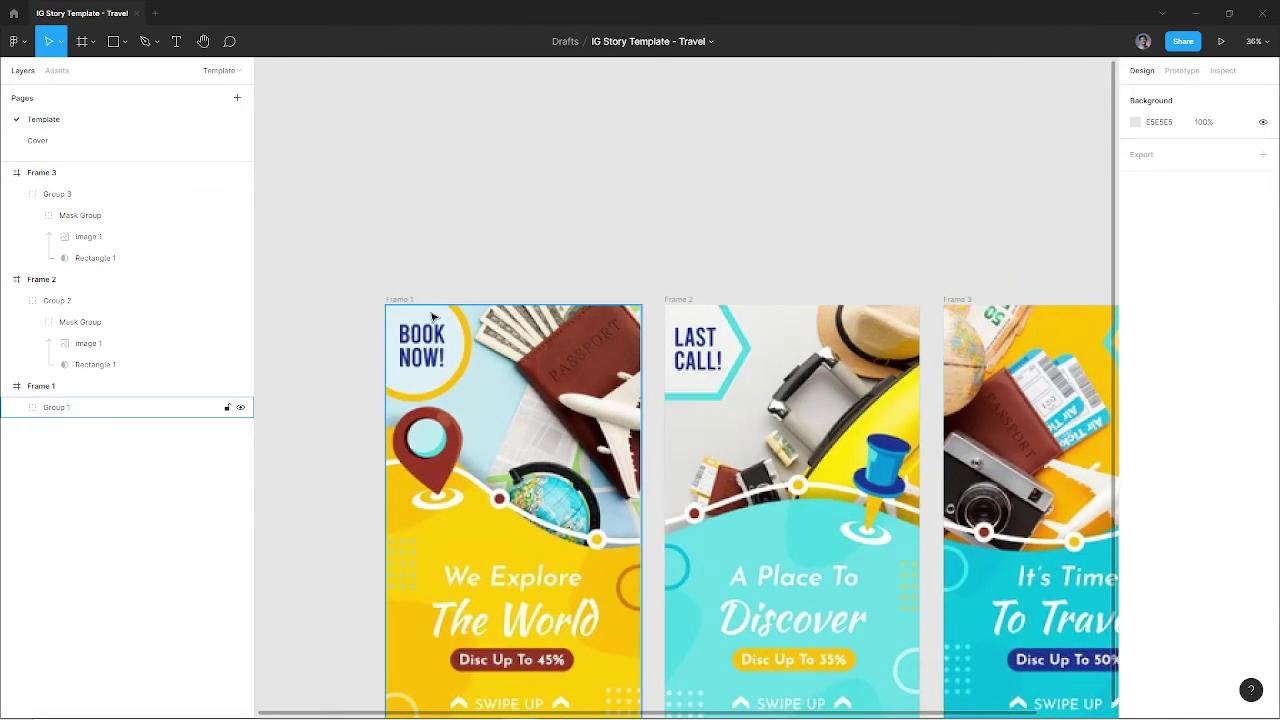
Draw a 483×483 circle over Frame 1's top-left corner
key("o")
left_click_drag(461, 373, 497, 408)
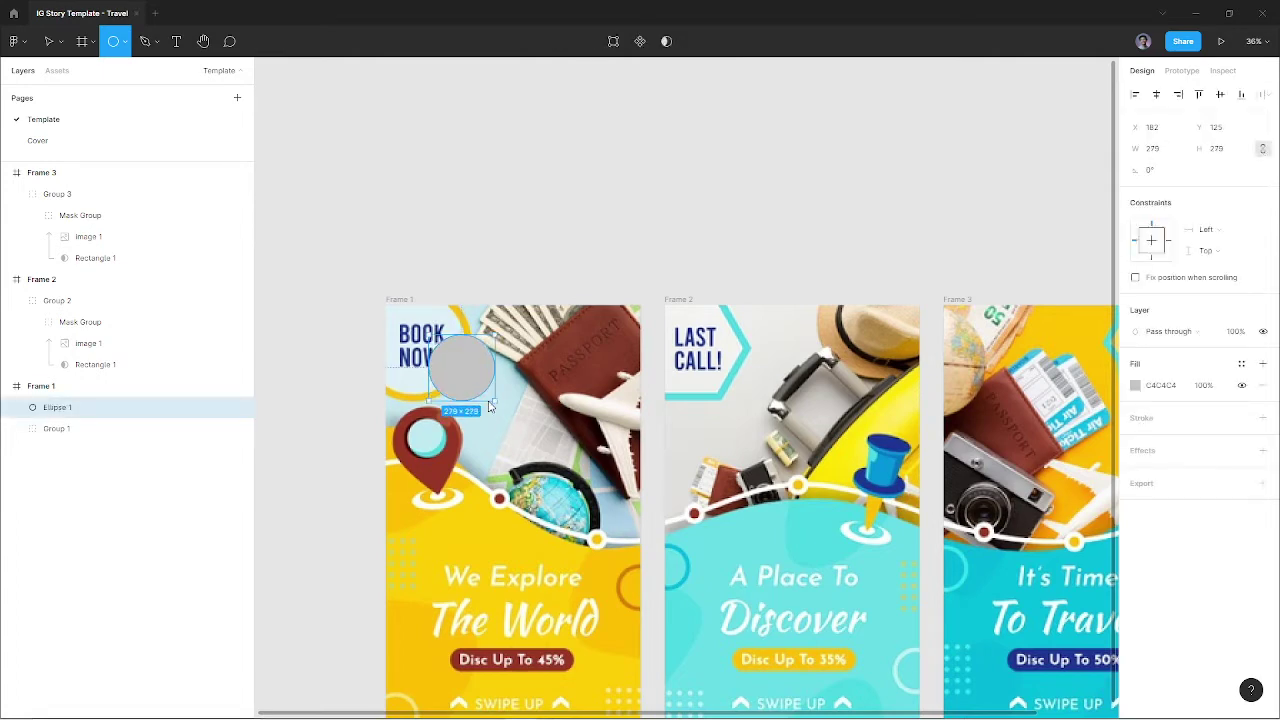
scroll(443, 366, "up", 2)
scroll(443, 366, "up", 2)
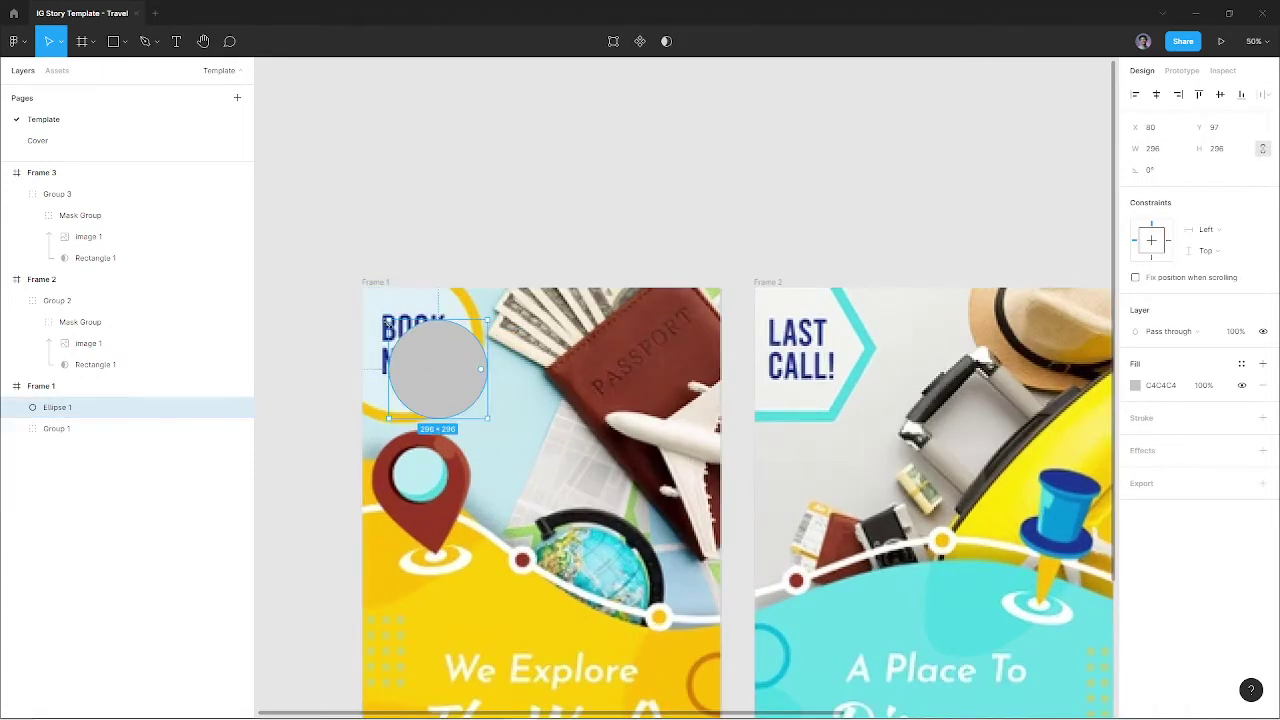
left_click_drag(388, 320, 336, 266)
left_click_drag(336, 413, 329, 418)
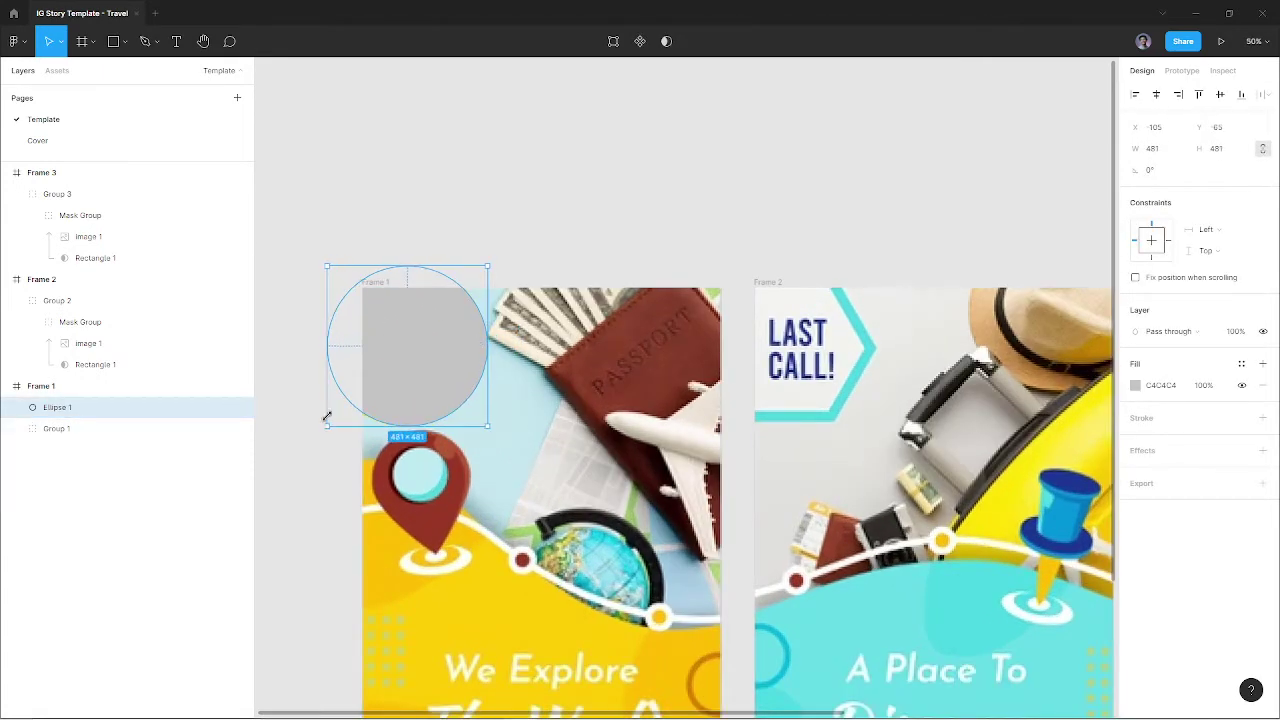
left_click_drag(430, 382, 427, 385)
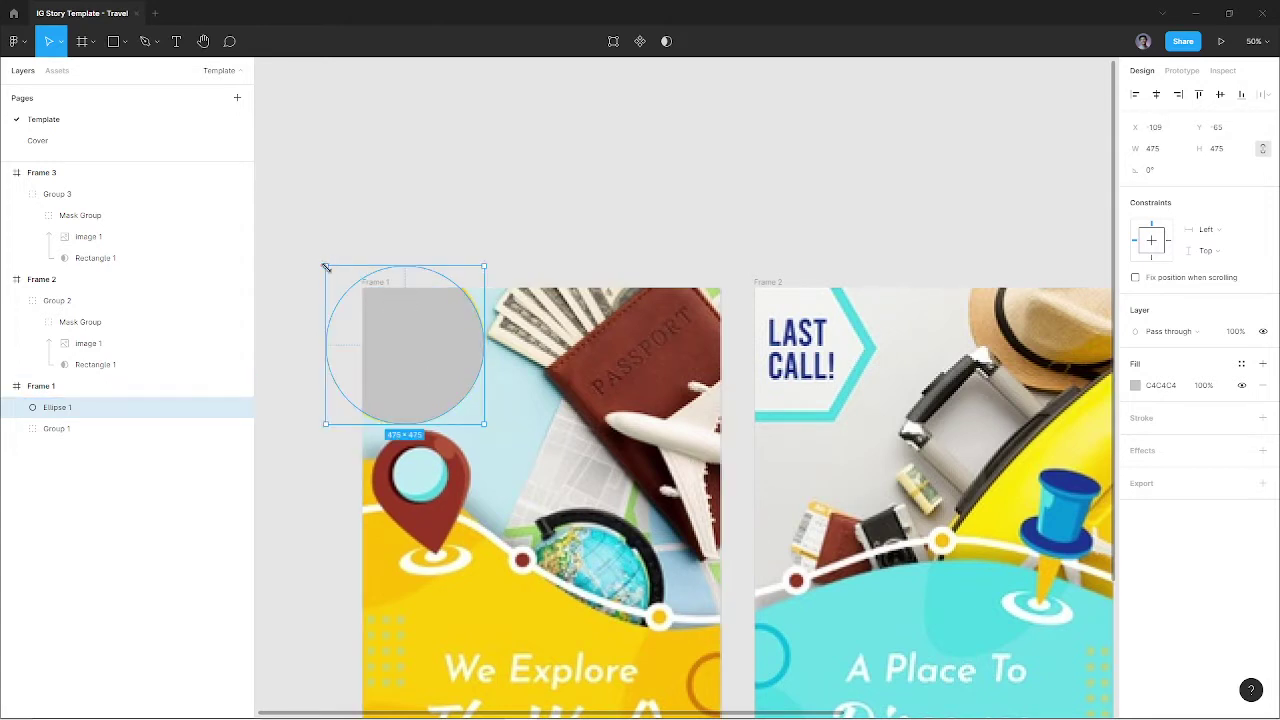
left_click_drag(325, 265, 323, 262)
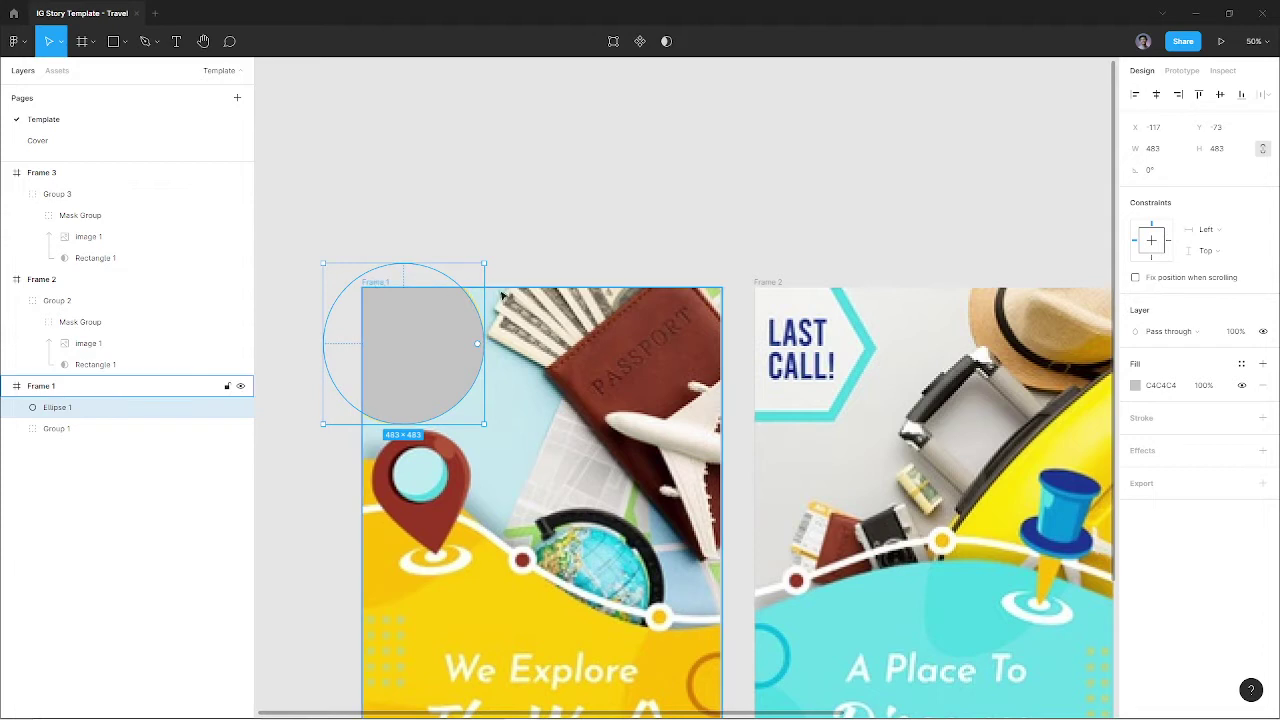
Give the circle a thick outline while keeping its fill
left_click(1141, 418)
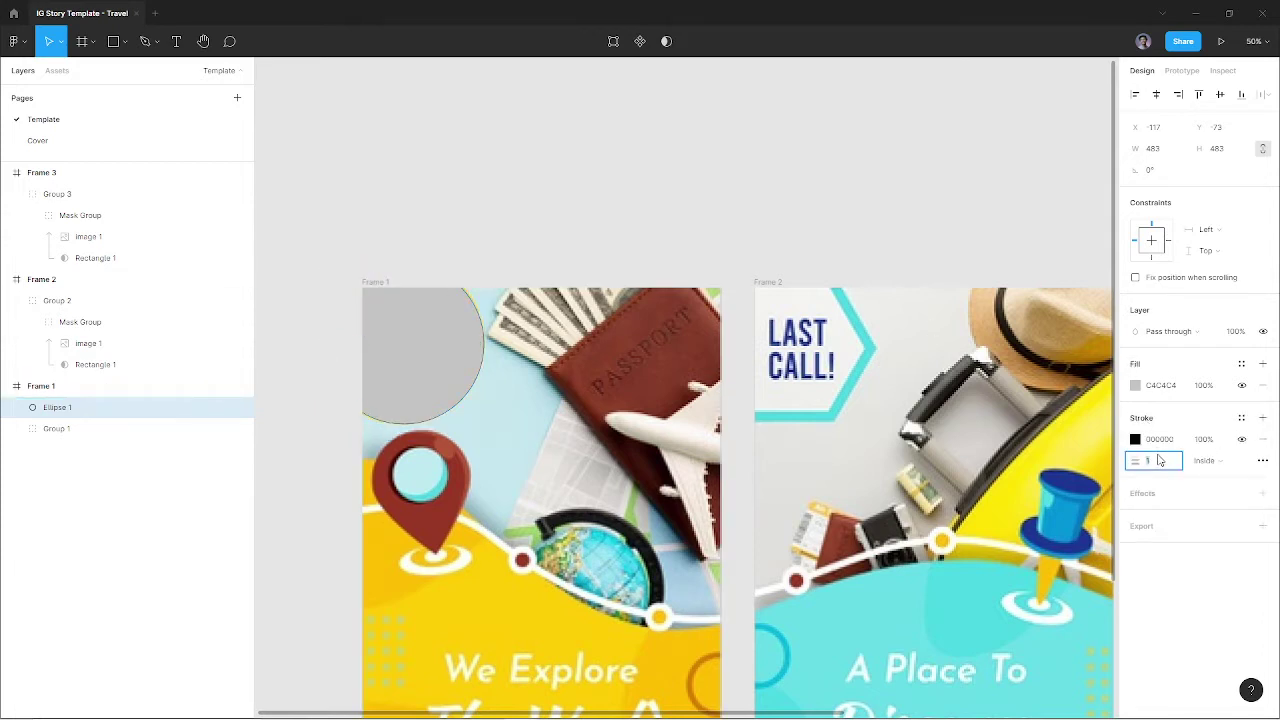
type("8")
key("Return")
left_click(1262, 385)
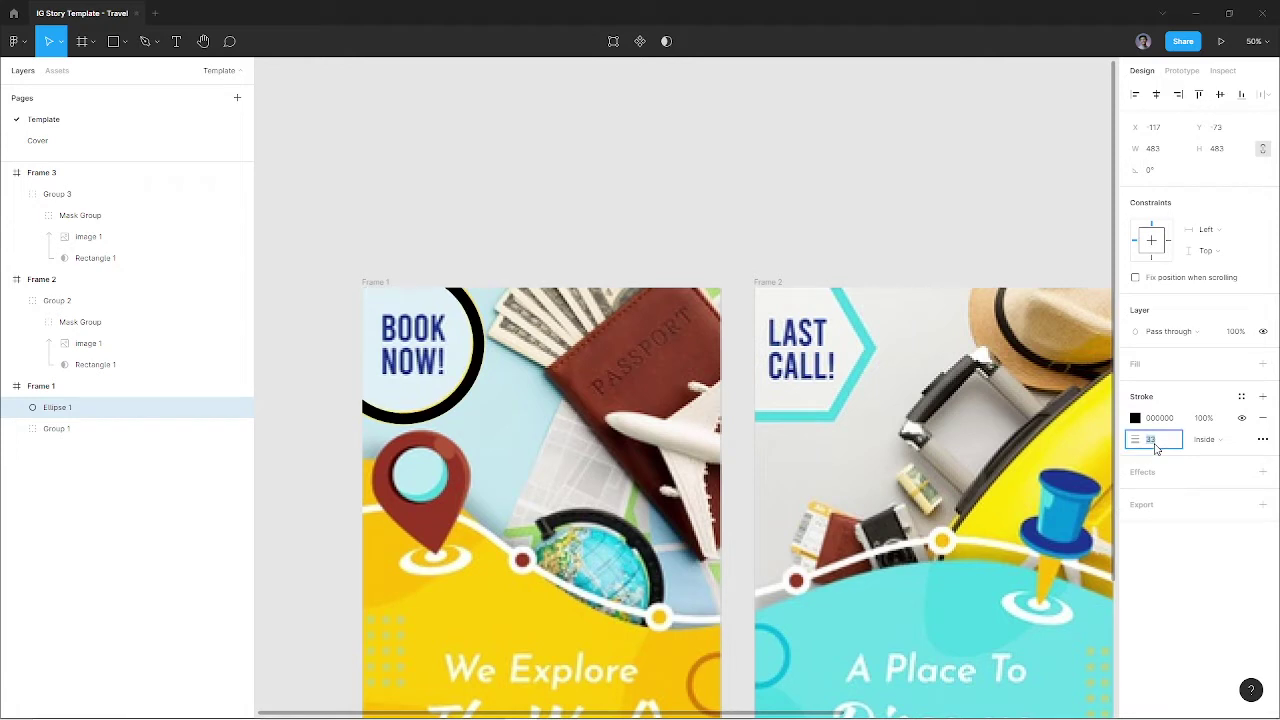
left_click(1263, 364)
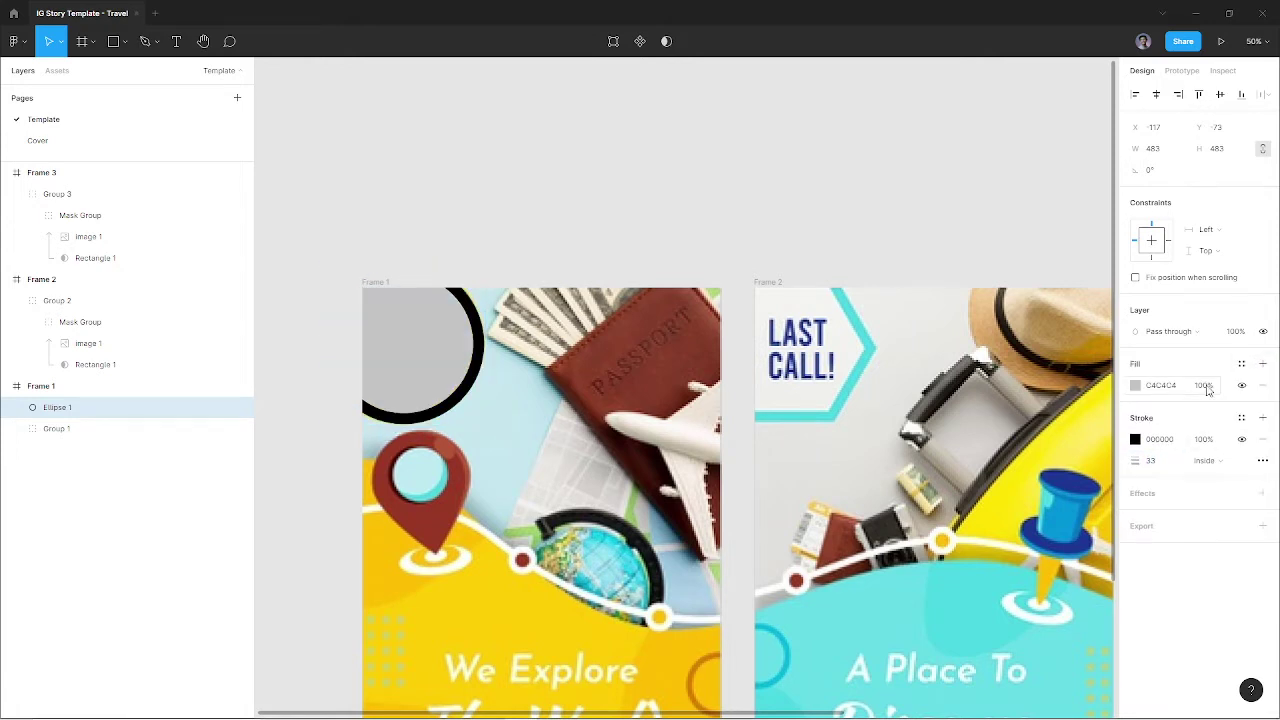
left_click(1136, 386)
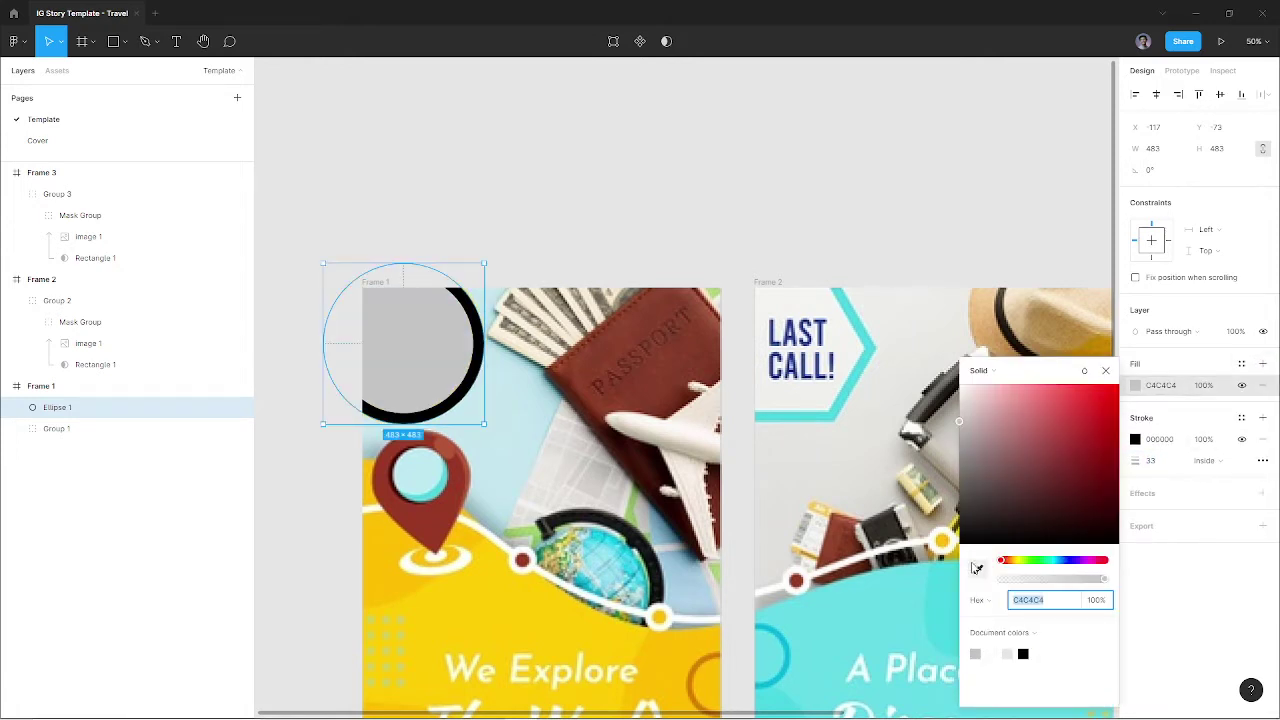
key("Escape")
left_click(432, 392)
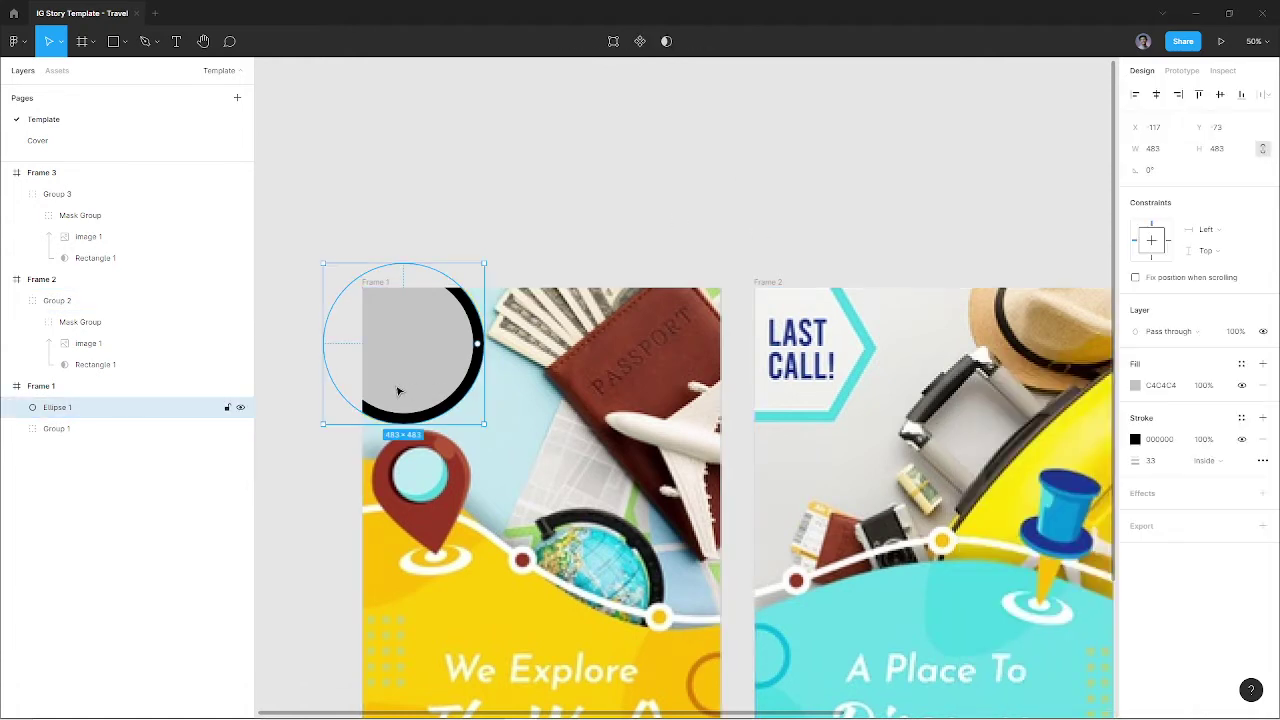
left_click(240, 408)
left_click(240, 408)
Fill the circle with the map pin's light cyan BEEDF3 and shift it slightly down
key("i")
left_click(415, 470)
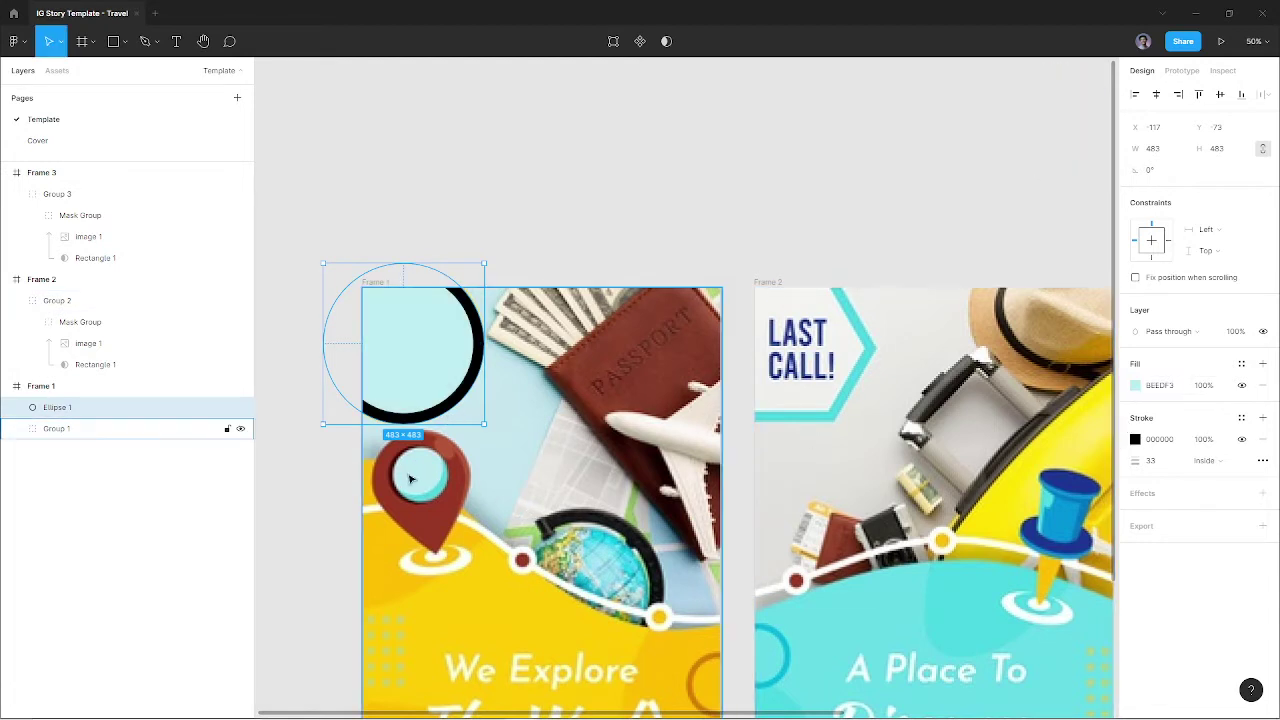
left_click(240, 408)
left_click(240, 408)
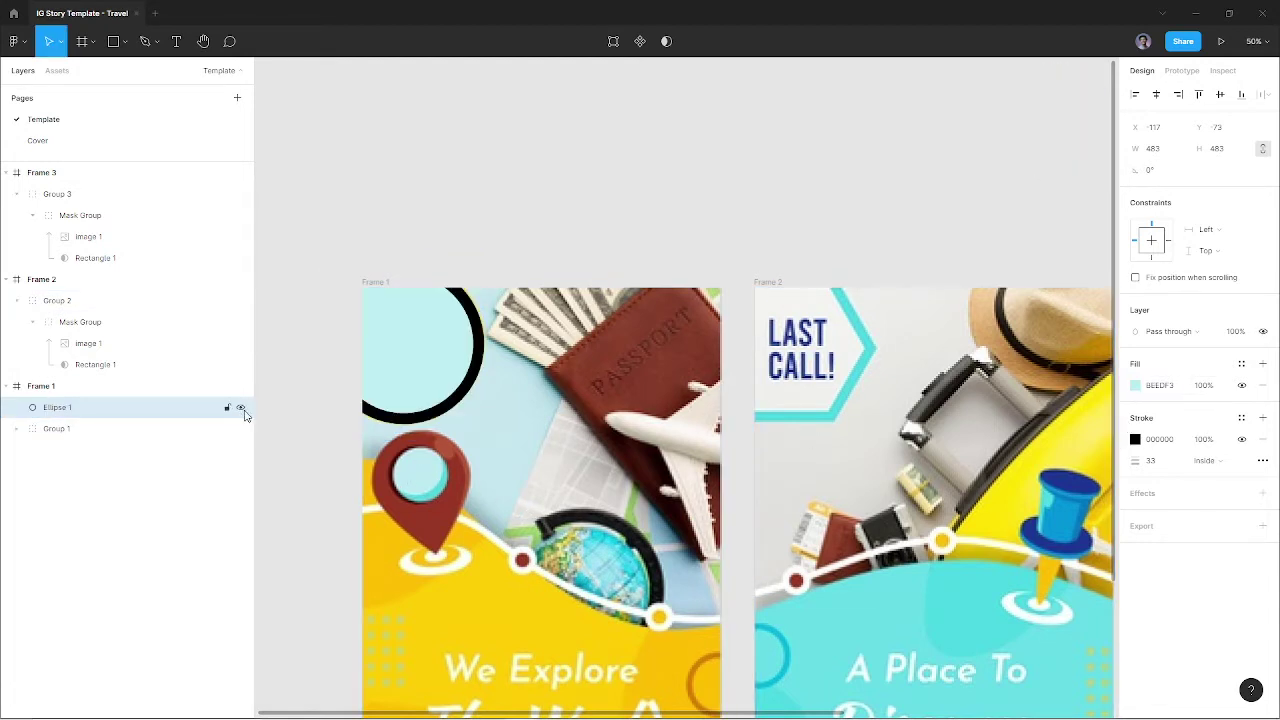
left_click_drag(423, 366, 460, 475)
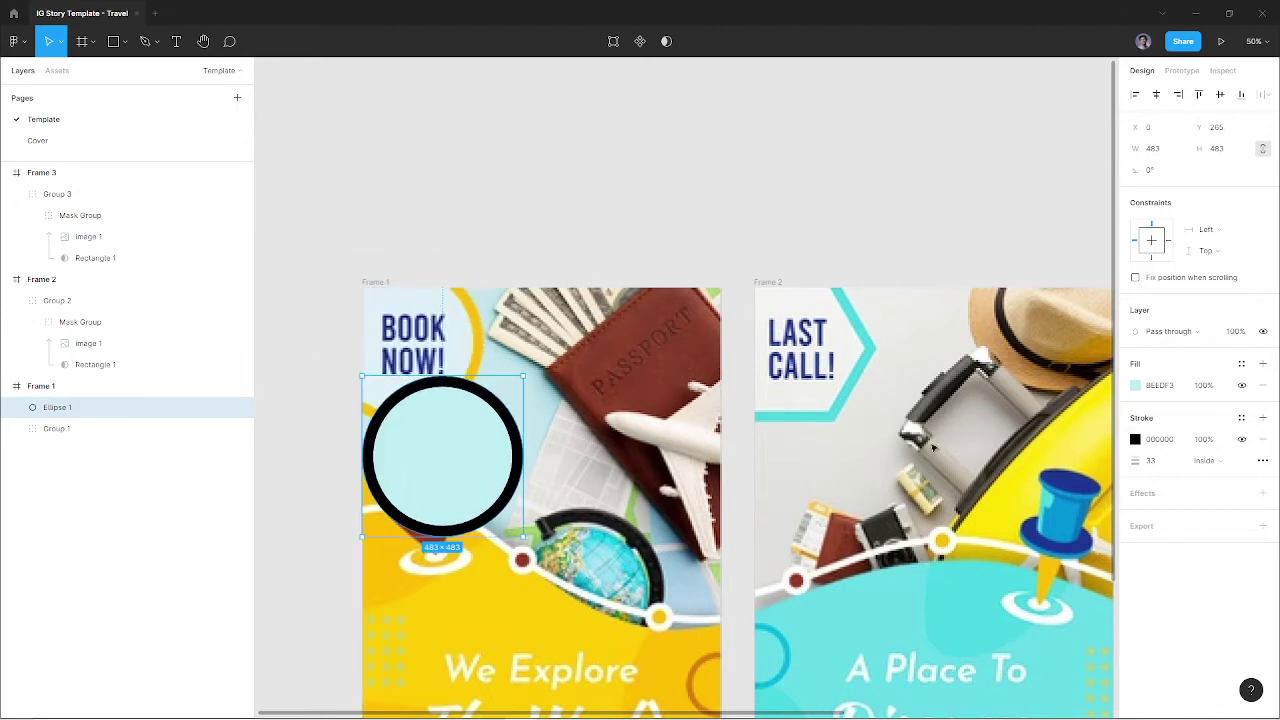
Colour the circle's outline with the design's yellow
left_click(1137, 440)
left_click(978, 568)
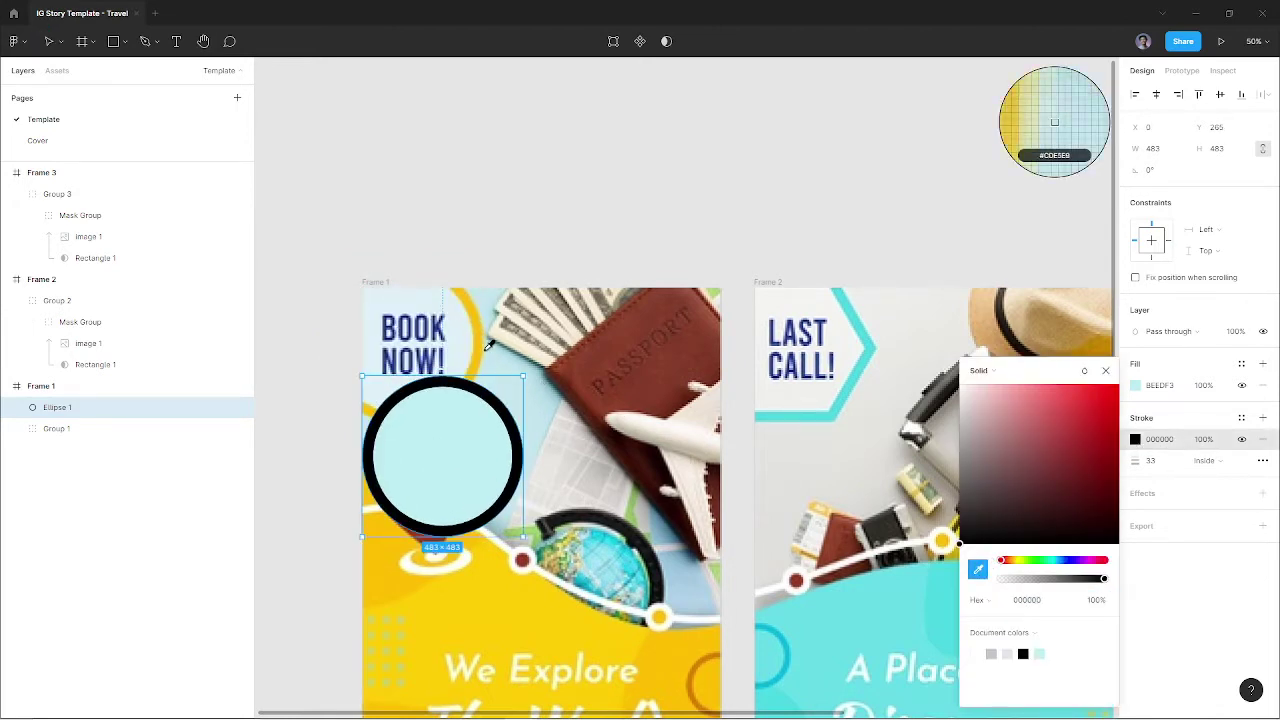
left_click(487, 345)
left_click(555, 207)
Add a 'BOOK NOW!' text and place it at Frame 1's top-left corner
key("t")
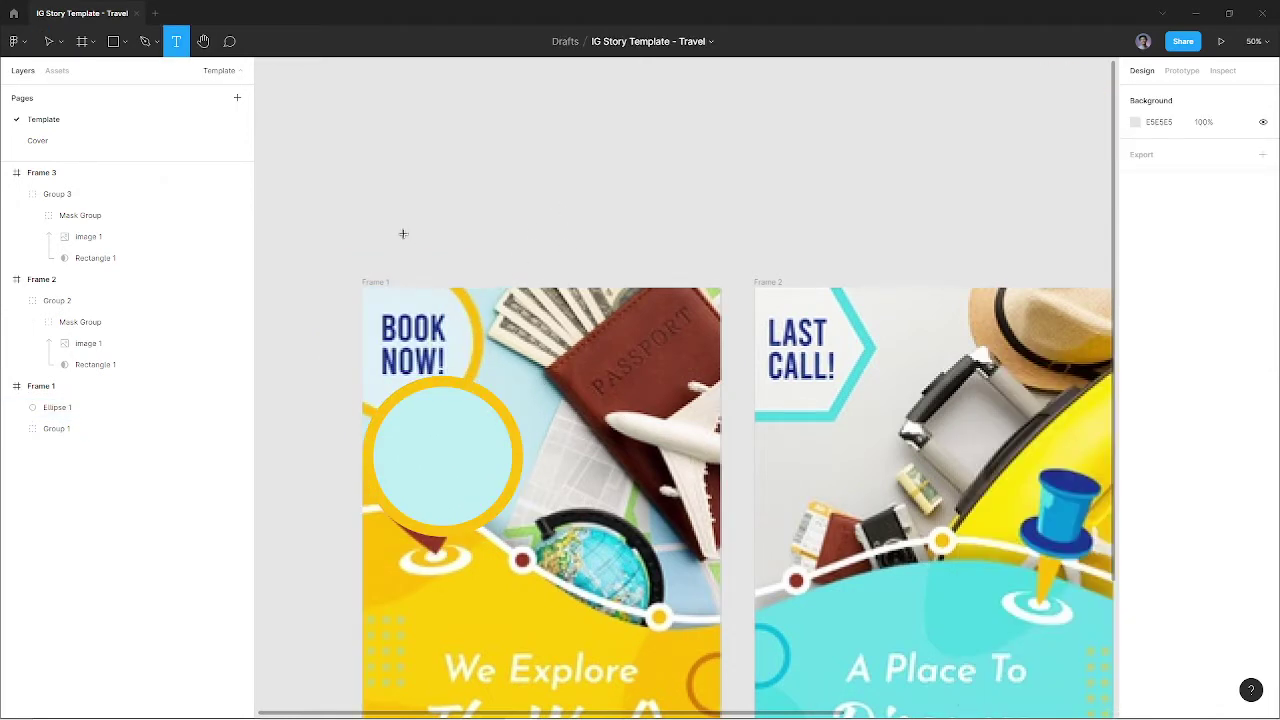
left_click(403, 234)
type("ook")
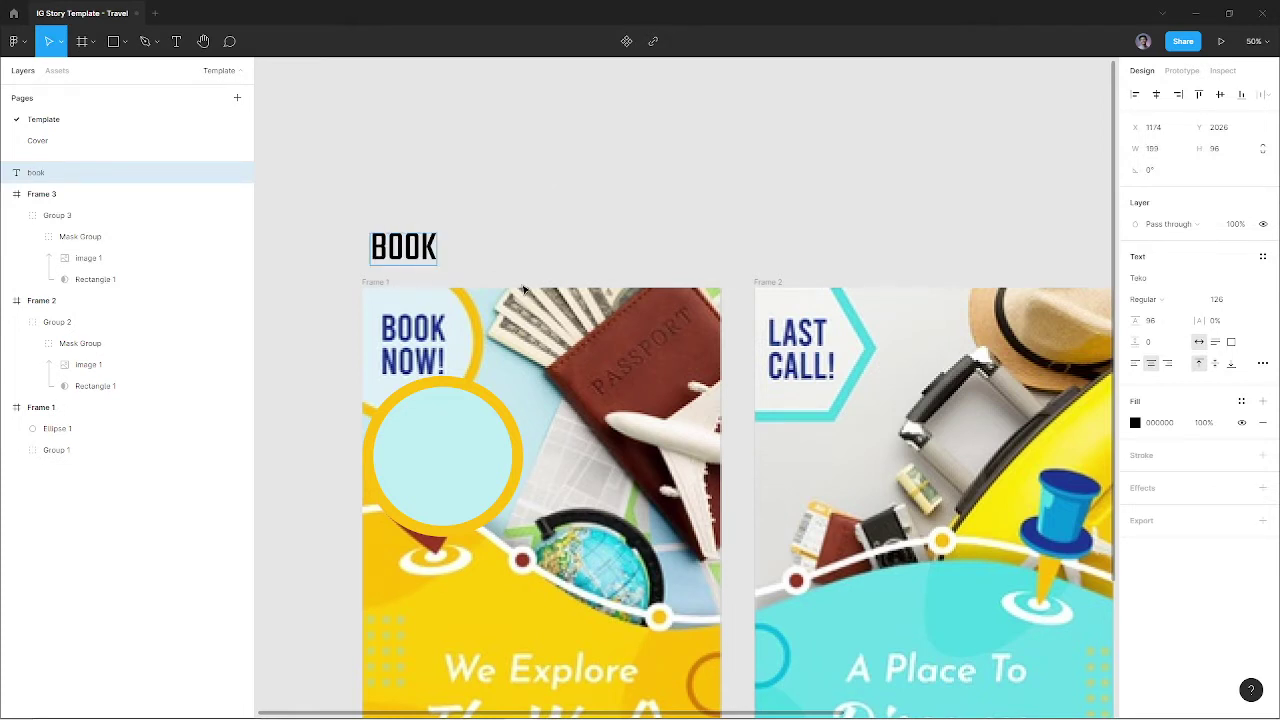
type(" now!")
key("Escape")
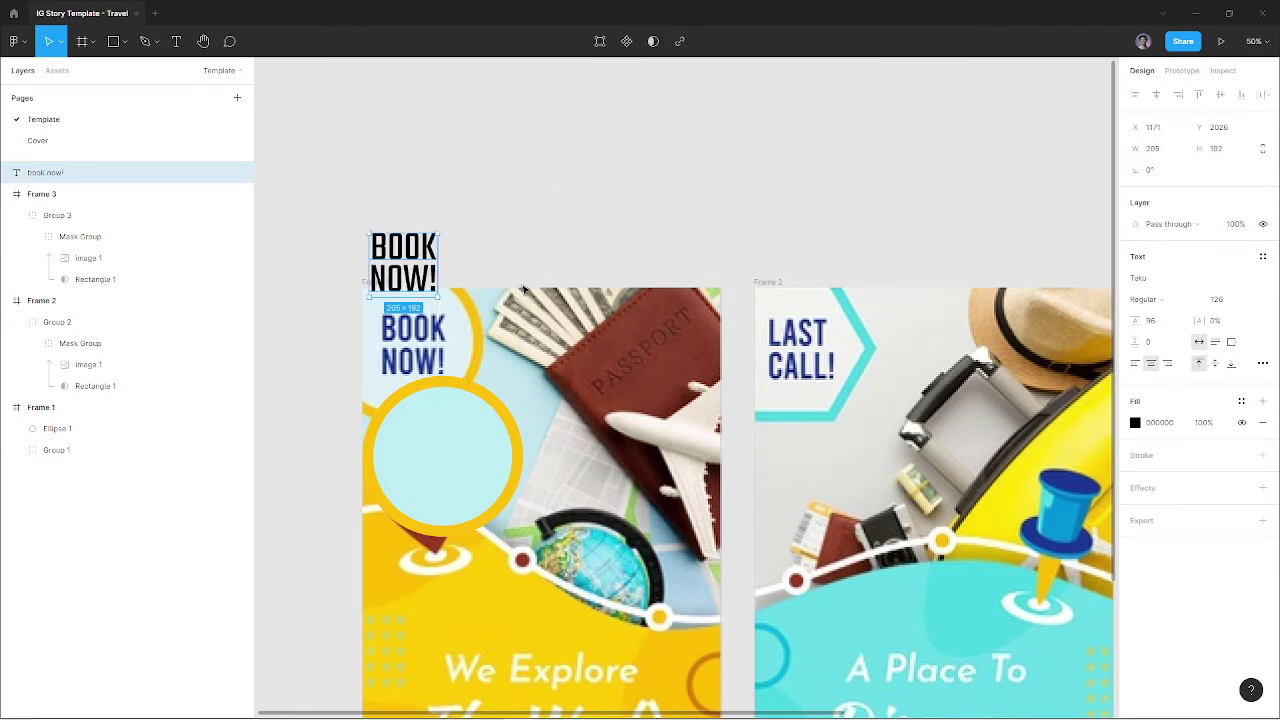
left_click_drag(405, 262, 417, 345)
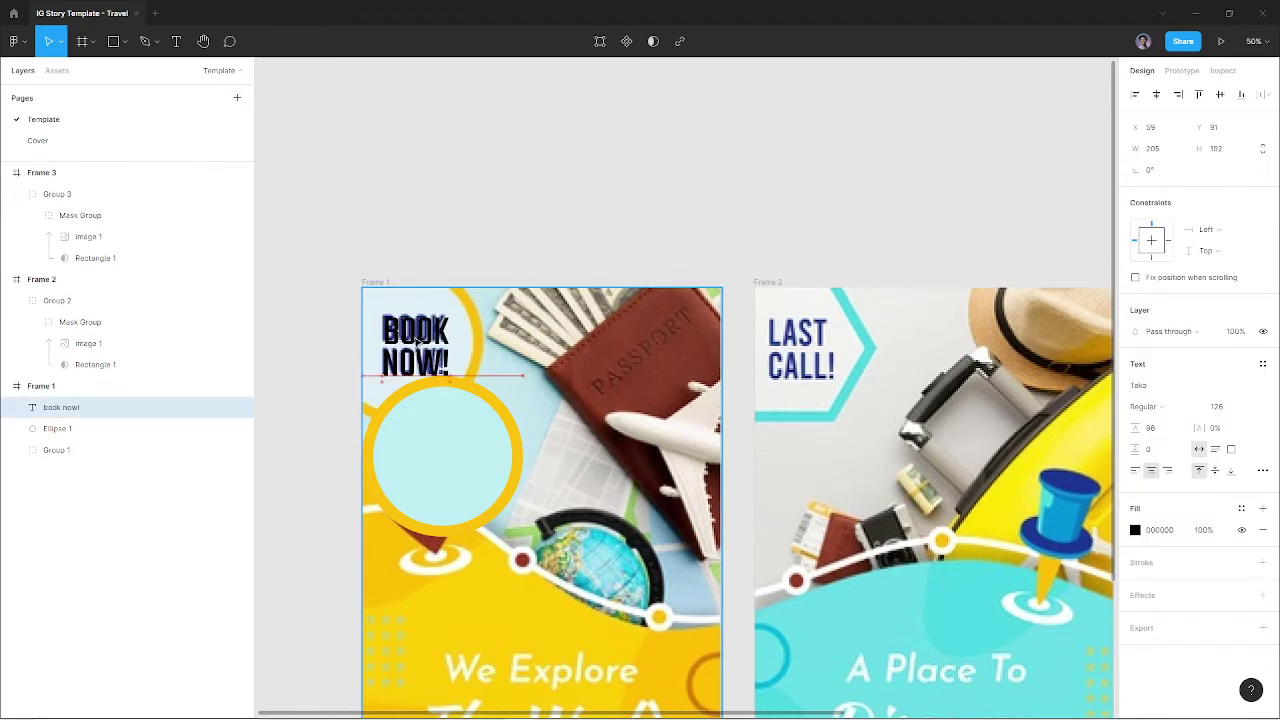
Move the yellow-ringed cyan circle up behind BOOK NOW!
left_click_drag(433, 426, 417, 353)
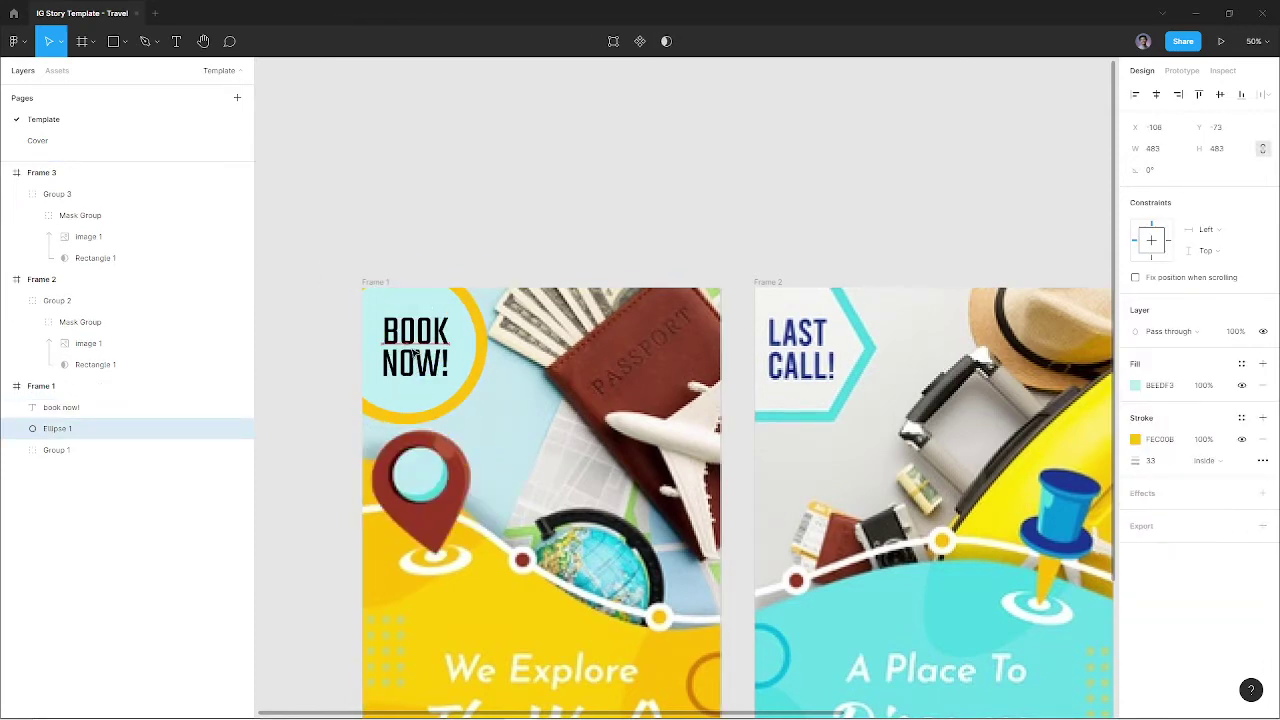
scroll(486, 491, "down", 3)
left_click(551, 249)
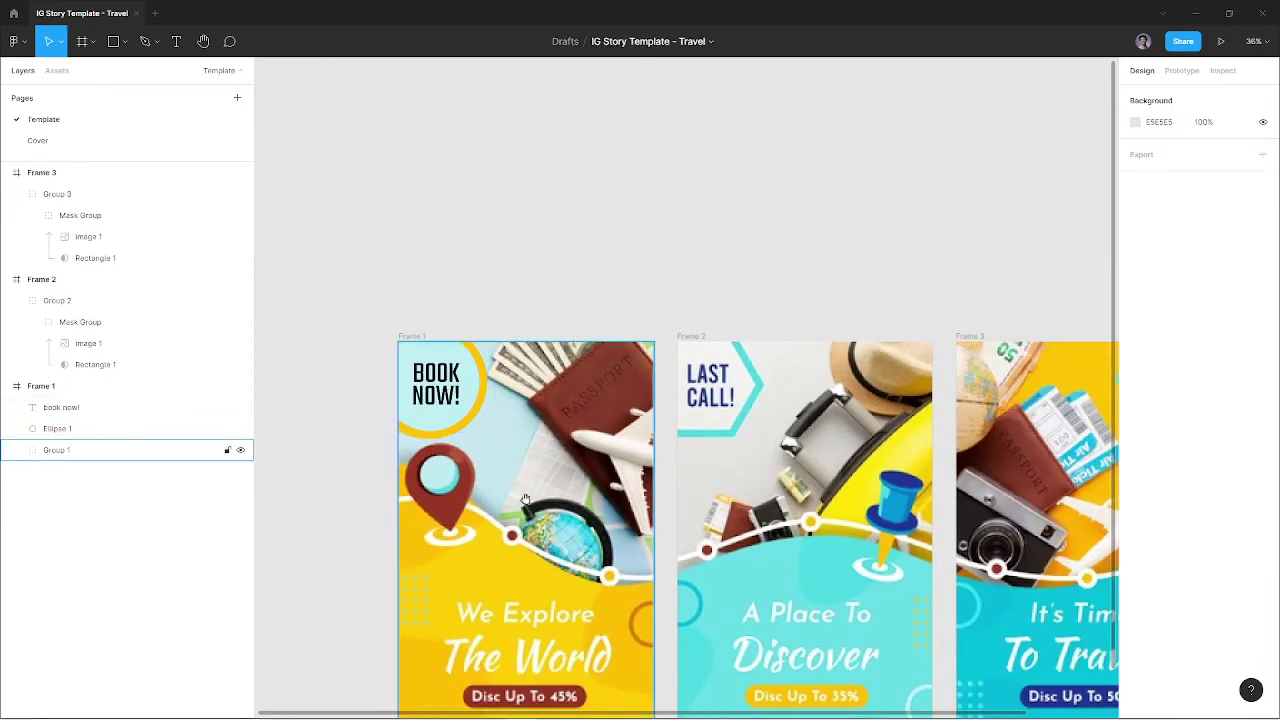
scroll(525, 498, "down", 2)
scroll(503, 491, "up", 2)
scroll(503, 526, "up", 1)
Draw a rectangle in the design's yellow across Frame 1's lower part
key("r")
mouse_move(474, 503)
left_mouse_down()
mouse_move(528, 578)
mouse_move(409, 588)
left_mouse_up()
scroll(457, 506, "down", 1)
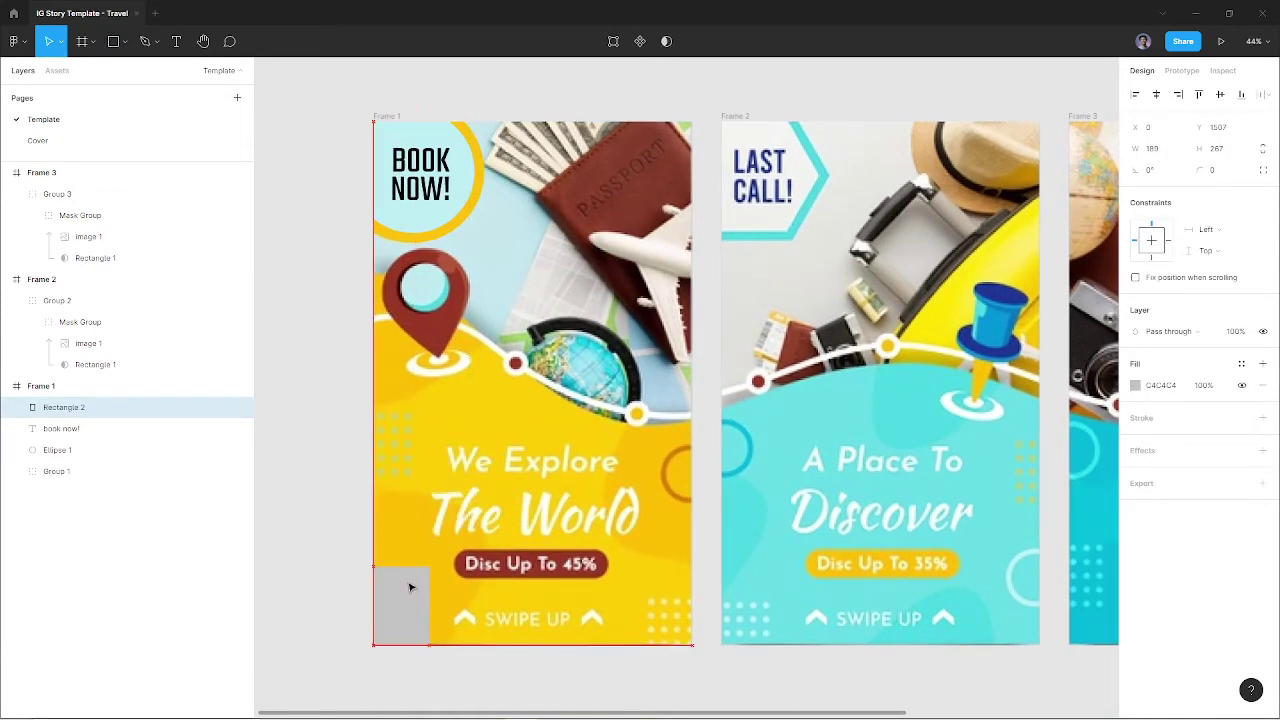
key("i")
left_click(450, 435)
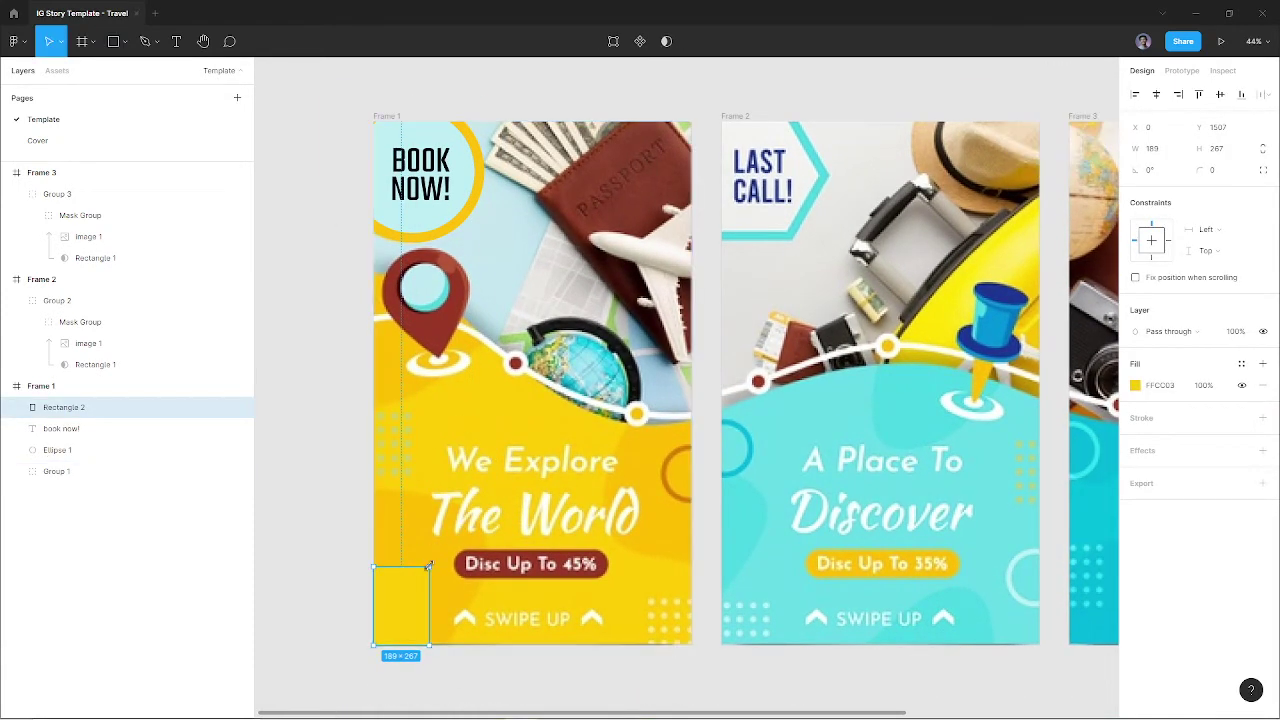
left_click_drag(428, 566, 692, 420)
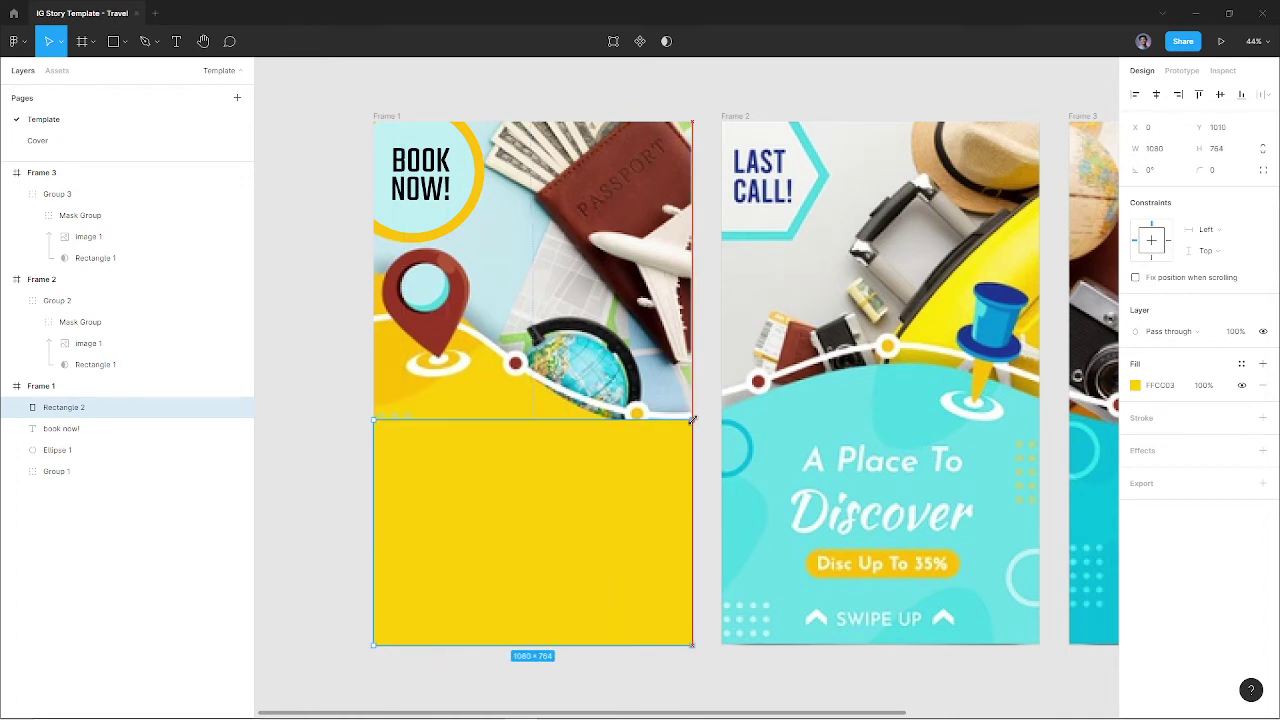
Reshape the yellow rectangle into a smooth wave by raising its left corner and bending the top edge
double_click(453, 433)
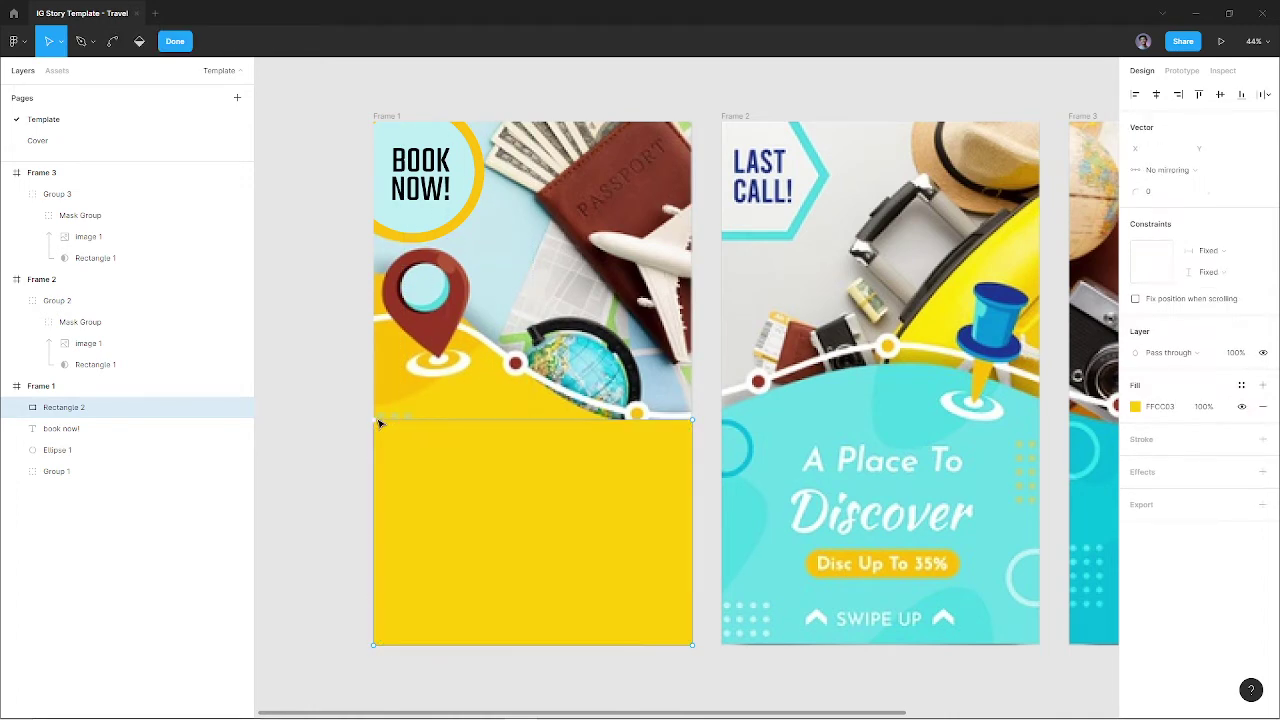
mouse_move(375, 420)
left_mouse_down()
mouse_move(389, 380)
mouse_move(383, 288)
left_mouse_up()
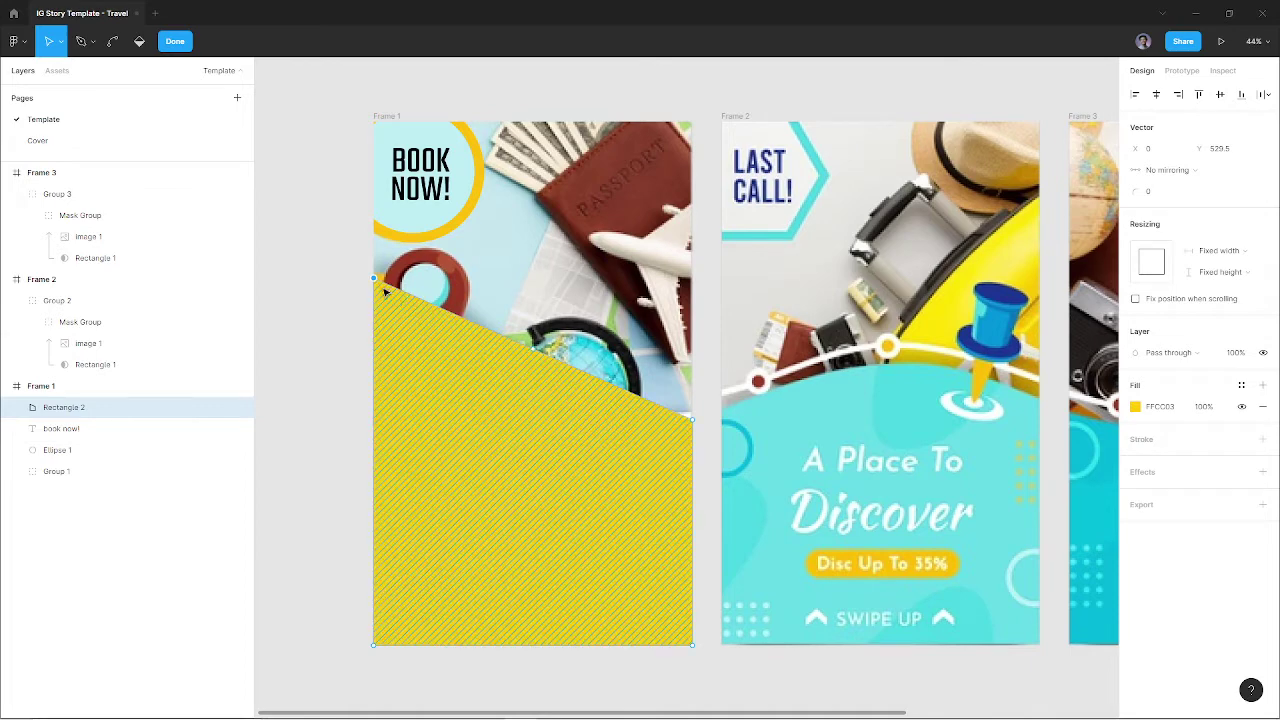
mouse_move(537, 351)
left_mouse_down()
mouse_move(443, 300)
mouse_move(428, 443)
mouse_move(580, 451)
mouse_move(519, 376)
left_mouse_up()
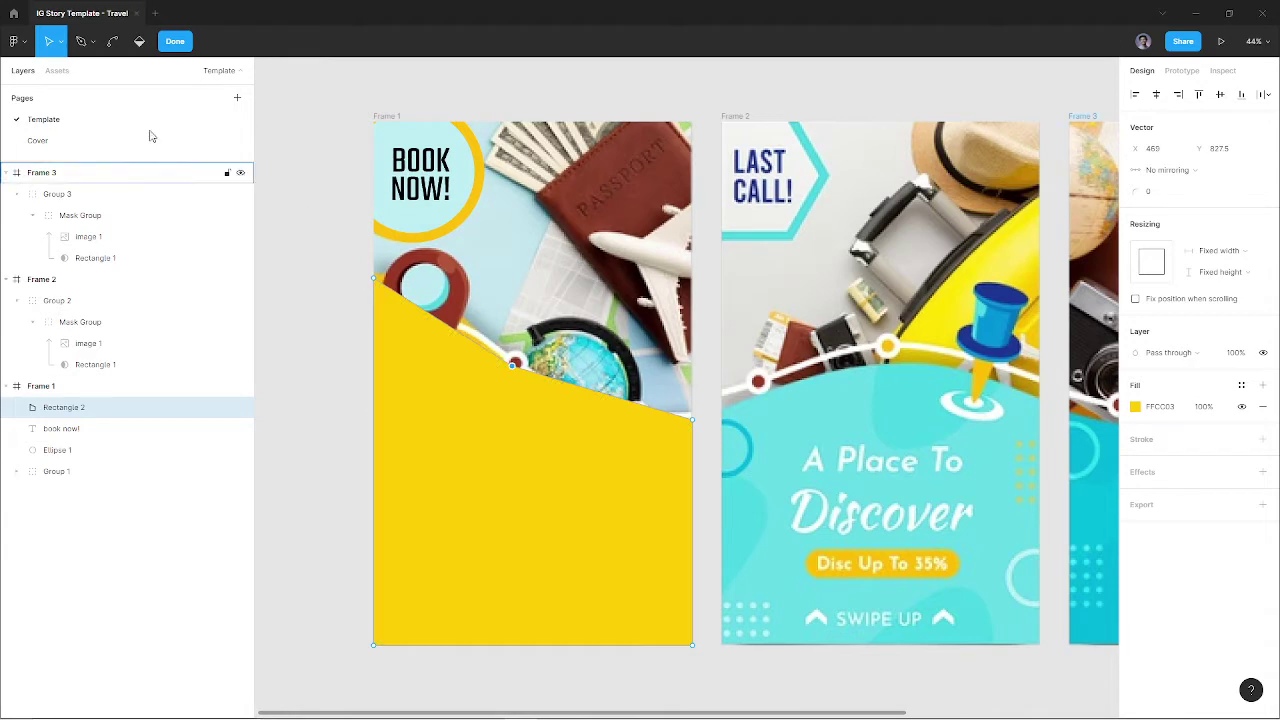
left_click(112, 41)
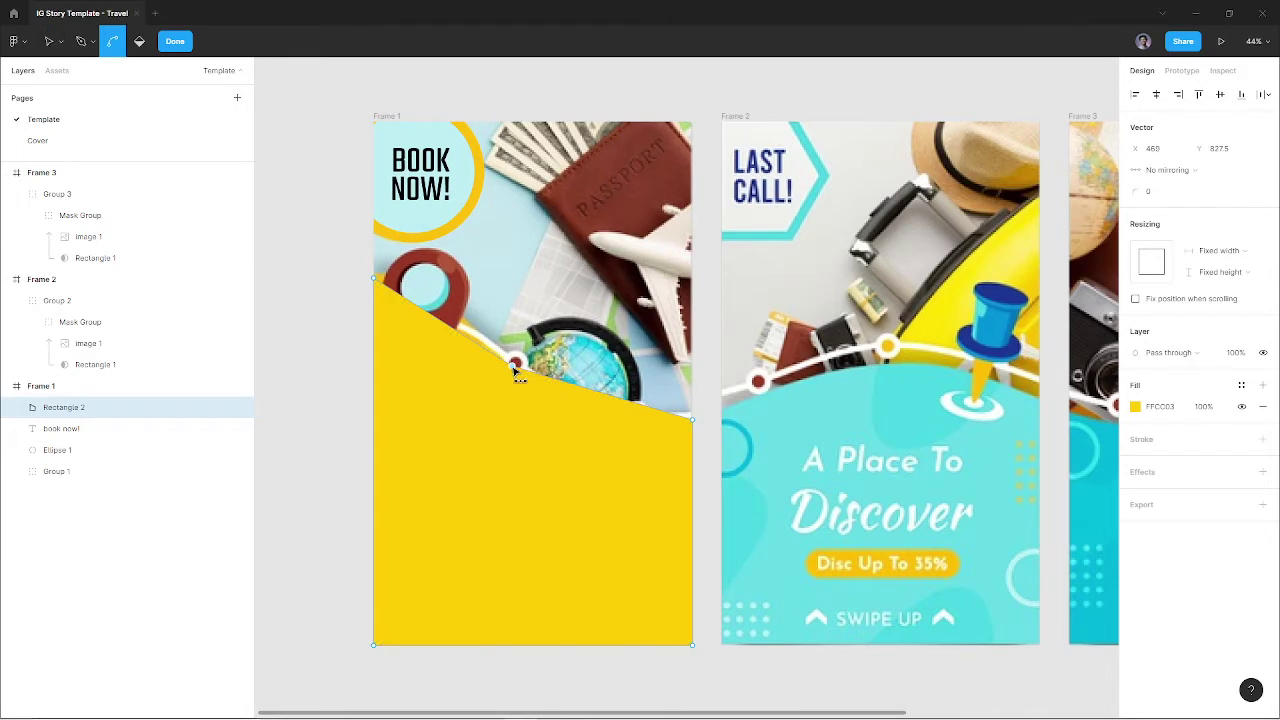
mouse_move(513, 368)
left_mouse_down()
mouse_move(551, 431)
mouse_move(610, 460)
left_mouse_up()
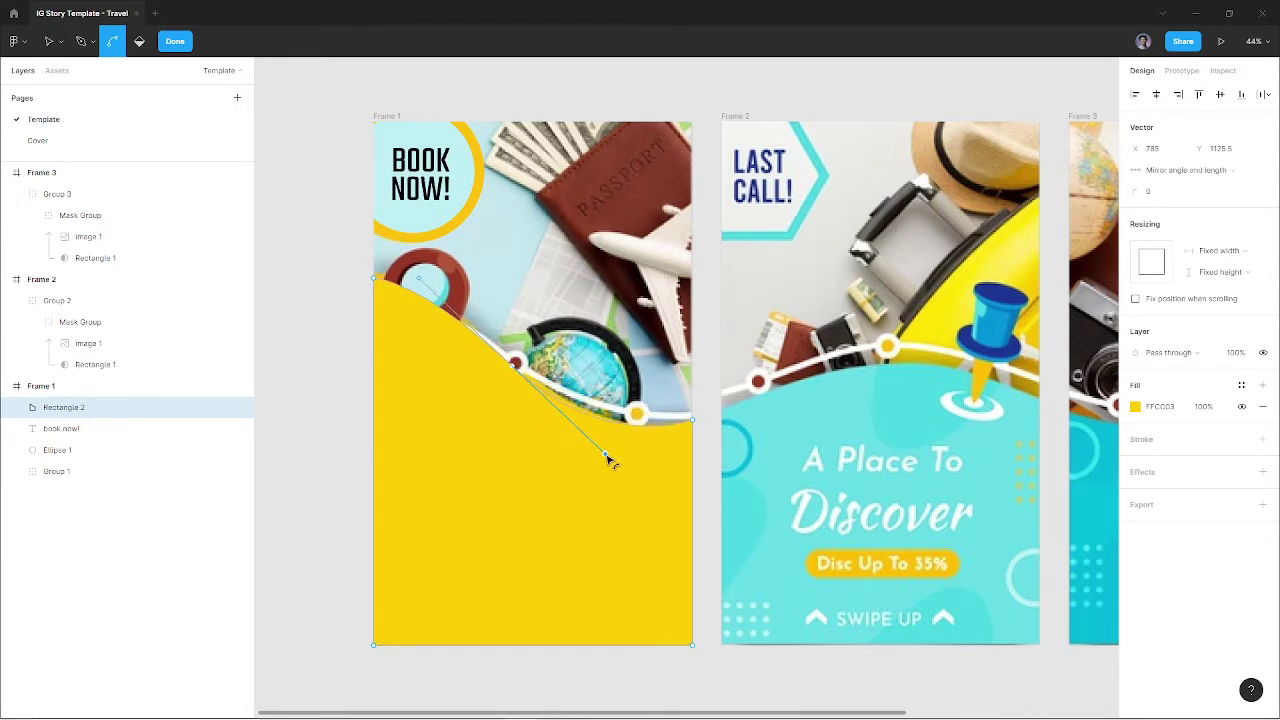
key("v")
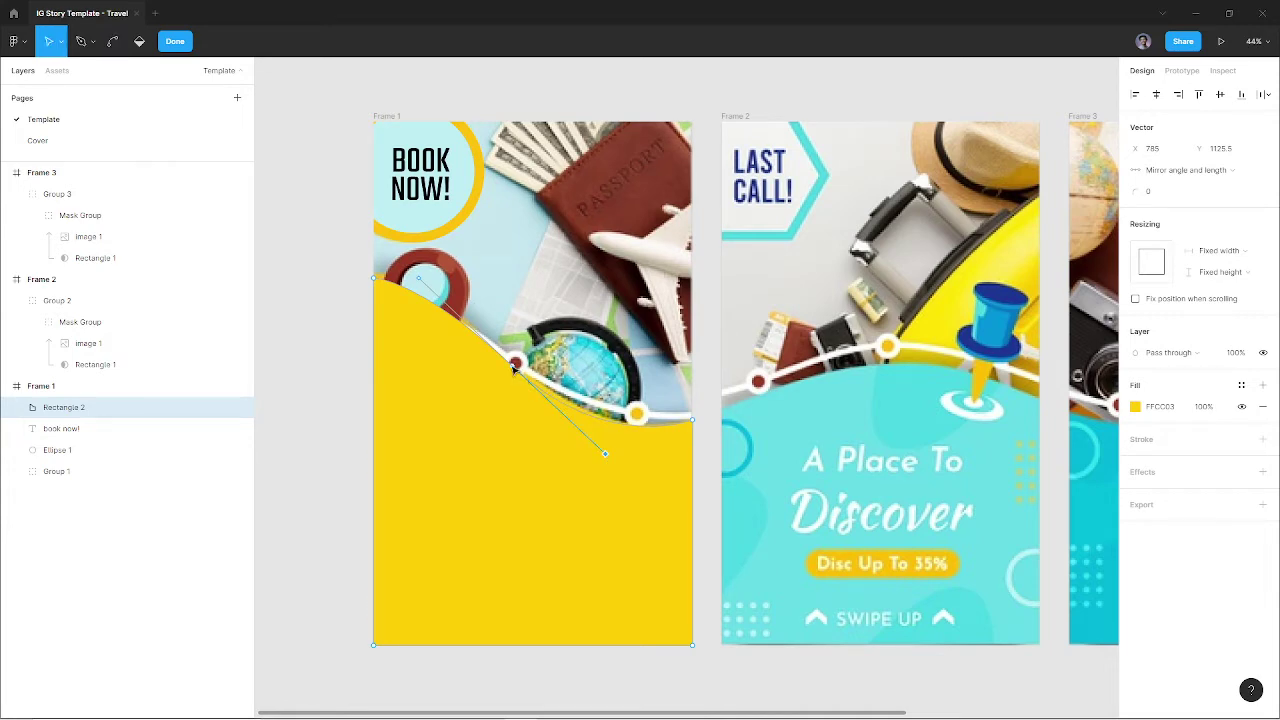
left_click(522, 370)
key("Escape")
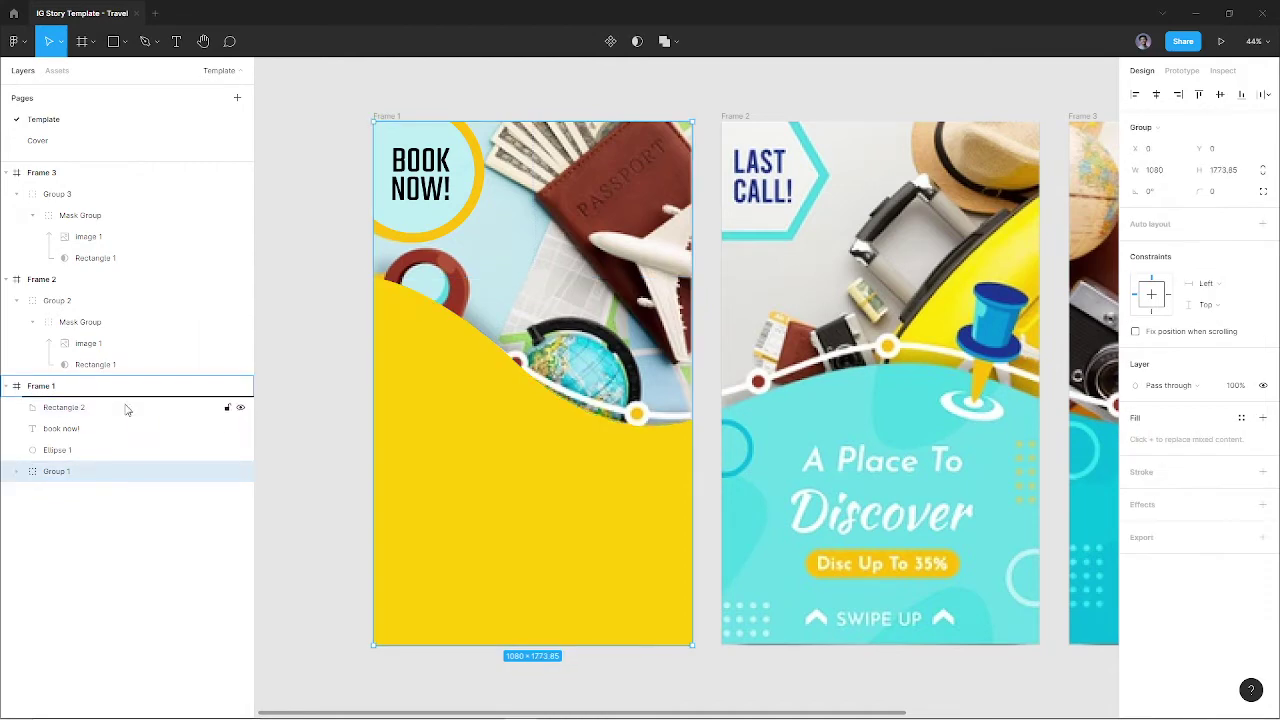
Move Group 1 above the yellow wave and toggle its visibility to check the result
left_click_drag(127, 474, 128, 410)
left_click(241, 409)
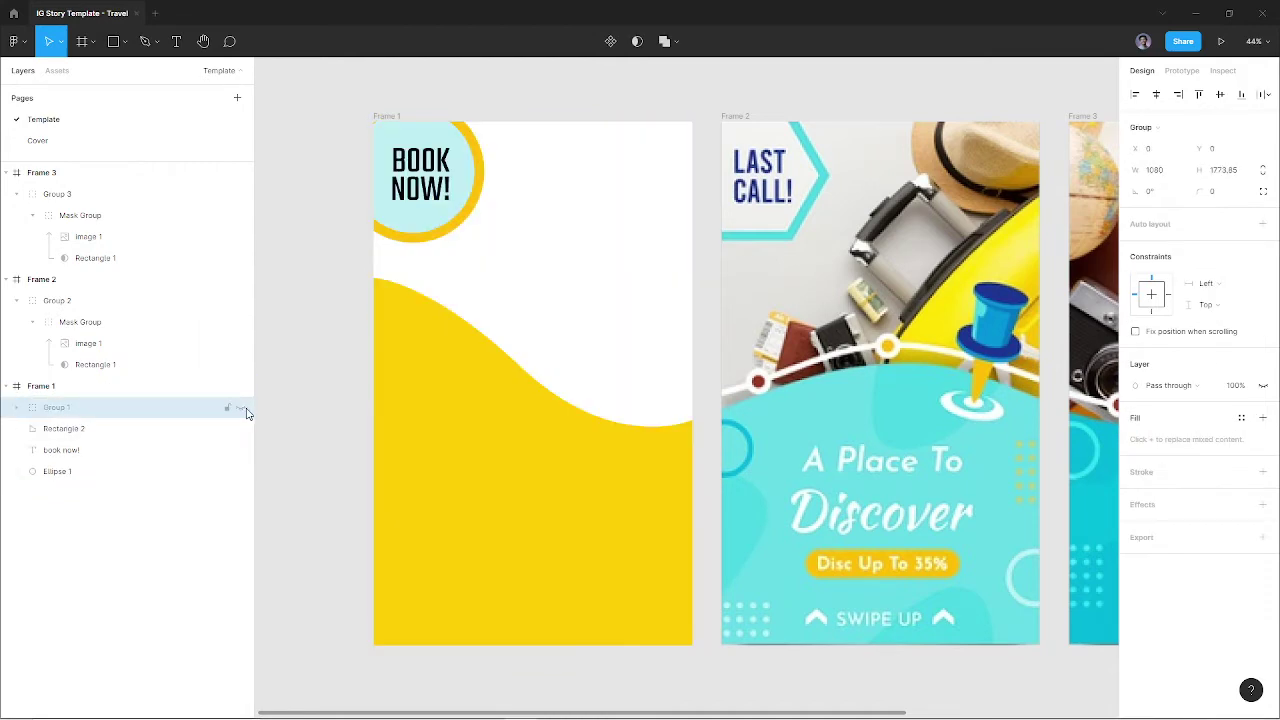
left_click(245, 411)
left_click(245, 411)
left_click(245, 411)
In Chrome's Unsplash tab, browse the travel results and preview the Ready for Adventure photo
key("alt+Tab")
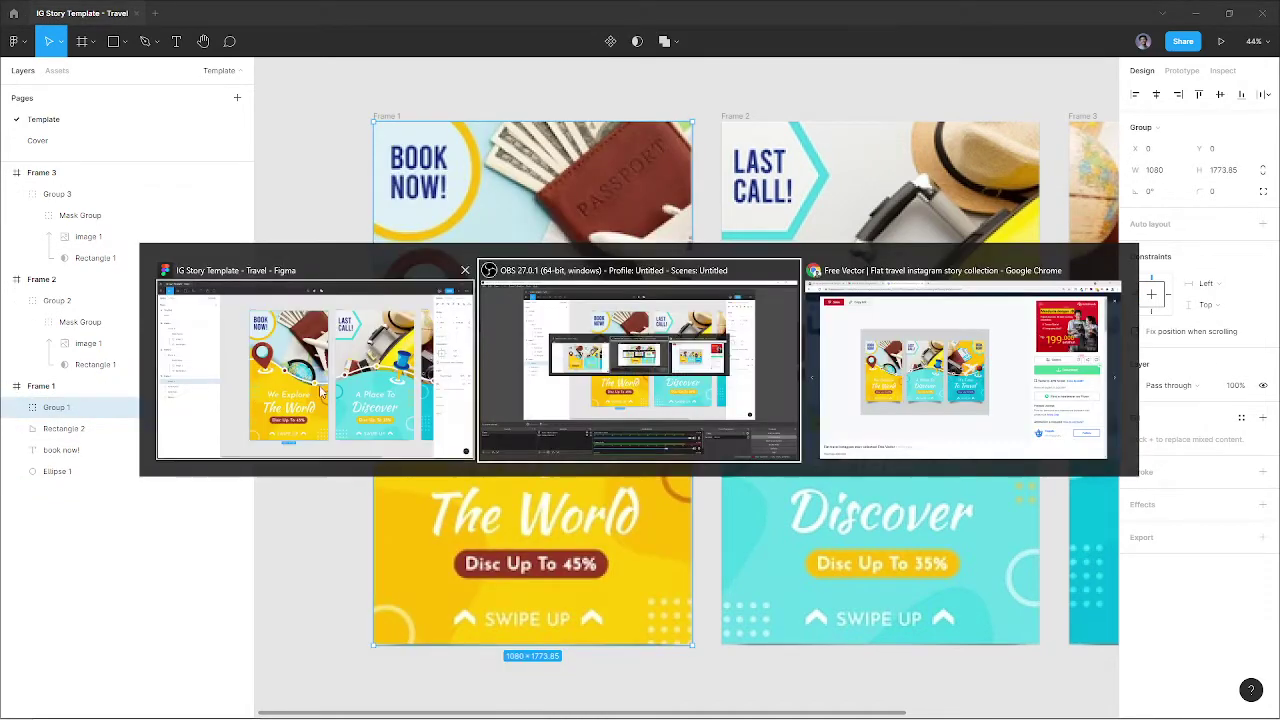
key("alt+Tab")
left_click(103, 8)
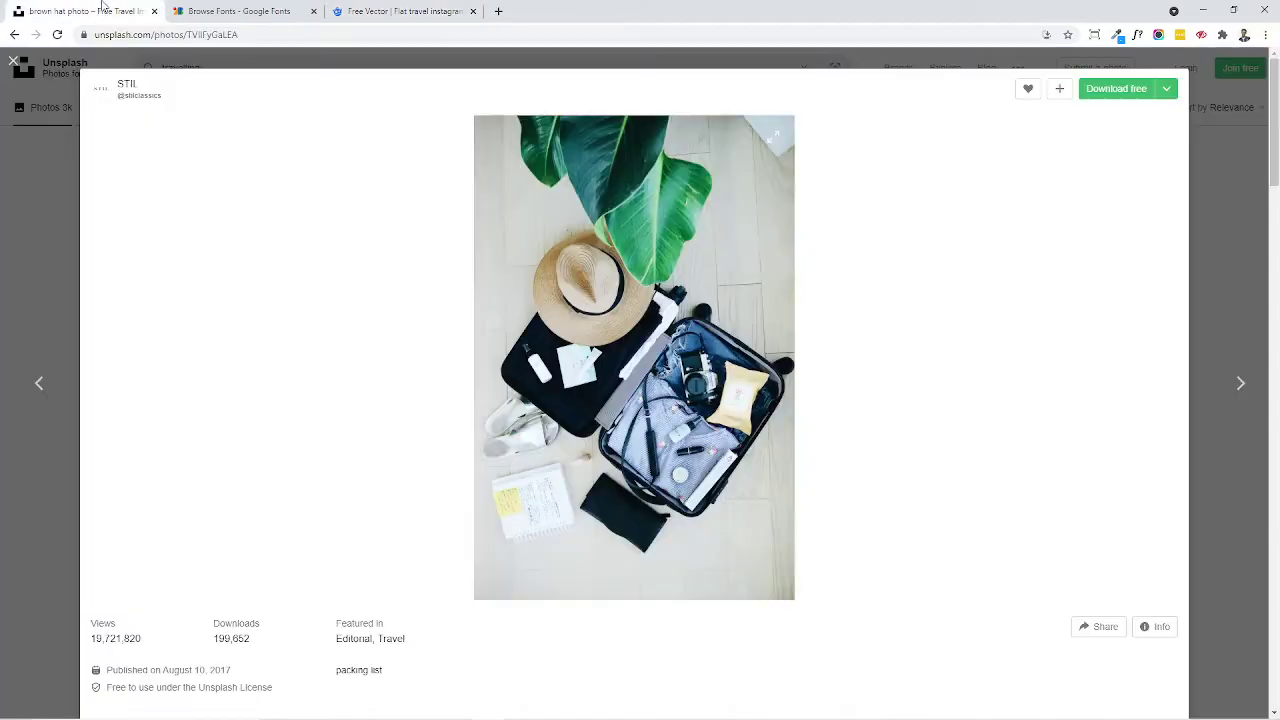
key("Escape")
scroll(1093, 355, "down", 2)
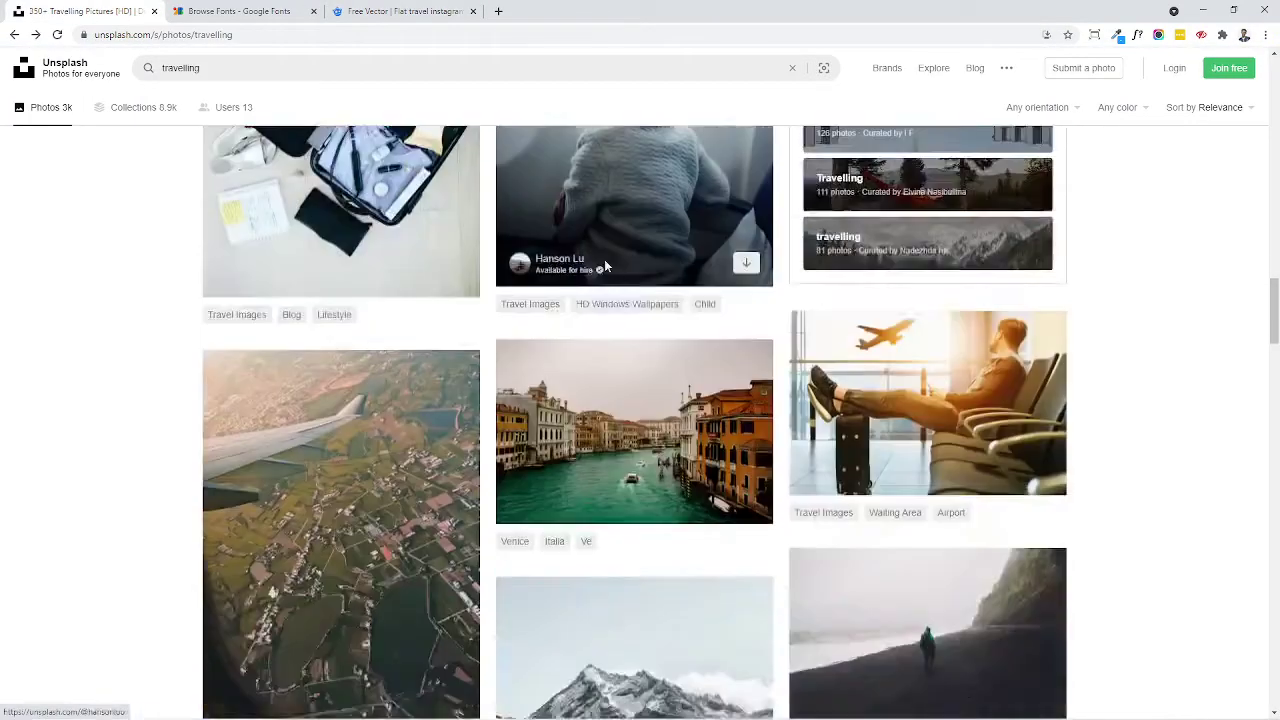
scroll(1093, 355, "down", 5)
scroll(1093, 355, "down", 3)
scroll(1093, 355, "down", 5)
scroll(1171, 371, "down", 5)
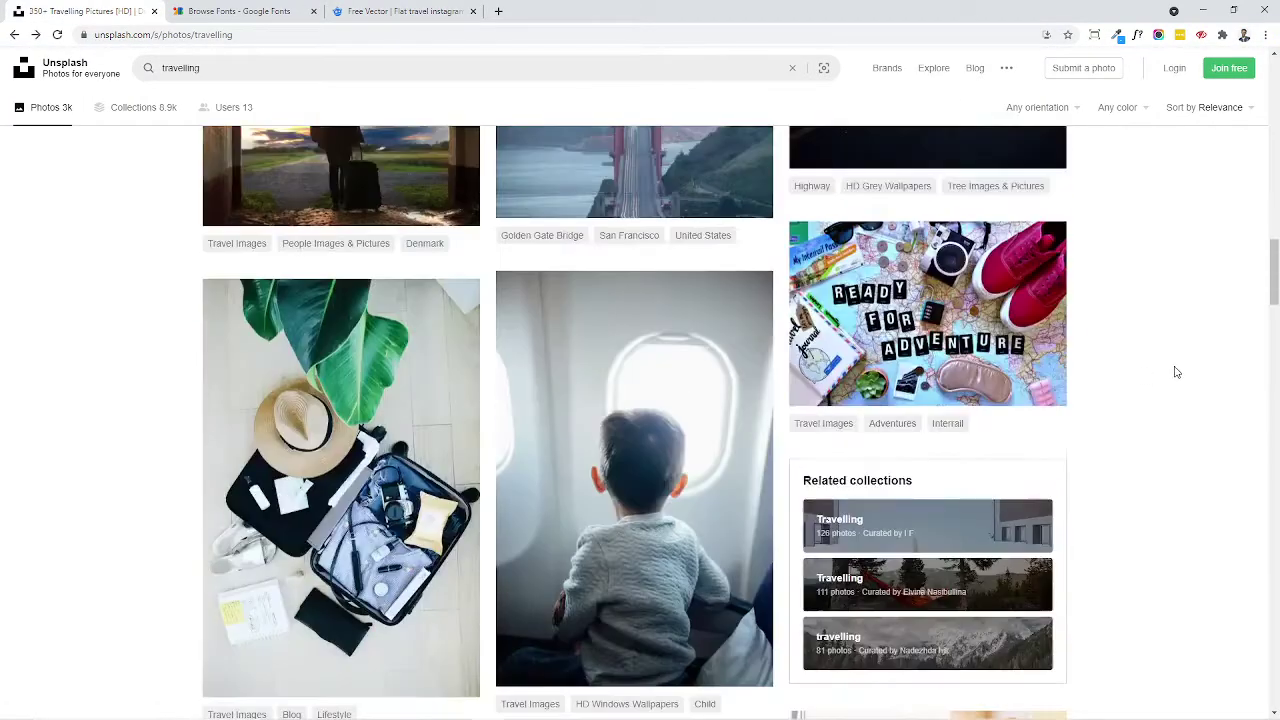
left_click(956, 315)
scroll(956, 315, "down", 4)
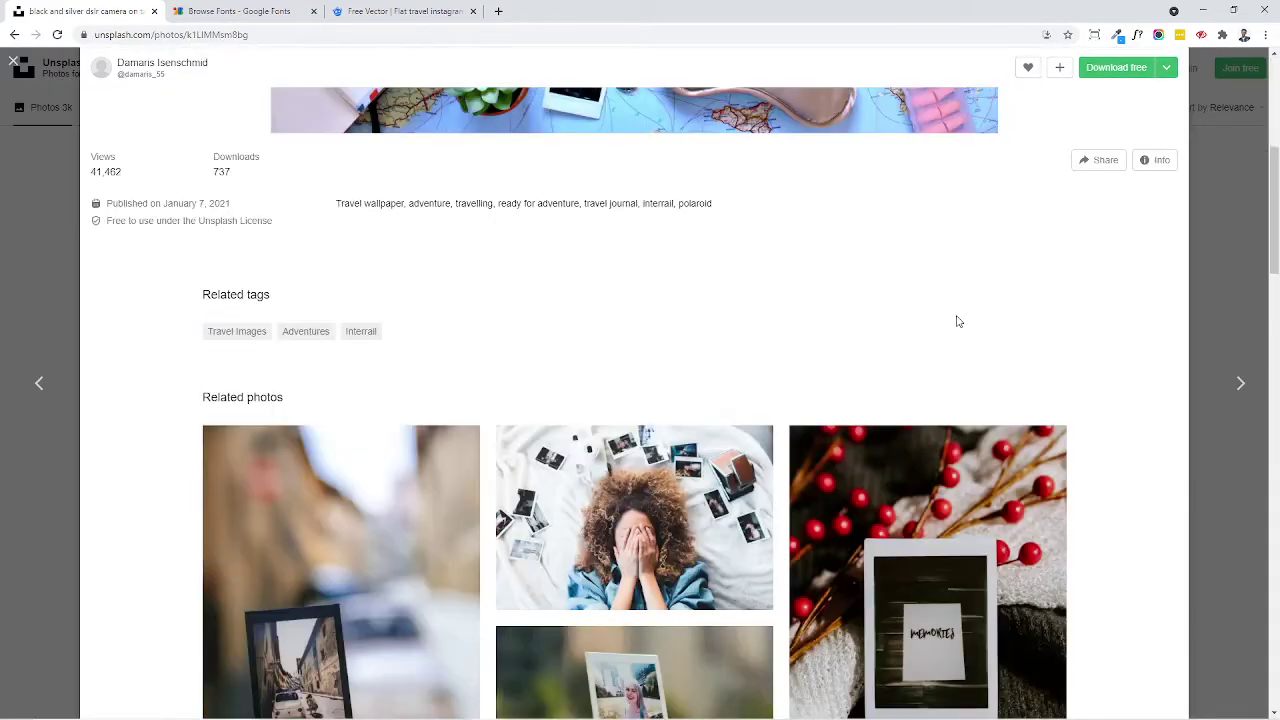
scroll(956, 315, "down", 3)
scroll(956, 315, "down", 3)
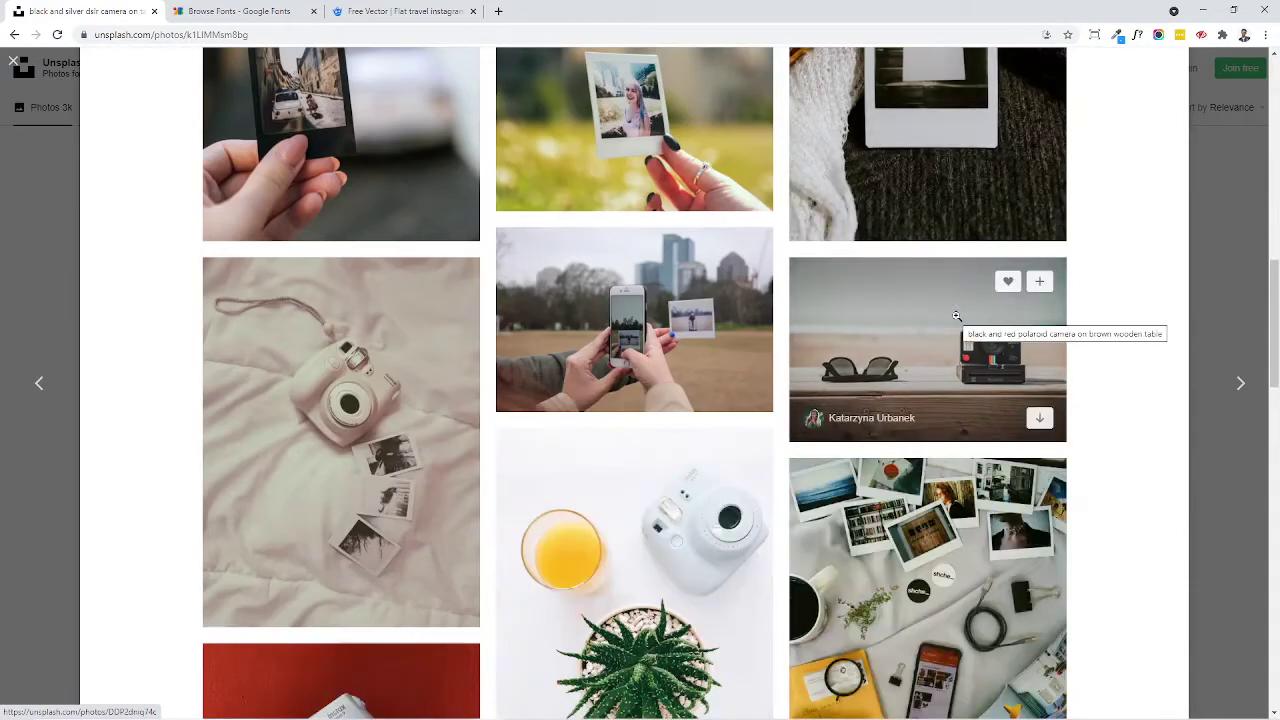
scroll(956, 315, "down", 3)
scroll(956, 315, "down", 3)
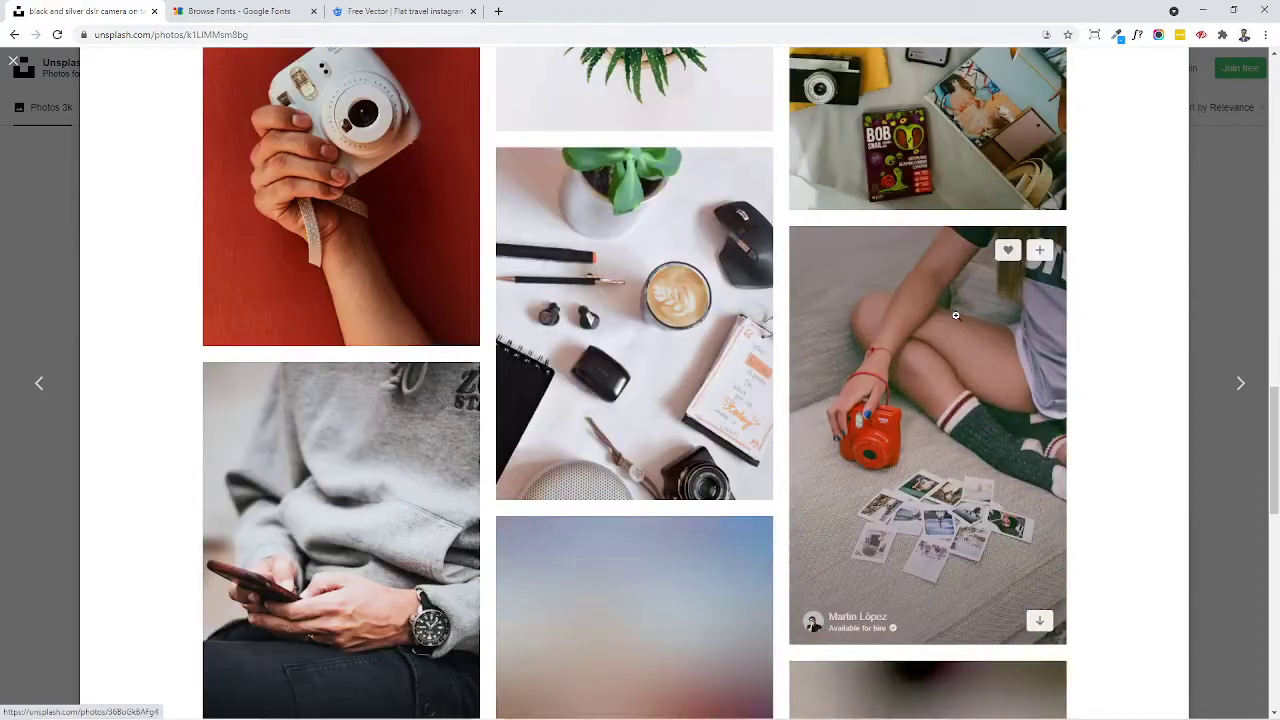
scroll(900, 310, "down", 3)
scroll(696, 283, "down", 3)
scroll(696, 283, "down", 2)
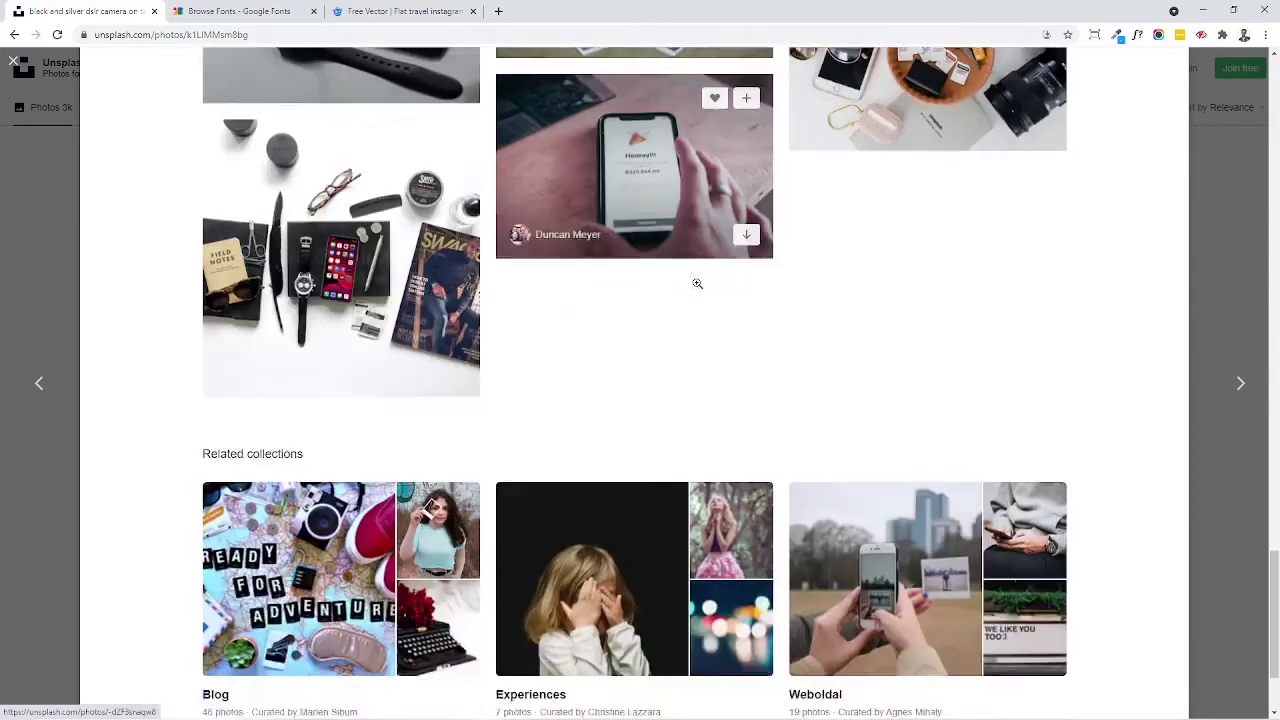
scroll(694, 283, "down", 2)
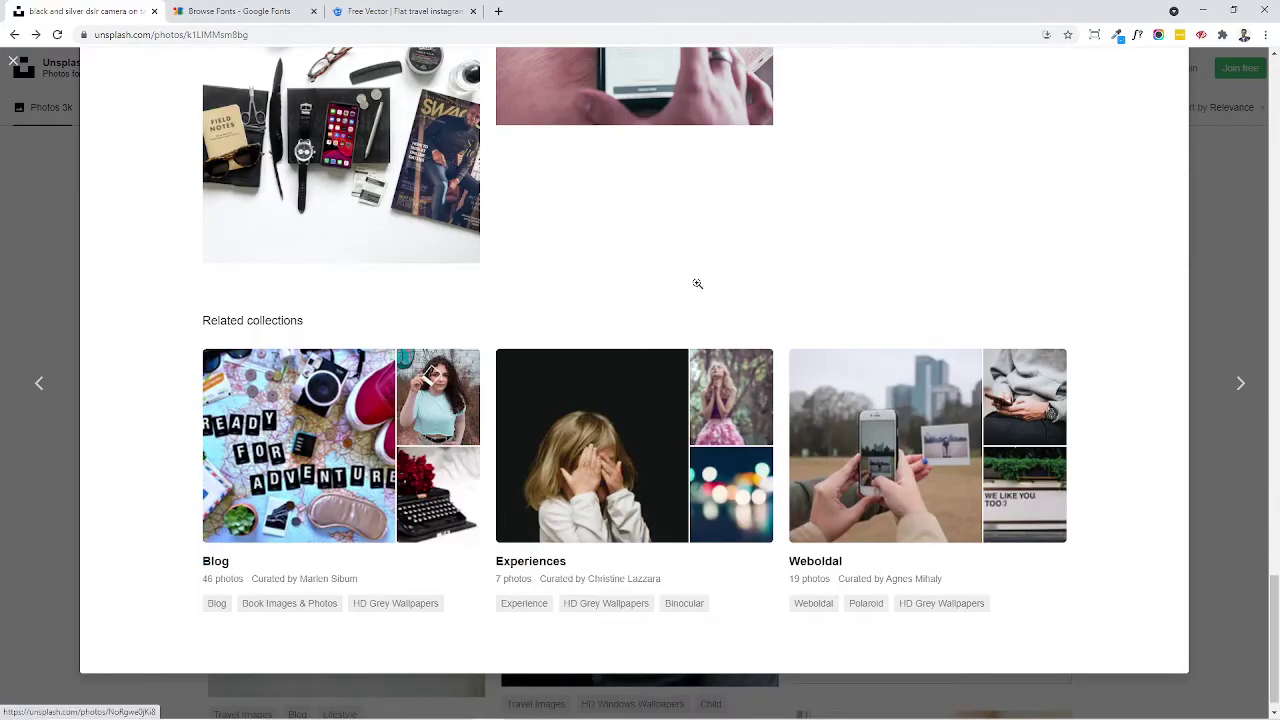
key("Escape")
Search Unsplash for 'adventure' and preview the coffee mug photo
scroll(695, 283, "down", 5)
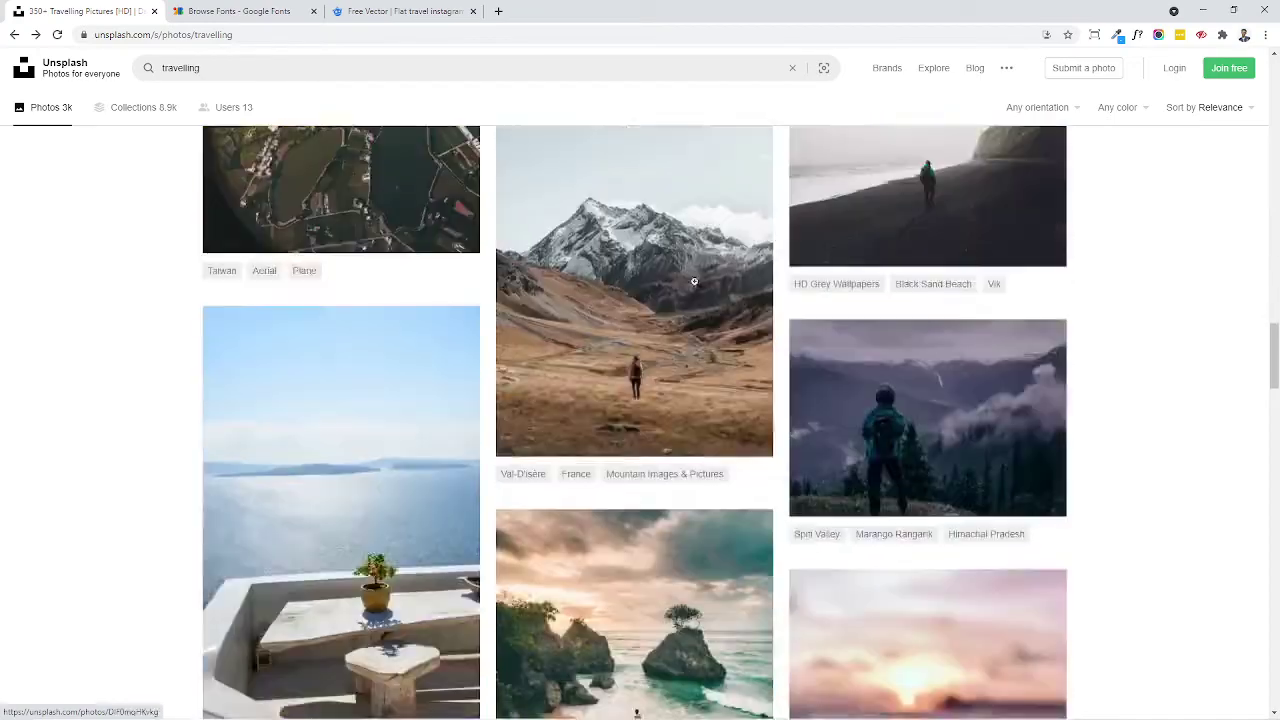
scroll(695, 285, "down", 5)
scroll(697, 288, "down", 3)
scroll(695, 283, "down", 5)
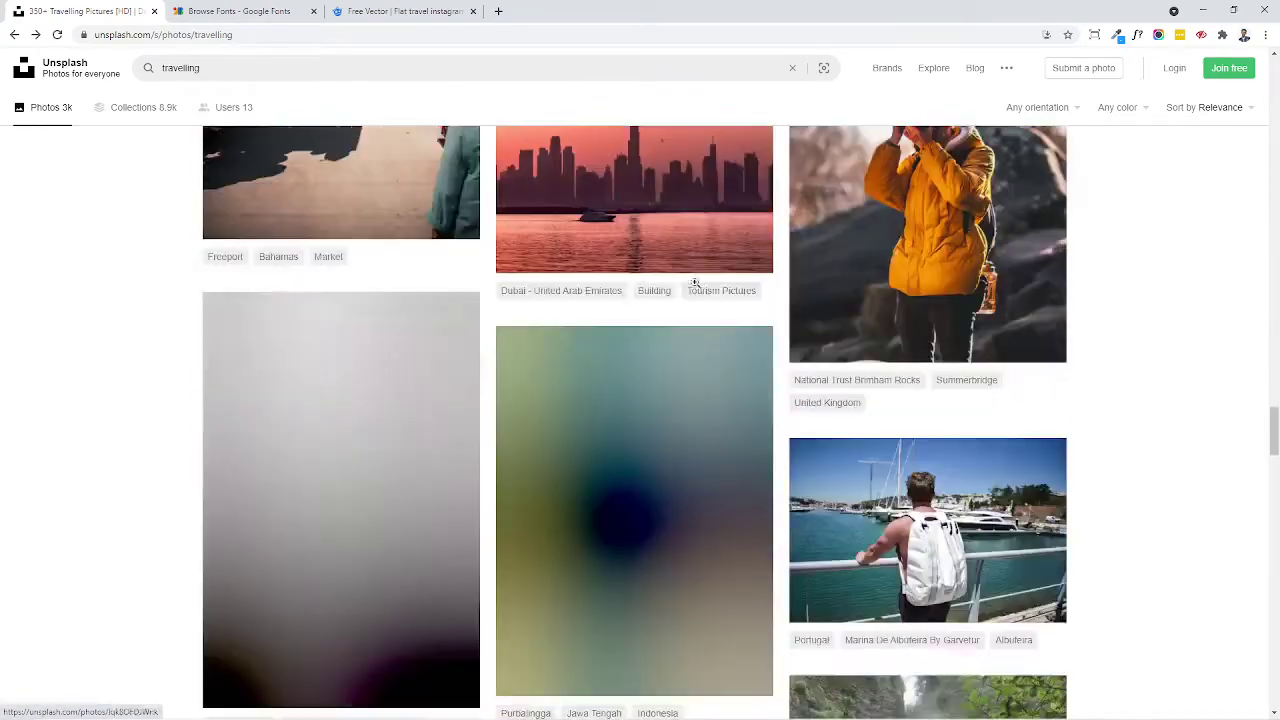
scroll(695, 283, "down", 5)
scroll(695, 283, "down", 5)
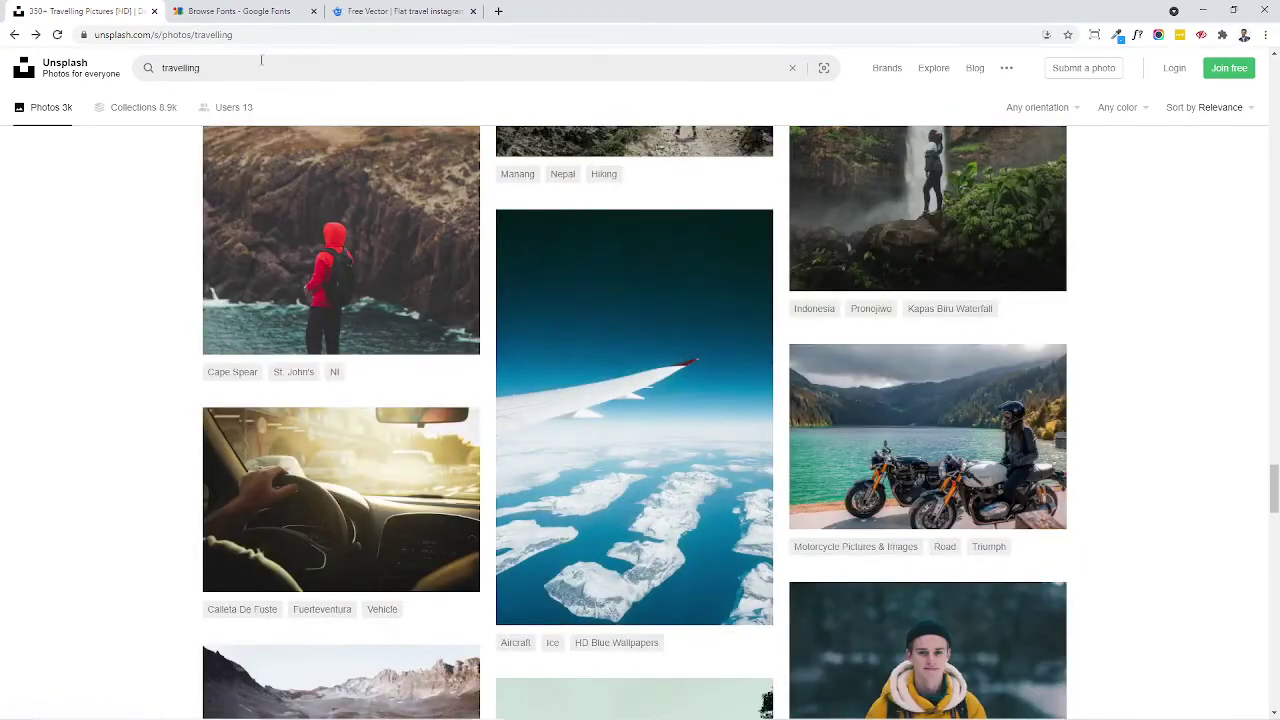
double_click(263, 66)
type("advent")
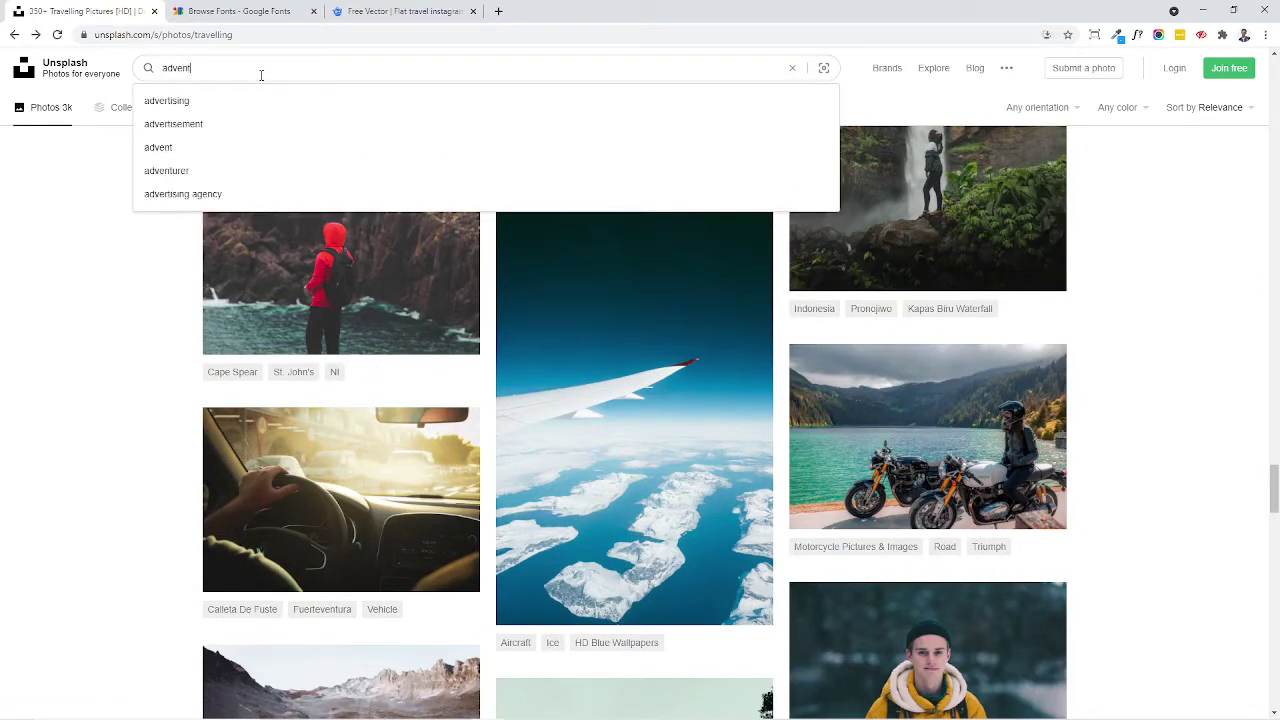
type("ure")
key("Return")
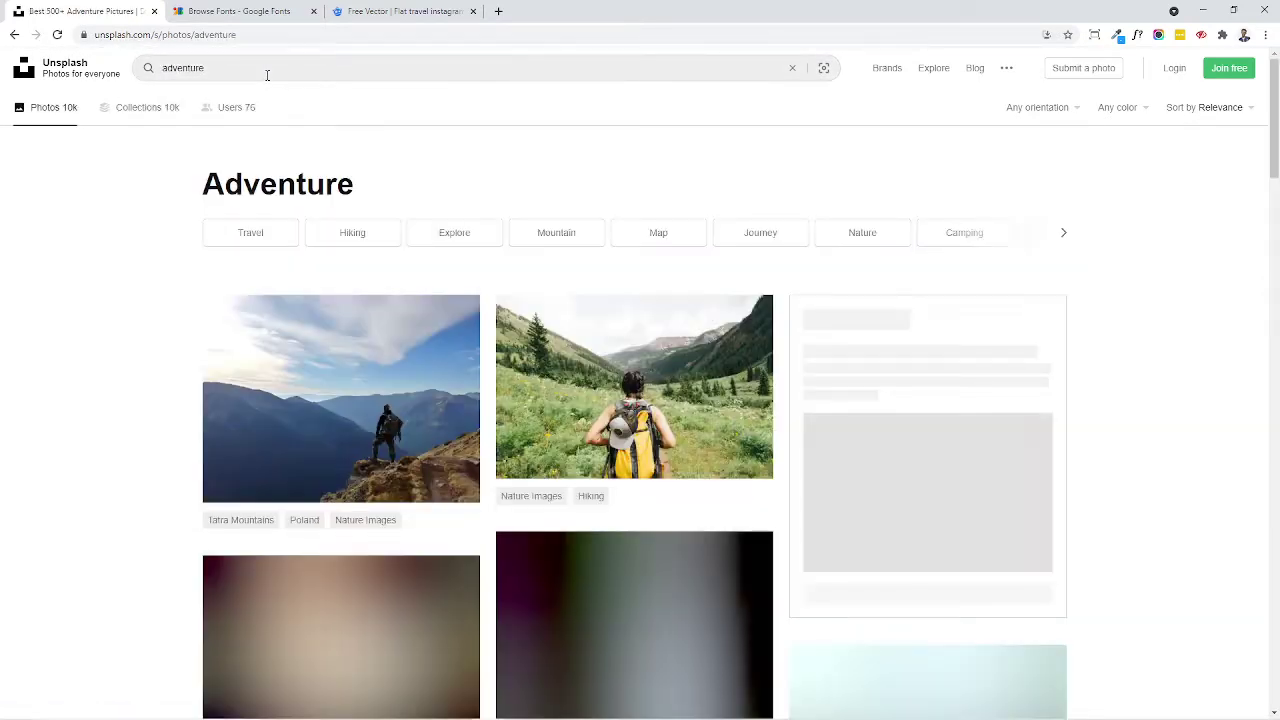
scroll(243, 134, "down", 4)
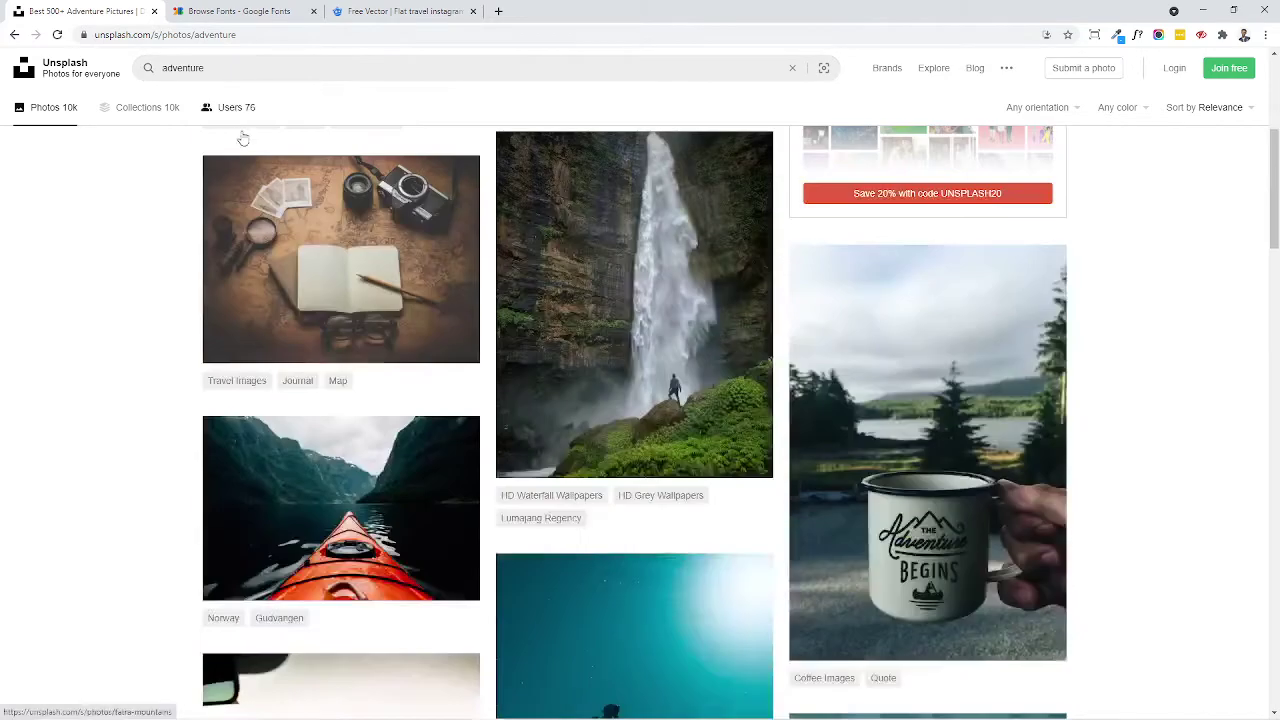
scroll(248, 167, "down", 3)
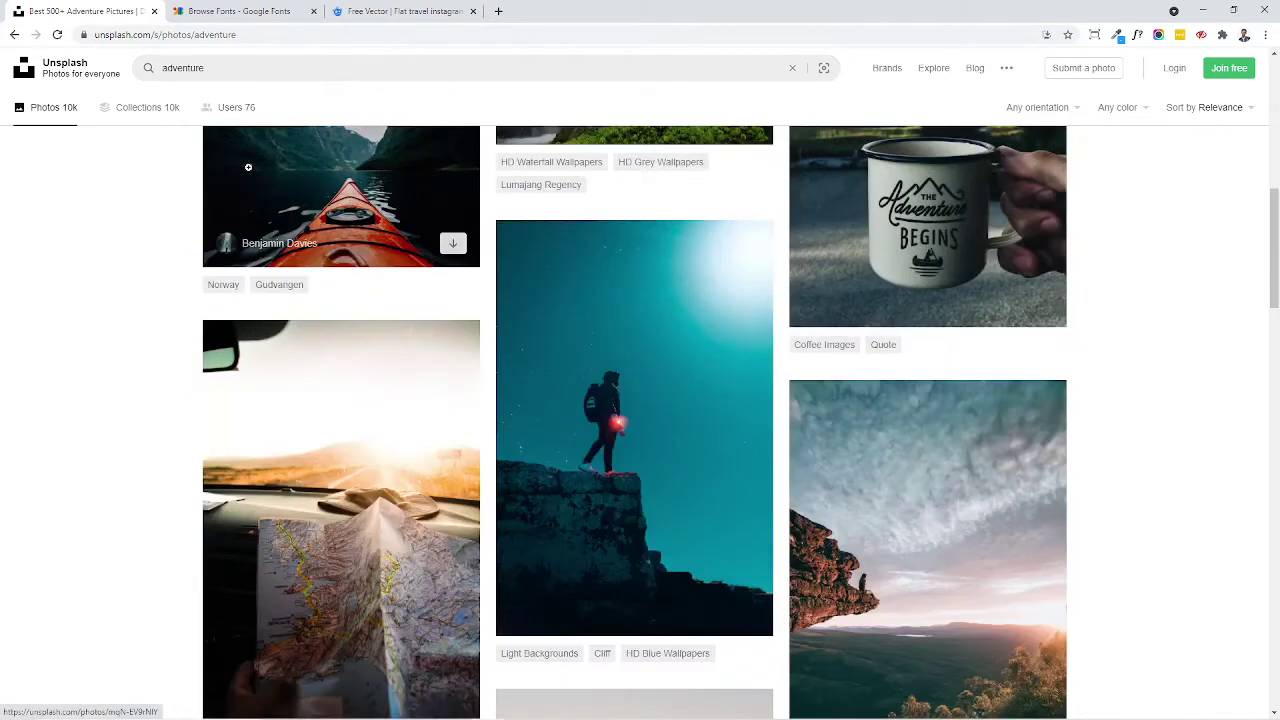
left_click(911, 233)
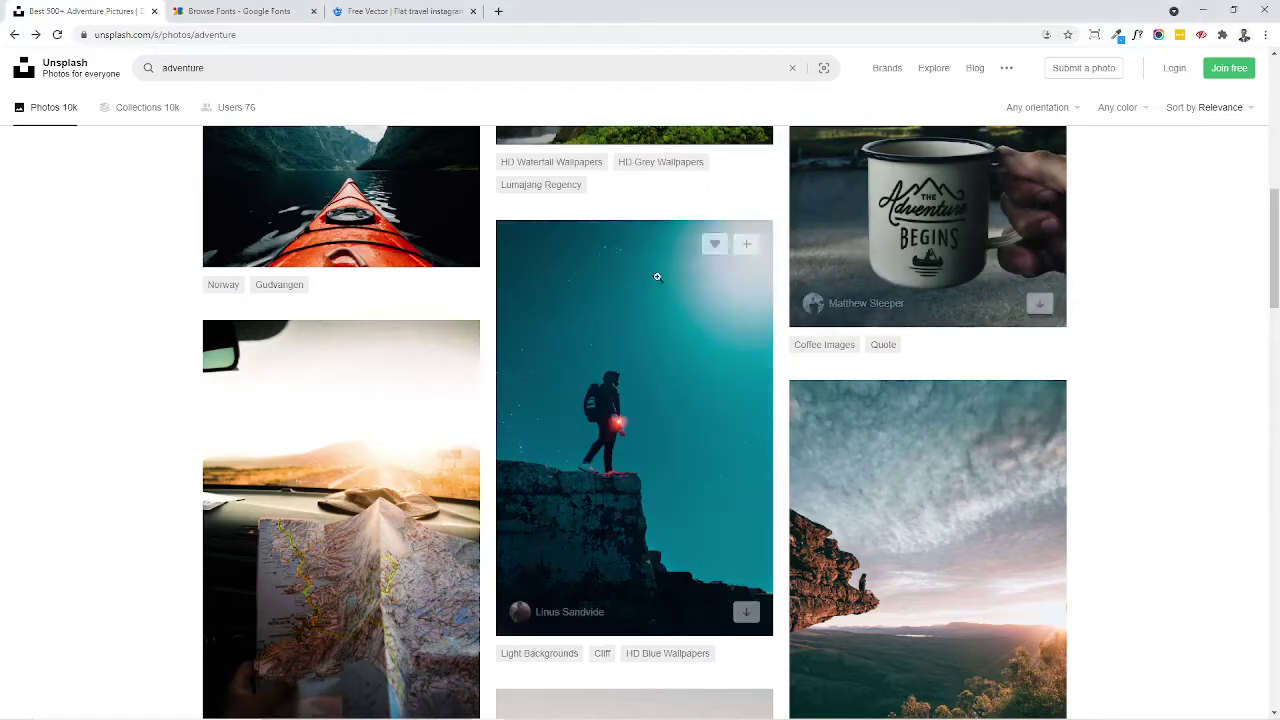
scroll(521, 211, "down", 3)
Search for 'passport', copy the passport-cards photo, and return to Figma
left_click(341, 68)
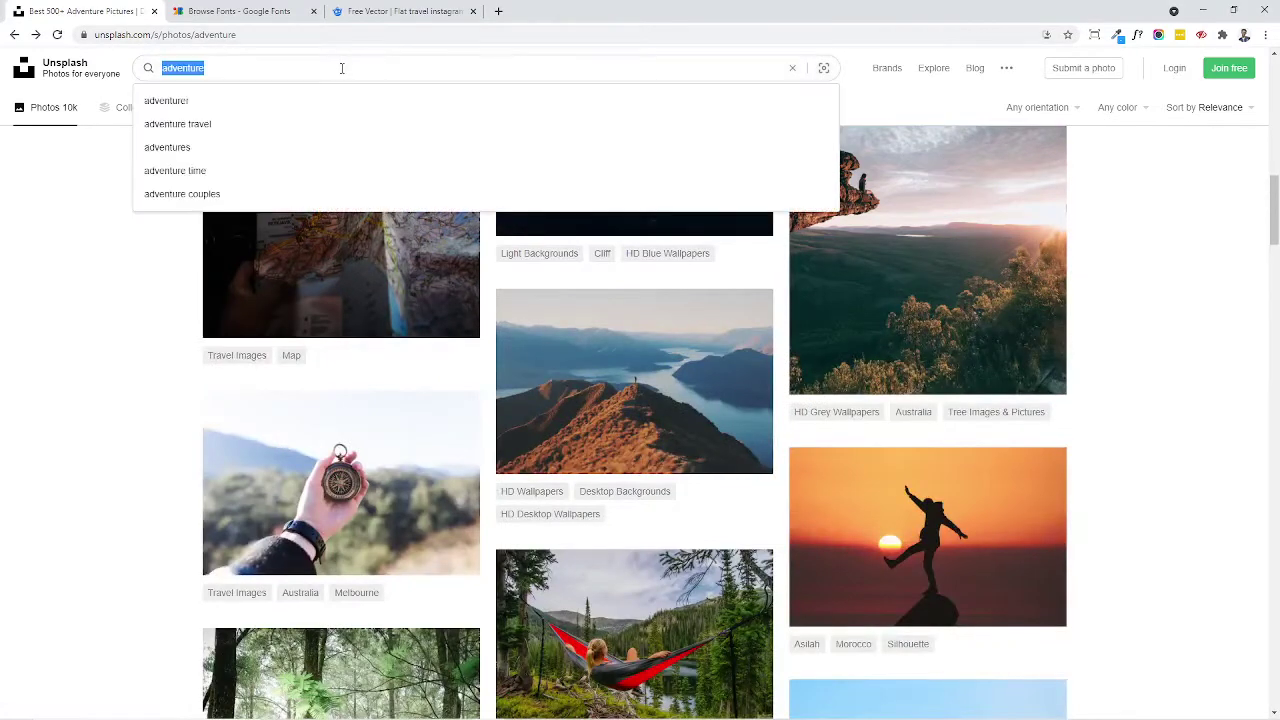
type("passport")
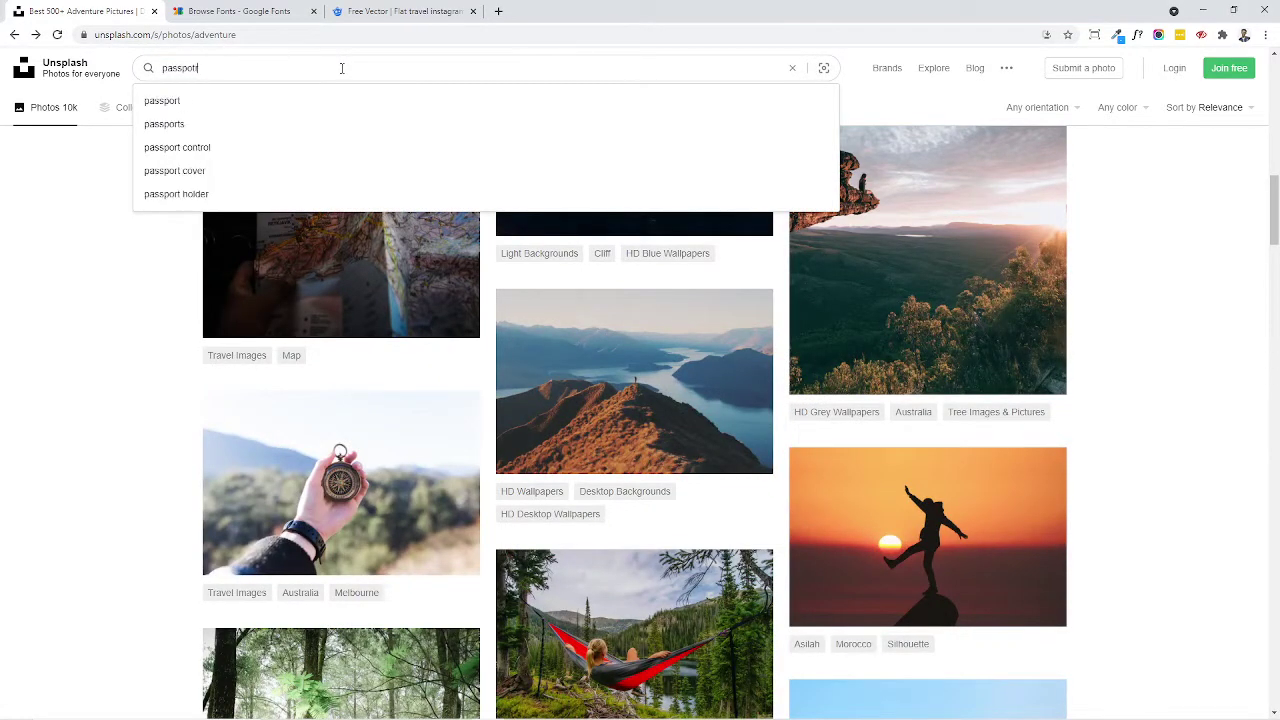
key("Return")
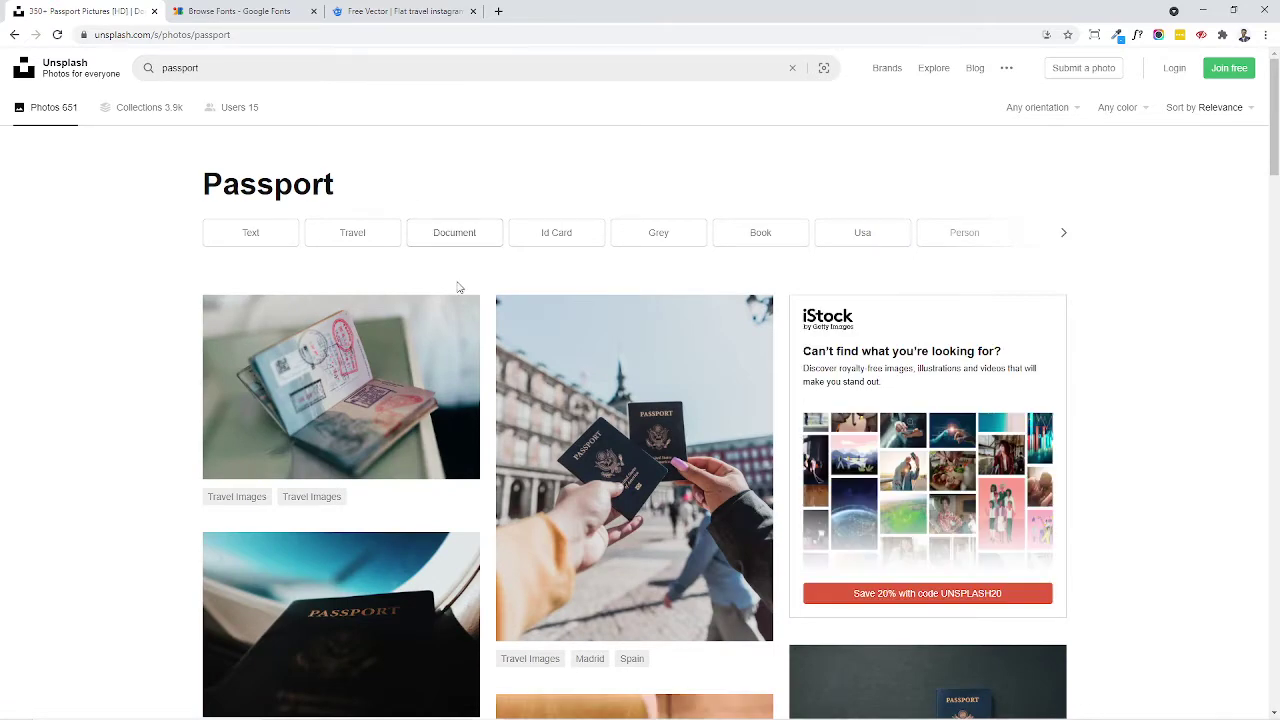
scroll(500, 330, "down", 3)
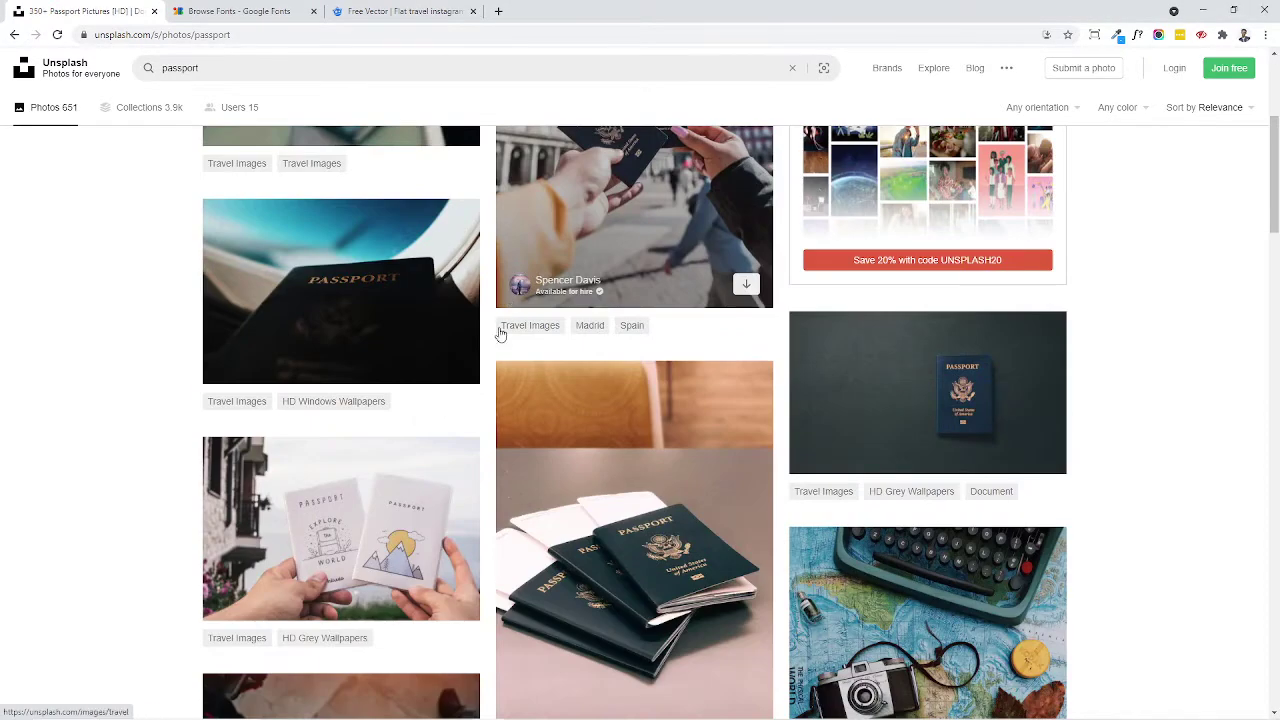
left_click(360, 552)
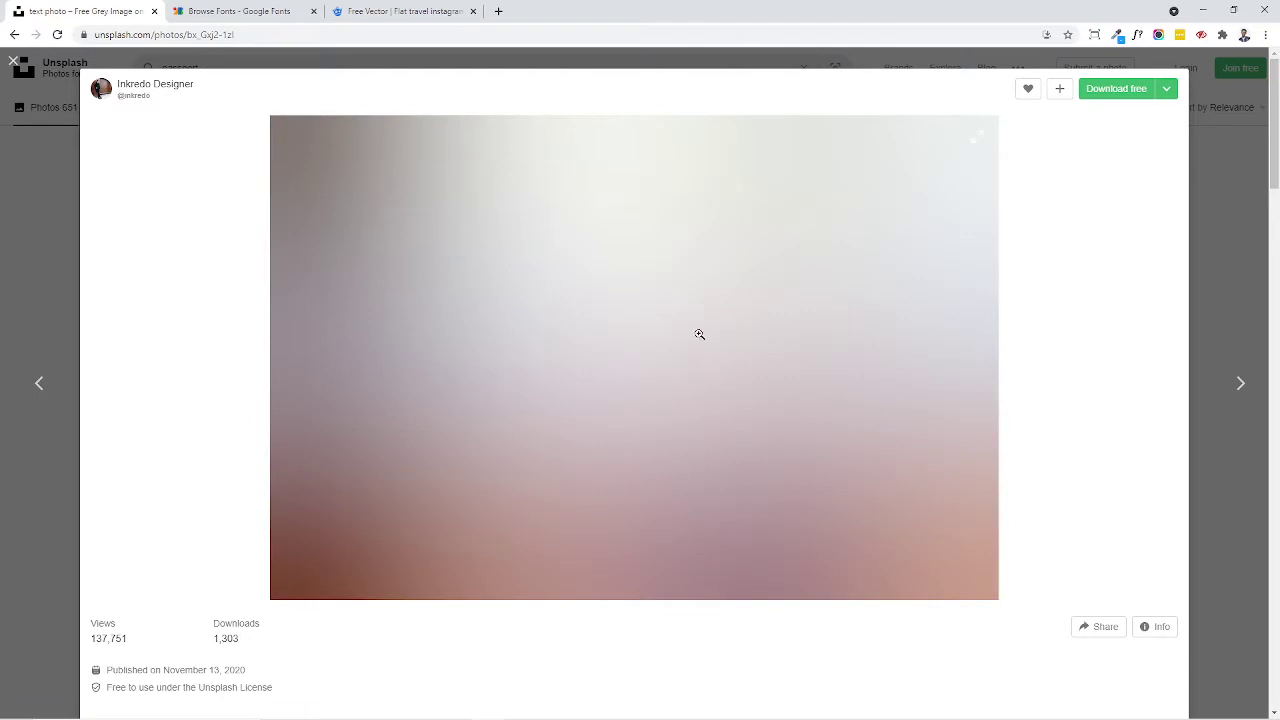
right_click(648, 360)
key("alt+Tab")
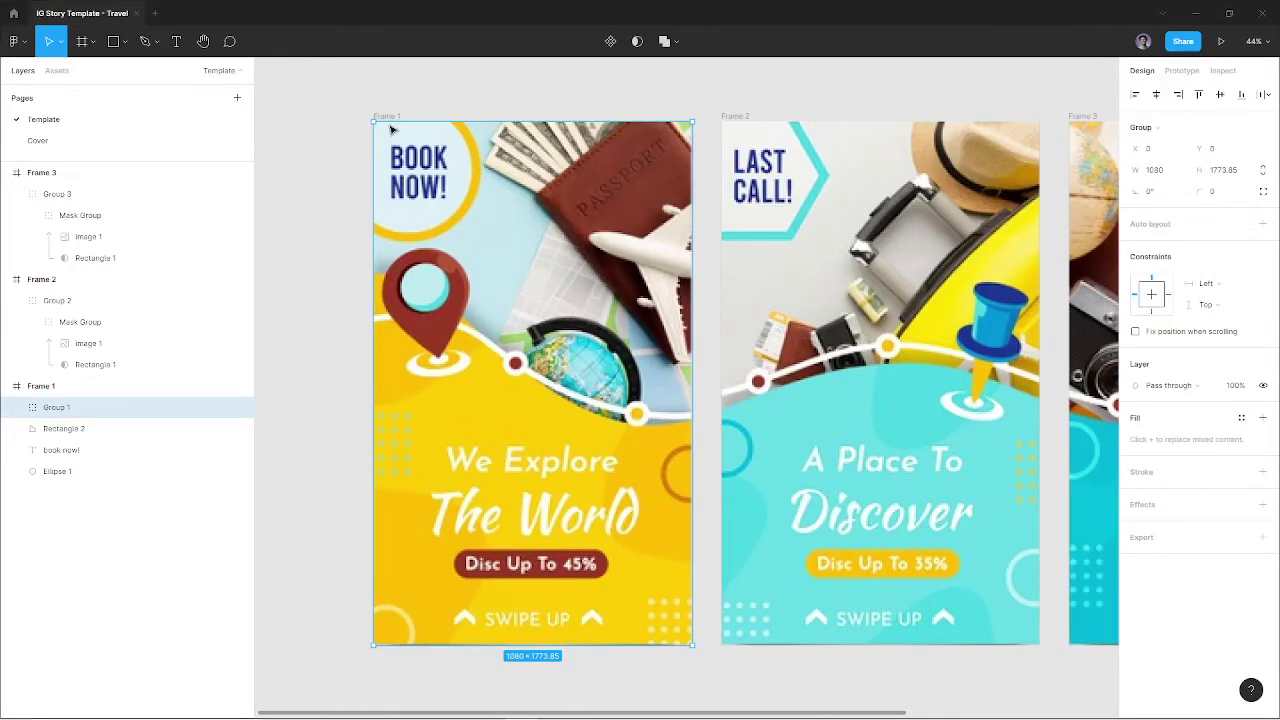
Paste the passport photo, scale it to fill Frame 1, and layer it beneath the wave and badge
key("ctrl+v")
left_click_drag(548, 405, 567, 343)
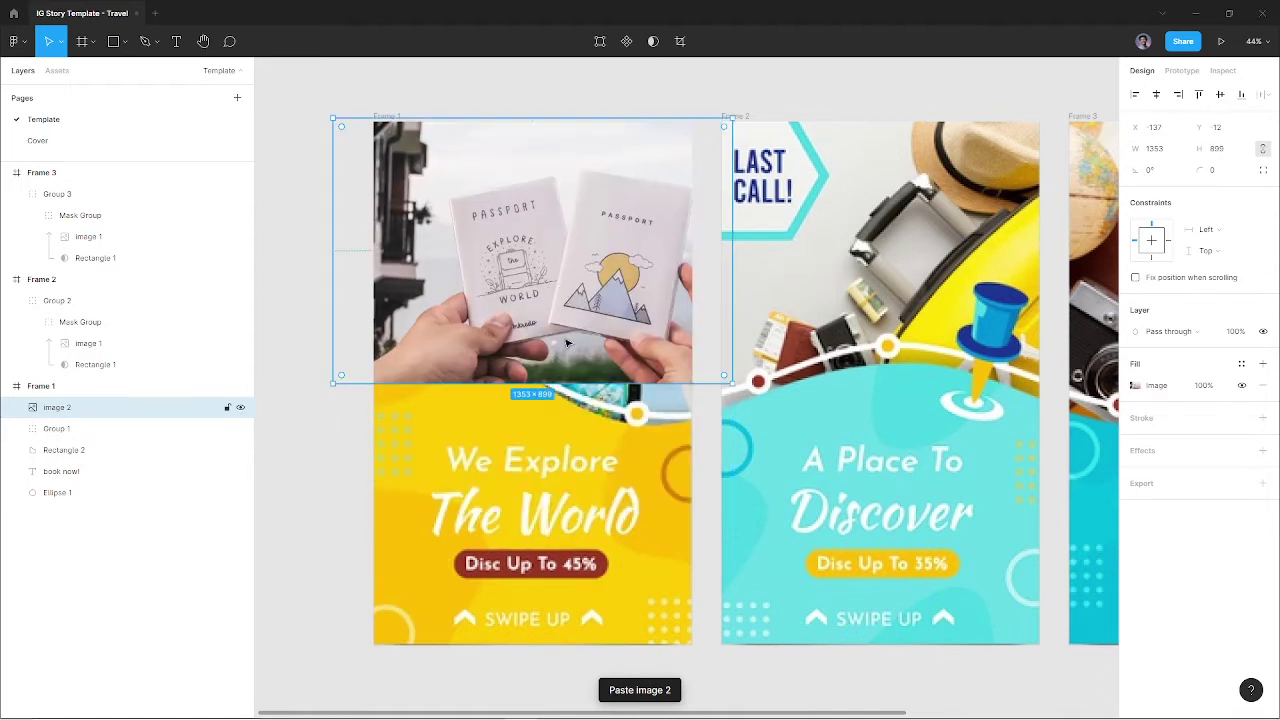
left_click_drag(733, 385, 800, 430)
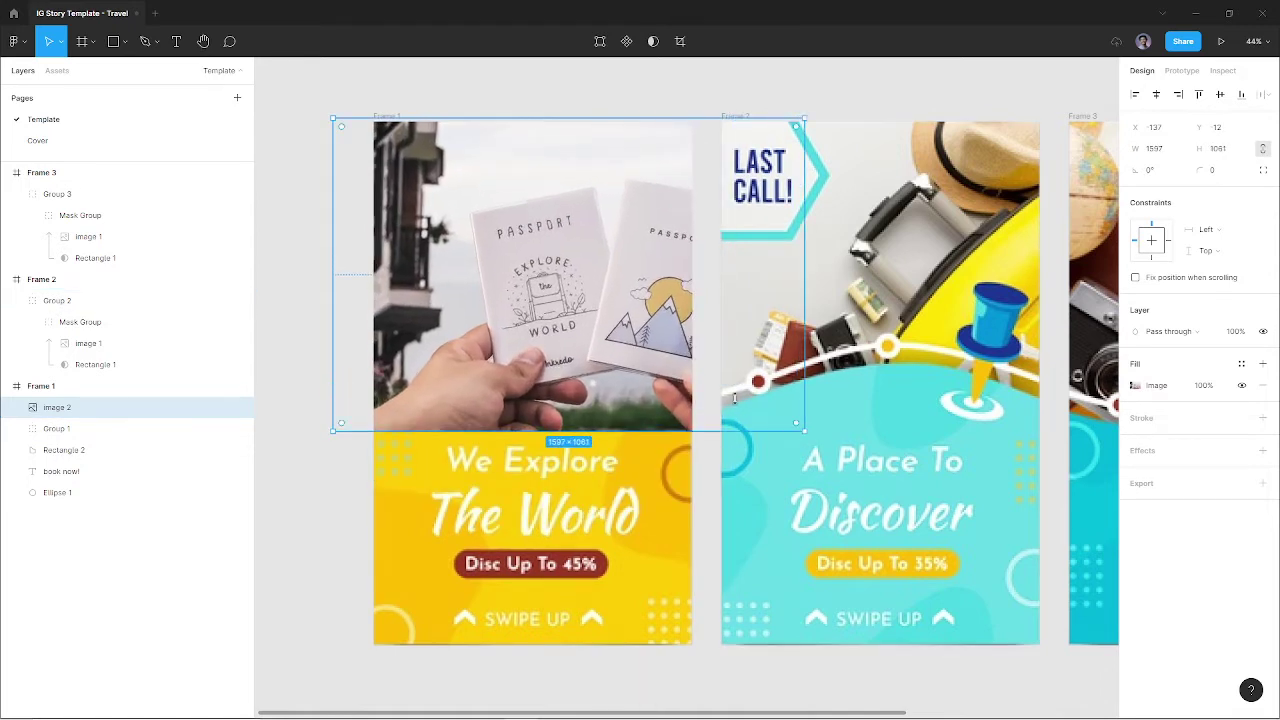
left_click_drag(573, 340, 542, 331)
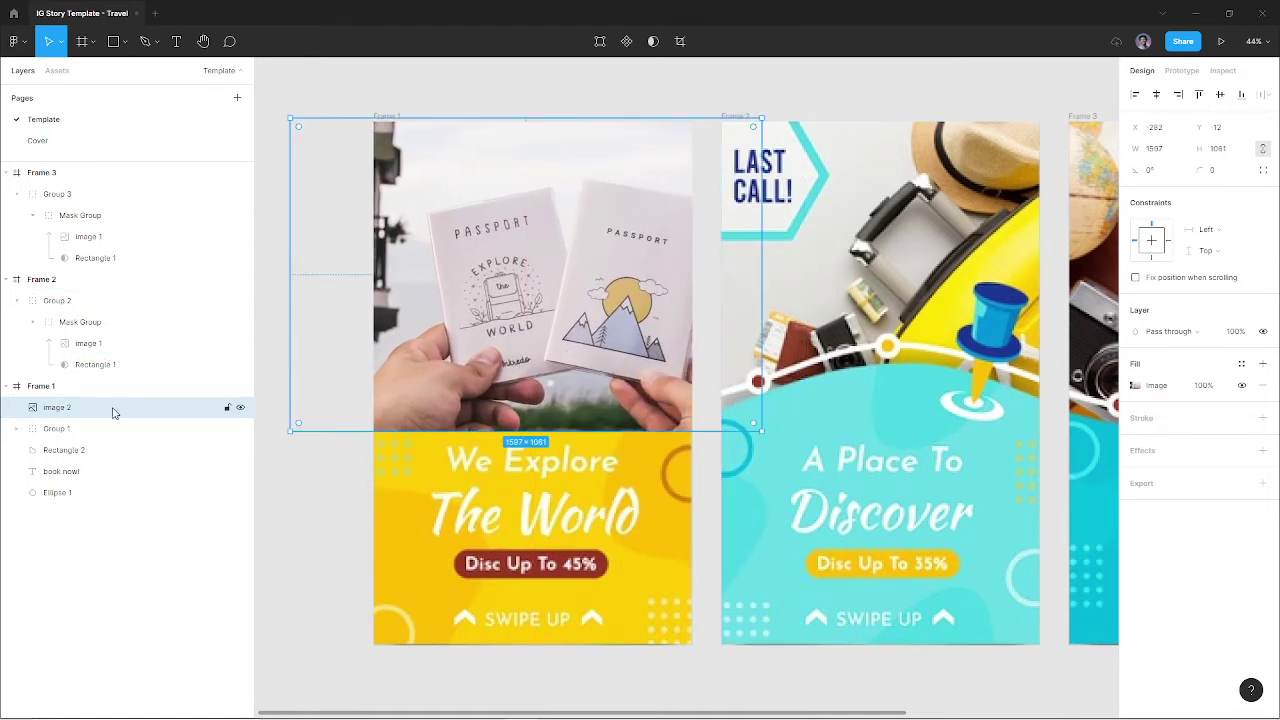
left_click_drag(114, 408, 115, 447)
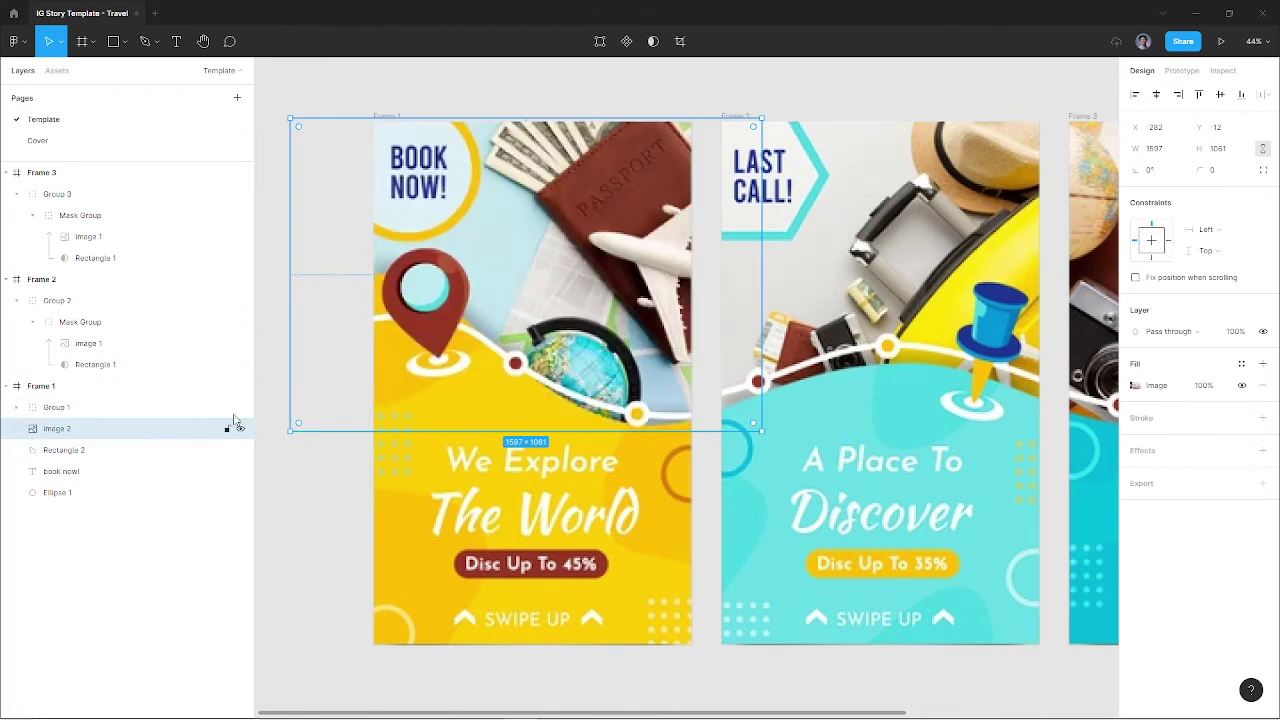
left_click(241, 407)
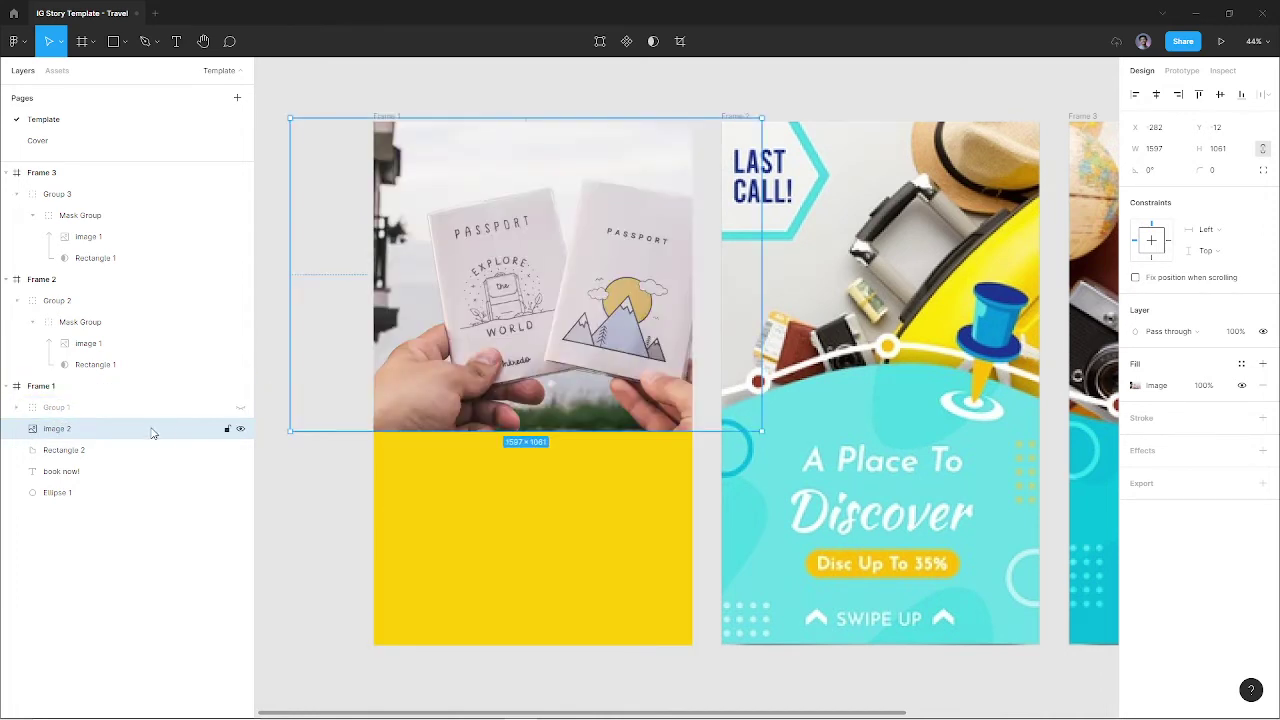
left_click_drag(153, 432, 140, 517)
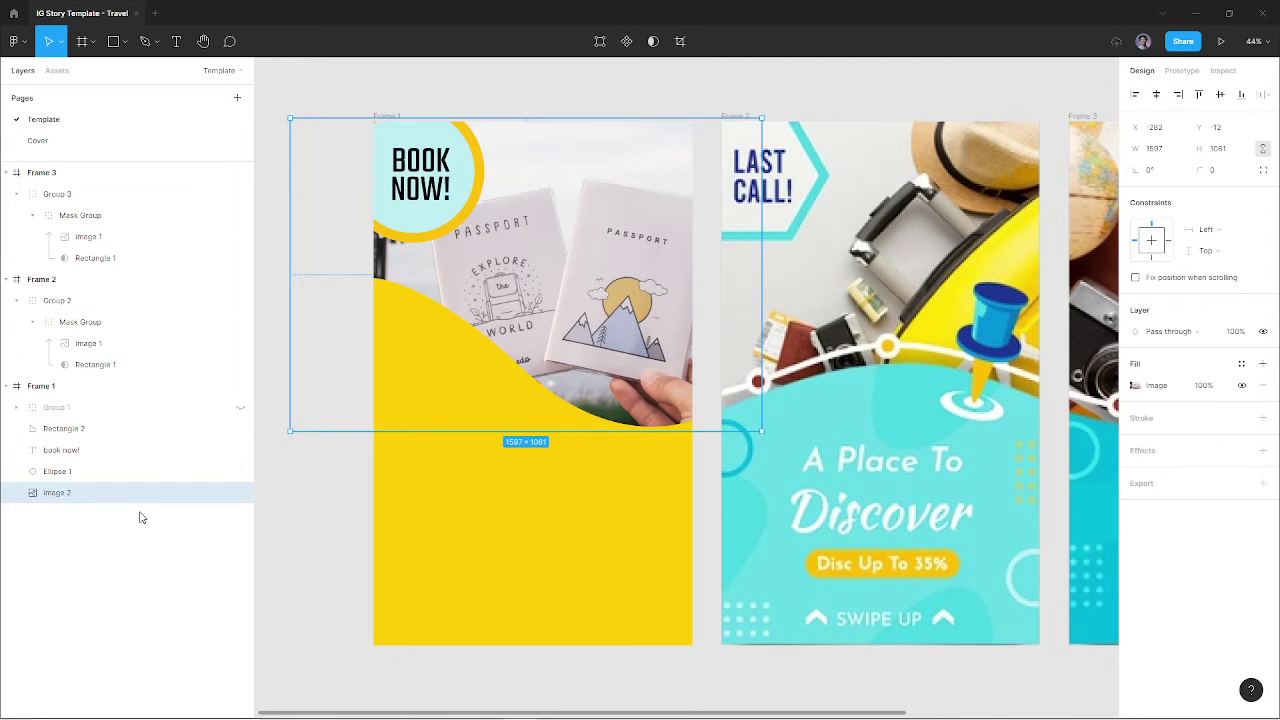
Make the BOOK NOW! circle dark navy and its text white, then reshow the reference group
left_click(421, 175)
left_click(470, 163)
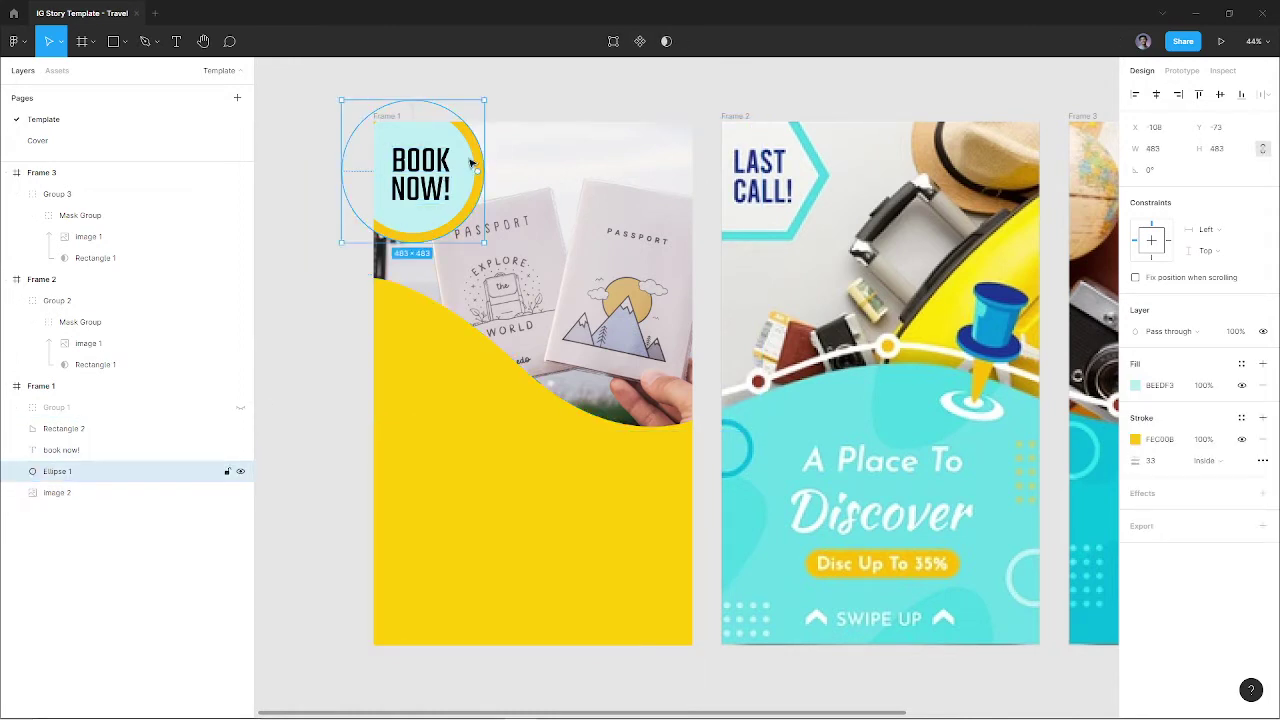
scroll(988, 443, "up", 2)
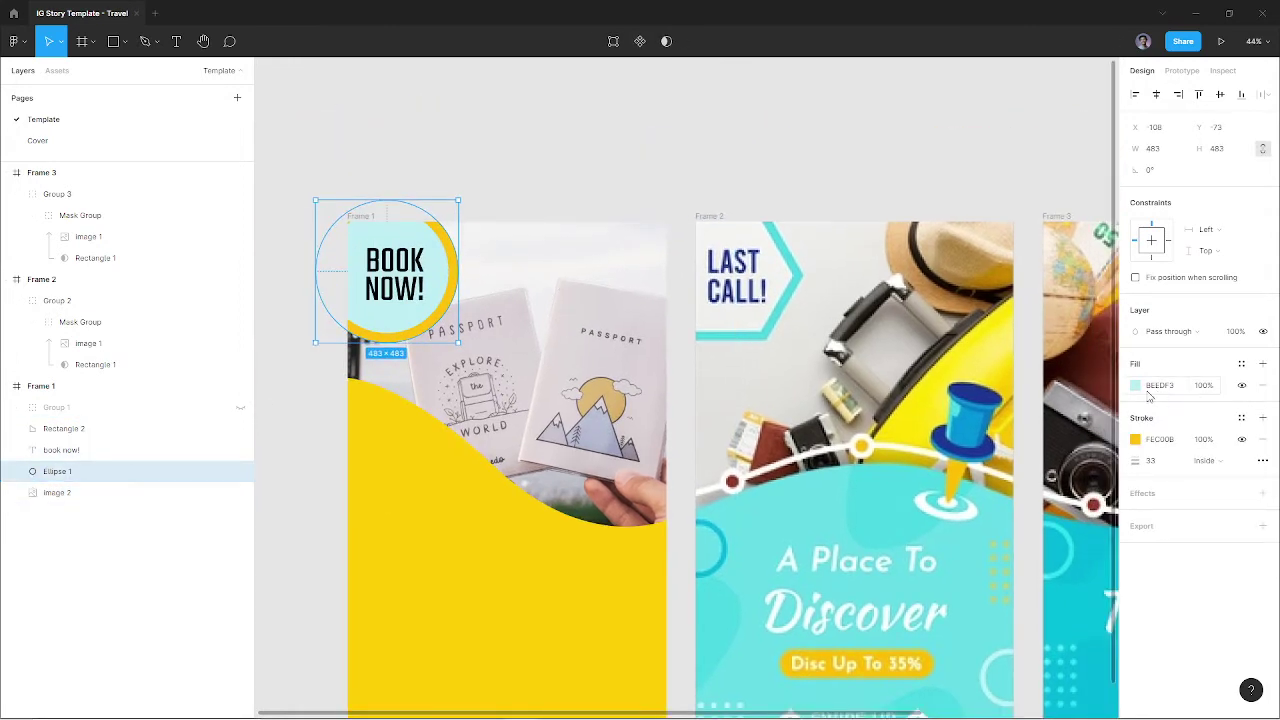
key("i")
left_click(988, 443)
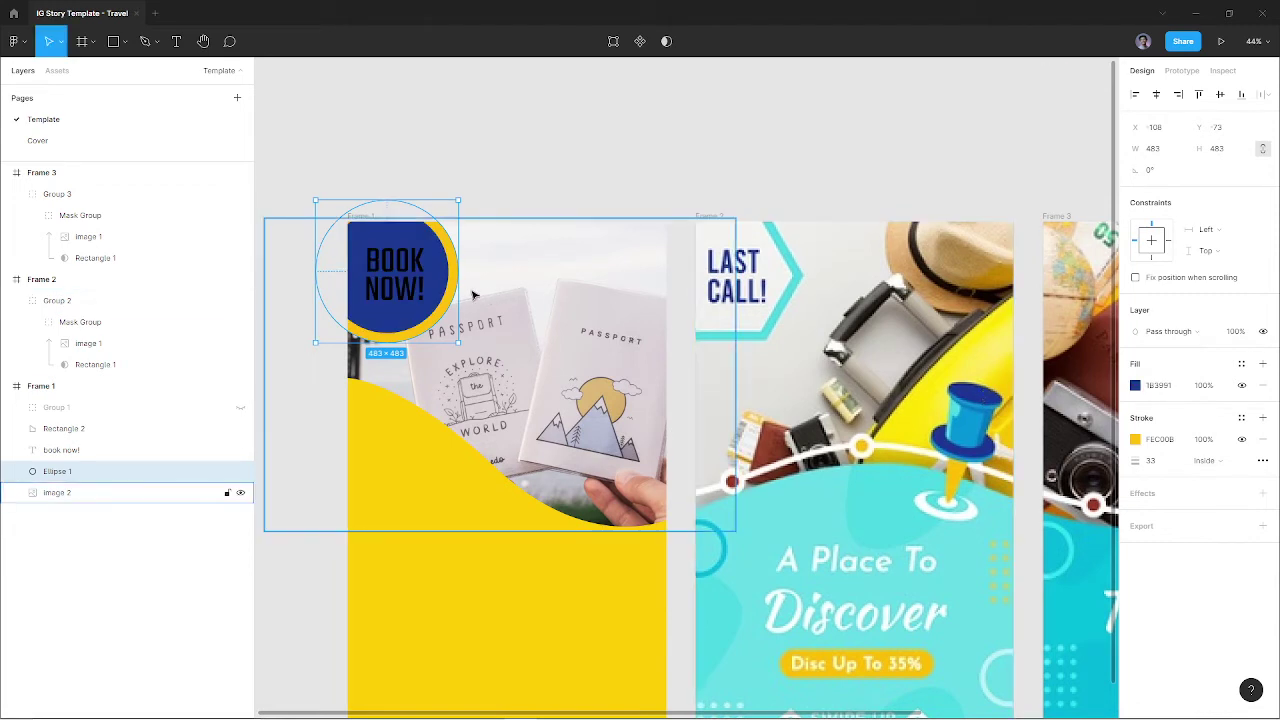
key("shift+Tab")
key("i")
left_click(1057, 116)
left_click(606, 170)
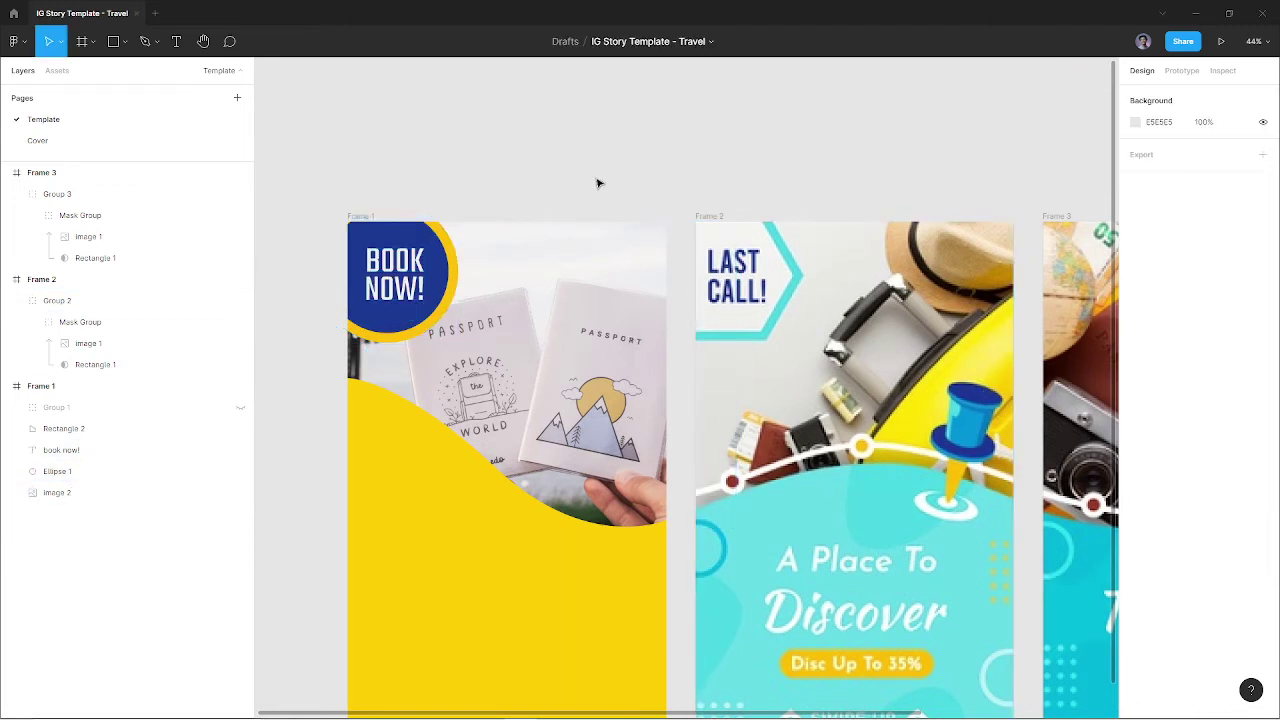
scroll(547, 217, "down", 1)
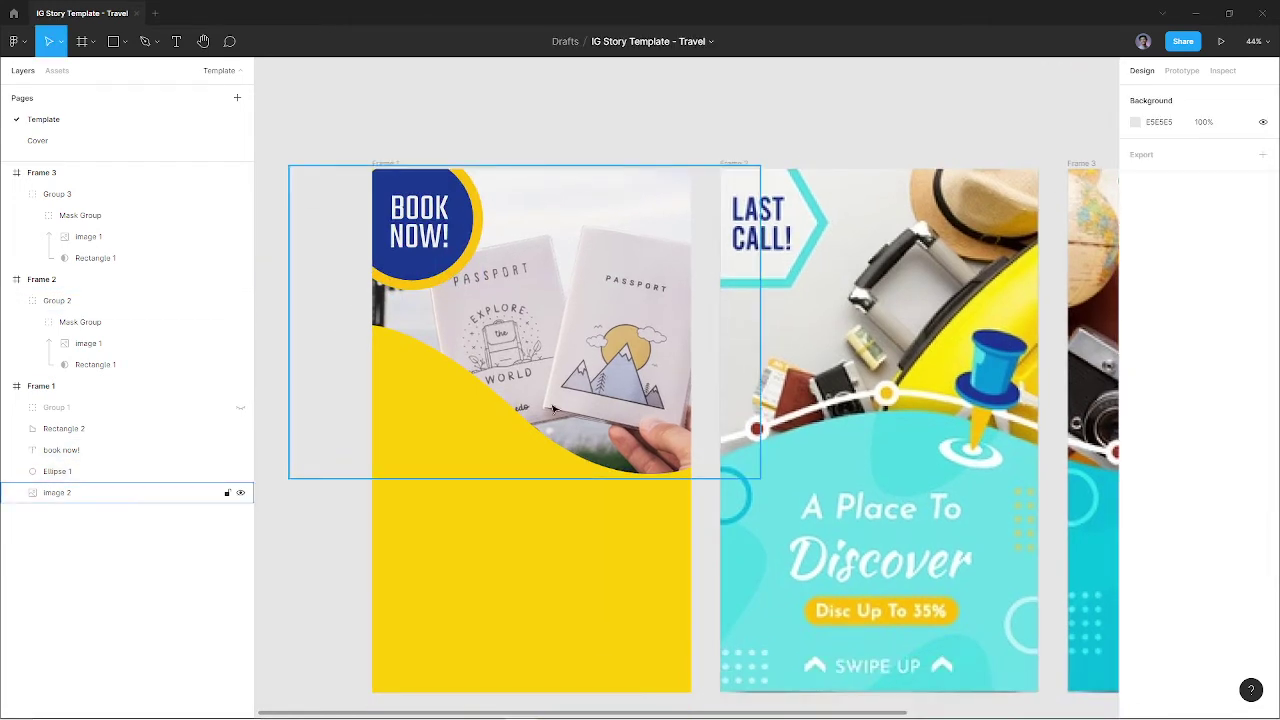
left_click(124, 409)
Pen-draw a two-point curve across Frame 1 along the route line and give it an FFFFFF stroke
left_click(241, 408)
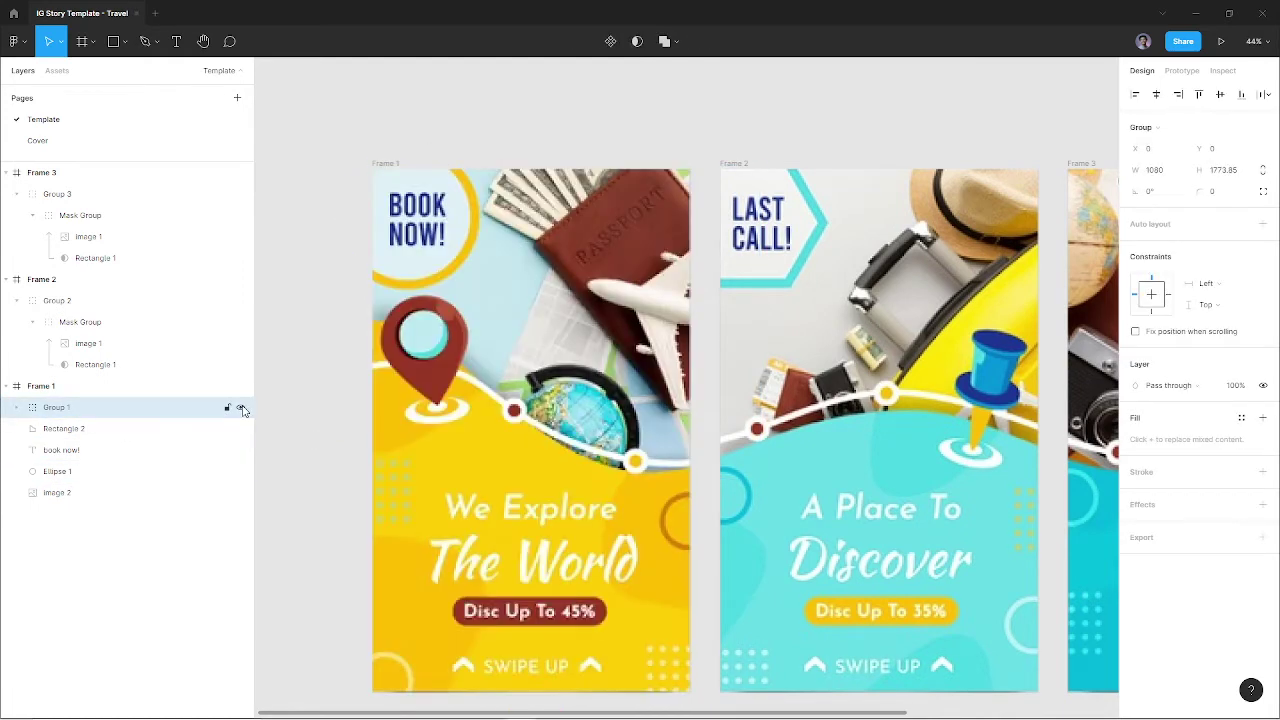
key("p")
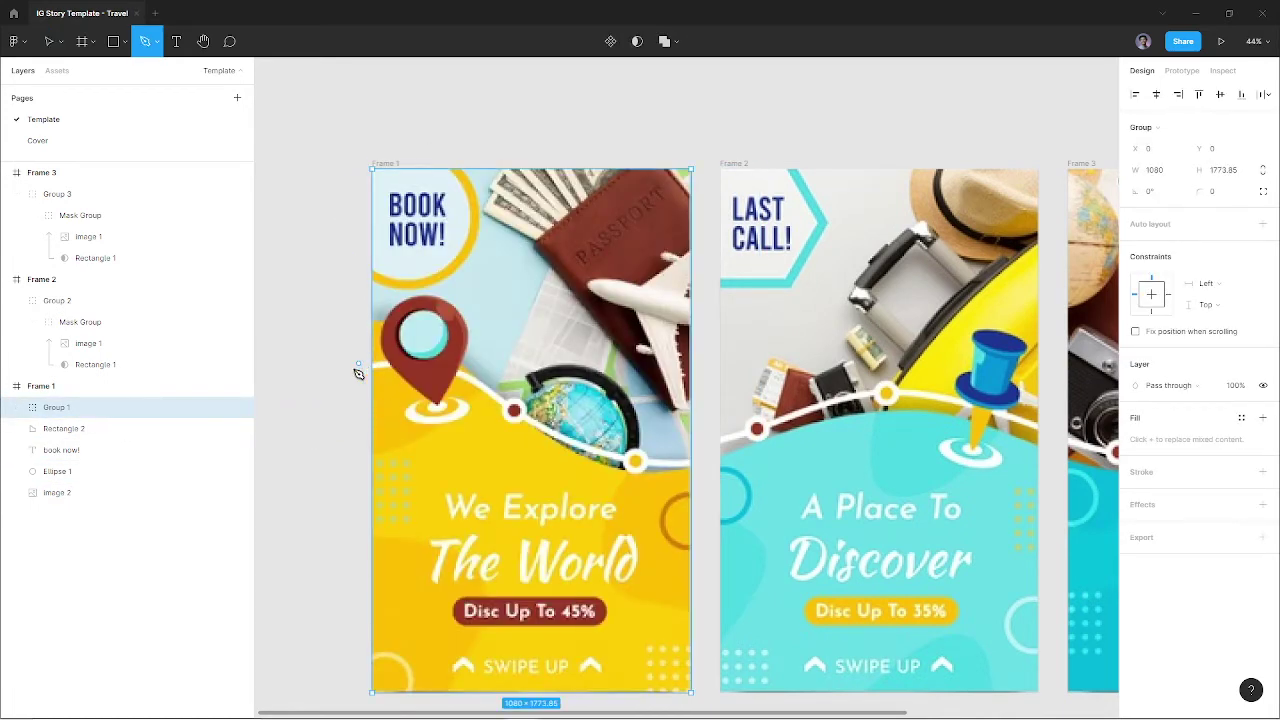
left_click(350, 372)
left_click_drag(700, 462, 860, 436)
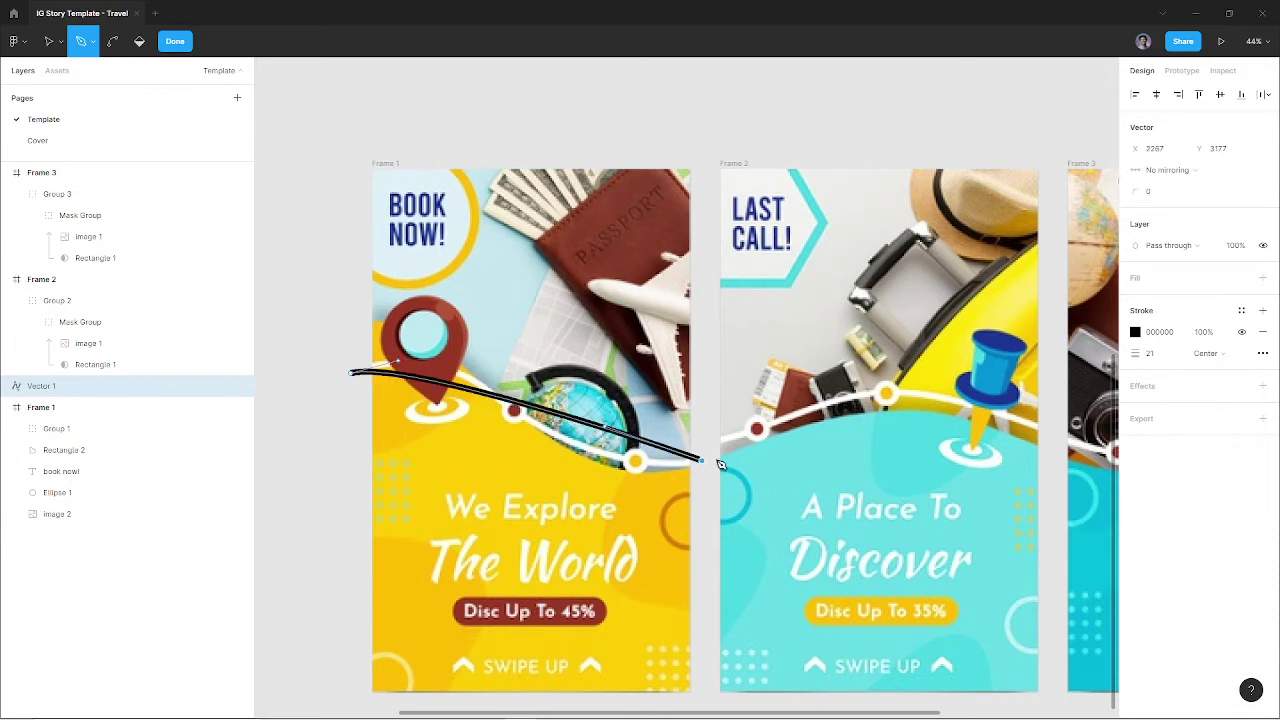
key("Escape")
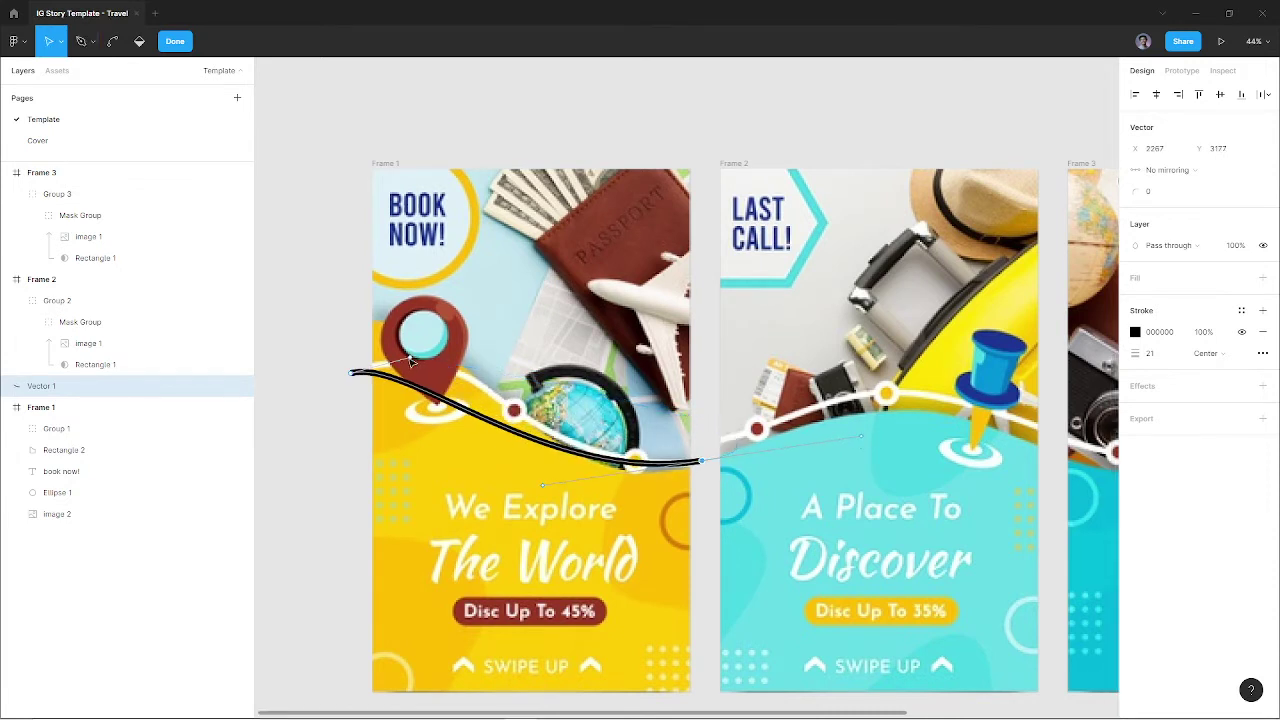
mouse_move(410, 360)
left_mouse_down()
mouse_move(496, 322)
mouse_move(492, 340)
left_mouse_up()
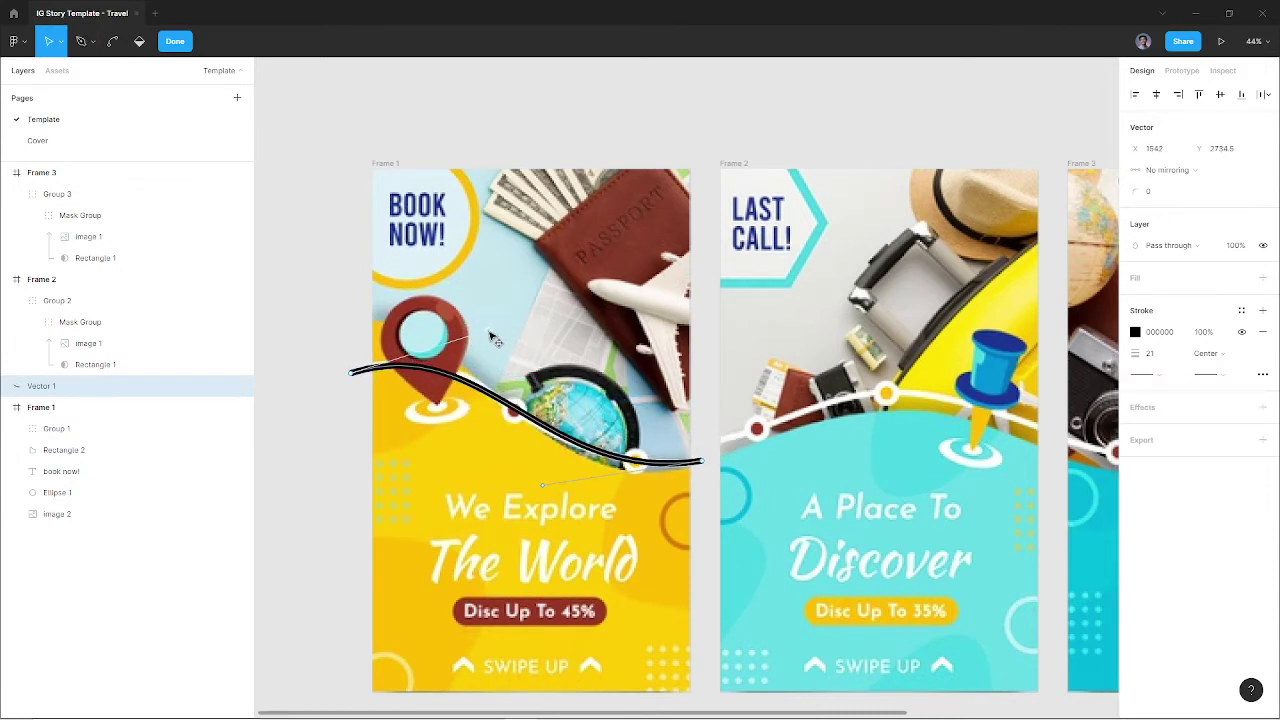
left_click(1160, 336)
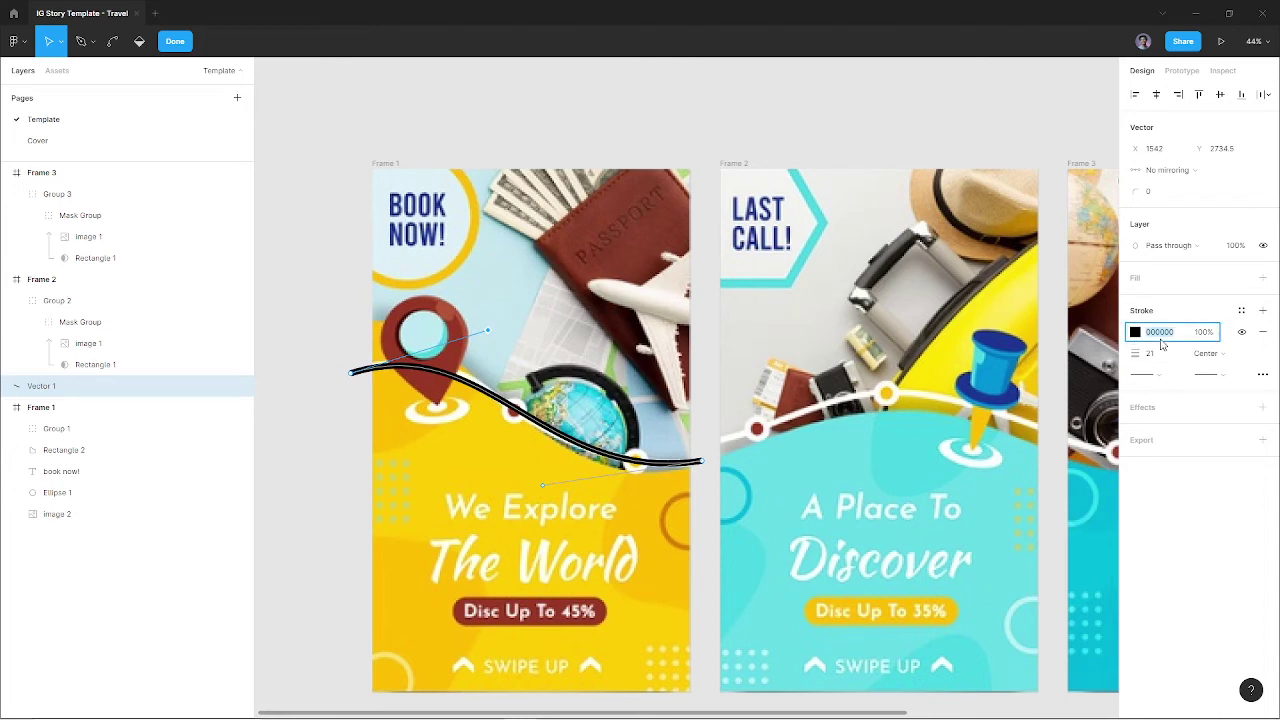
type("fff")
key("Tab")
key("Escape")
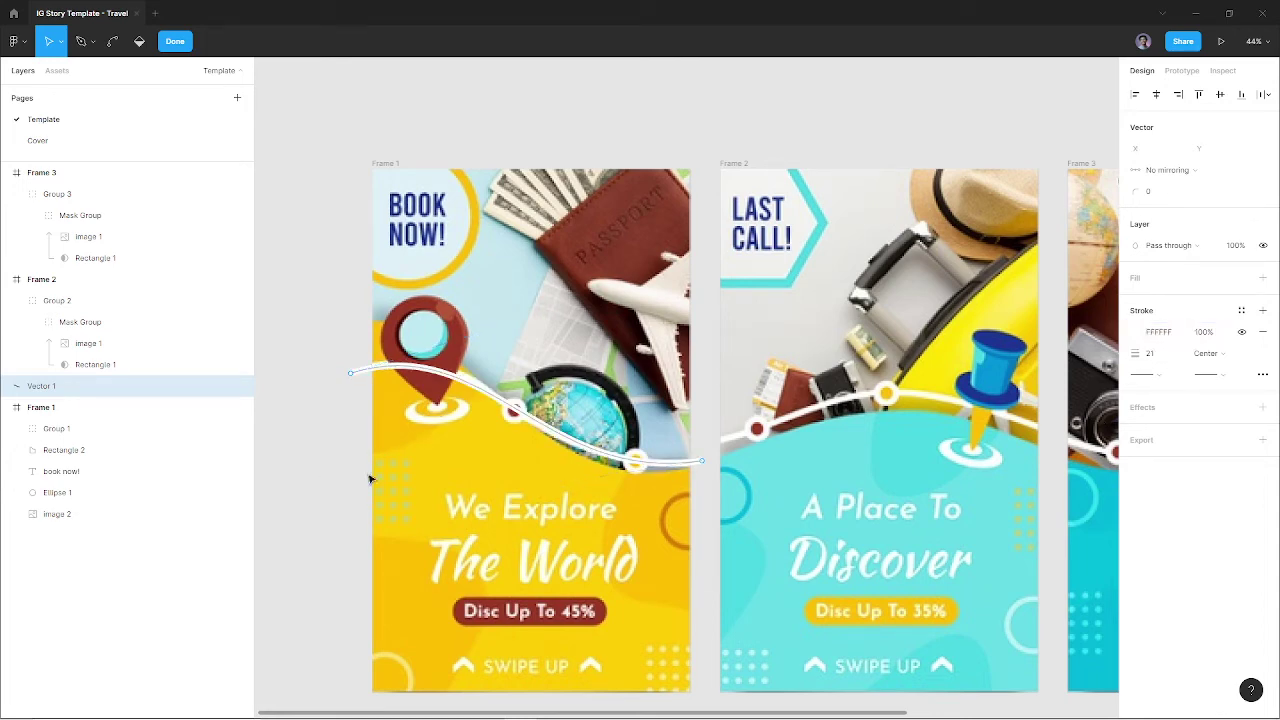
key("Escape")
key("Escape")
scroll(513, 408, "up", 5, "ctrl")
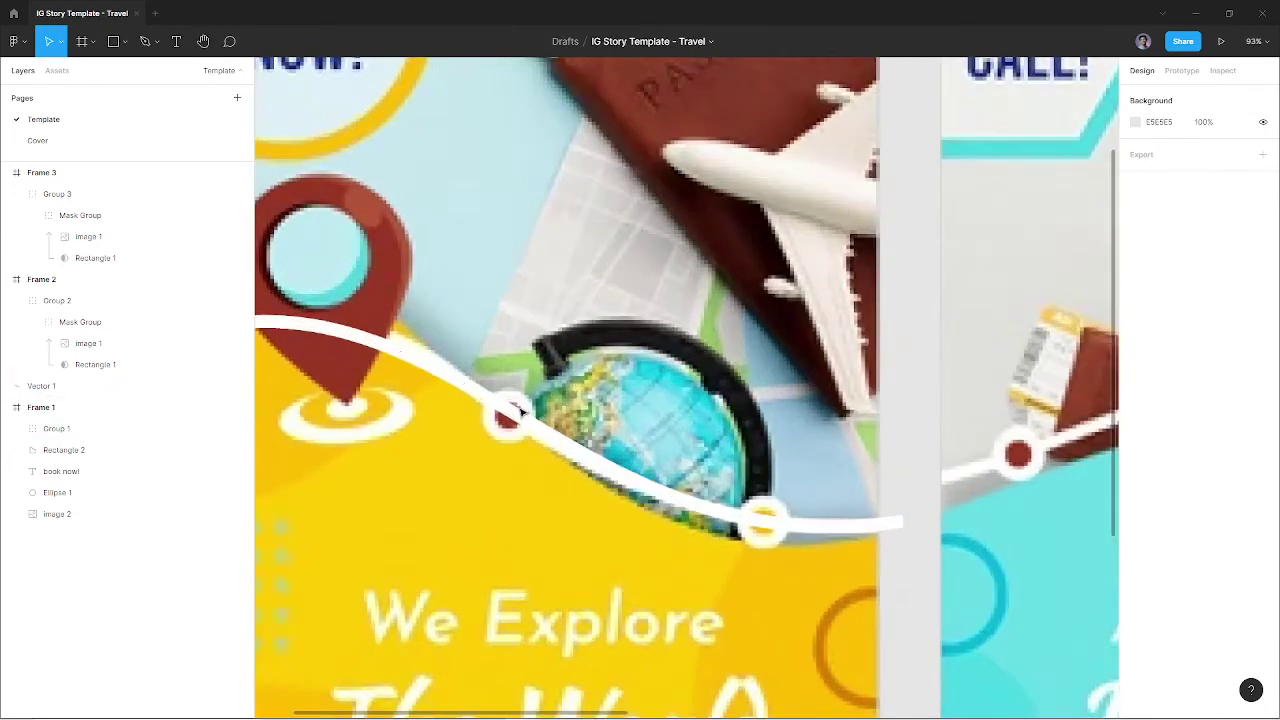
Draw a small circle on the curve and move the white curve into Frame 1
key("o")
mouse_move(508, 403)
left_mouse_down()
mouse_move(532, 432)
mouse_move(513, 403)
left_mouse_up()
scroll(532, 415, "up", 5, "ctrl")
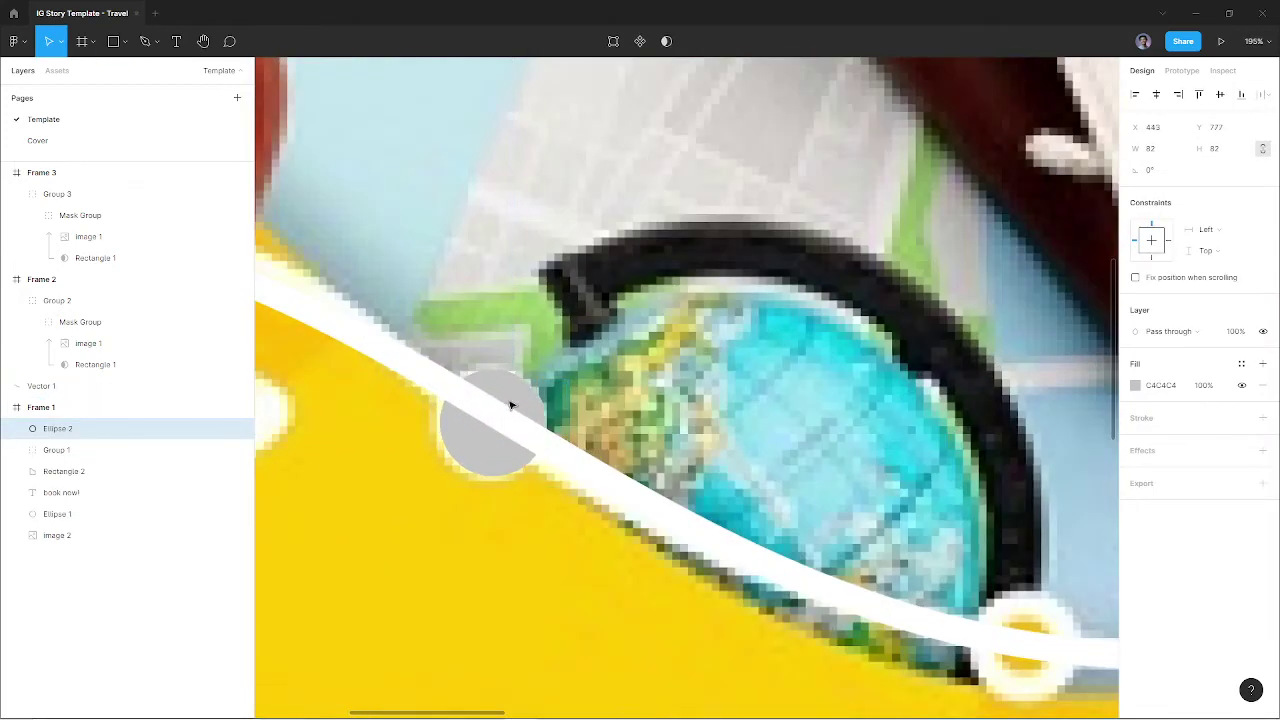
left_click(595, 460)
left_click_drag(113, 393, 114, 443)
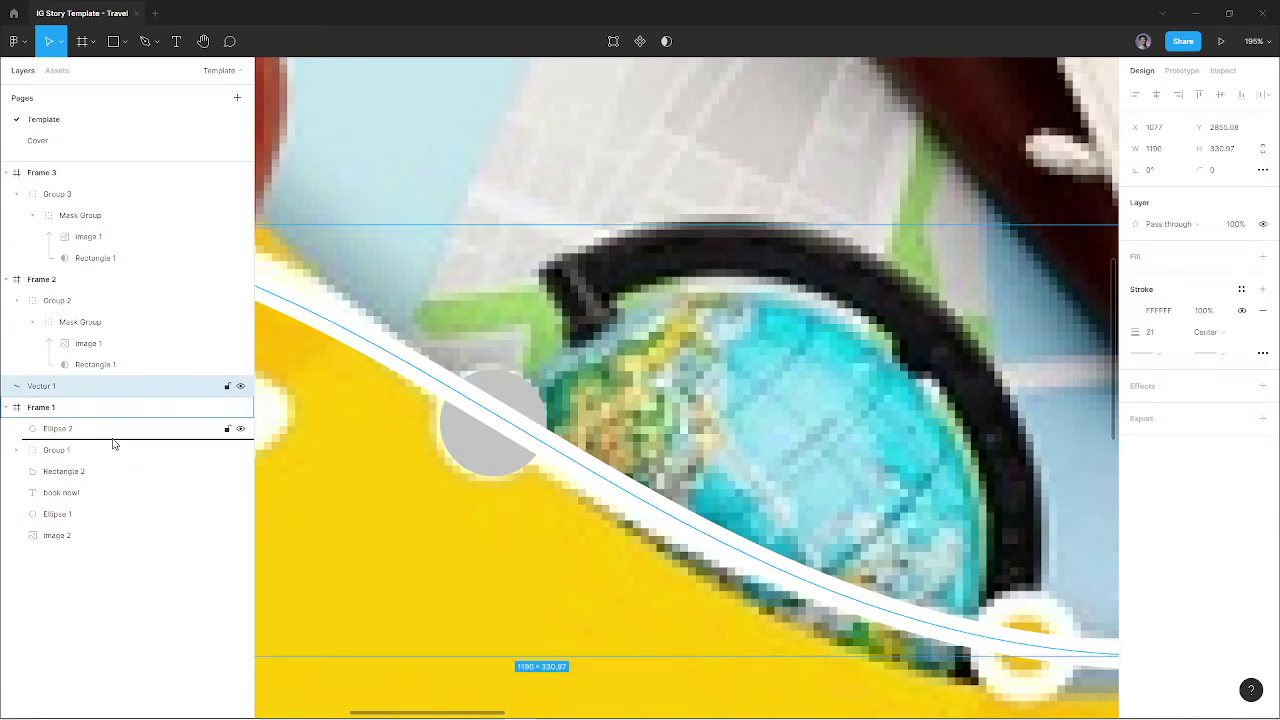
Give the circle a white outline of weight 21
left_click(498, 448)
scroll(498, 448, "down", 5)
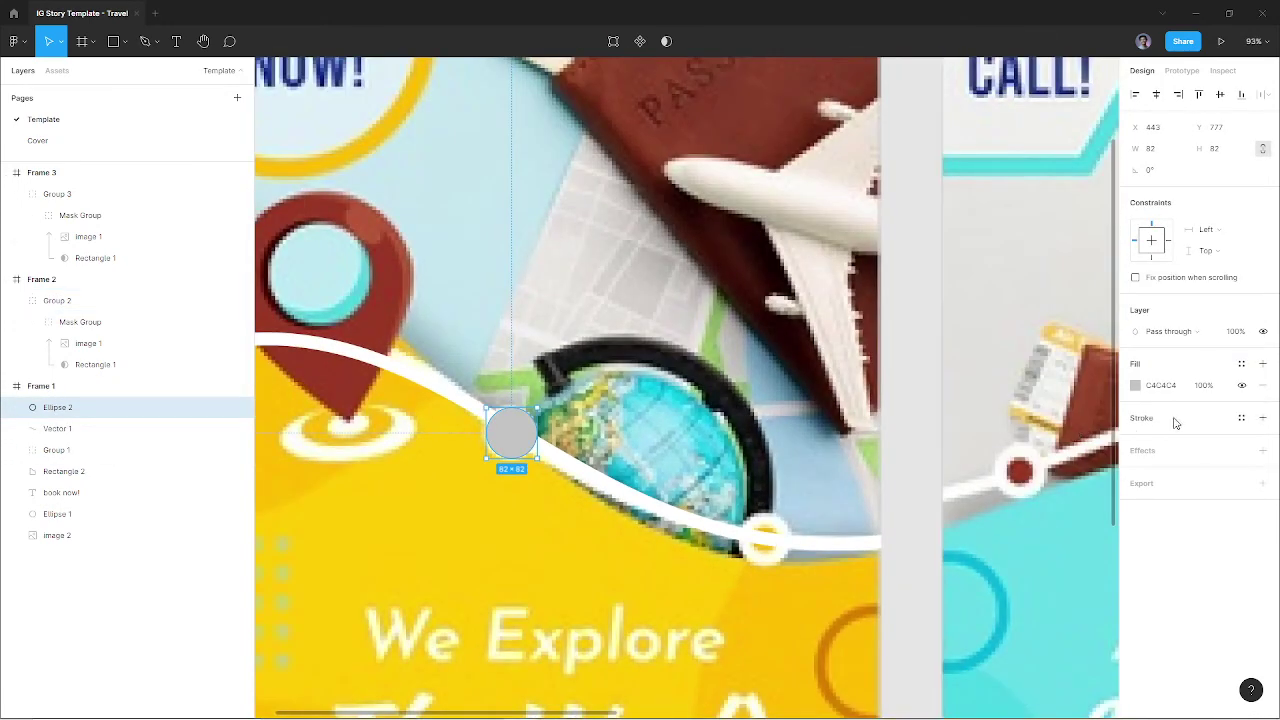
left_click(1262, 418)
left_click(1136, 439)
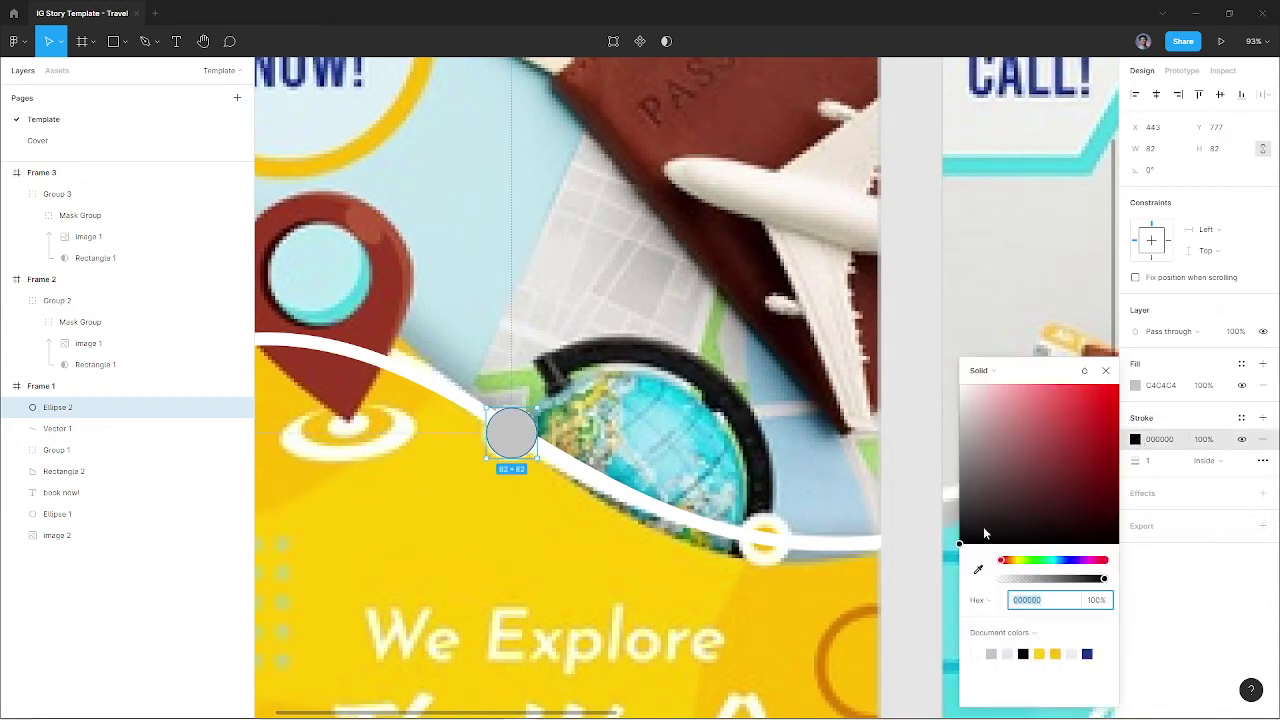
left_click(978, 569)
left_click(456, 397)
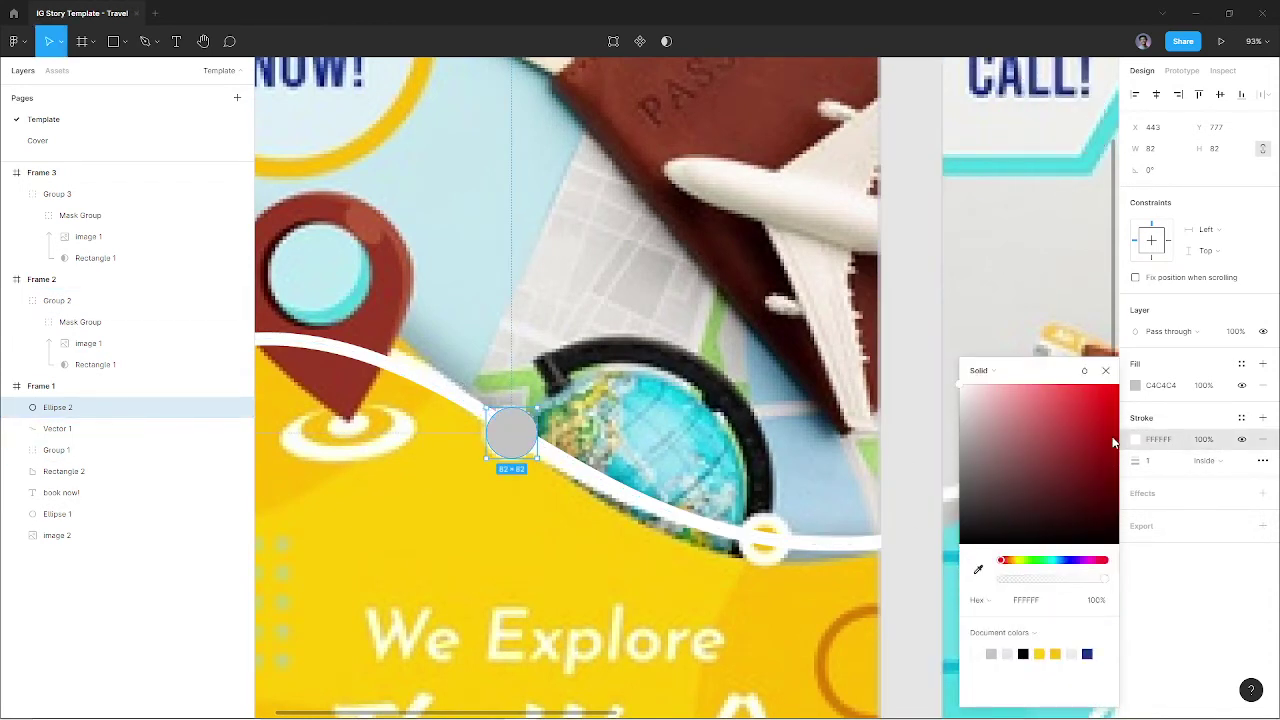
left_click(1159, 461)
key("shift+Up")
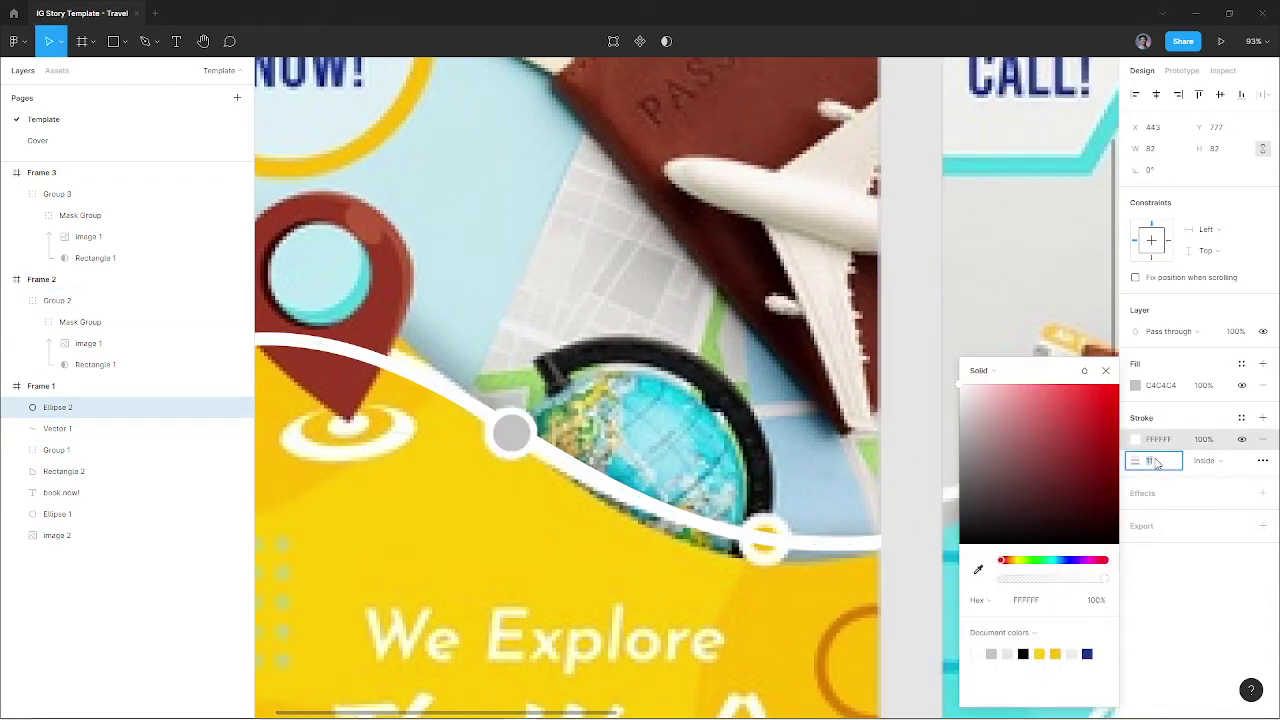
key("shift+Up")
scroll(664, 361, "down", 3)
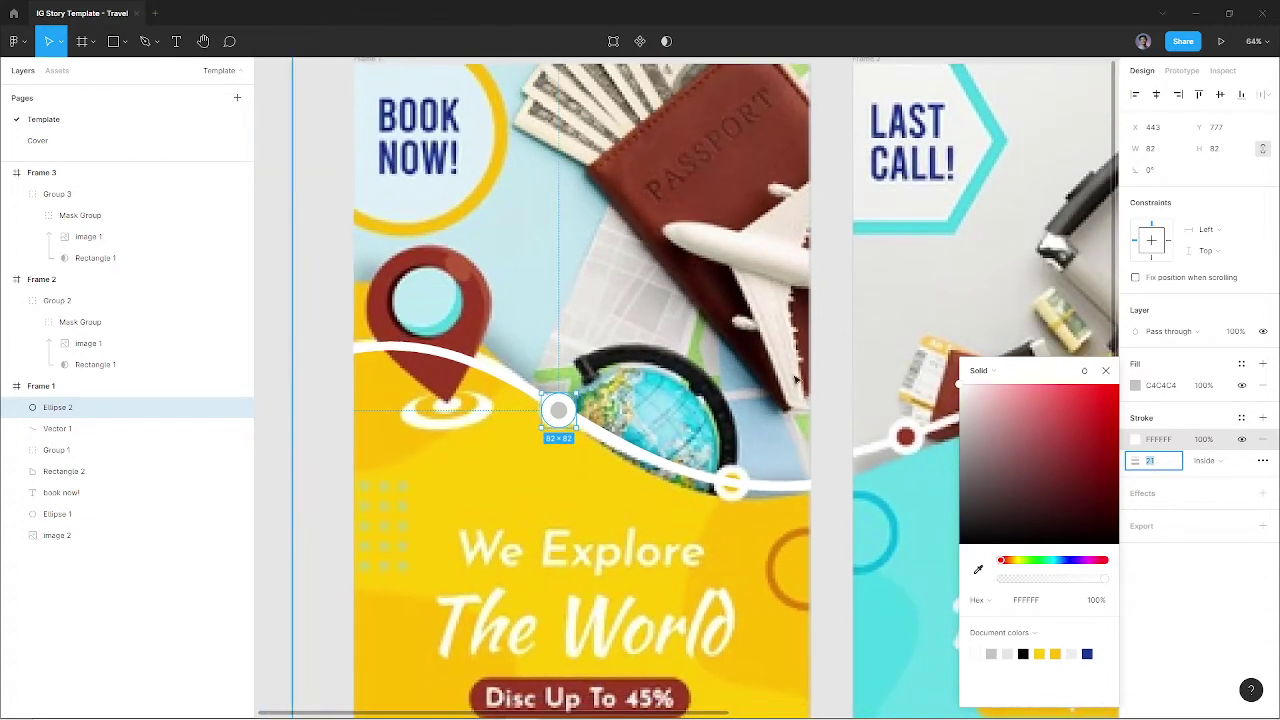
Fill the circle dark red (983822), then copy it further along the curve and make it yellow
left_click(1135, 385)
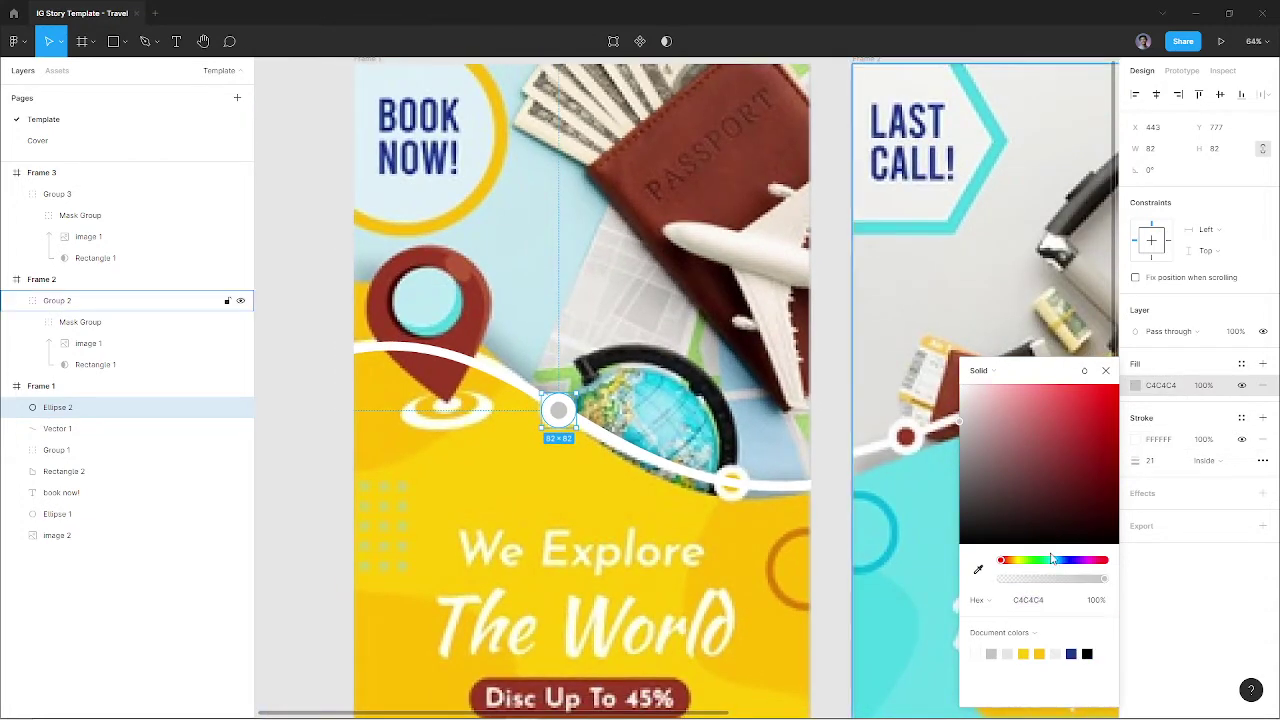
left_click(978, 569)
left_click(1054, 122)
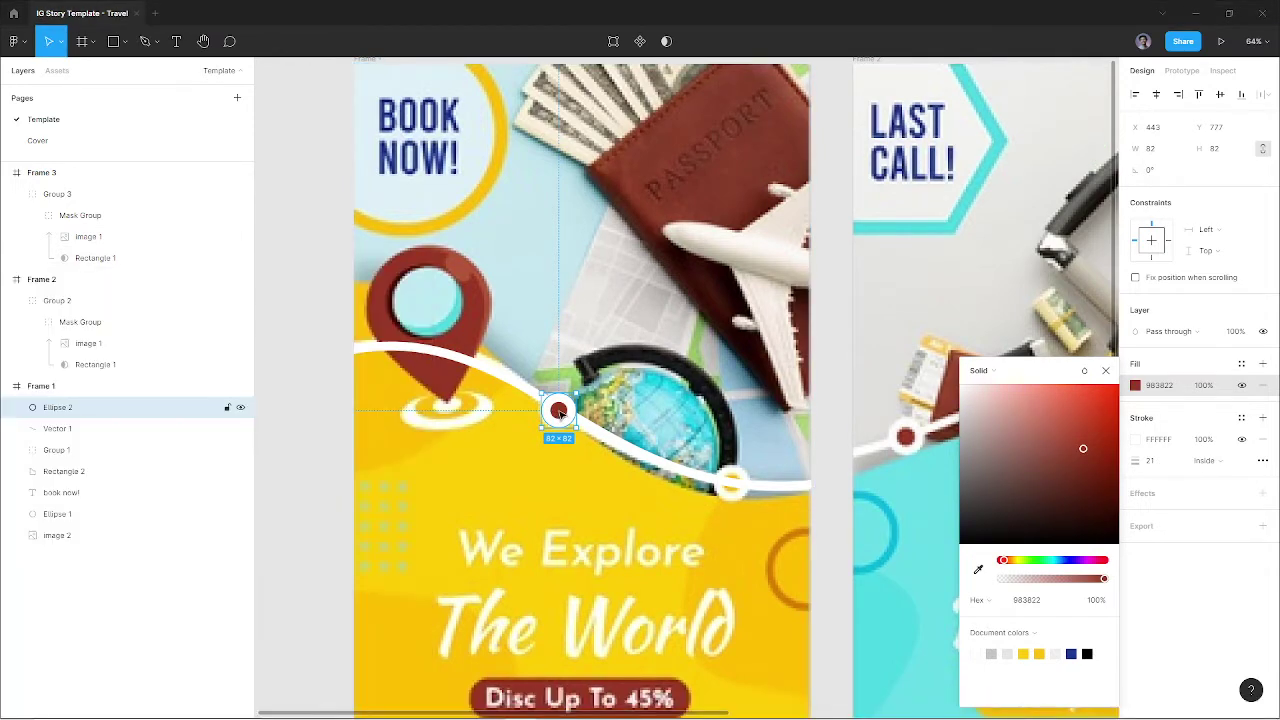
mouse_move(558, 412)
left_mouse_down()
mouse_move(743, 489)
mouse_move(731, 485)
left_mouse_up()
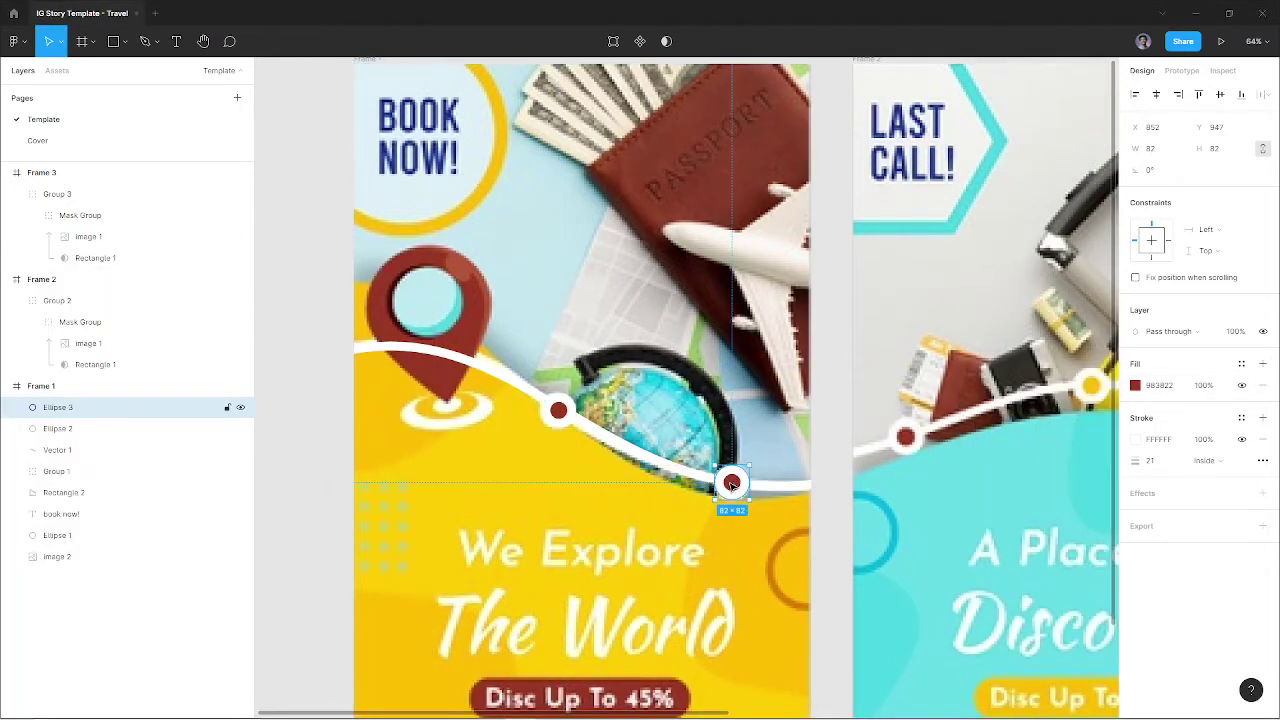
key("i")
left_click(567, 484)
scroll(691, 366, "down", 3)
Draw a small circle right of We Explore, filled with the existing ring's orange
key("Escape")
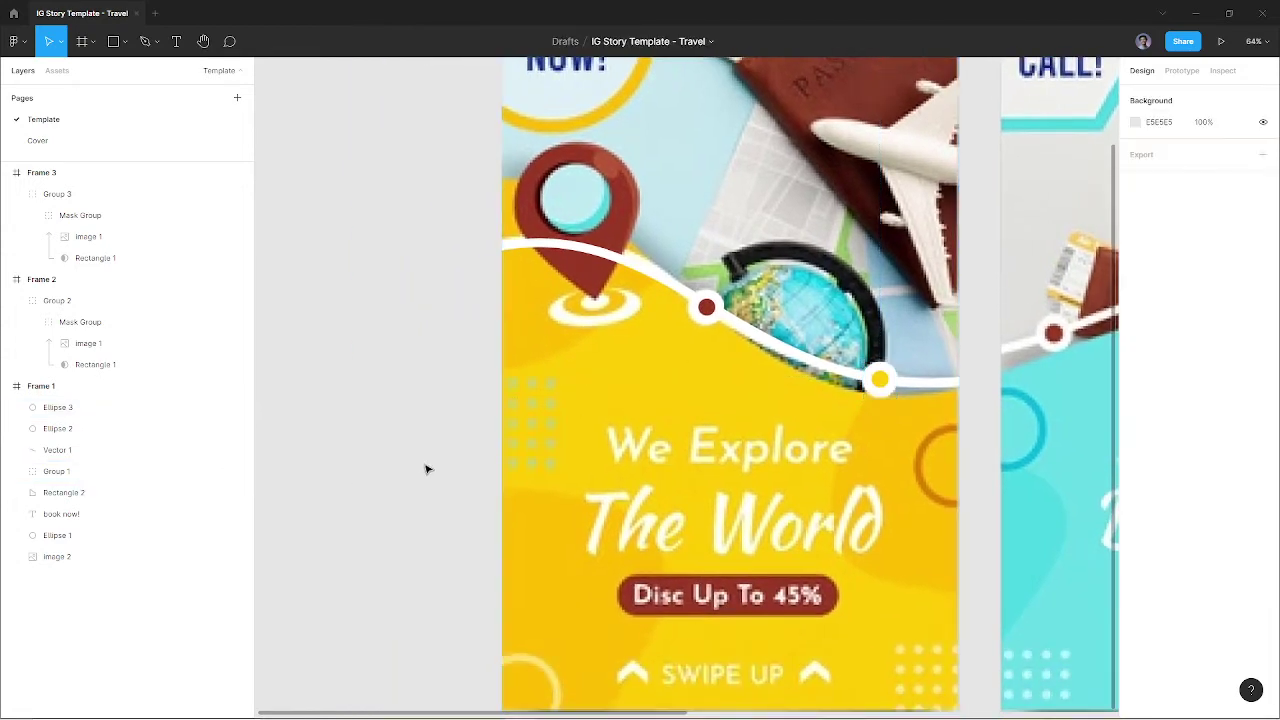
scroll(426, 466, "down", 5)
scroll(780, 524, "up", 5)
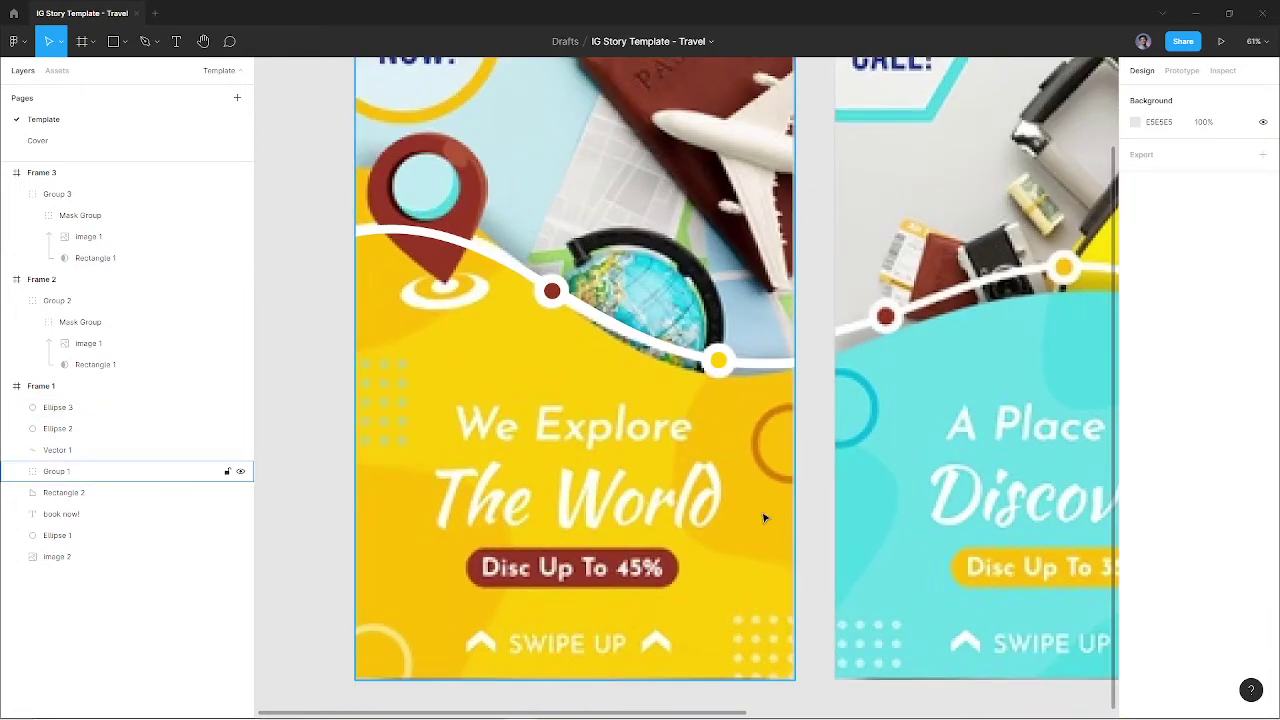
left_click_drag(763, 518, 792, 442)
left_click_drag(605, 397, 680, 591)
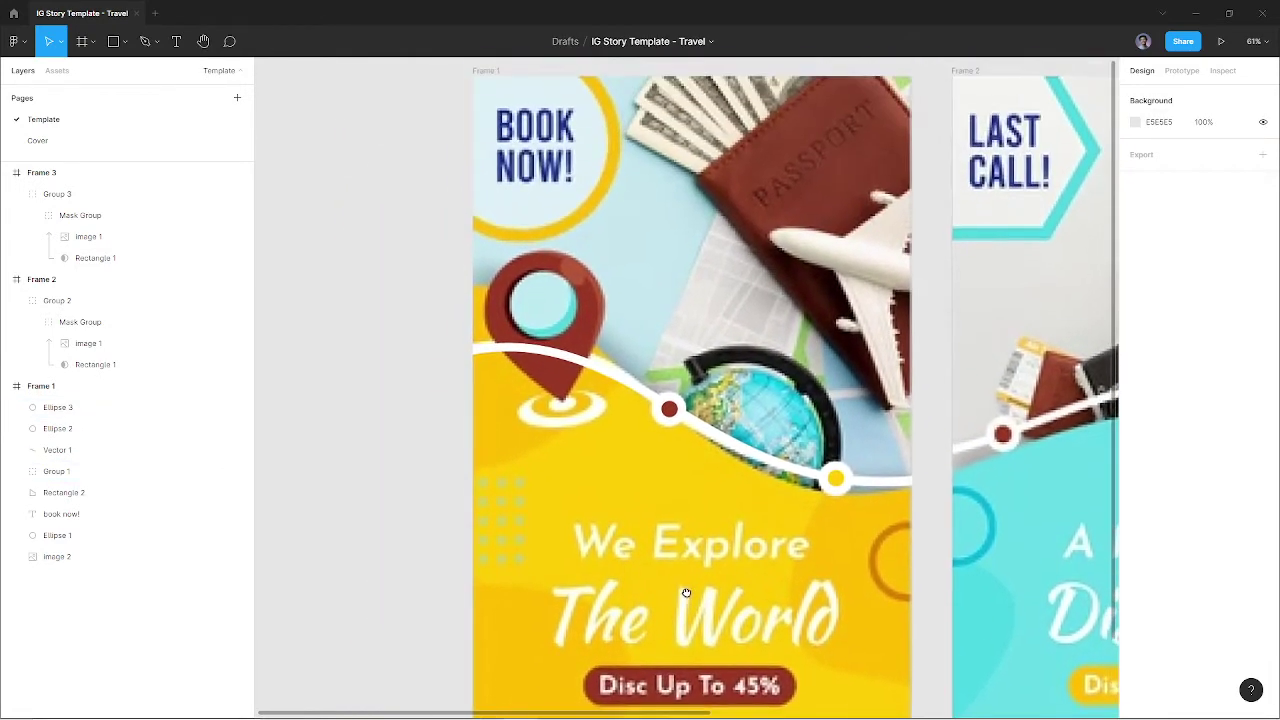
mouse_move(657, 451)
left_mouse_down()
mouse_move(586, 534)
mouse_move(574, 337)
left_mouse_up()
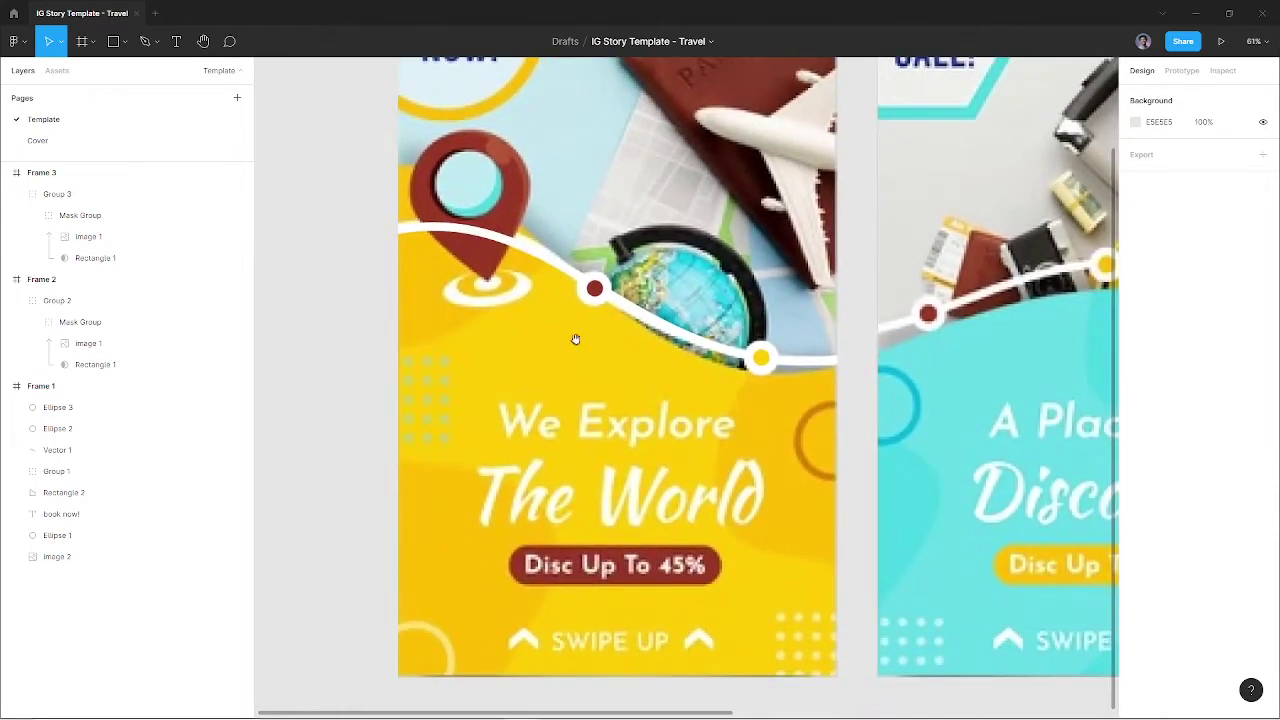
key("o")
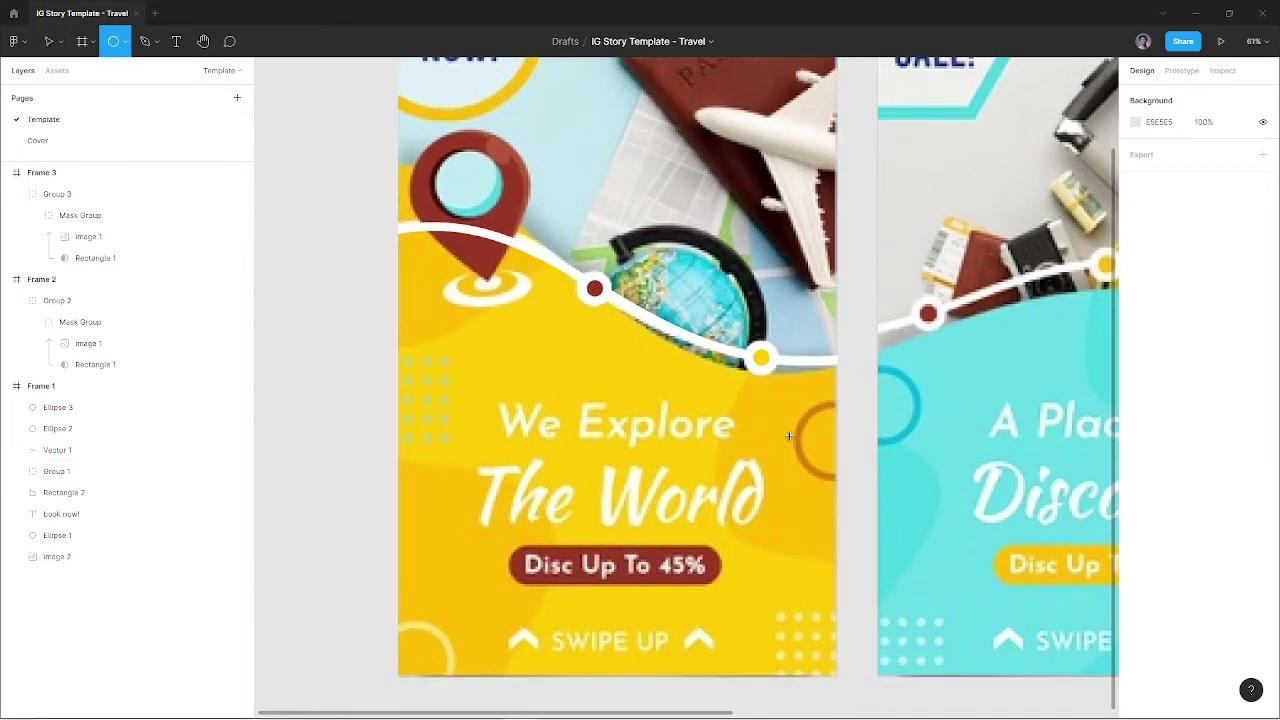
left_click_drag(746, 410, 790, 455)
scroll(790, 455, "up", 5)
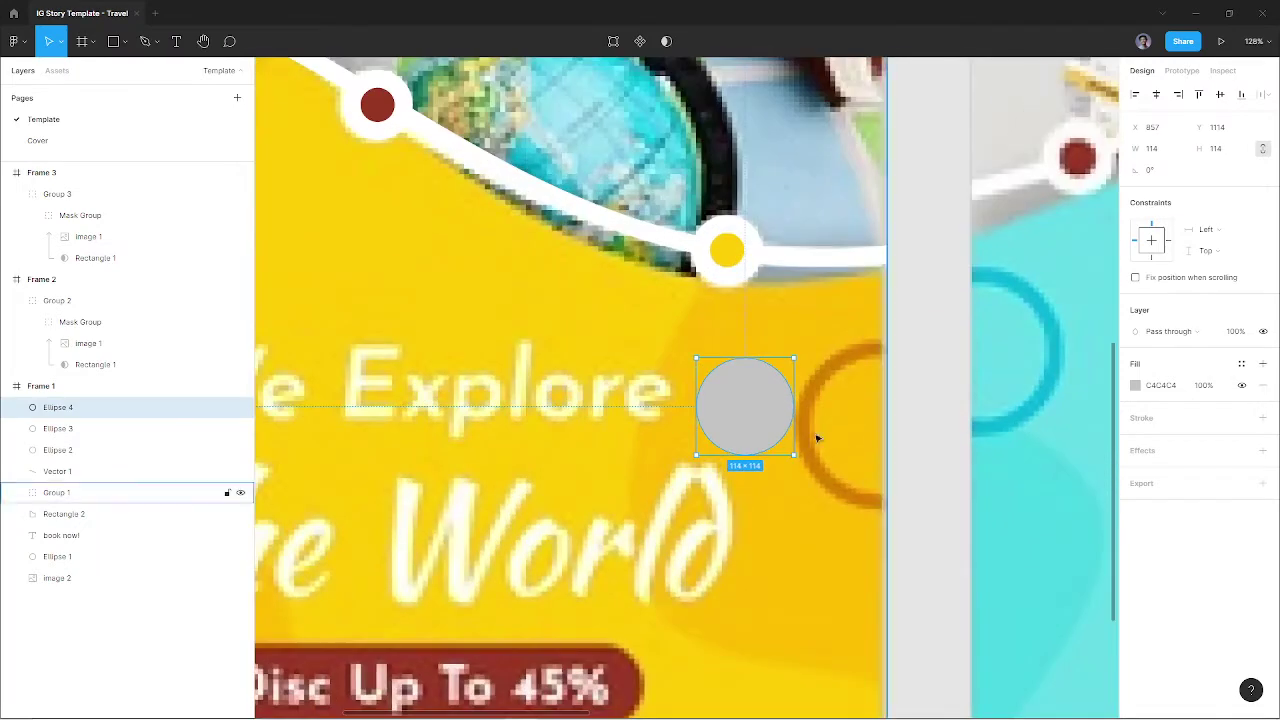
key("i")
left_click(829, 369)
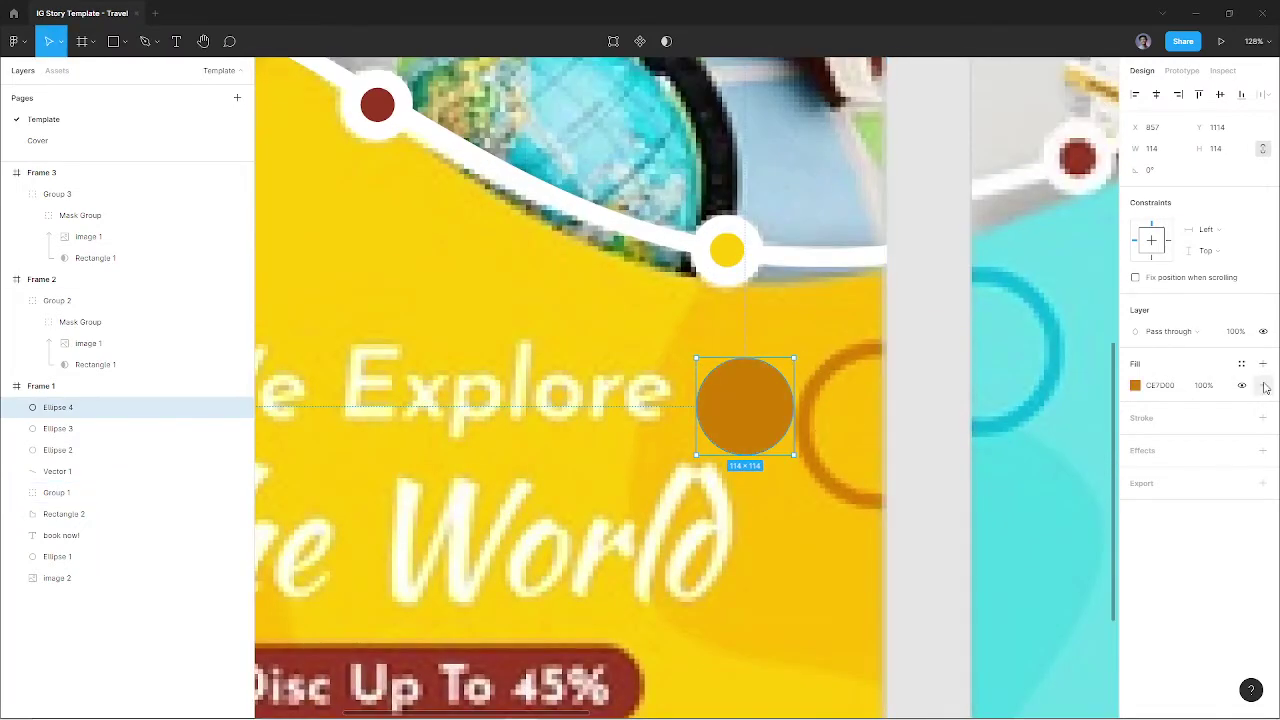
Remove the circle's fill and give it an eyedropped orange outline of weight 11
left_click(1261, 418)
left_click(1135, 440)
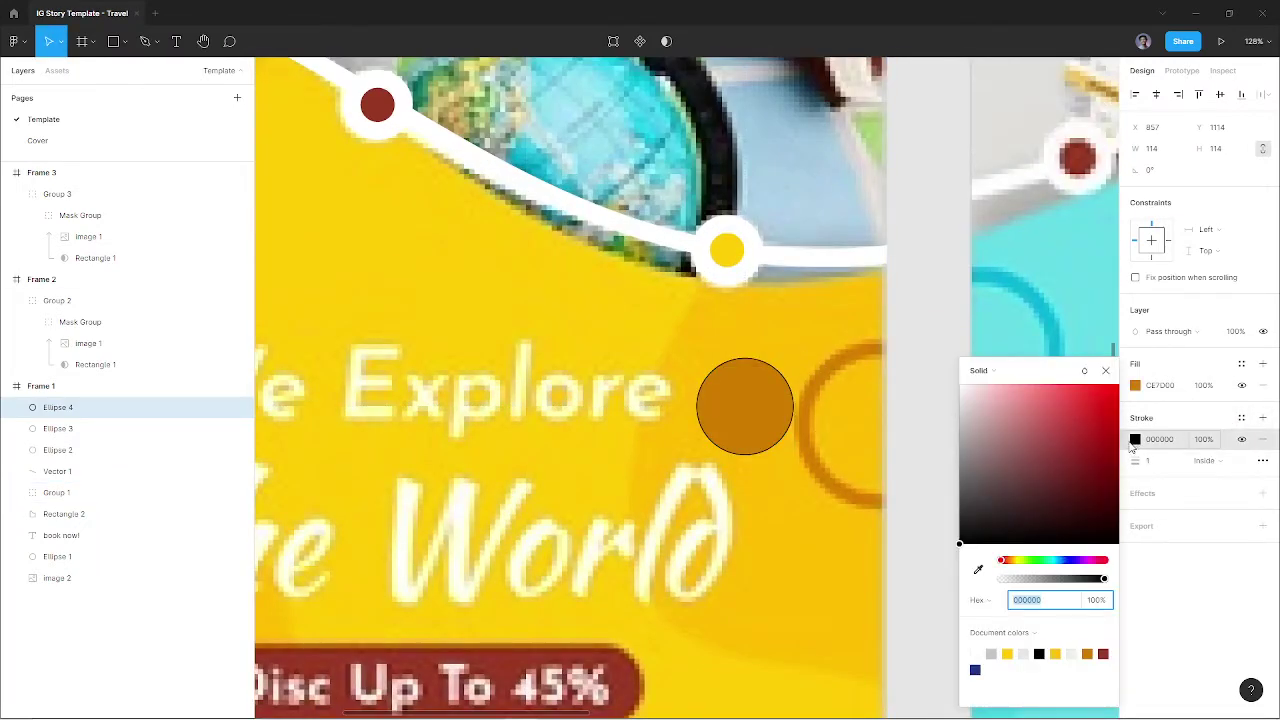
left_click(1262, 393)
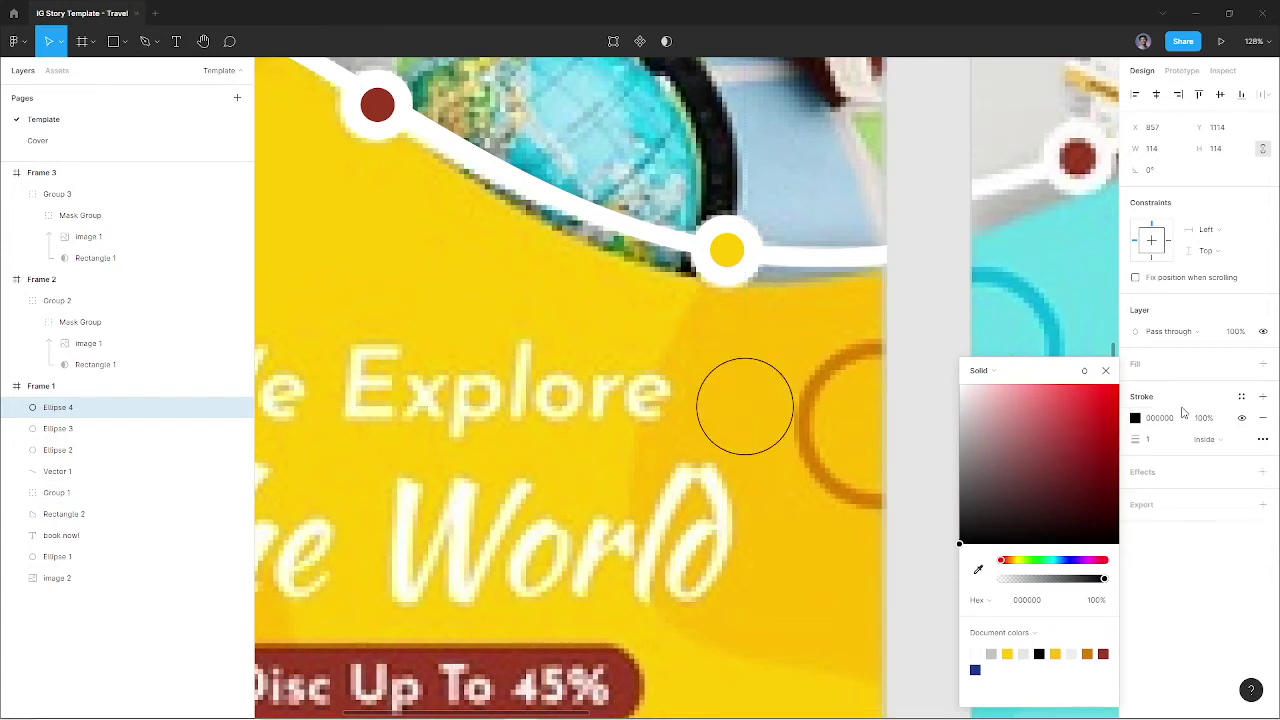
key("i")
left_click(814, 394)
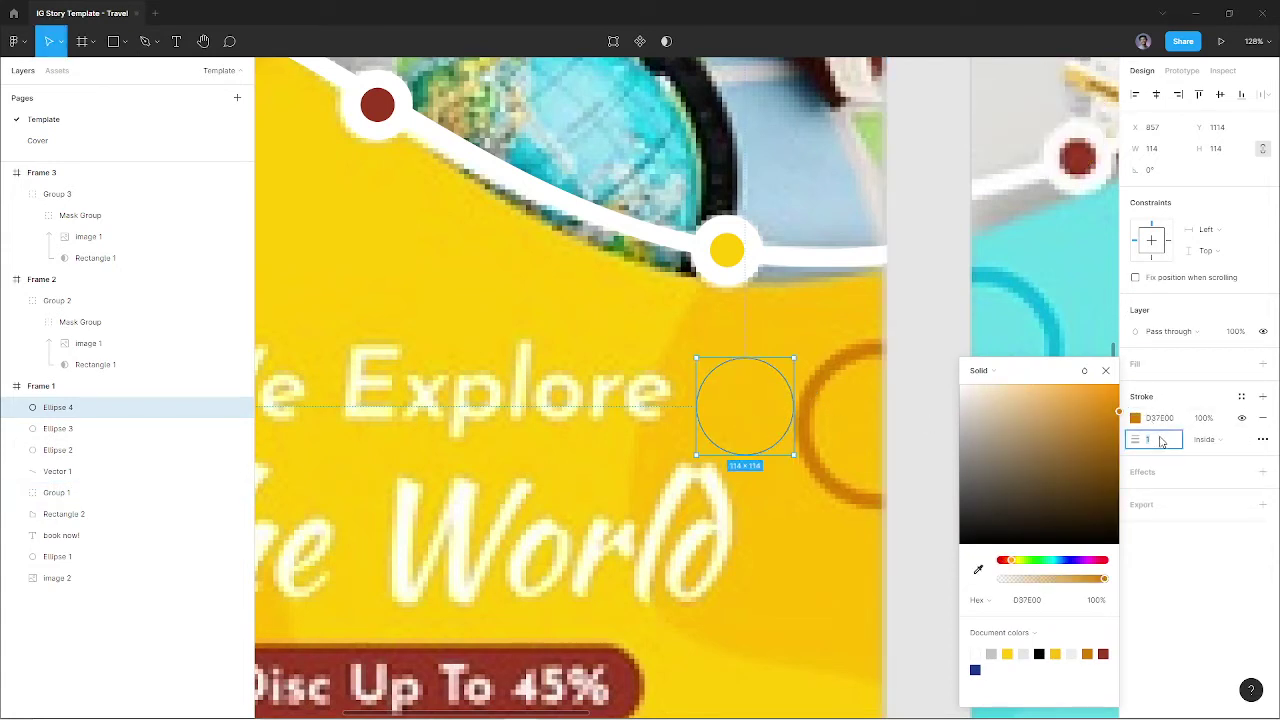
type("8")
type("11")
key("Return")
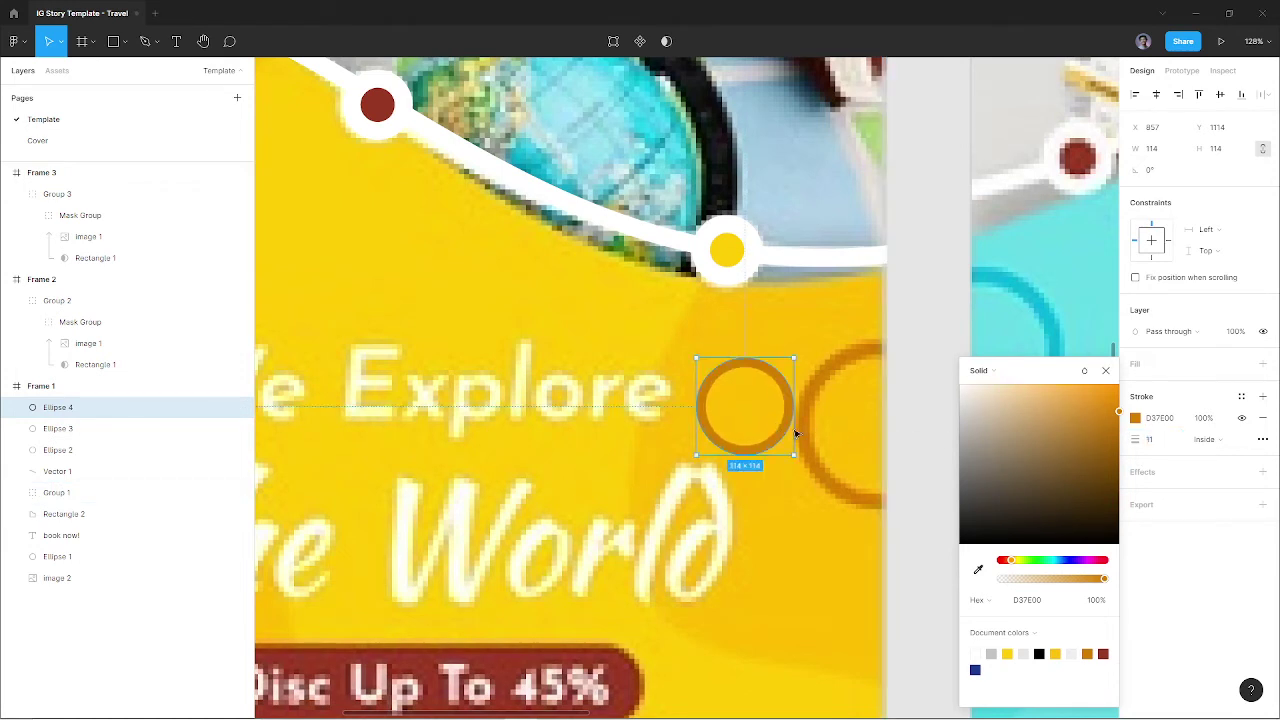
Resize the ring to about 201×201 over the existing ring at the right edge, outline weight 15
left_click_drag(794, 433, 887, 423)
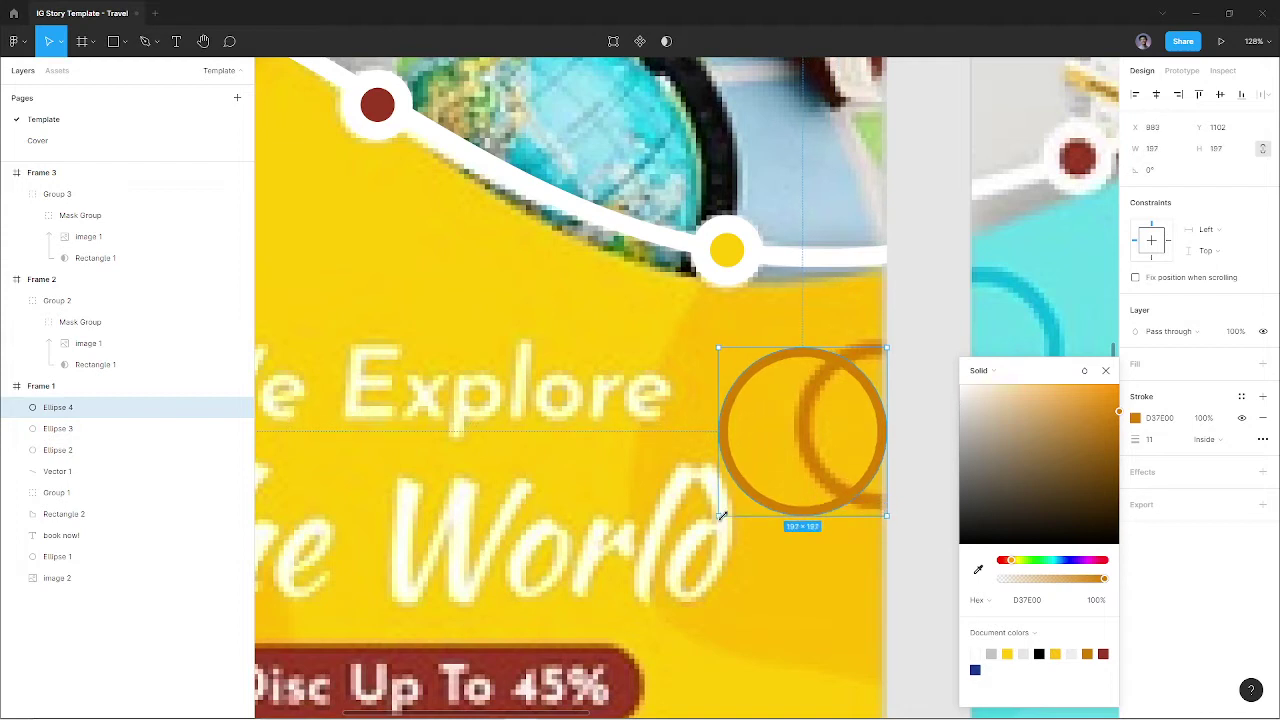
left_click_drag(790, 442, 724, 509)
left_click_drag(893, 337, 897, 339)
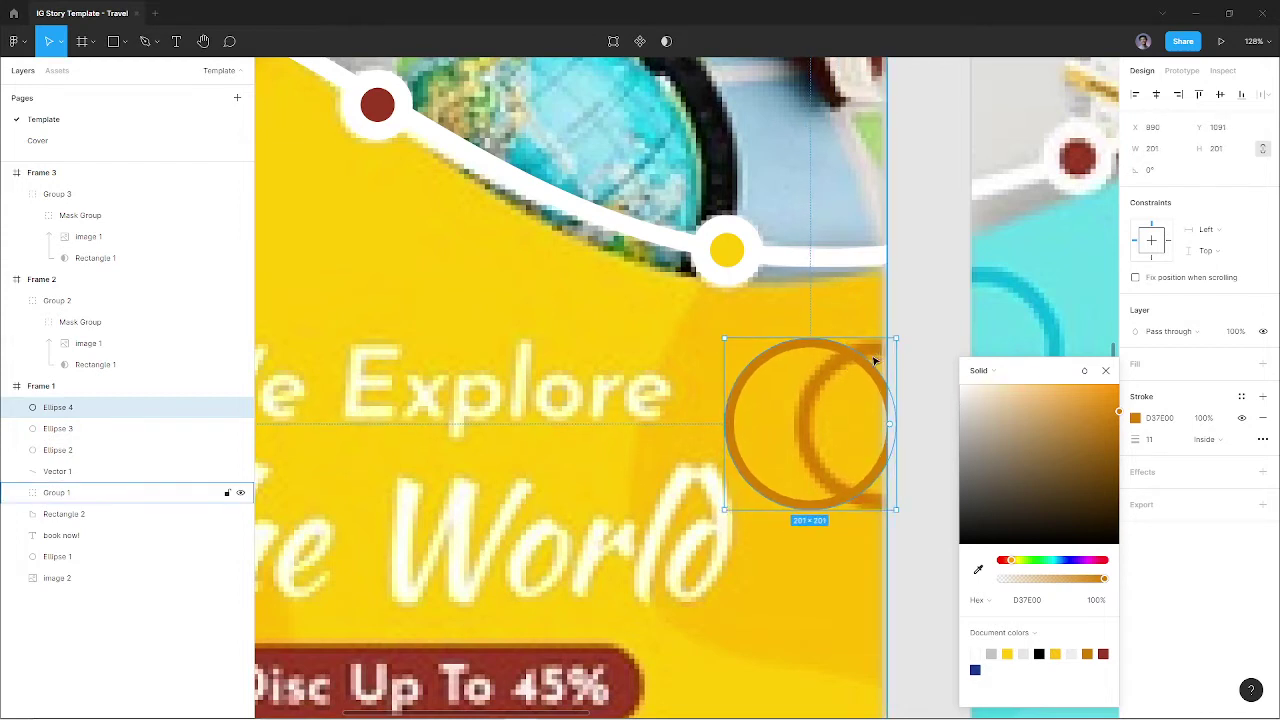
mouse_move(757, 371)
left_mouse_down()
mouse_move(840, 373)
mouse_move(826, 371)
left_mouse_up()
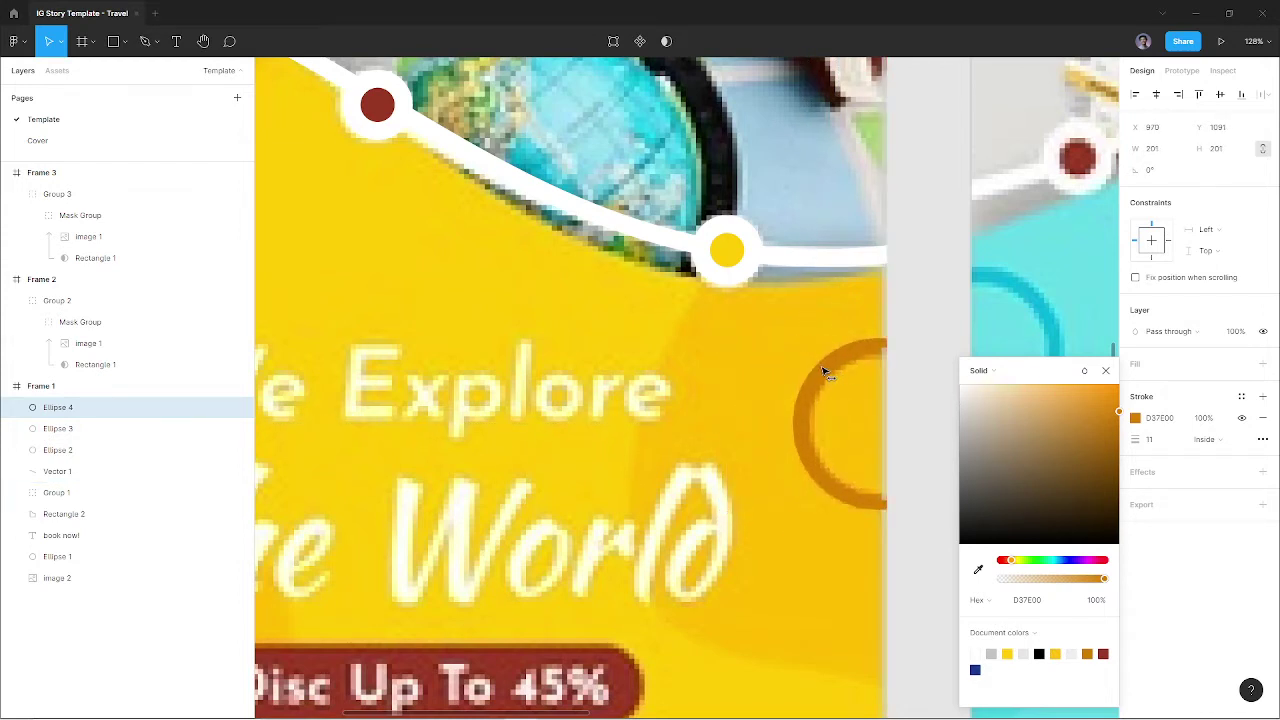
type("15")
key("Return")
left_click(922, 268)
left_click(909, 347)
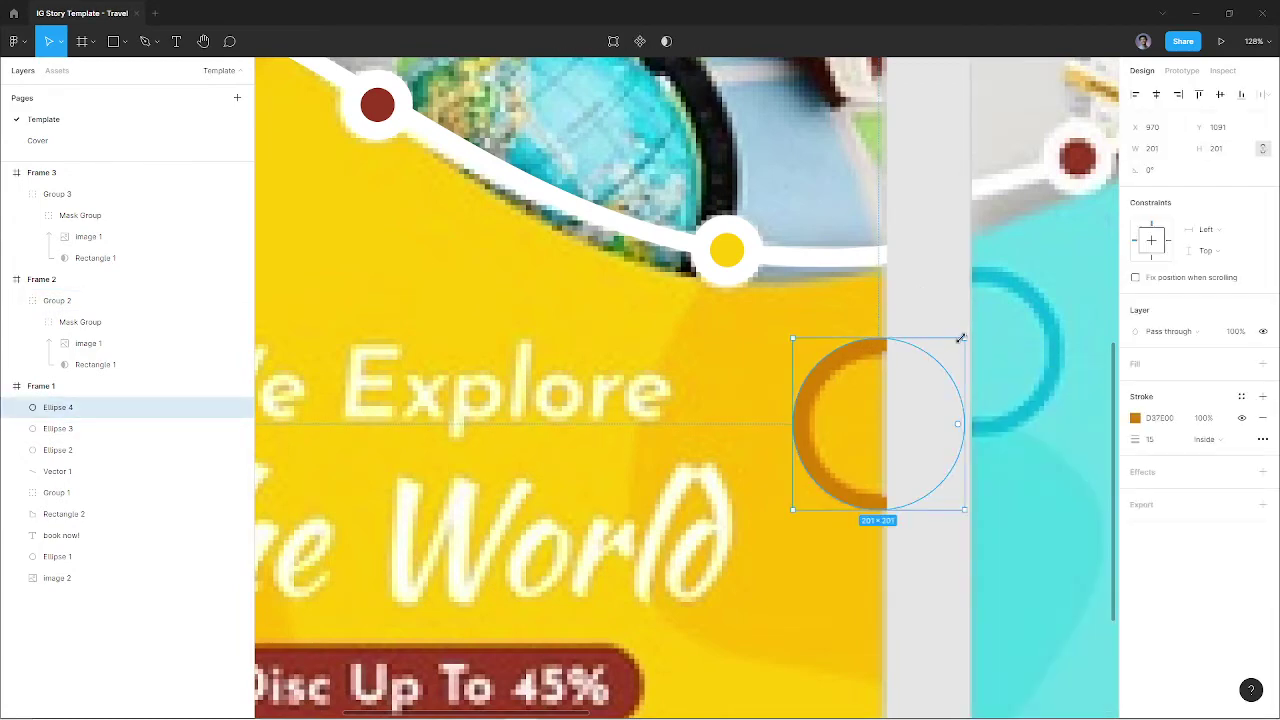
left_click_drag(960, 339, 954, 343)
left_click(940, 310)
scroll(938, 300, "down", 5)
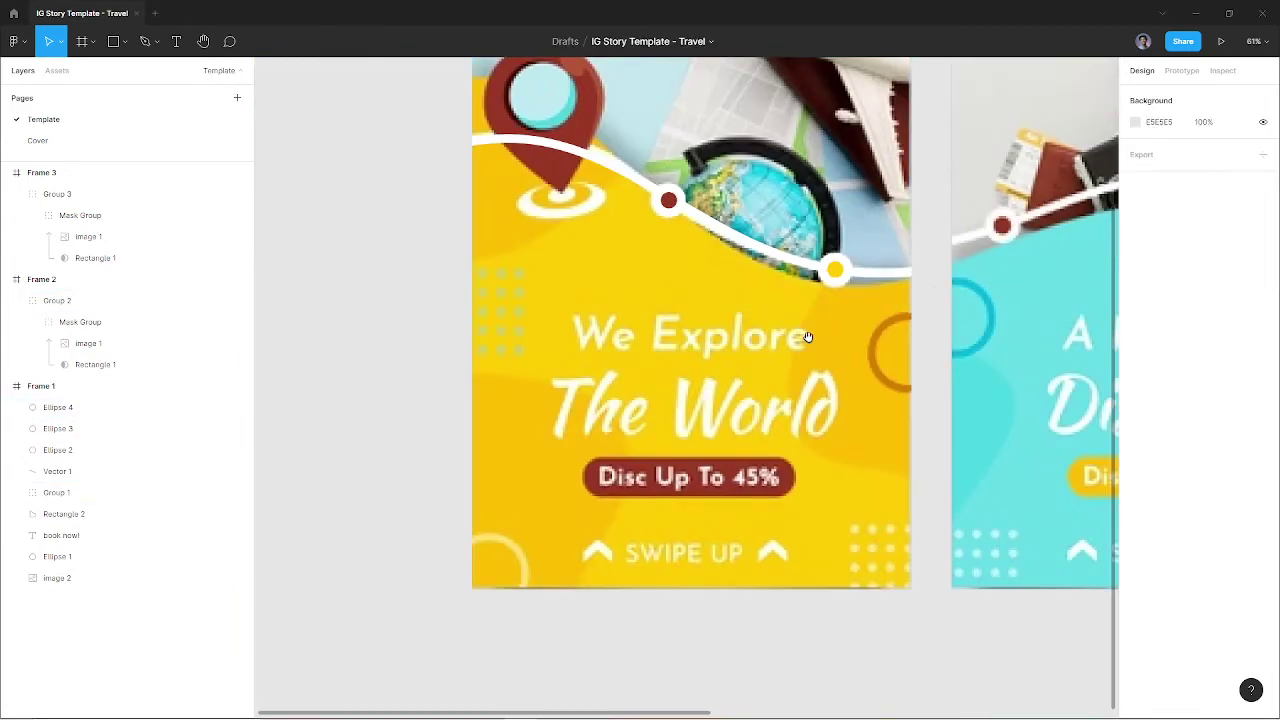
Draw a closed Pen-tool blob along Frame 1's right edge, just below the wave
scroll(860, 406, "up", 2)
scroll(848, 520, "up", 2)
scroll(800, 530, "right", 2)
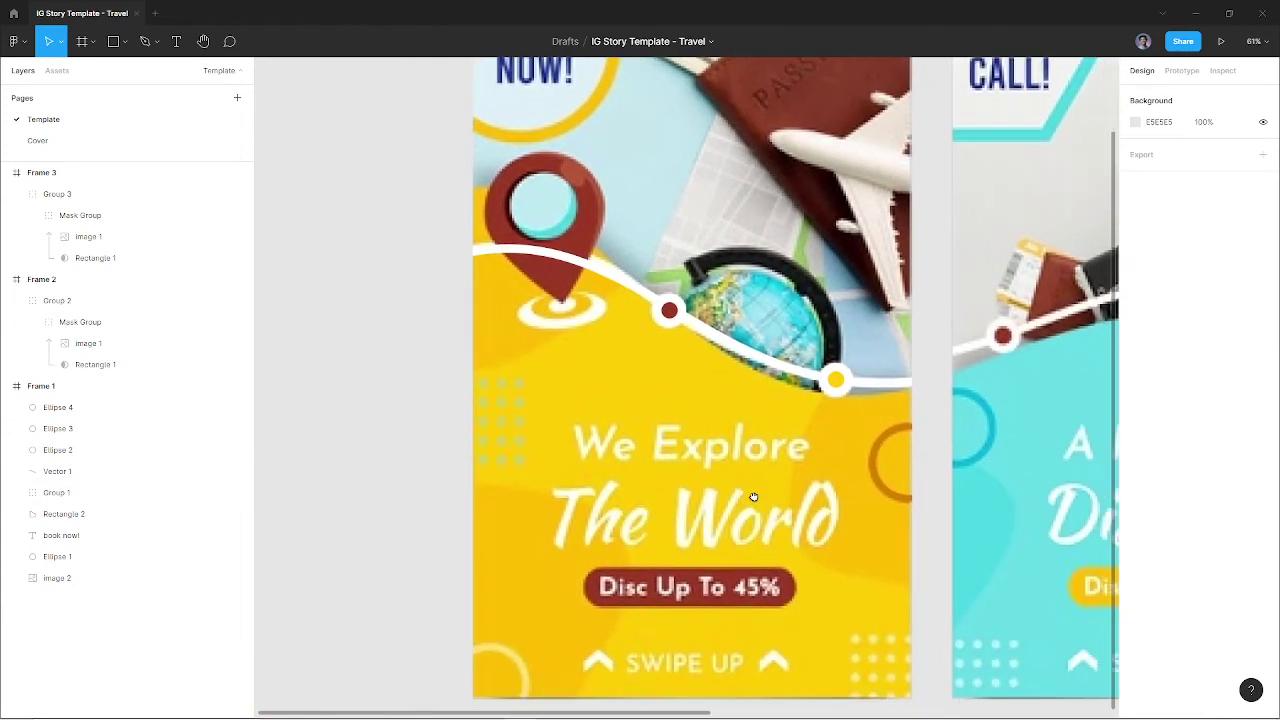
key("p")
left_click(918, 596)
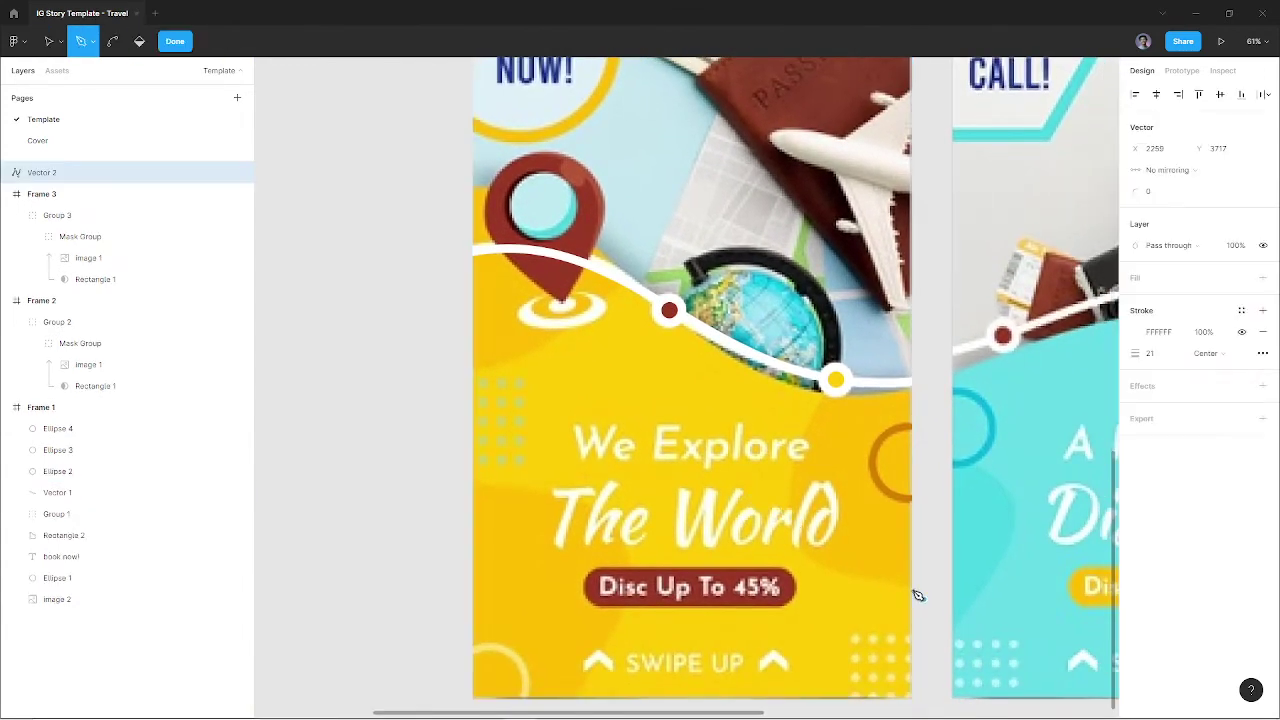
left_click_drag(838, 568, 800, 568)
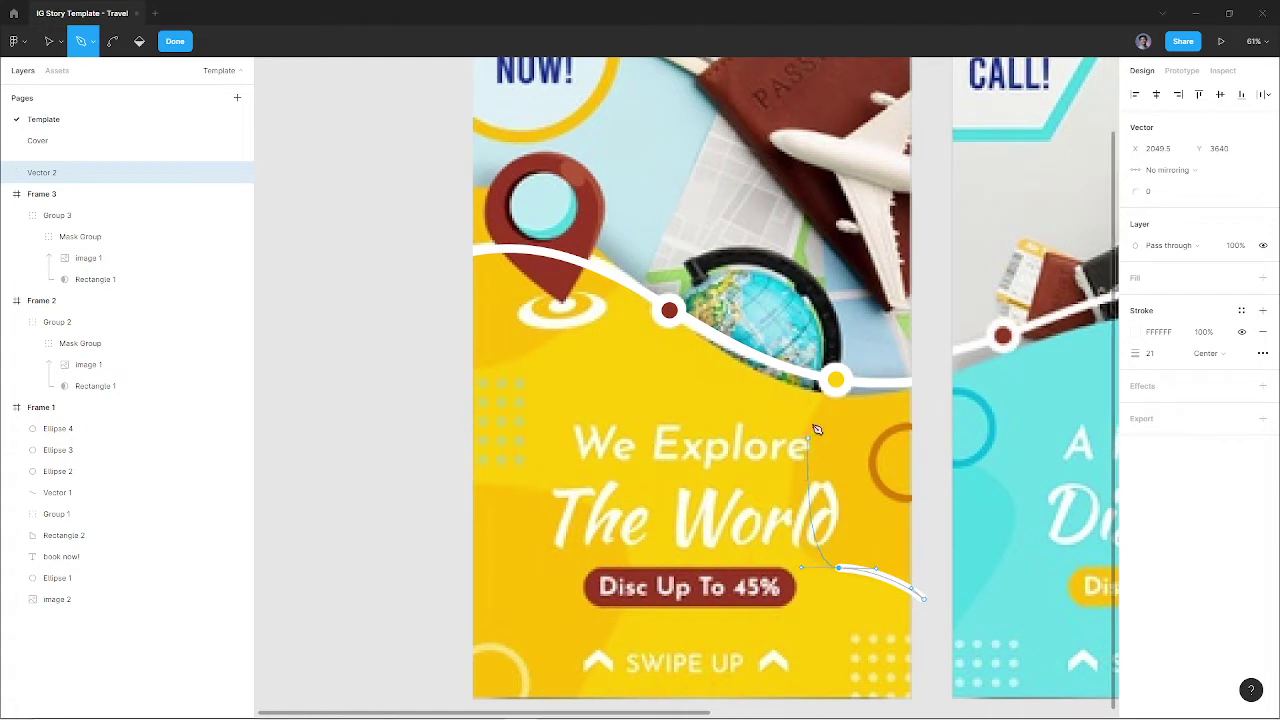
left_click_drag(858, 348, 973, 262)
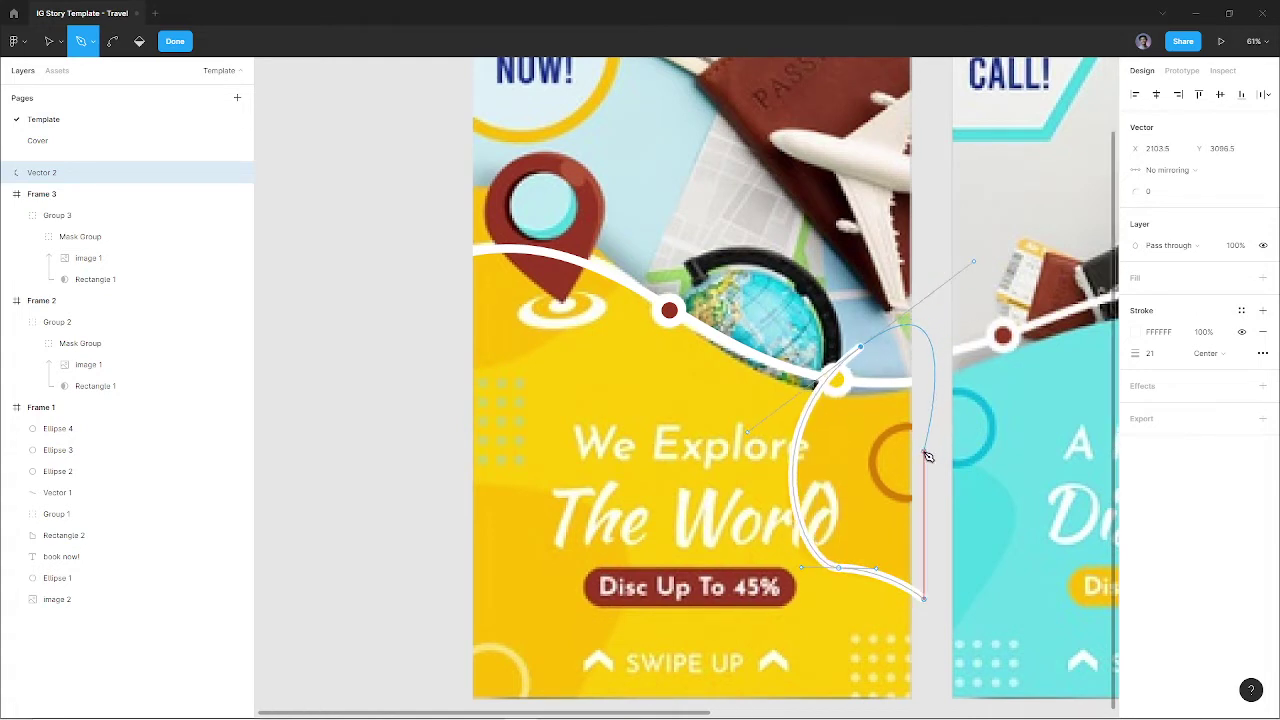
left_click(923, 452)
left_click(925, 601)
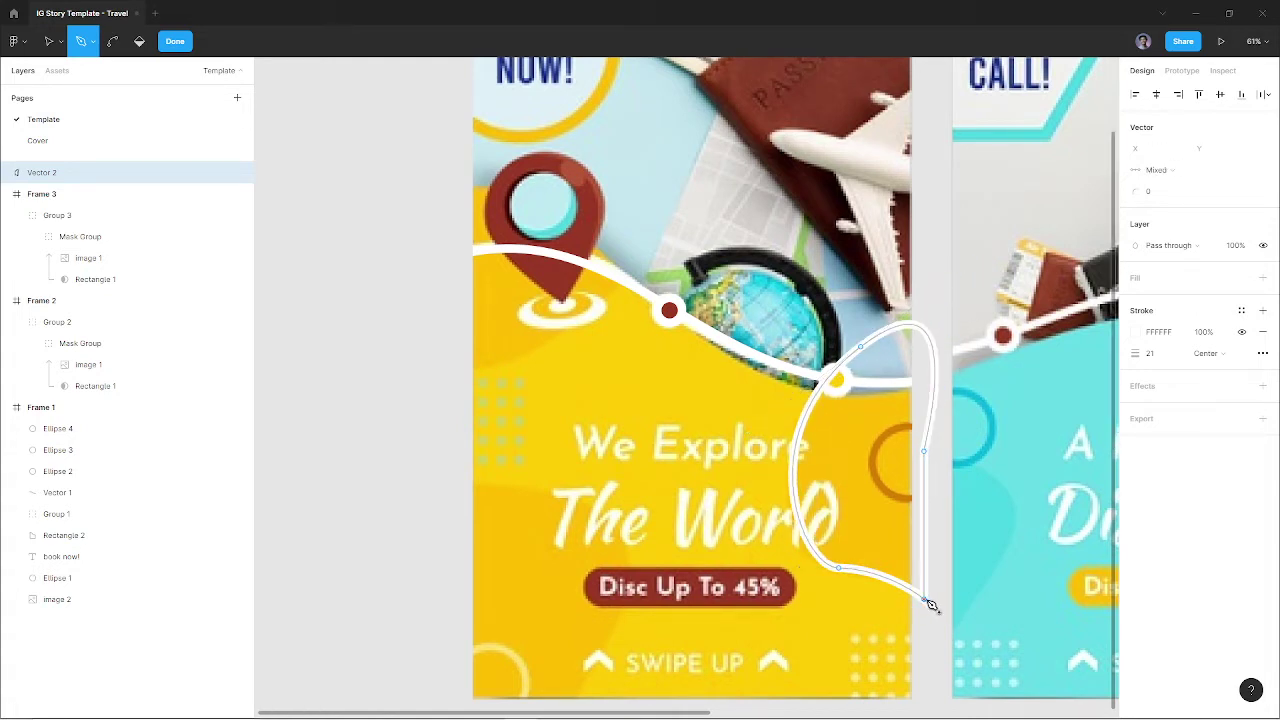
Remove the blob's stroke and fill it with the eyedropped FFBE00 yellow
key("i")
left_click(866, 543)
left_click(1262, 331)
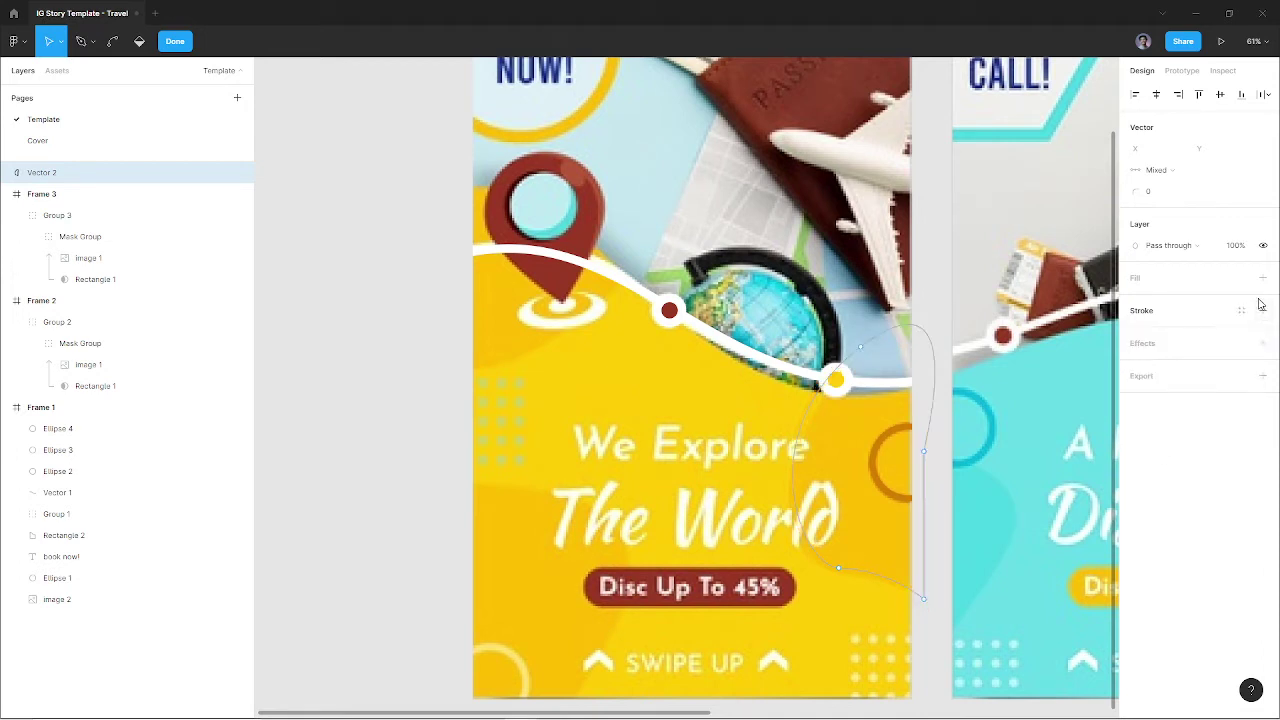
left_click(1262, 277)
key("i")
left_click(516, 610)
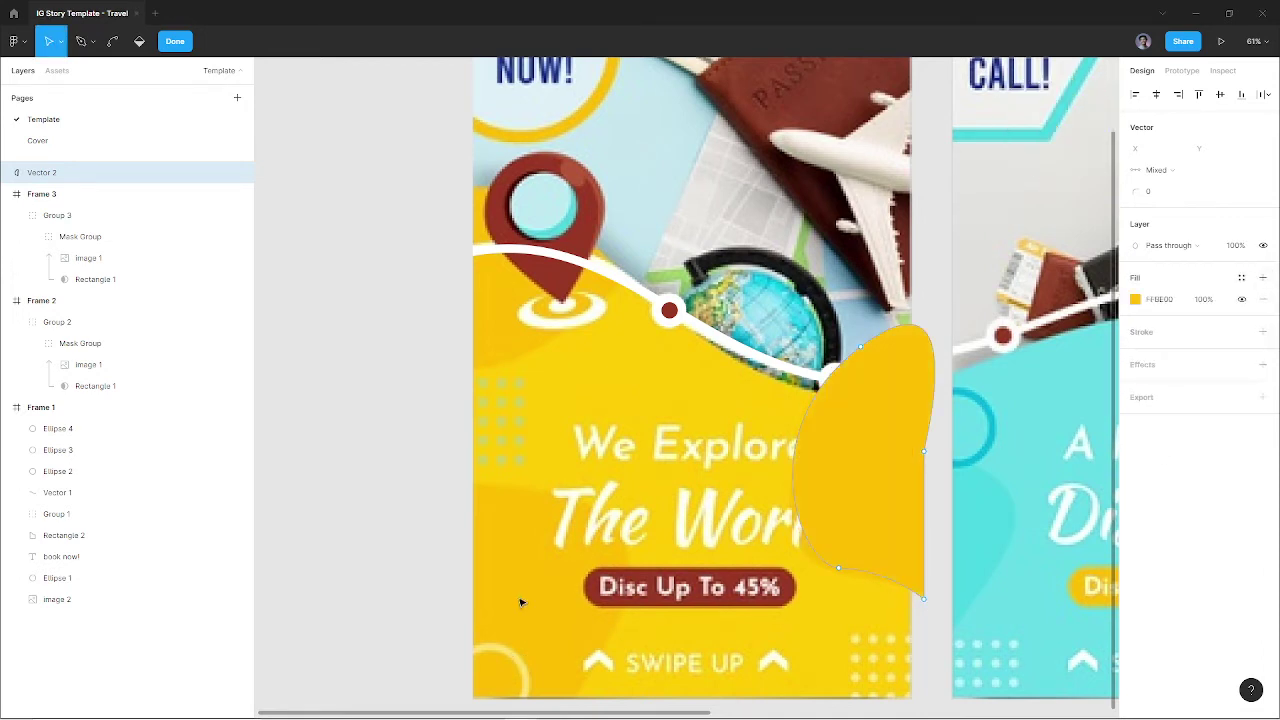
Bend the blob's bottom point handles into a smooth lower curve
left_click(840, 570)
left_click_drag(875, 570, 886, 588)
key("ctrl")
left_click_drag(842, 572, 898, 600)
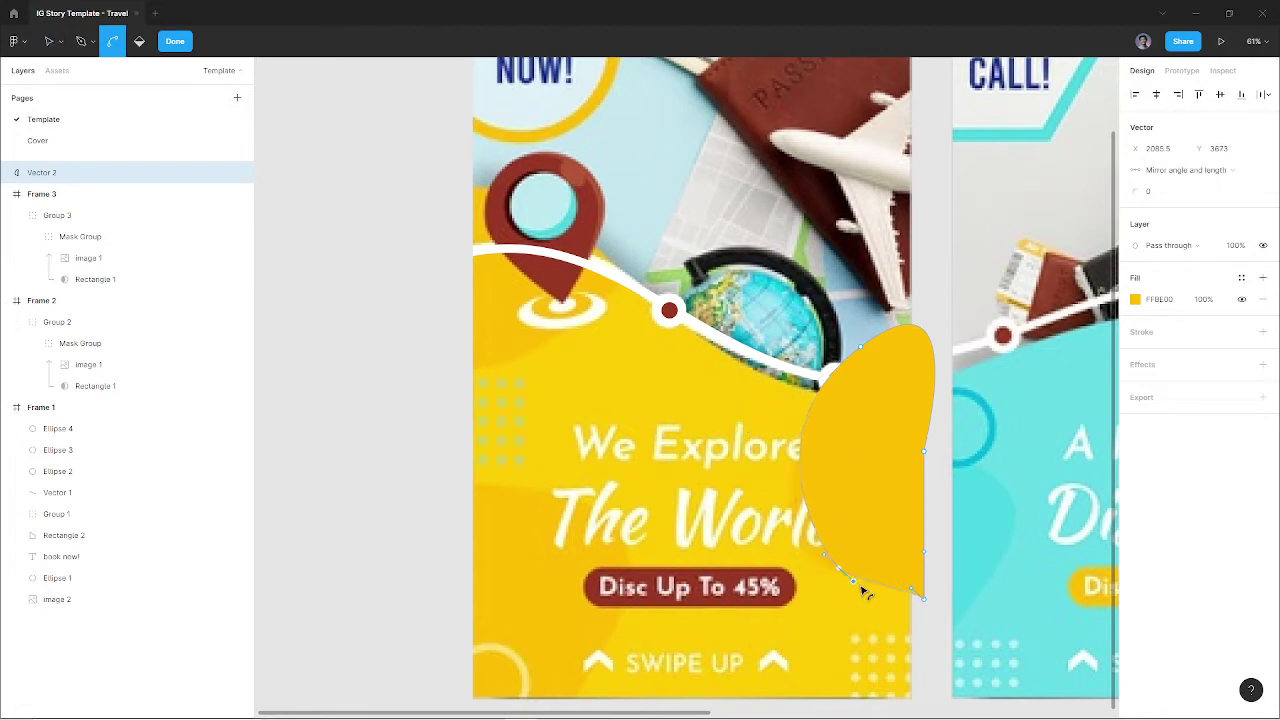
Move Vector 2 into Frame 1, keeping Group 1 at the top
left_click(926, 502)
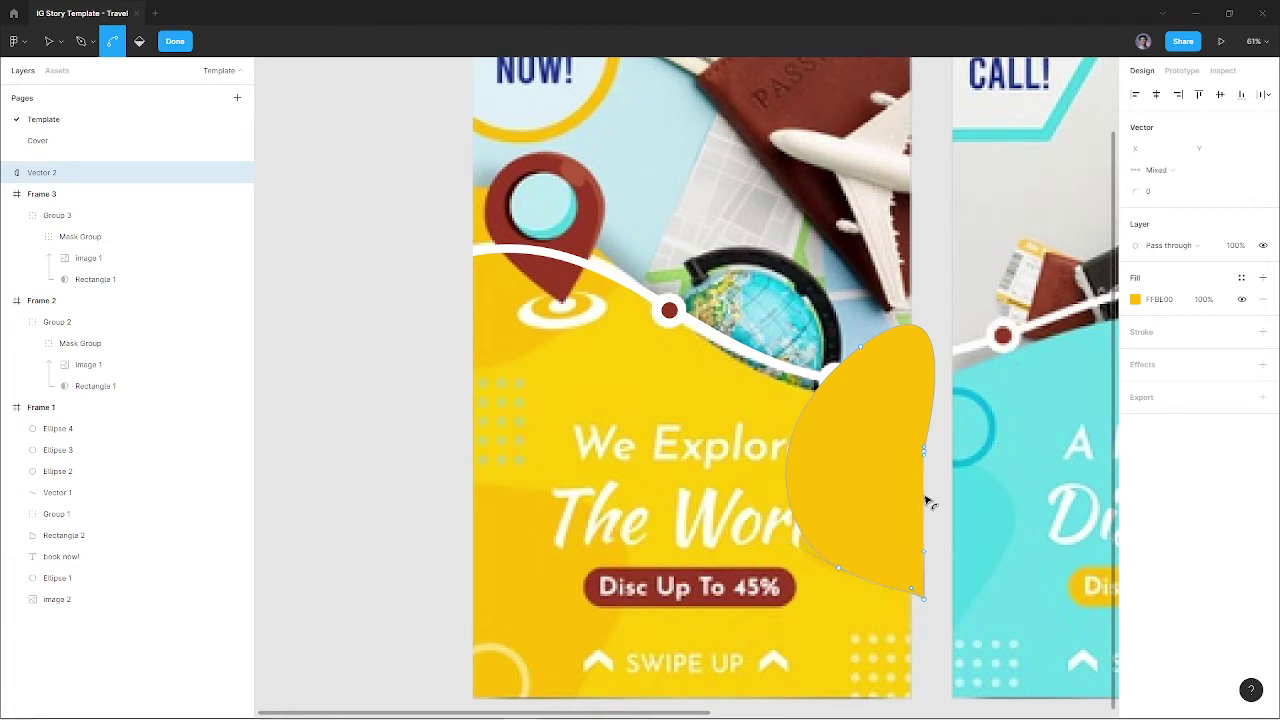
left_click_drag(94, 180, 122, 424)
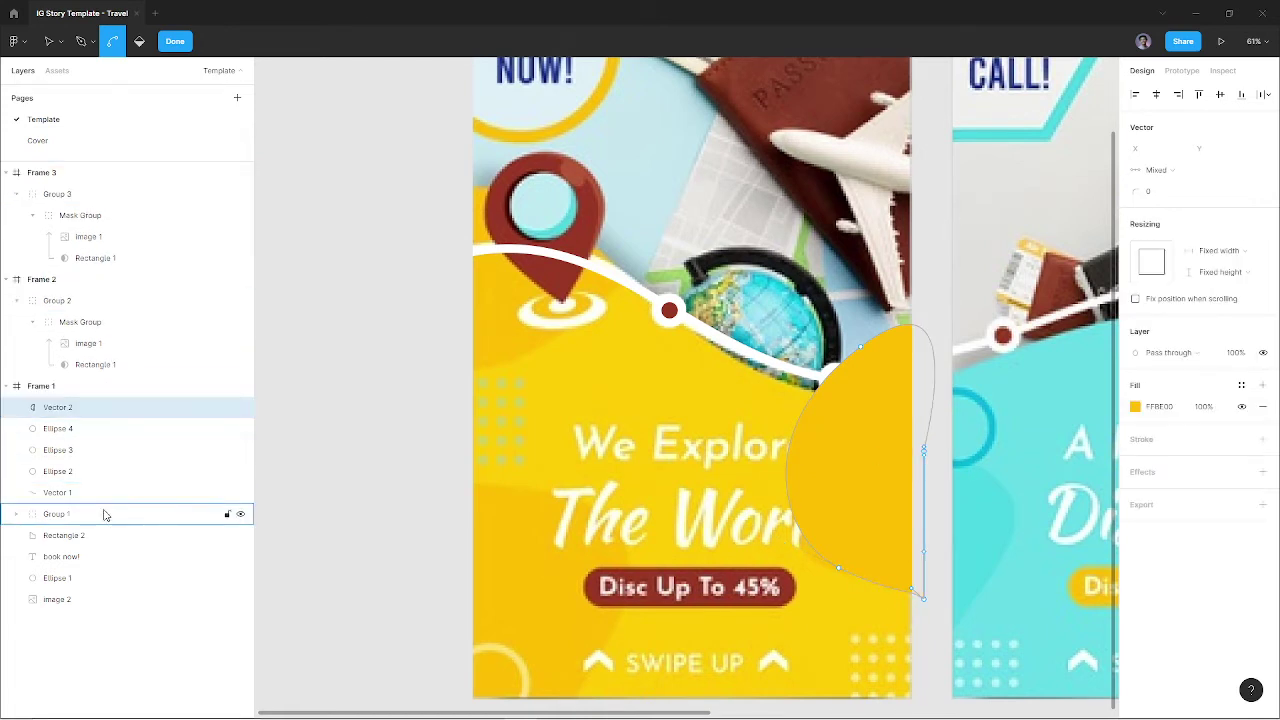
left_click_drag(103, 514, 115, 407)
Toggle Group 1's visibility on and off repeatedly to compare the rebuild, ending with Group 1 shown
left_click(241, 408)
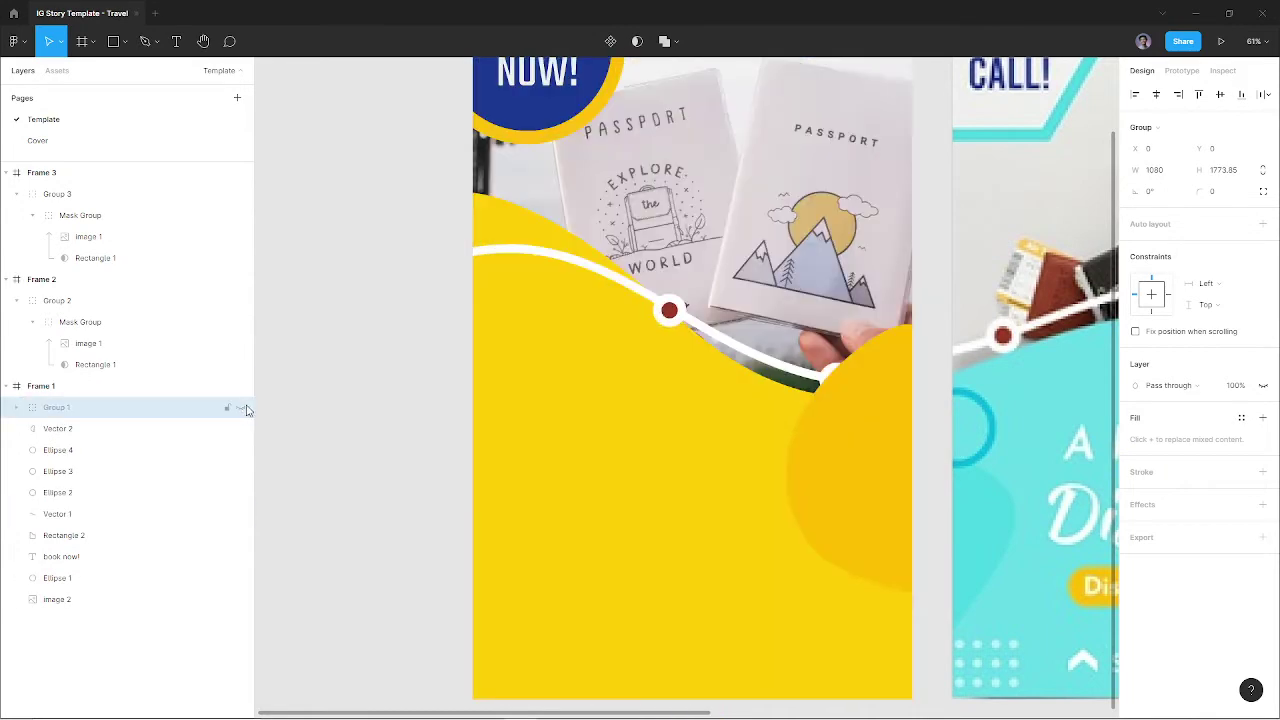
left_click(242, 409)
left_click(243, 411)
left_click(243, 411)
left_click(243, 411)
left_click(243, 411)
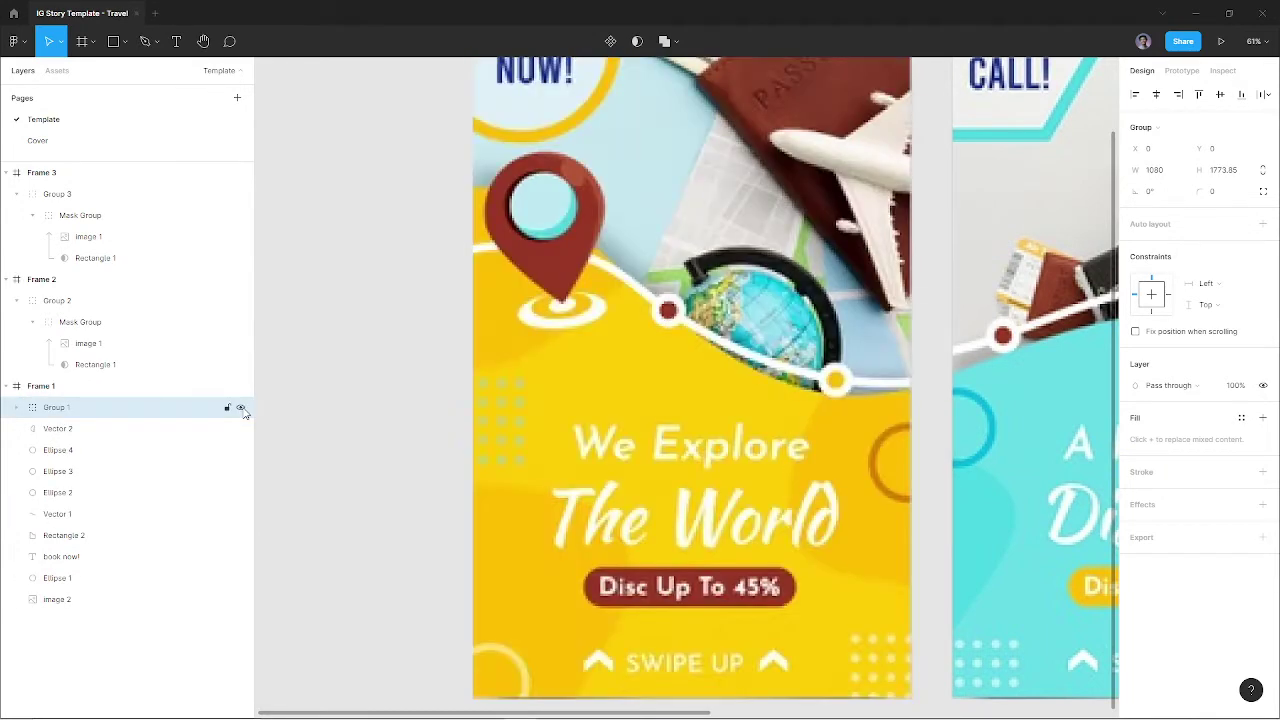
left_click(243, 411)
left_click(243, 411)
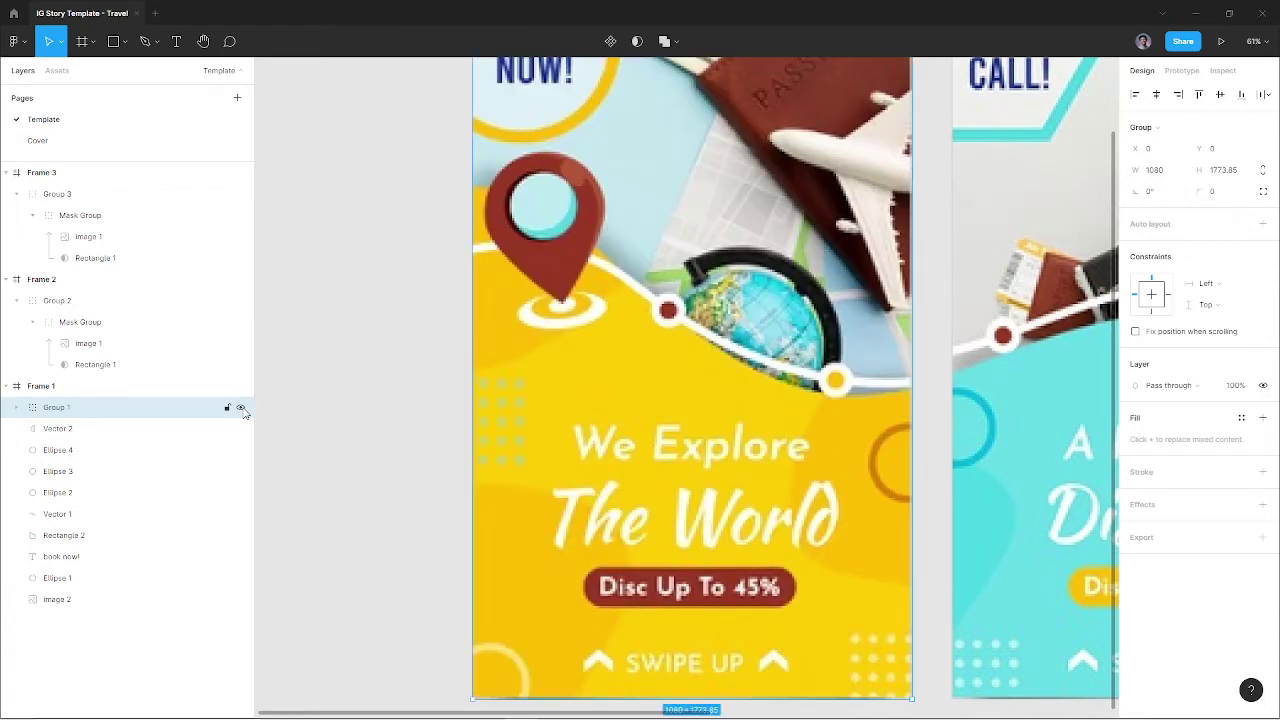
left_click(241, 409)
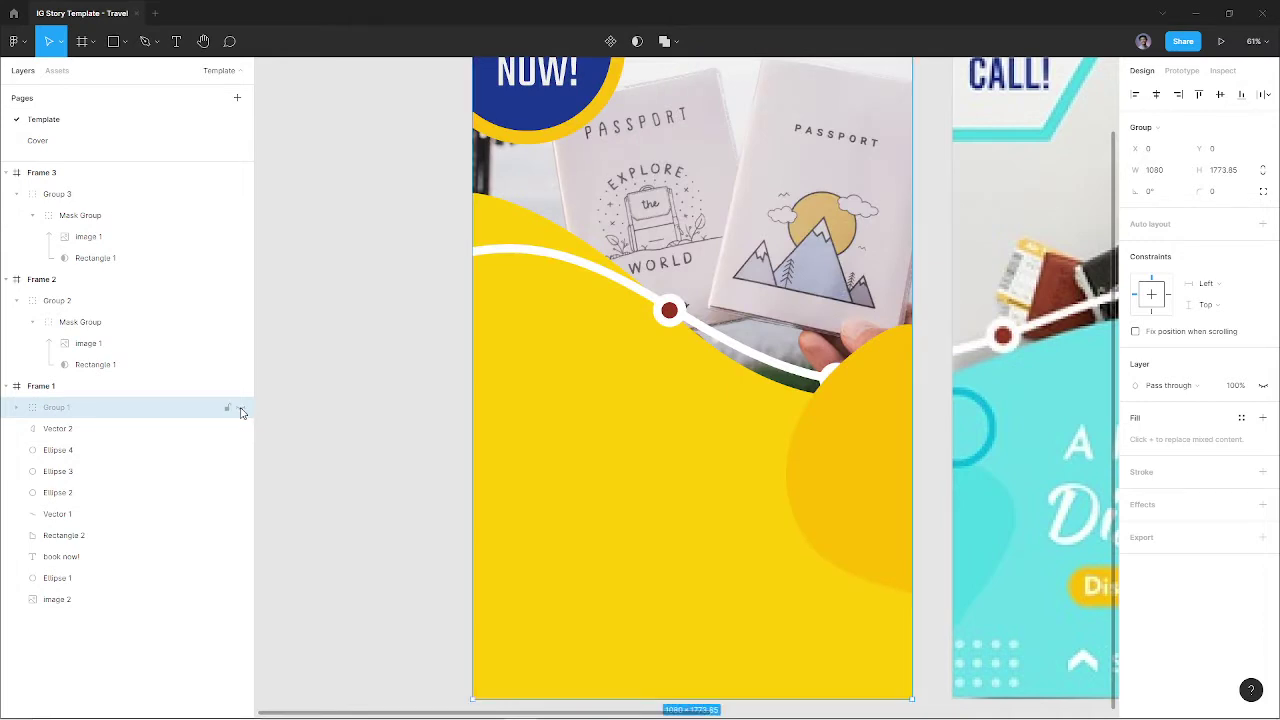
left_click(241, 409)
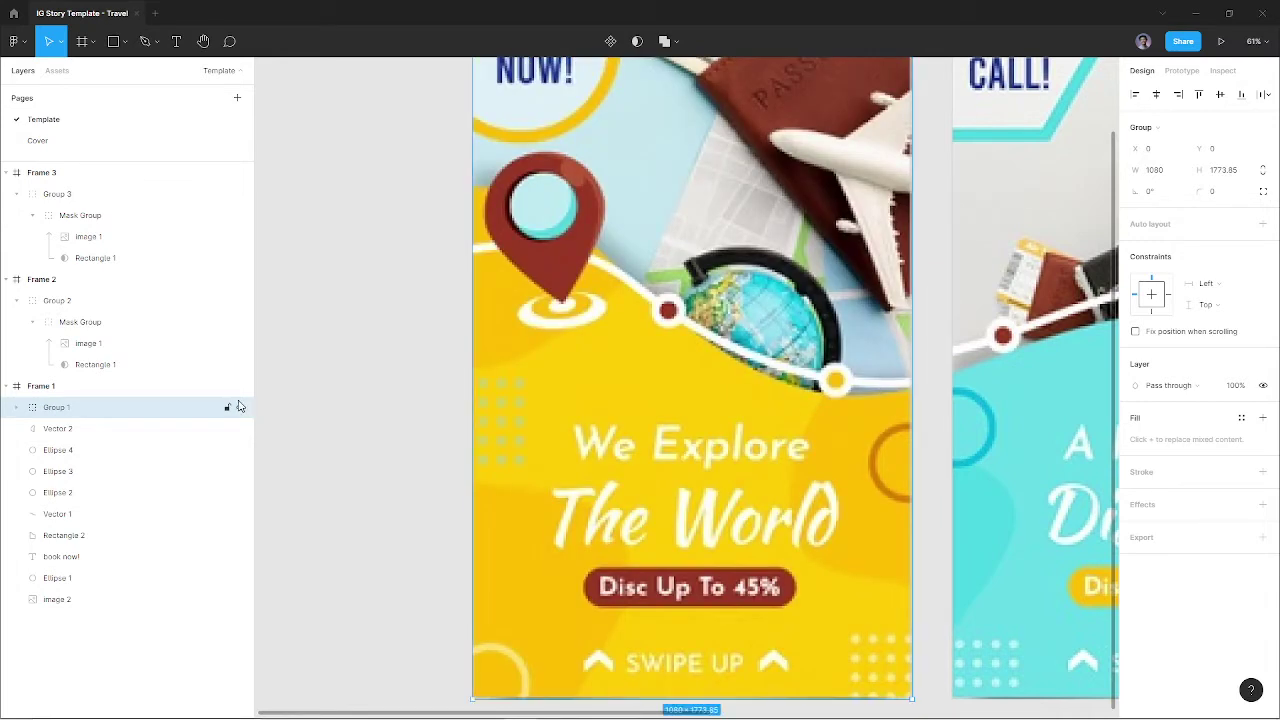
Draw a closed curved blob, Vector 3, around the location pin at Frame 1's upper-left
key("p")
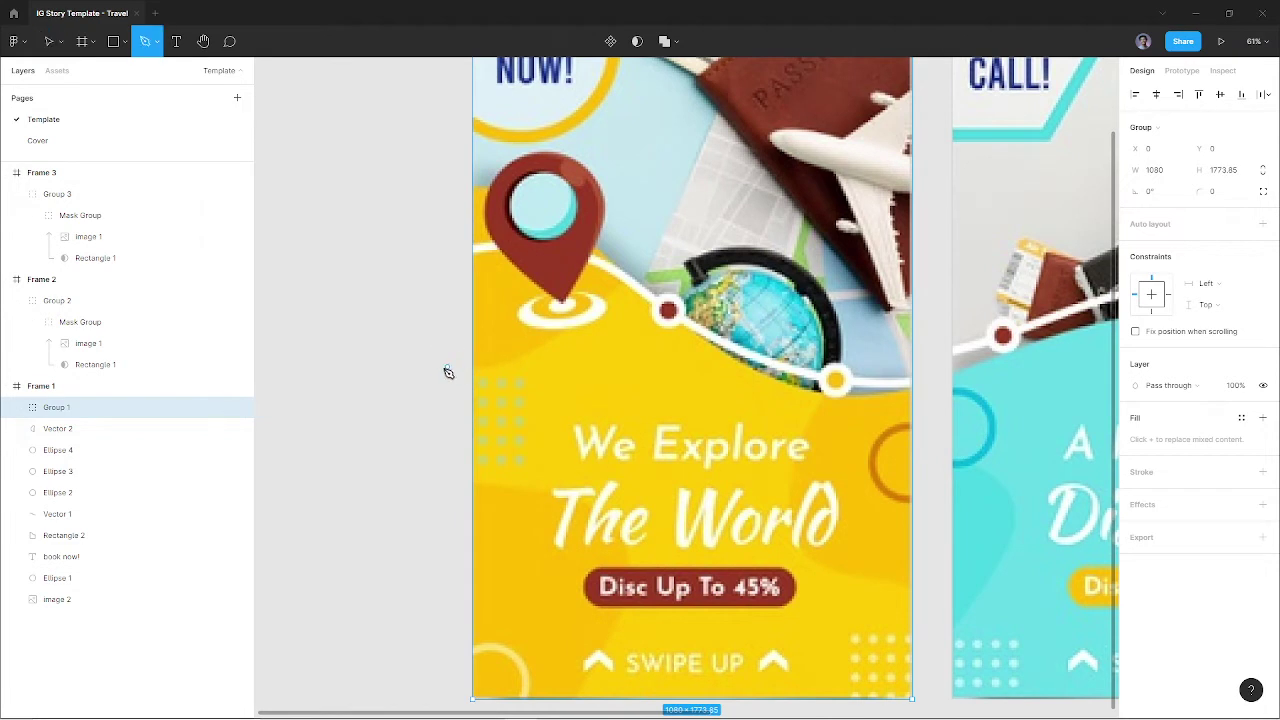
left_click(436, 370)
key("Escape")
left_click(657, 264)
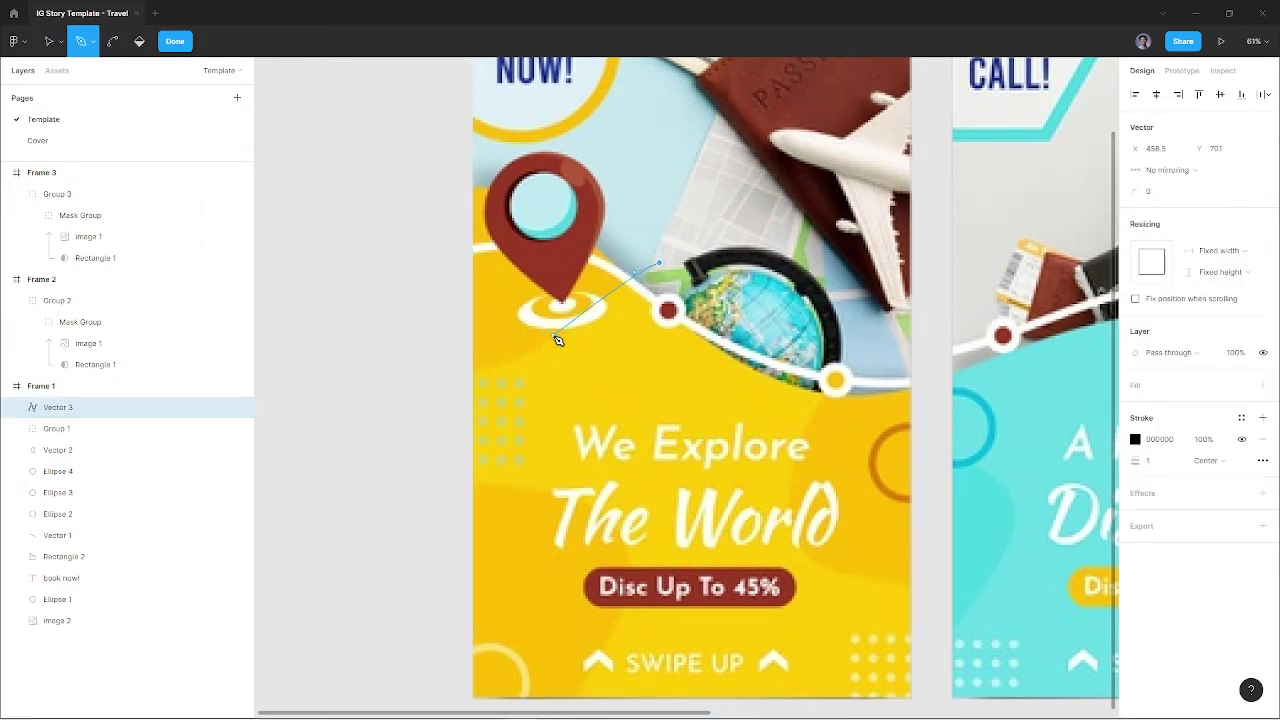
left_click_drag(454, 362, 368, 349)
left_click_drag(441, 160, 646, 253)
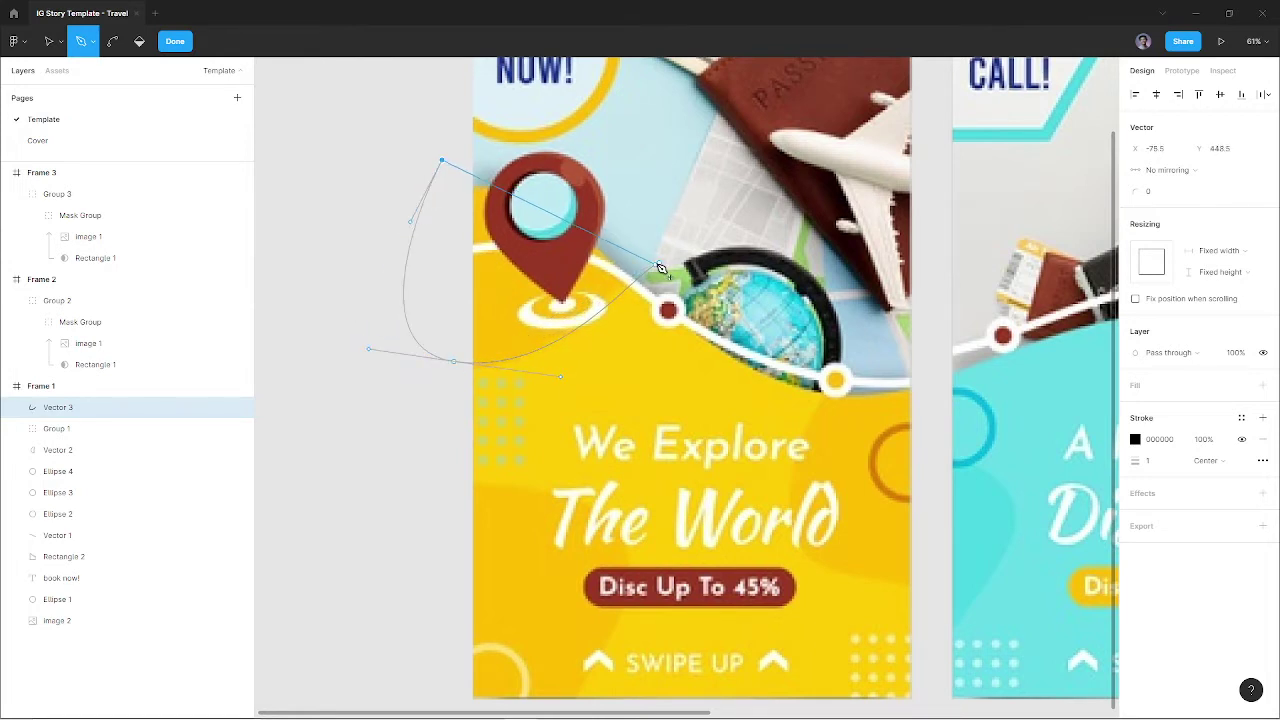
left_click(658, 262)
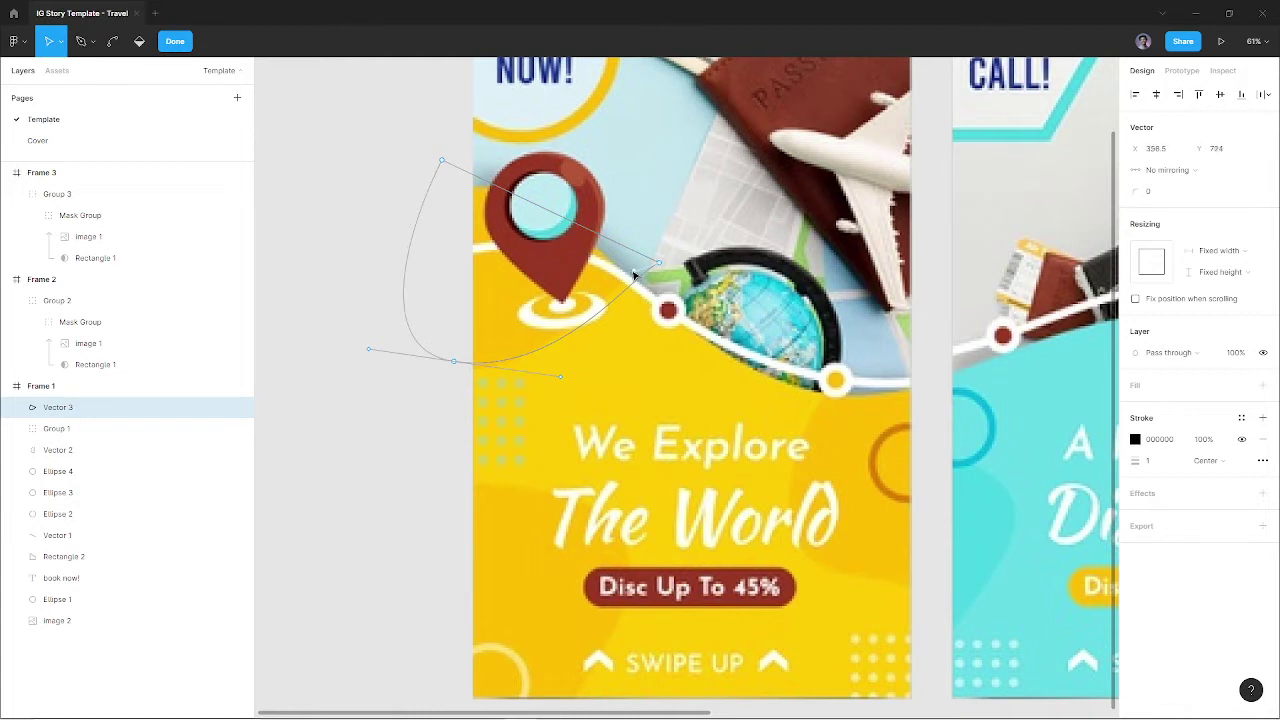
Remove Vector 3's outline and fill it with the wave's FEBD00 yellow
left_click(1262, 440)
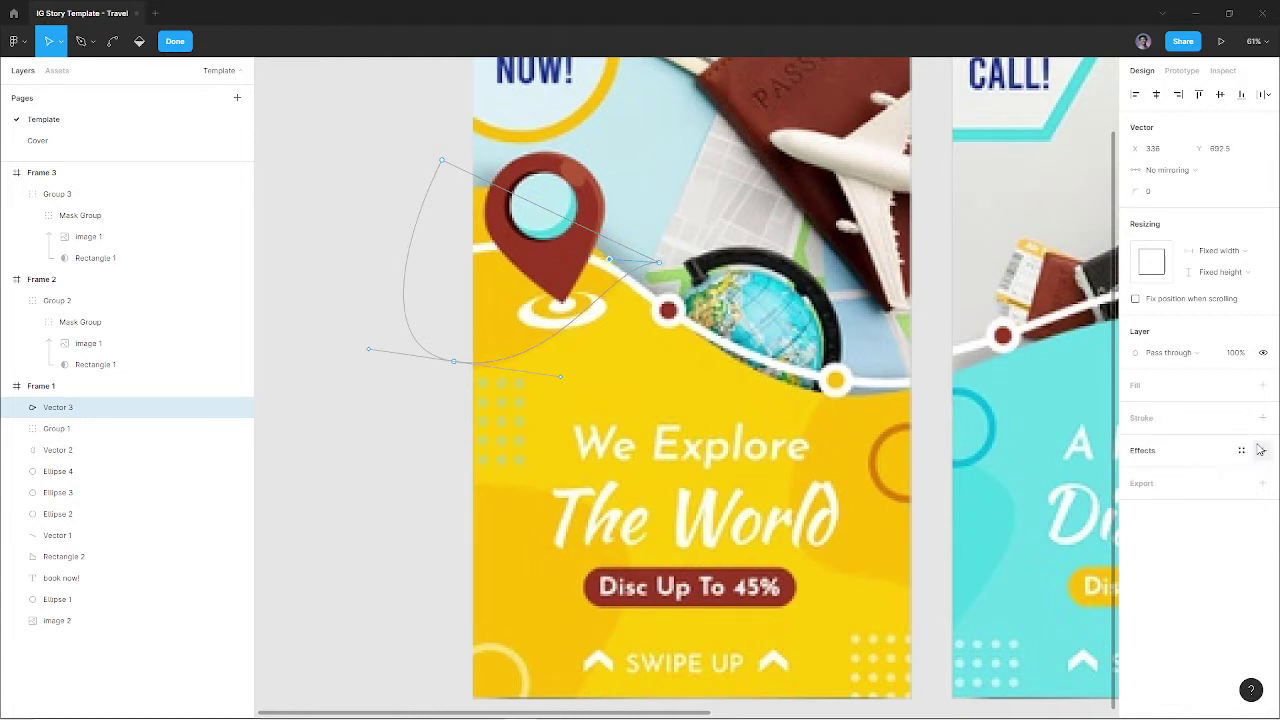
key("i")
left_click(840, 457)
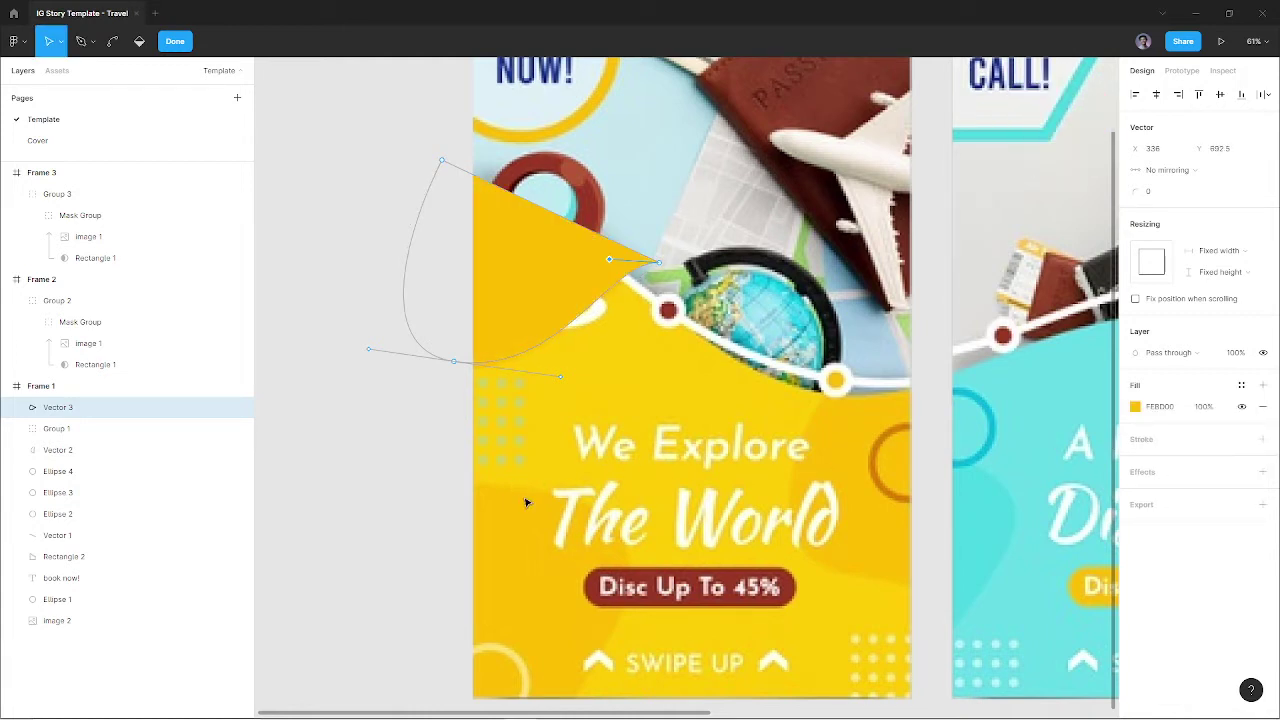
key("Escape")
Begin a new Pen path, Vector 4, lower in the frame
key("p")
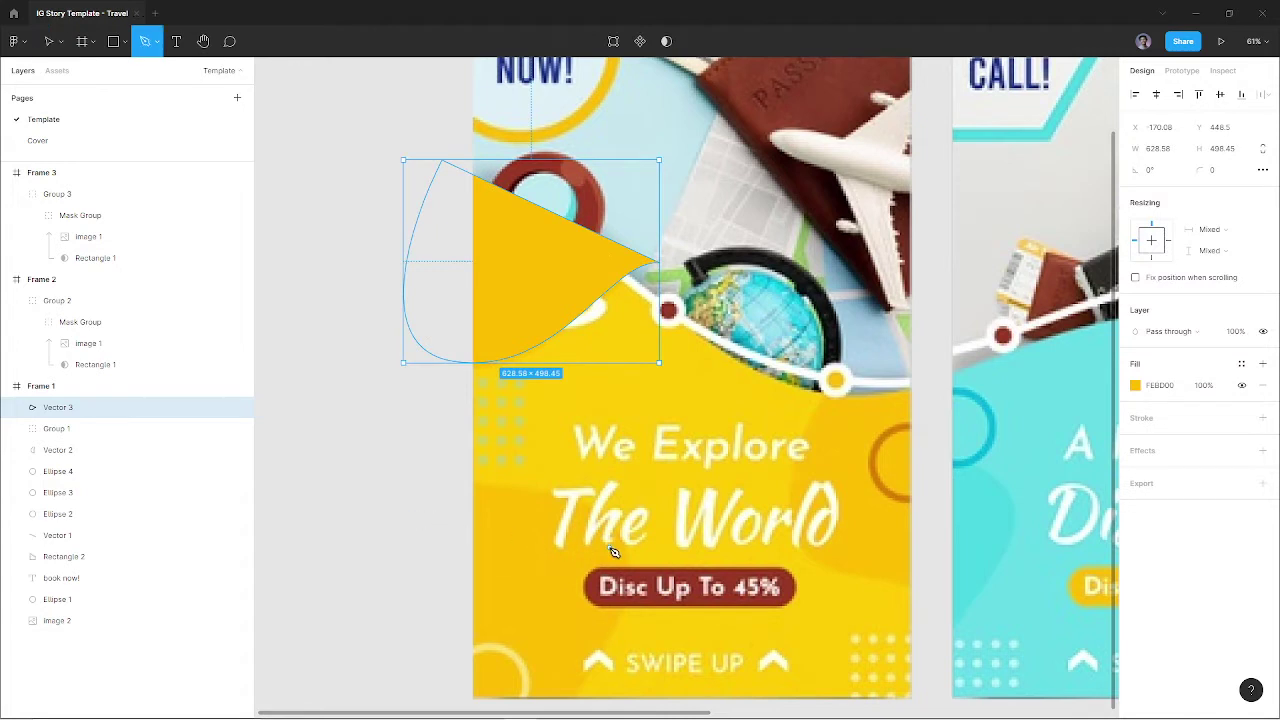
scroll(550, 538, "down", 1)
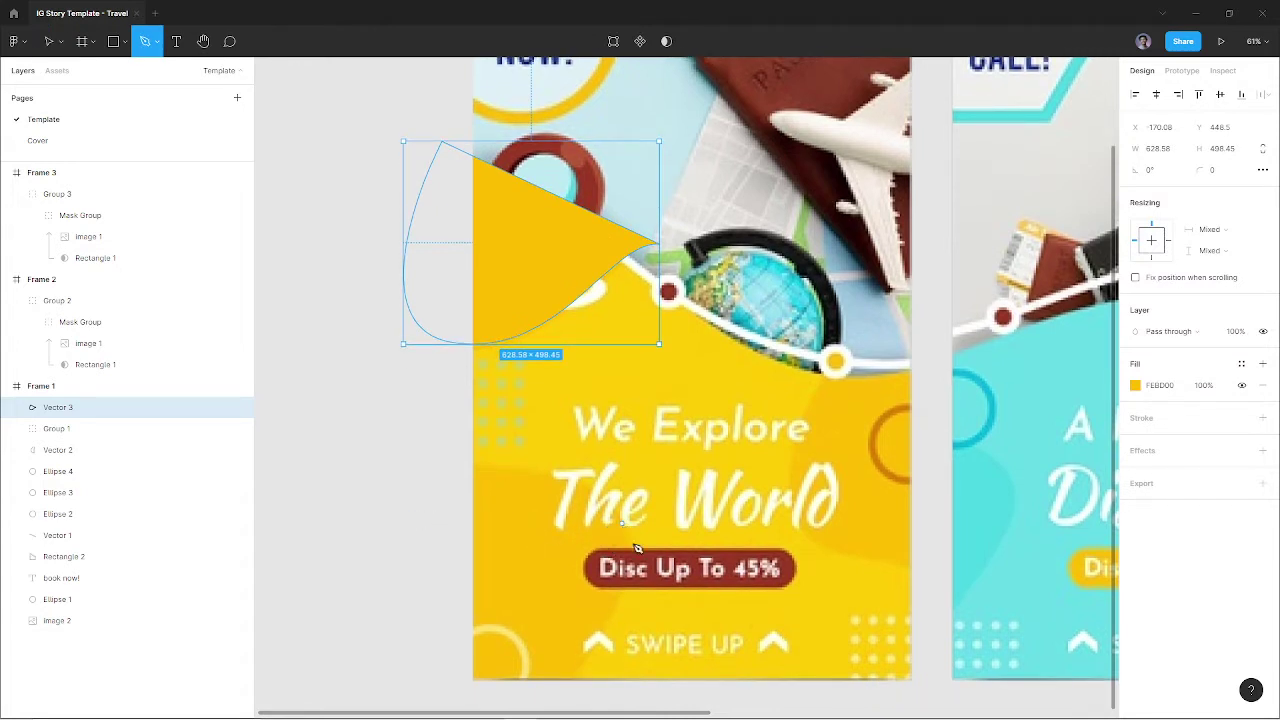
left_click_drag(622, 524, 648, 591)
Close Vector 4 as a blob over Frame 1's lower-left and round its start anchor
scroll(643, 594, "down", 5)
left_click_drag(556, 562, 538, 605)
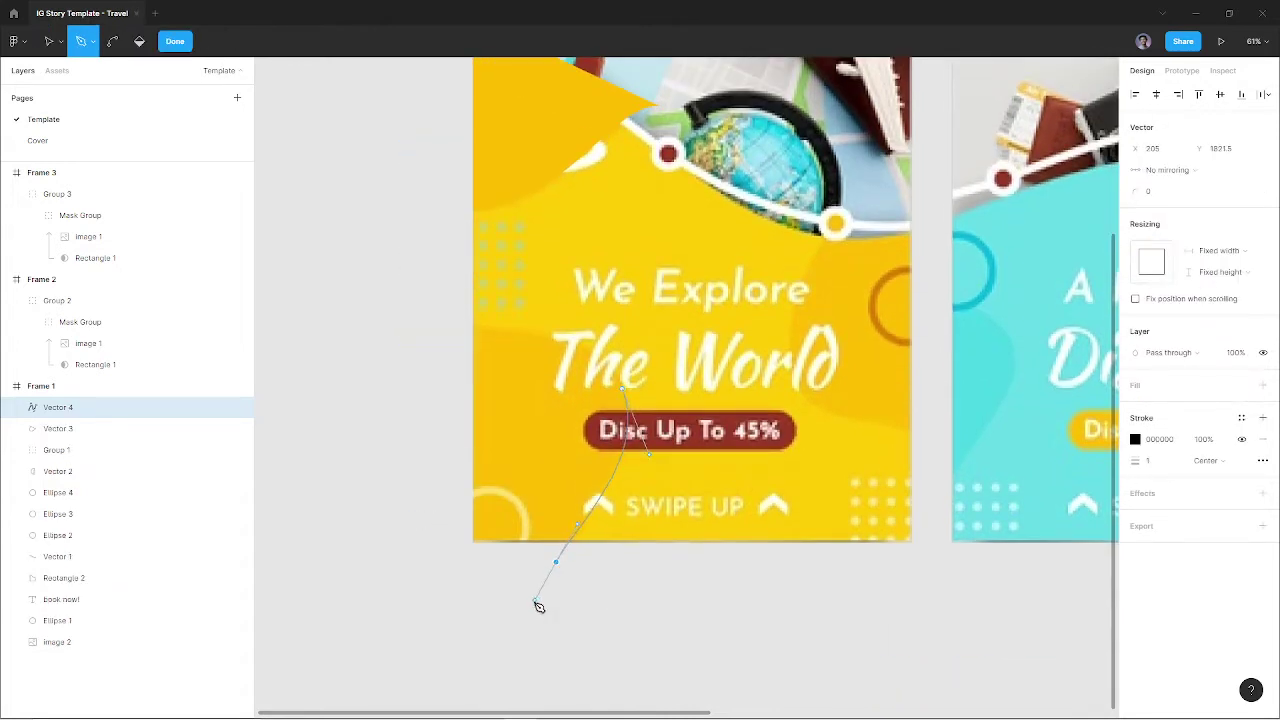
left_click(428, 562)
left_click(456, 326)
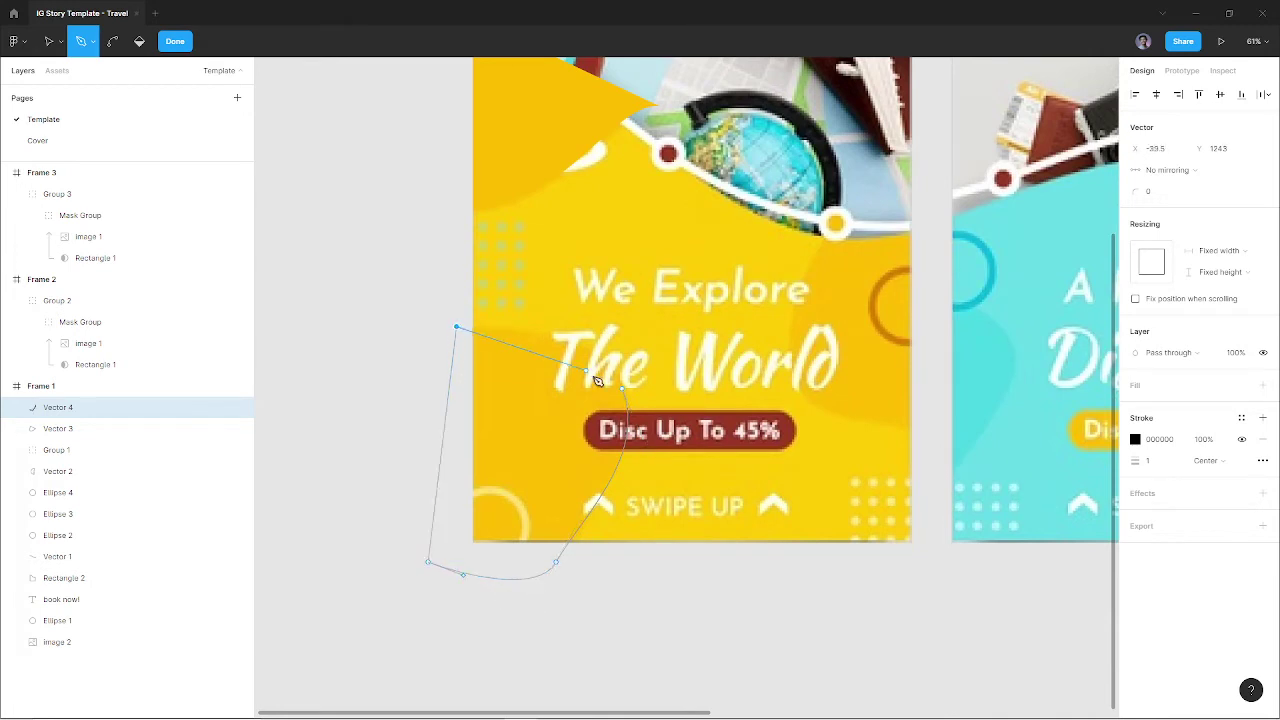
left_click_drag(622, 388, 663, 474)
left_click(115, 45)
left_click_drag(622, 390, 653, 460)
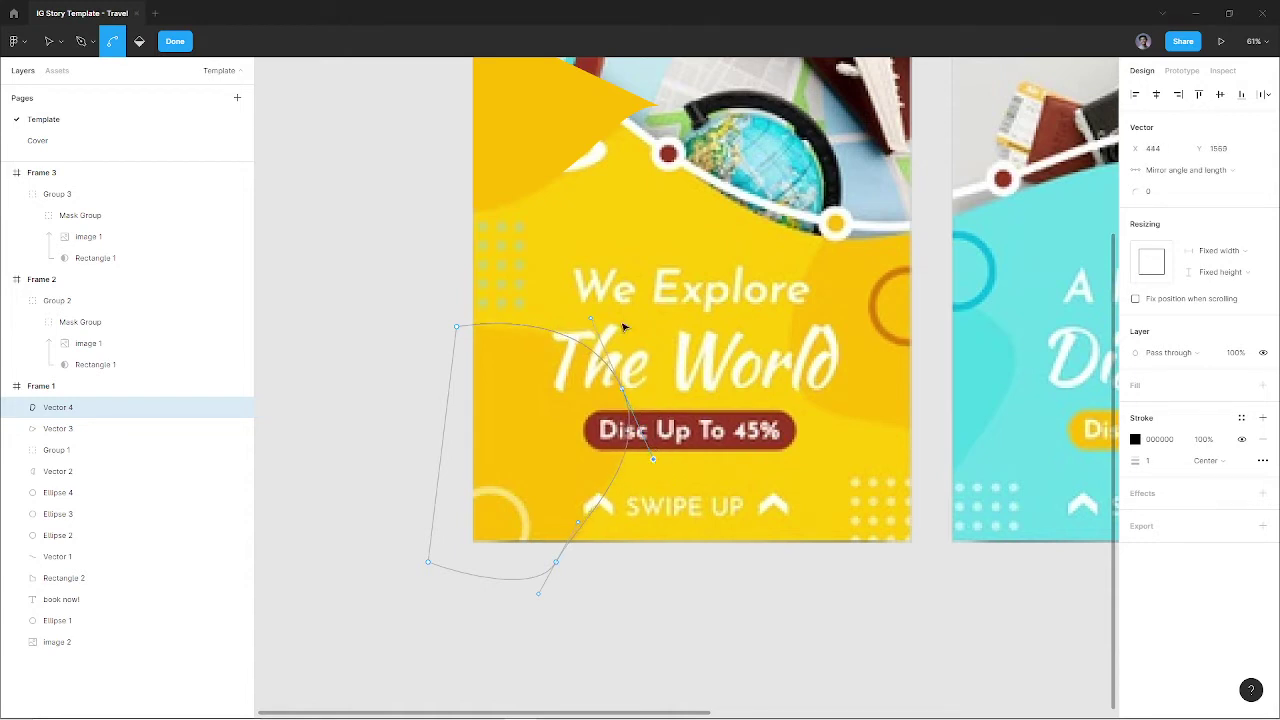
Give Vector 4 a solid FEBD00 yellow fill with no outline
key("i")
left_click(540, 158)
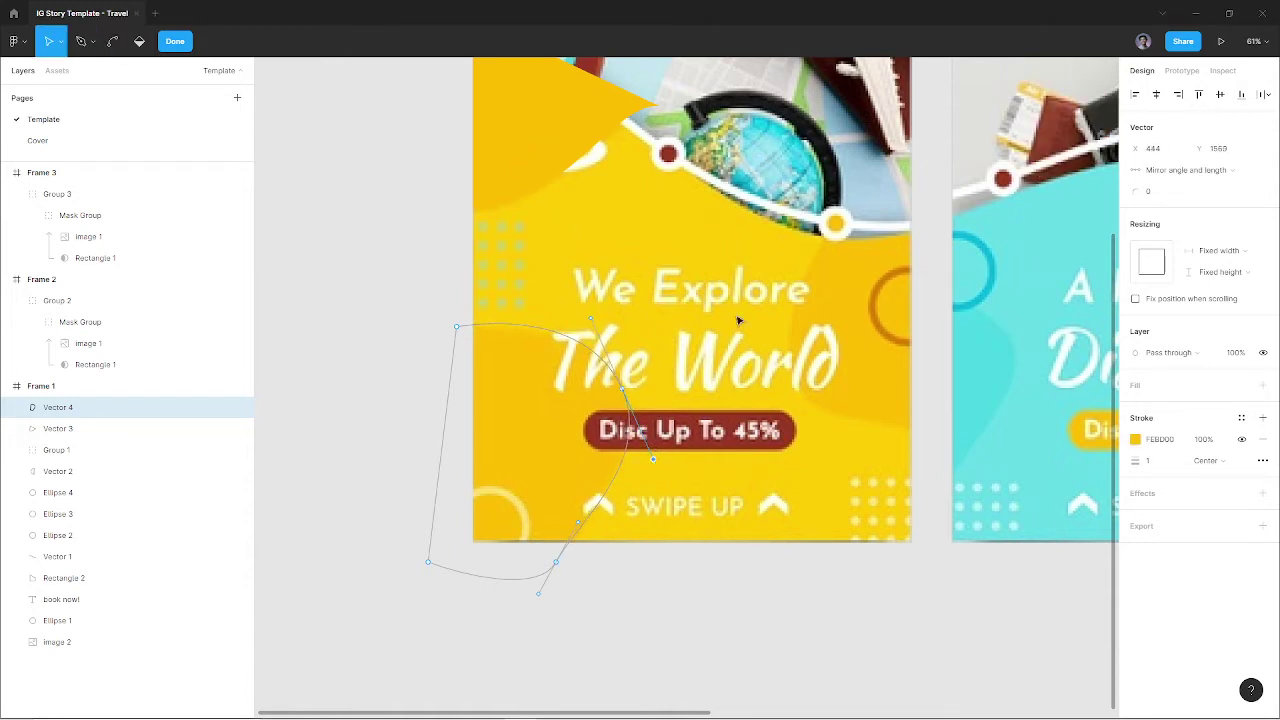
left_click(1262, 439)
left_click(1262, 385)
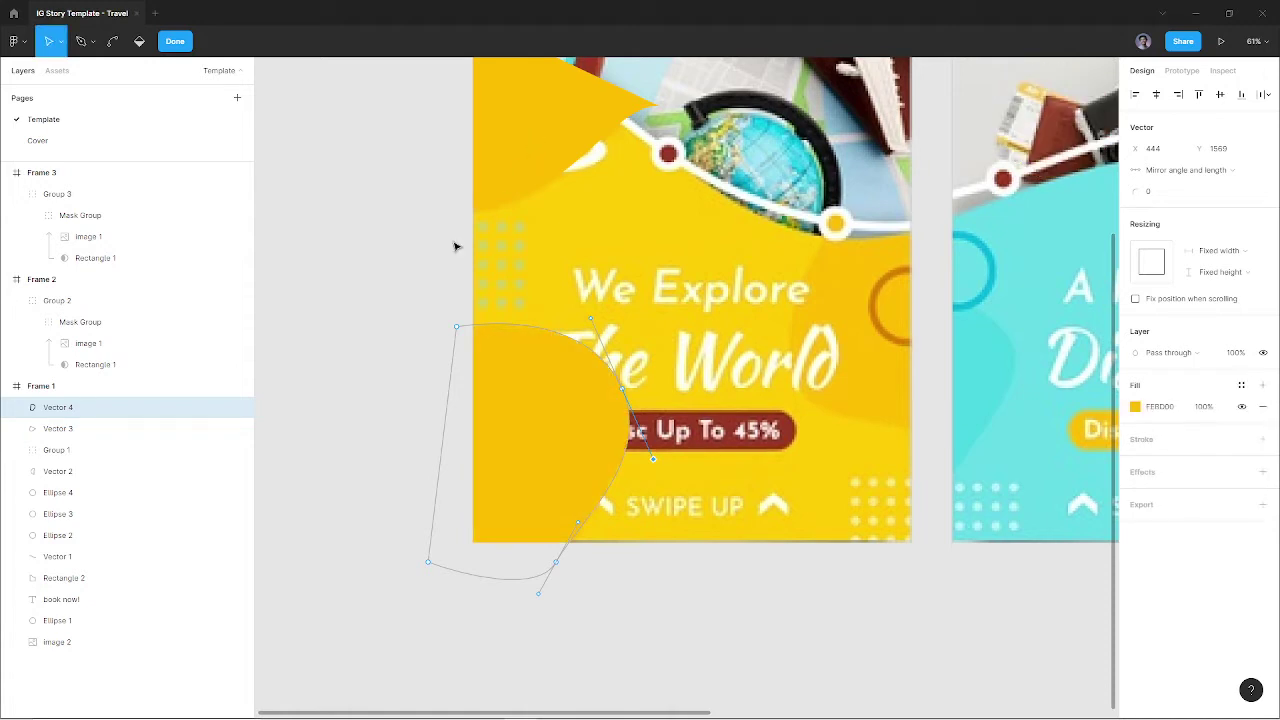
scroll(440, 390, "up", 3)
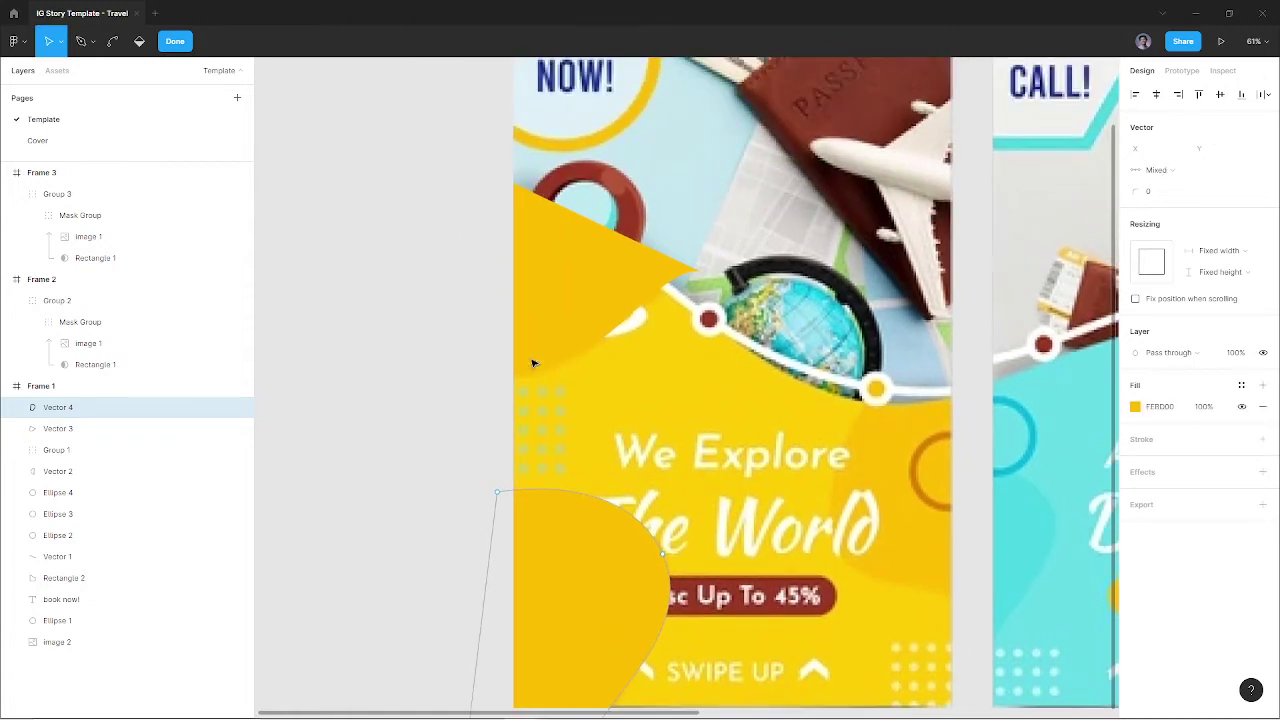
Move Group 1 to the top of Frame 1 and leave it hidden
left_click(115, 452)
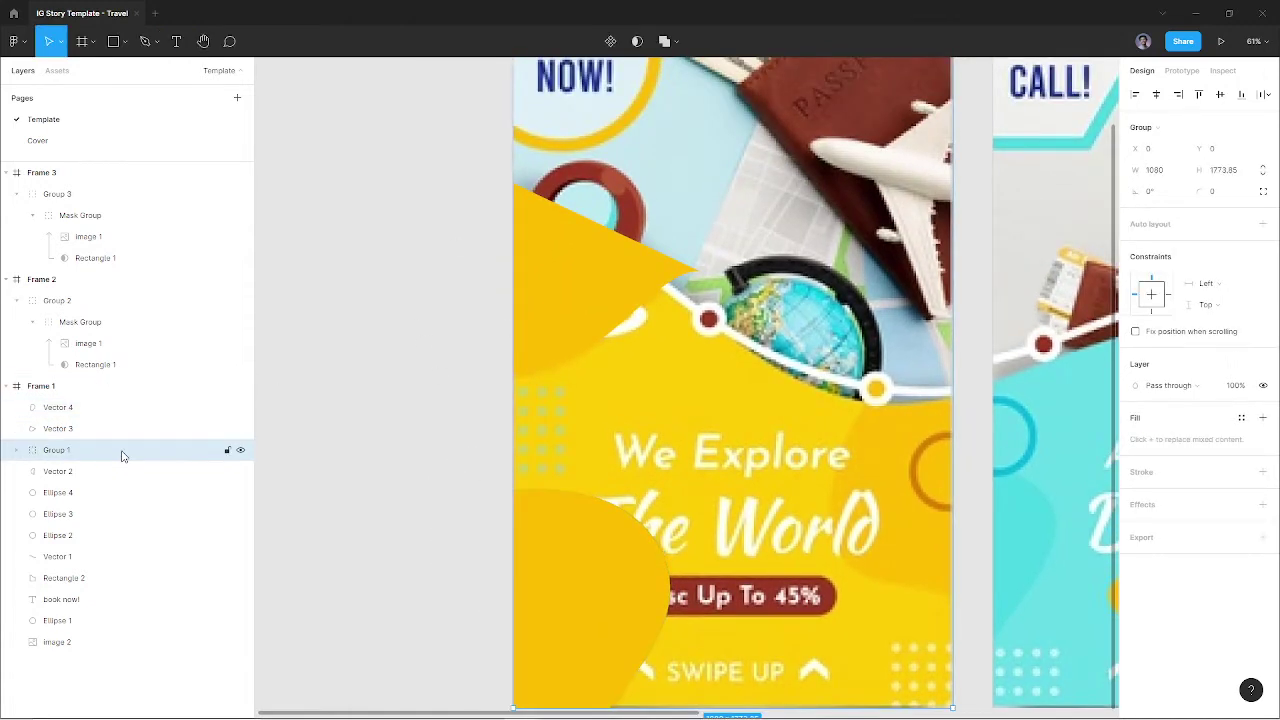
left_click_drag(120, 410, 121, 408)
left_click(240, 408)
left_click(240, 408)
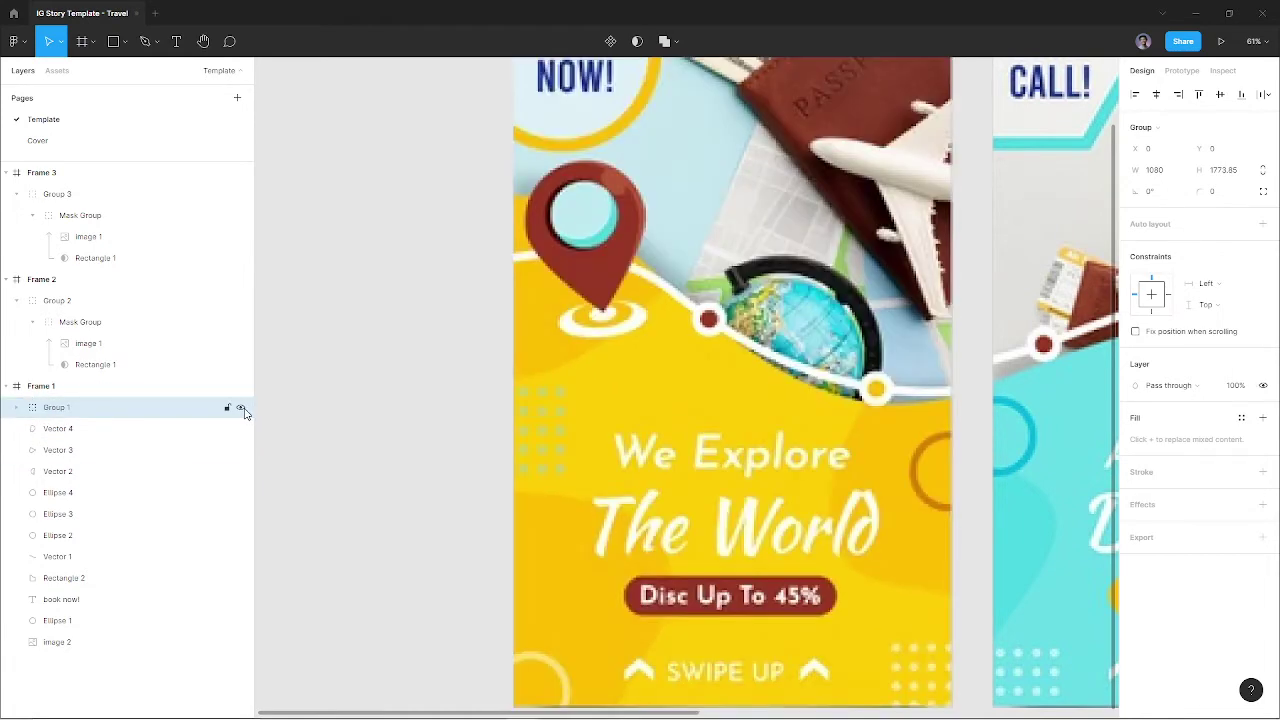
left_click(240, 408)
left_click(240, 408)
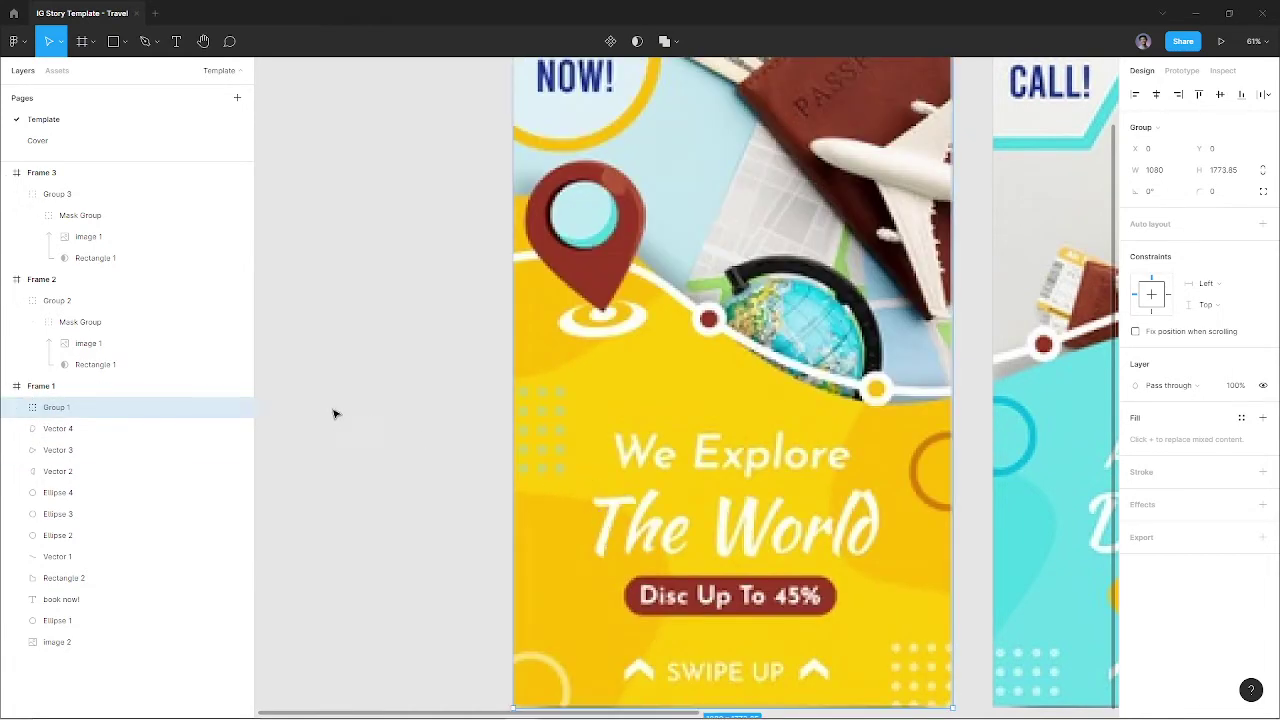
left_click(240, 408)
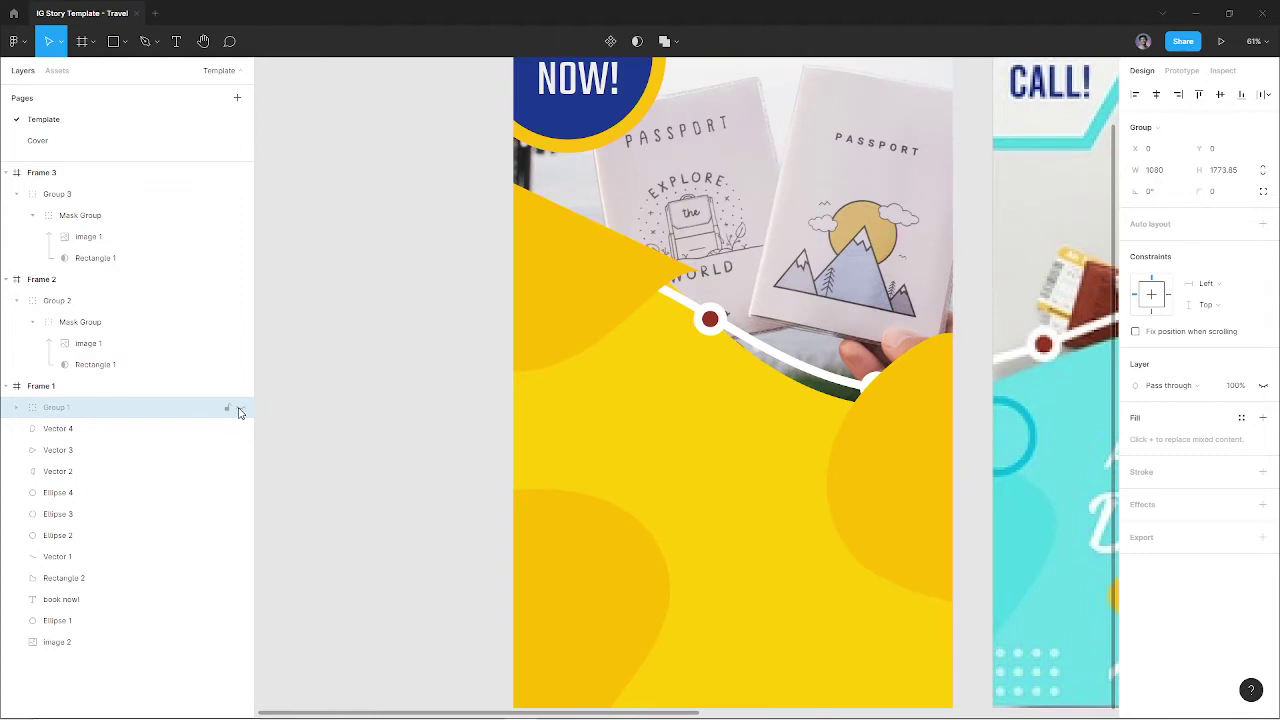
left_click(240, 408)
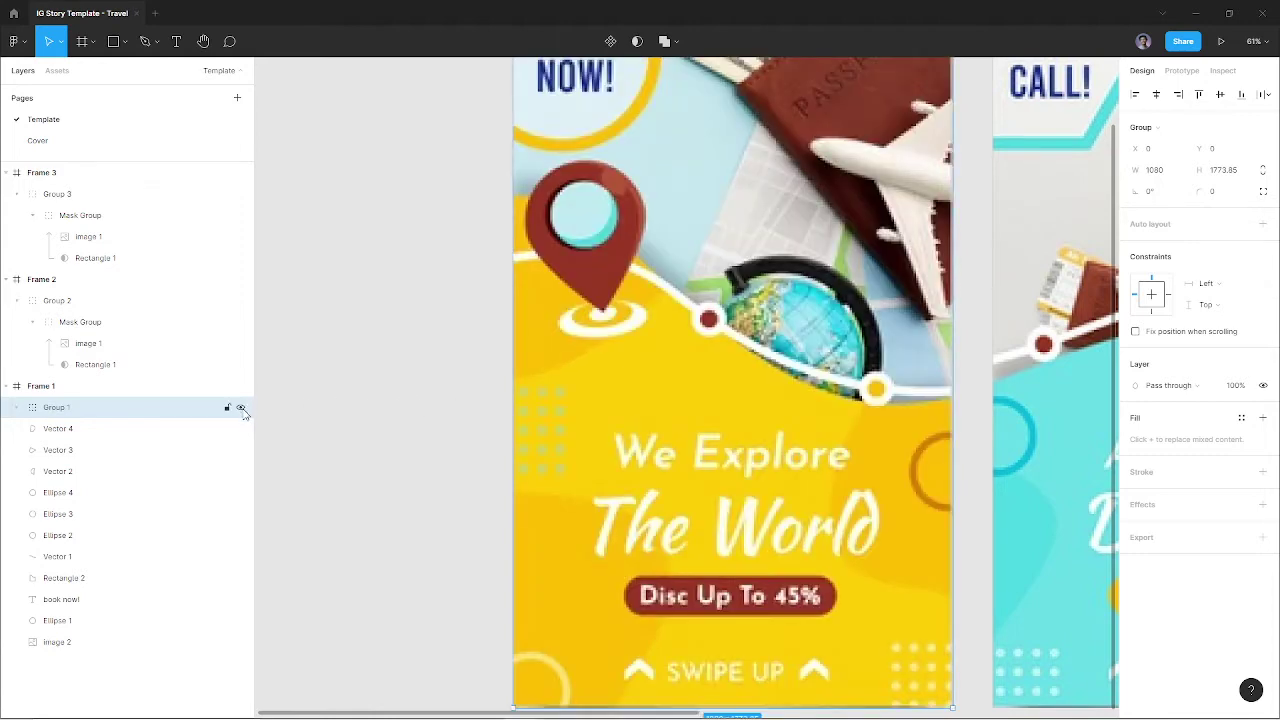
left_click(240, 408)
Select Vectors 3, 4 and 2 and group them as Group 4
left_click(574, 309)
scroll(596, 395, "down", 1)
scroll(596, 395, "down", 2)
left_click(591, 449, "shift")
left_click(904, 392, "shift")
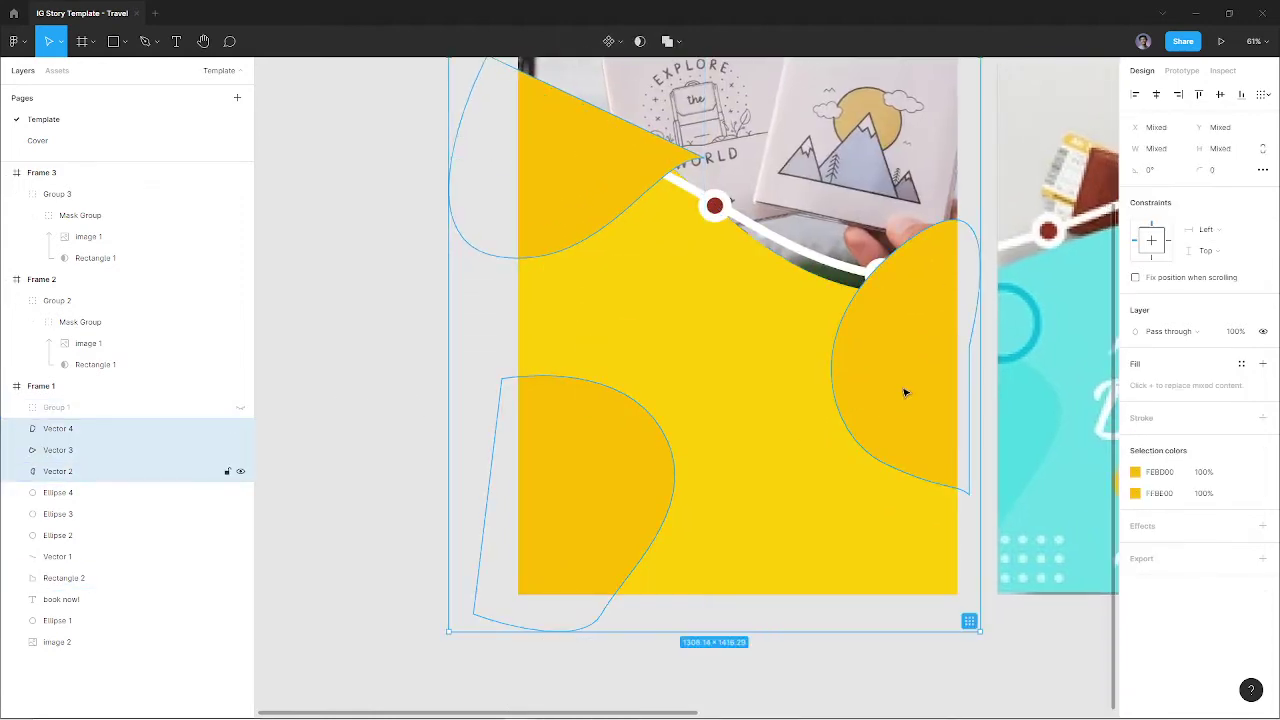
key("ctrl+g")
mouse_move(130, 535)
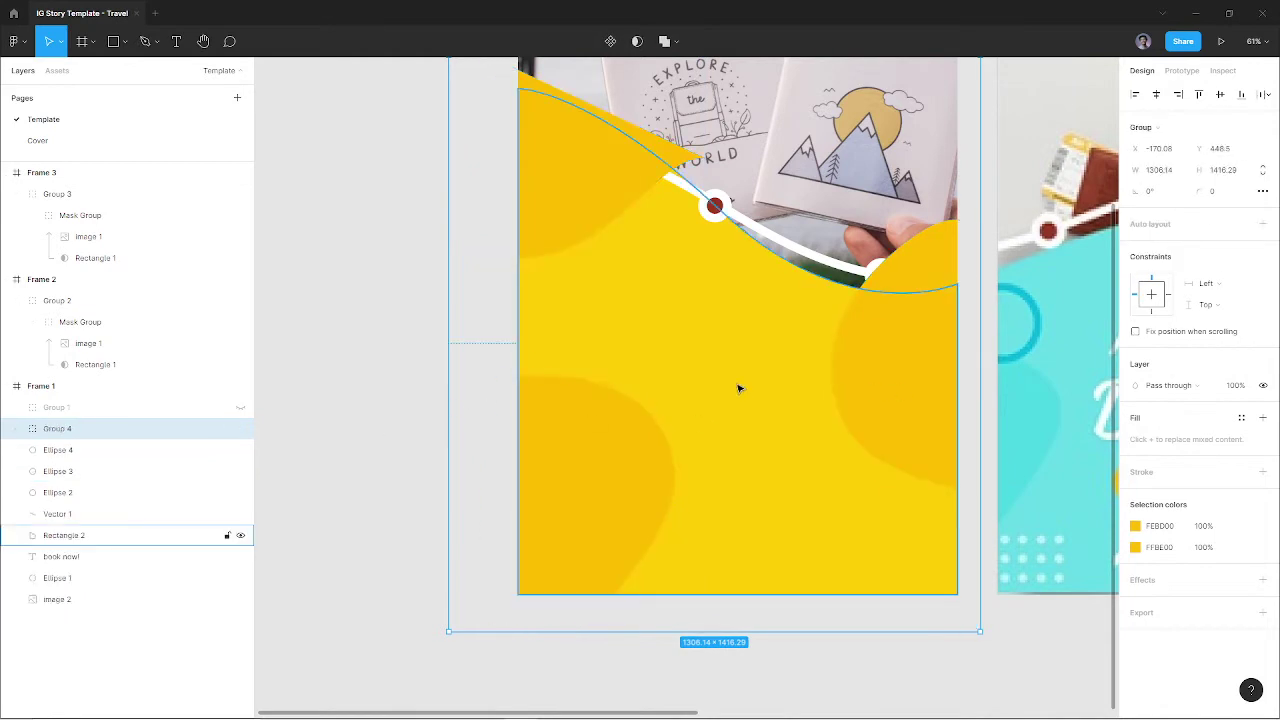
left_click(741, 388)
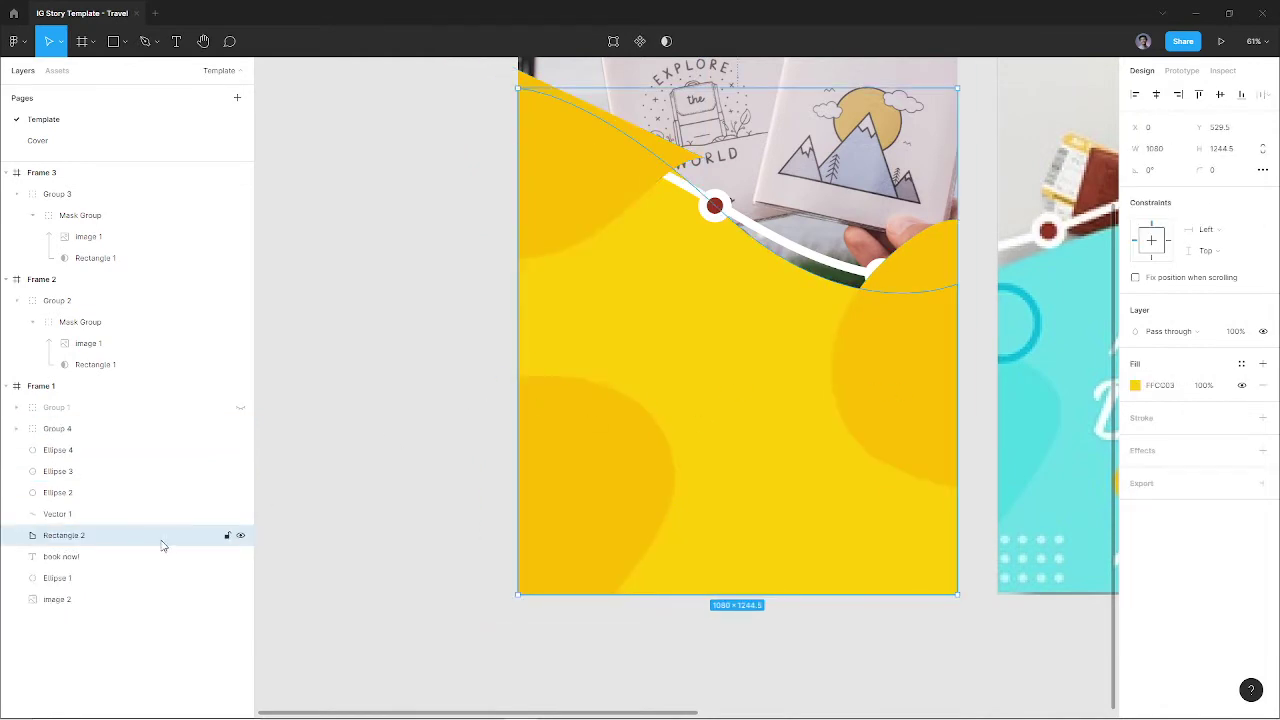
Duplicate Rectangle 2 as Rectangle 3 above Group 4 and select both
left_click_drag(150, 542, 150, 425)
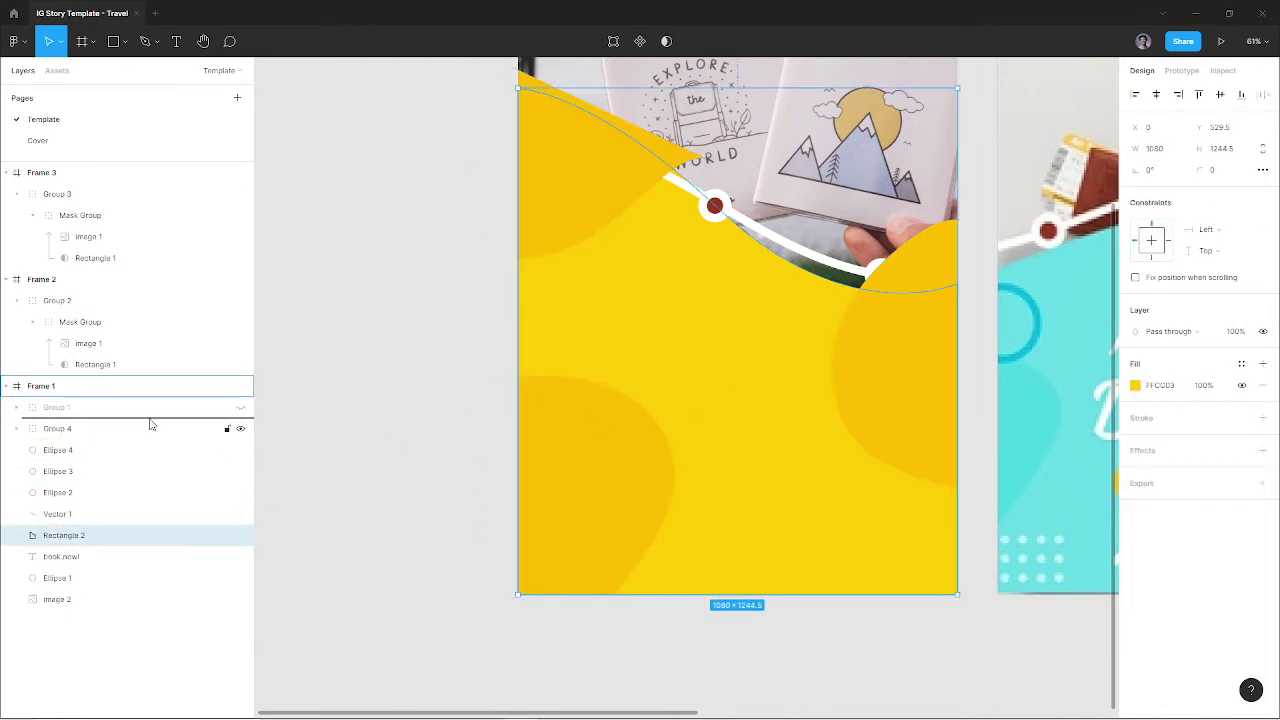
left_click(143, 449, "shift")
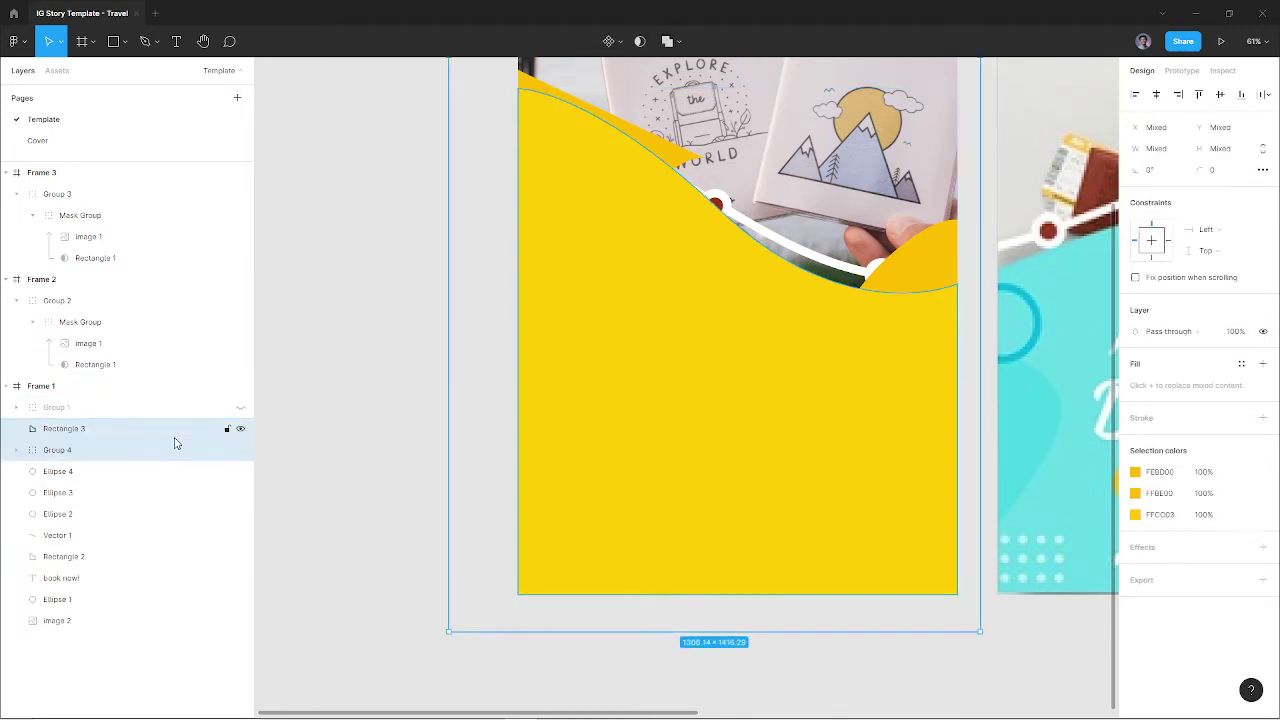
right_click(746, 387)
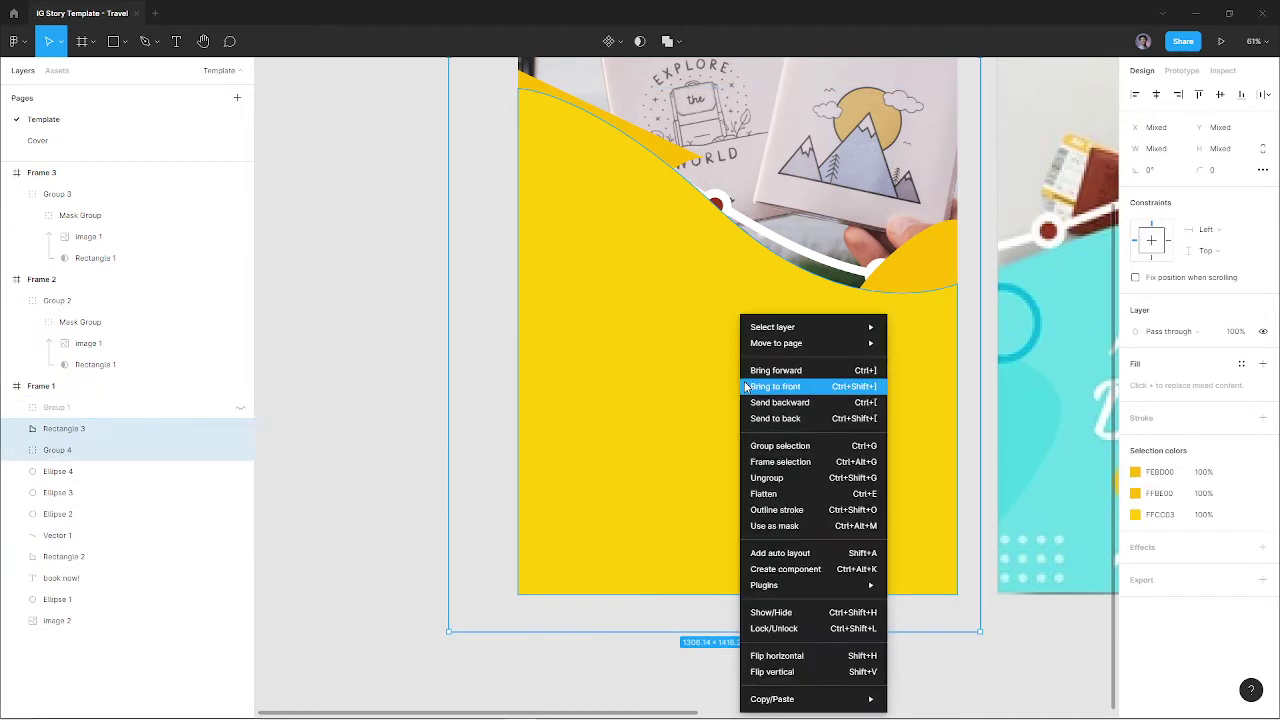
left_click(775, 419)
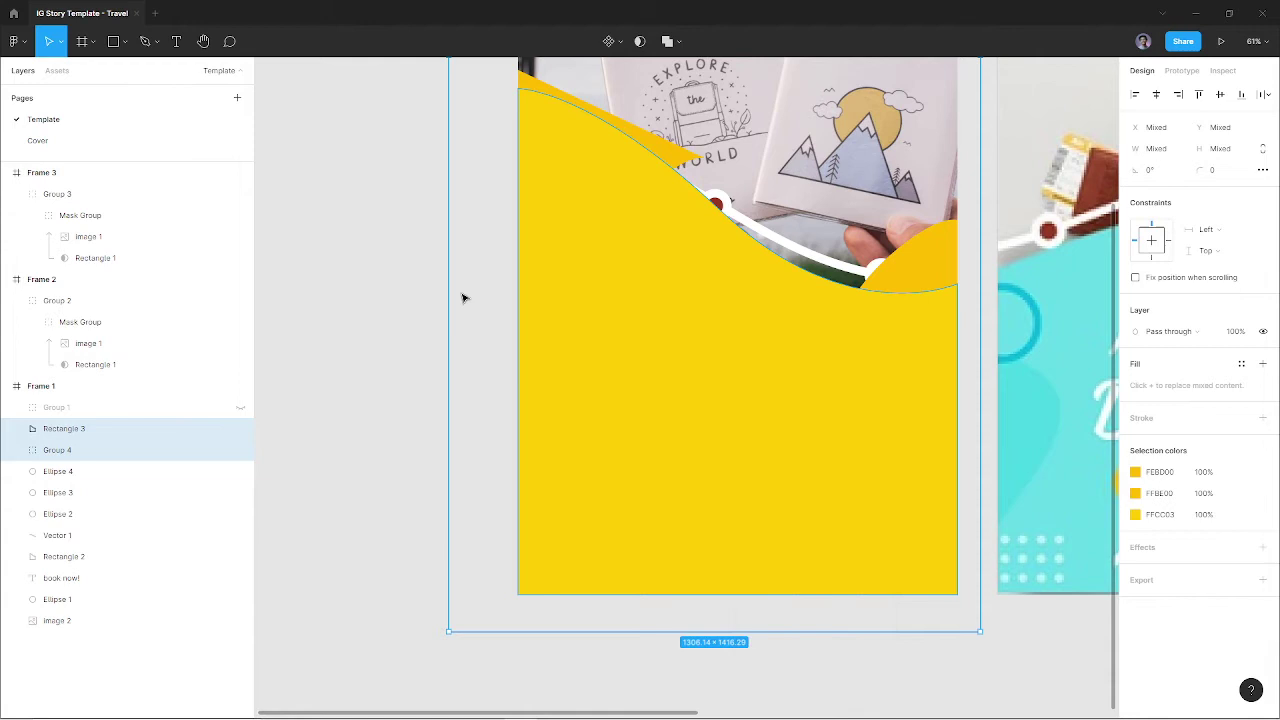
Try the Subtract and Exclude boolean operations, undoing each one
left_click(14, 41)
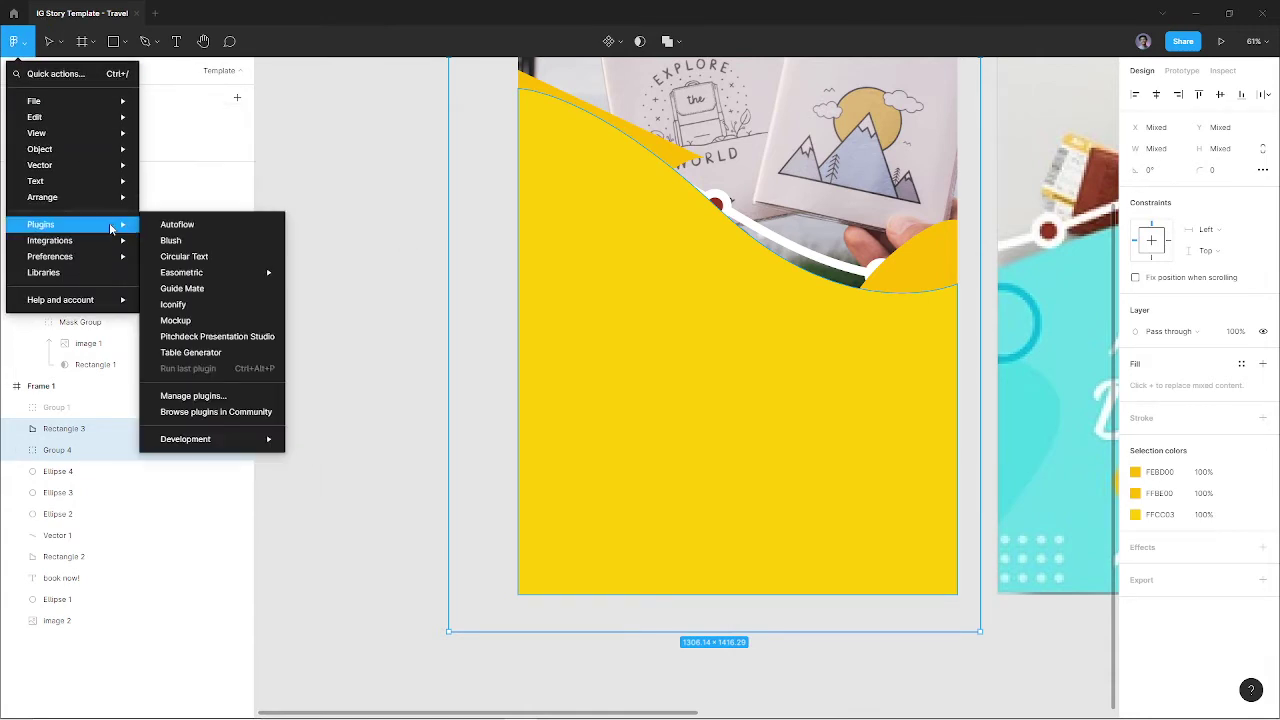
mouse_move(190, 542)
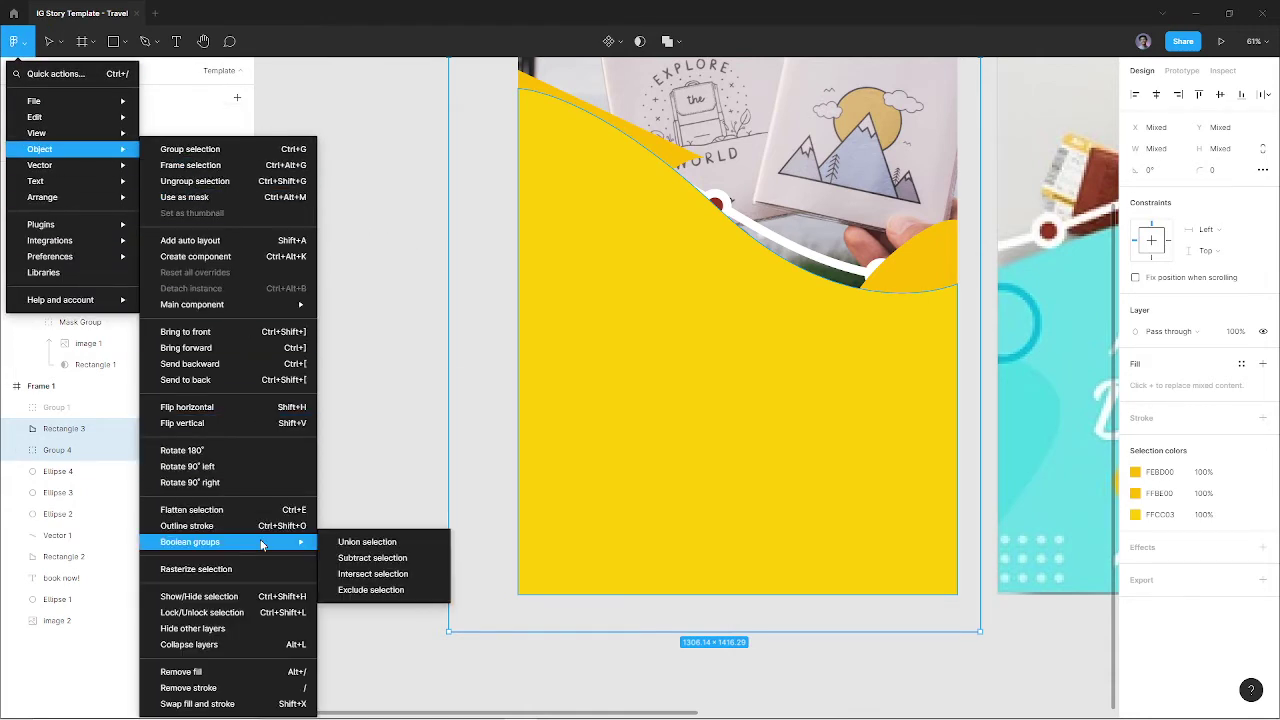
left_click(360, 558)
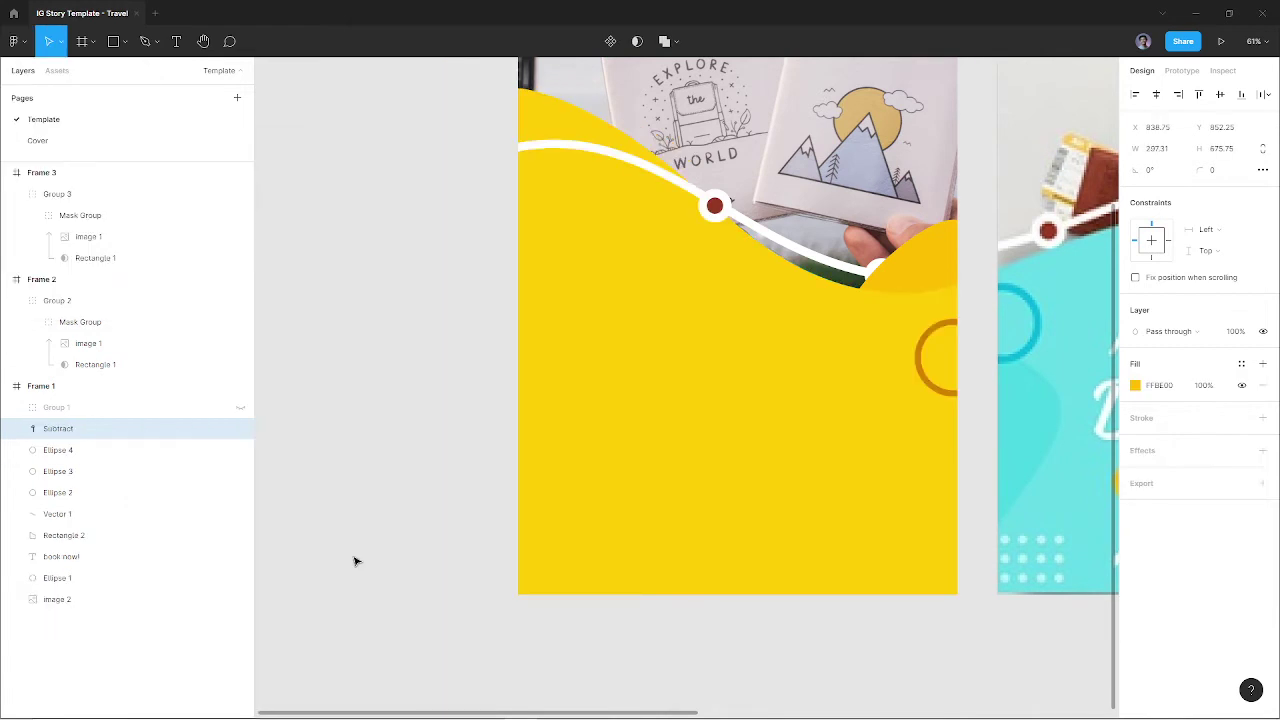
key("ctrl+z")
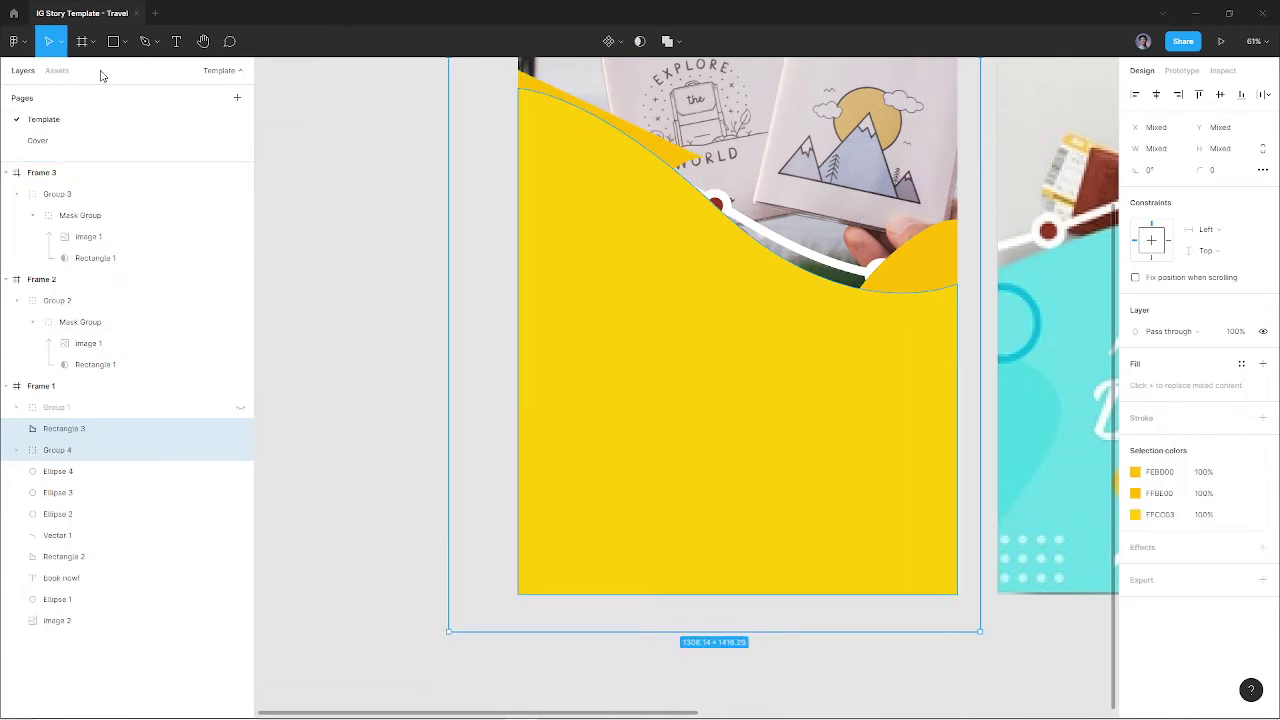
left_click(16, 41)
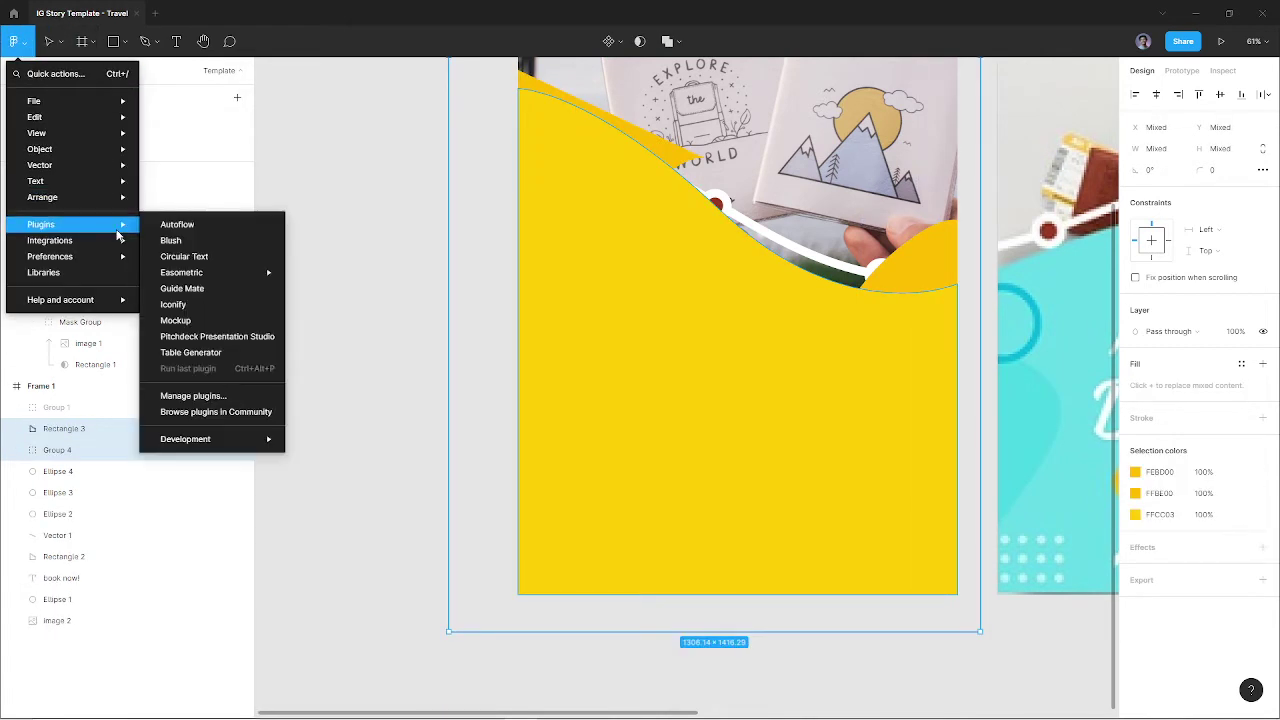
mouse_move(72, 149)
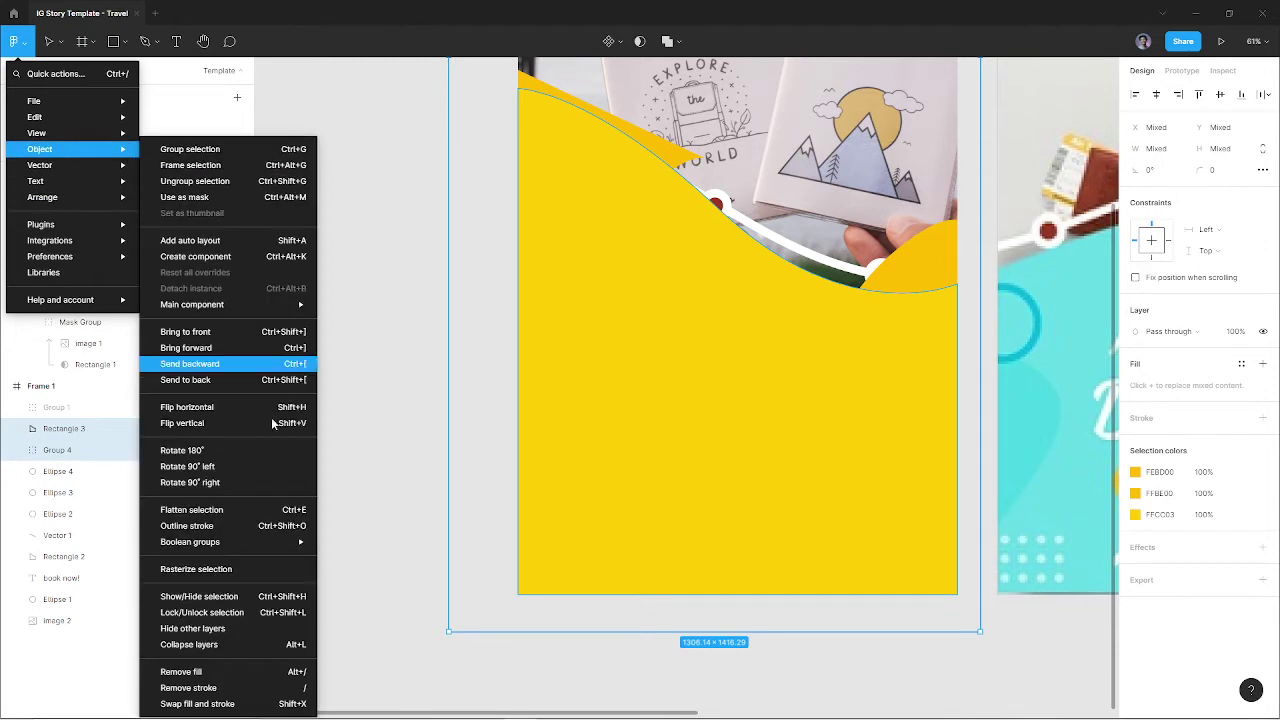
mouse_move(190, 542)
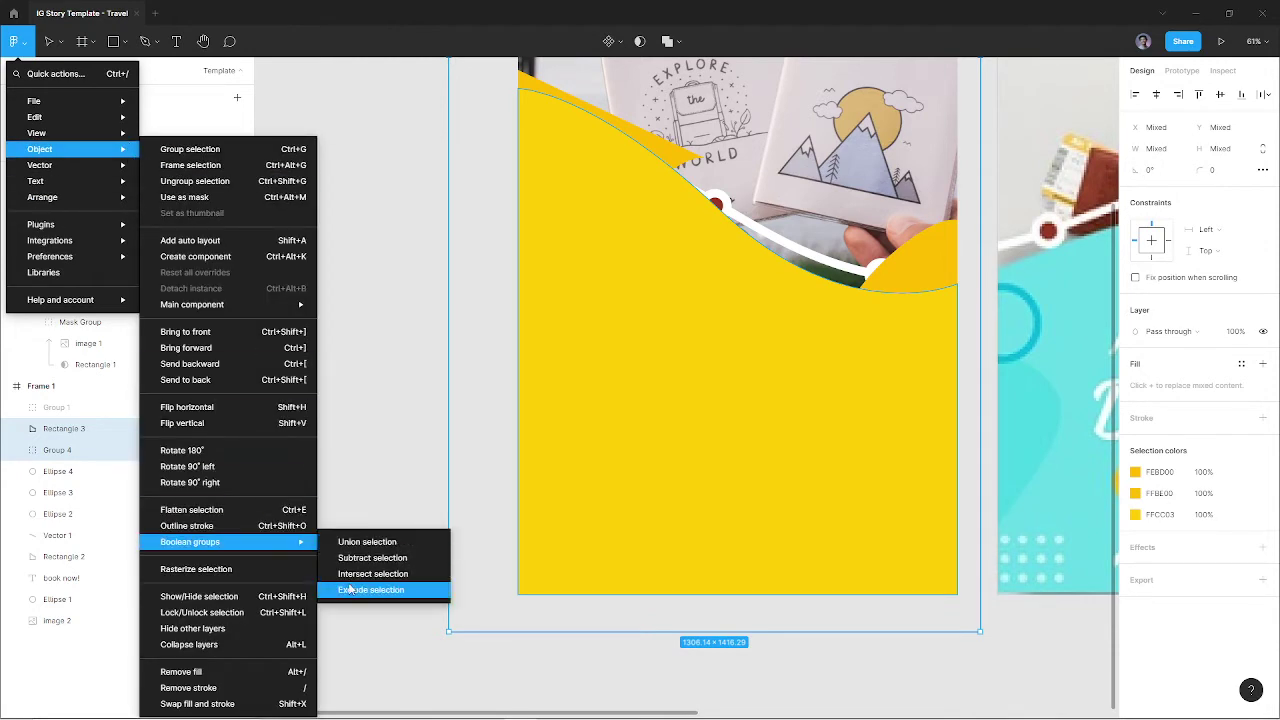
left_click(350, 589)
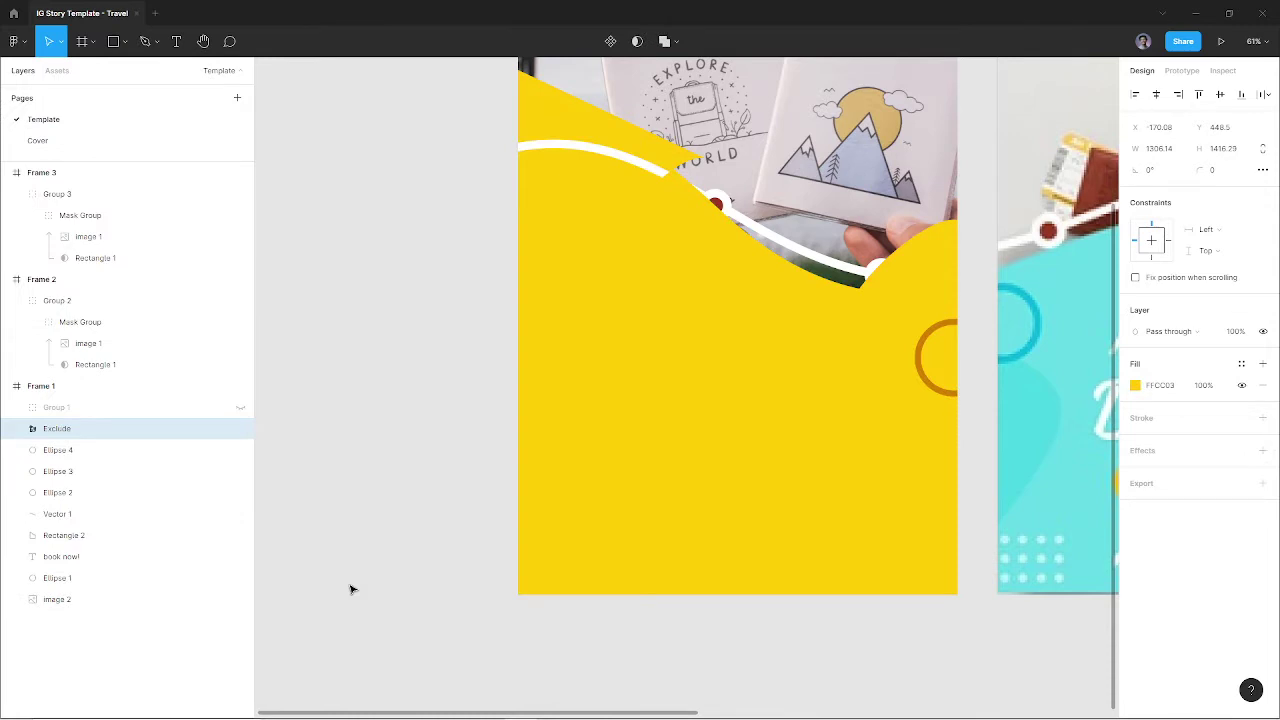
key("ctrl+z")
Move Rectangle 3 and Group 4 out of Frame 1, then try Intersect and undo it
left_click_drag(552, 338, 551, 315)
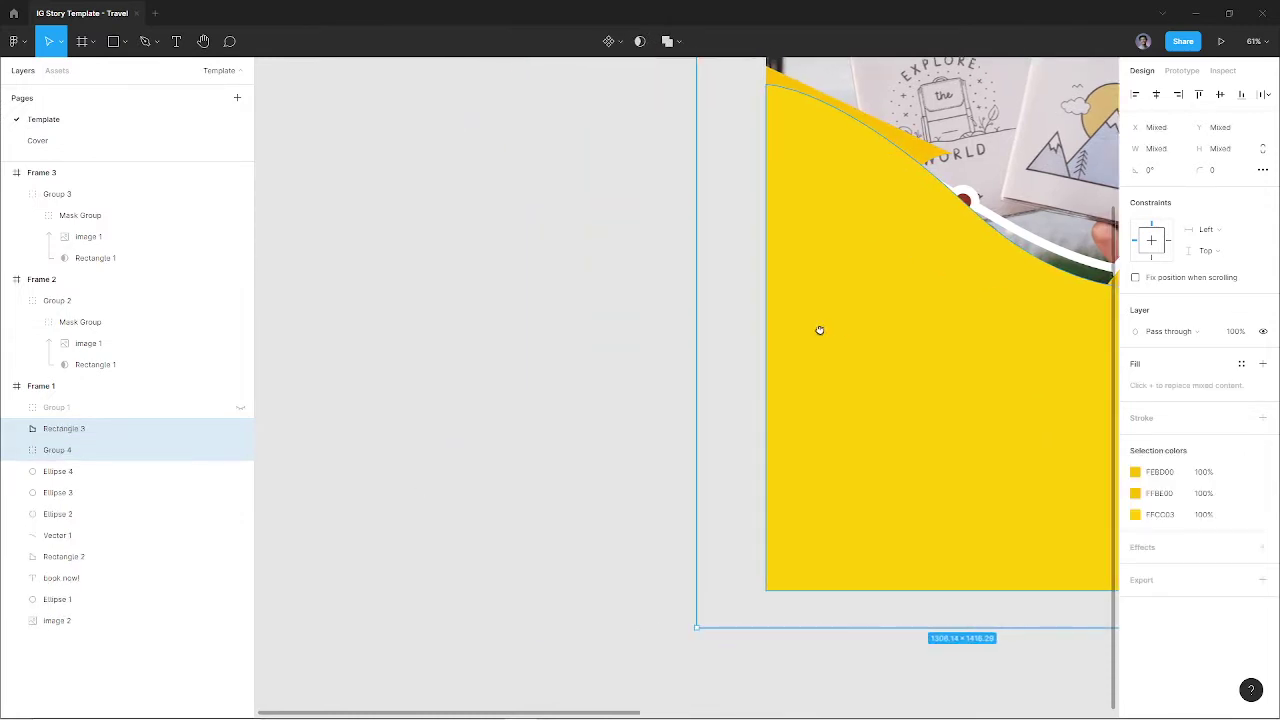
scroll(555, 318, "left", 1)
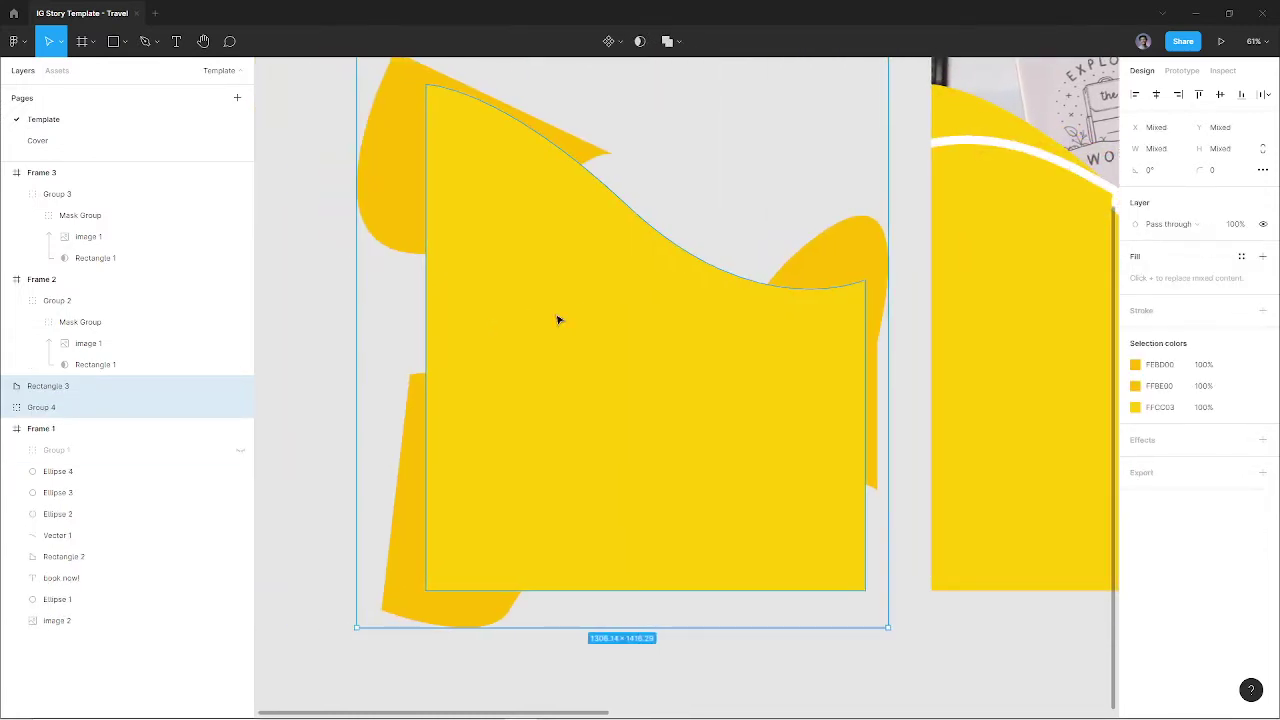
left_click(14, 41)
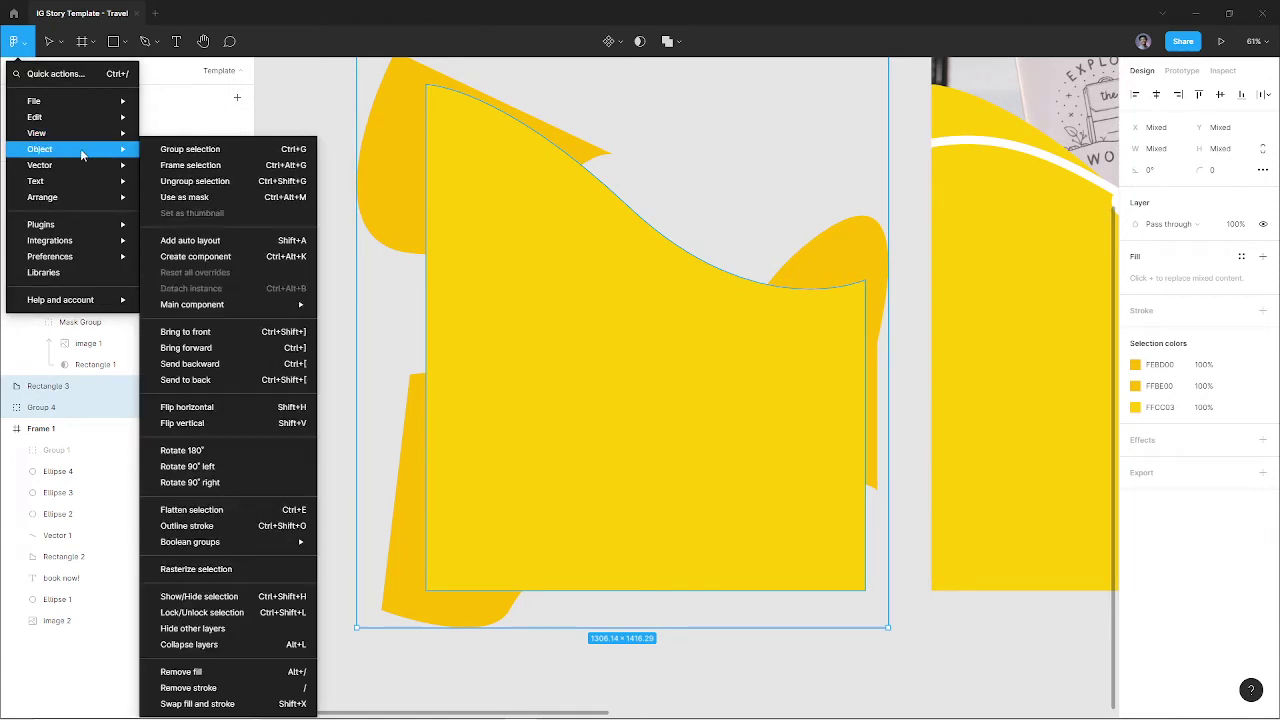
mouse_move(40, 149)
mouse_move(190, 541)
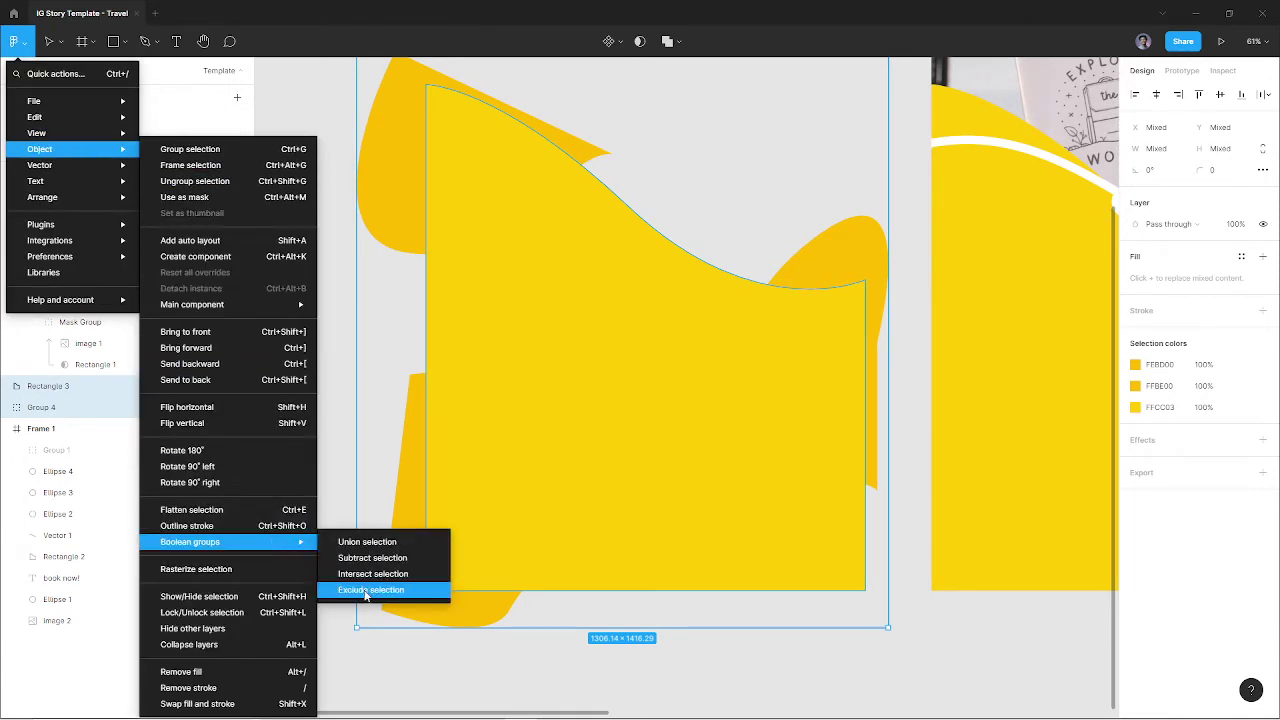
left_click(367, 575)
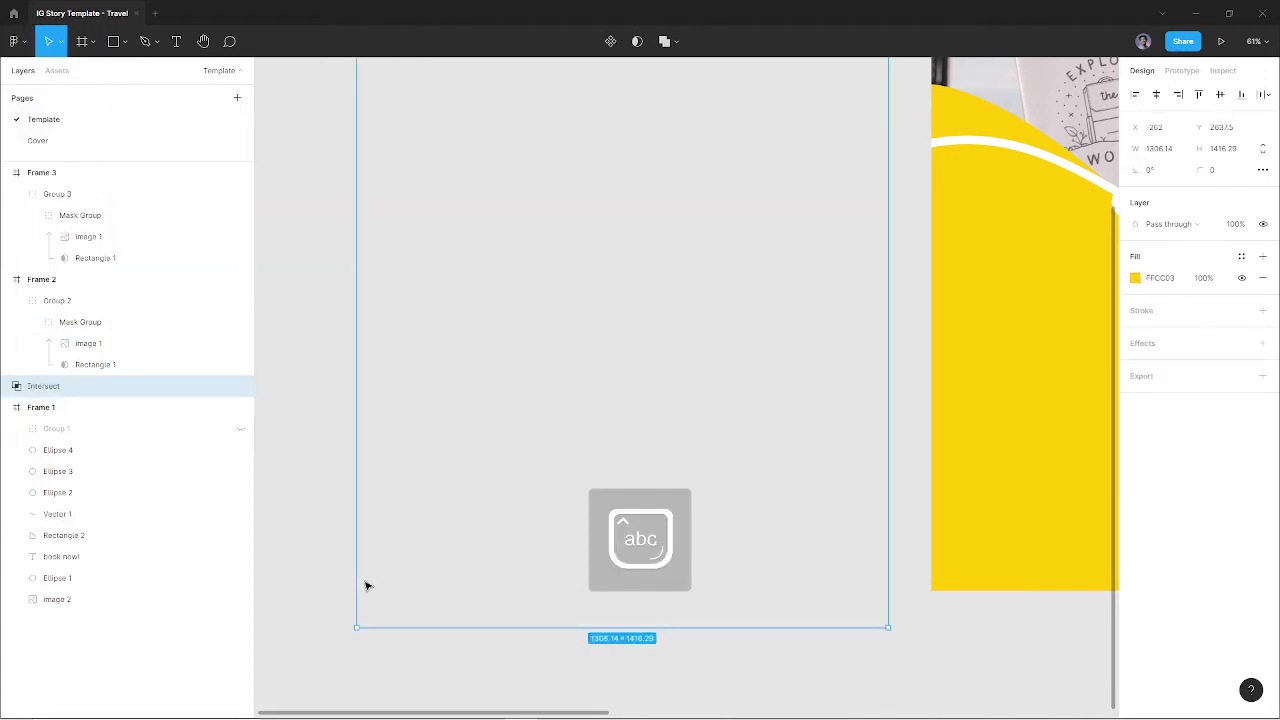
key("ctrl+z")
Send Rectangle 3 behind Group 4 so it sits directly beneath the blobs
left_click(303, 443)
left_click(526, 409)
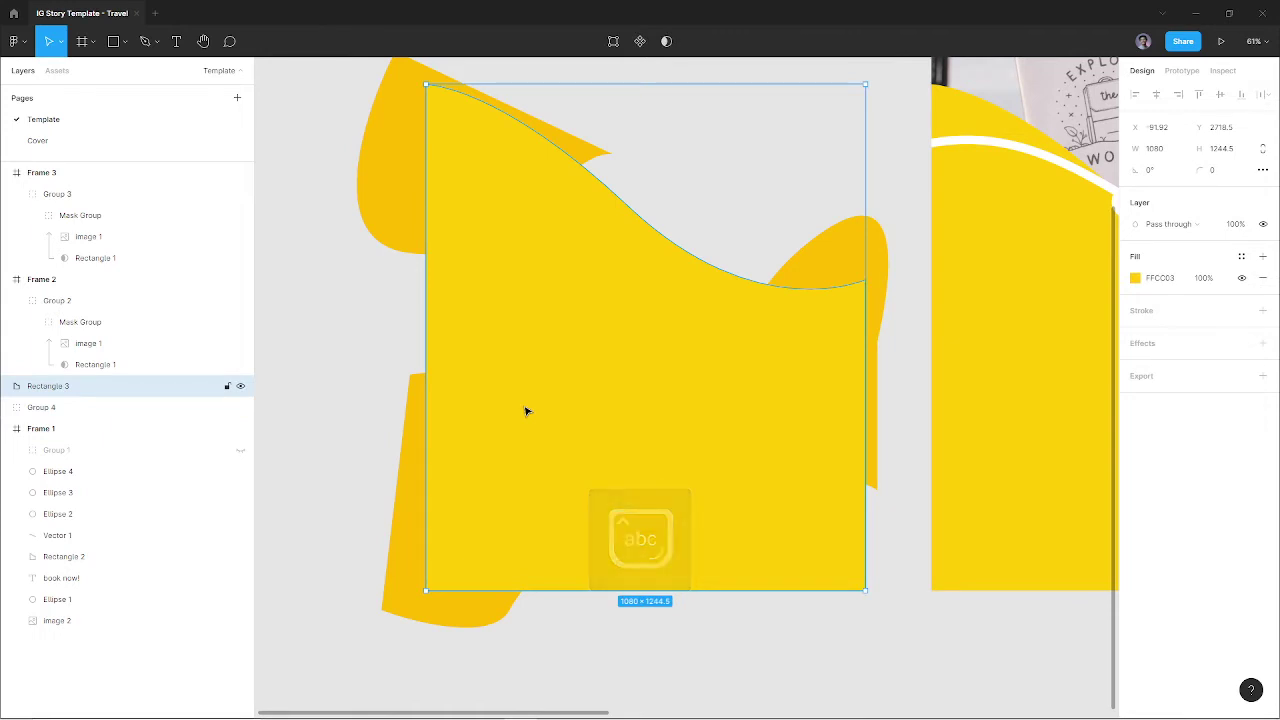
key("ctrl+shift+bracketleft")
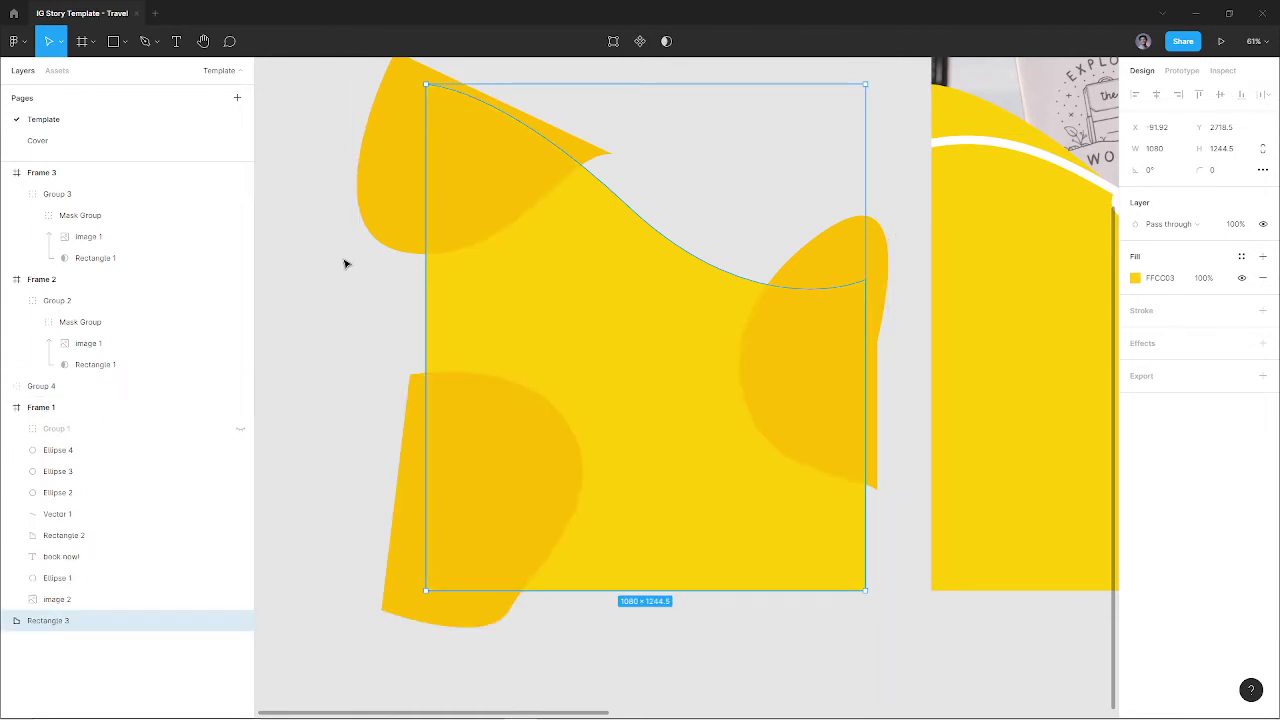
left_click(343, 255)
left_click_drag(330, 201, 850, 484)
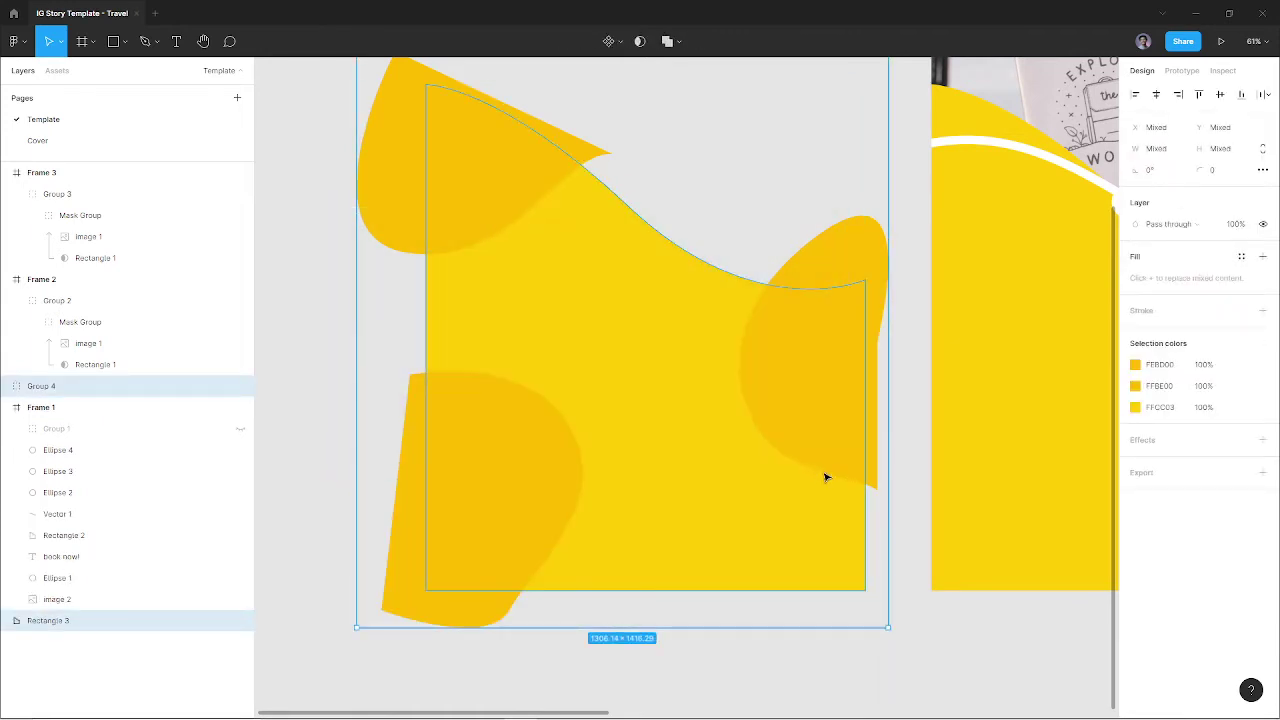
left_click_drag(69, 620, 75, 404)
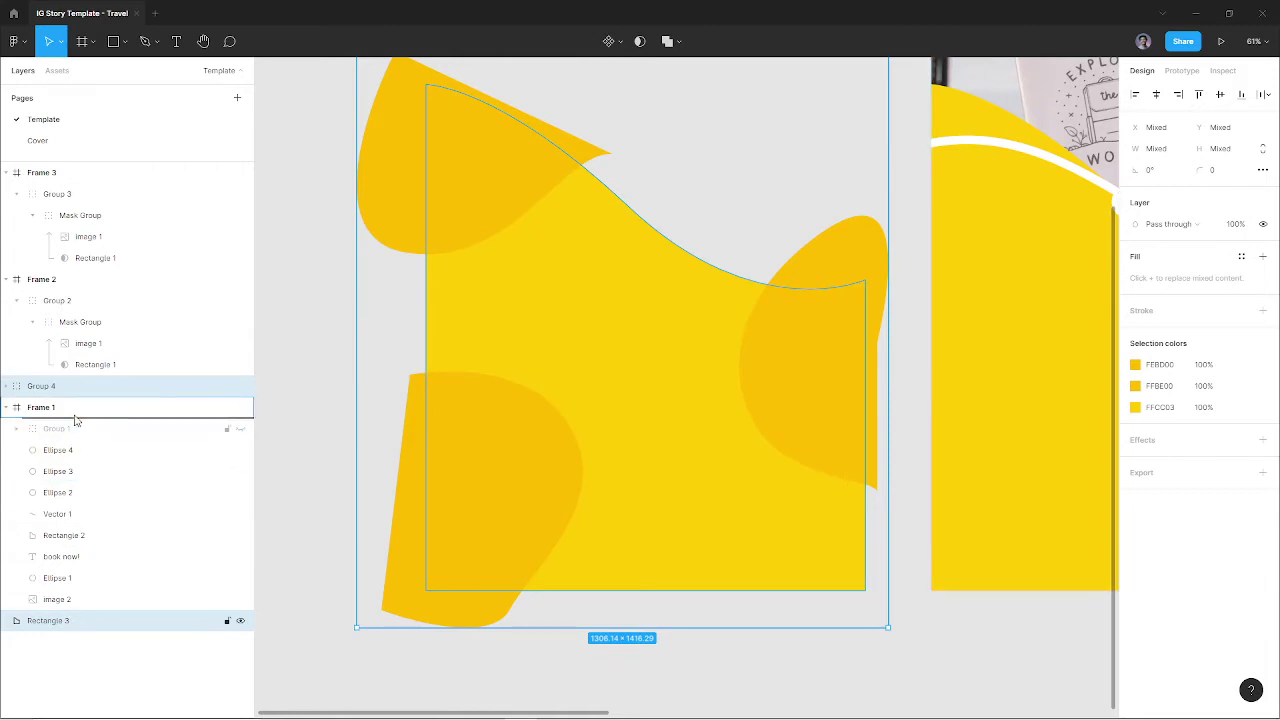
Try the Subtract, Exclude and Intersect booleans on the shapes, undoing each one
left_click(13, 44)
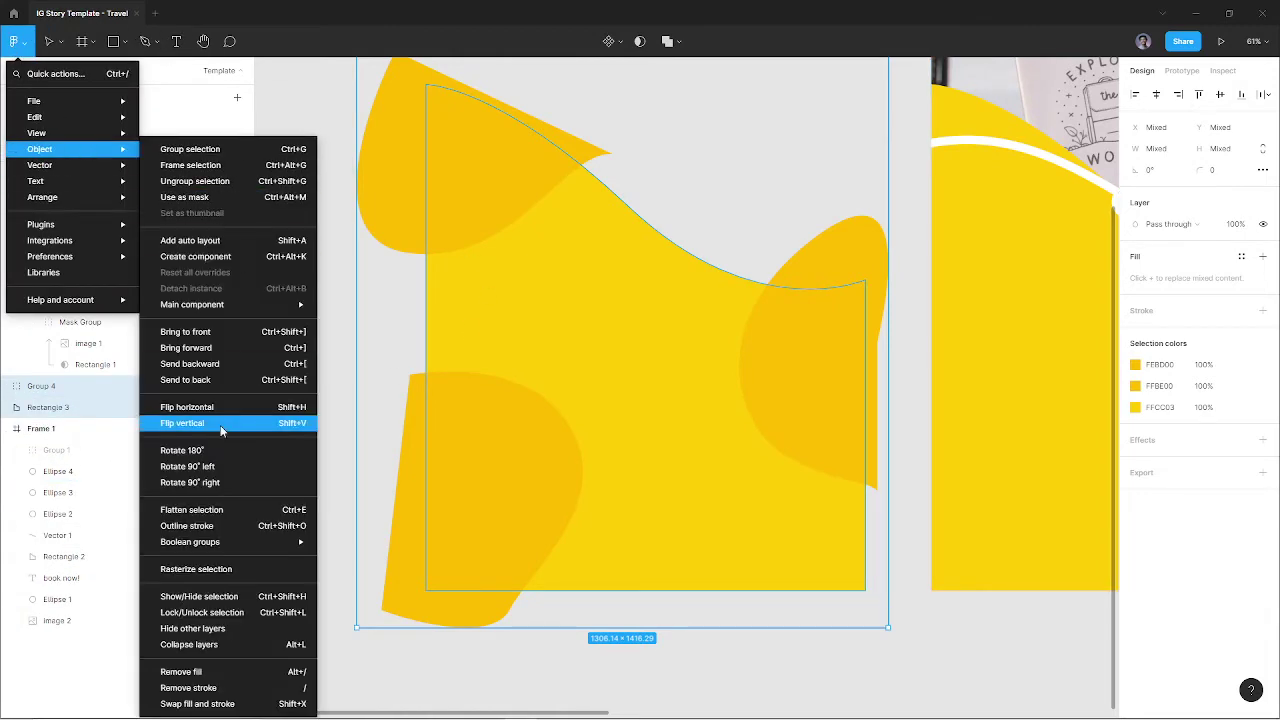
mouse_move(228, 542)
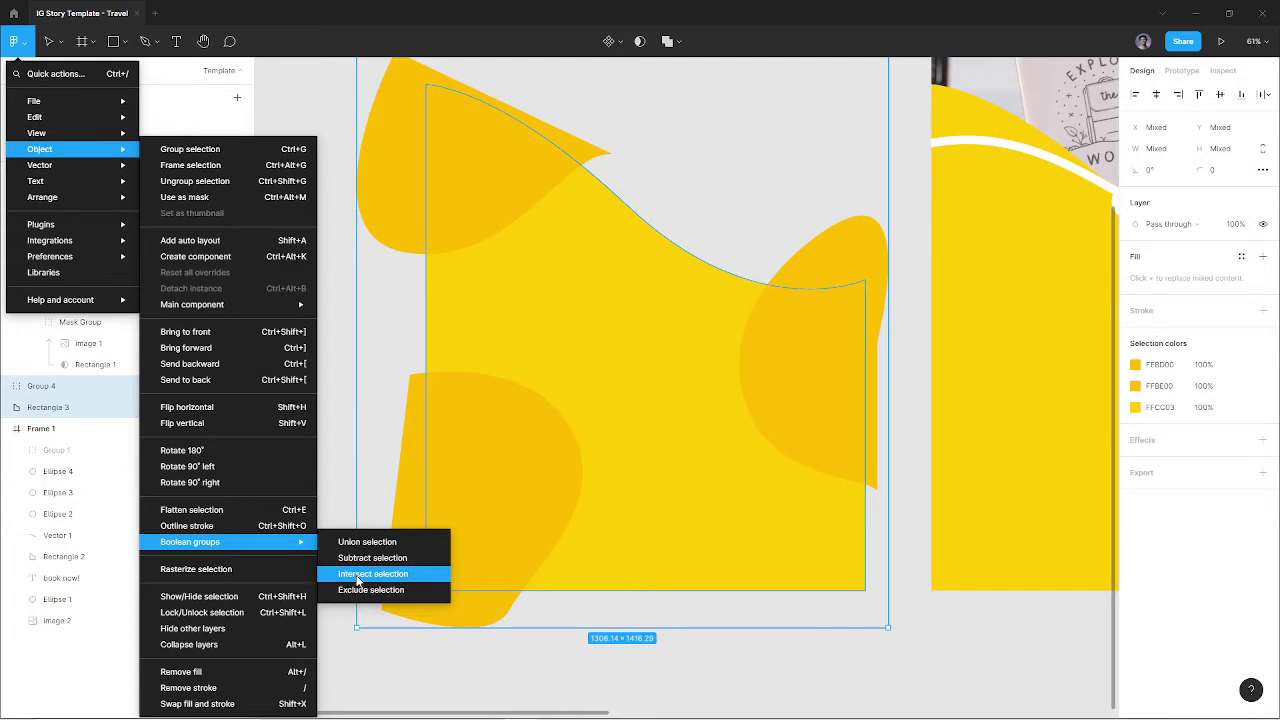
left_click(360, 558)
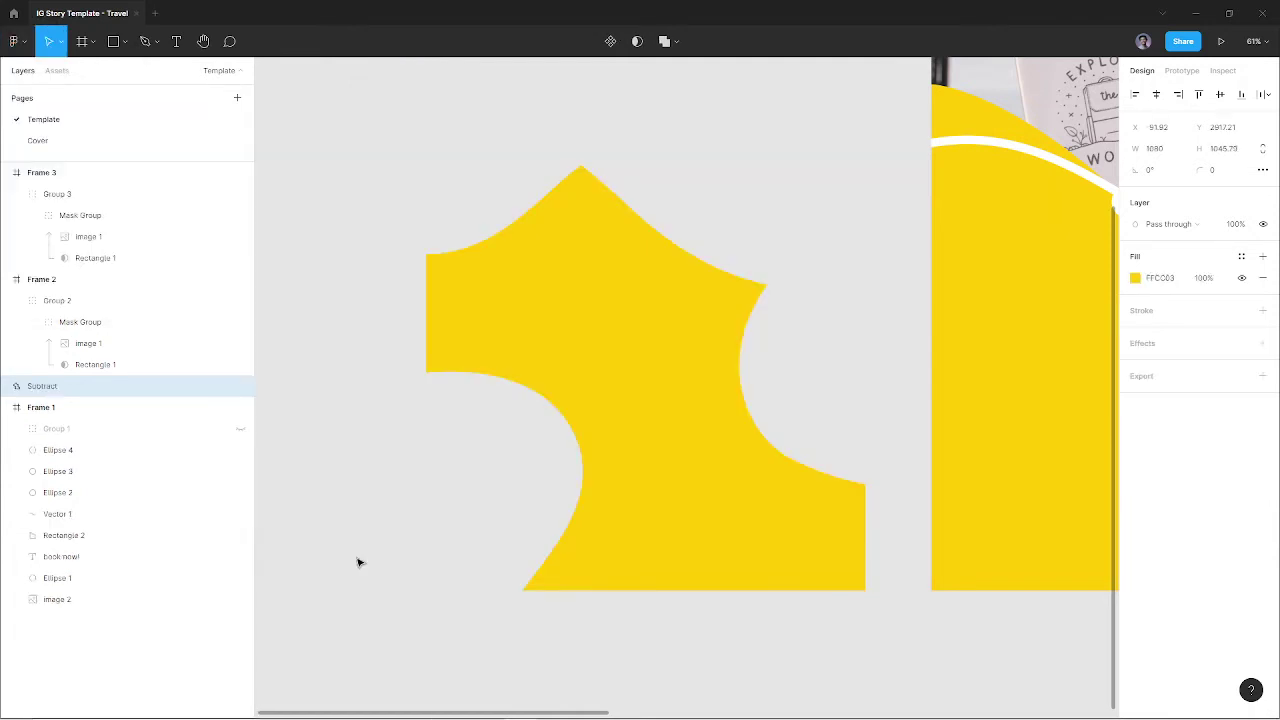
key("ctrl+z")
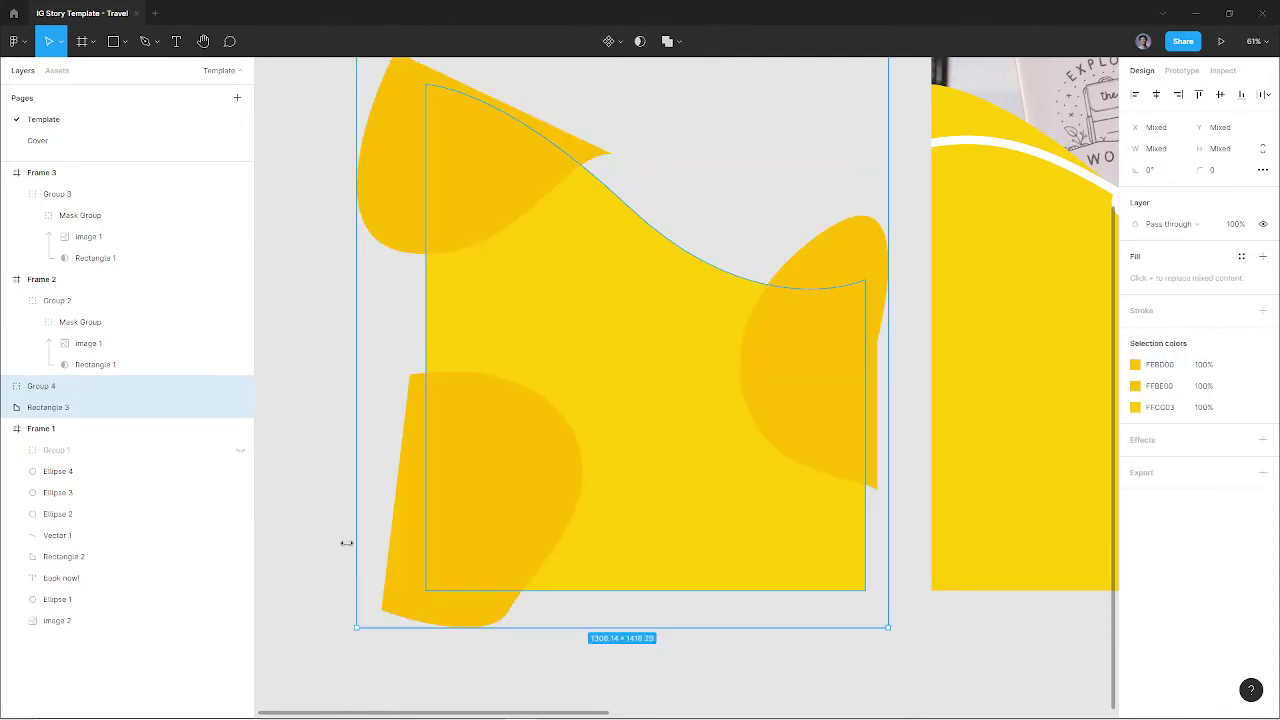
left_click(14, 41)
mouse_move(72, 149)
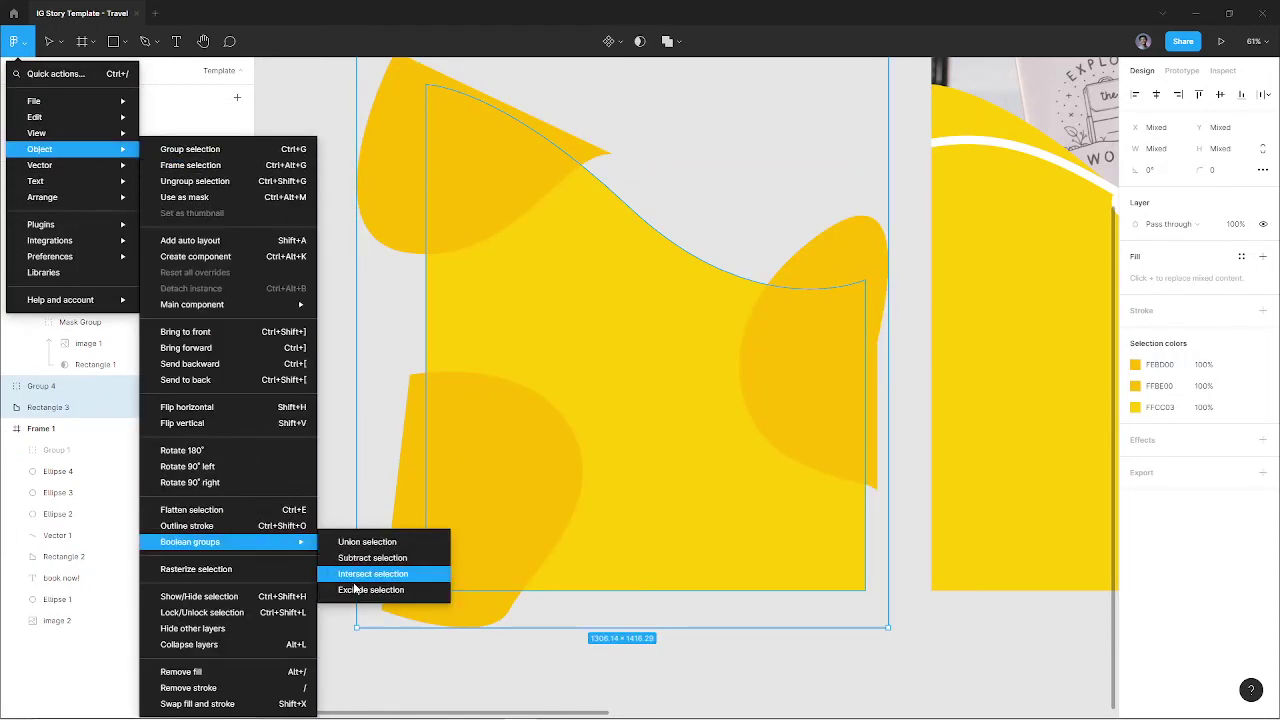
left_click(360, 590)
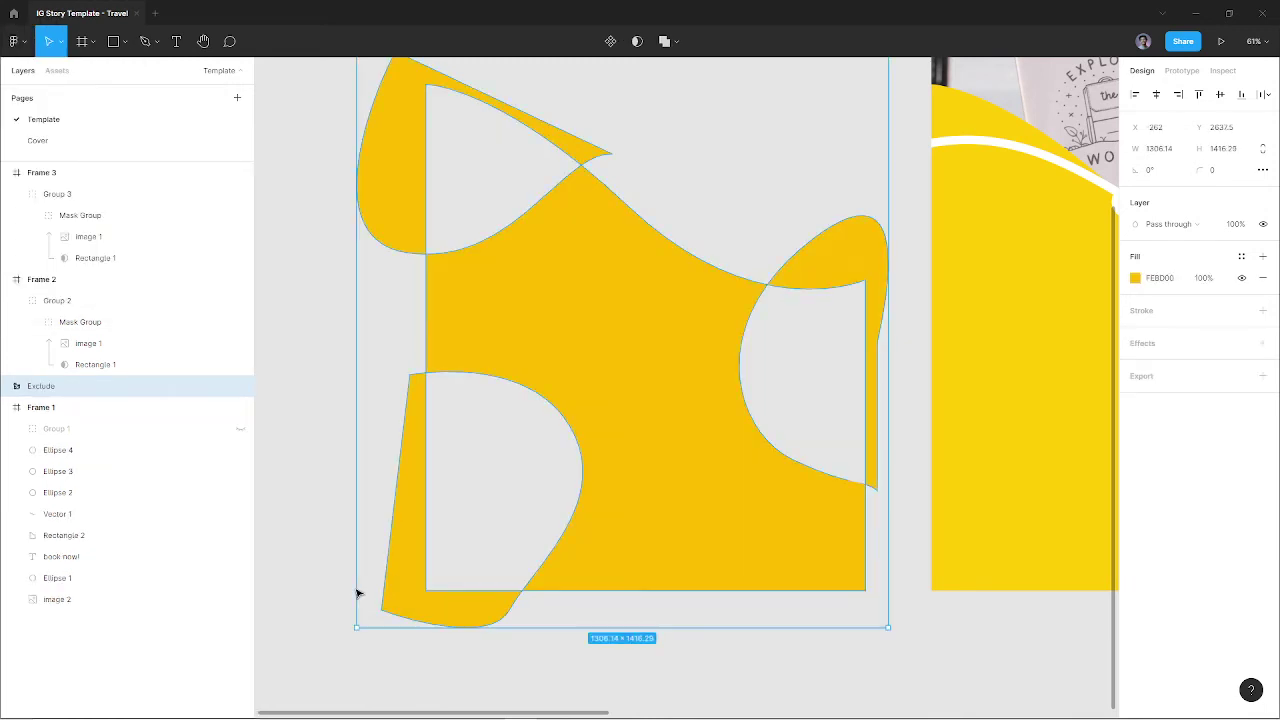
key("ctrl+z")
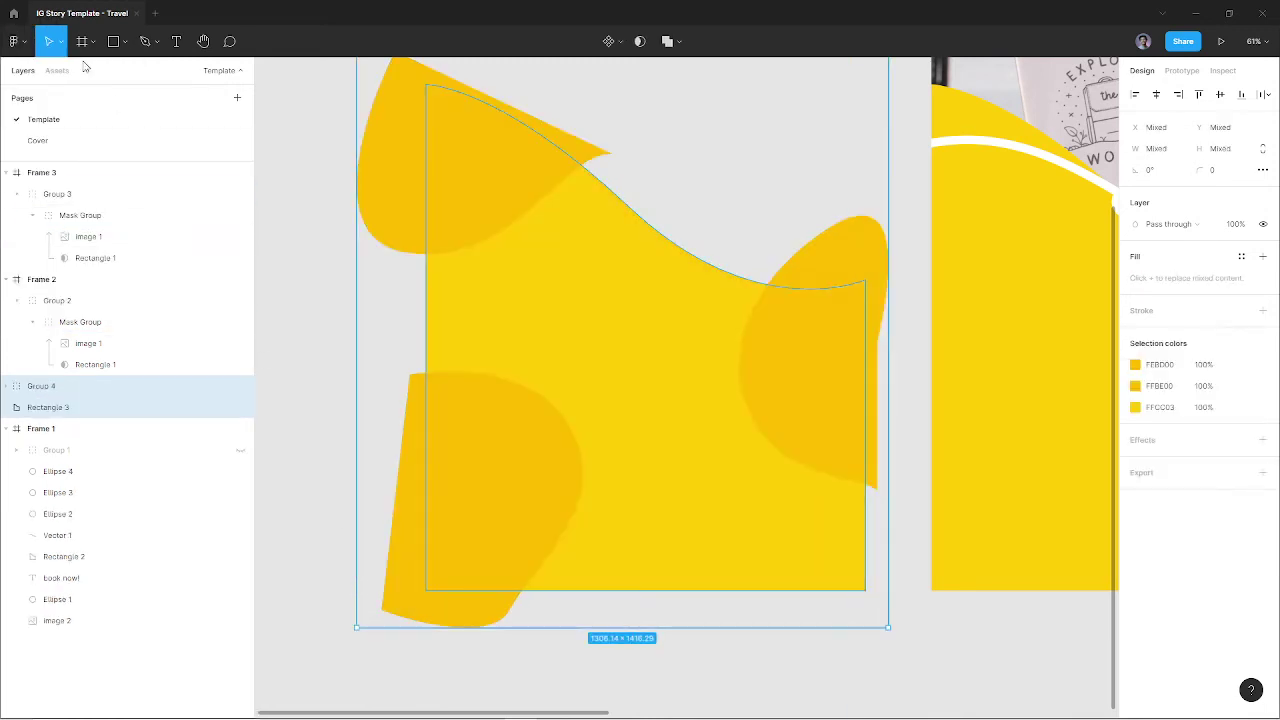
left_click(22, 43)
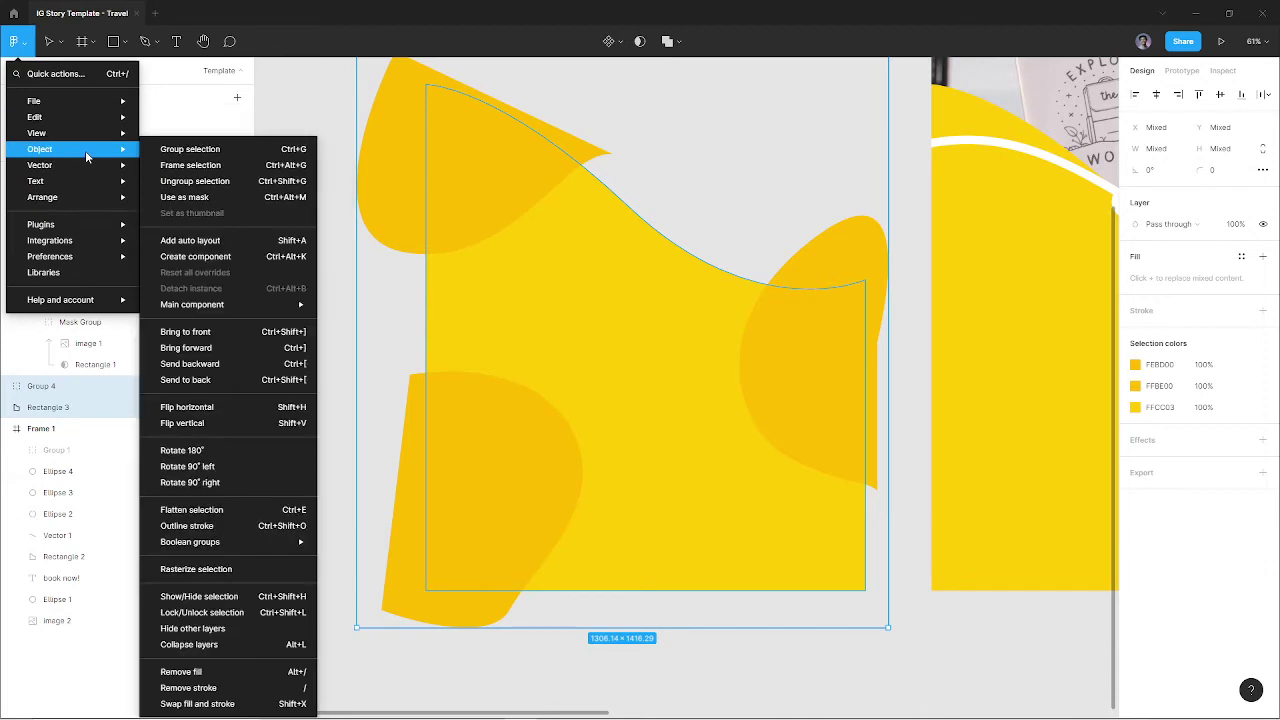
mouse_move(40, 149)
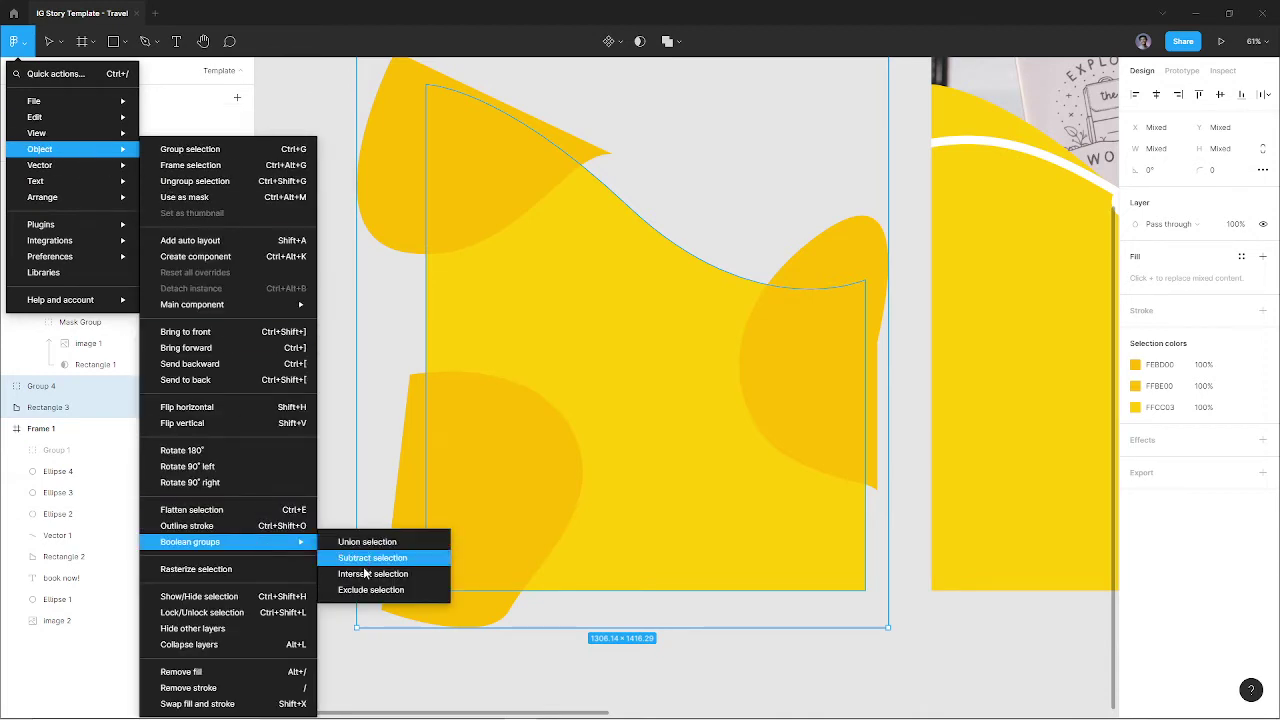
left_click(366, 578)
key("ctrl+z")
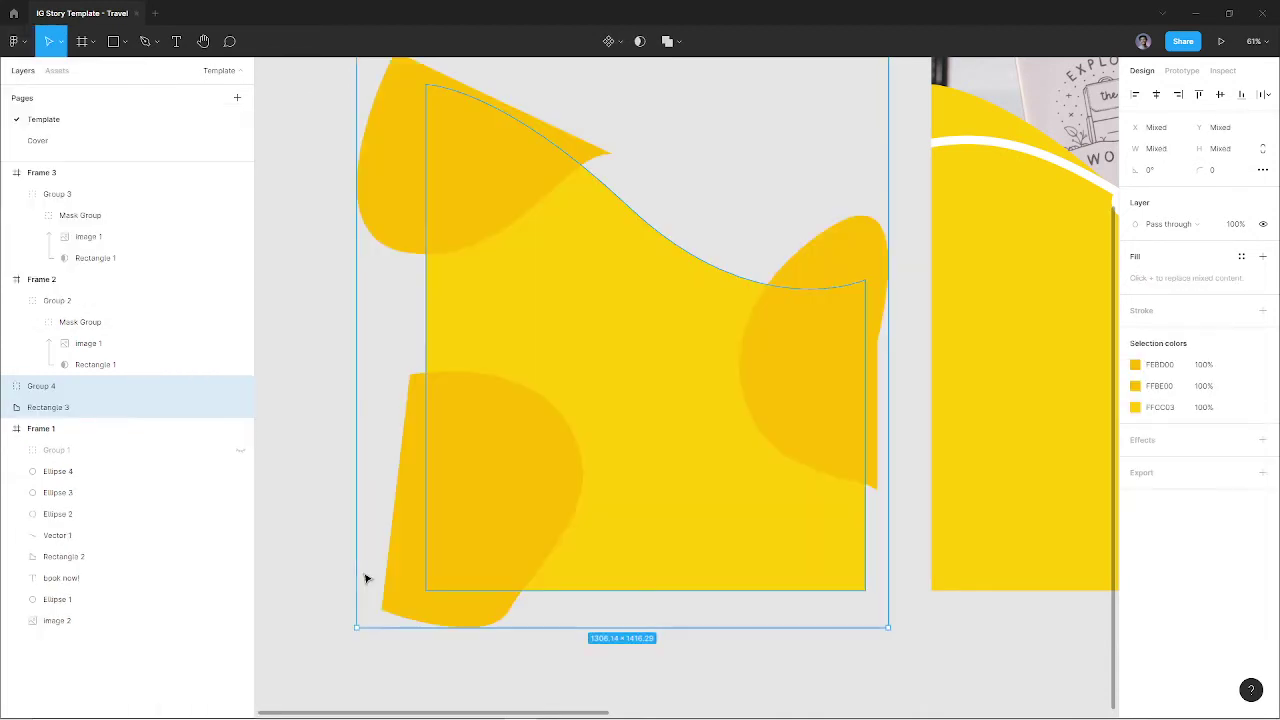
right_click(488, 394)
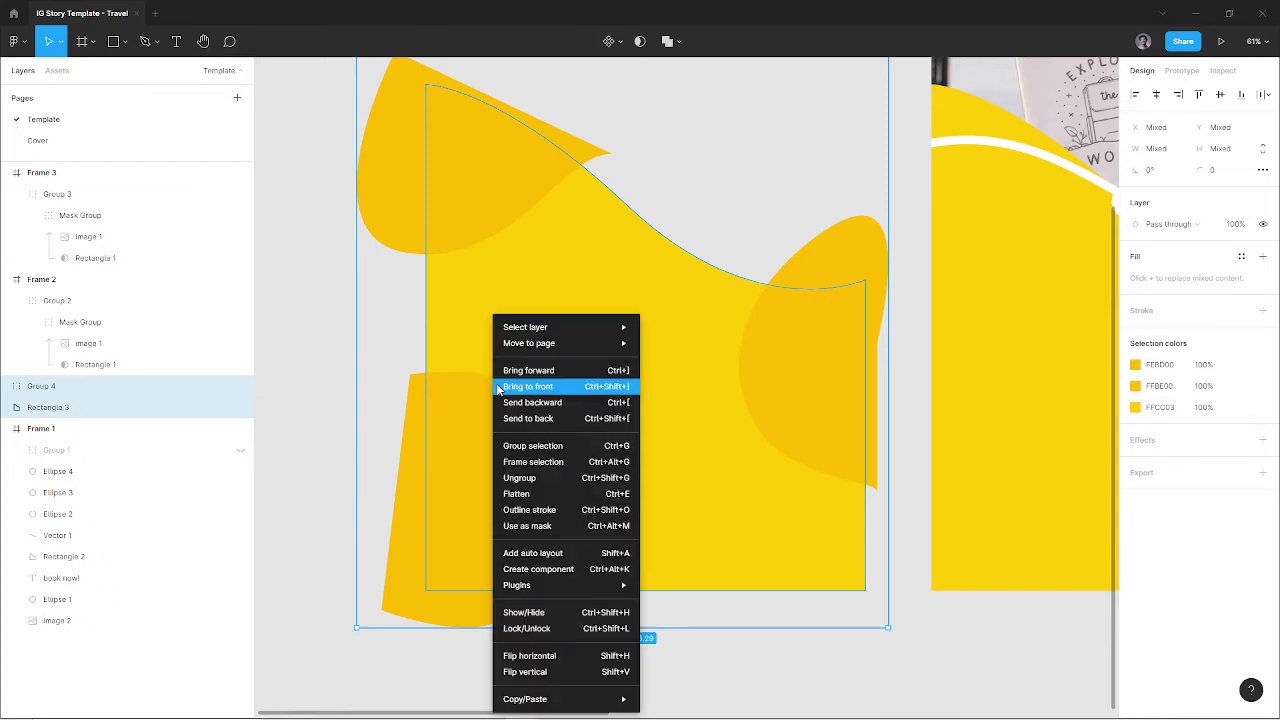
Use Rectangle 3 as a mask to clip the darker blobs
left_click(534, 527)
scroll(514, 494, "down", 2, "ctrl")
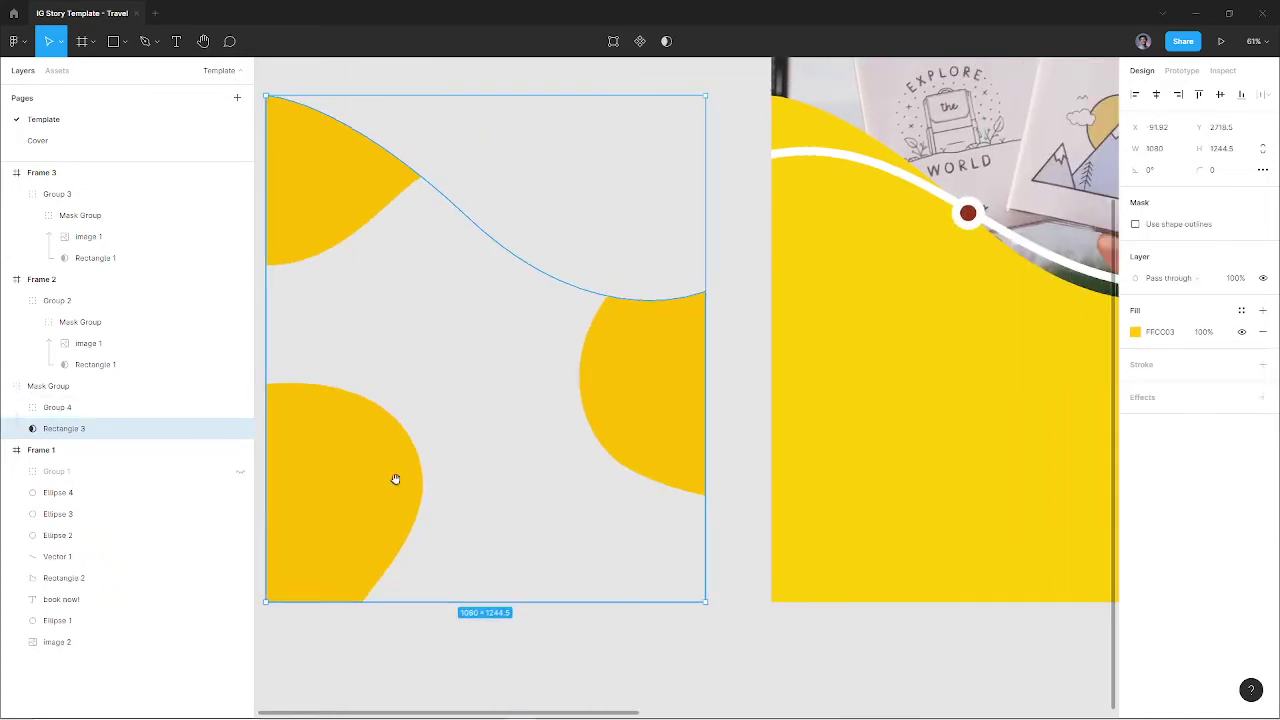
scroll(394, 477, "down", 2, "ctrl")
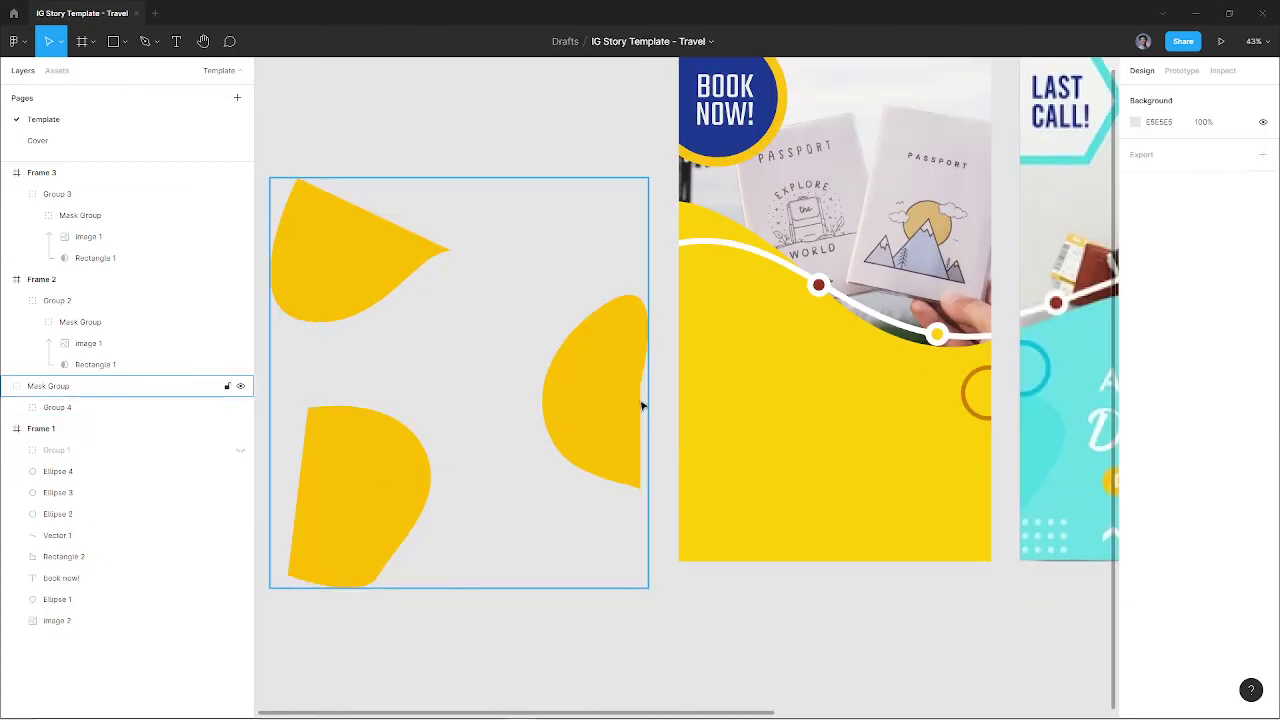
Move the Mask Group into Frame 1, align it left, and collapse its layers
left_click(64, 428)
left_click(483, 614)
left_click(400, 507)
mouse_move(400, 507)
left_mouse_down()
mouse_move(781, 505)
mouse_move(766, 500)
left_mouse_up()
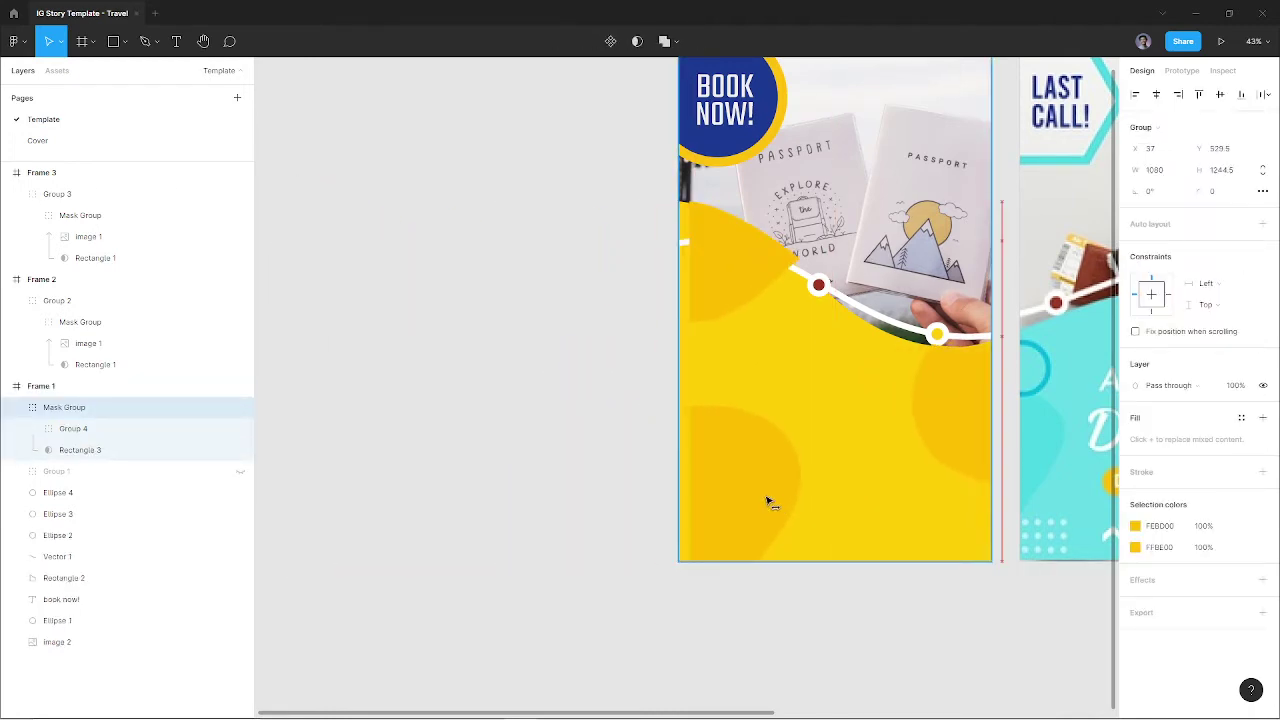
left_click(1155, 94)
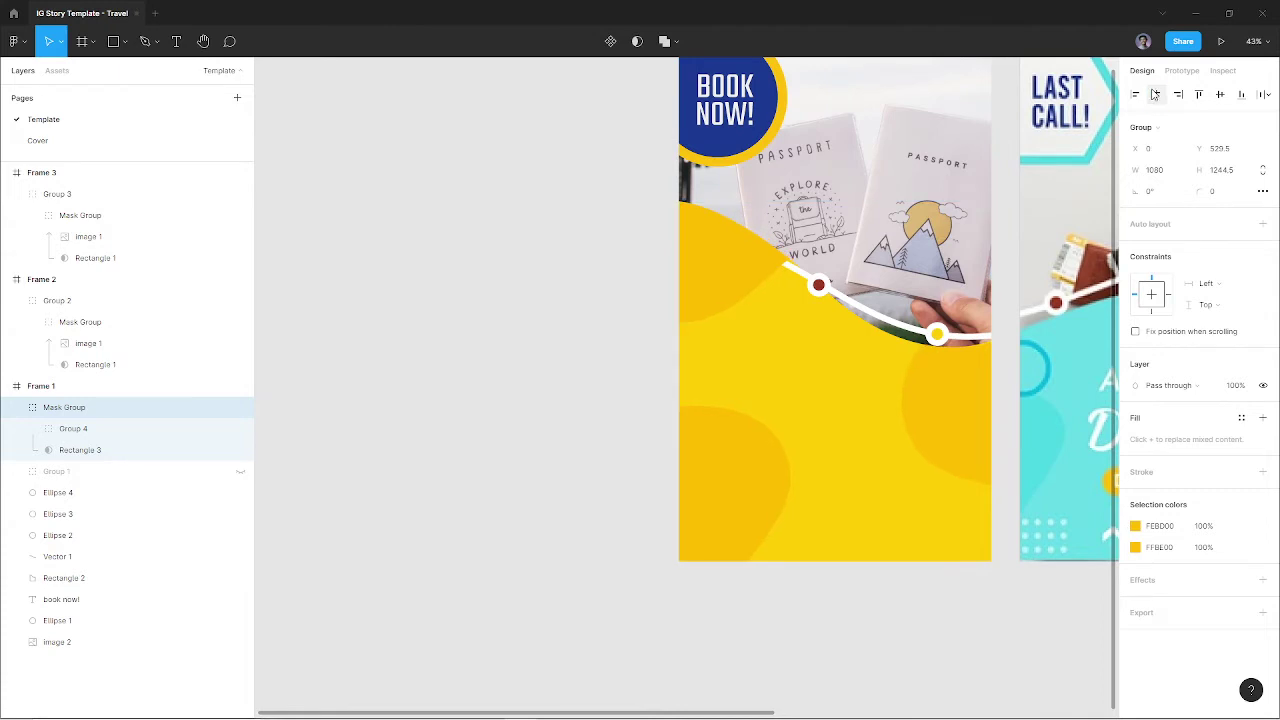
scroll(740, 400, "up", 2)
scroll(740, 400, "right", 2)
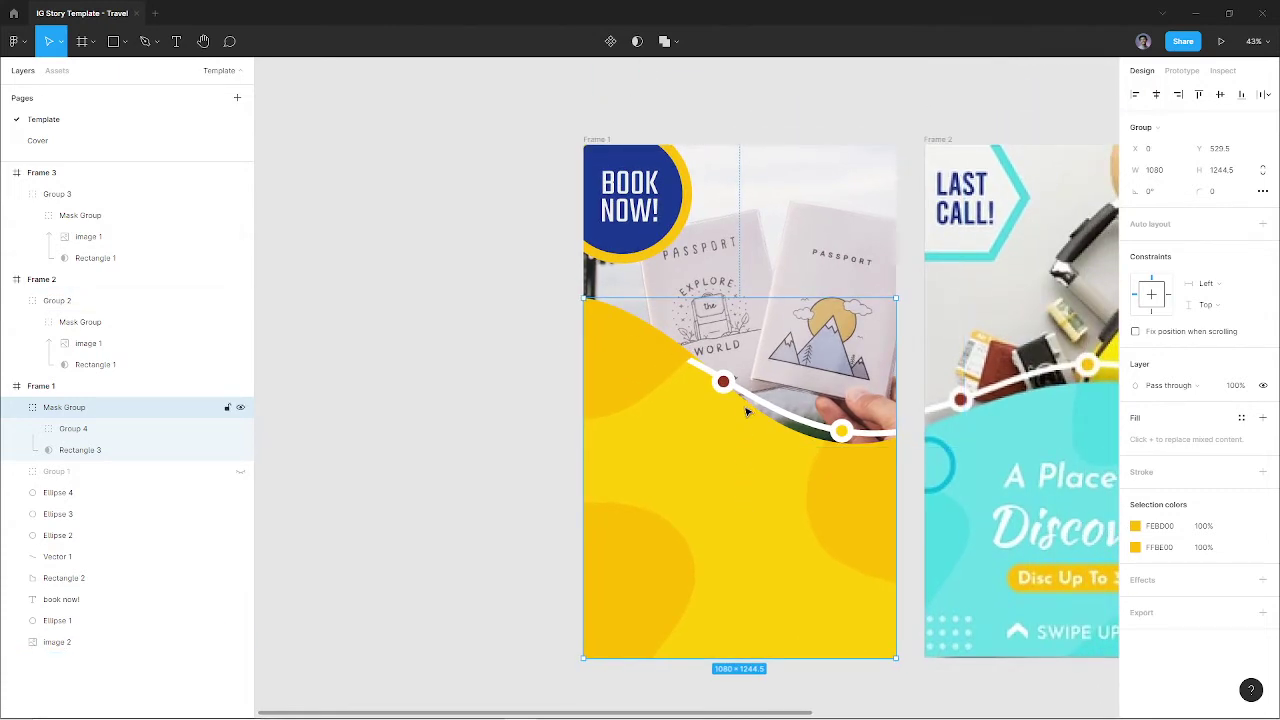
left_click(17, 408)
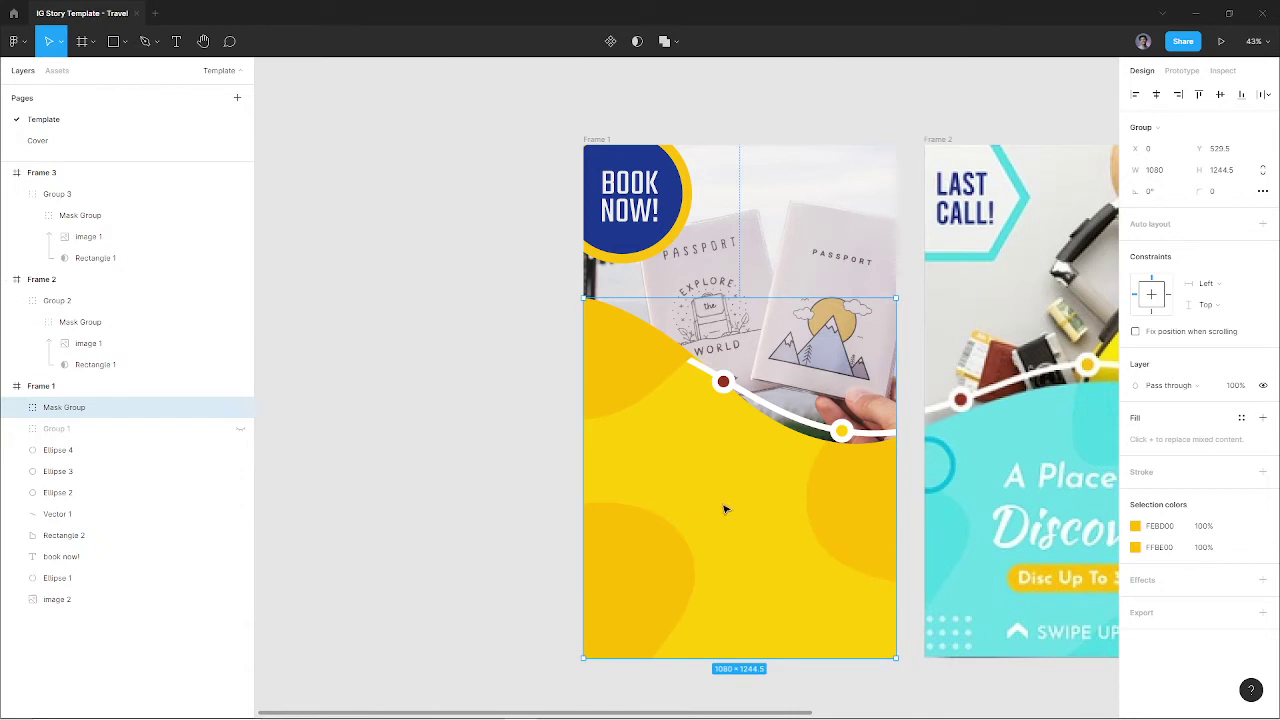
Group Mask Group with Rectangle 2 as Group 5, layered just above Image 2
left_click(86, 535)
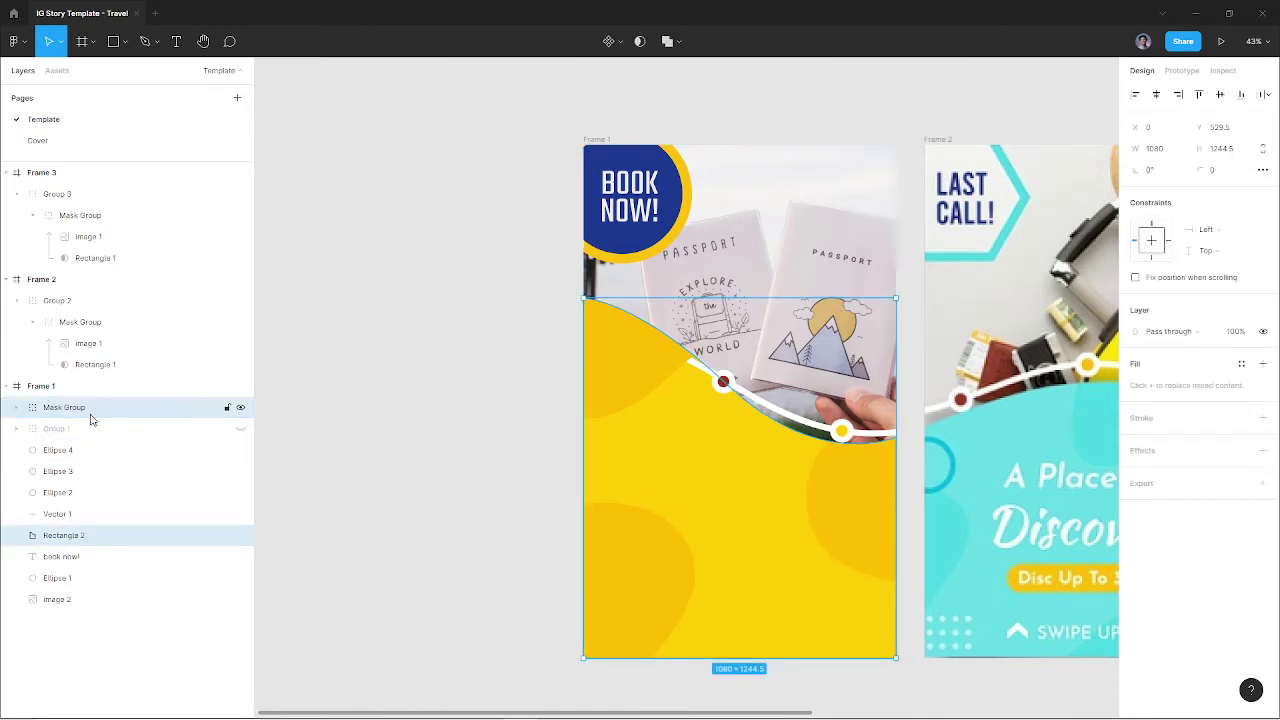
key("ctrl+g")
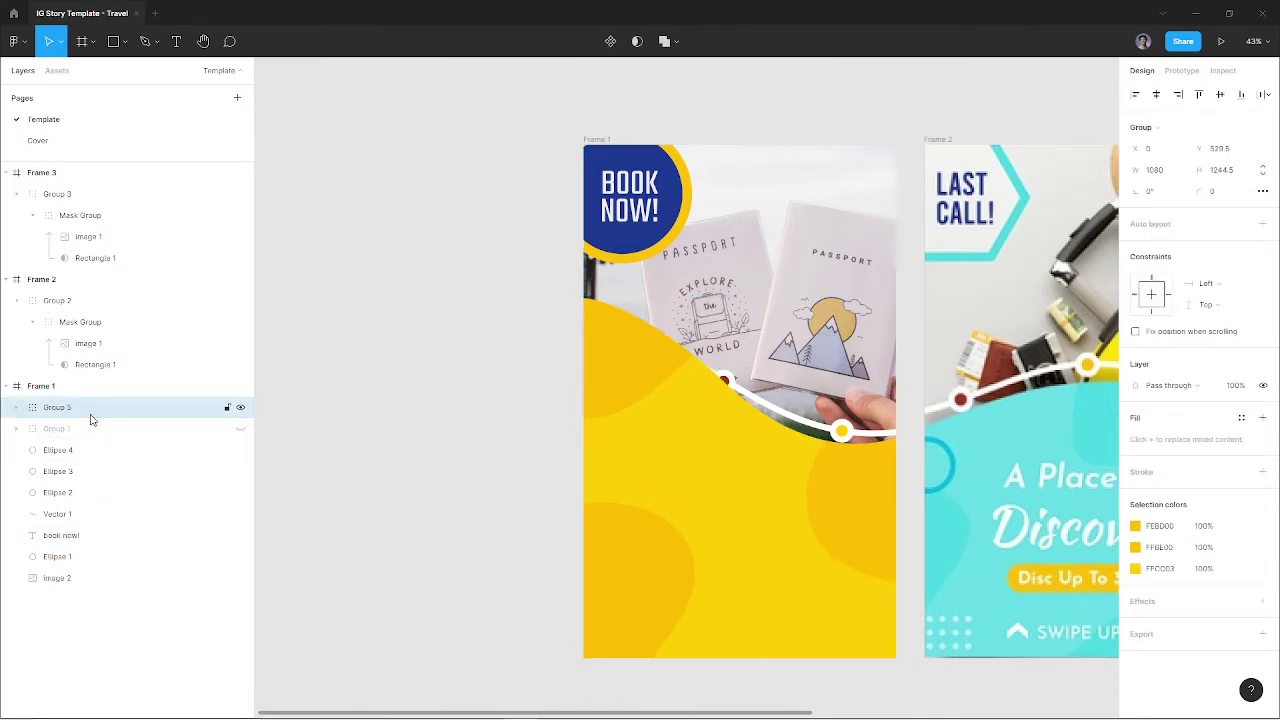
key("ctrl+bracketleft")
key("ctrl+bracketleft")
key("ctrl+bracketleft")
key("ctrl+bracketleft")
key("ctrl+bracketleft")
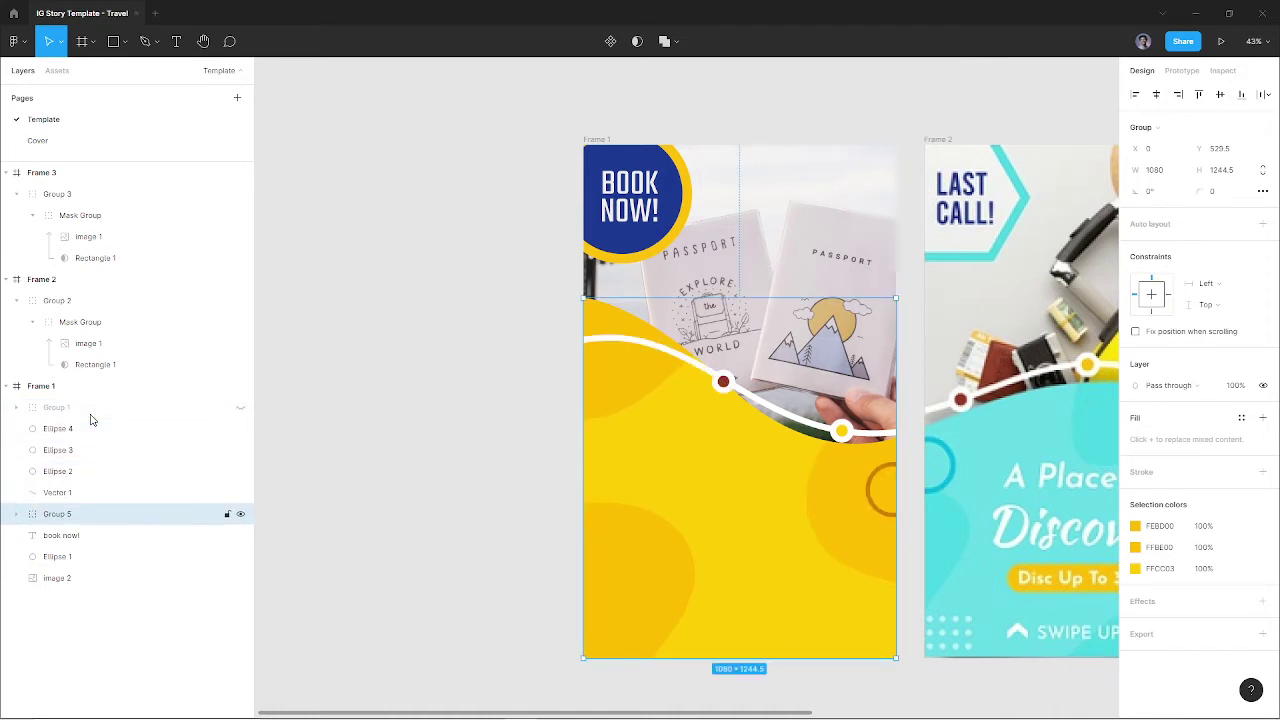
key("ctrl+bracketleft")
key("ctrl+bracketleft")
key("ctrl+bracketleft")
key("ctrl+bracketright")
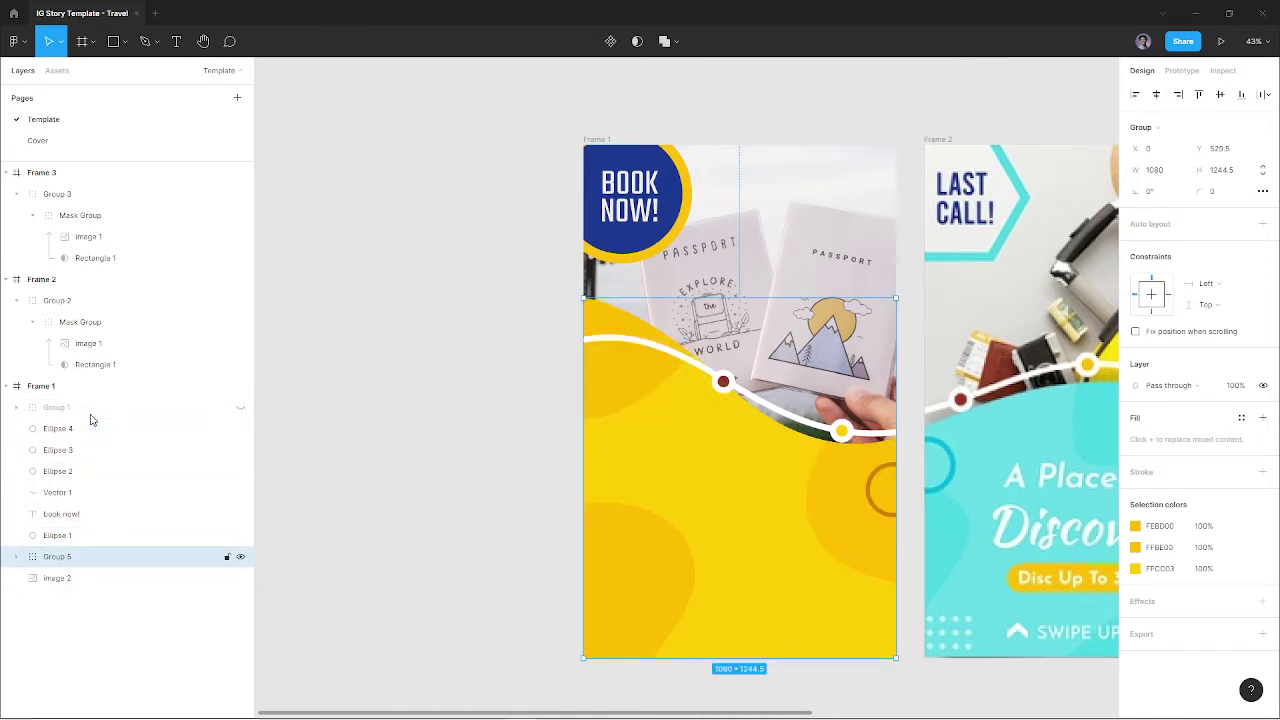
Toggle Group 1's visibility to compare the background, ending with it visible
left_click(240, 408)
left_click(240, 408)
left_click(240, 408)
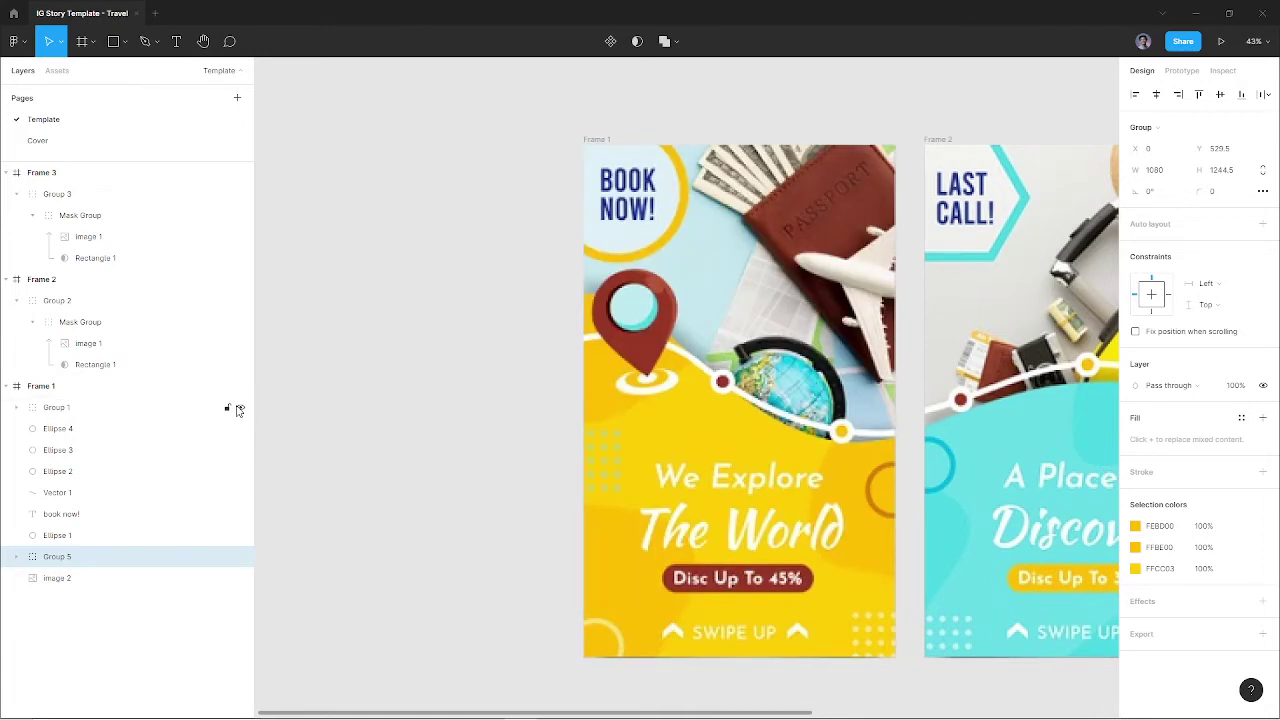
left_click(240, 408)
left_click(240, 408)
left_click(240, 408)
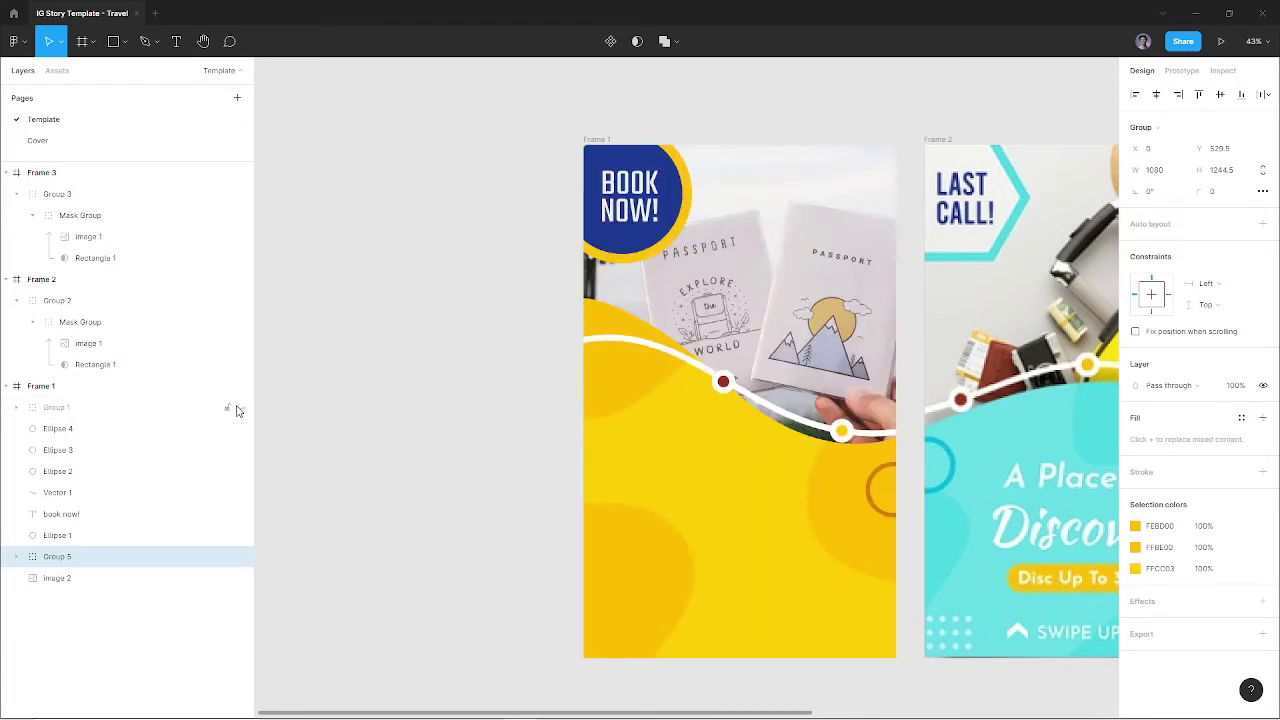
left_click(237, 410)
left_click(237, 410)
left_click(238, 409)
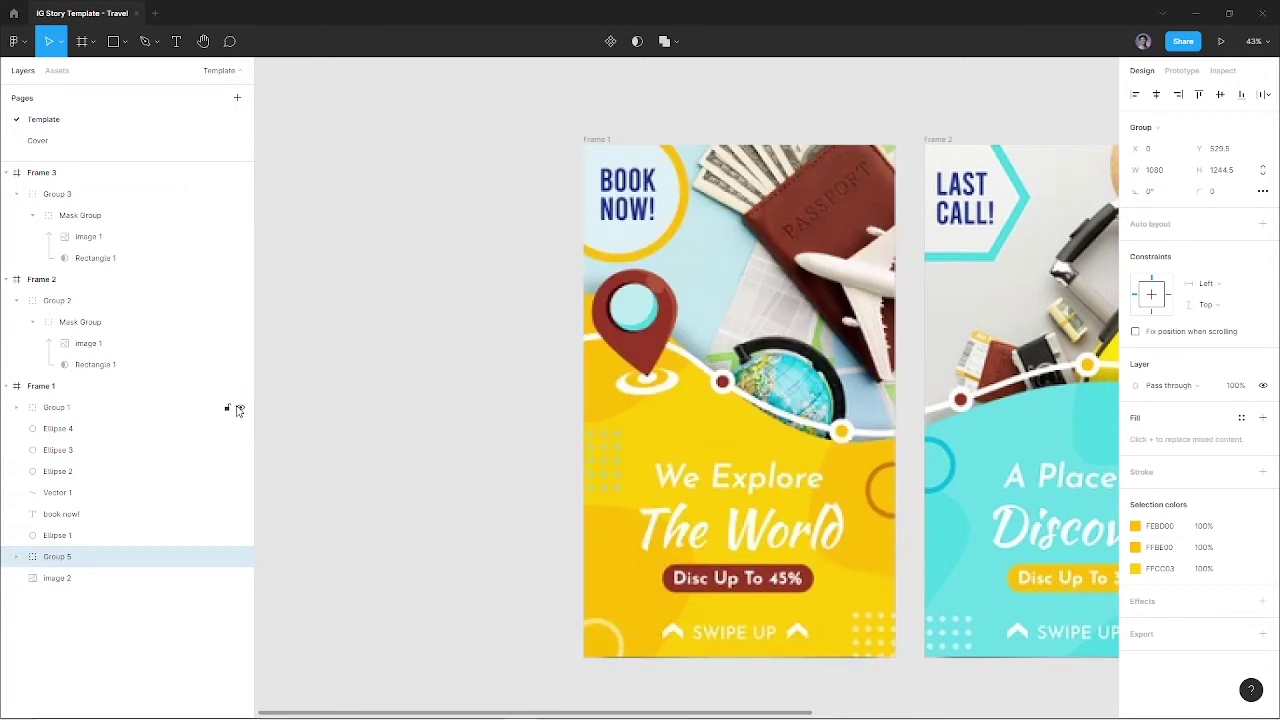
Add a new text layer in Frame 1 reading 'We Expo'
left_click(414, 450)
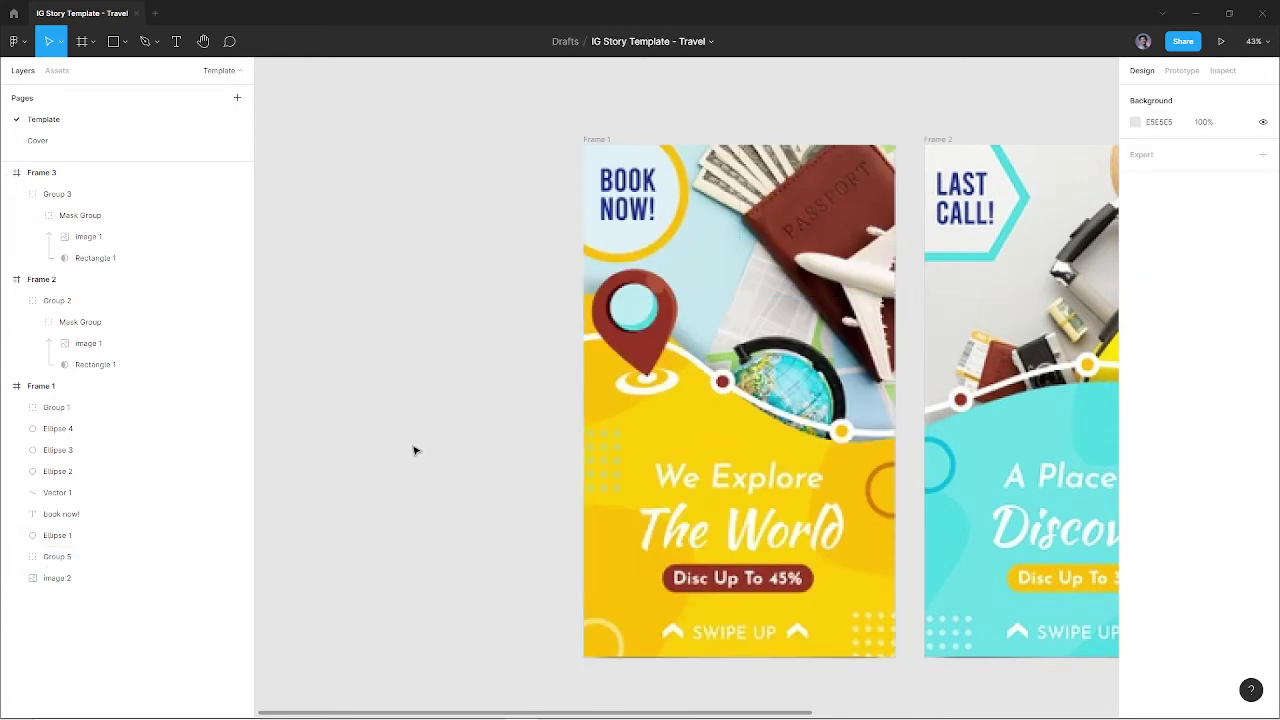
key("t")
left_click(660, 457)
Type the heading 'We Explore' in the first story frame
type("We")
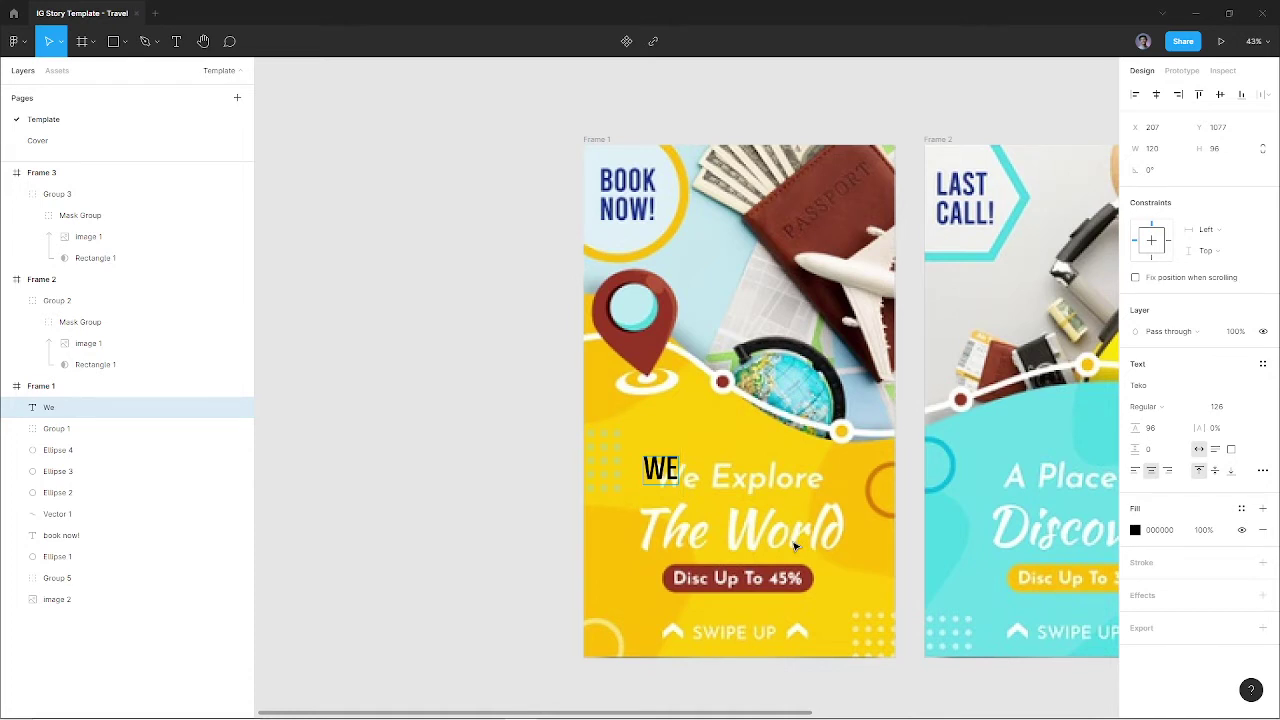
Add a new text layer in Frame 1 reading 'We Expo'
Type the heading 'We Explore' in the first story frame
type(" Expo")
key("BackSpace")
type("l")
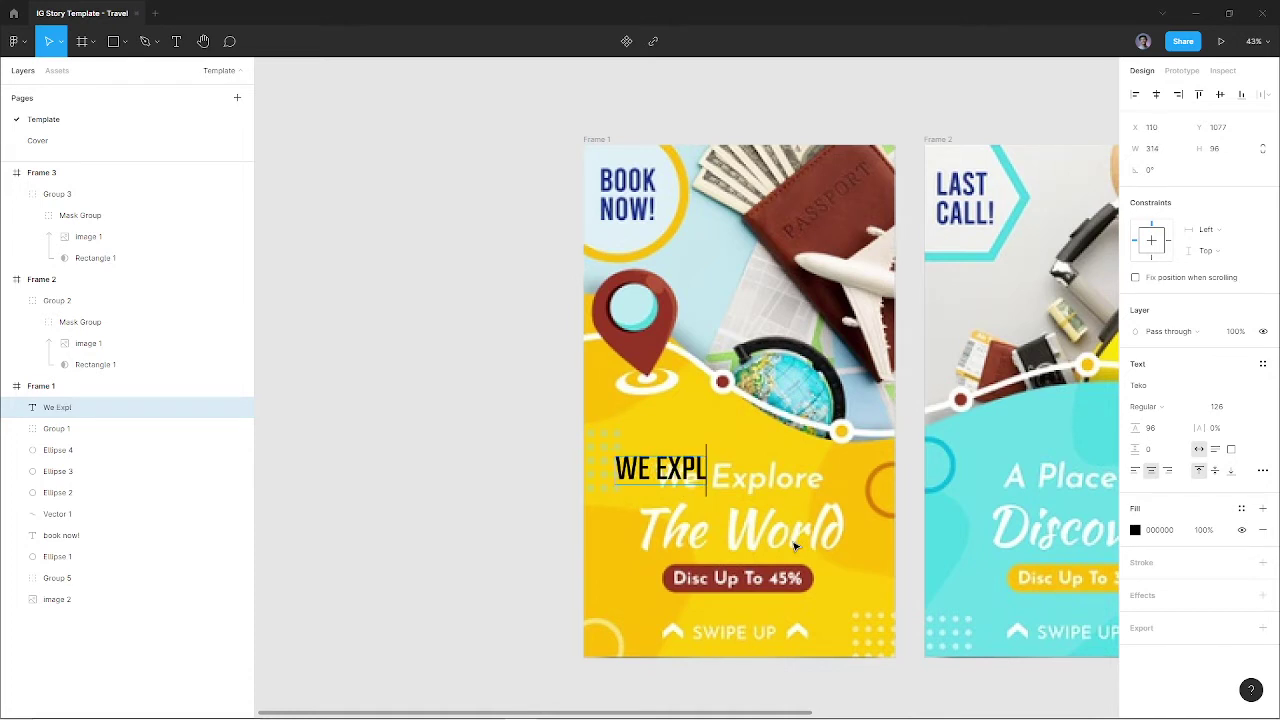
type("ore")
key("Escape")
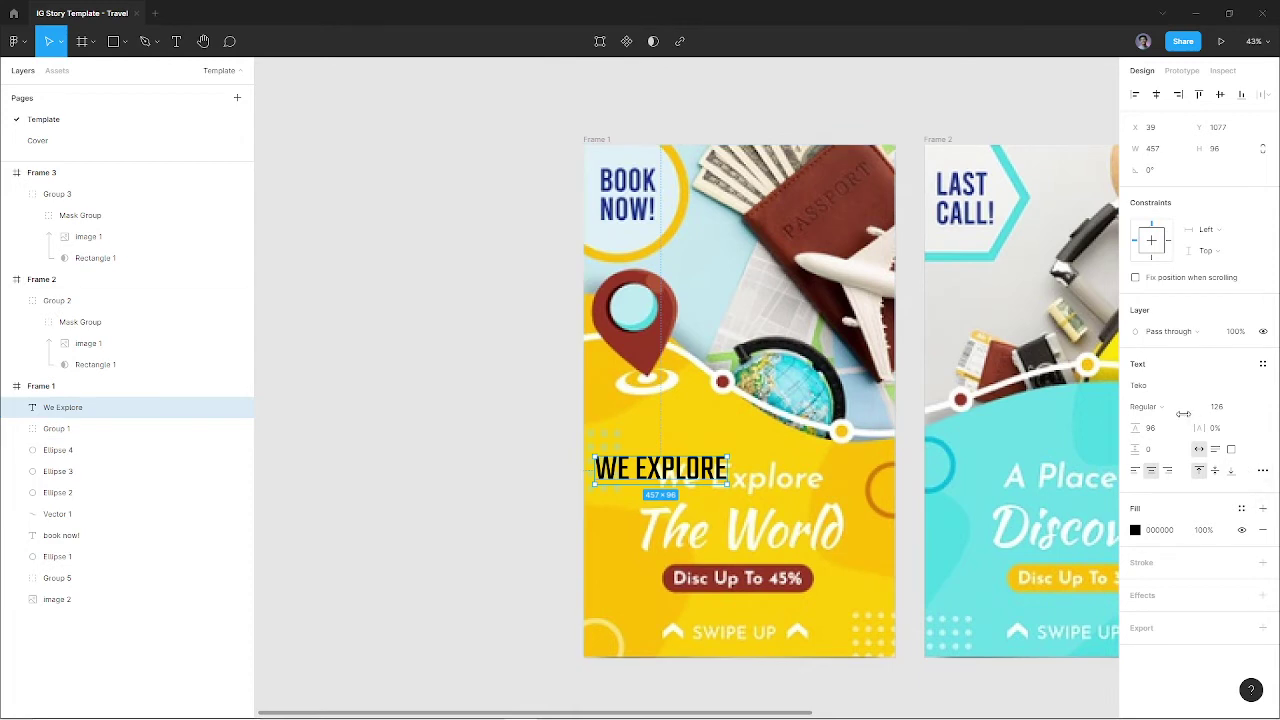
Set the heading font to Montserrat with title case
left_click(1175, 387)
type("Mon")
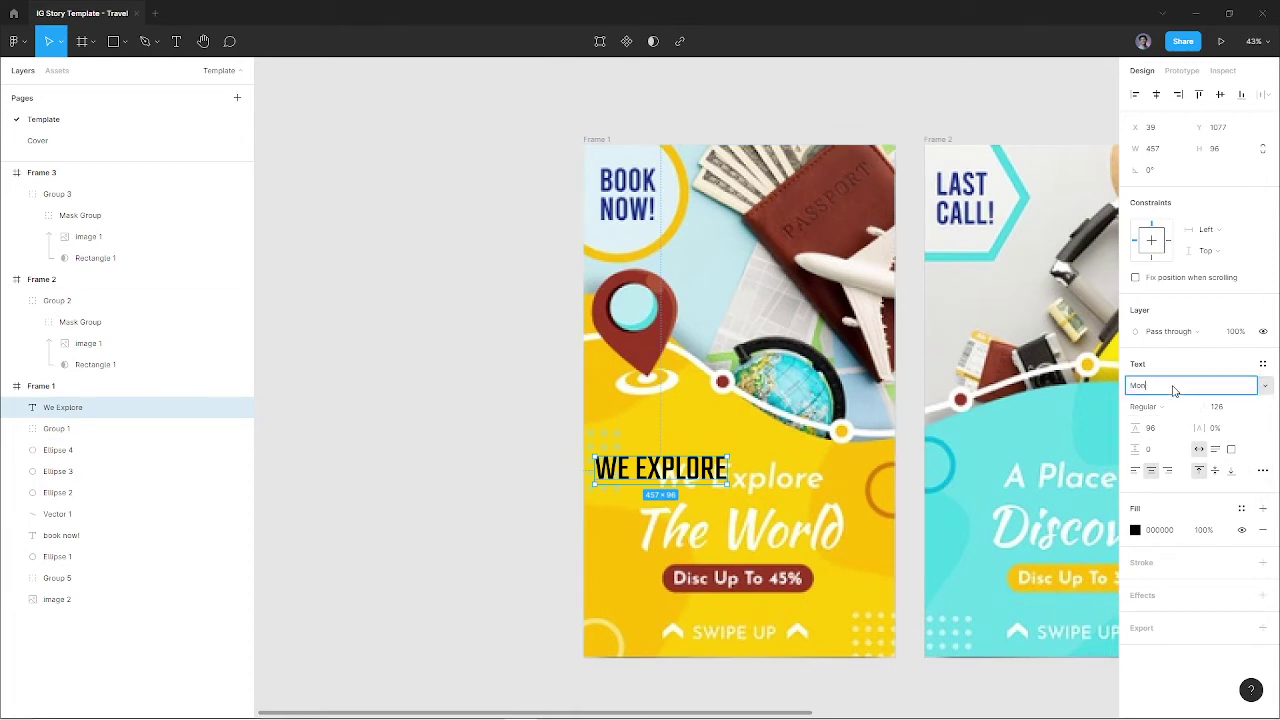
type("s")
key("BackSpace")
type("tserrat")
key("Return")
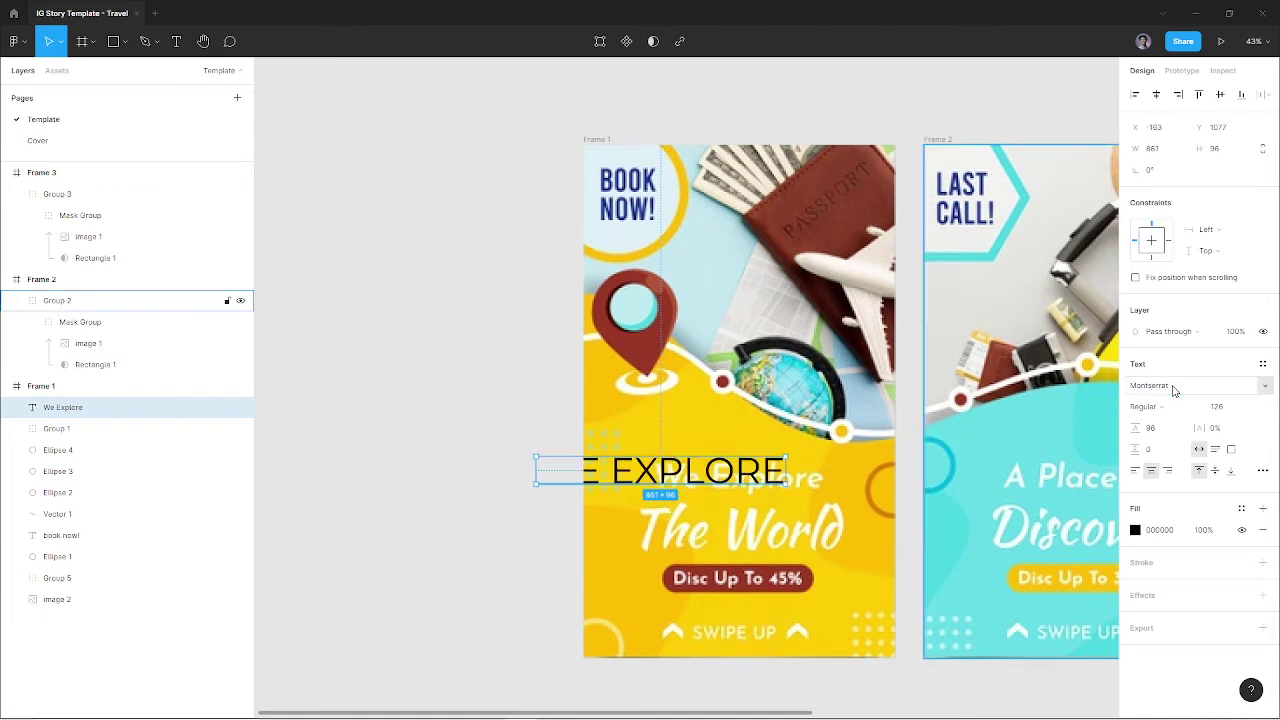
left_click(1262, 470)
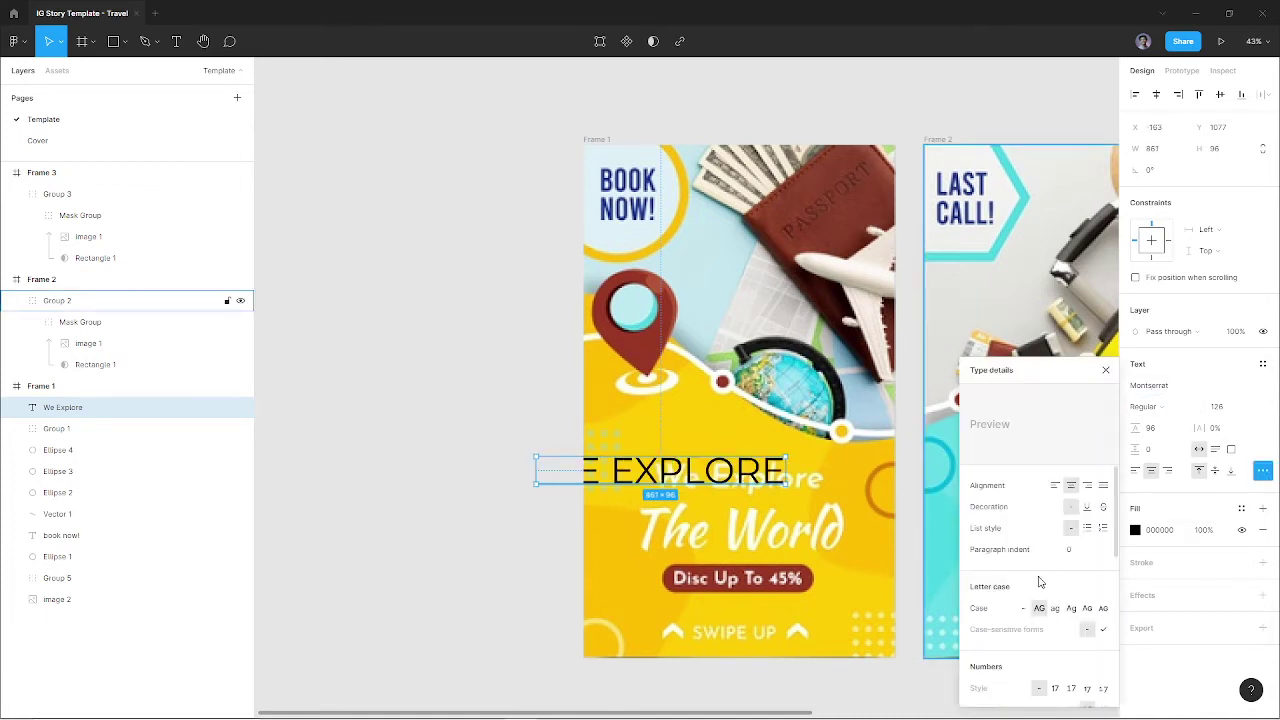
left_click(1025, 608)
Set 'We Explore' to size 116 and position it over the original headline
left_click(522, 524)
left_click_drag(636, 469, 706, 478)
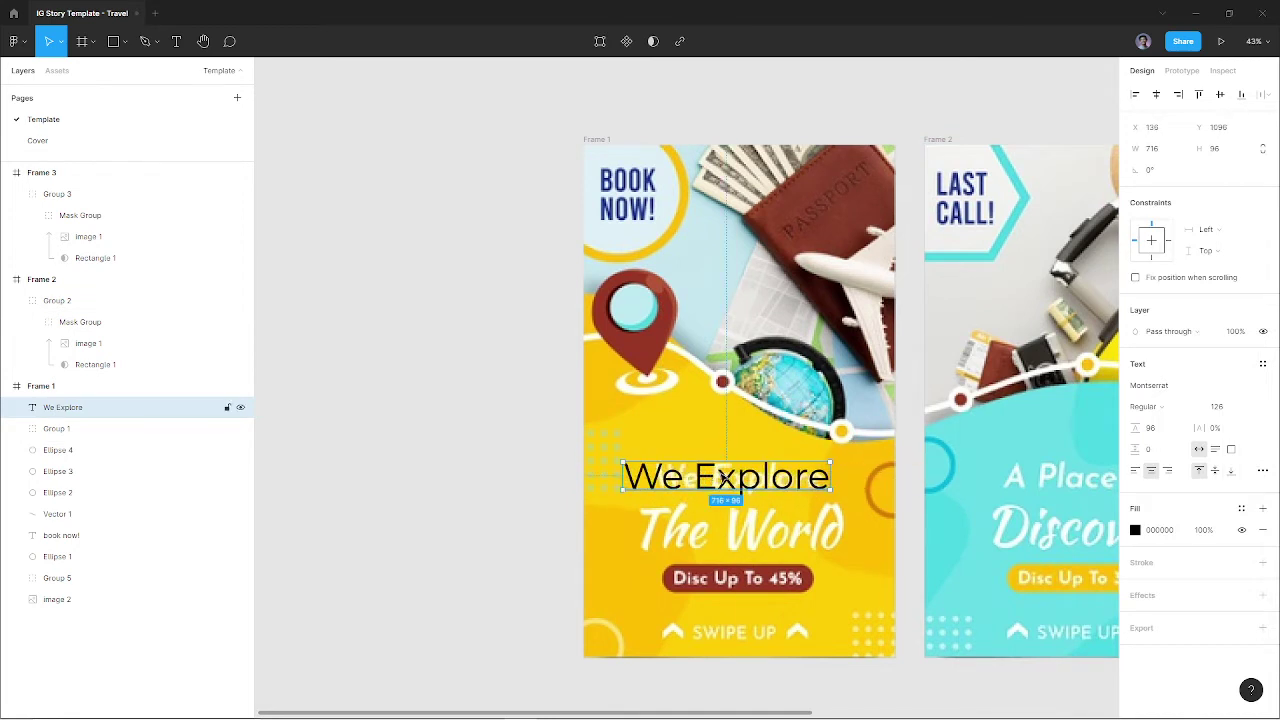
left_click(1236, 407)
type("116")
key("Return")
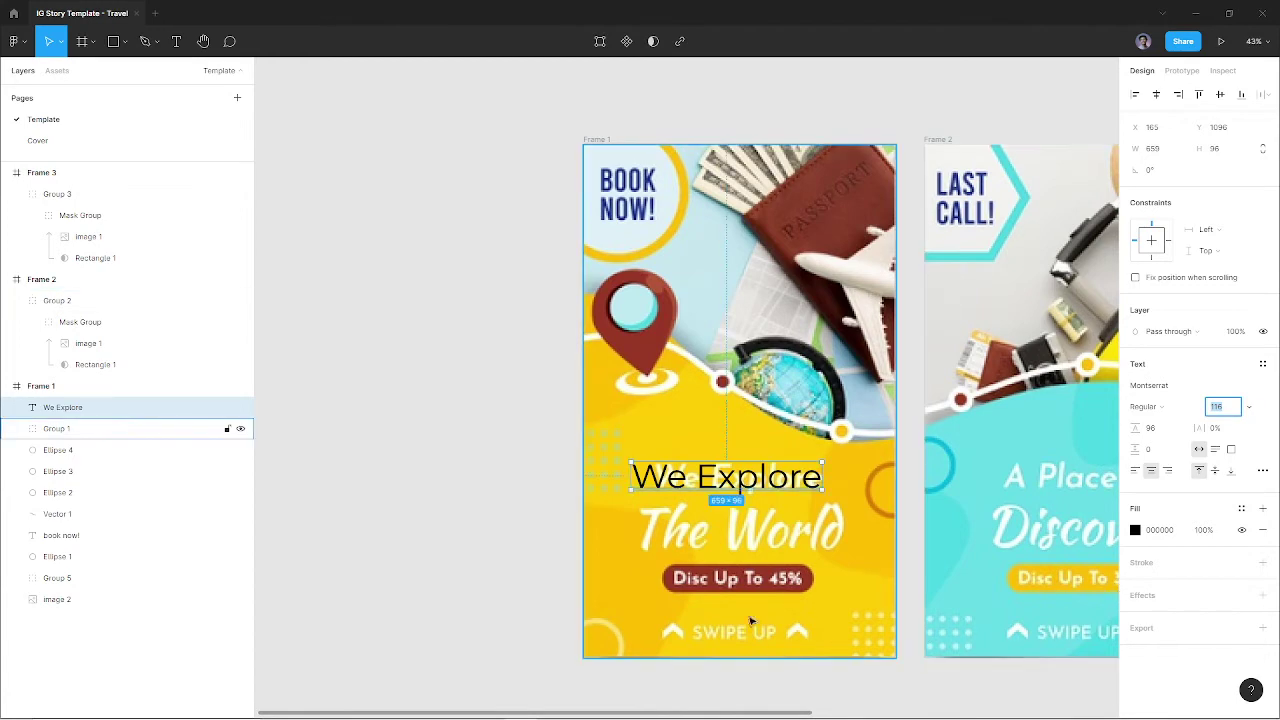
left_click_drag(762, 483, 757, 566)
Retype the duplicated heading as 'The World'
scroll(768, 485, "up", 3, "ctrl")
double_click(757, 566)
type("The")
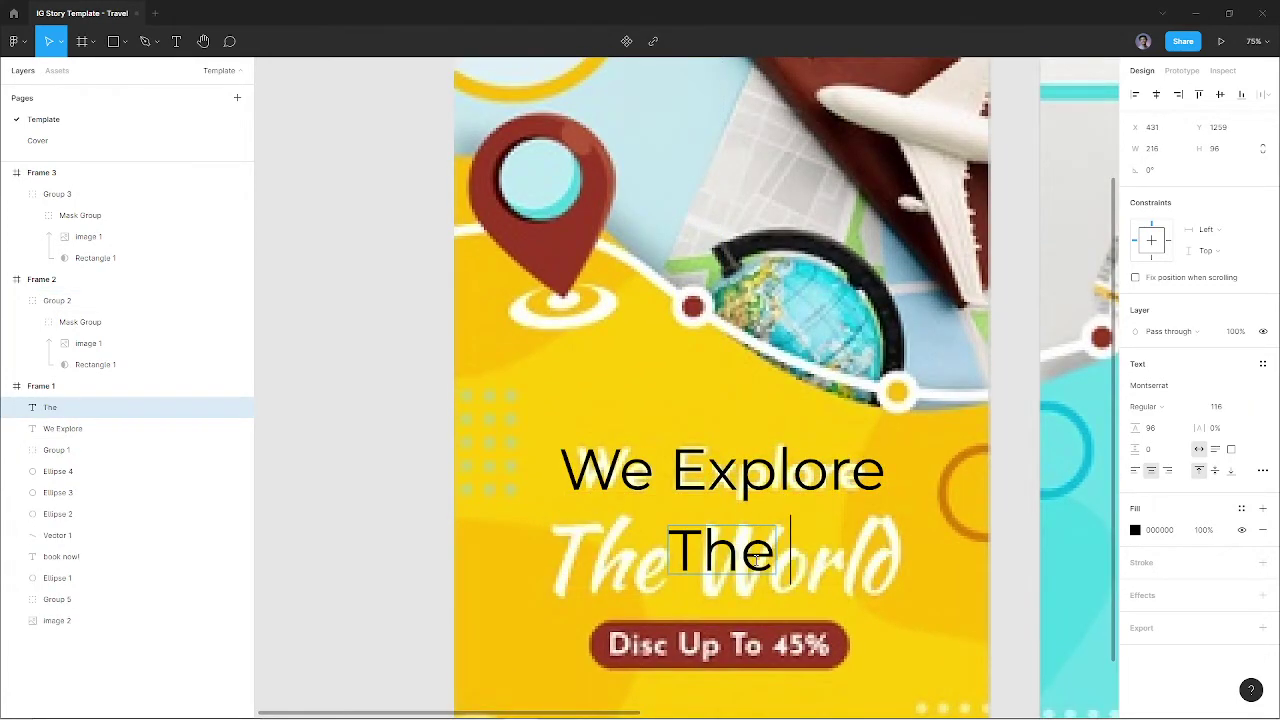
type(" Worlds")
key("Escape")
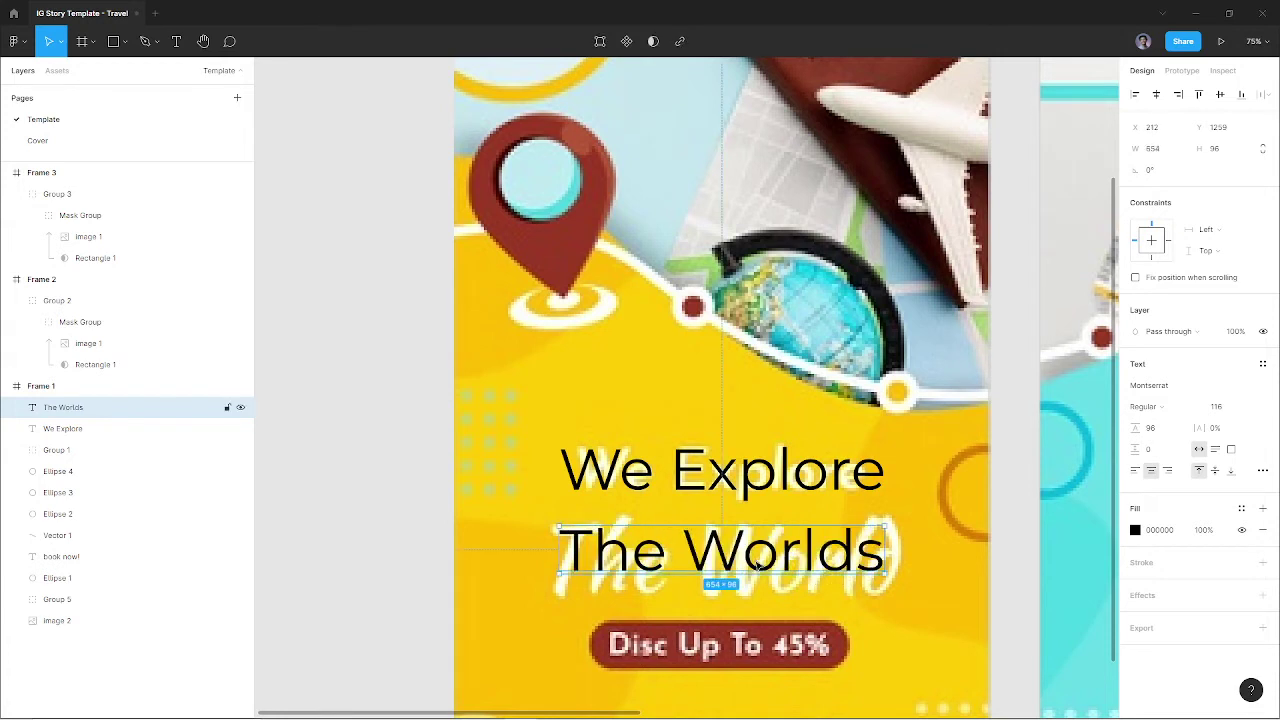
double_click(757, 566)
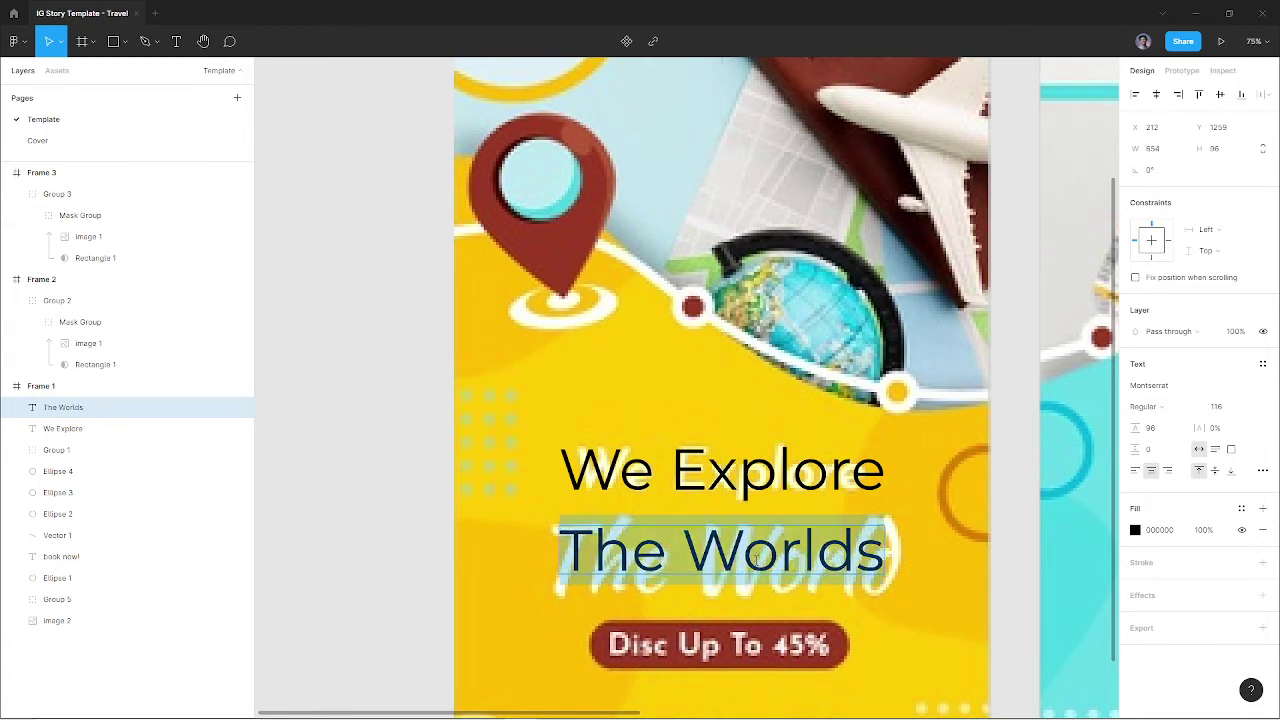
key("Right")
key("BackSpace")
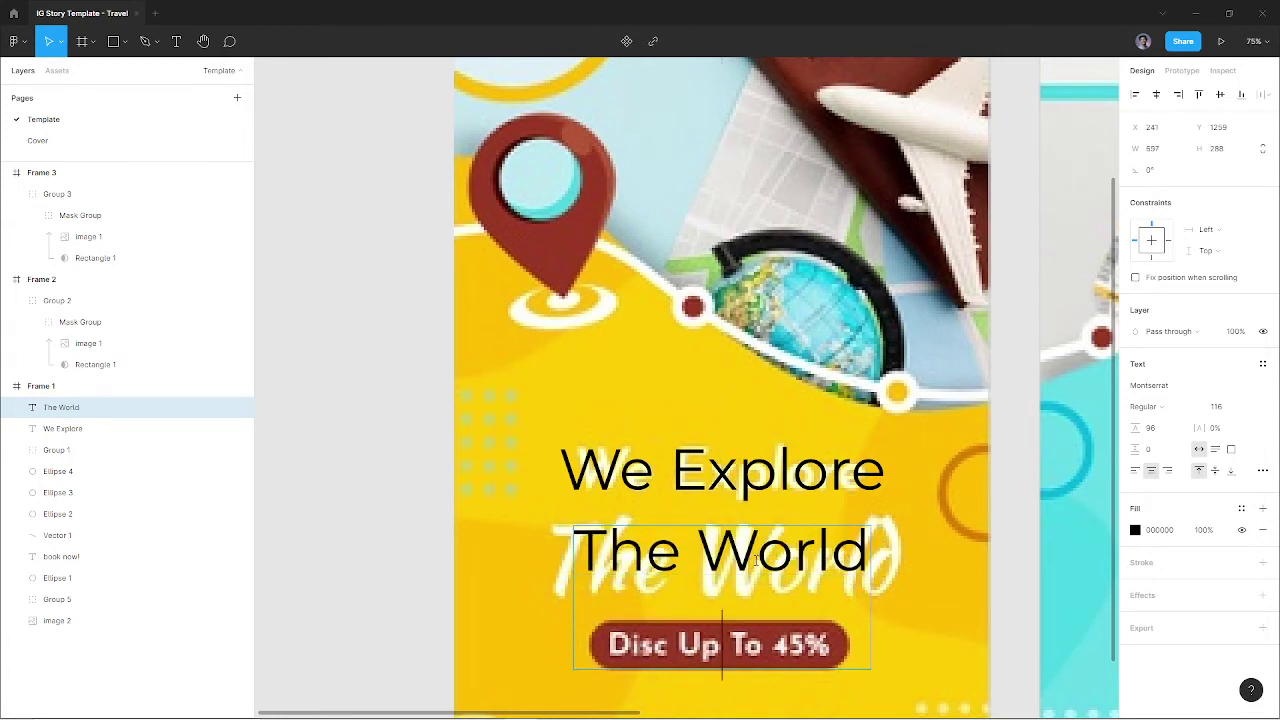
key("Escape")
double_click(757, 566)
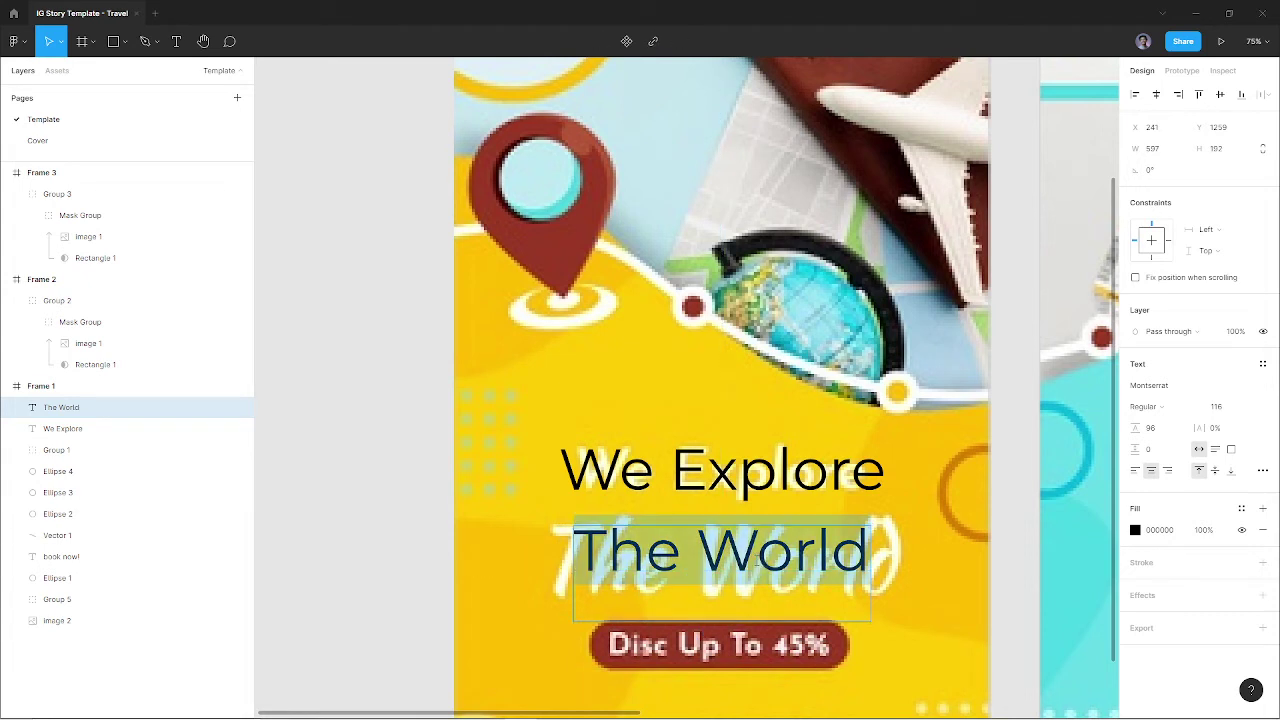
key("Escape")
Draw a red rectangle with corner radius 80 over the discount button and move it down
key("r")
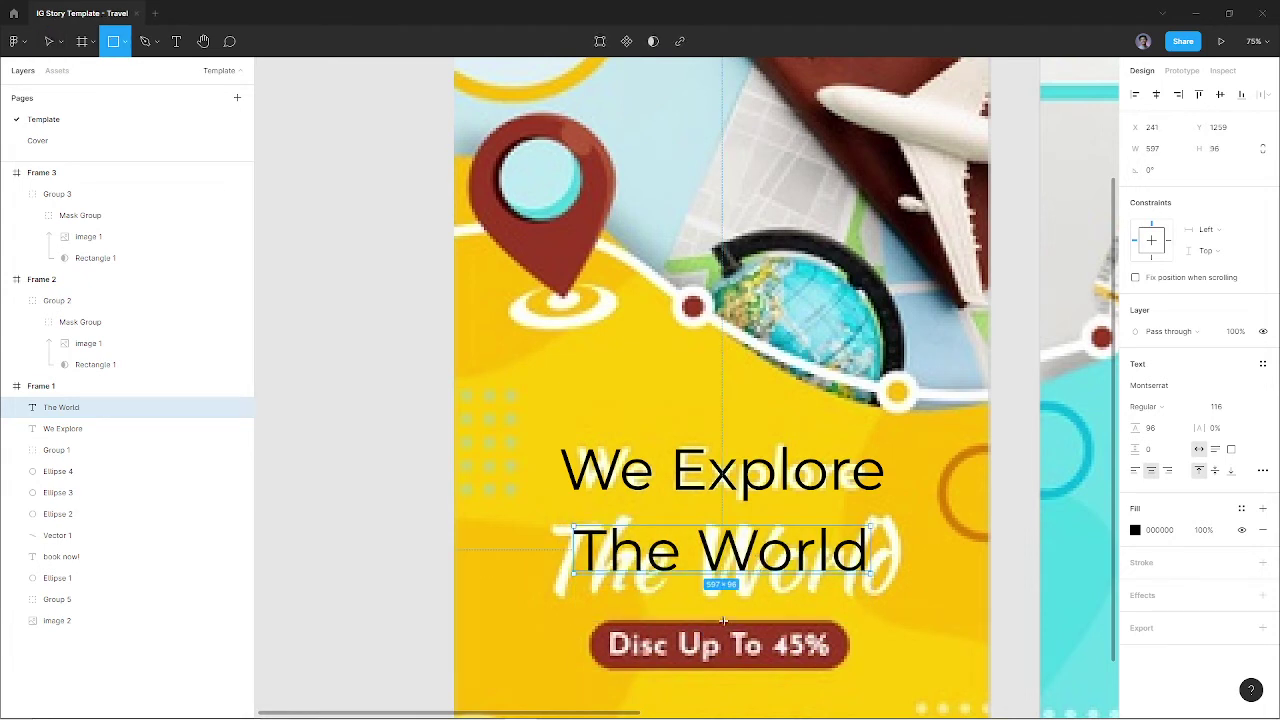
mouse_move(662, 622)
left_mouse_down()
mouse_move(777, 664)
mouse_move(613, 644)
left_mouse_up()
key("i")
left_click(625, 662)
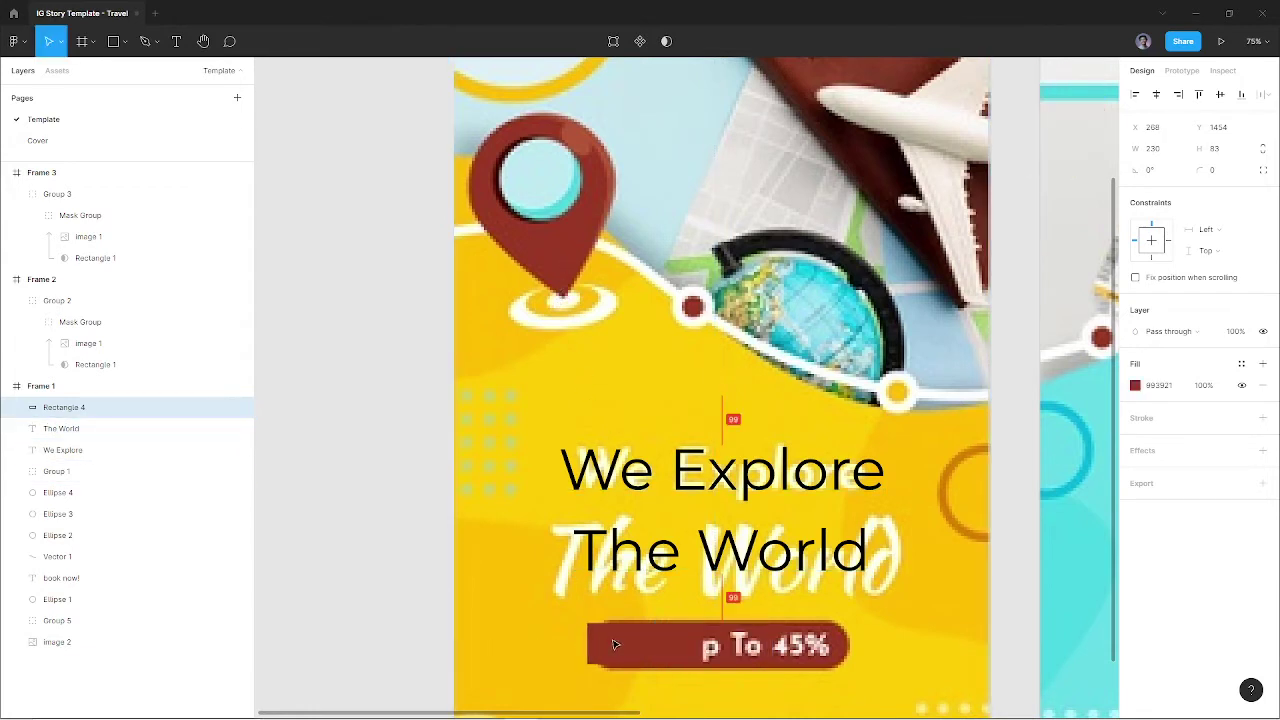
left_click_drag(704, 663, 851, 676)
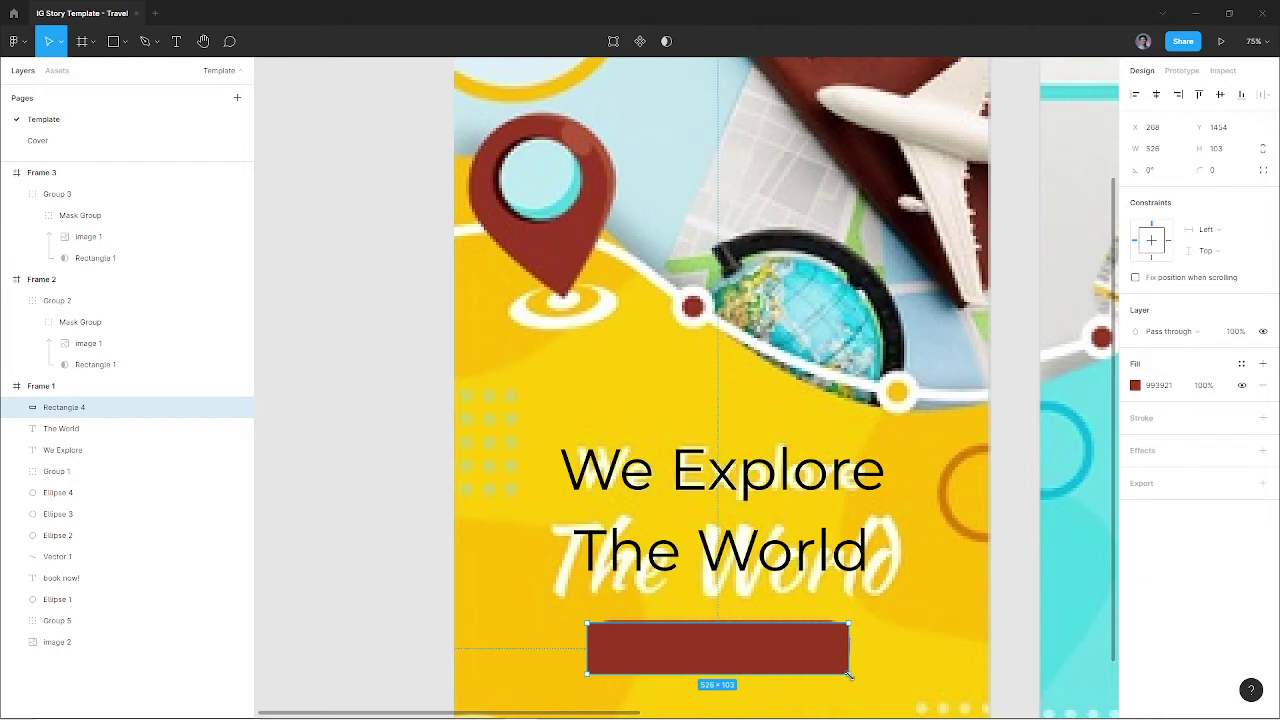
left_click(1222, 174)
type("80")
key("Return")
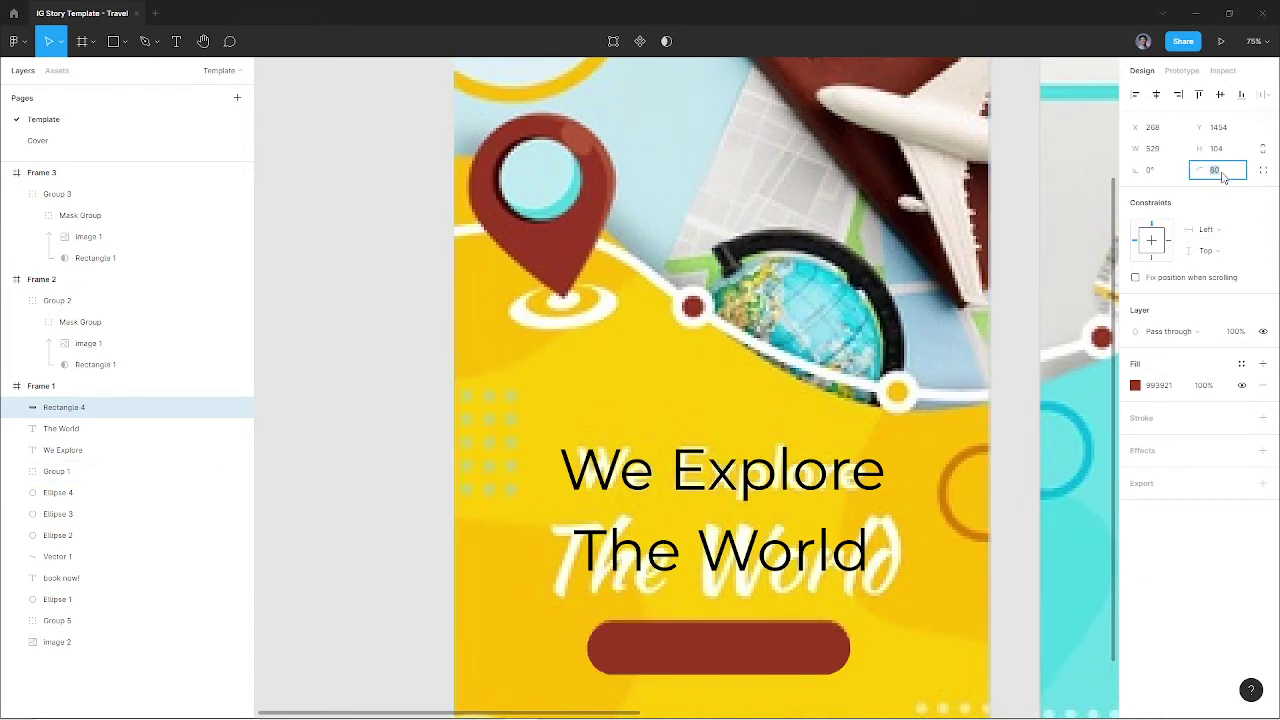
key("Escape")
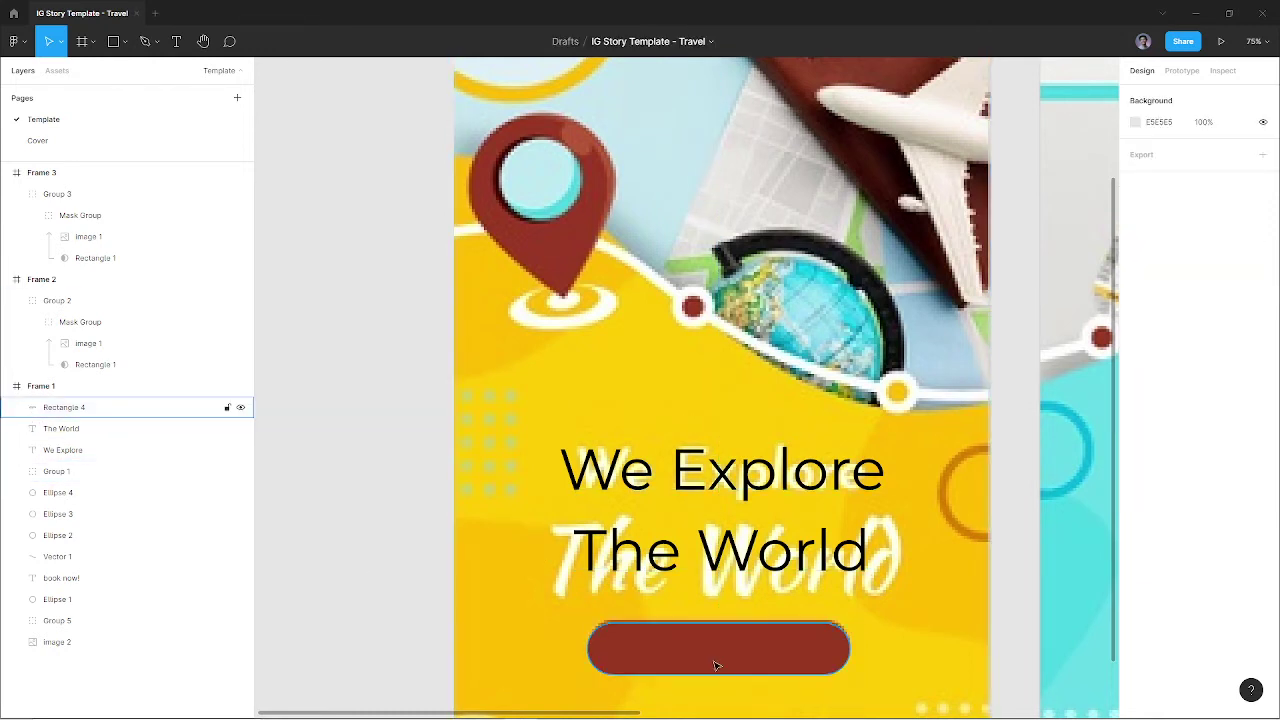
left_click_drag(714, 658, 716, 692)
left_click(720, 470)
scroll(716, 470, "down", 1)
Duplicate the heading, retype it as 'Disc Up To 45%', and give it an off-white fill
left_click_drag(712, 430, 712, 342)
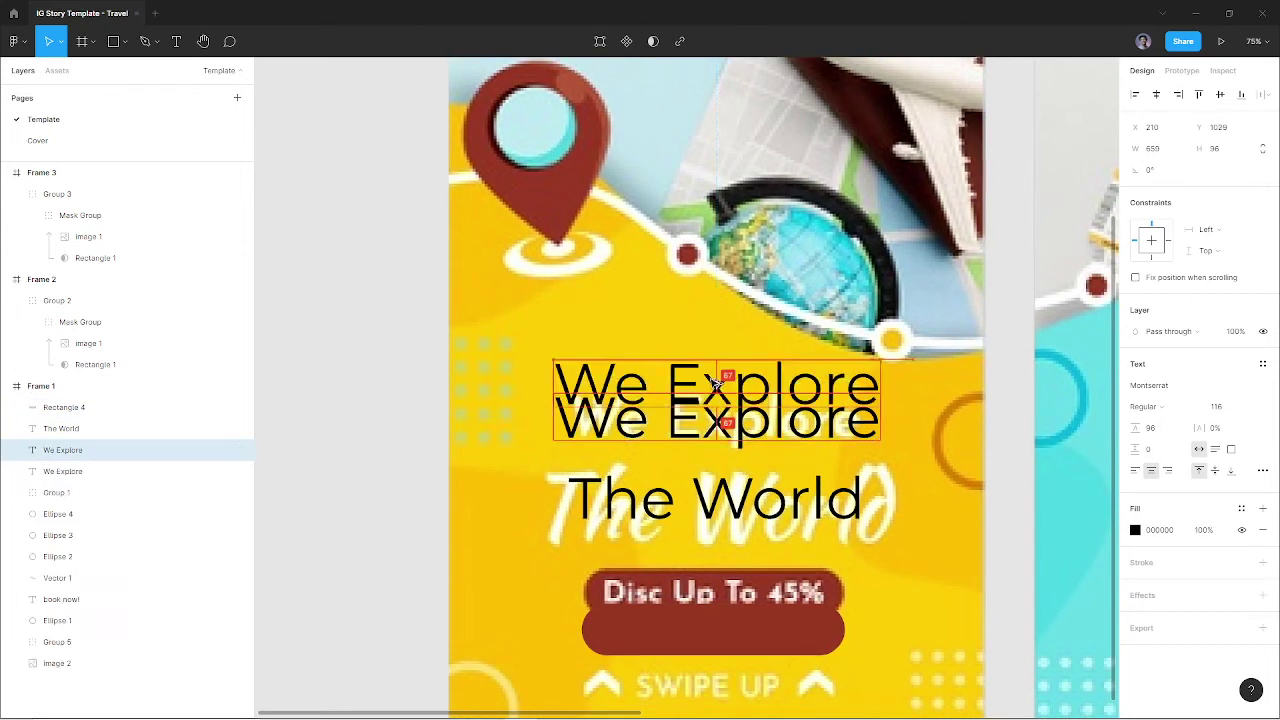
type("Do")
key("BackSpace")
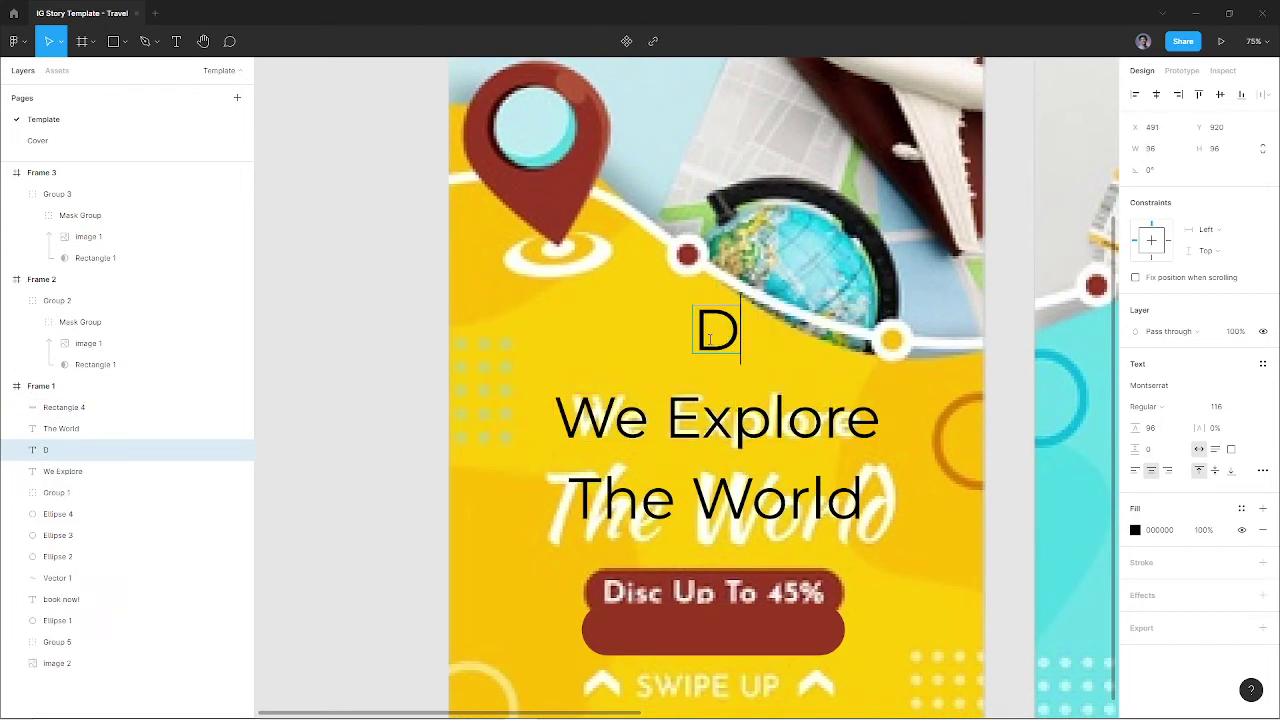
type("isc U")
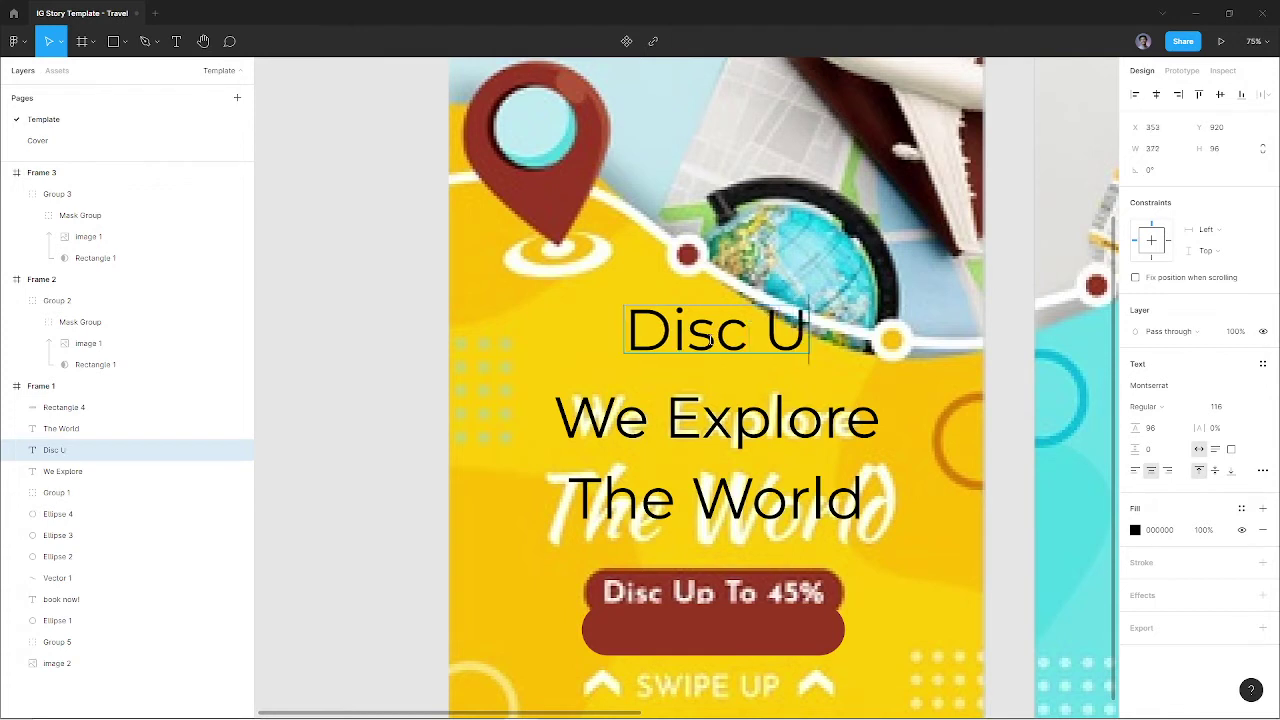
type("p To 45")
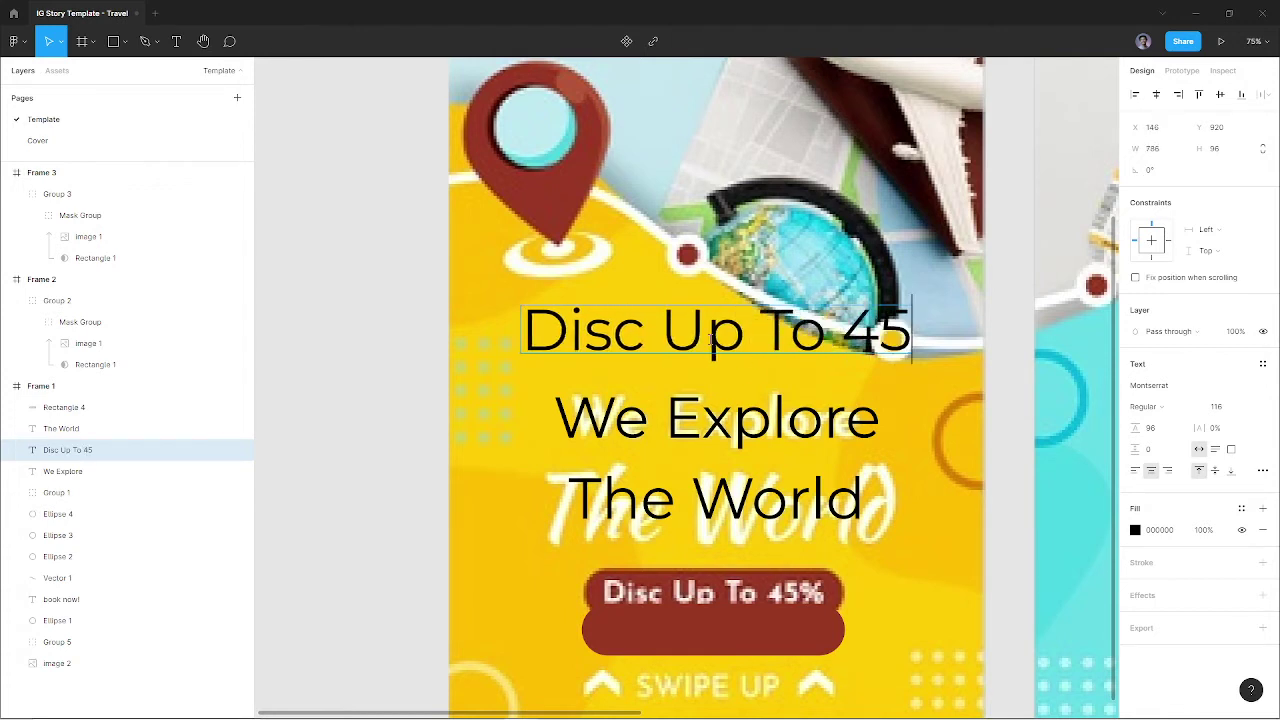
type("%")
key("Escape")
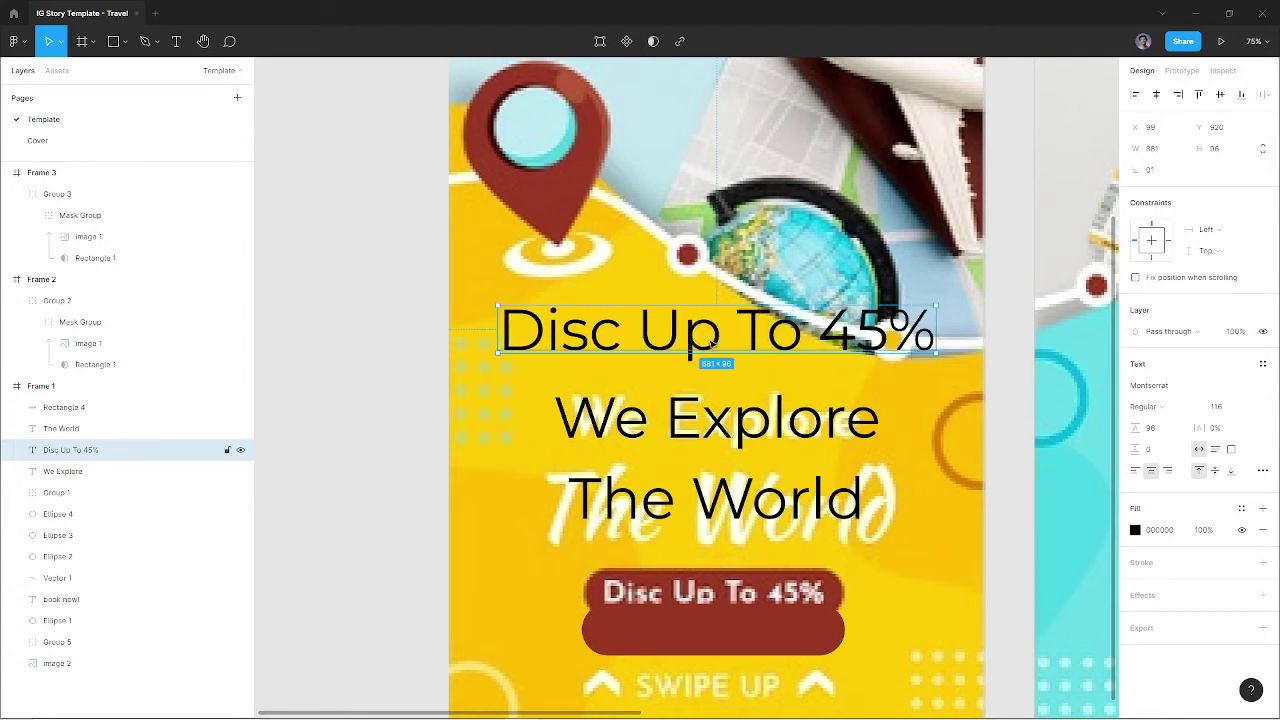
key("i")
left_click(704, 268)
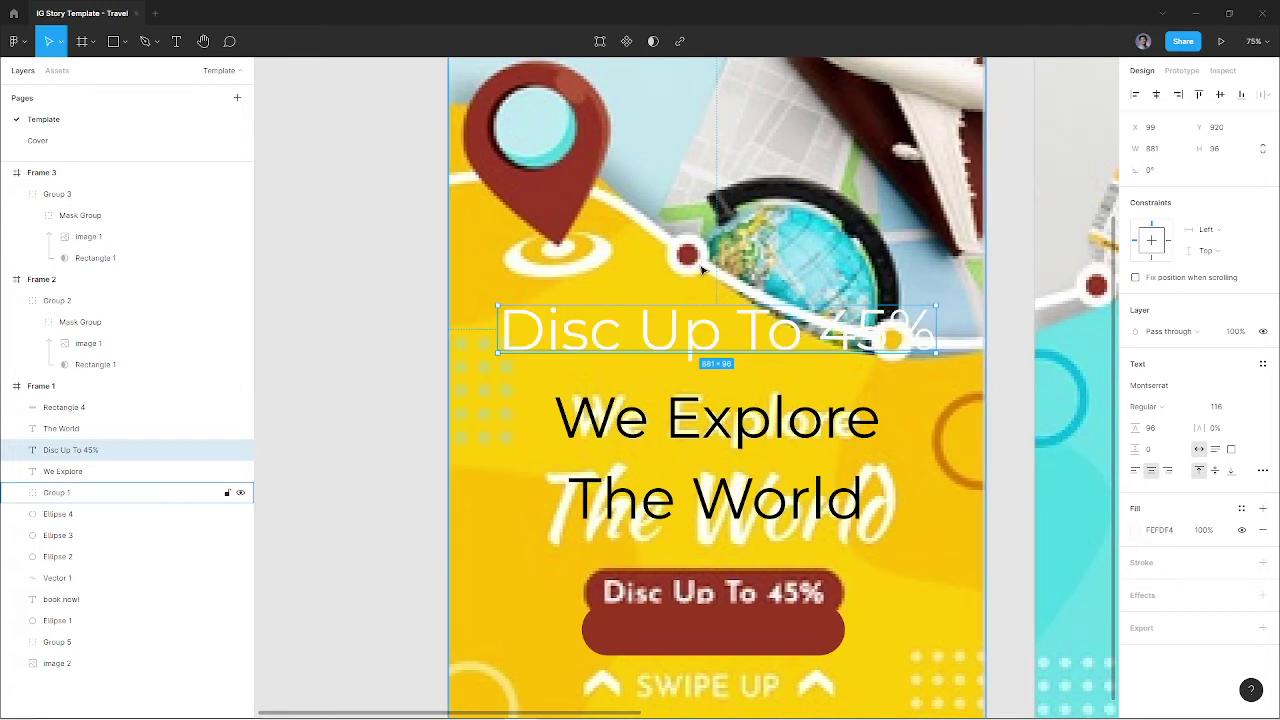
Place the discount text in front of the red pill, centred, bold, and resized to fit
scroll(725, 268, "down", 2)
left_click_drag(708, 515, 765, 557)
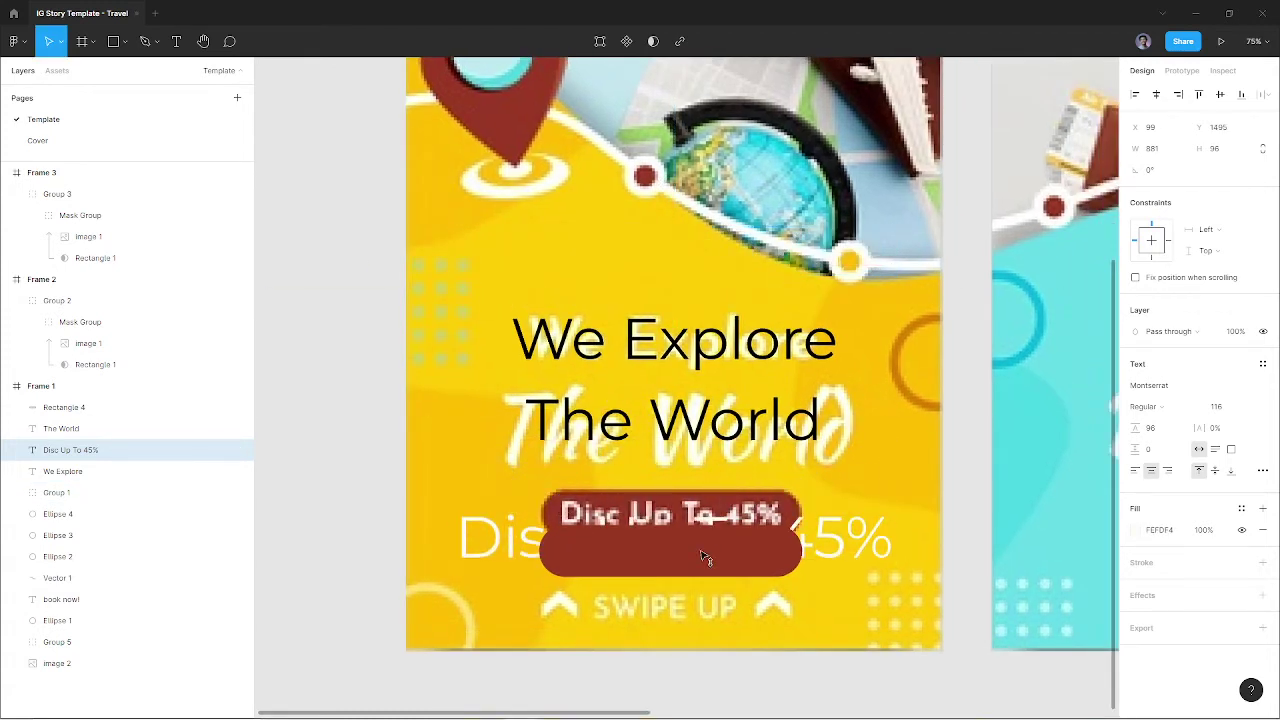
key("ctrl+bracketright")
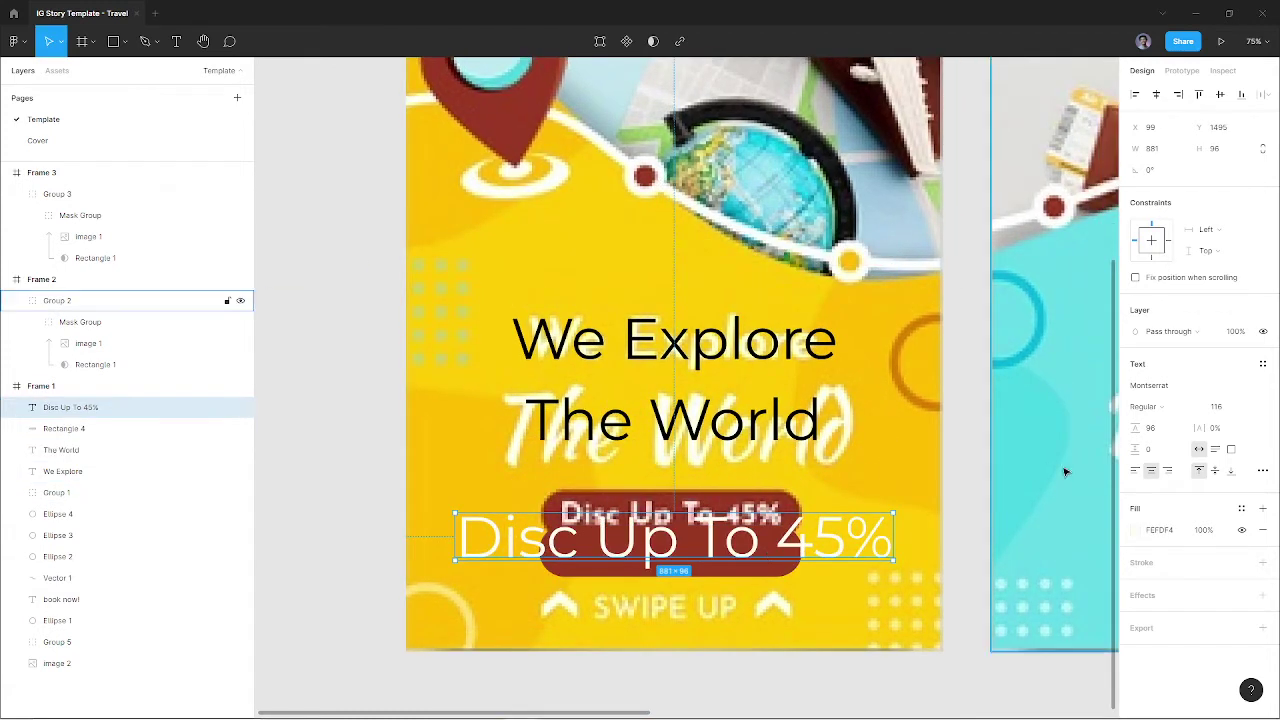
key("Caps_Lock")
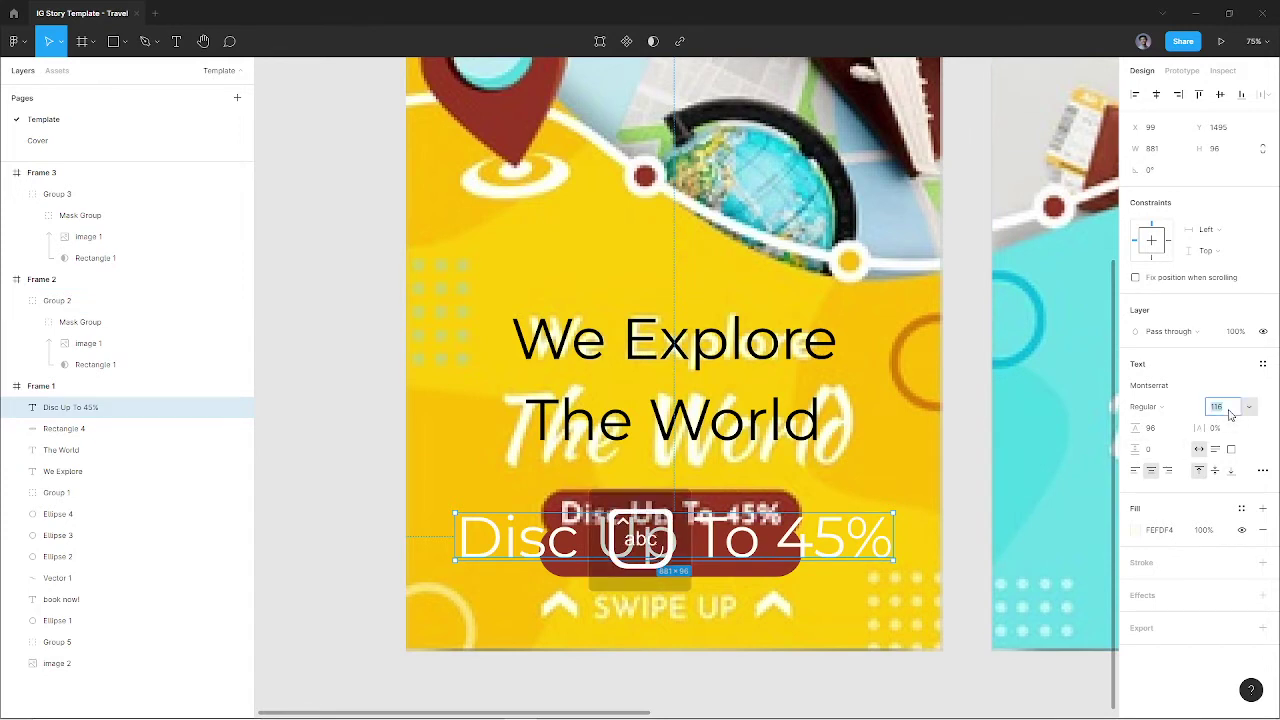
key("shift+Down")
key("shift+Down")
key("shift+Down")
key("shift+Down")
key("shift+Down")
key("shift+Down")
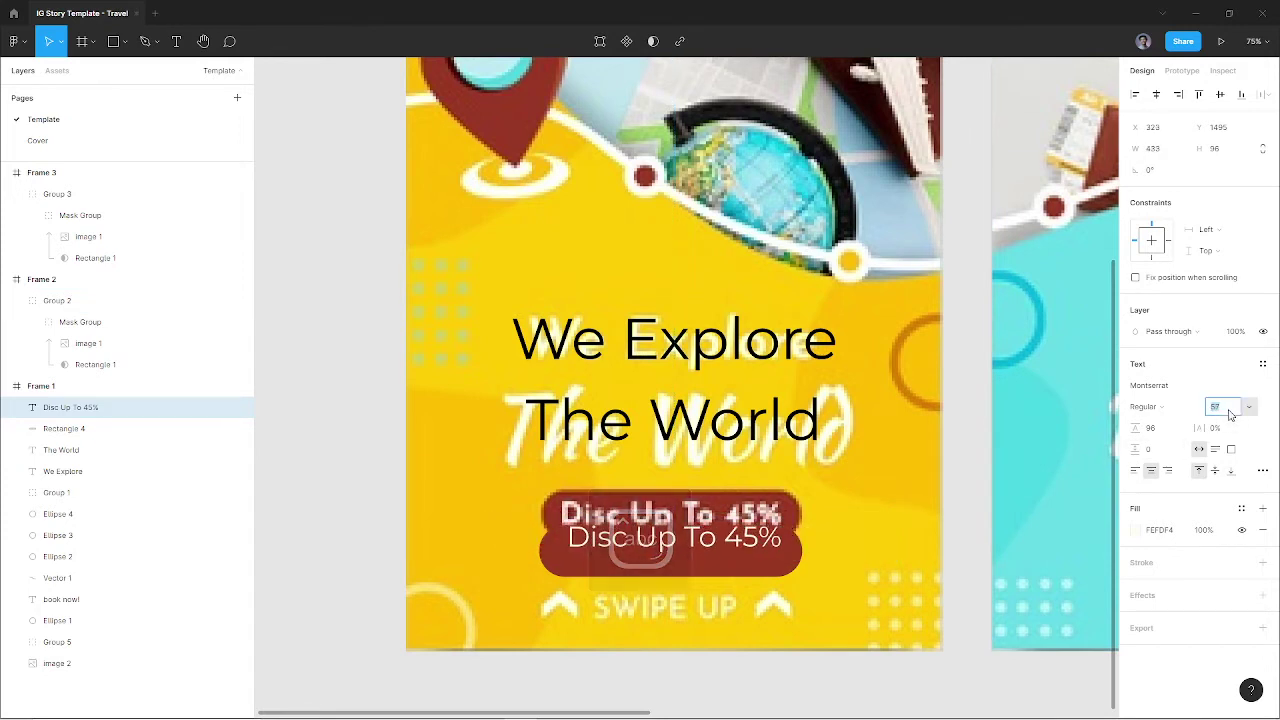
key("Up")
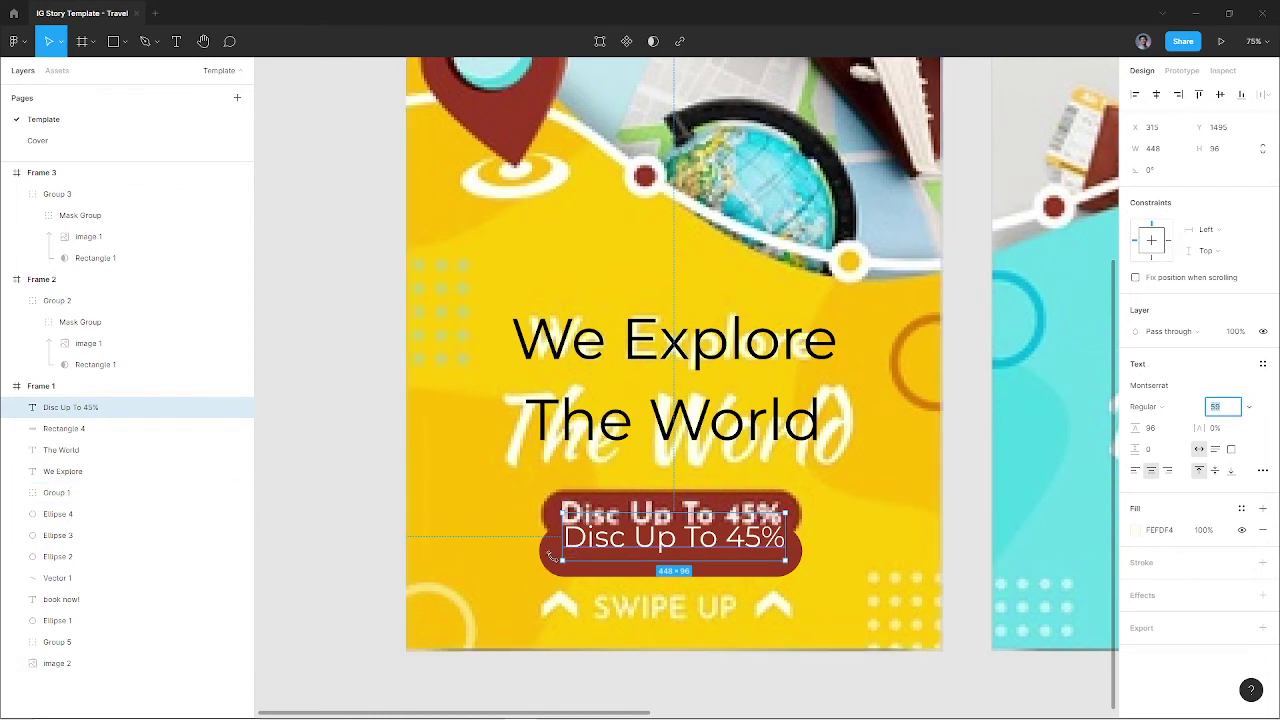
left_click(550, 558, "shift")
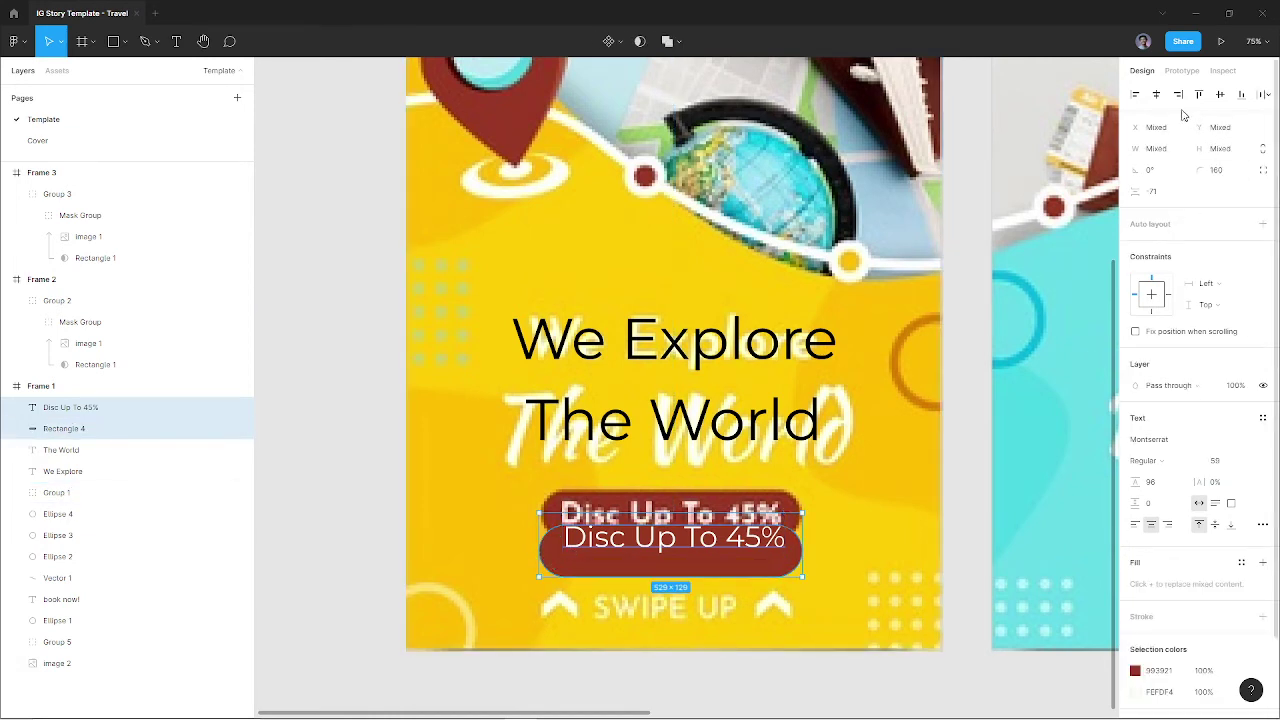
left_click(1156, 94)
left_click(1221, 95)
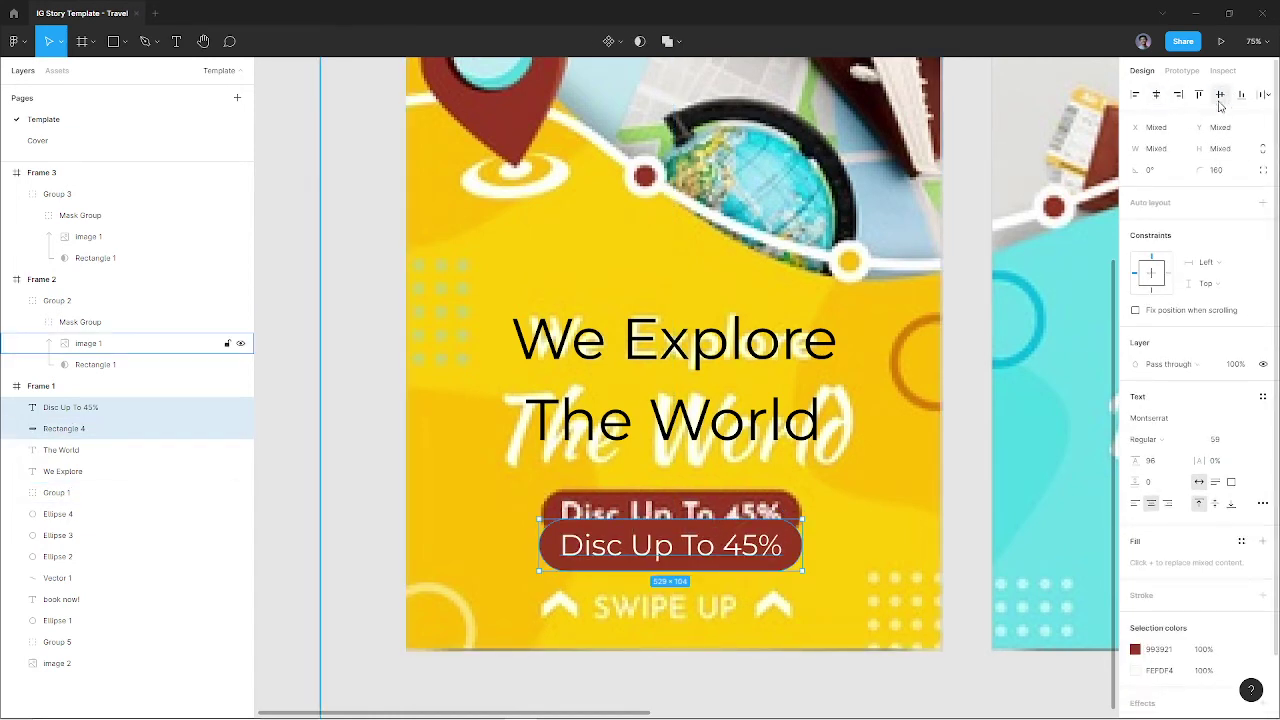
key("ctrl+b")
left_click_drag(790, 548, 795, 522)
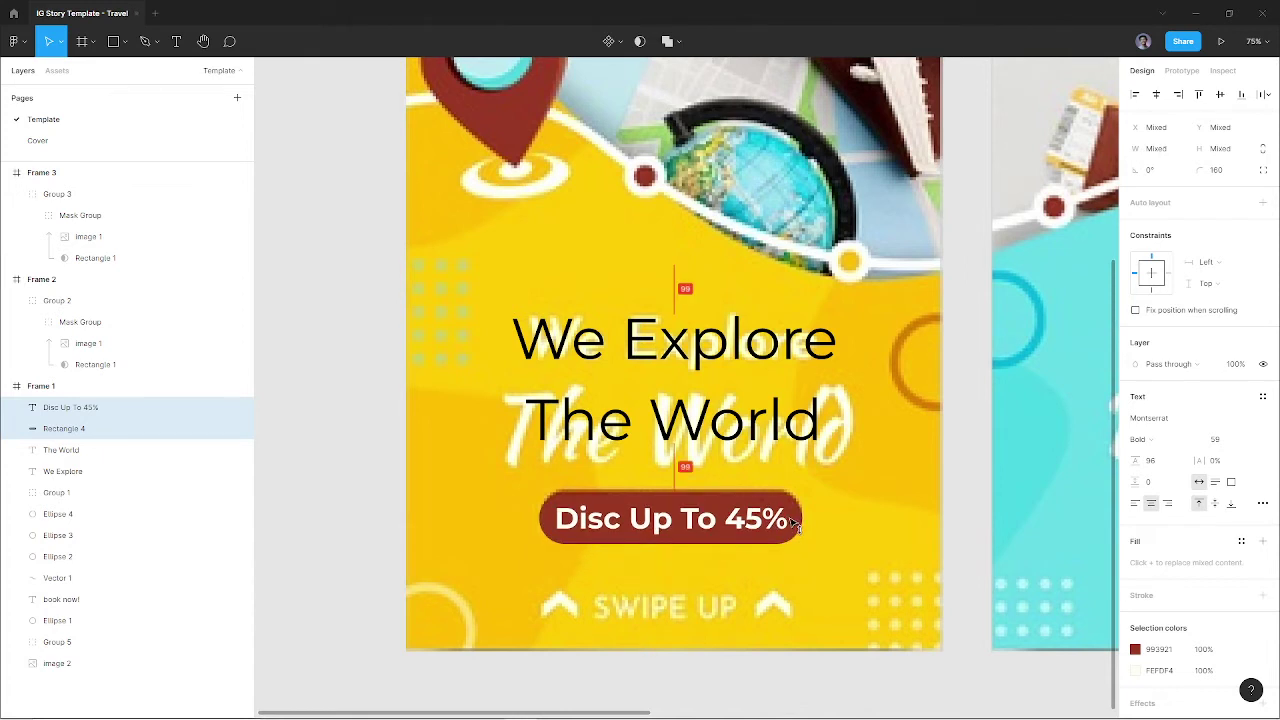
Set the discount text to size 56 with line height 0 and recentre it on the pill
left_click(786, 520)
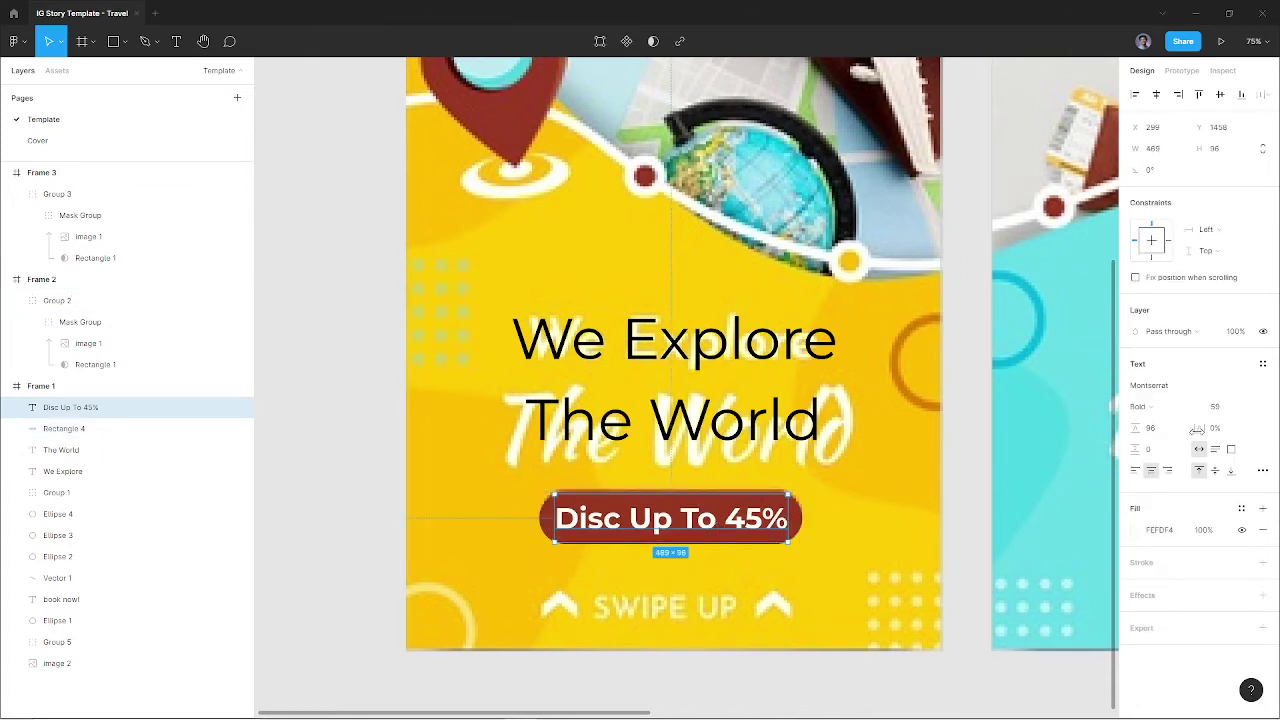
type("56")
key("Tab")
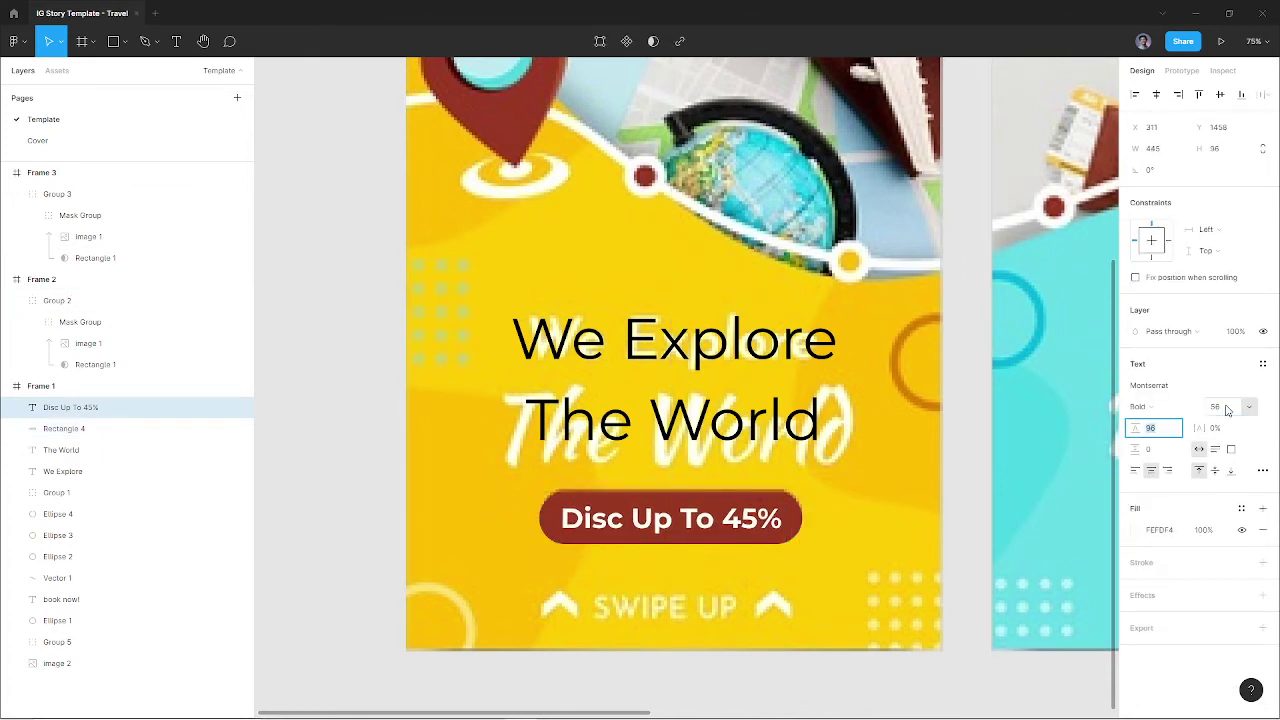
key("Tab")
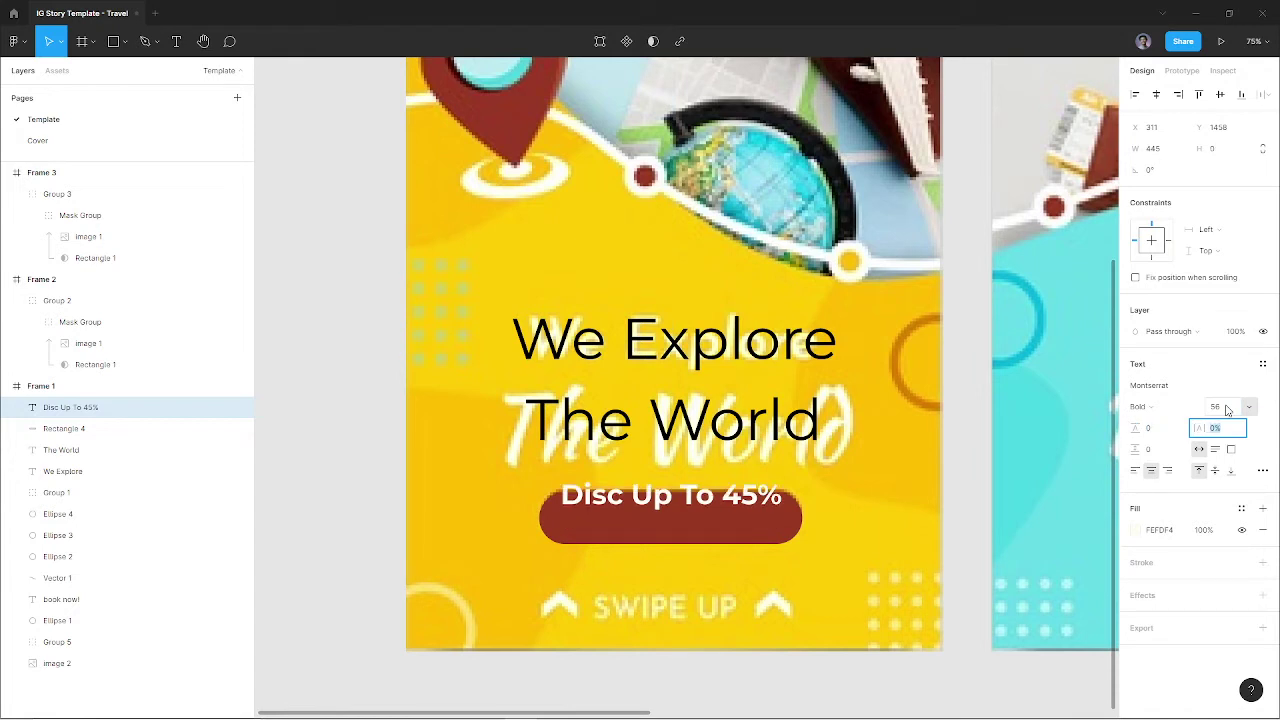
left_click(766, 537, "shift")
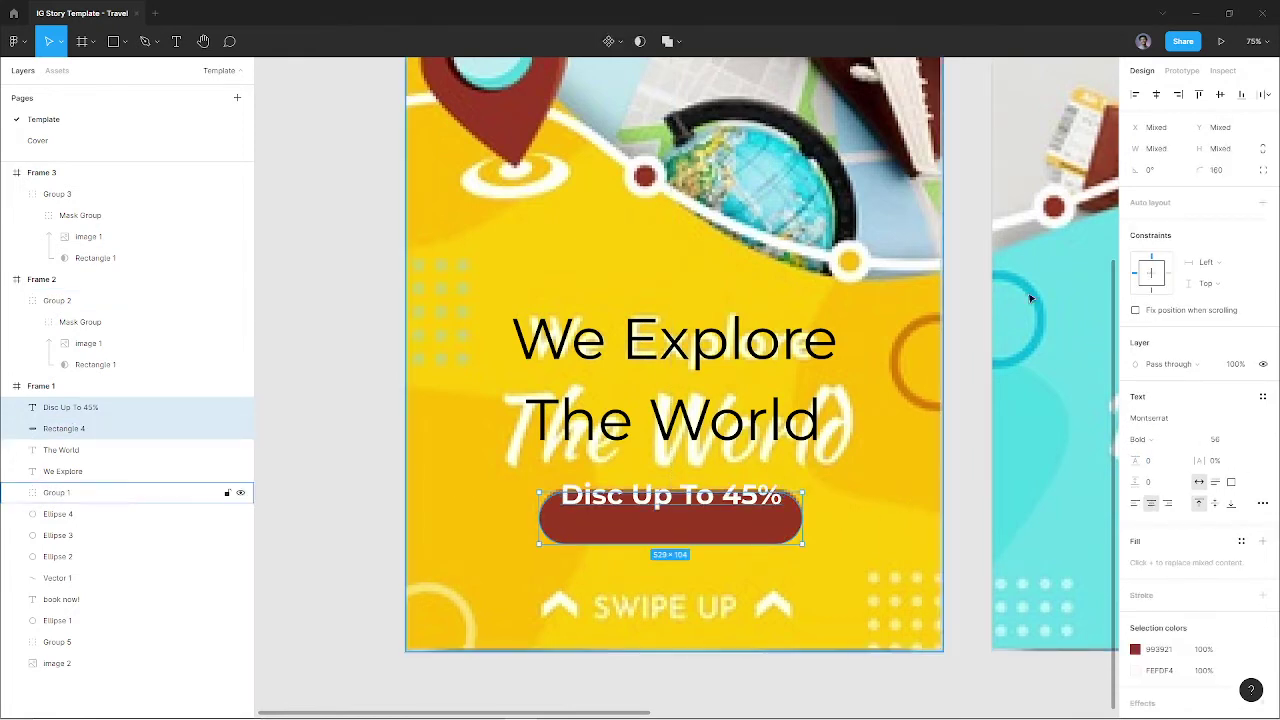
left_click(1156, 94)
left_click(1220, 94)
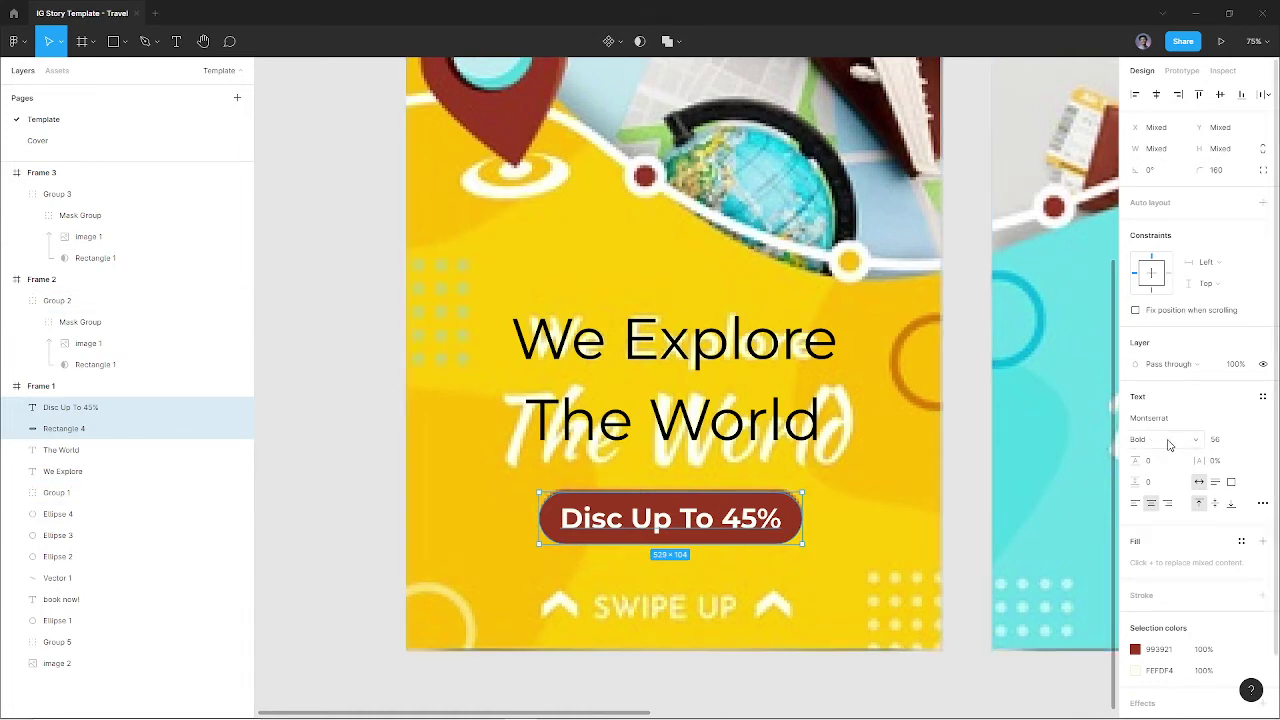
type("54")
key("Return")
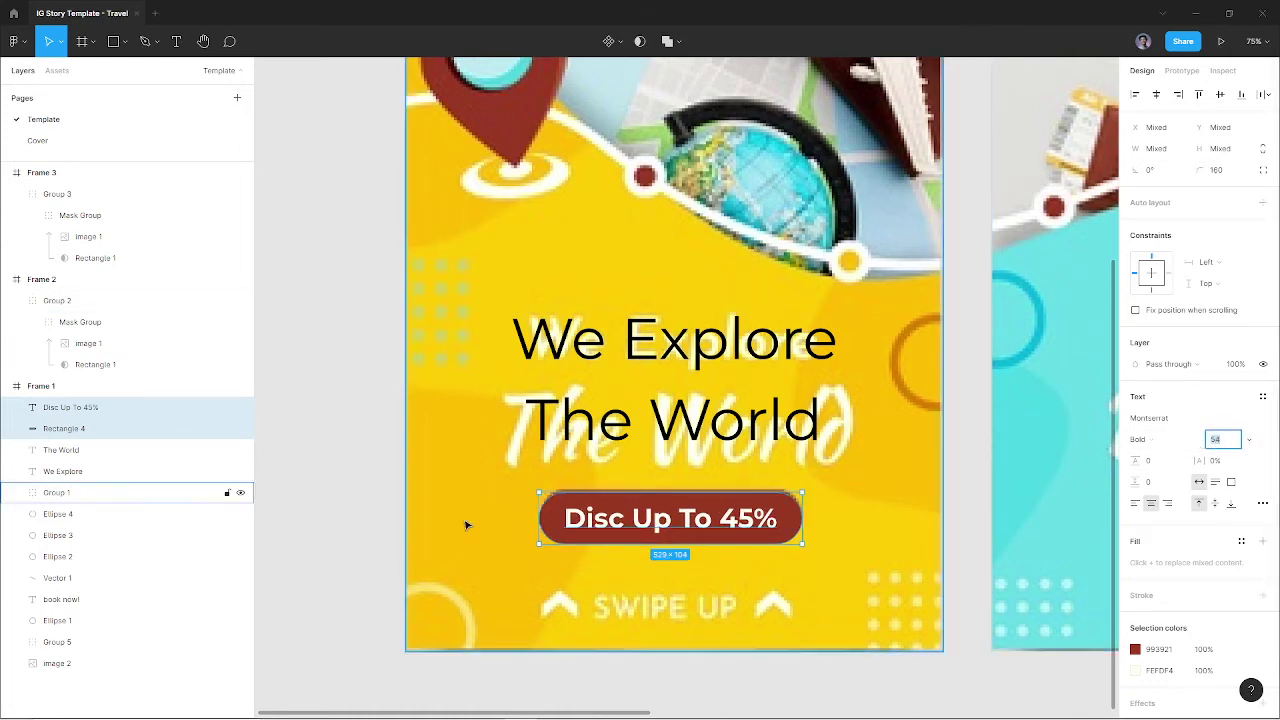
left_click(366, 527)
Make the 'We Explore' headline a near-white colour and Bold weight
scroll(600, 480, "up", 3)
scroll(600, 480, "left", 2)
left_click(705, 495)
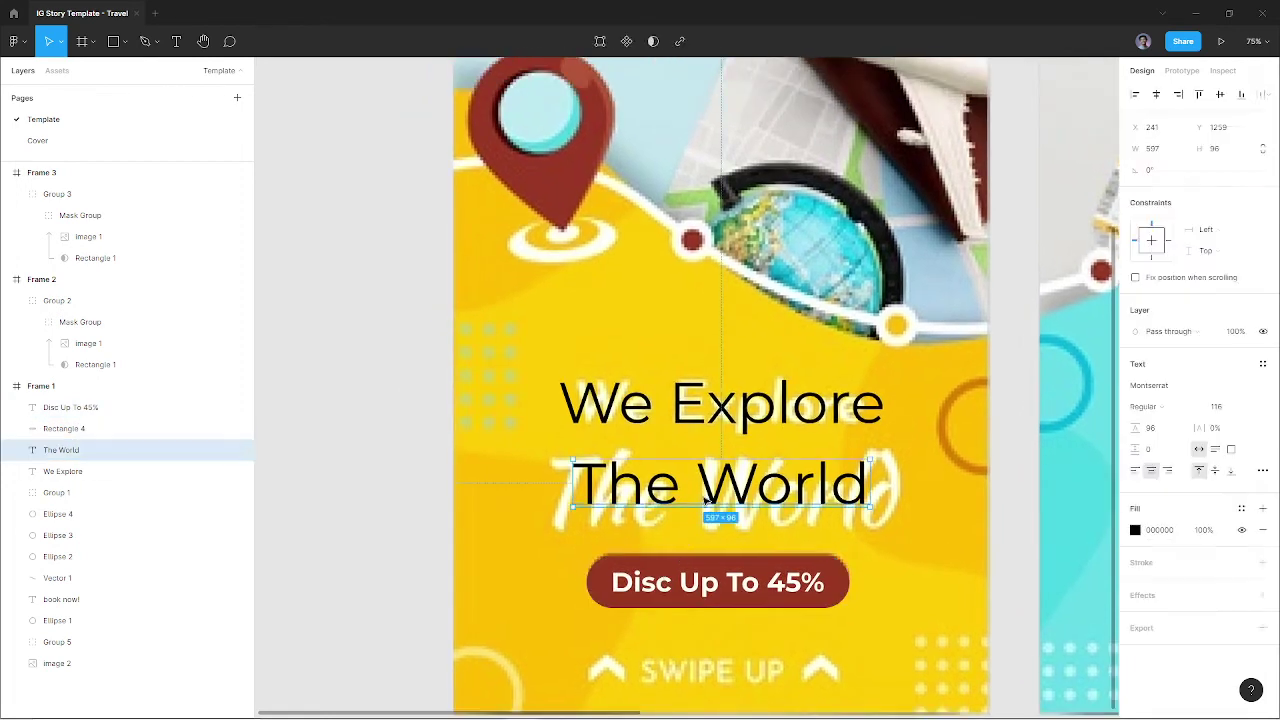
left_click(707, 415)
key("i")
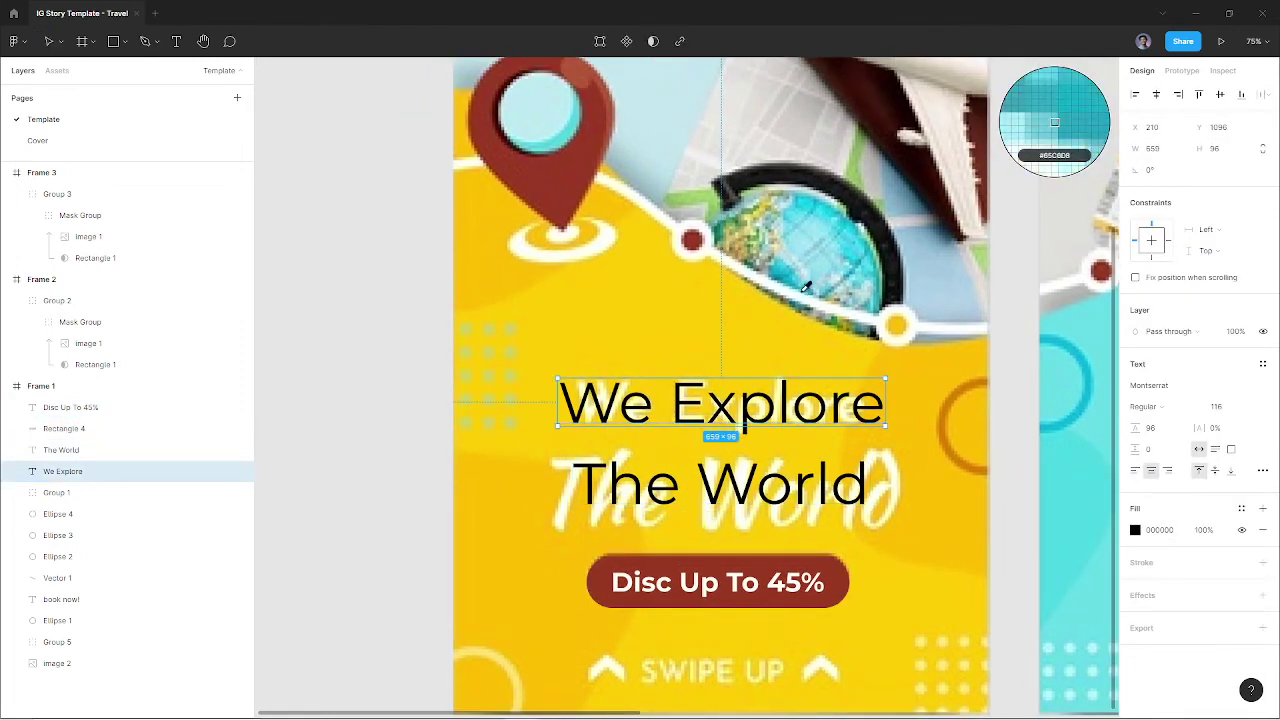
left_click(1055, 122)
left_click(1143, 406)
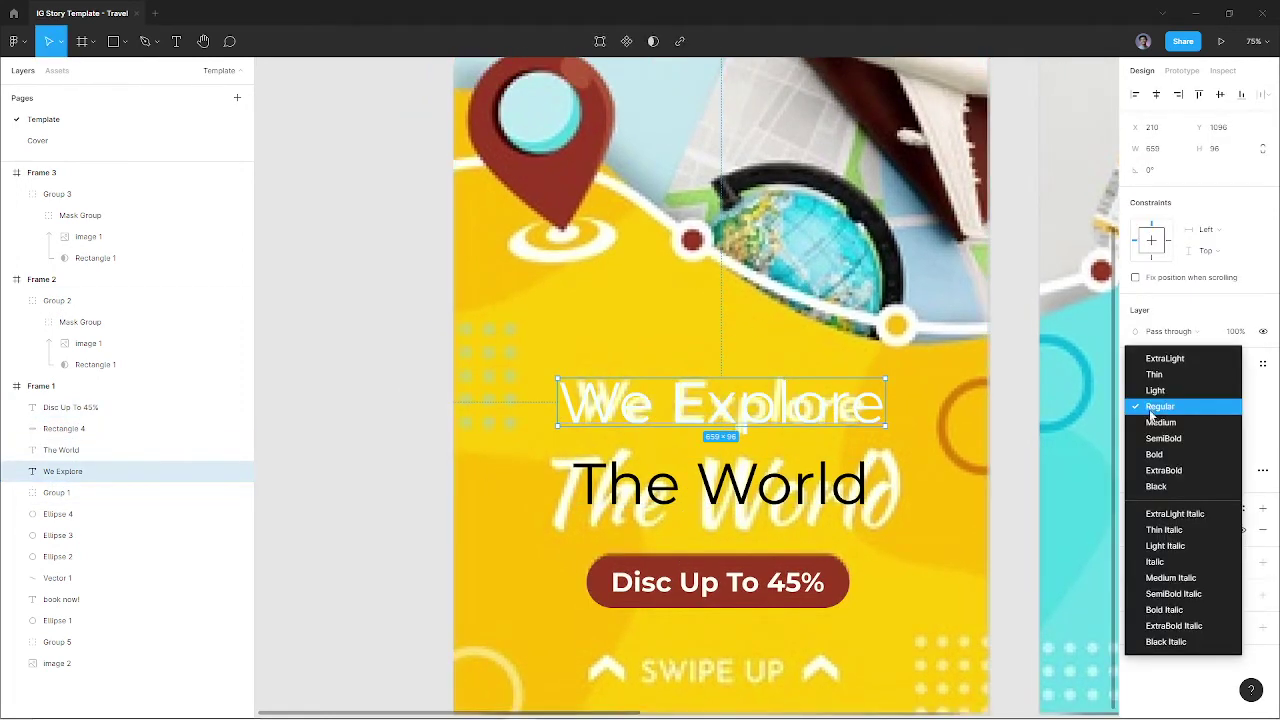
left_click(1157, 451)
left_click(434, 477)
On Google Fonts, reset the font property filters and keep only the Handwriting category
key("alt+Tab")
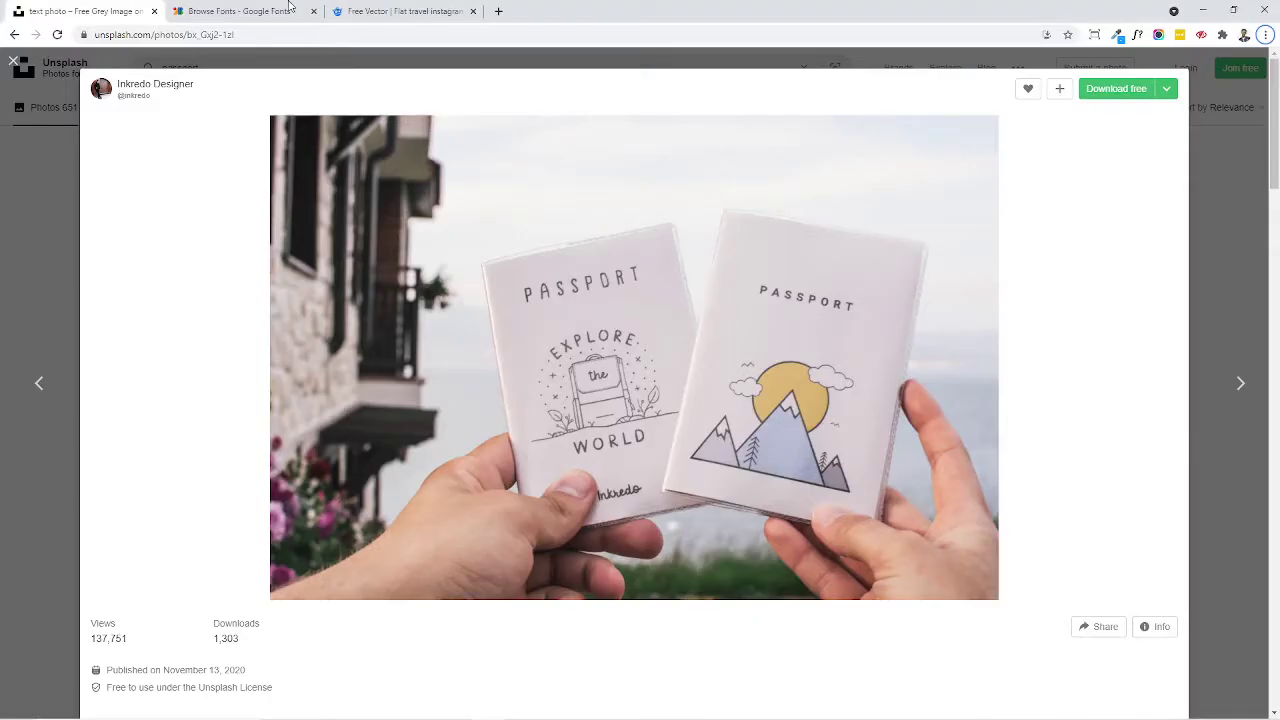
left_click(262, 11)
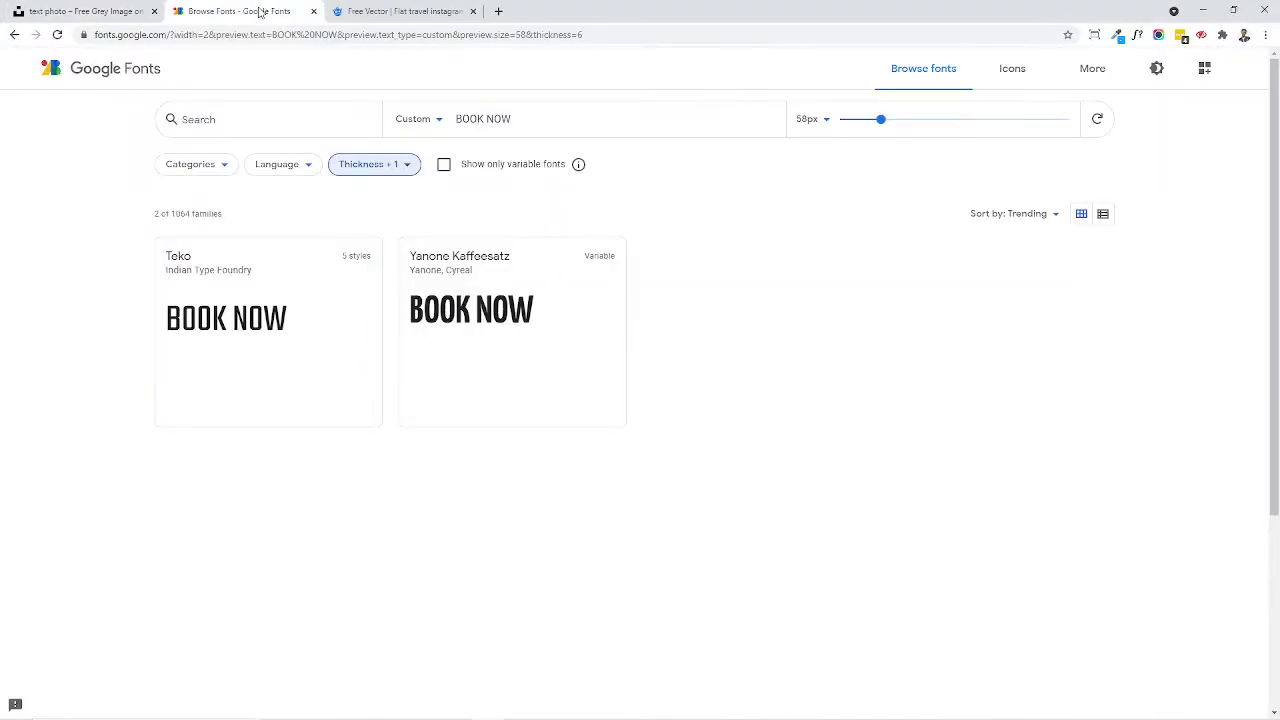
left_click(364, 166)
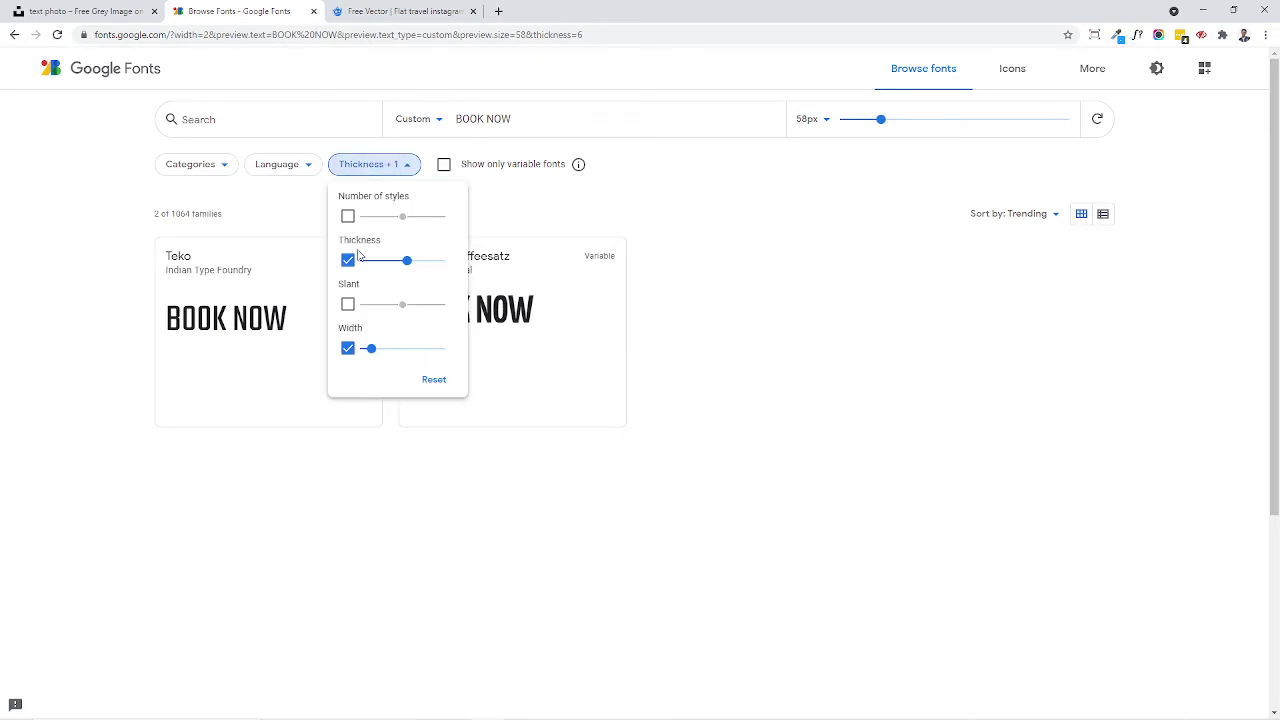
left_click(433, 381)
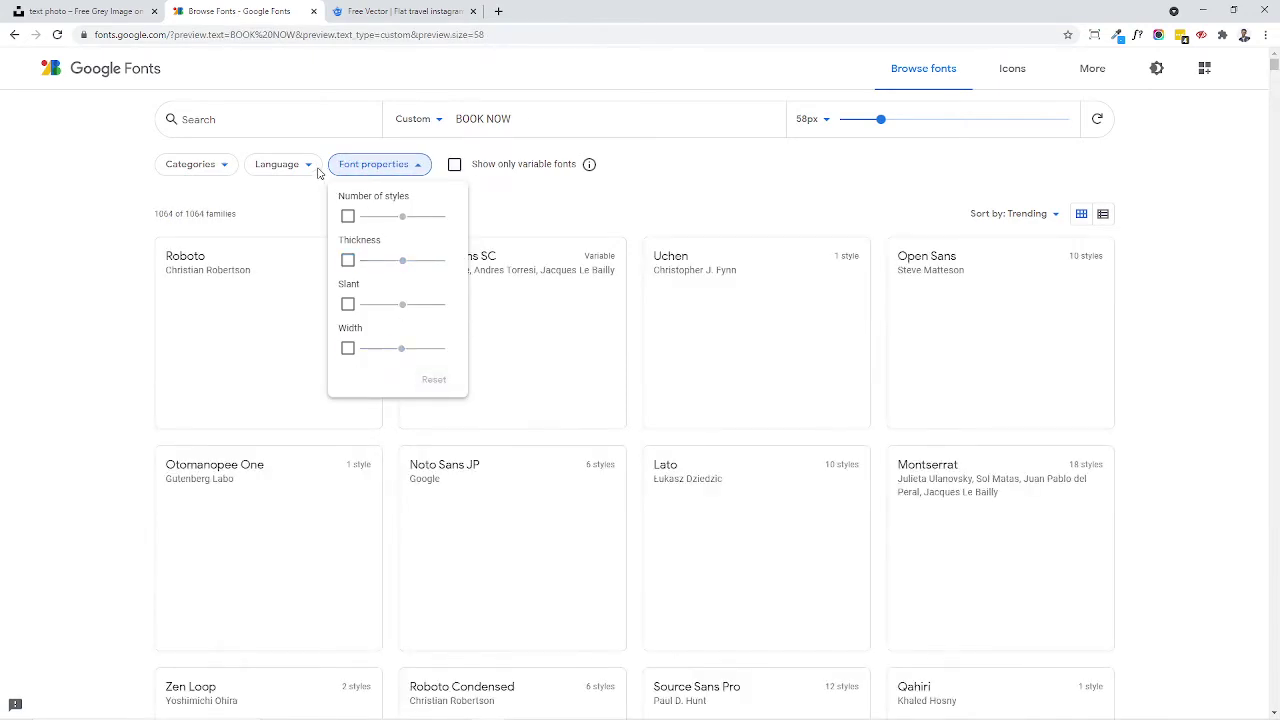
left_click(197, 166)
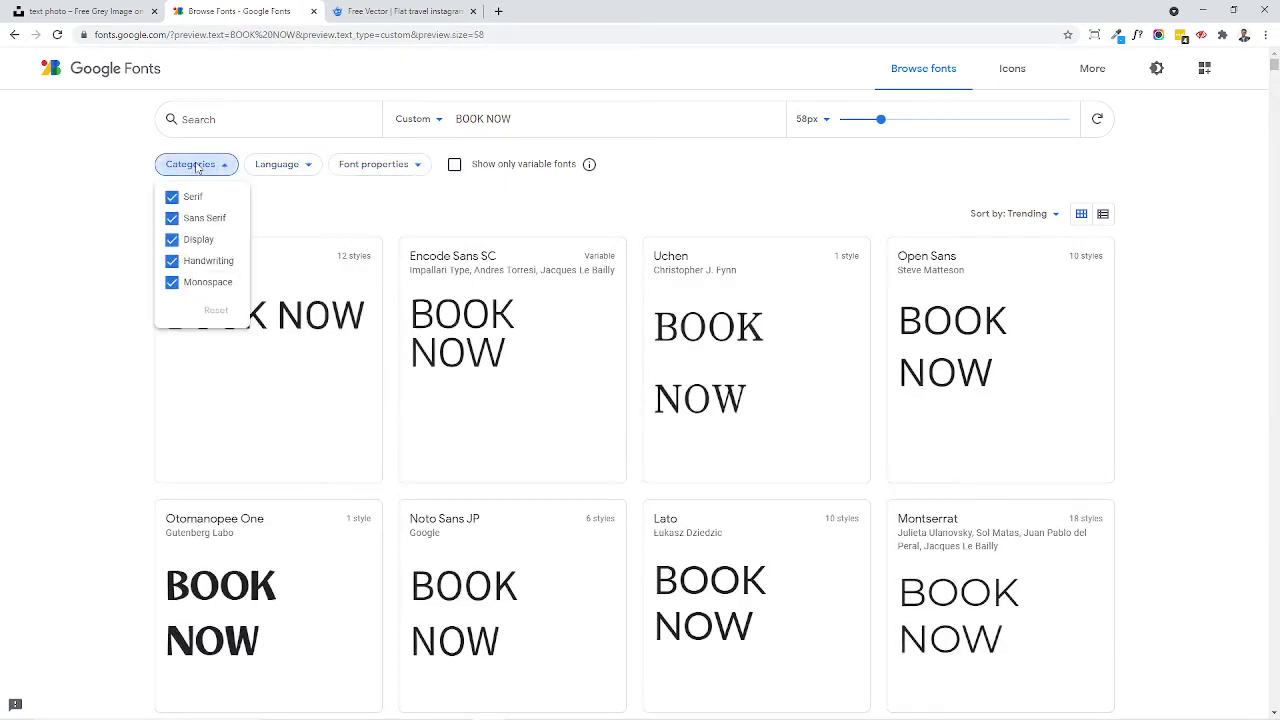
left_click(172, 282)
left_click(172, 239)
left_click(172, 218)
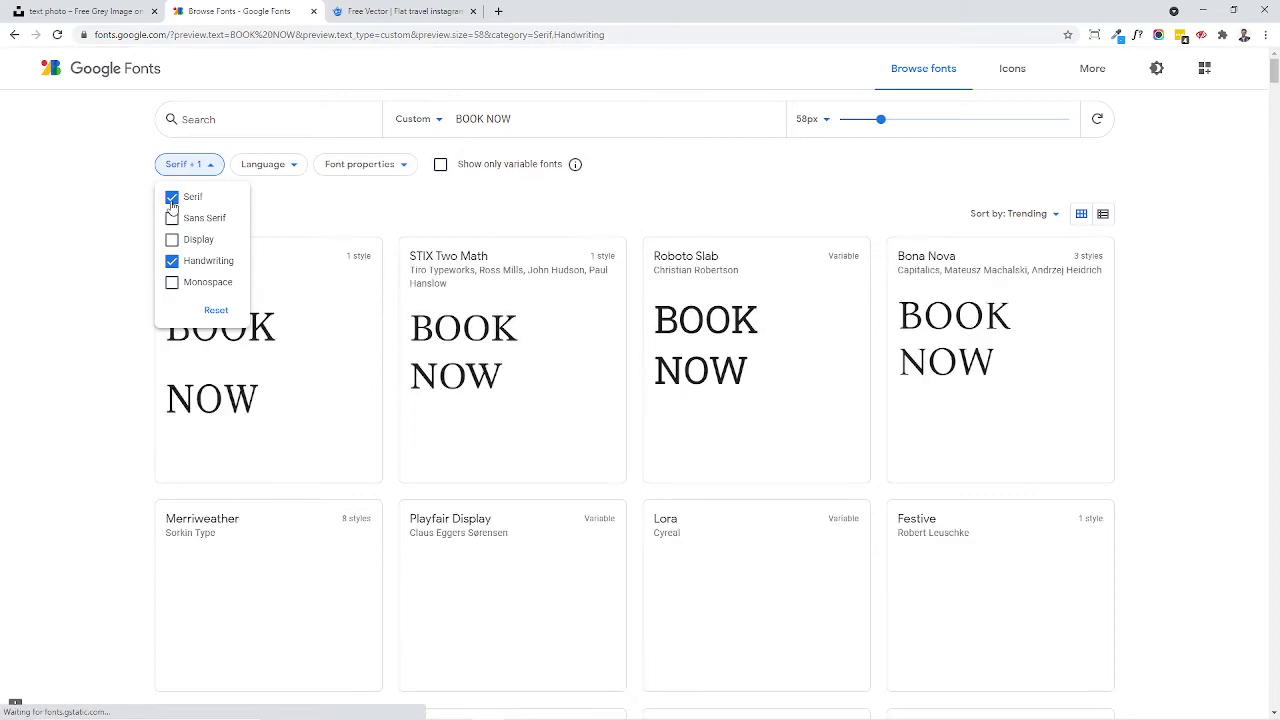
left_click(172, 197)
left_click(86, 290)
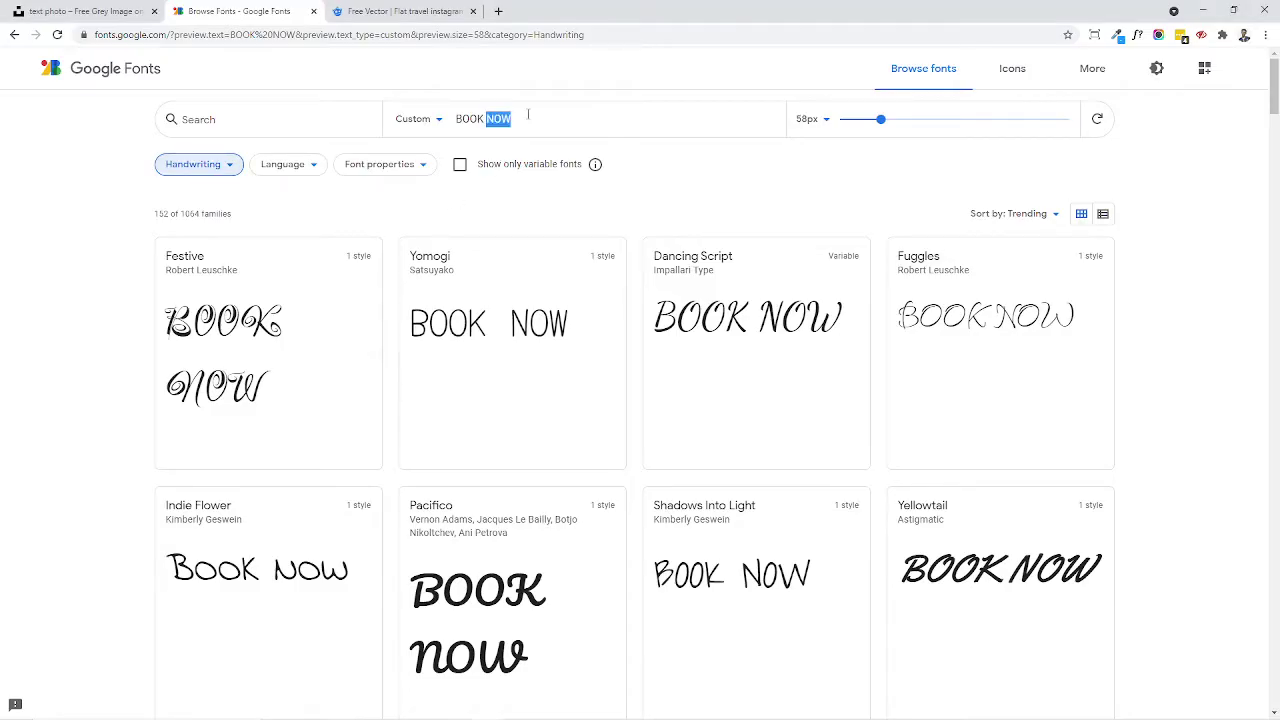
Preview the handwriting fonts with the text 'The World' and scroll through the results
key("ctrl+a")
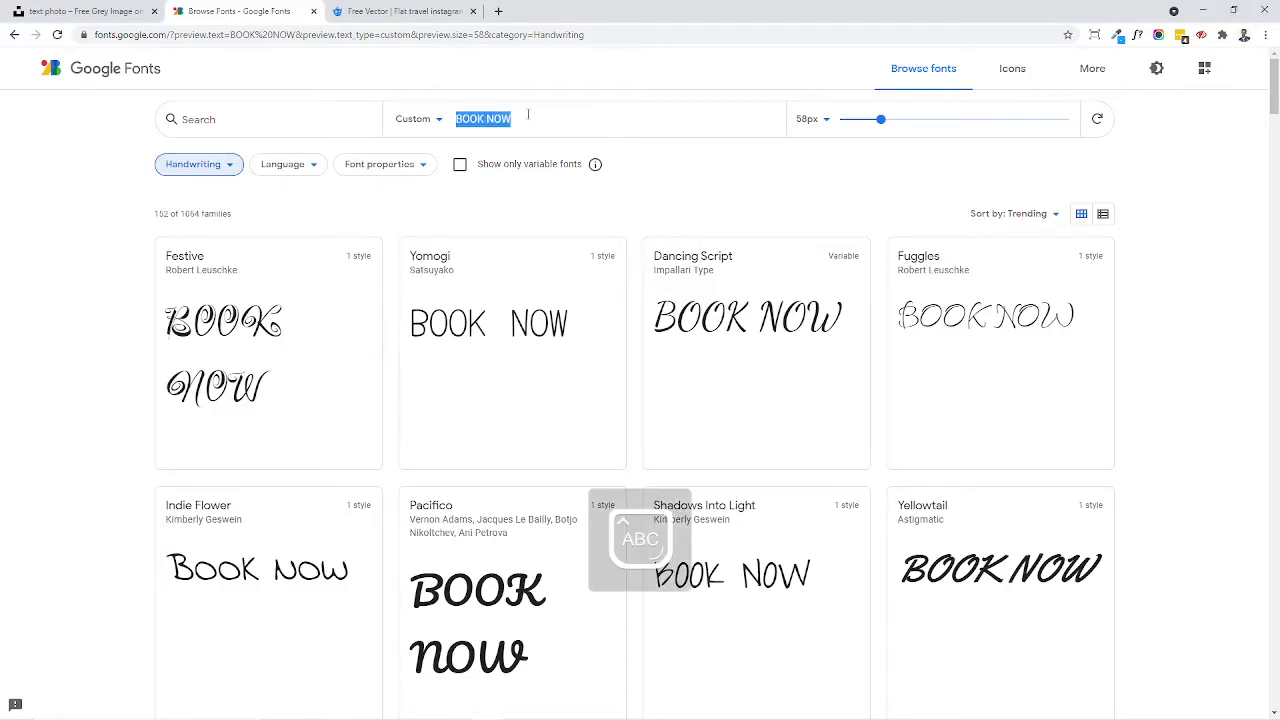
type("tH")
key("BackSpace")
key("BackSpace")
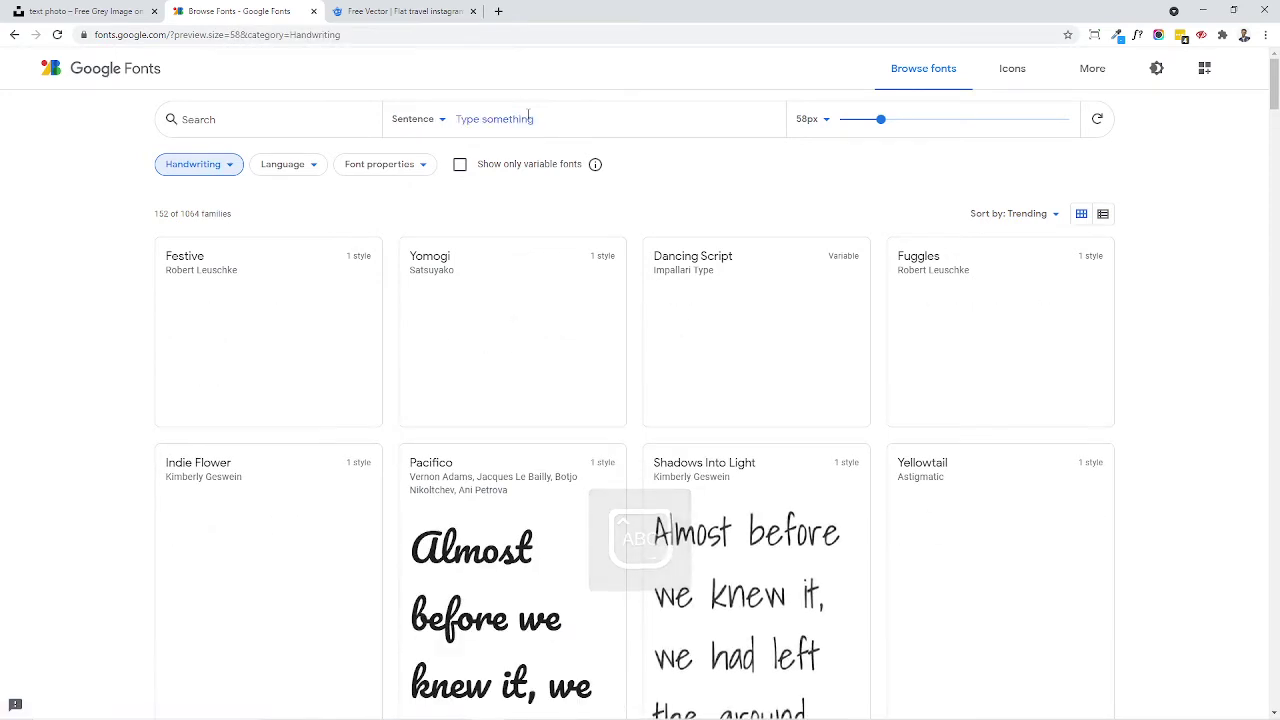
type("The Worl")
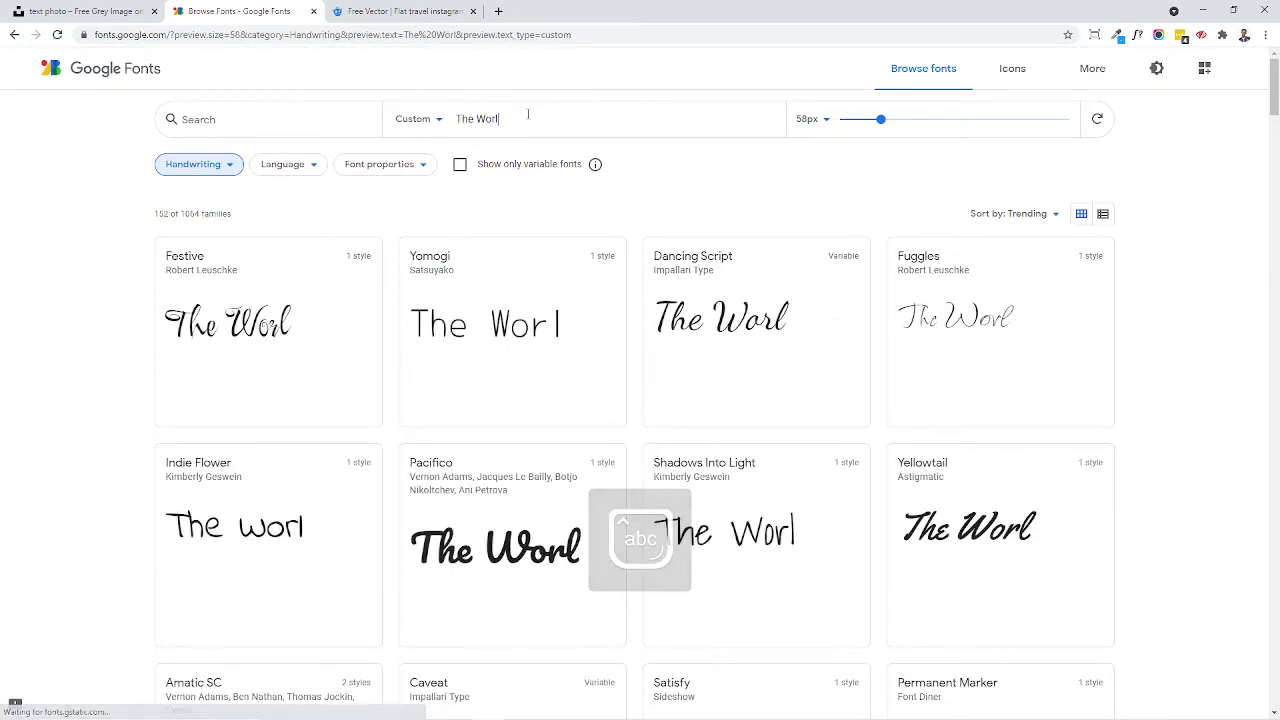
type("d")
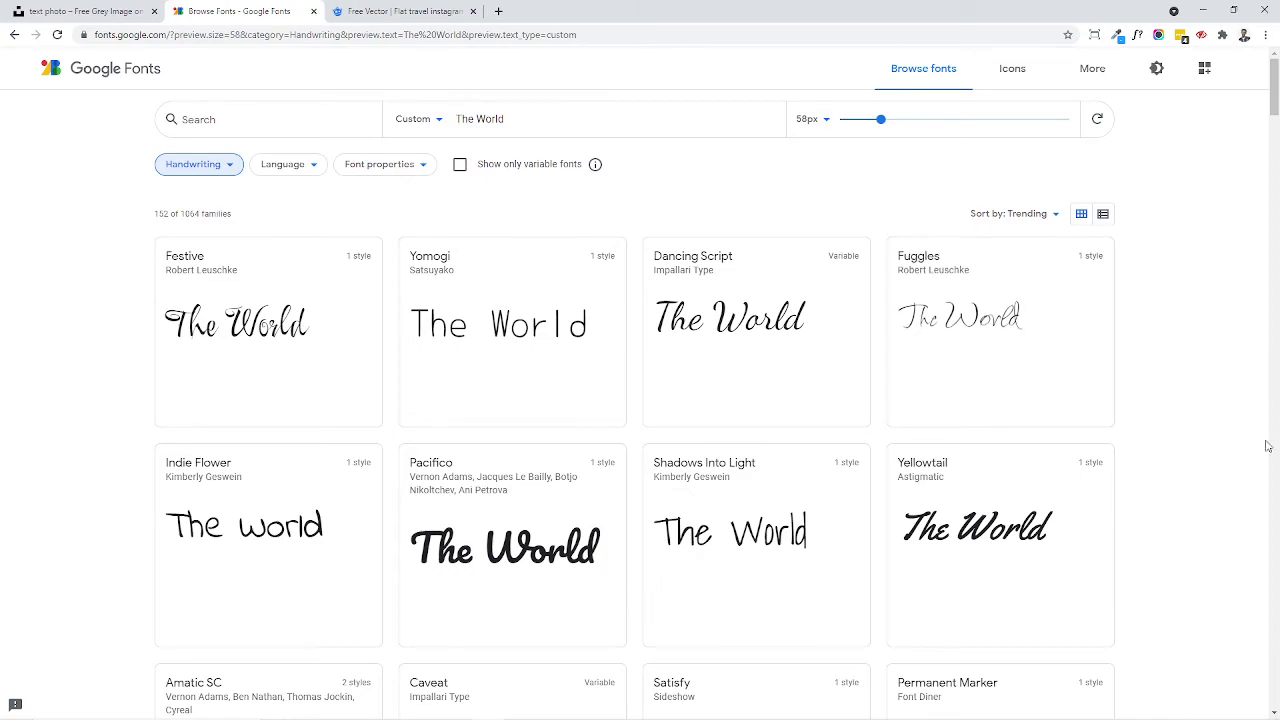
scroll(1208, 435, "down", 3)
key("alt+Tab")
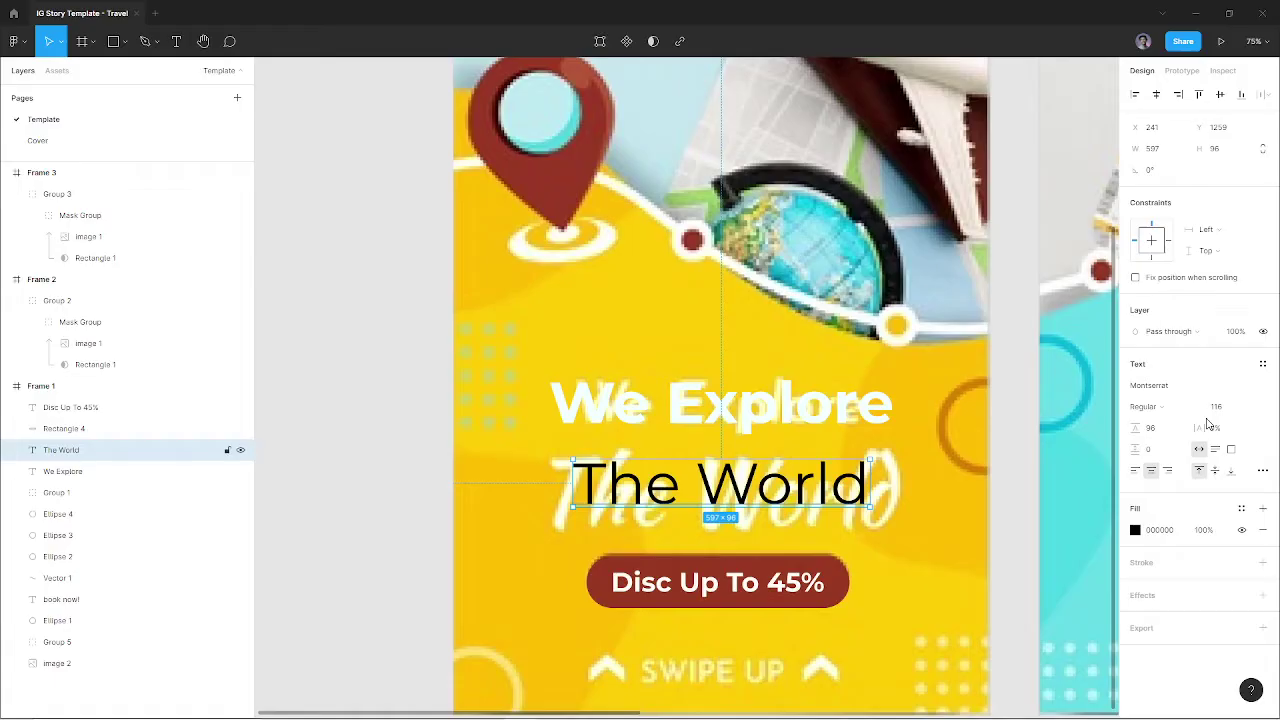
key("alt+Tab")
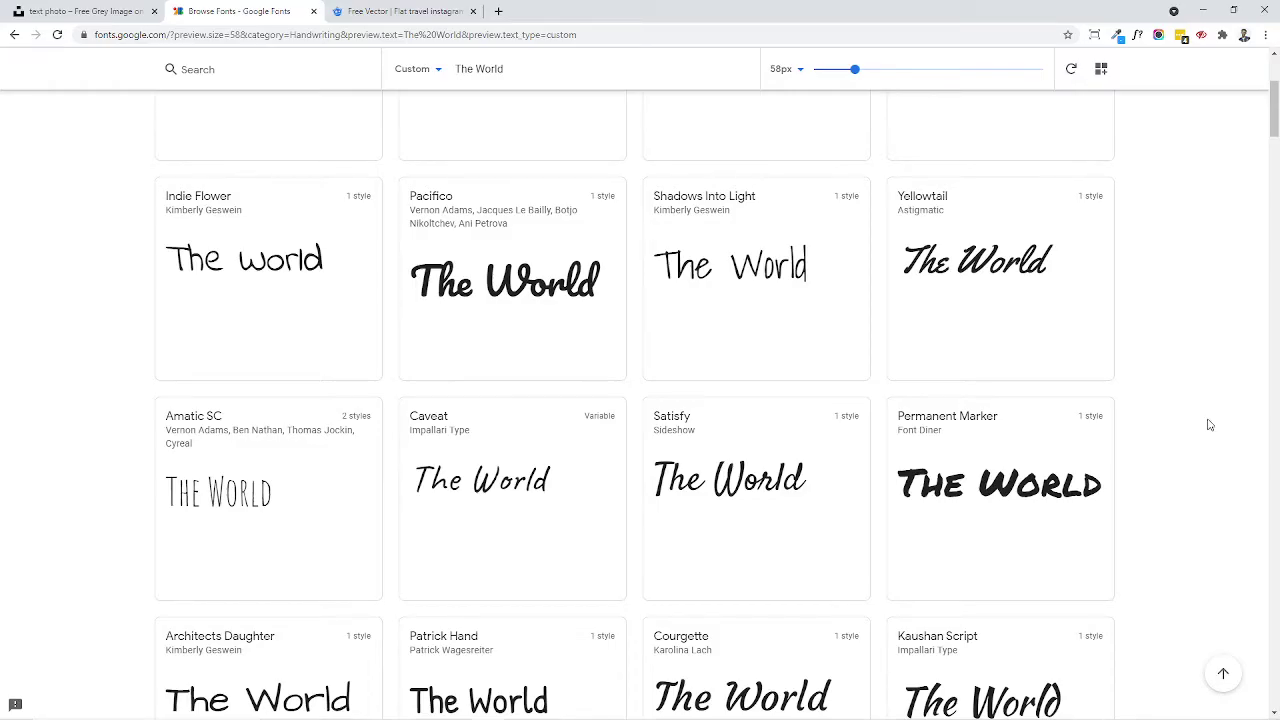
scroll(1208, 425, "down", 2)
scroll(1211, 426, "down", 1)
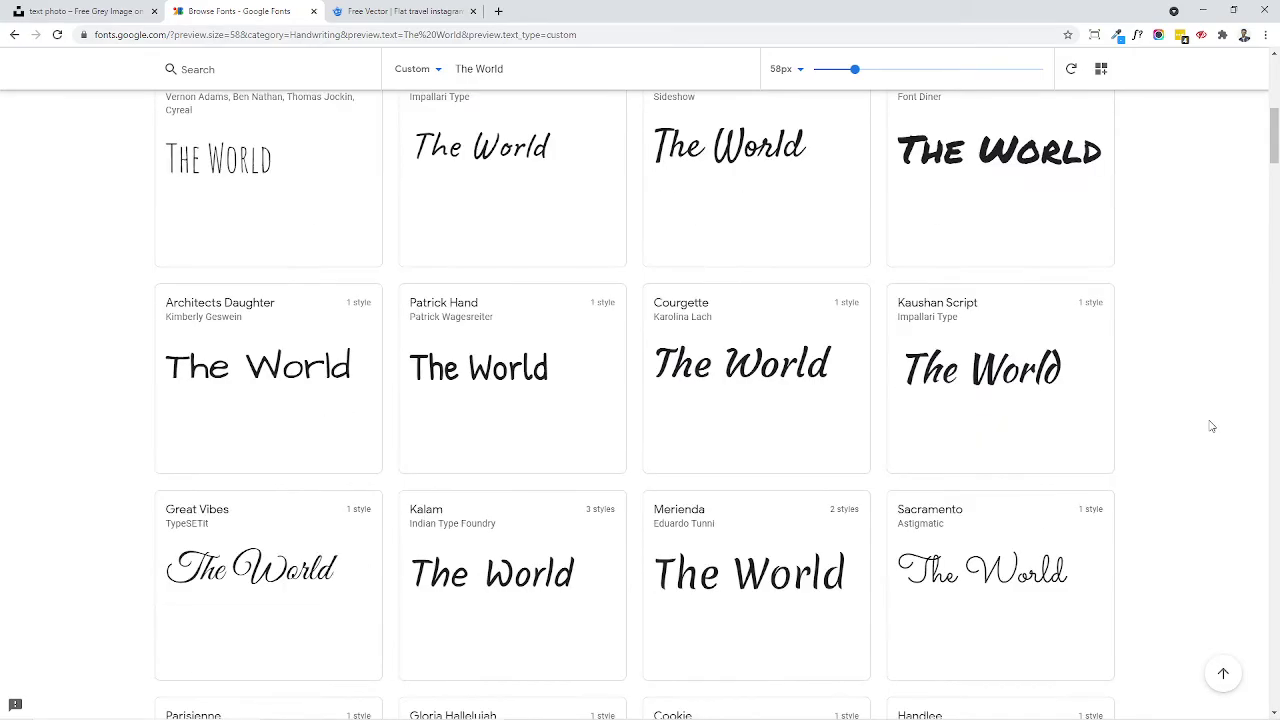
scroll(1211, 426, "down", 2)
key("alt+Tab")
key("alt+Tab")
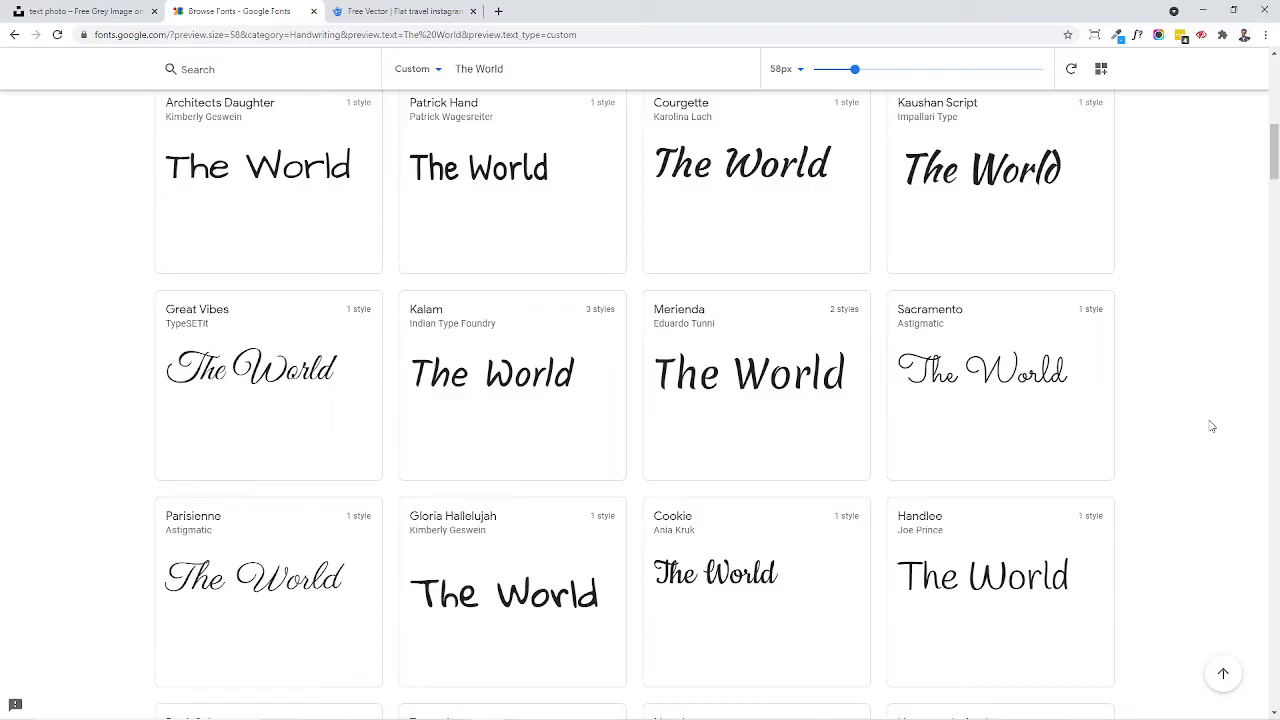
key("alt+Tab")
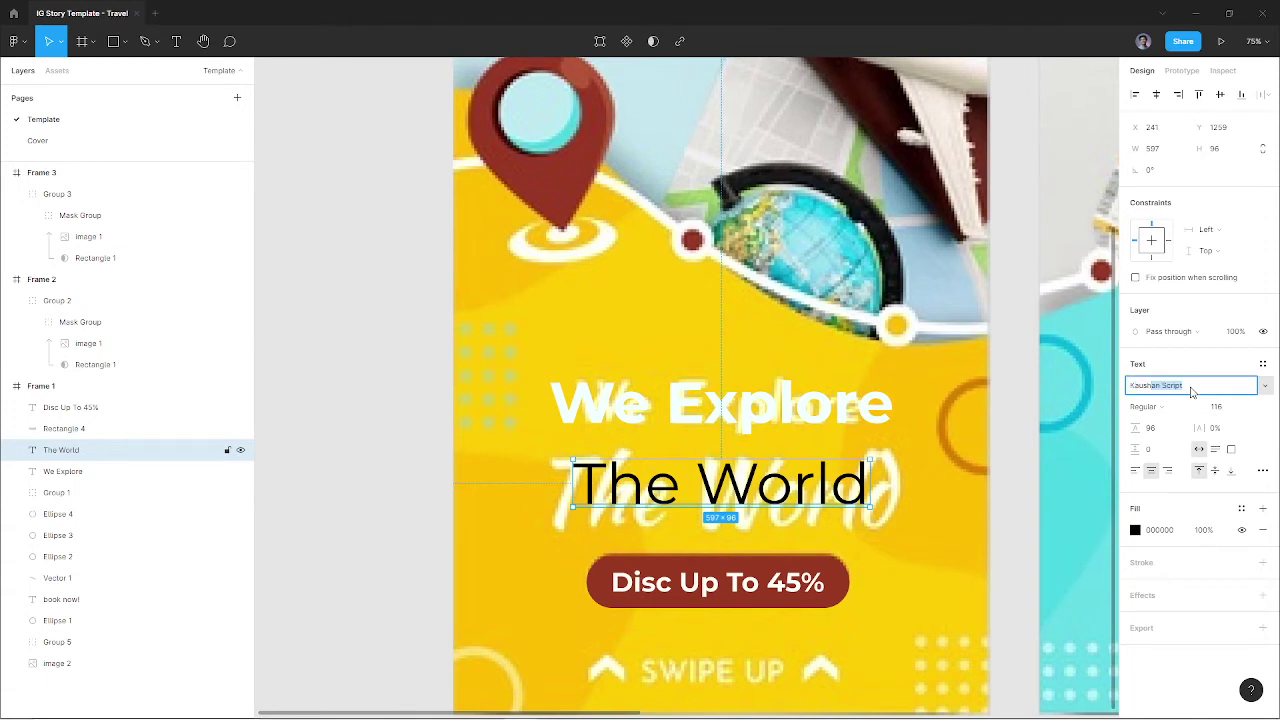
Set 'The World' to Kaushan Script, size 176, with an FFFFE3 off-white fill, nudged under 'We Explore'
key("Return")
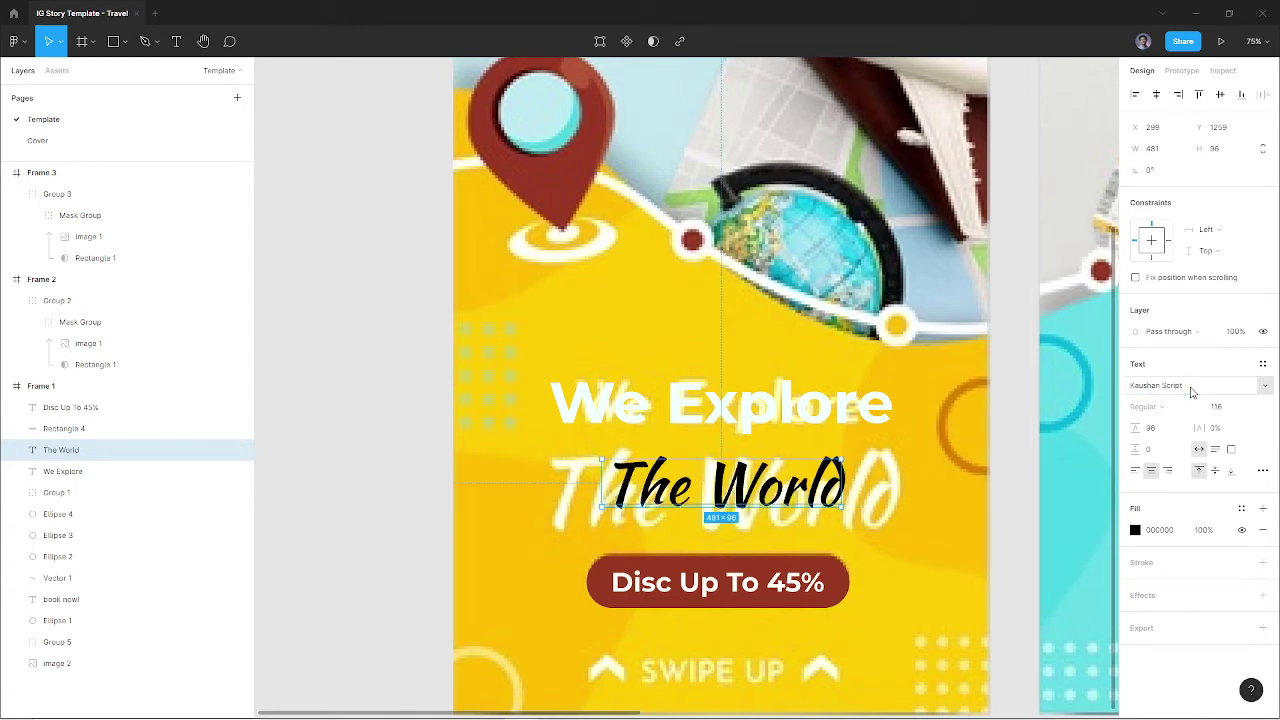
key("i")
left_click(575, 481)
left_click(575, 481)
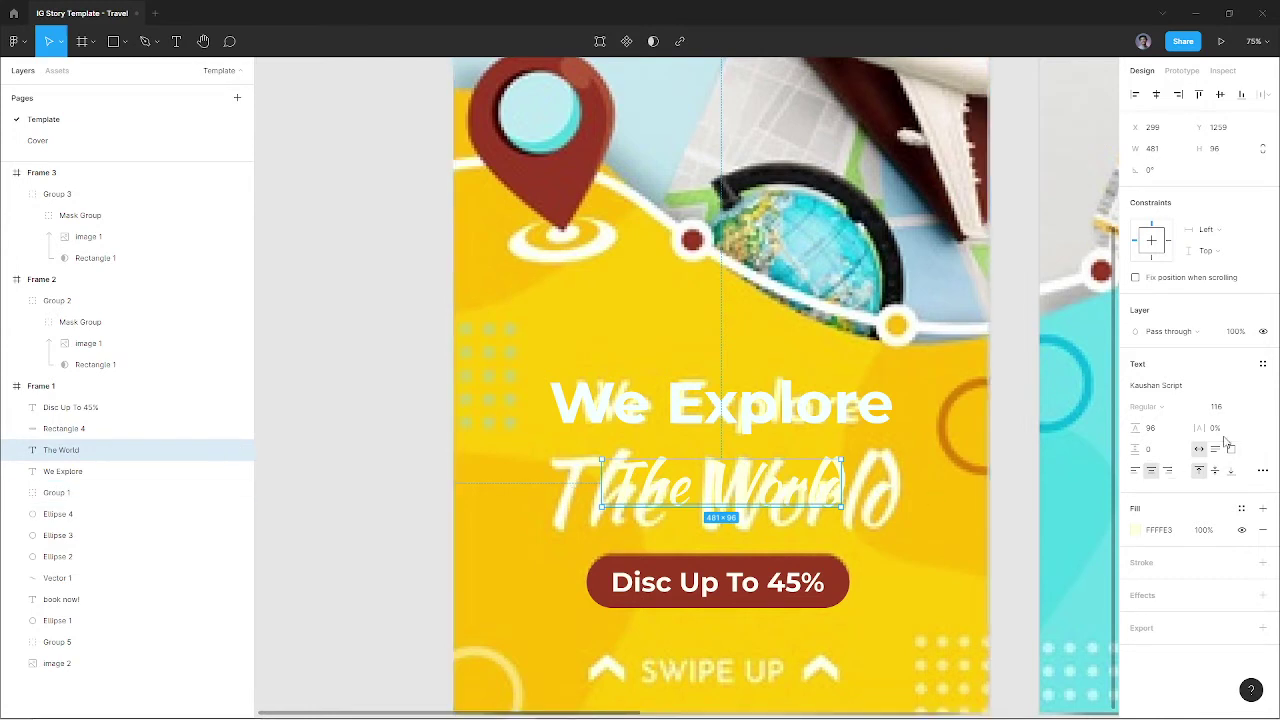
key("shift+Up")
key("shift+Up")
key("shift+Up")
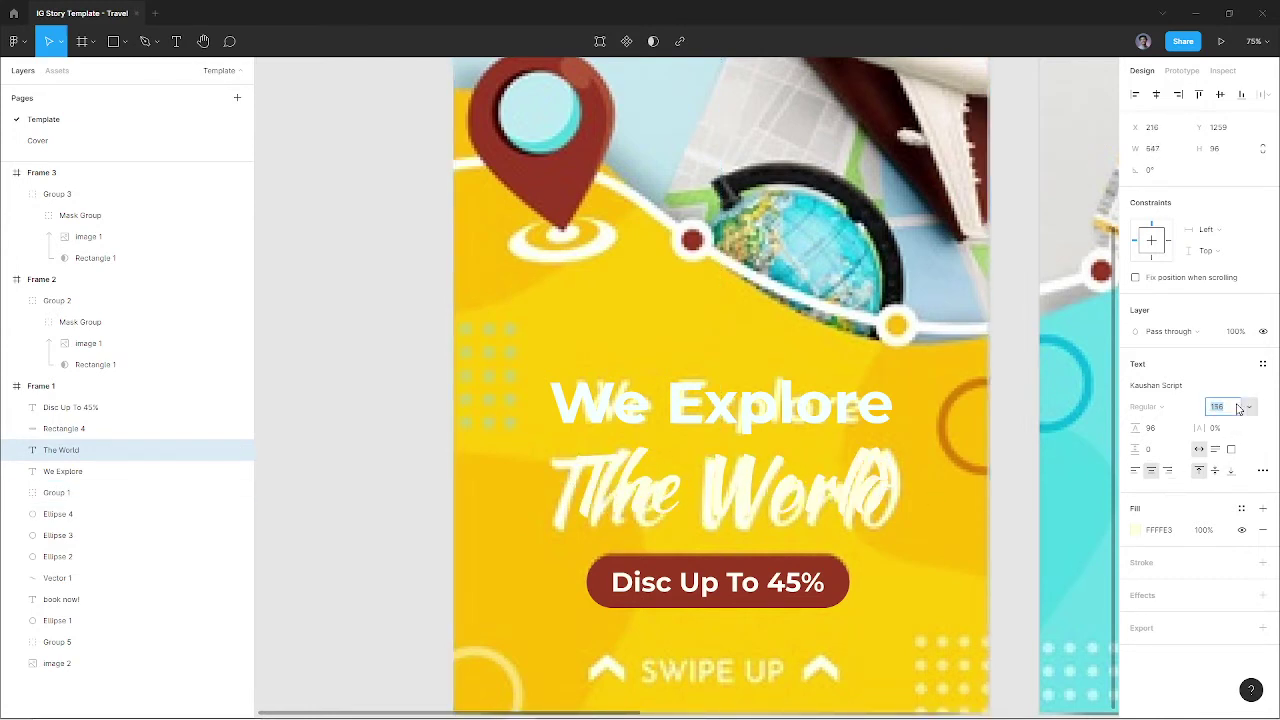
key("shift+Up")
key("shift+Up")
key("shift+Up")
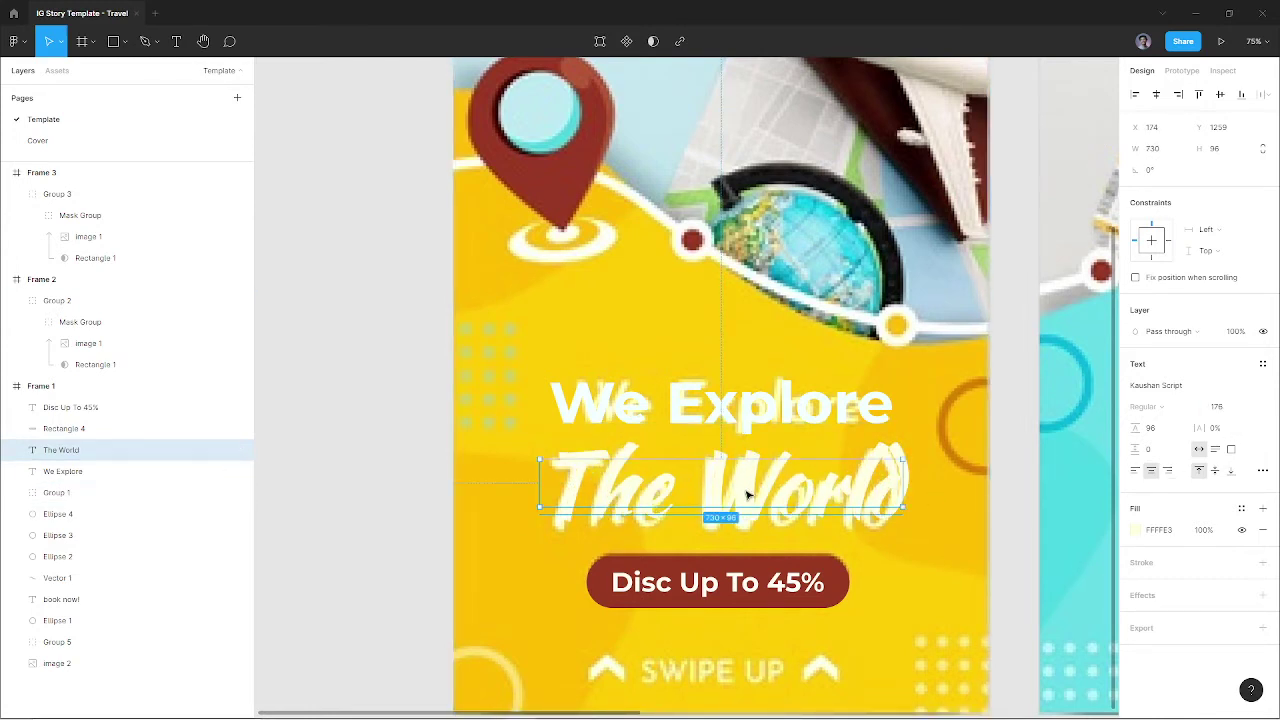
left_click_drag(753, 484, 745, 500)
Toggle the discount text and Group 1 visibility to compare the Frame 1 backgrounds
scroll(740, 495, "down", 3, "ctrl")
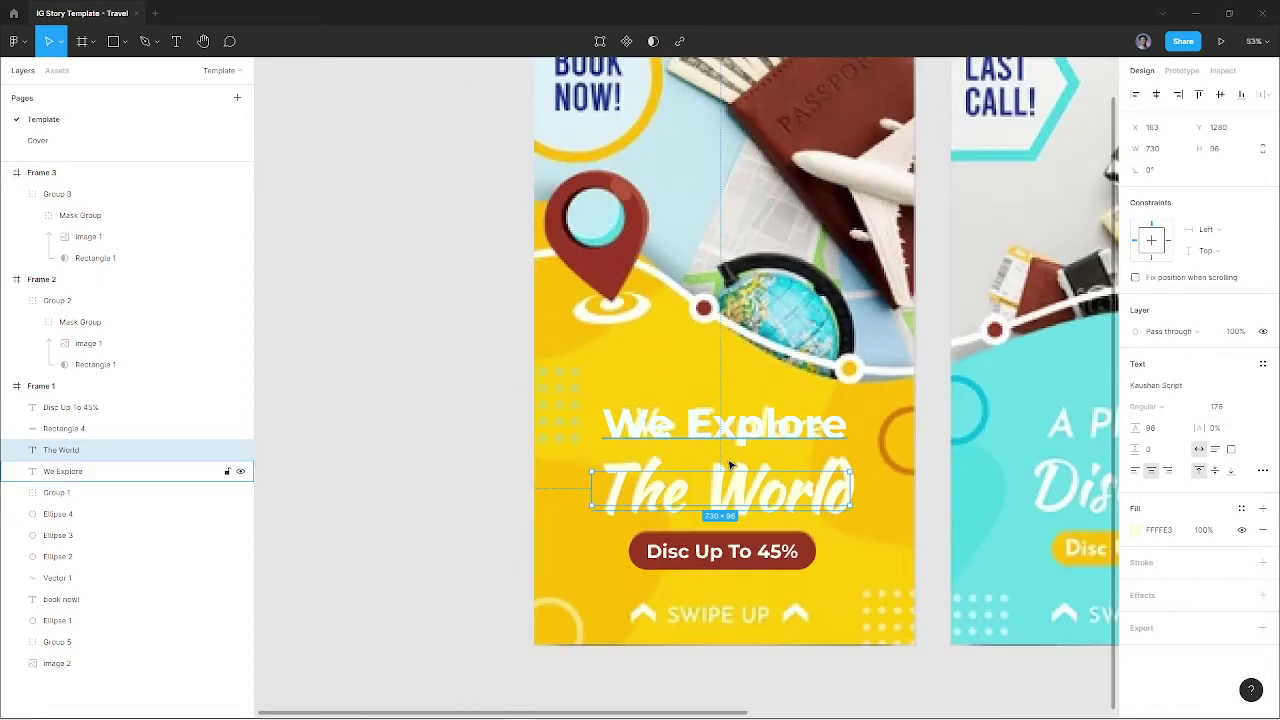
left_click(240, 411)
left_click(240, 411)
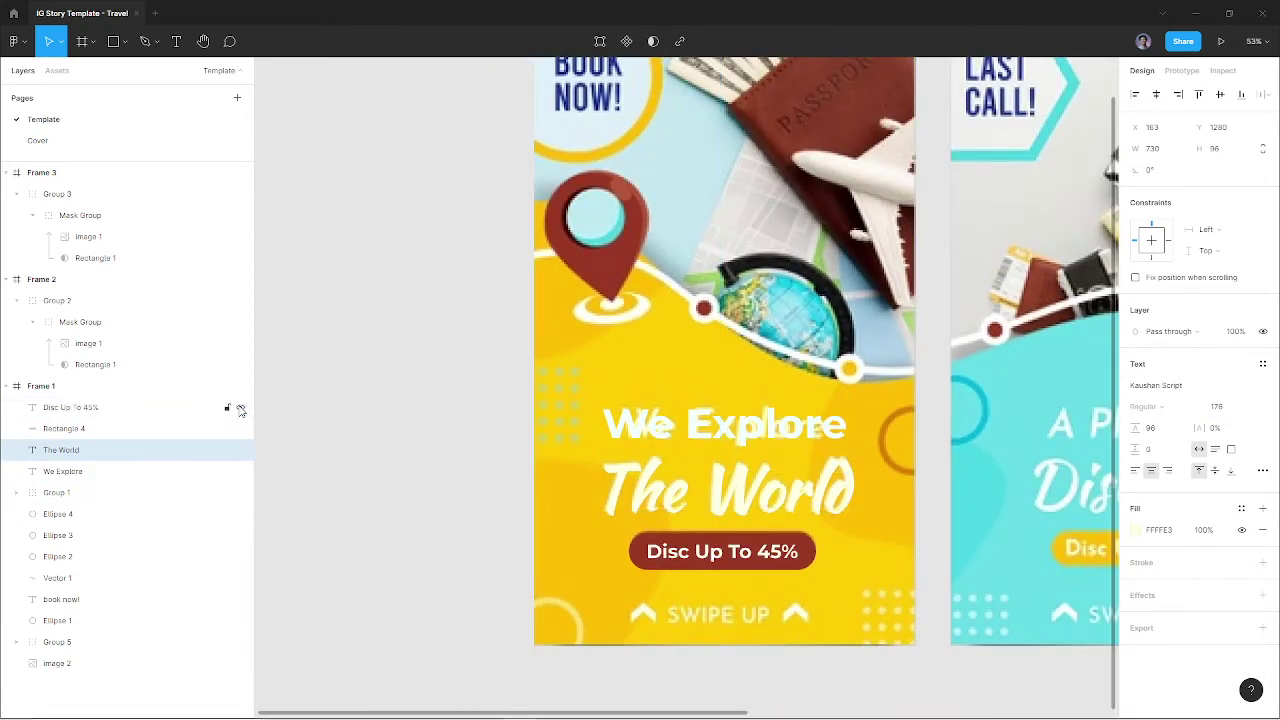
left_click(238, 493)
left_click(238, 493)
left_click(238, 493)
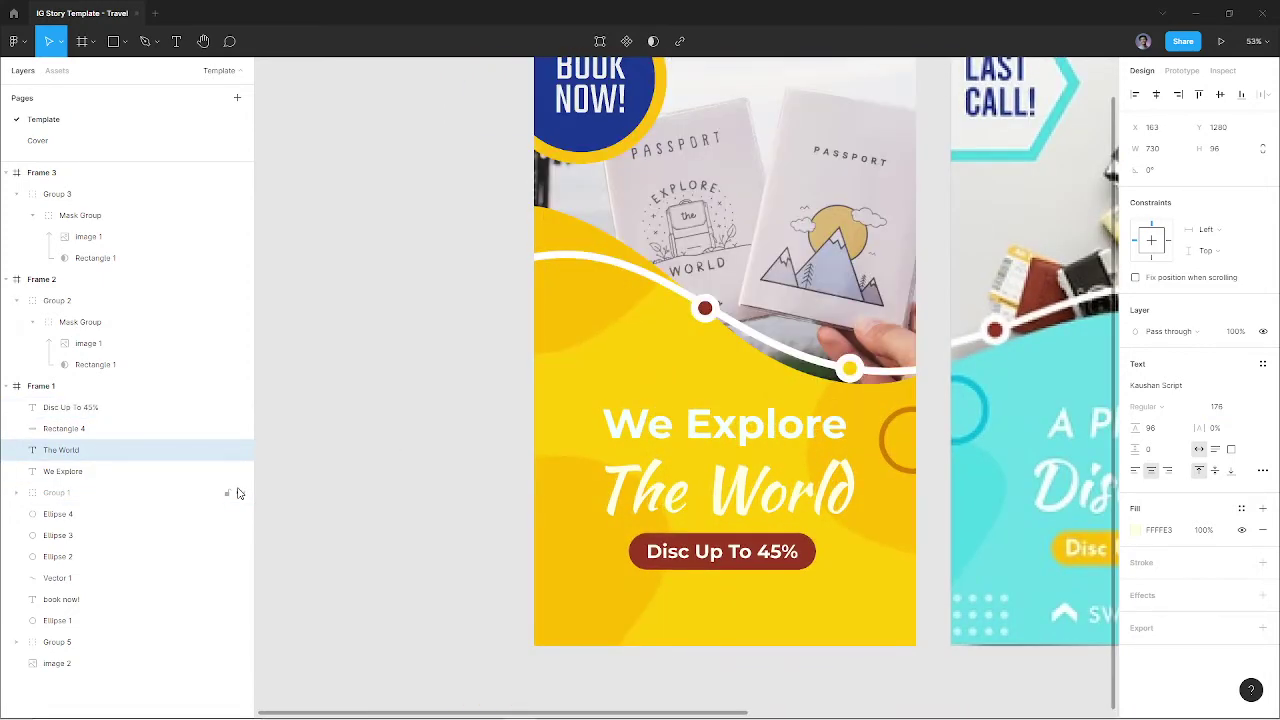
left_click(238, 493)
left_click(238, 493)
left_click(238, 493)
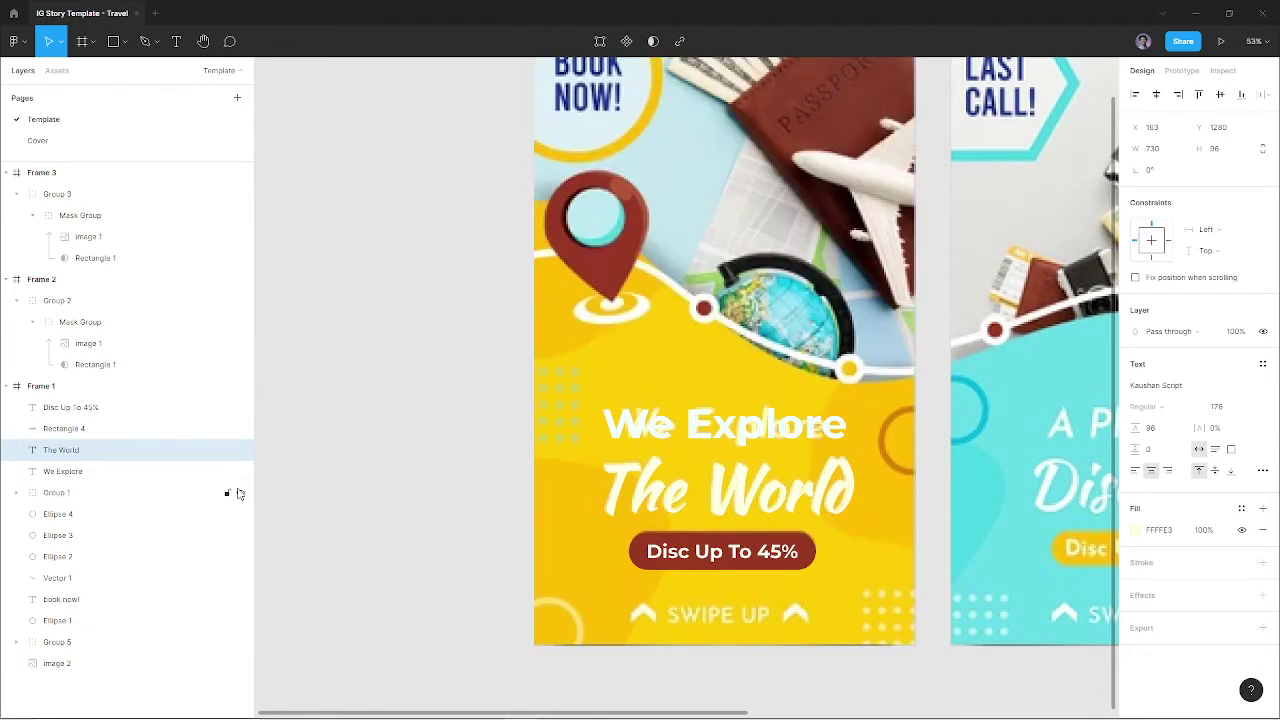
left_click(238, 493)
Add a copy of the ring at Frame 1's bottom-left with a near-white FFFFE3 stroke at 80% opacity
left_click_drag(909, 437, 554, 633)
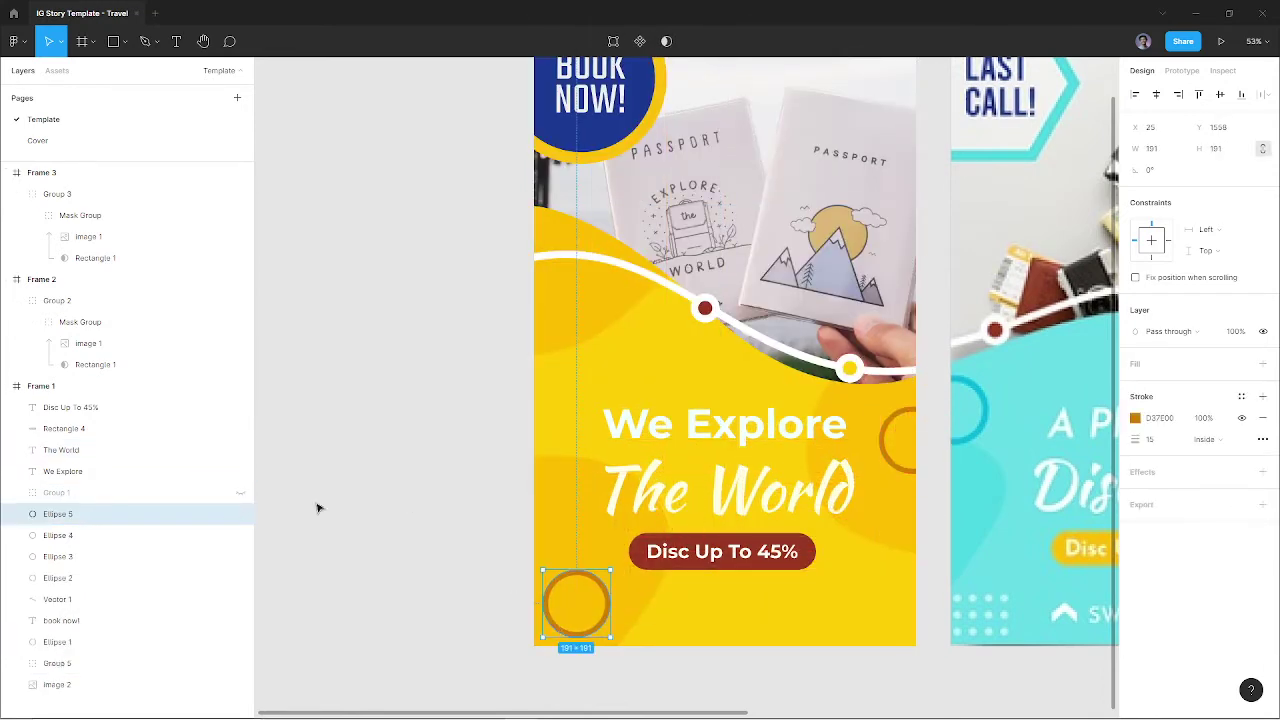
left_click(238, 493)
left_click_drag(123, 497, 126, 523)
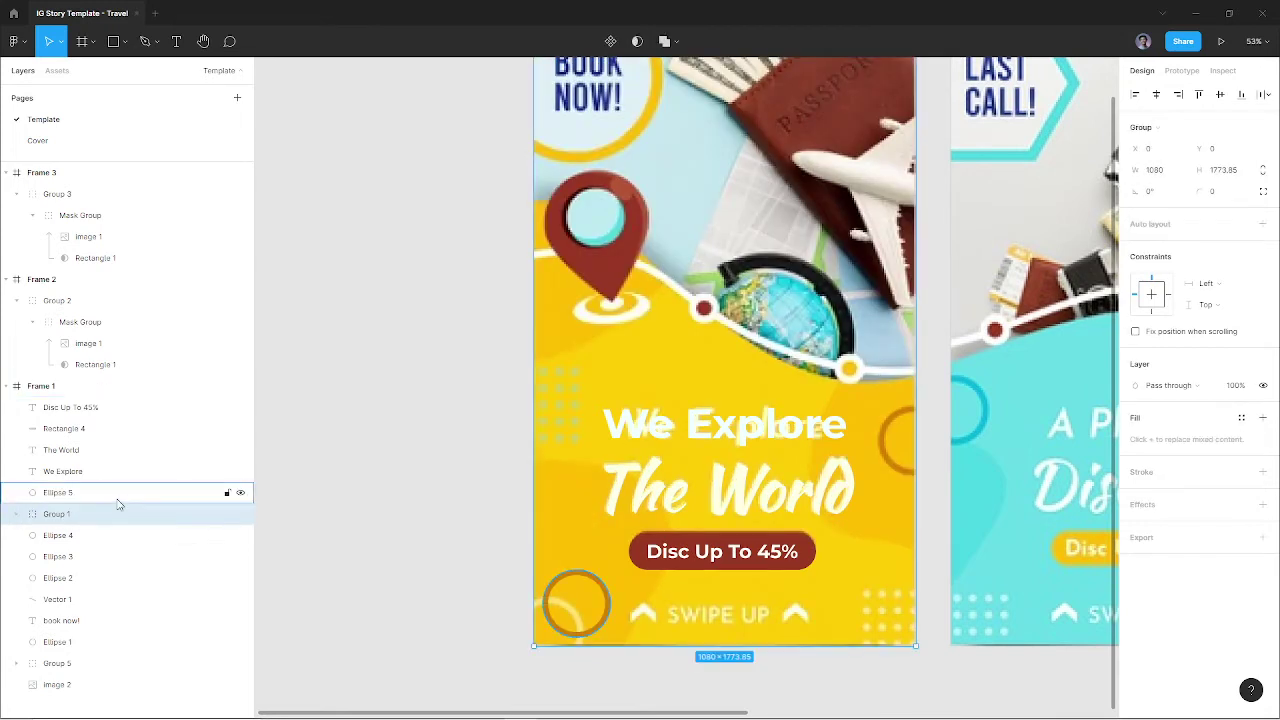
left_click(117, 497)
left_click_drag(601, 583, 565, 594)
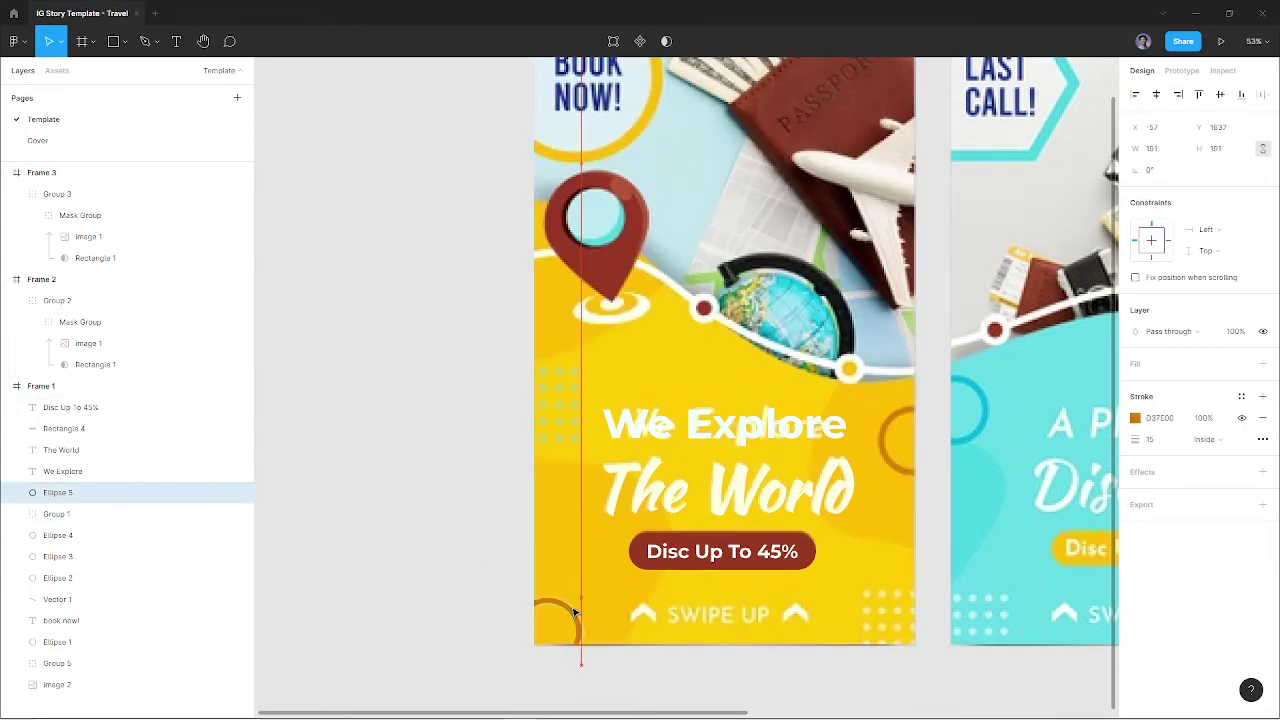
key("i")
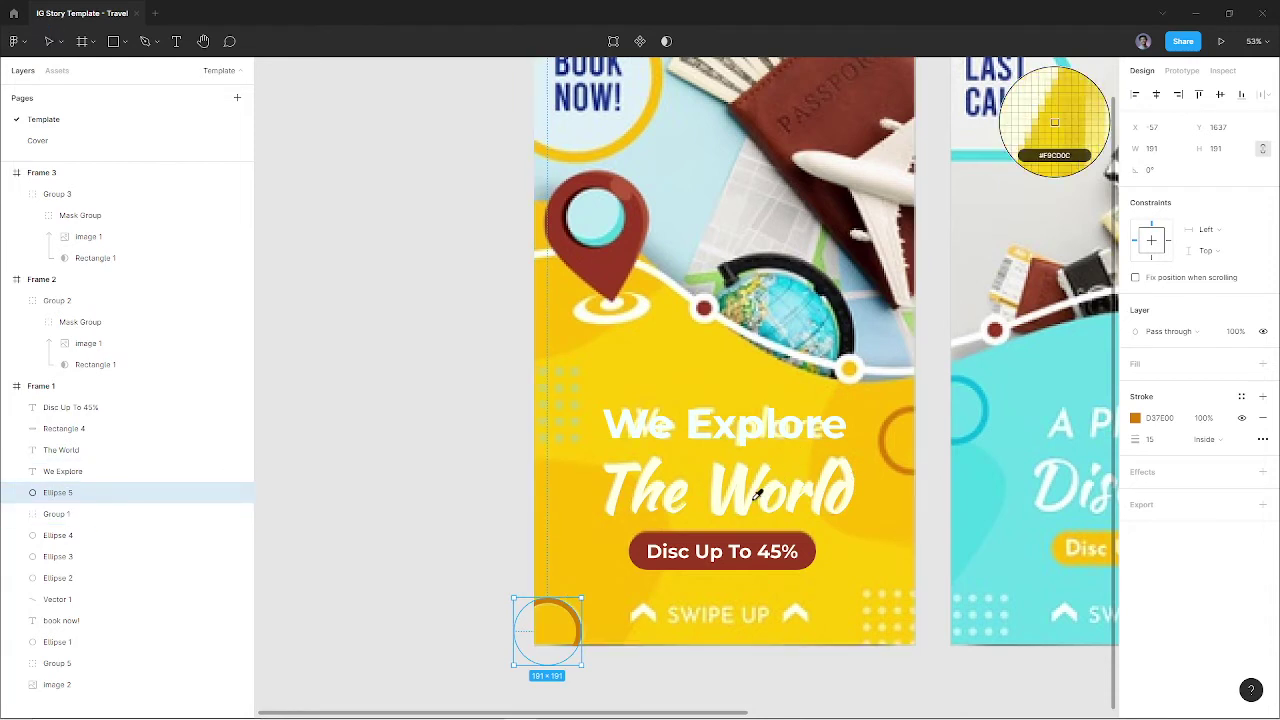
left_click(748, 512)
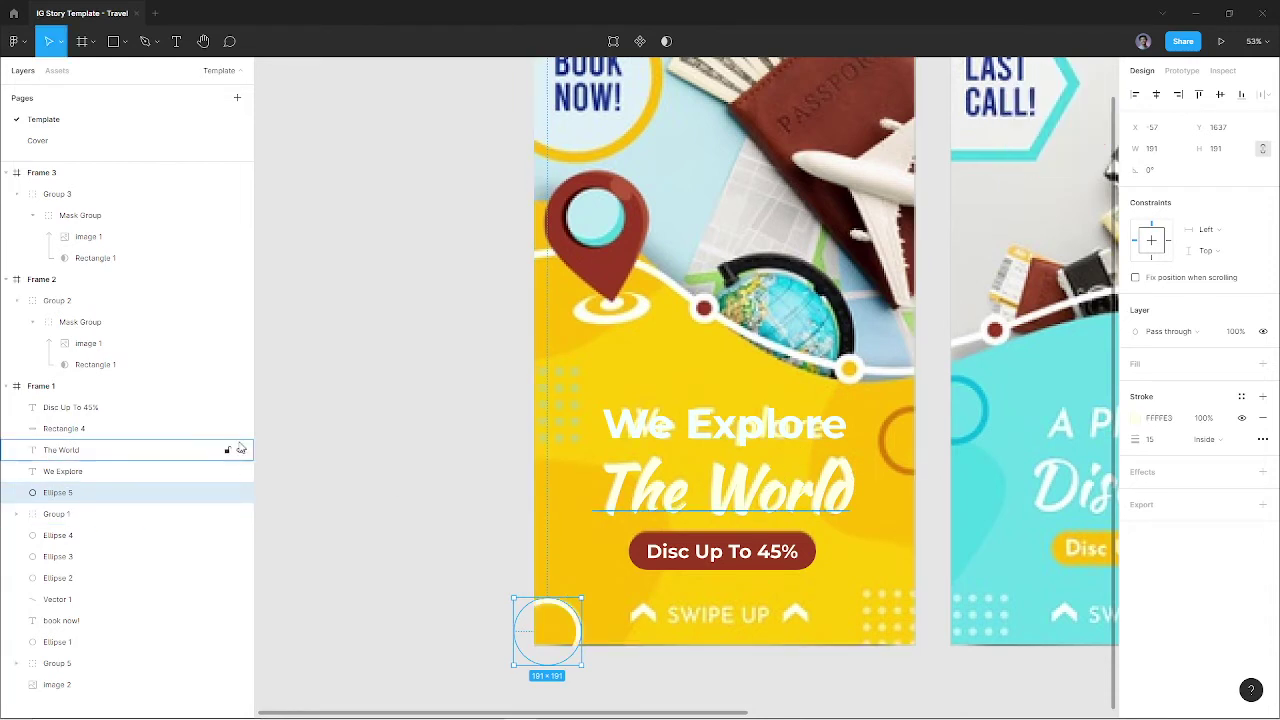
left_click(240, 515)
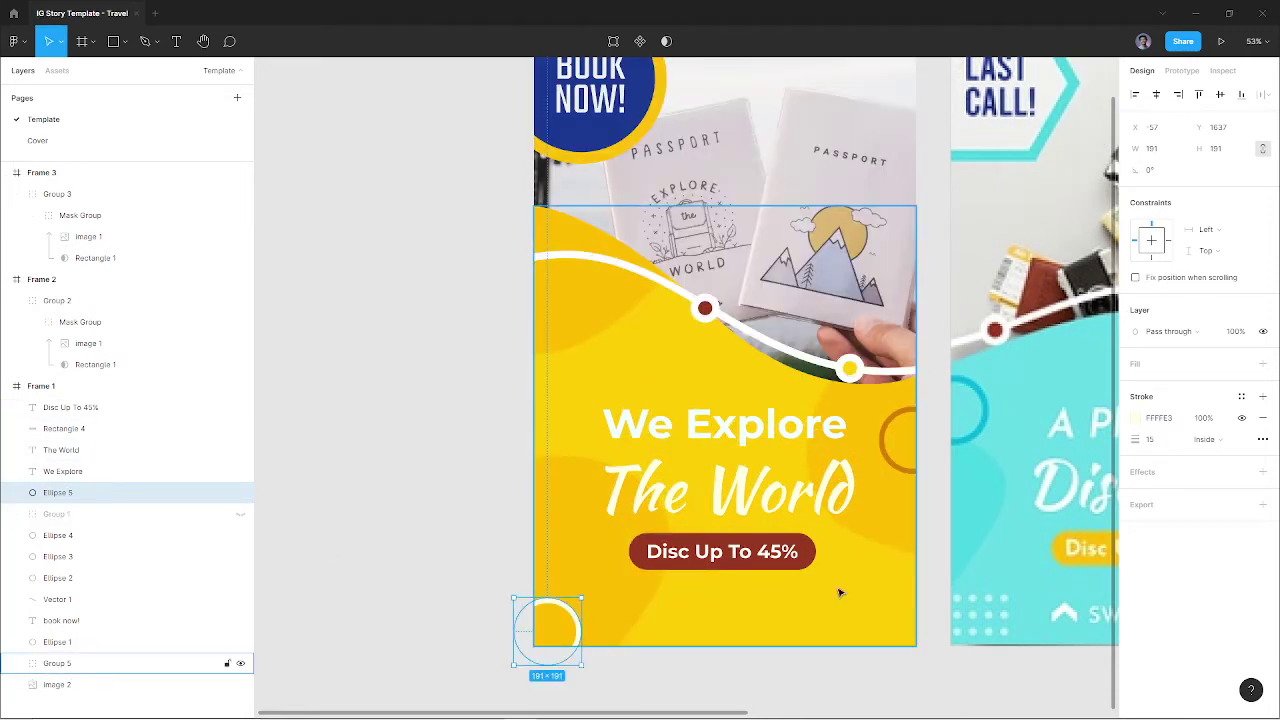
type("80")
key("Return")
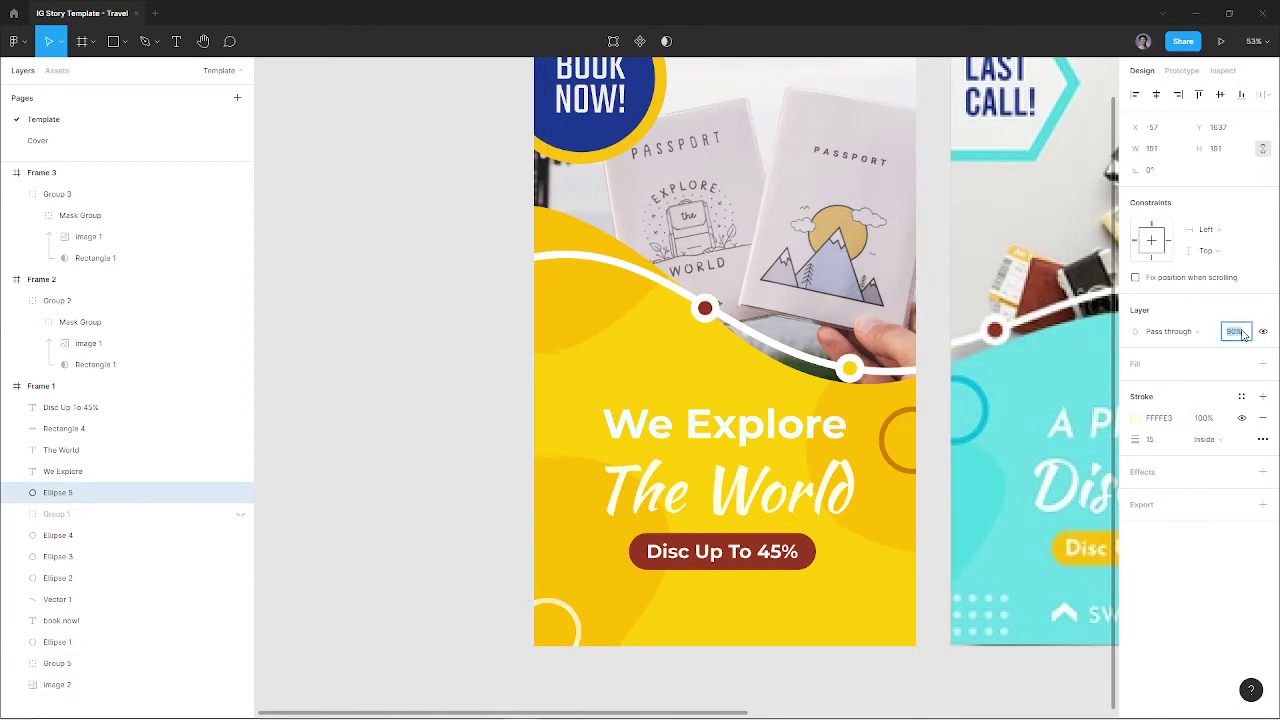
Move the globe-photo group (Group 1) to the top of Frame 1's layers
left_click(248, 520)
left_click_drag(240, 517, 175, 395)
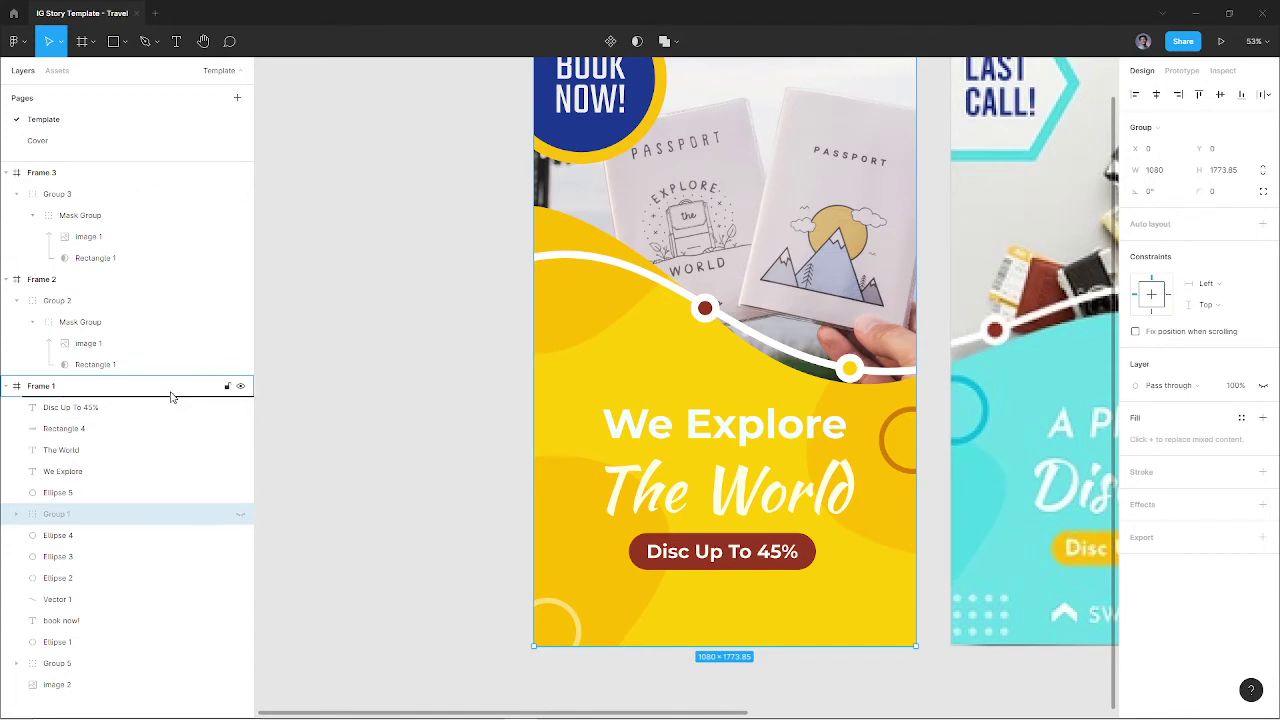
left_click(240, 408)
left_click(240, 408)
left_click(240, 408)
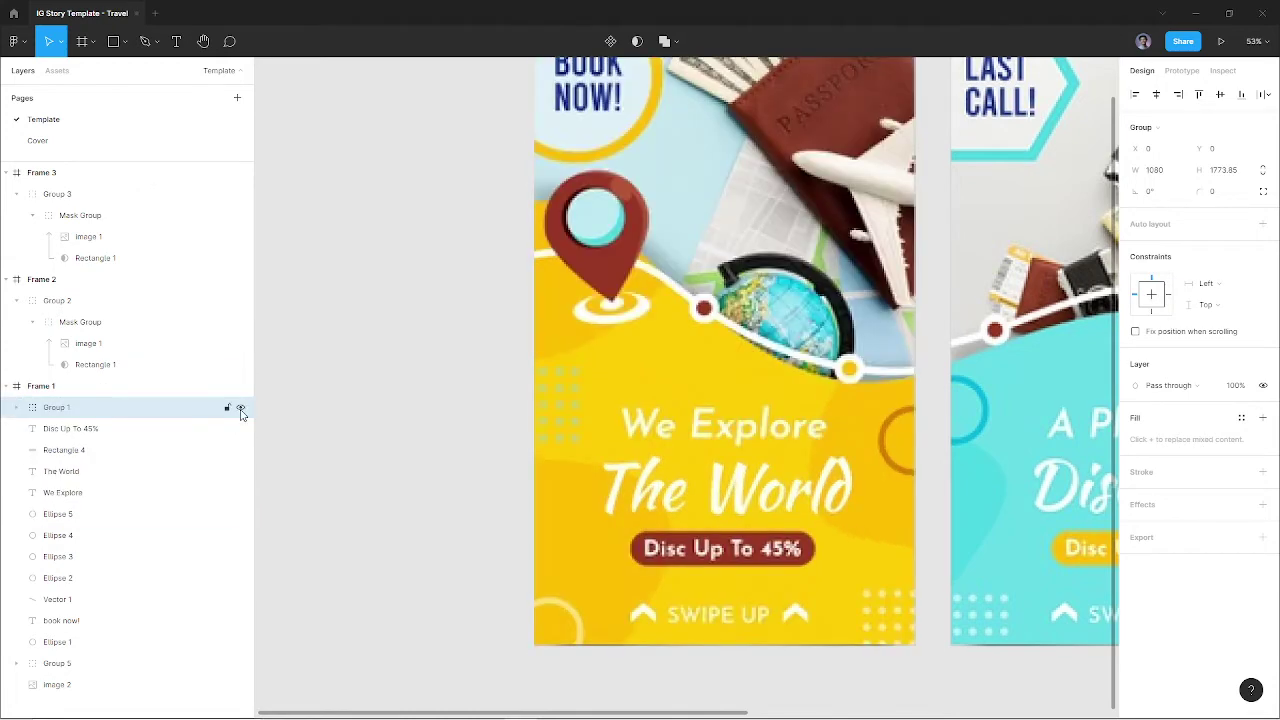
left_click(240, 408)
Fit all three story frames in view and hide the globe-photo group to reveal the passport design
left_click_drag(575, 321, 478, 431)
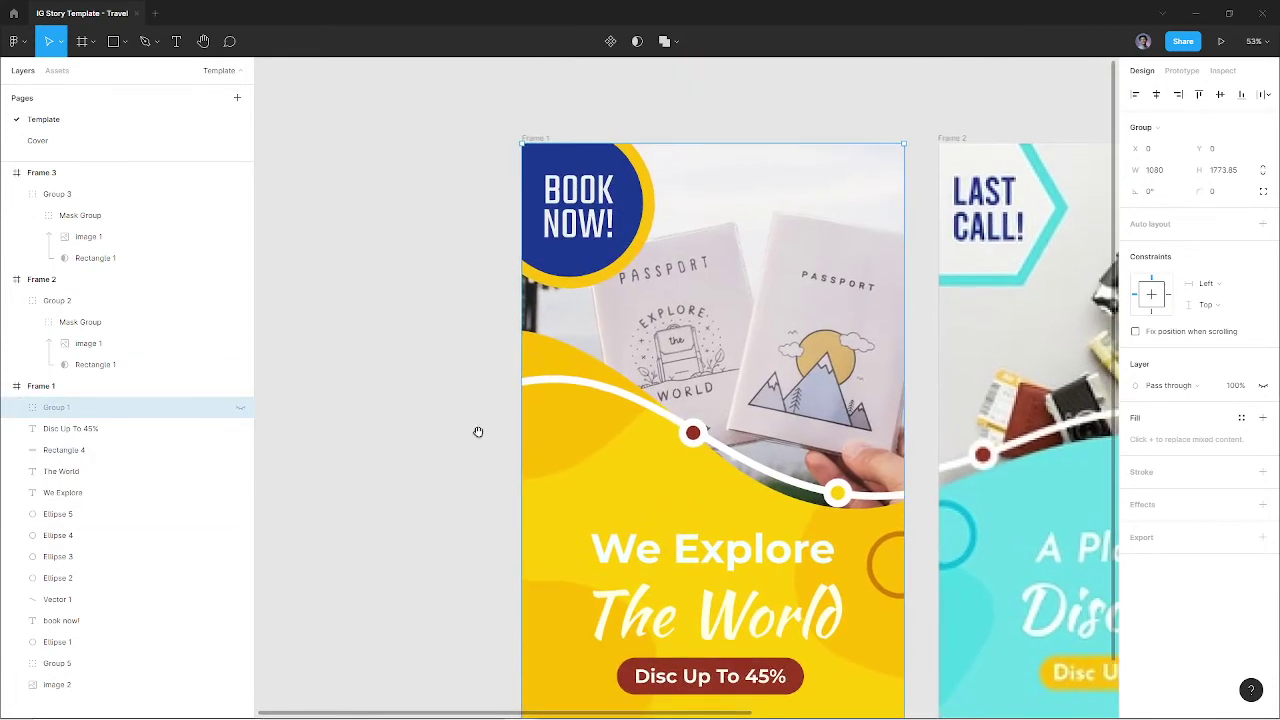
left_click(240, 410)
left_click(240, 410)
left_click(240, 410)
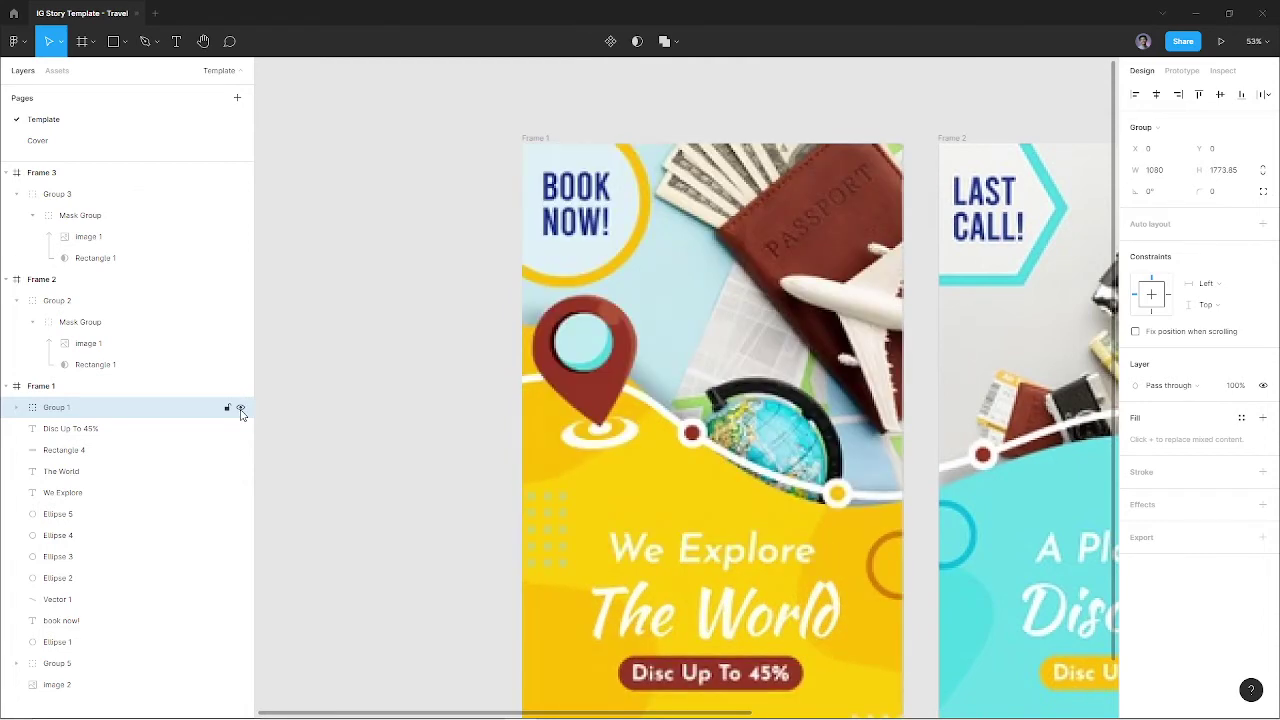
left_click(240, 410)
left_click(240, 410)
left_click(240, 410)
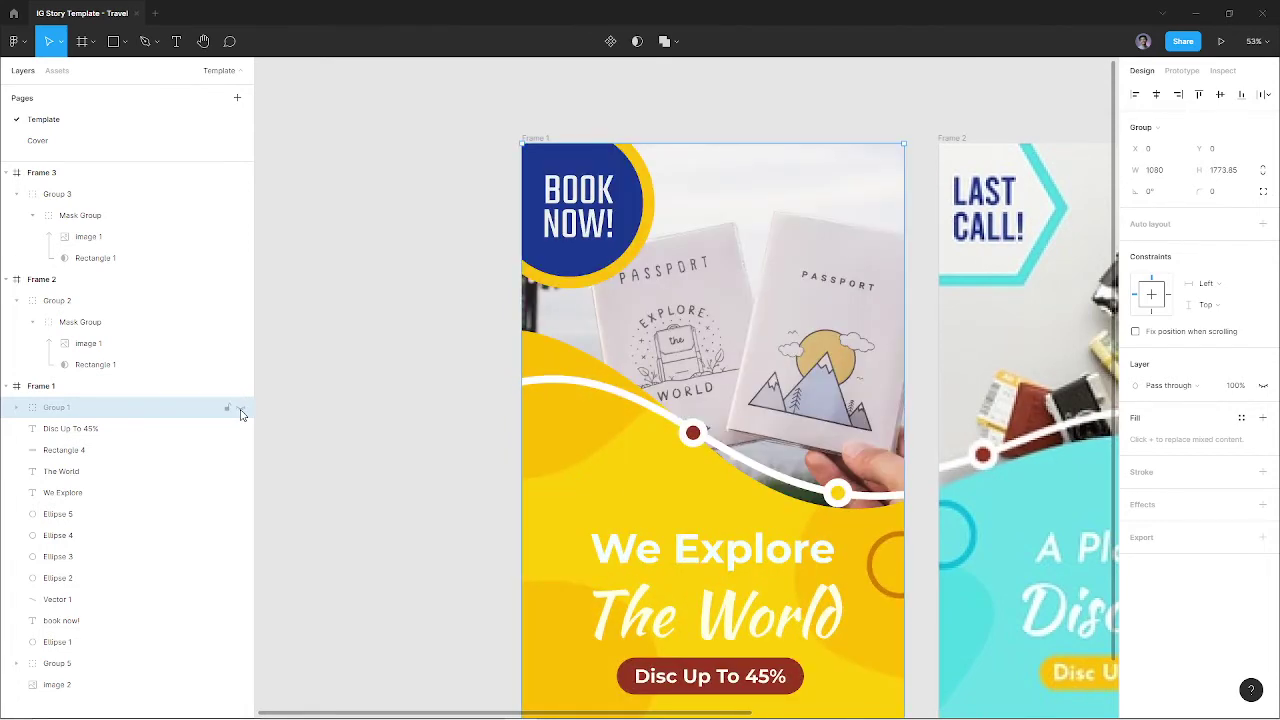
left_click(240, 410)
scroll(818, 435, "right", 5)
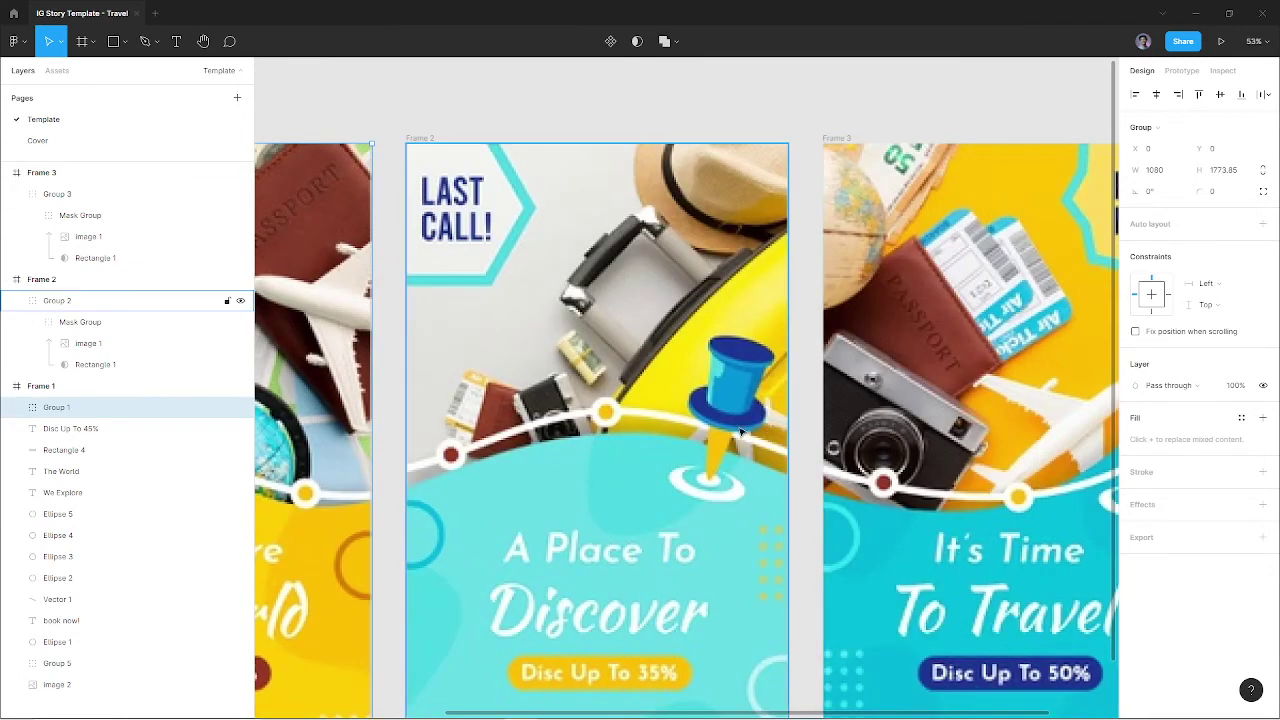
scroll(818, 435, "left", 5)
scroll(790, 330, "down", 3)
scroll(781, 307, "right", 2)
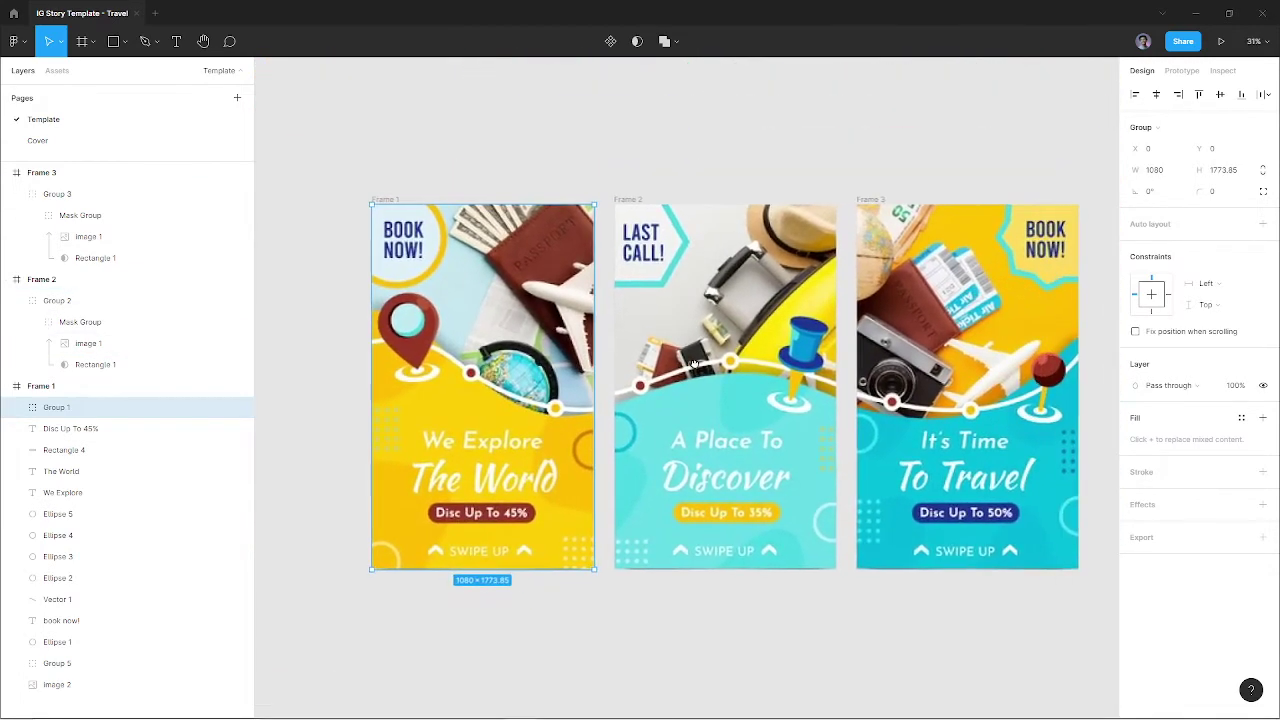
key("shift+1")
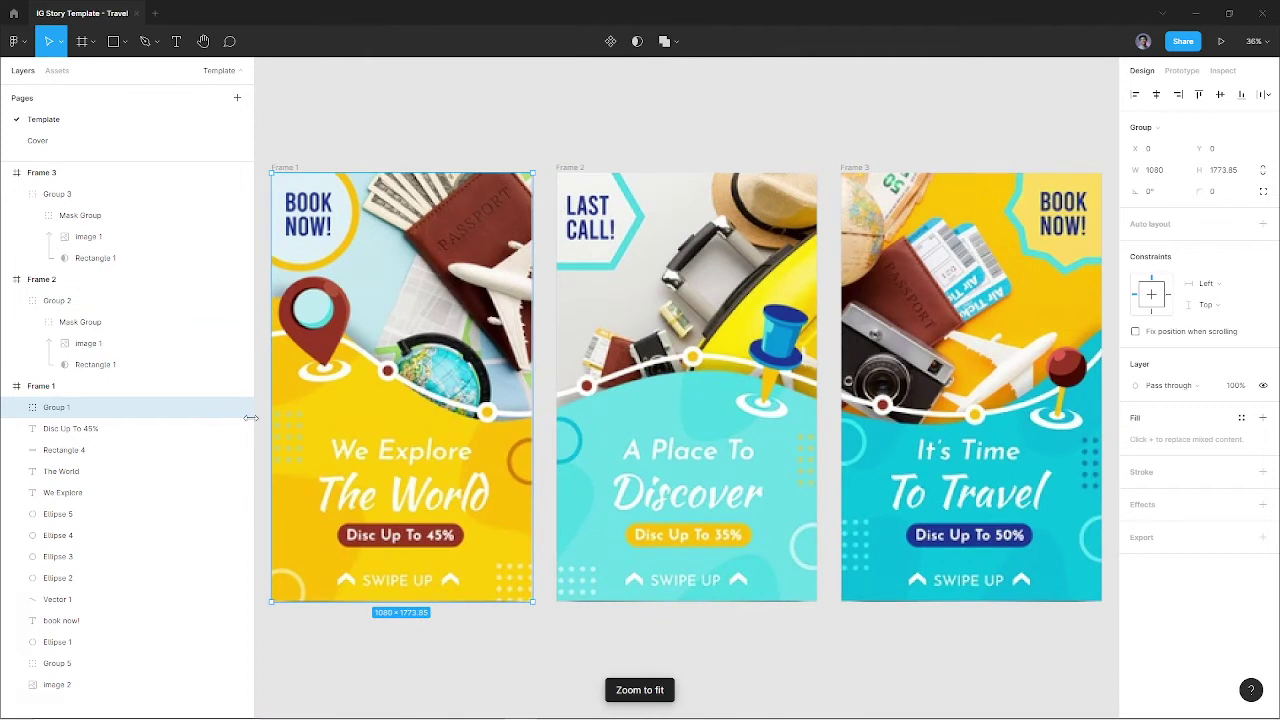
left_click(240, 410)
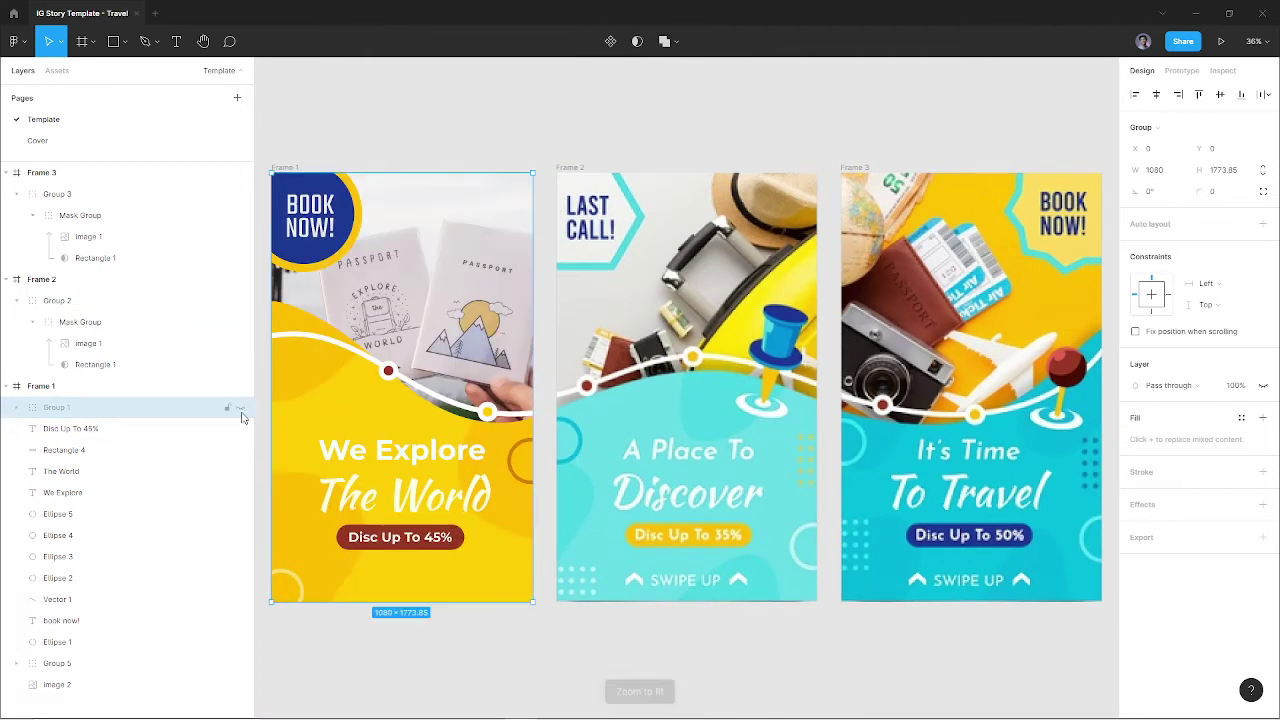
Group Frame 1's 'We Explore / The World' headline, 'Disc Up To 45%' text and red pill
left_click(405, 492)
left_click(405, 452, "shift")
left_click(415, 537, "shift")
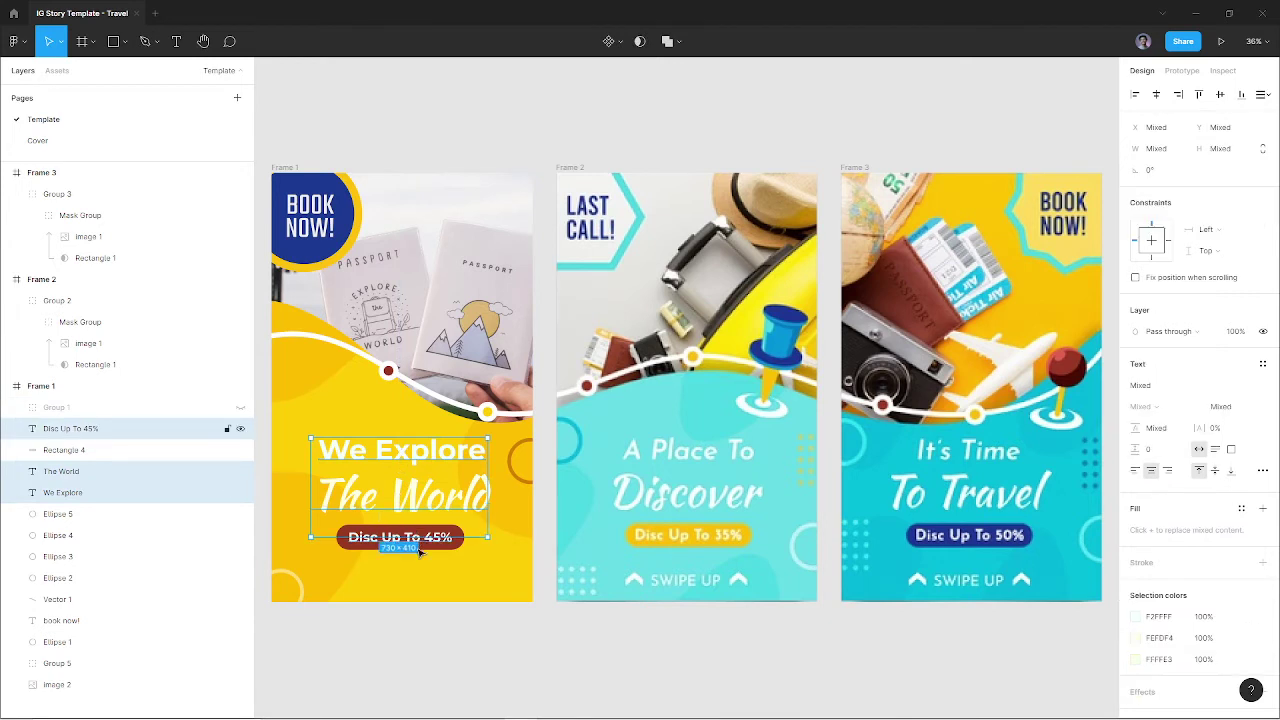
left_click(420, 552, "shift")
left_click(420, 545, "shift")
scroll(367, 550, "up", 5, "ctrl")
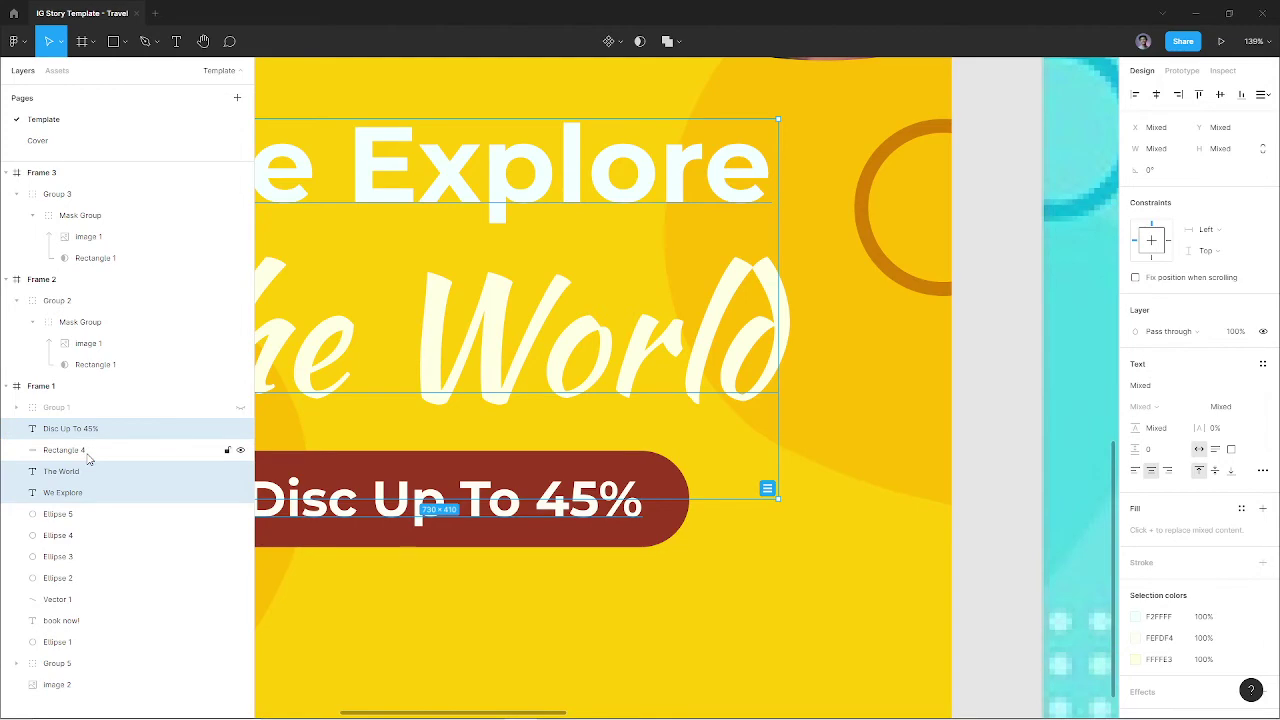
left_click(89, 451, "shift")
scroll(580, 466, "down", 5, "ctrl")
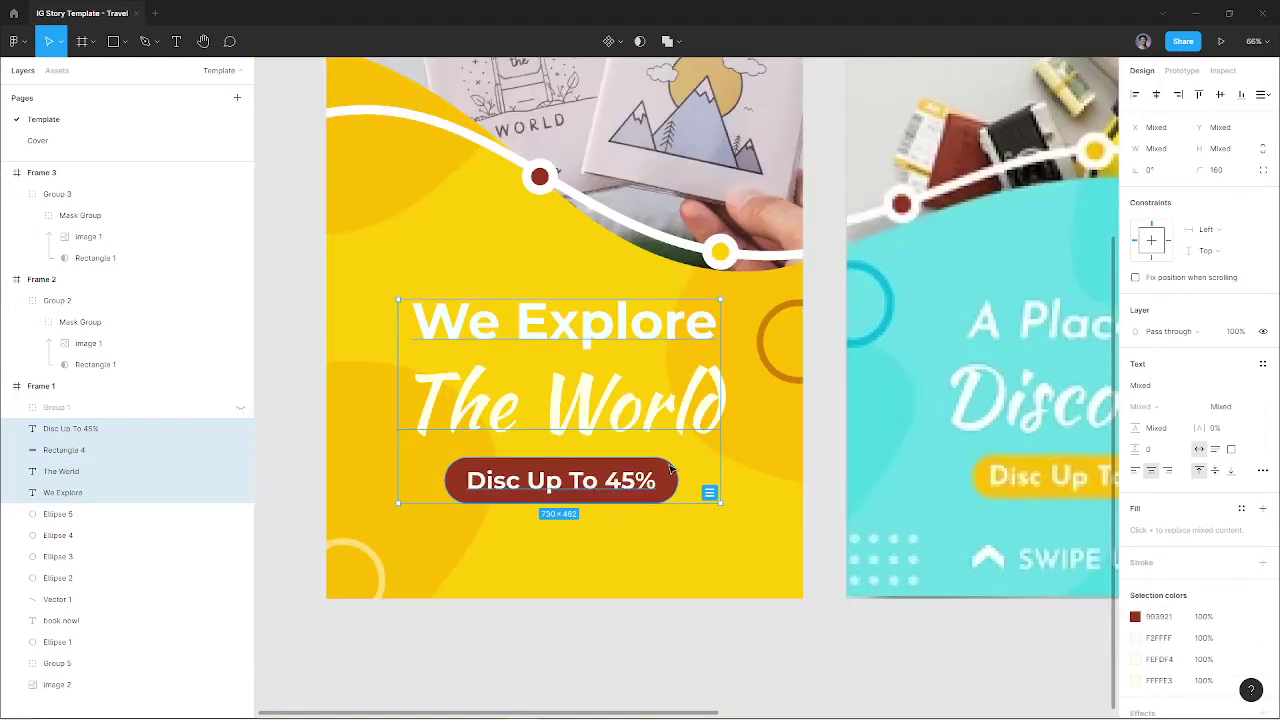
key("ctrl+g")
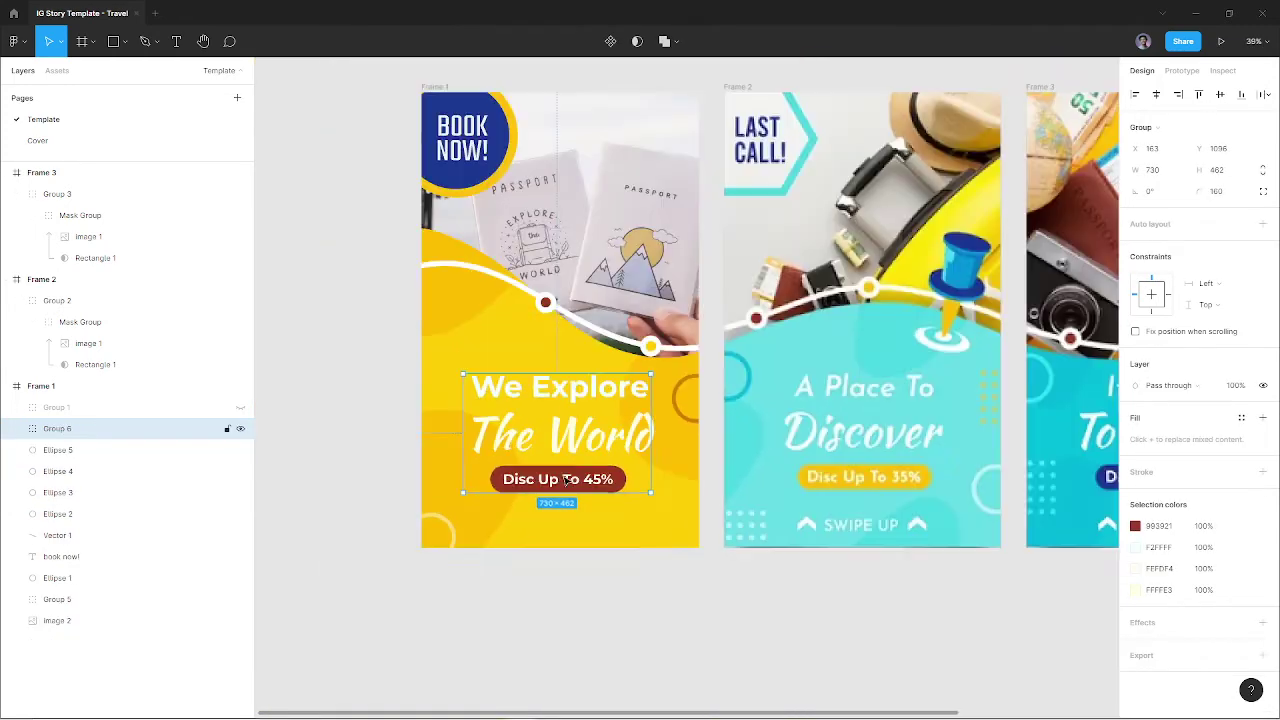
Copy the headline-and-pill group into Frame 2 and move it up
scroll(564, 492, "down", 5, "ctrl")
left_click(674, 617)
scroll(512, 545, "up", 2)
left_click(510, 545)
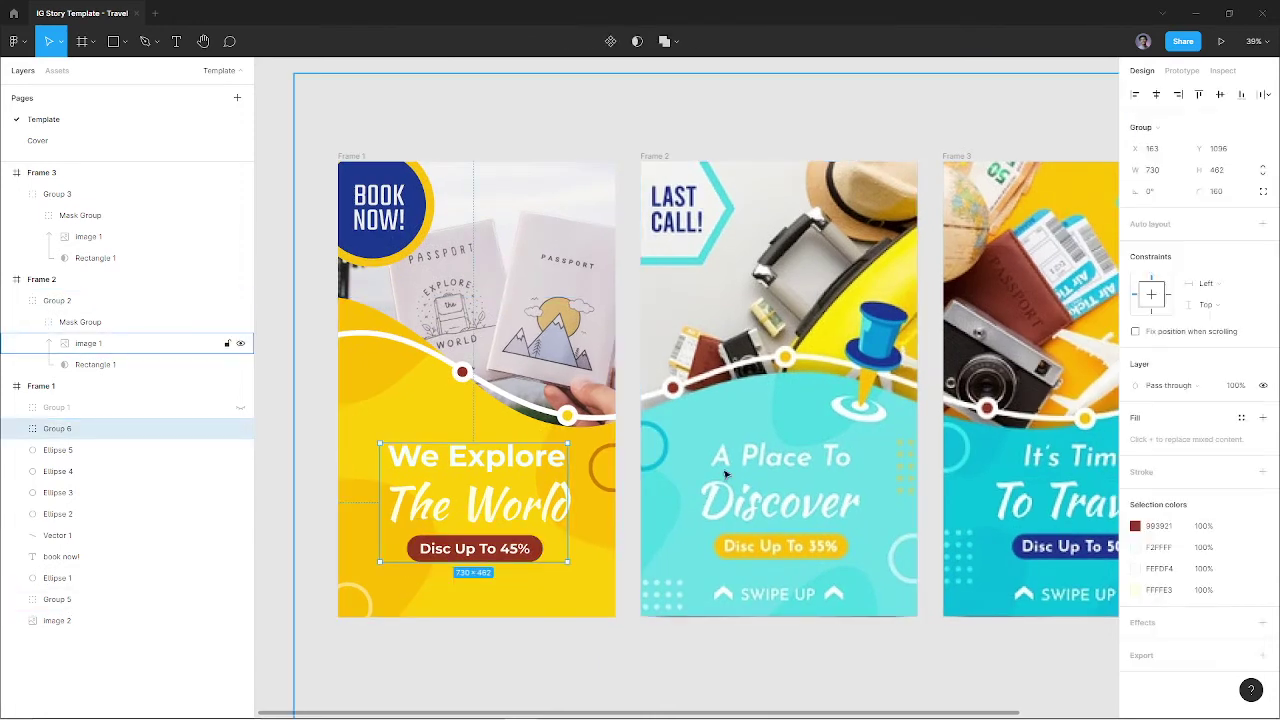
key("ctrl+c")
left_click(680, 185)
key("ctrl+v")
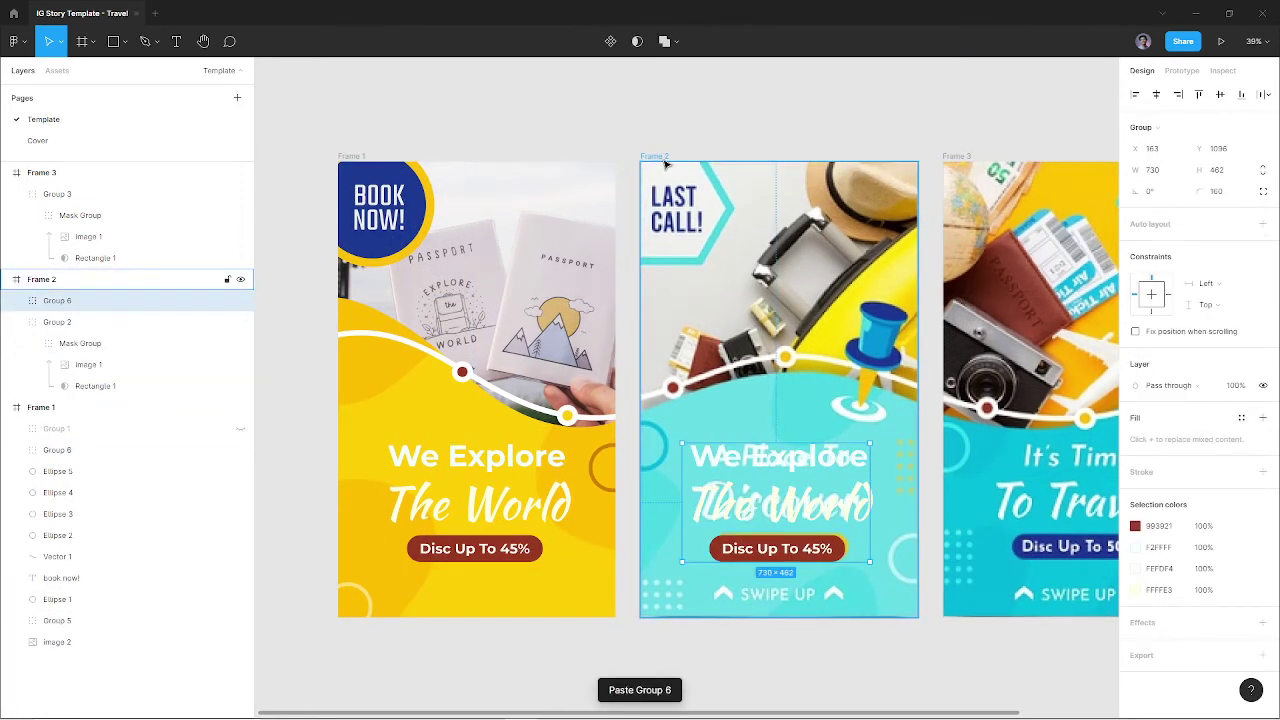
left_click_drag(768, 548, 770, 394)
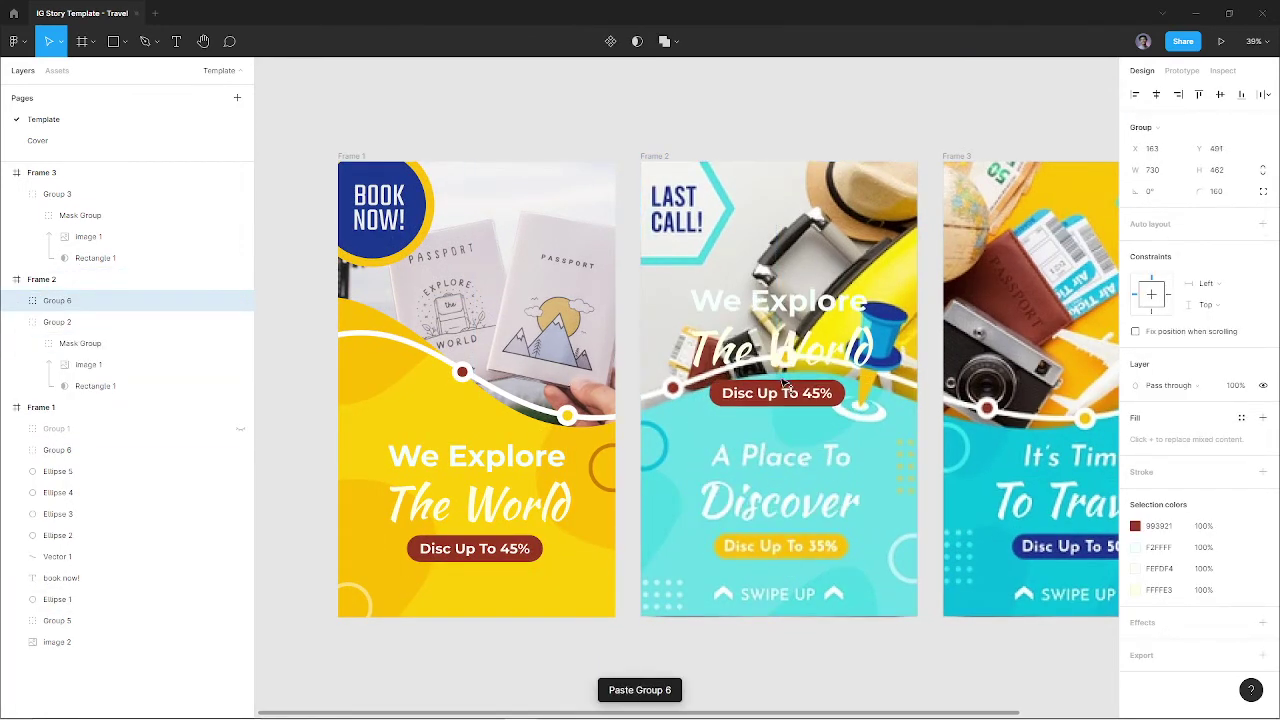
Retype the pasted headline as 'A Place To' / 'Discover' and move it onto the teal panel
double_click(782, 318)
type("A")
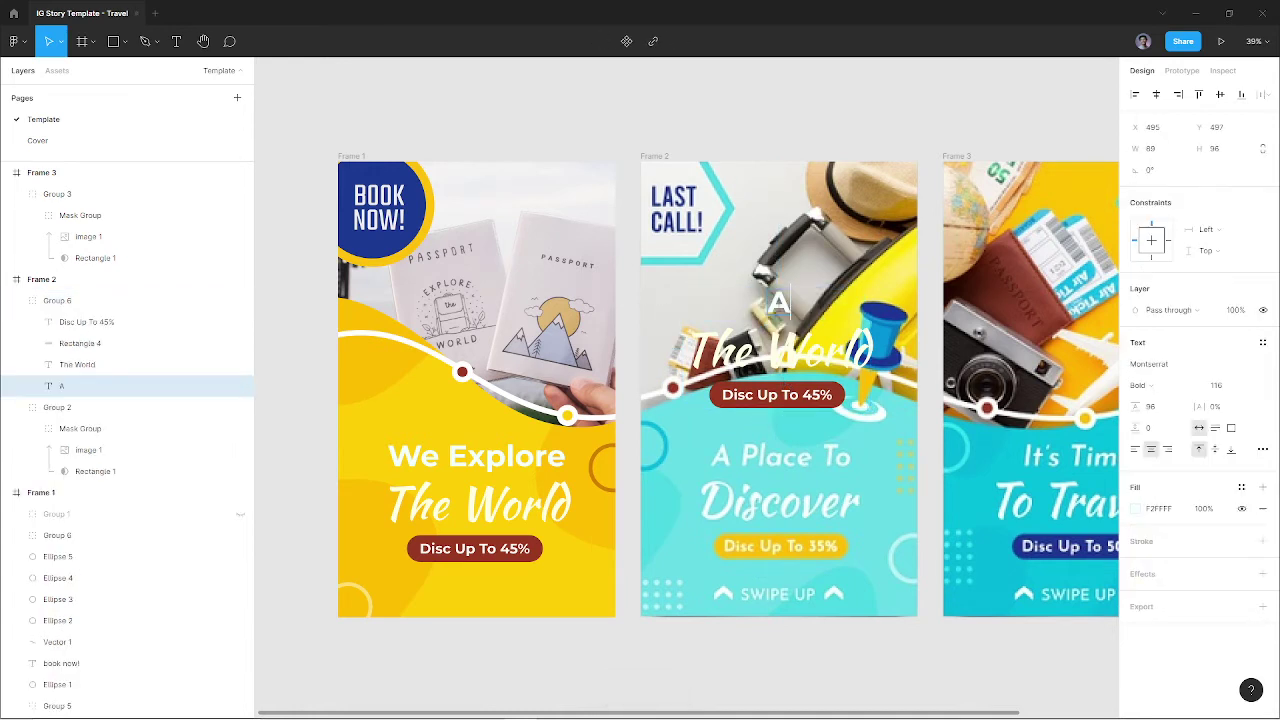
type(" Place")
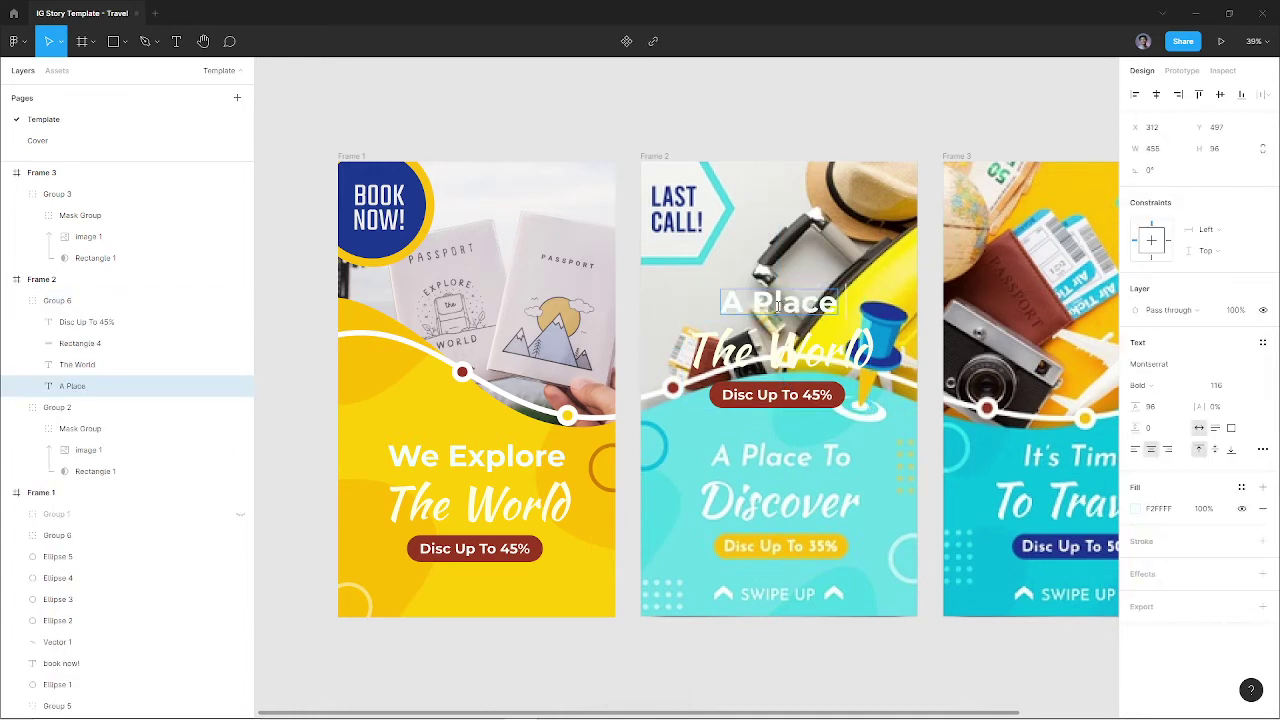
type(" To")
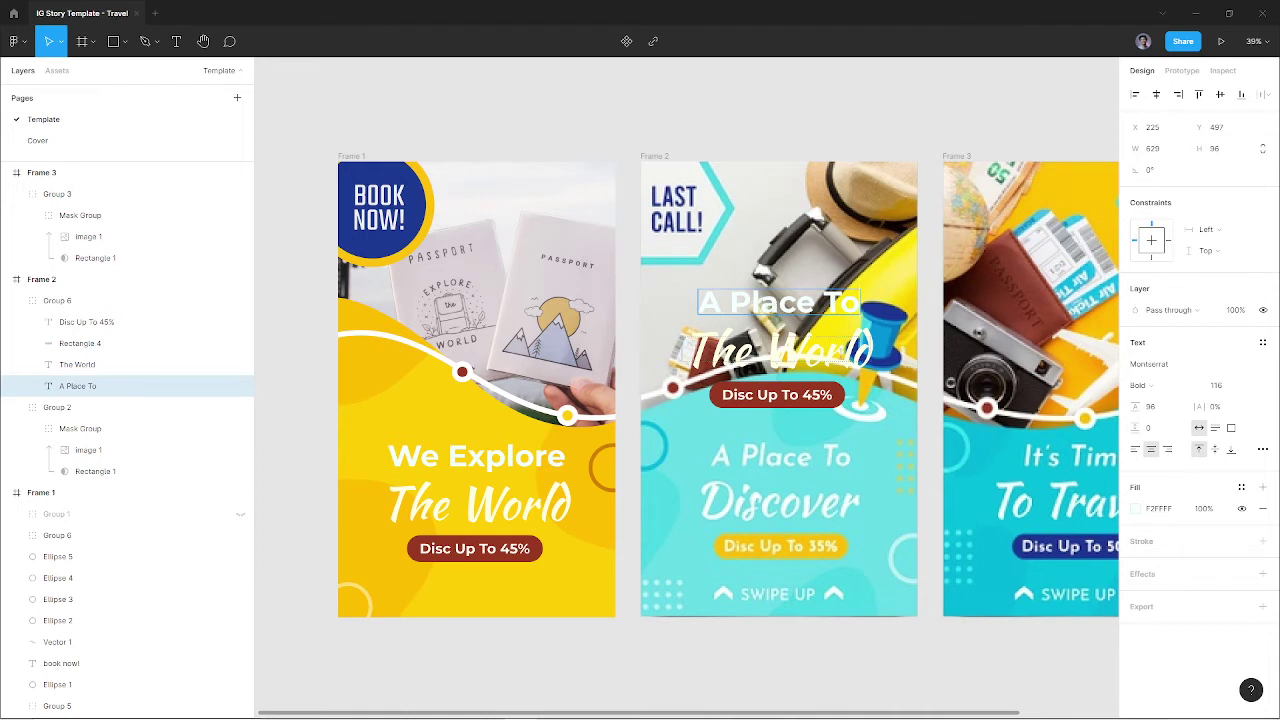
double_click(840, 350)
type("Dis")
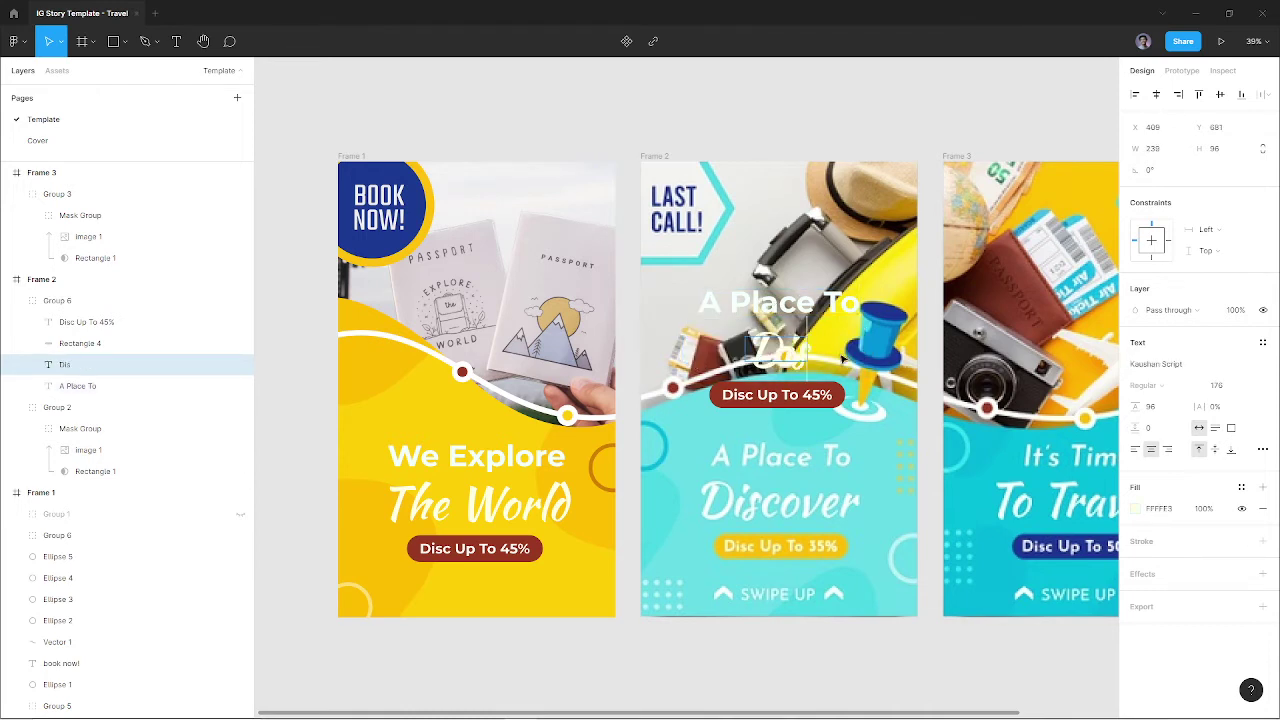
type("cov")
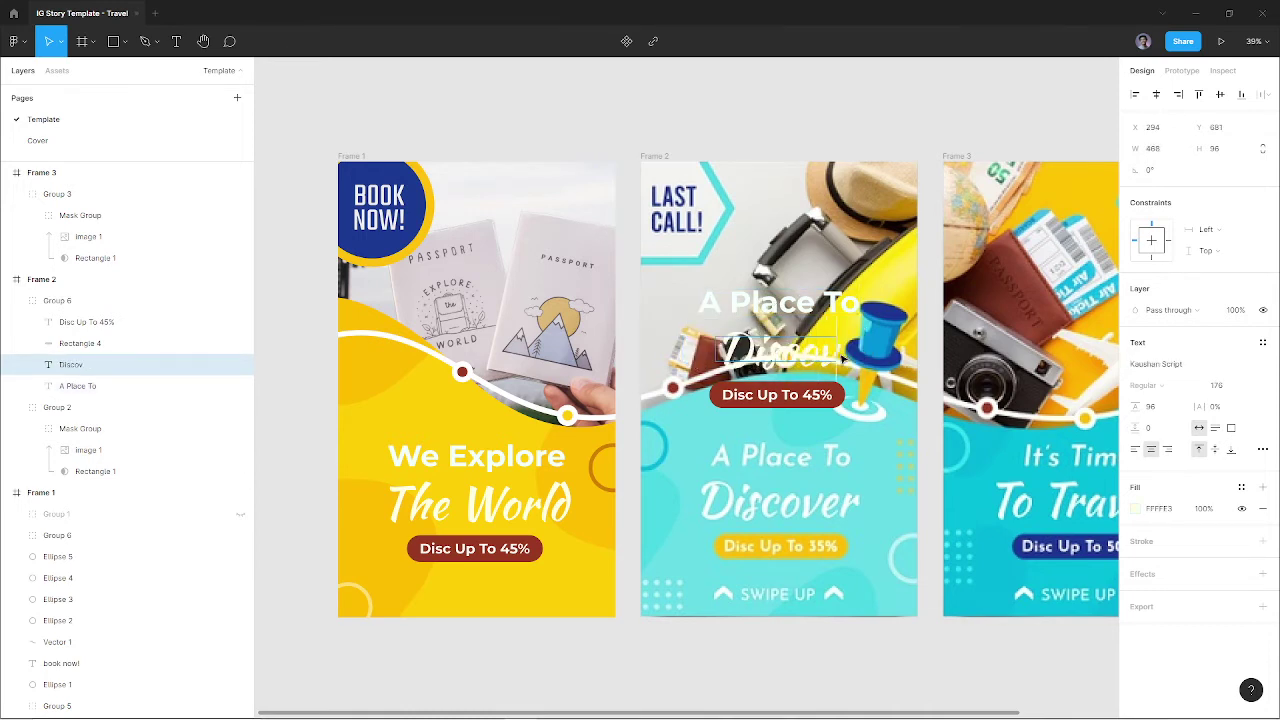
type("er")
key("Escape")
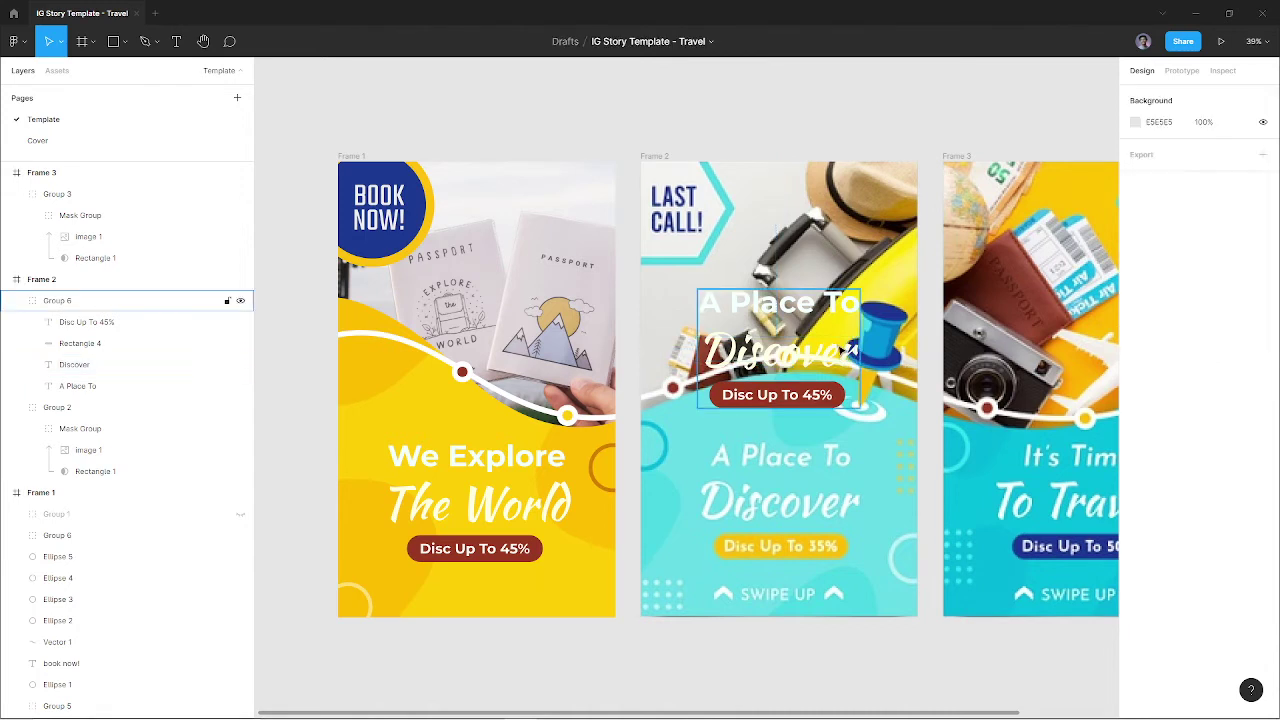
mouse_move(793, 304)
left_mouse_down()
mouse_move(793, 463)
mouse_move(788, 396)
left_mouse_up()
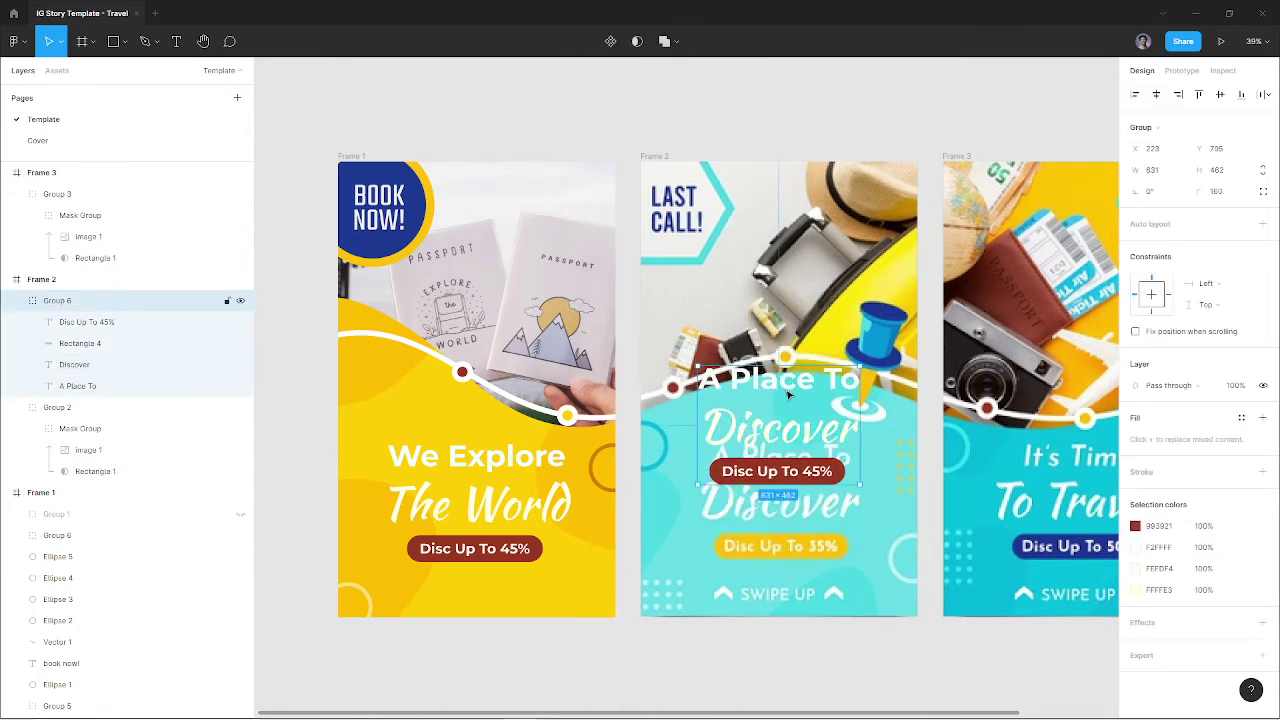
Recolour the pasted pill to the FFBB00 yellow sampled from the canvas and select its discount text
mouse_move(1160, 526)
left_click(1136, 527)
left_click(978, 569)
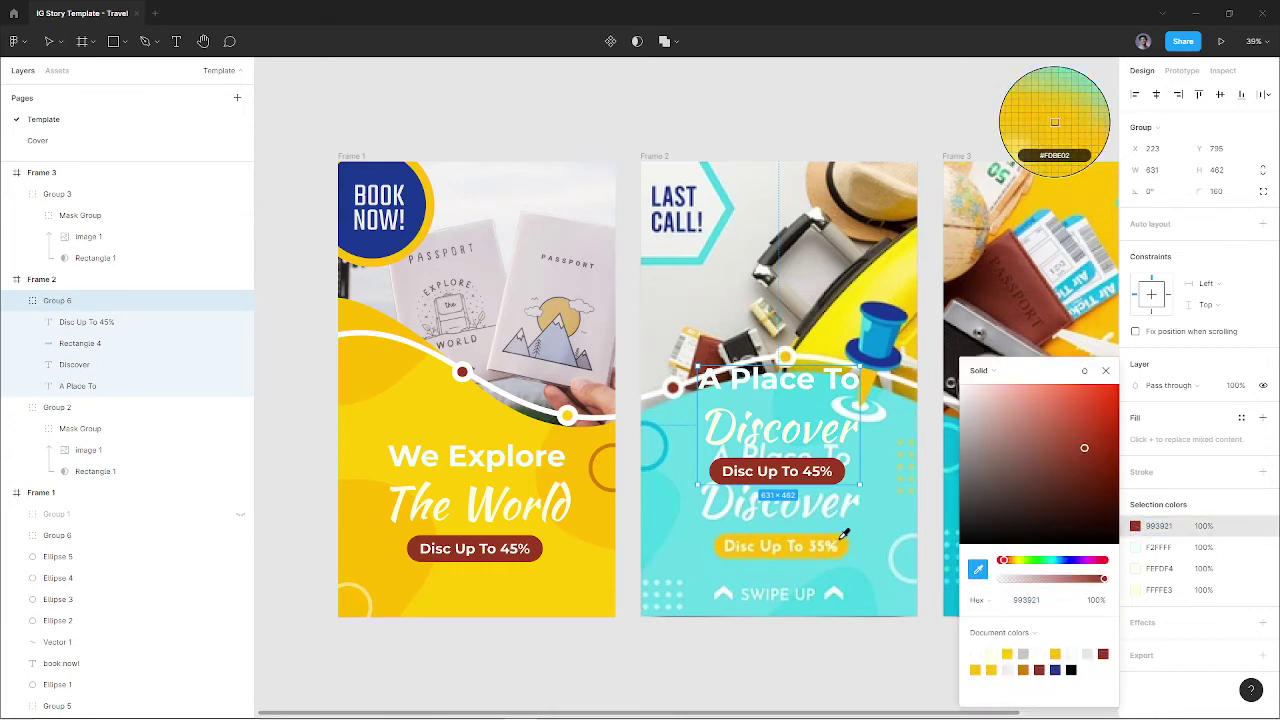
left_click(843, 536)
double_click(810, 470)
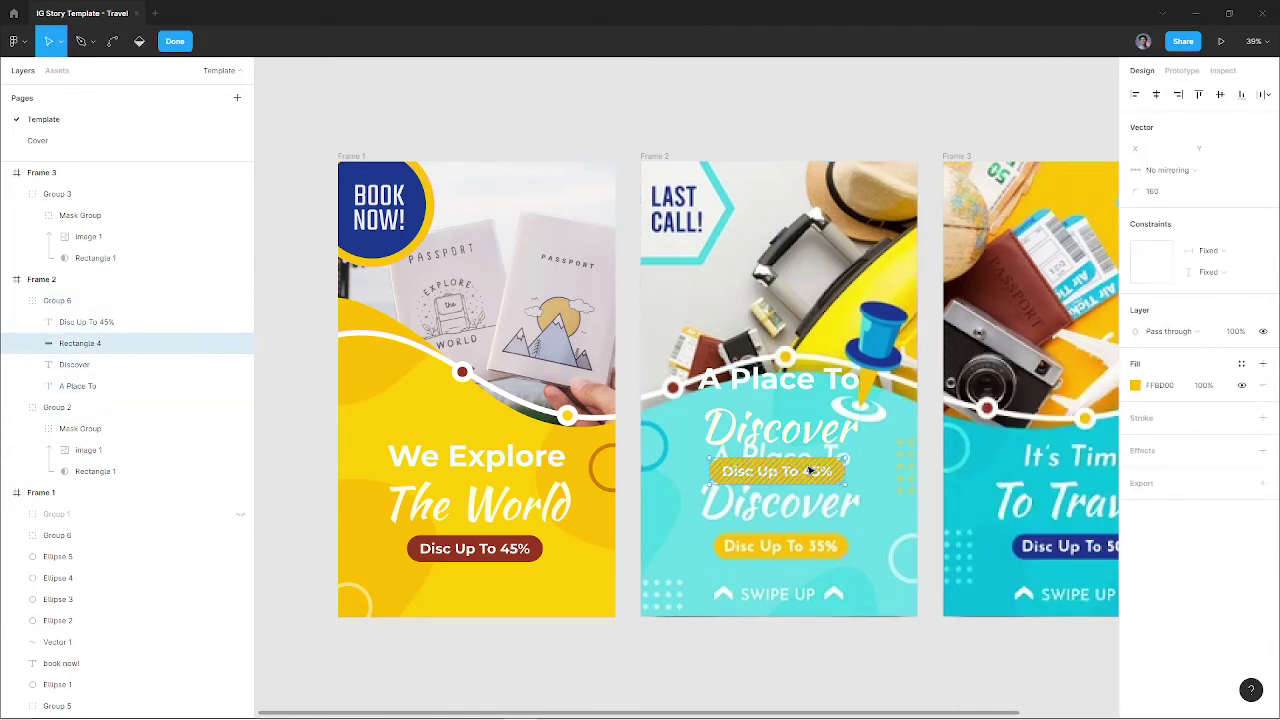
key("Escape")
key("Escape")
double_click(816, 474)
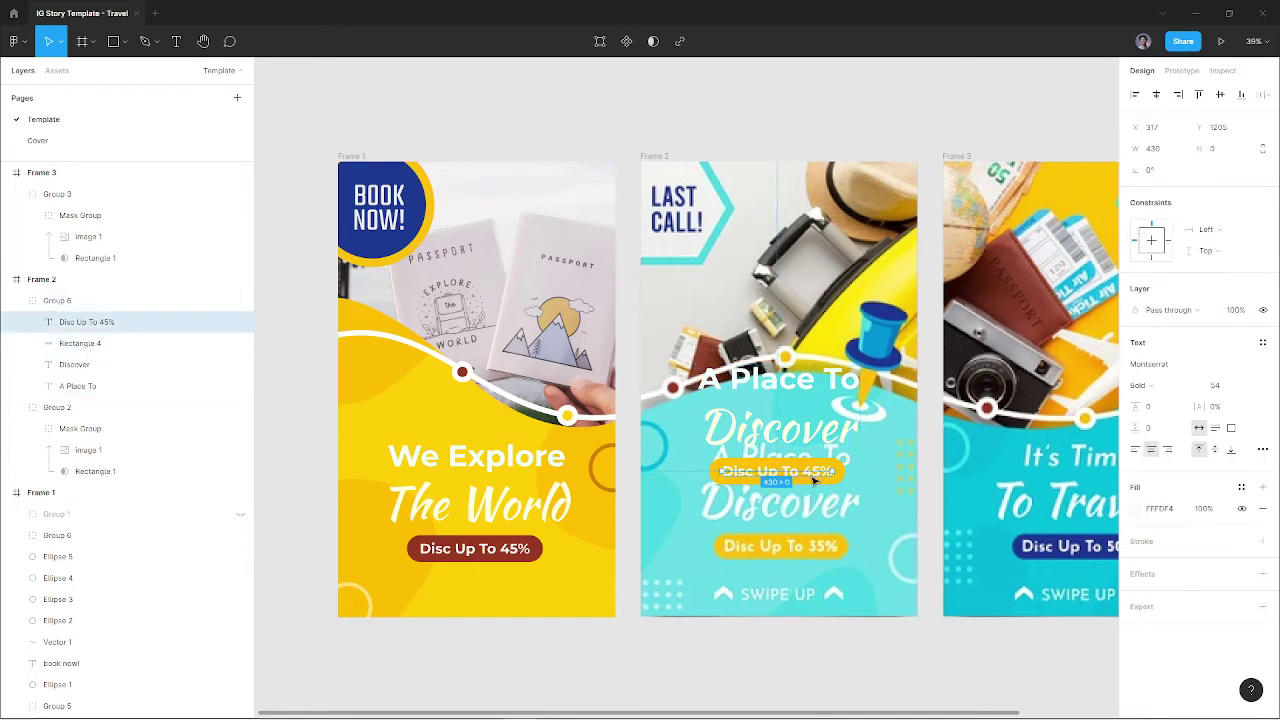
left_click(816, 477)
double_click(815, 478)
type("3")
key("Escape")
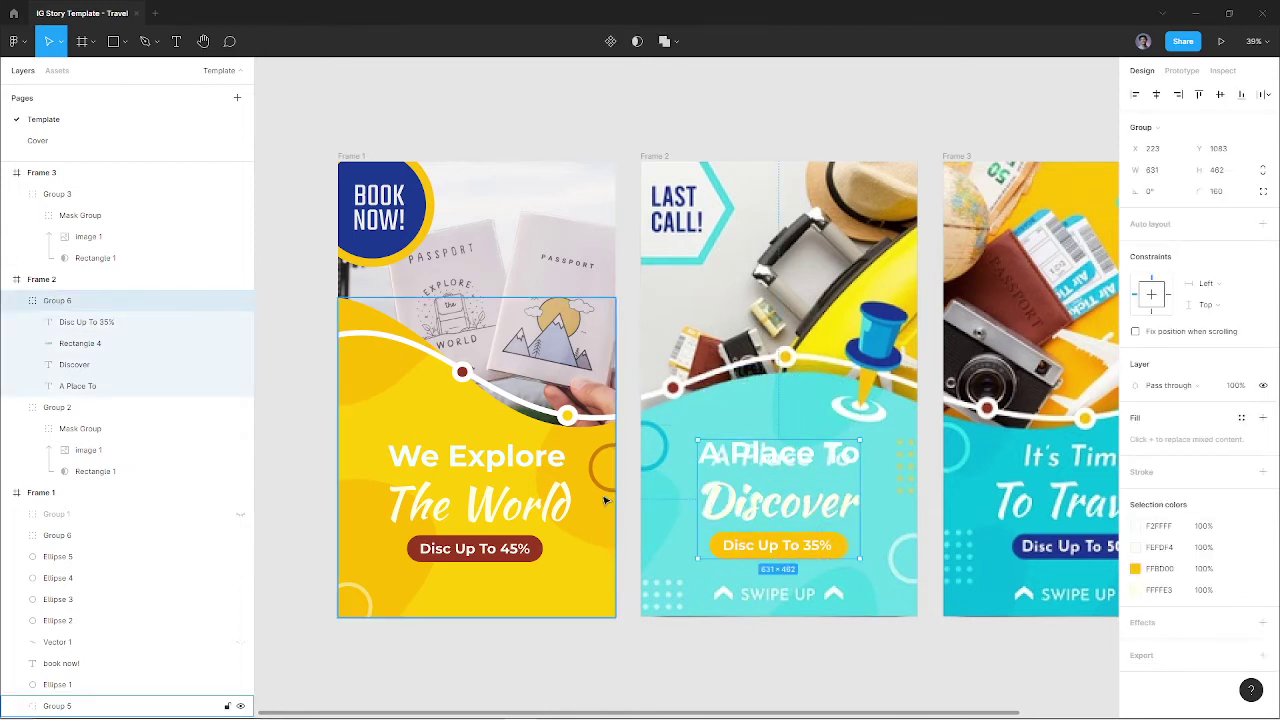
Move the ring into Frame 2 and give its outline the sampled teal colour
mouse_move(607, 466)
left_mouse_down()
mouse_move(665, 462)
mouse_move(643, 468)
mouse_move(680, 434)
left_mouse_up()
scroll(643, 460, "up", 5)
key("i")
left_click(629, 425)
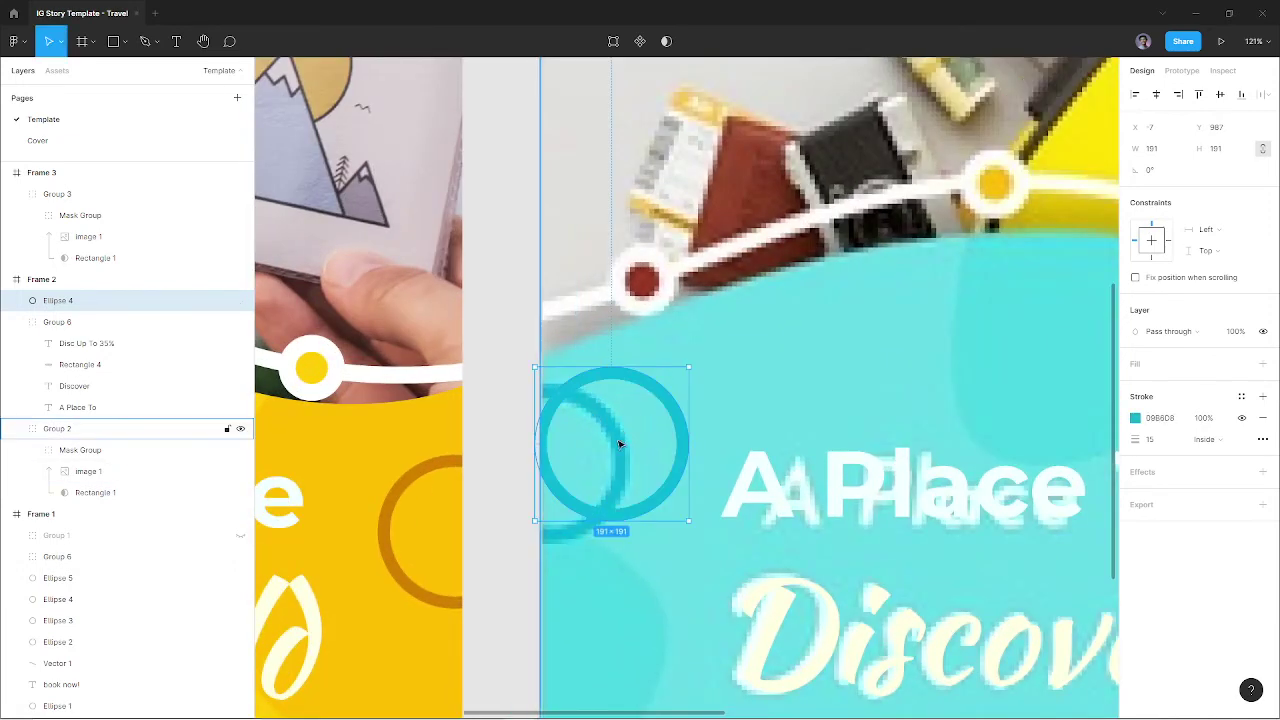
scroll(600, 470, "down", 5)
scroll(594, 531, "up", 2)
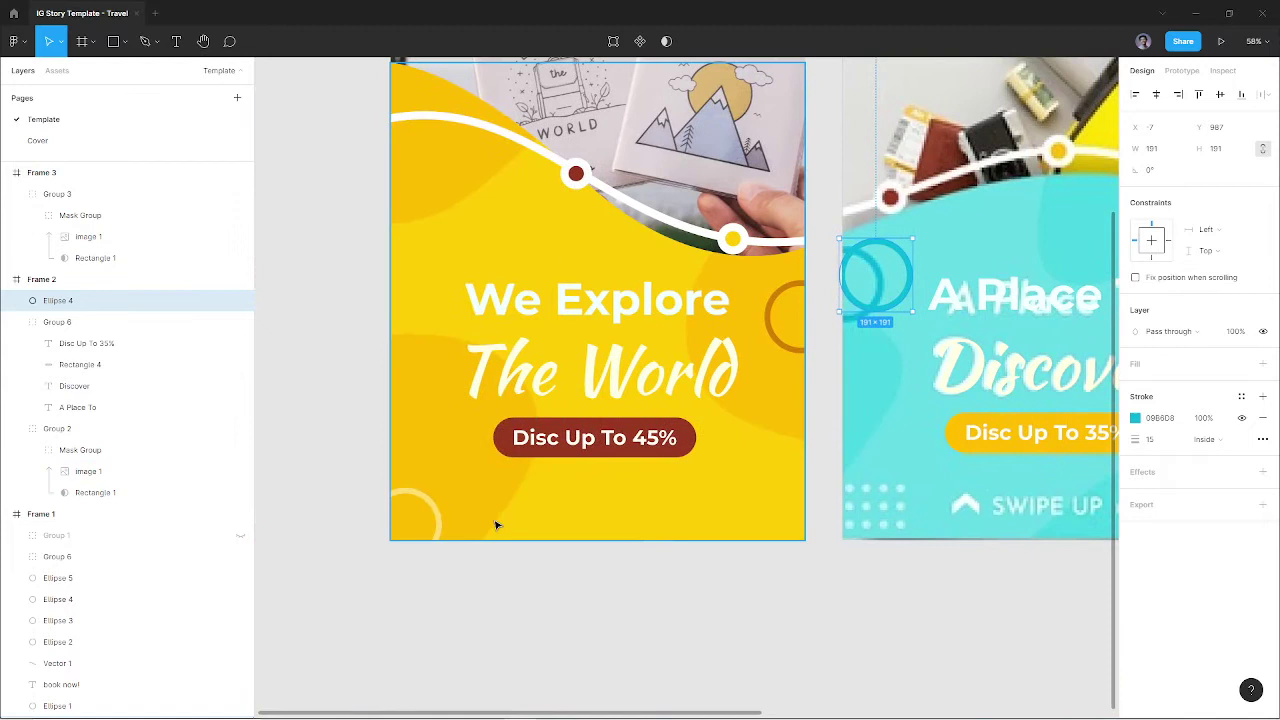
Paste the faint corner circle right of the 'Disc Up To 35%' pill and shift the teal ring onto Frame 2's left edge
left_click(440, 518)
key("ctrl+c")
left_click(960, 479)
key("ctrl+v")
scroll(593, 558, "right", 5)
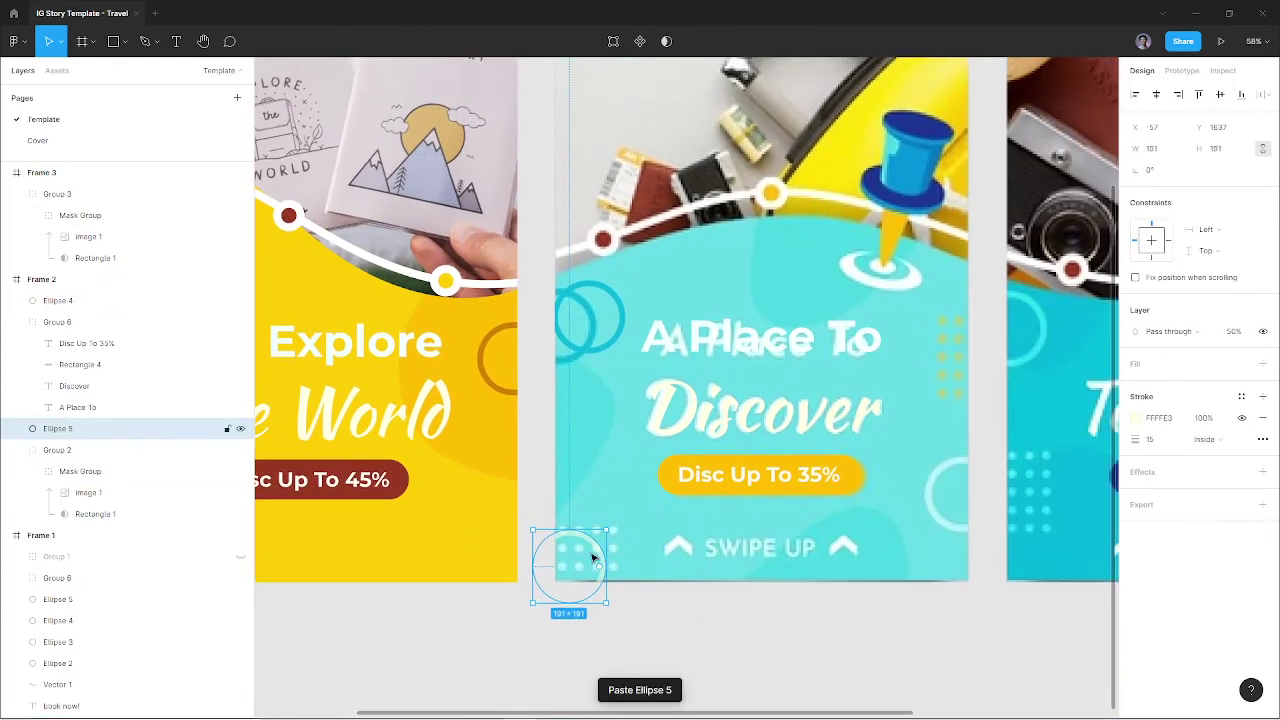
left_click_drag(598, 550, 951, 474)
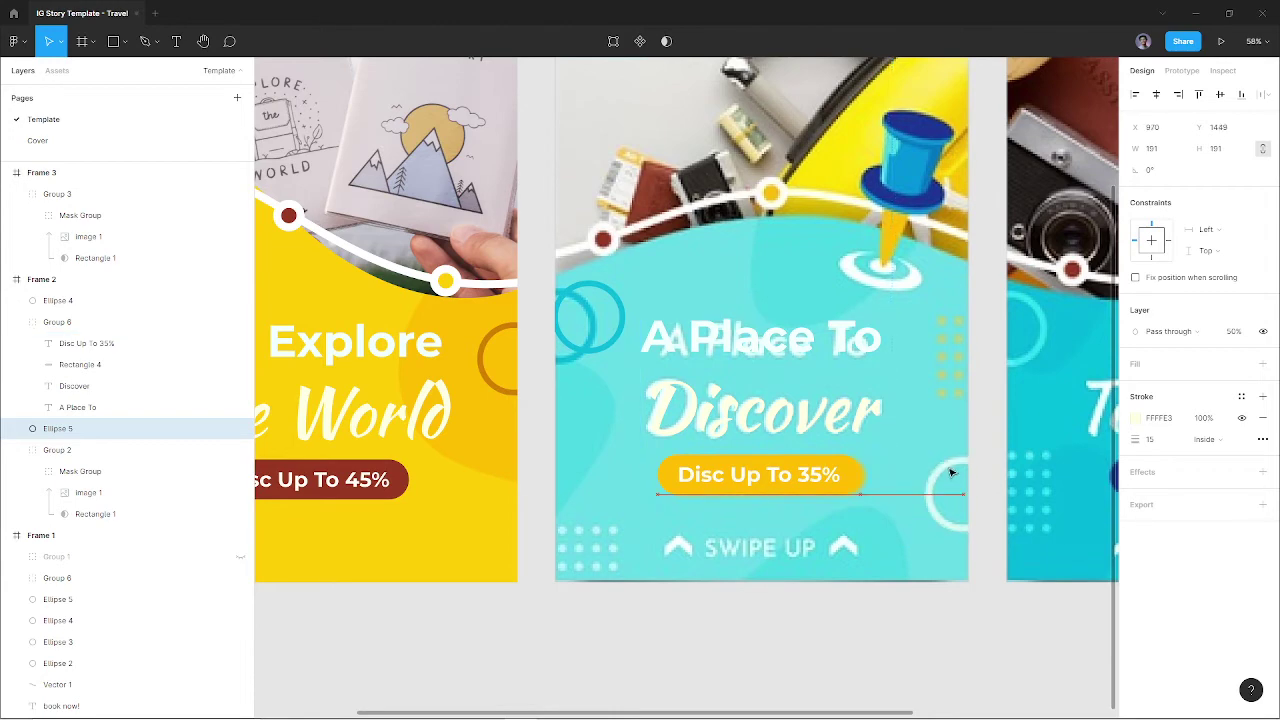
scroll(740, 470, "up", 3)
left_click(618, 443)
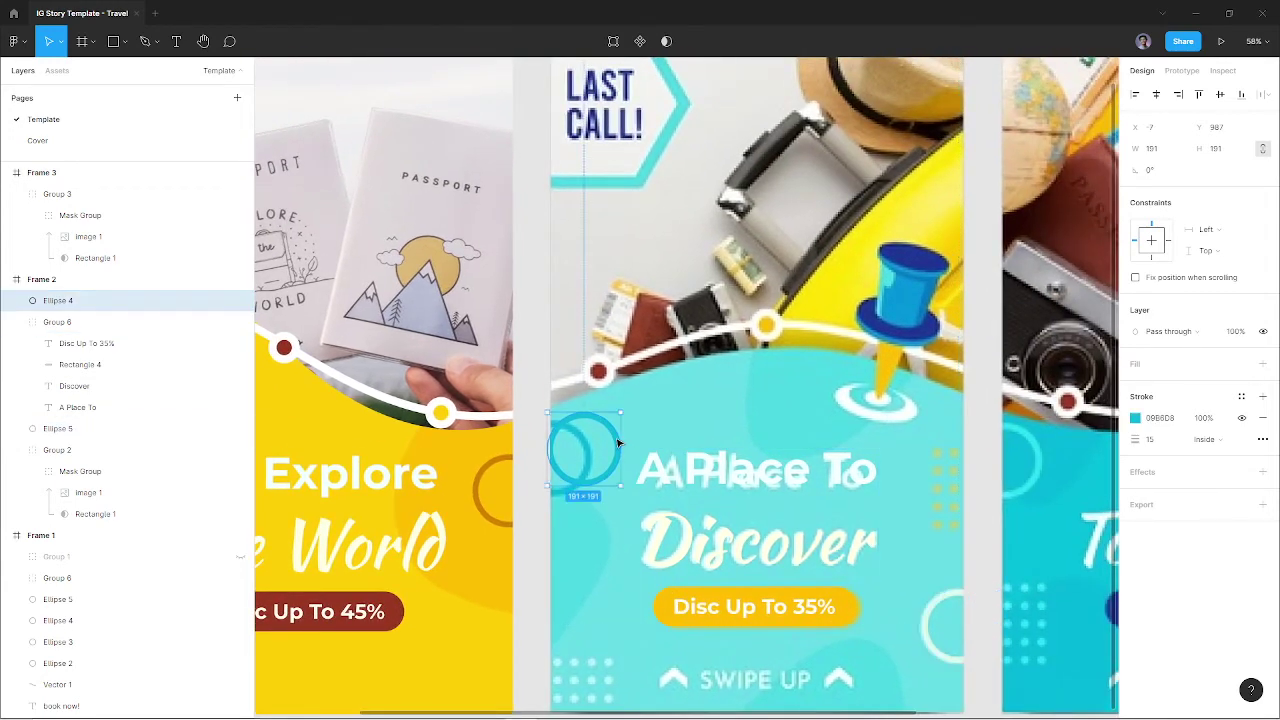
left_click_drag(618, 443, 590, 452)
Copy the red and yellow dots from Frame 1's curve into Frame 2
scroll(590, 452, "up", 2)
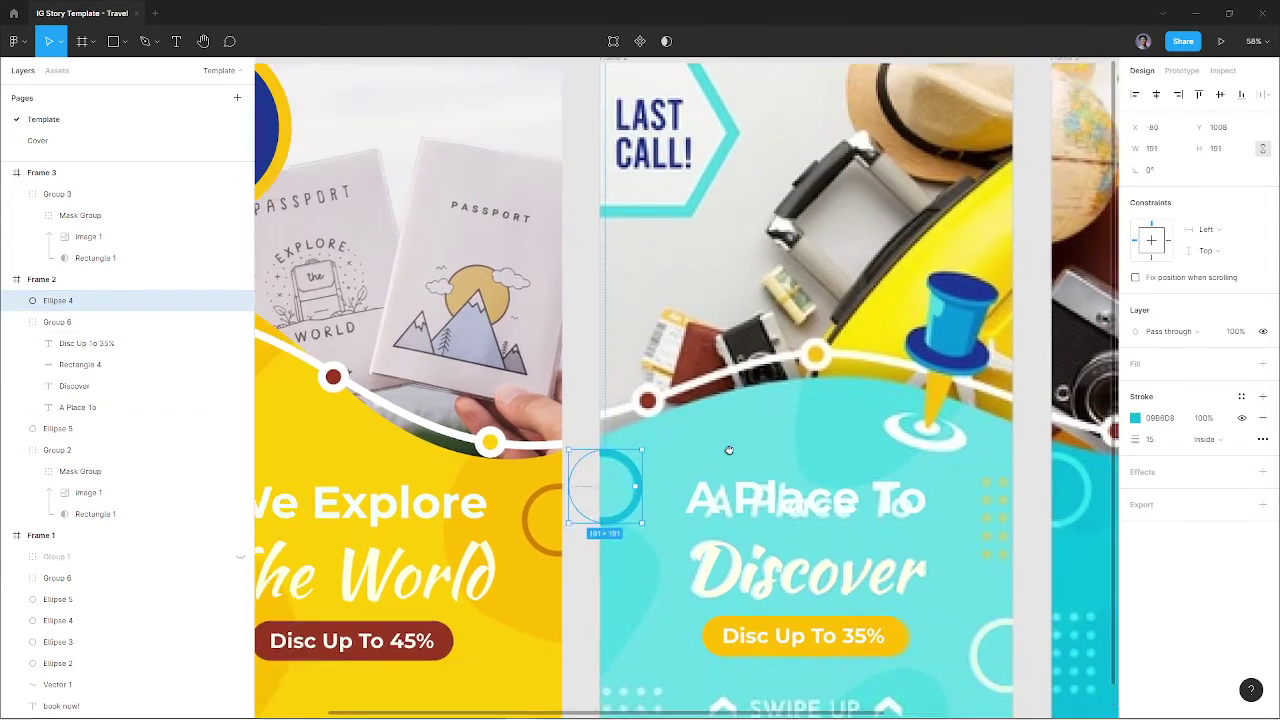
scroll(729, 449, "left", 5)
left_click(686, 492)
left_click(529, 428, "shift")
key("ctrl+c")
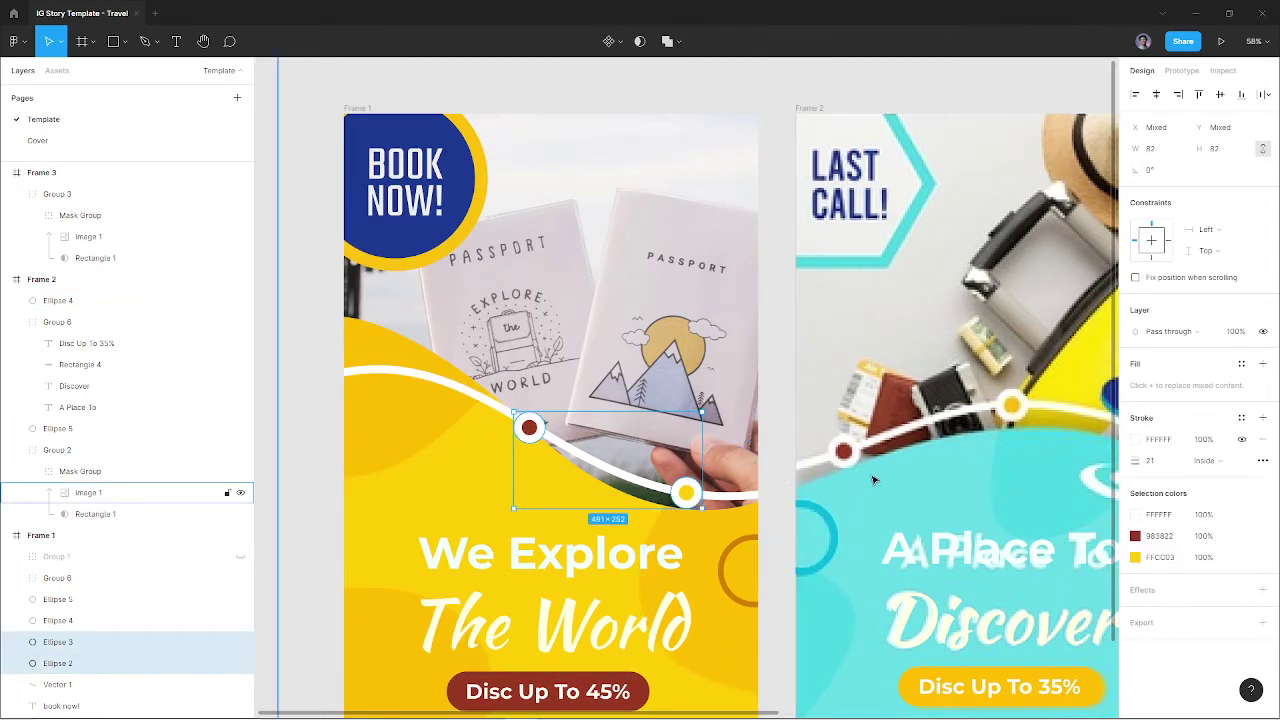
left_click(900, 471)
key("ctrl+v")
scroll(900, 471, "right", 5)
scroll(900, 471, "up", 1)
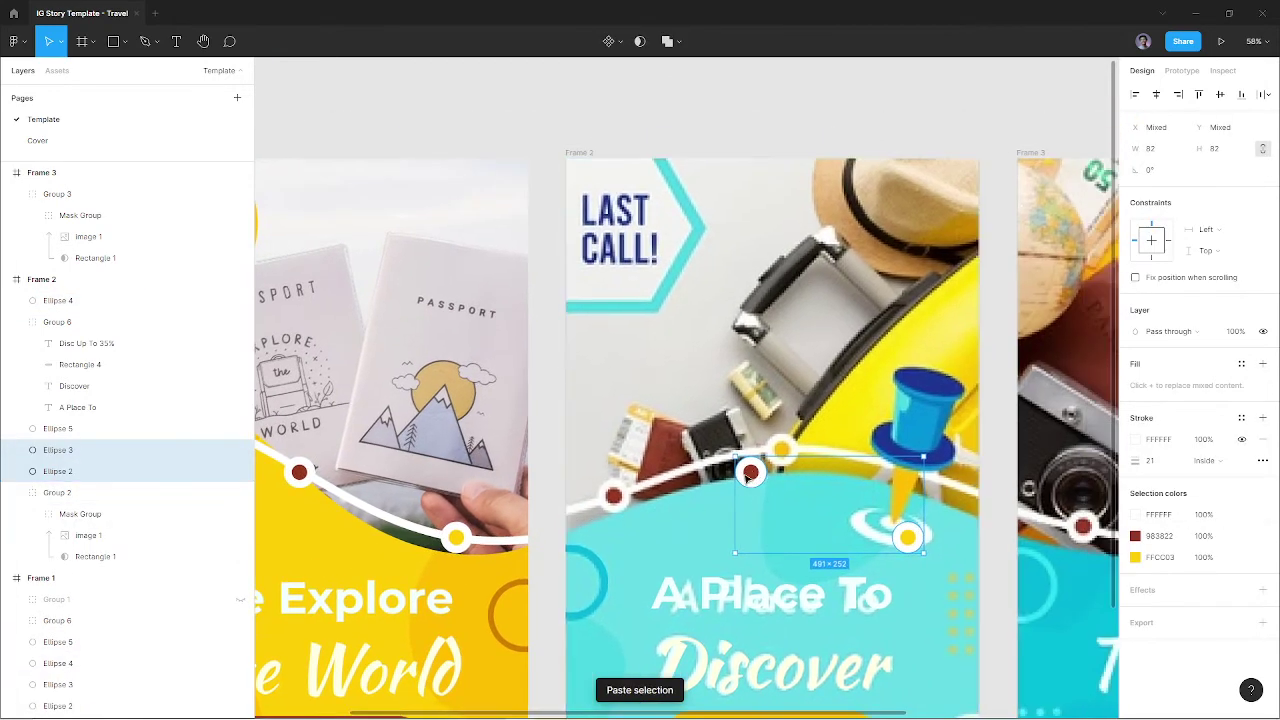
Position the red and yellow dots on Frame 2's curve and draw a rectangle over its lower area
left_click_drag(748, 478, 619, 497)
left_click_drag(615, 500, 615, 493)
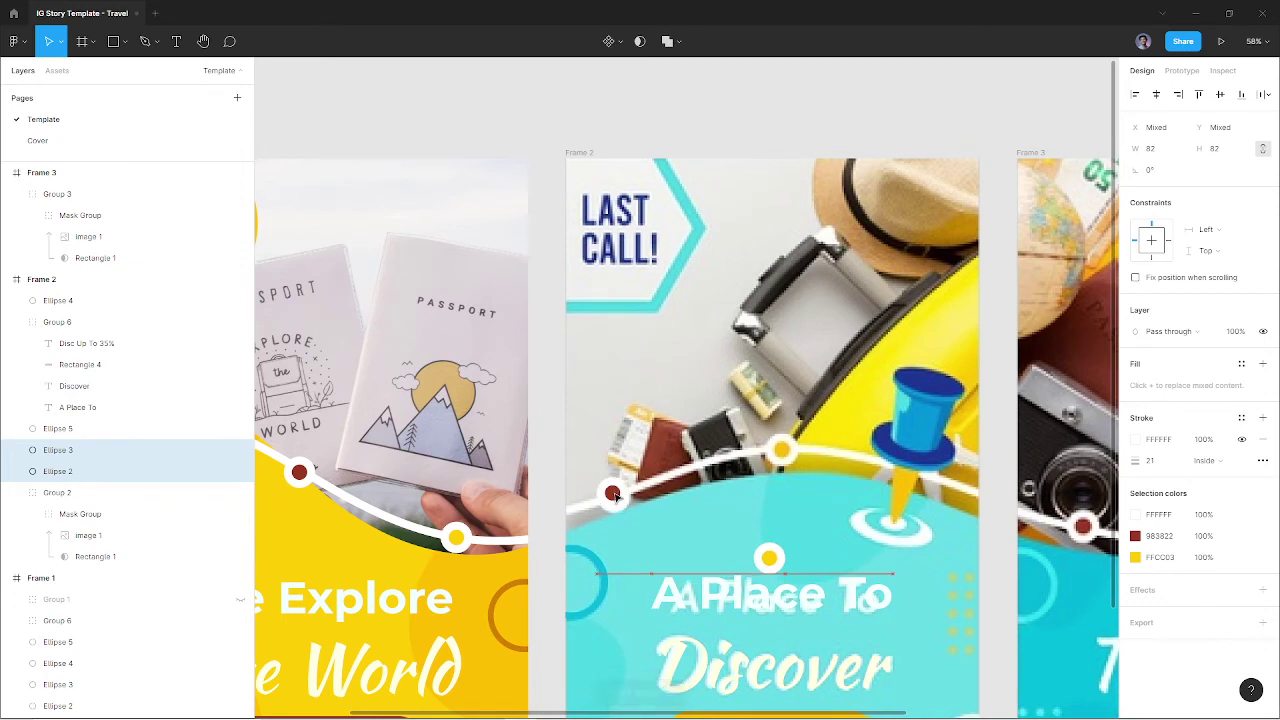
left_click(767, 557)
left_click_drag(767, 557, 783, 450)
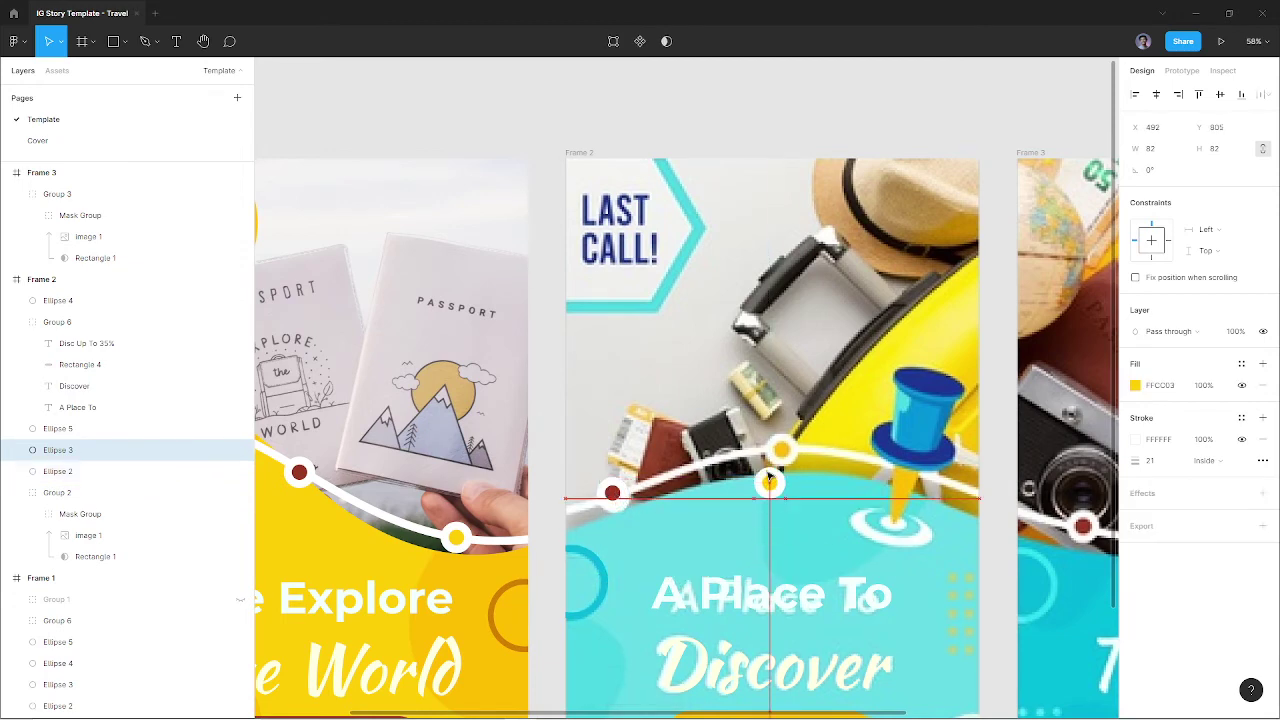
scroll(773, 428, "down", 5)
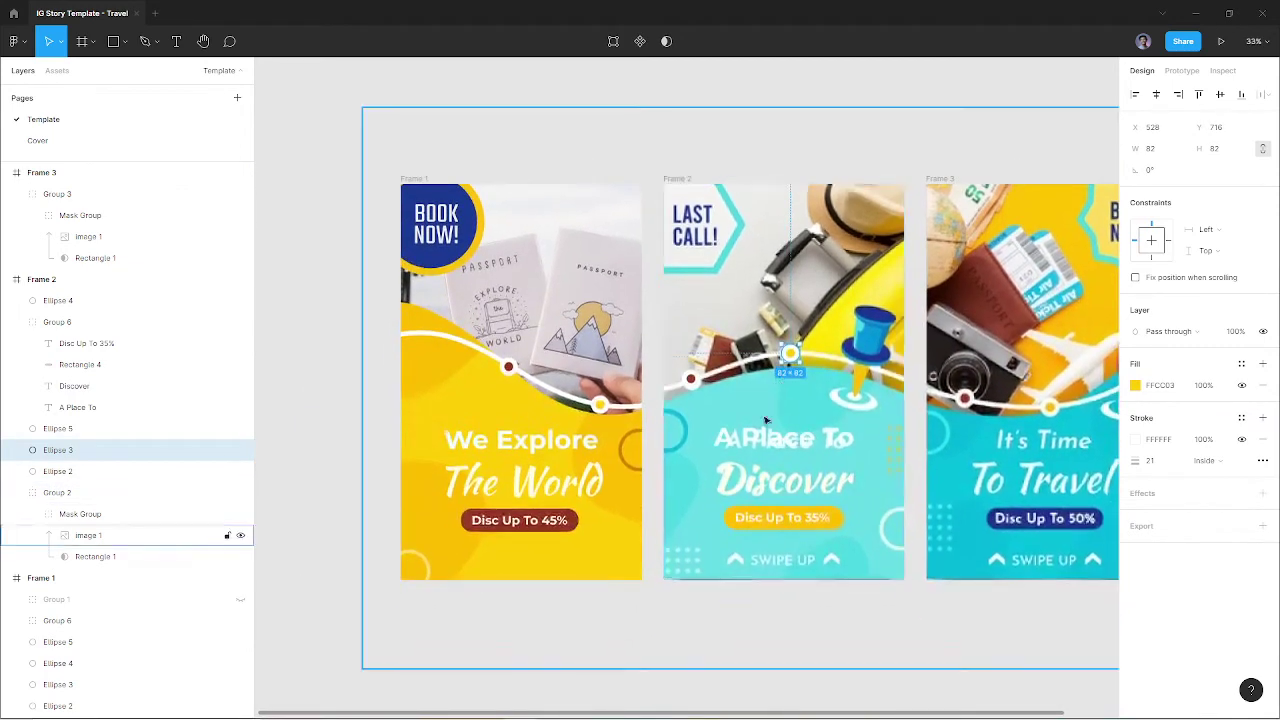
scroll(773, 428, "up", 3)
key("r")
mouse_move(773, 428)
left_mouse_down()
mouse_move(800, 490)
mouse_move(730, 398)
mouse_move(686, 376)
left_mouse_up()
Fill the rectangle with the sampled cyan, stretch it across Frame 2's lower half and curve its top edge
key("i")
left_click(688, 377)
mouse_move(752, 424)
left_mouse_down()
mouse_move(690, 438)
mouse_move(960, 642)
left_mouse_up()
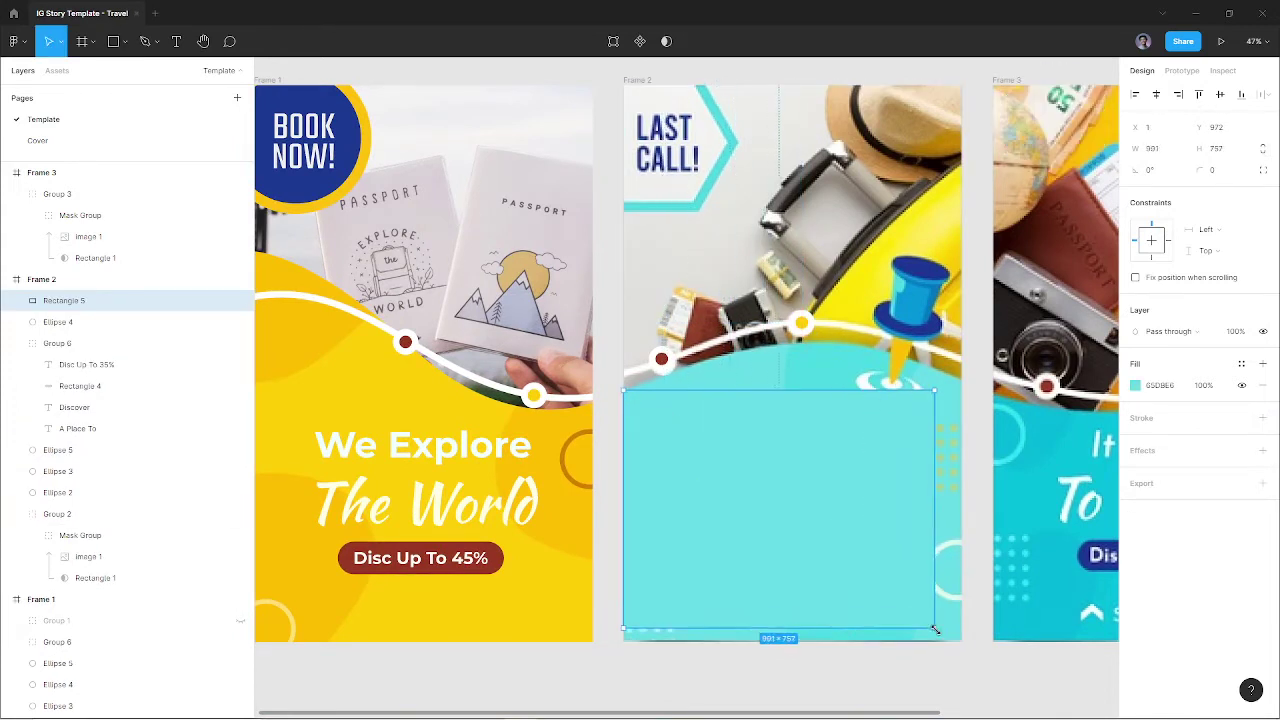
double_click(938, 408)
left_click_drag(960, 392, 964, 380)
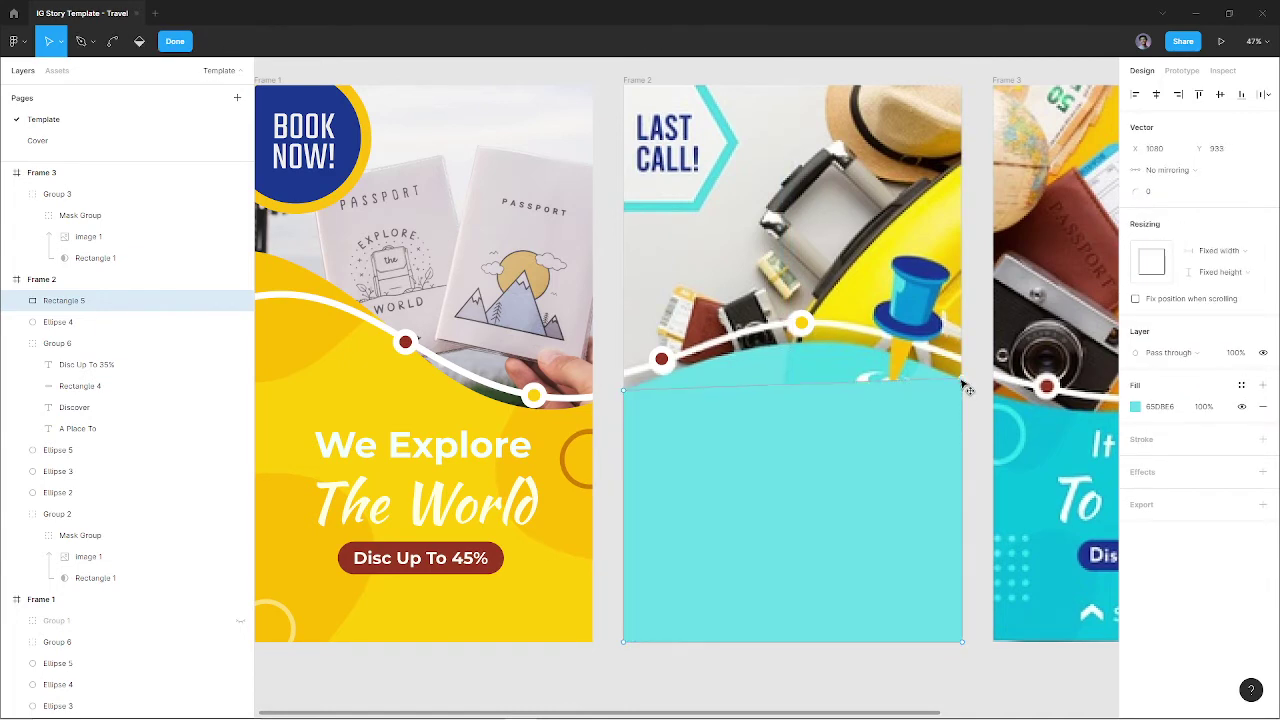
left_click(962, 379)
left_click_drag(798, 390, 806, 355)
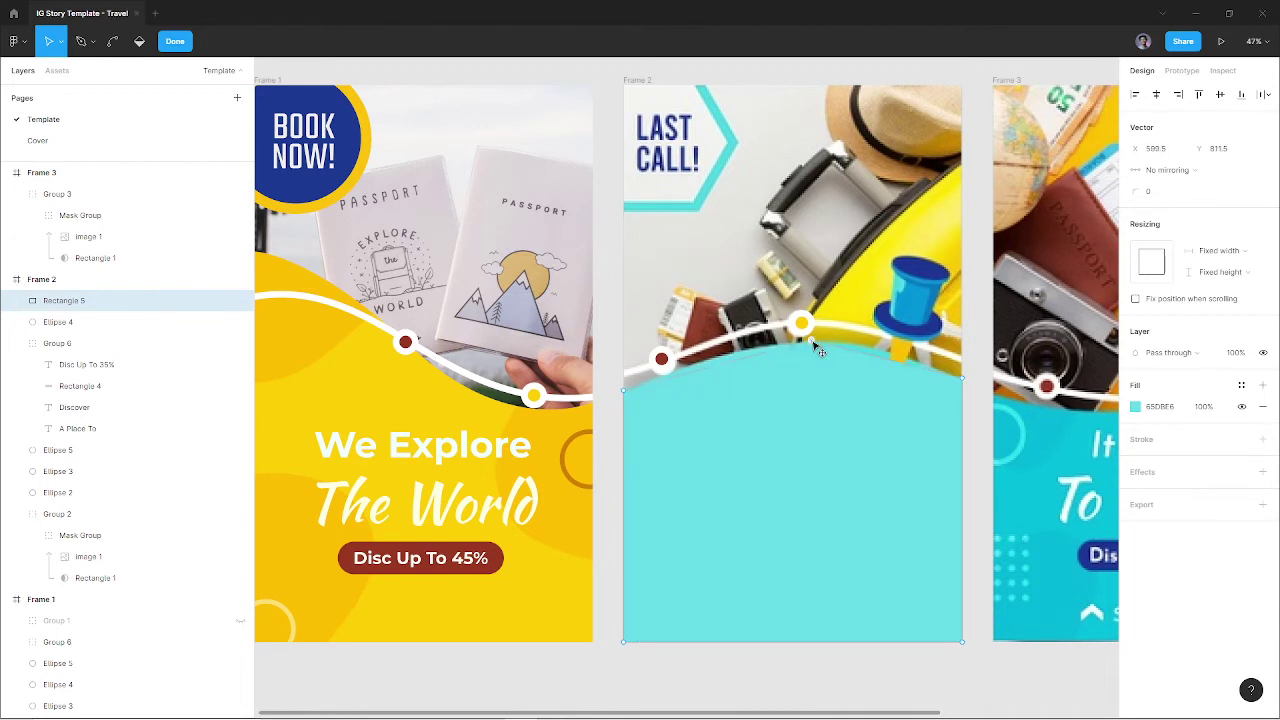
left_click(112, 41)
left_click_drag(798, 342, 900, 346)
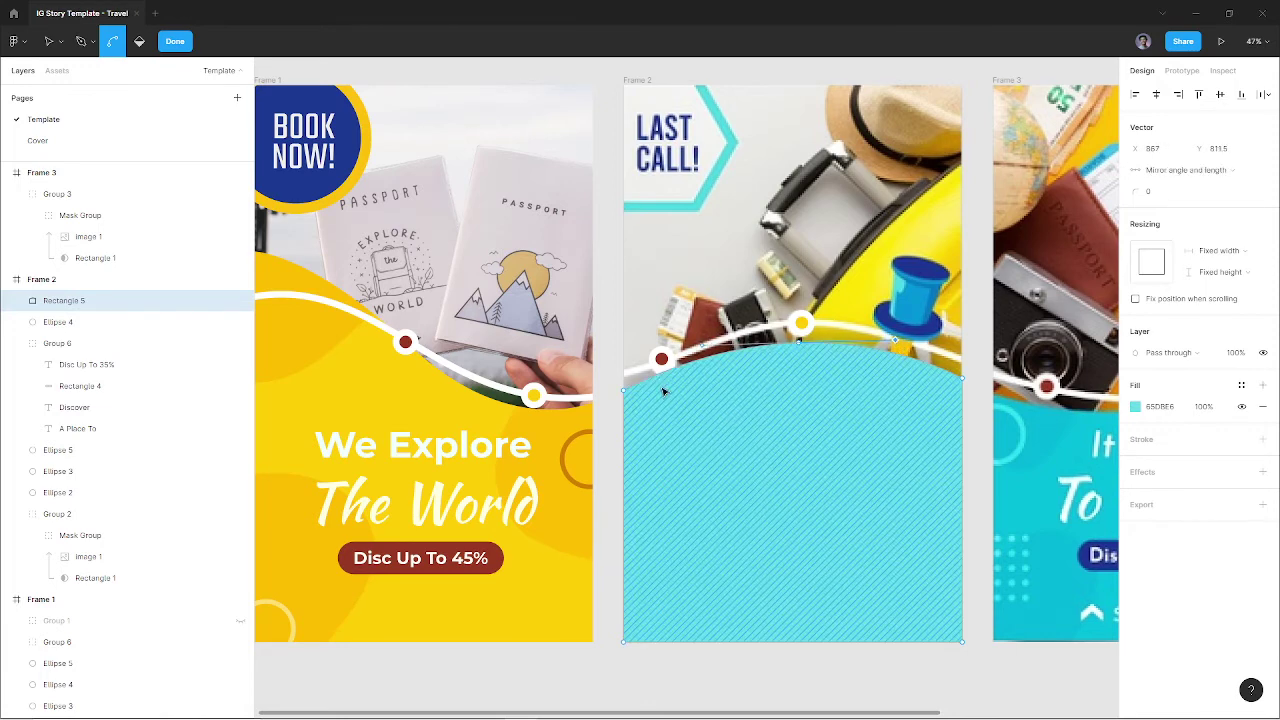
key("Escape")
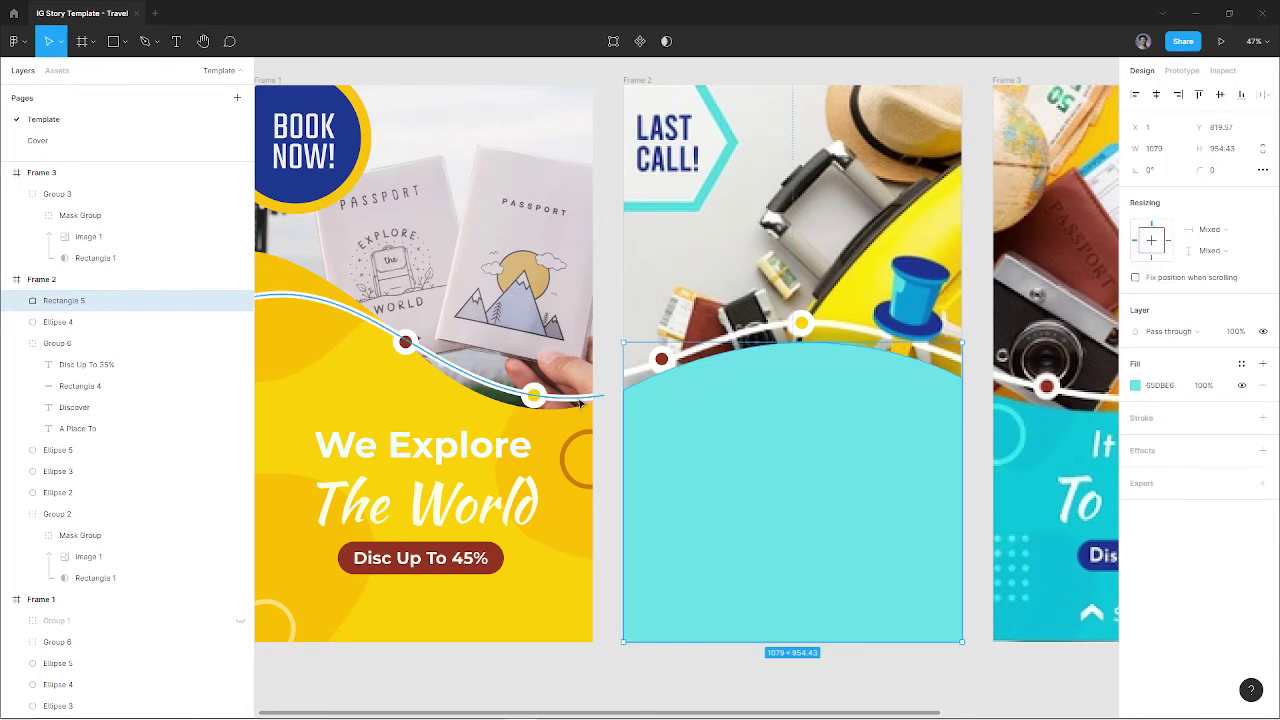
Paste Frame 1's white curve into Frame 2 and reshape it into an upward arc along the panel
left_click(602, 400)
key("ctrl+c")
key("ctrl+v")
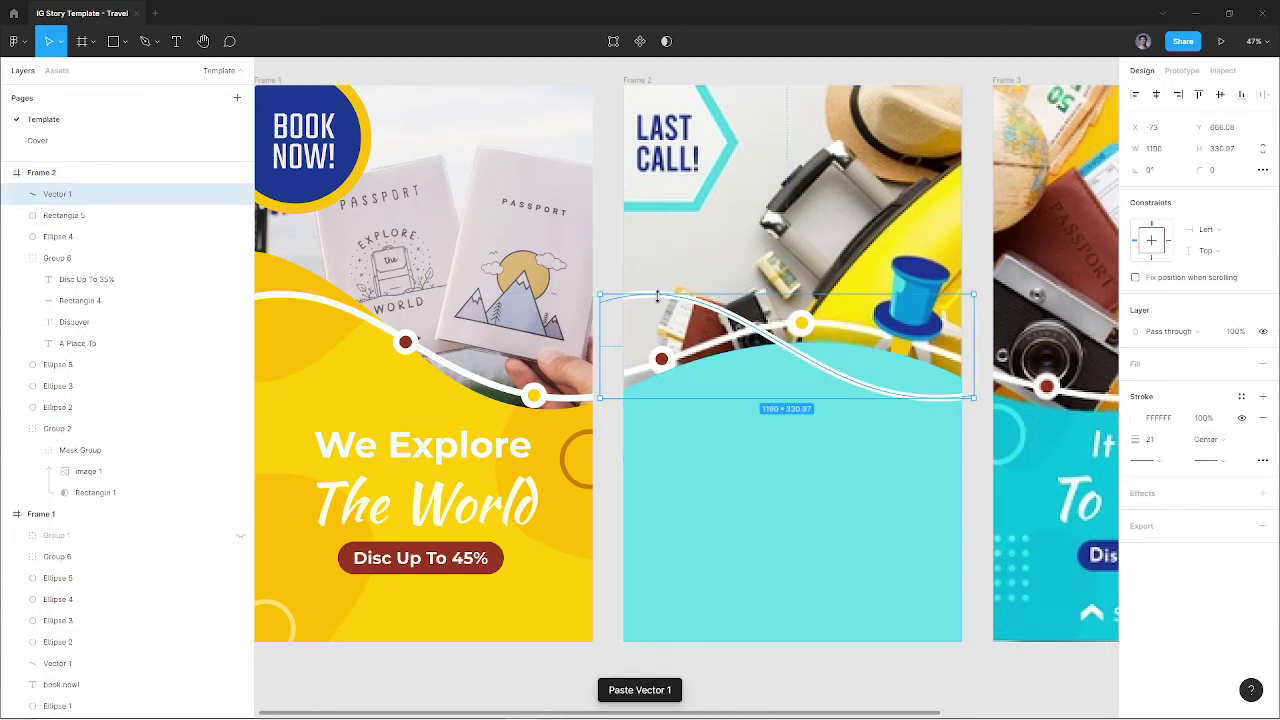
double_click(810, 365)
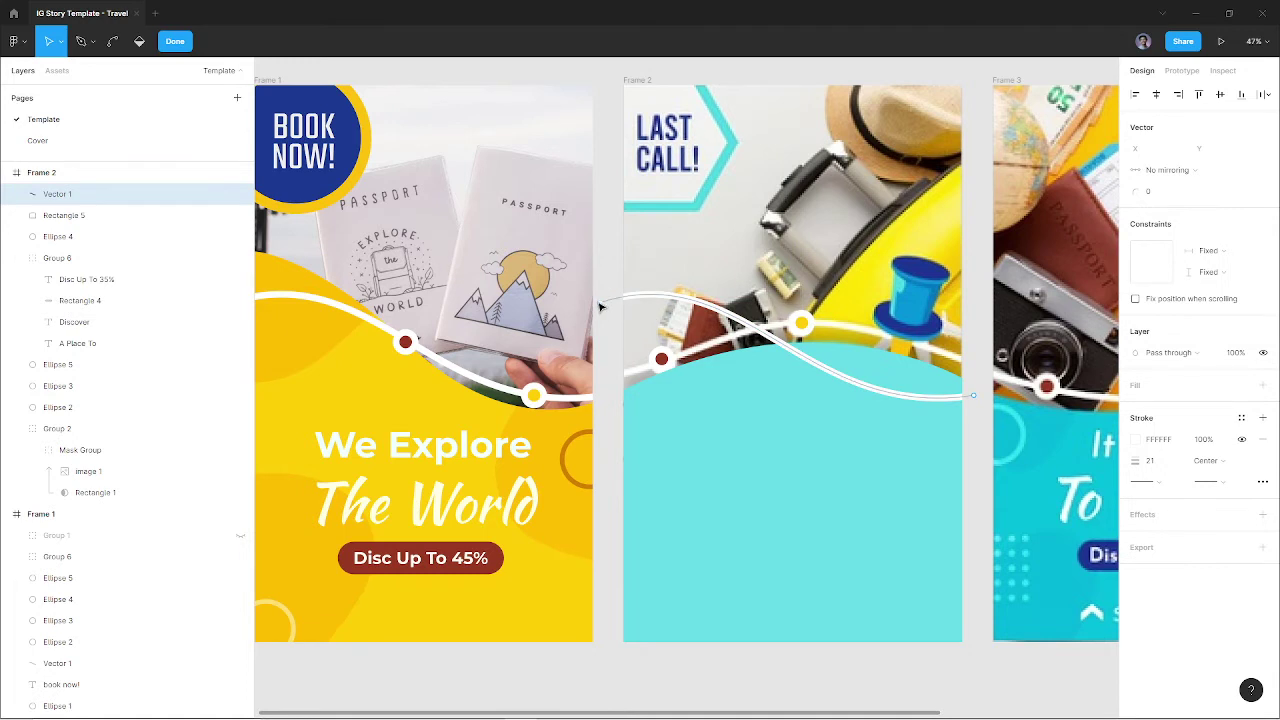
left_click_drag(600, 298, 617, 385)
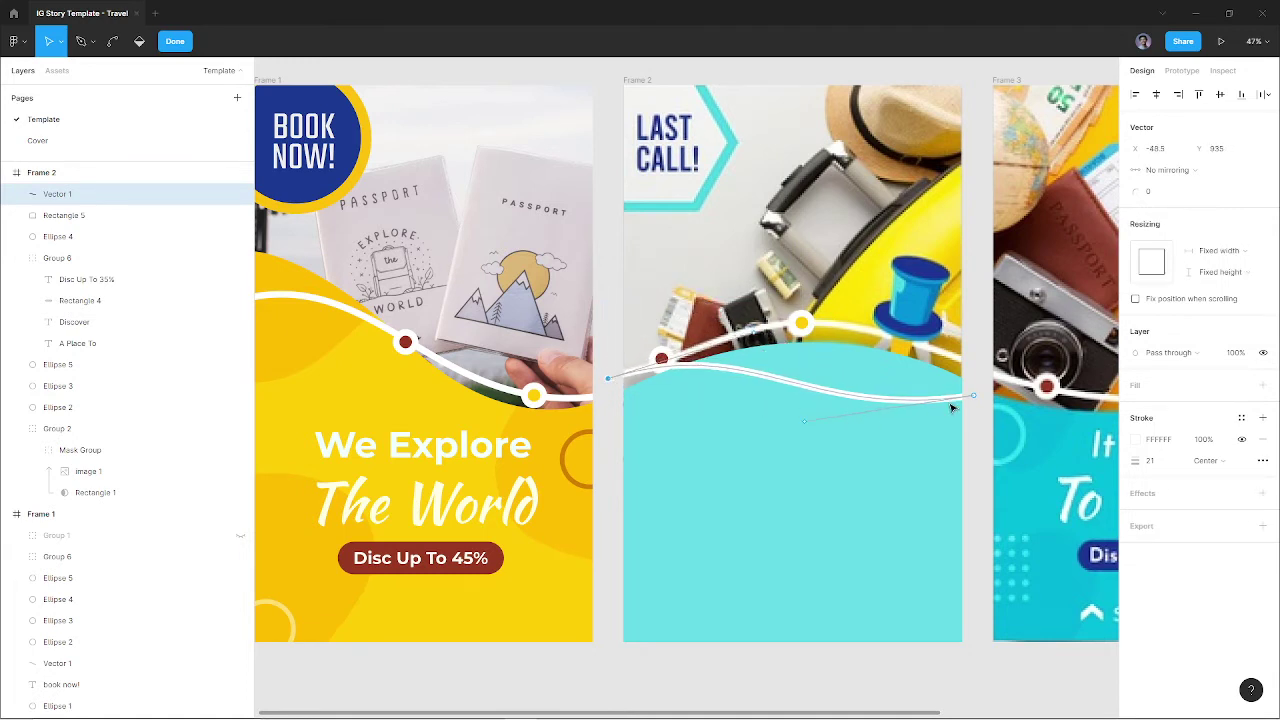
left_click_drag(975, 397, 966, 361)
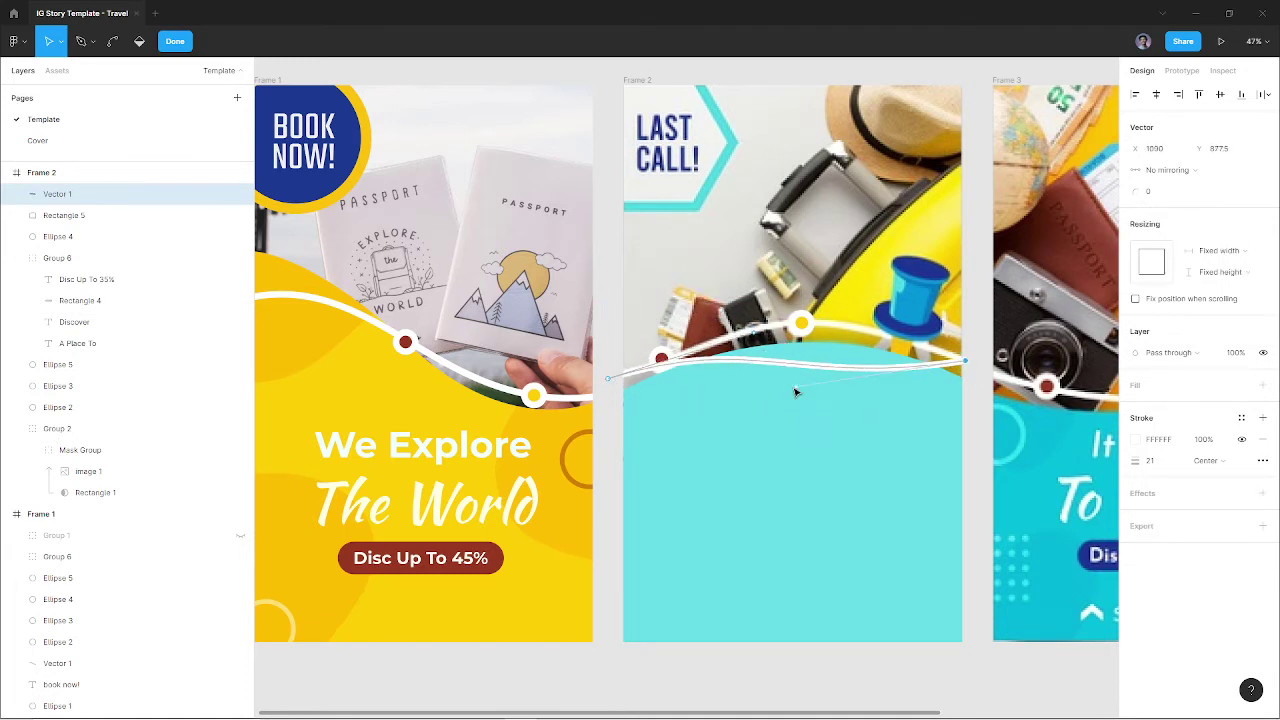
left_click_drag(796, 392, 826, 293)
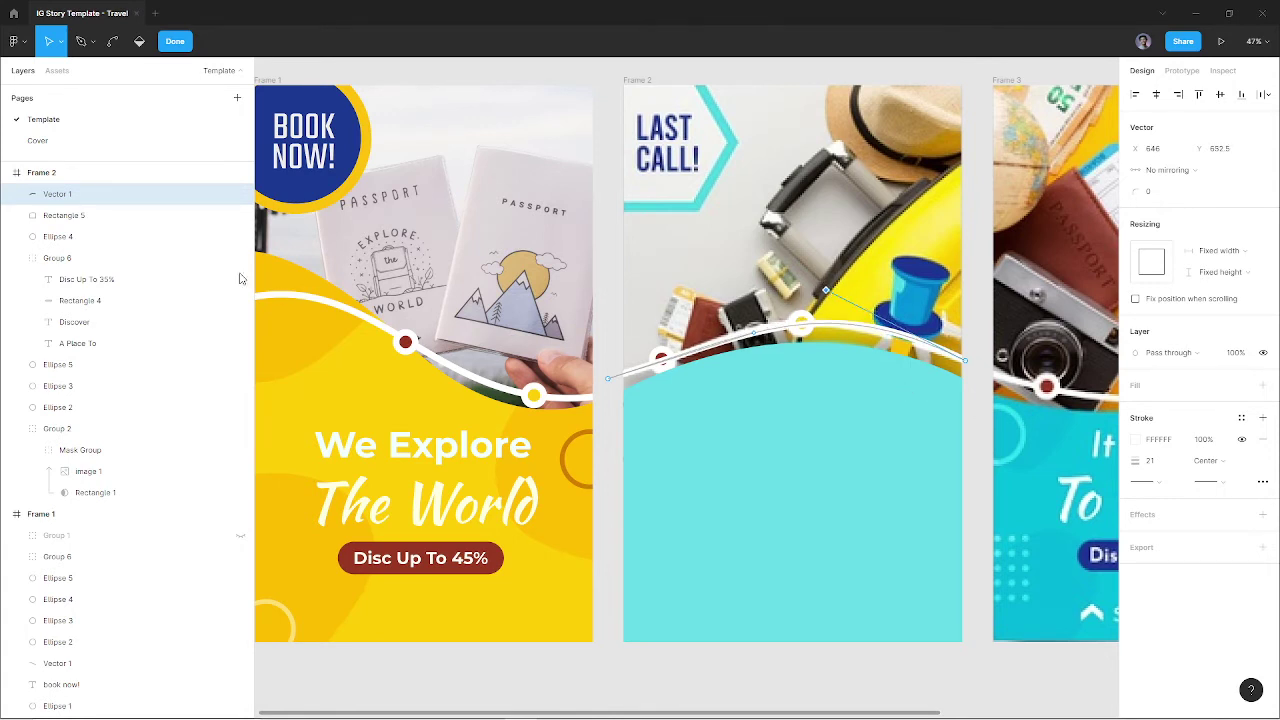
Move the red and yellow dot layers and the headline group above Frame 2's cyan panel
left_click(90, 370)
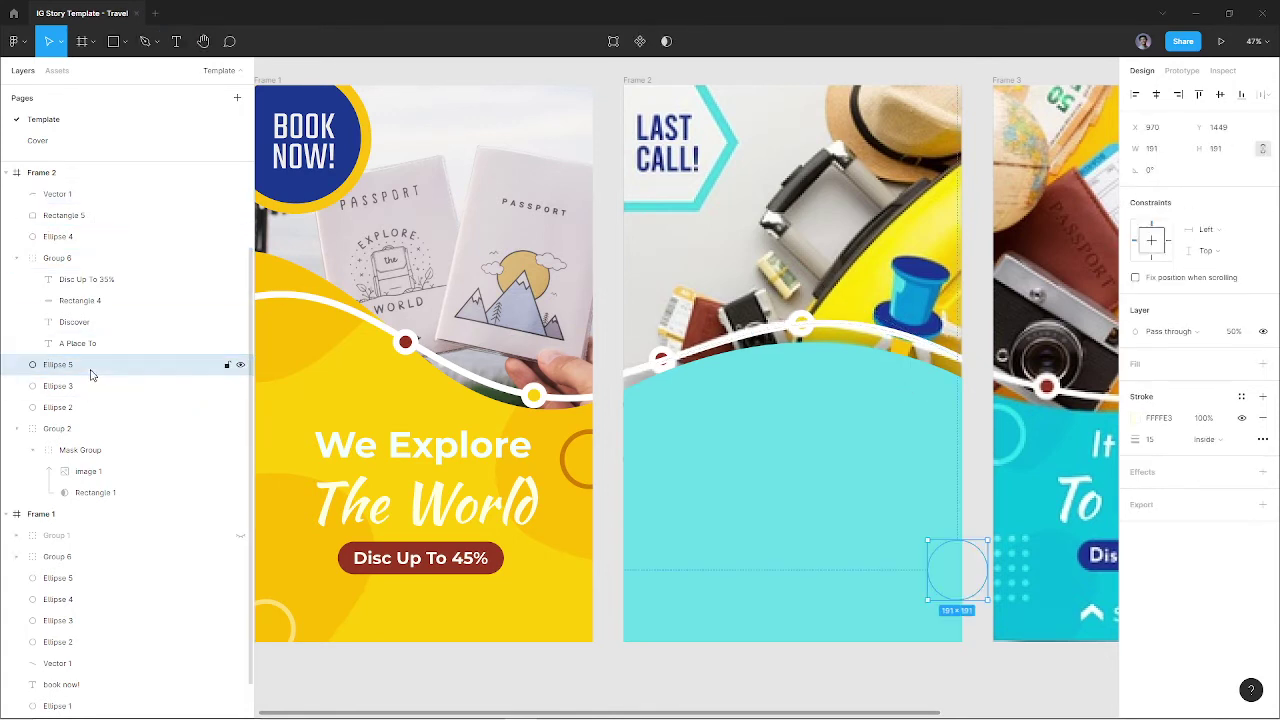
left_click(88, 385)
left_click(88, 406, "shift")
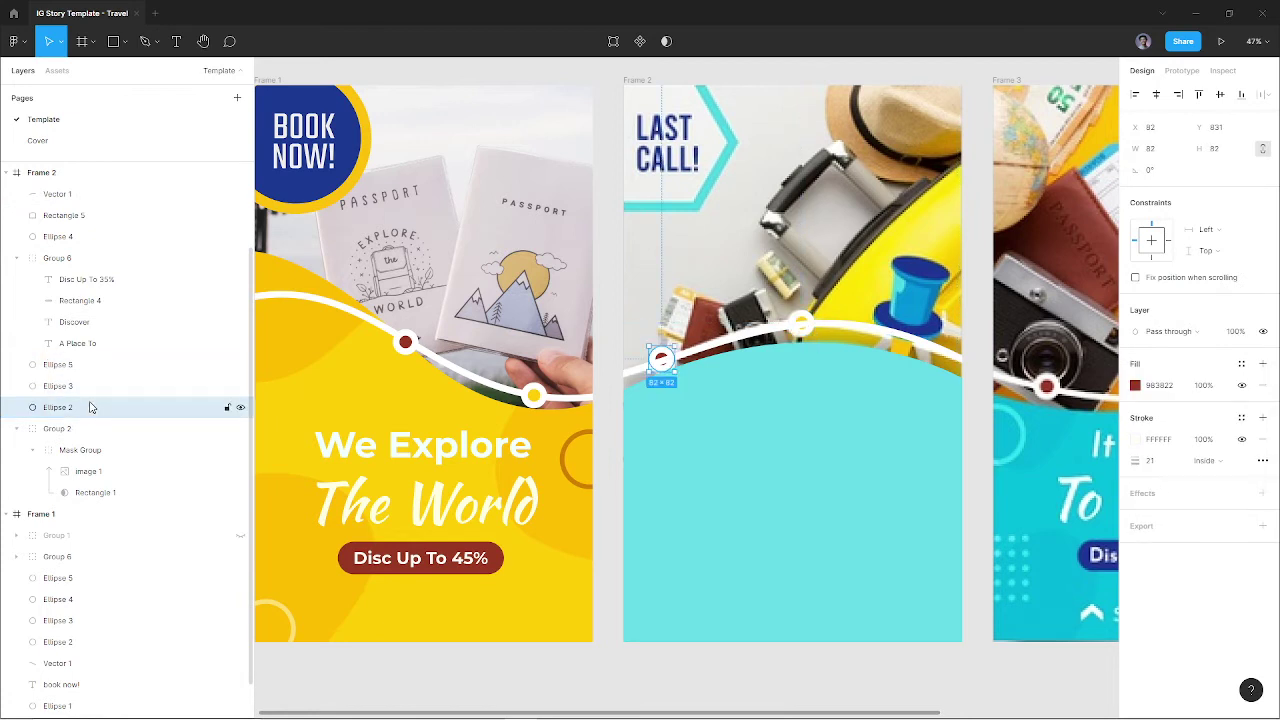
left_click_drag(85, 388, 103, 194)
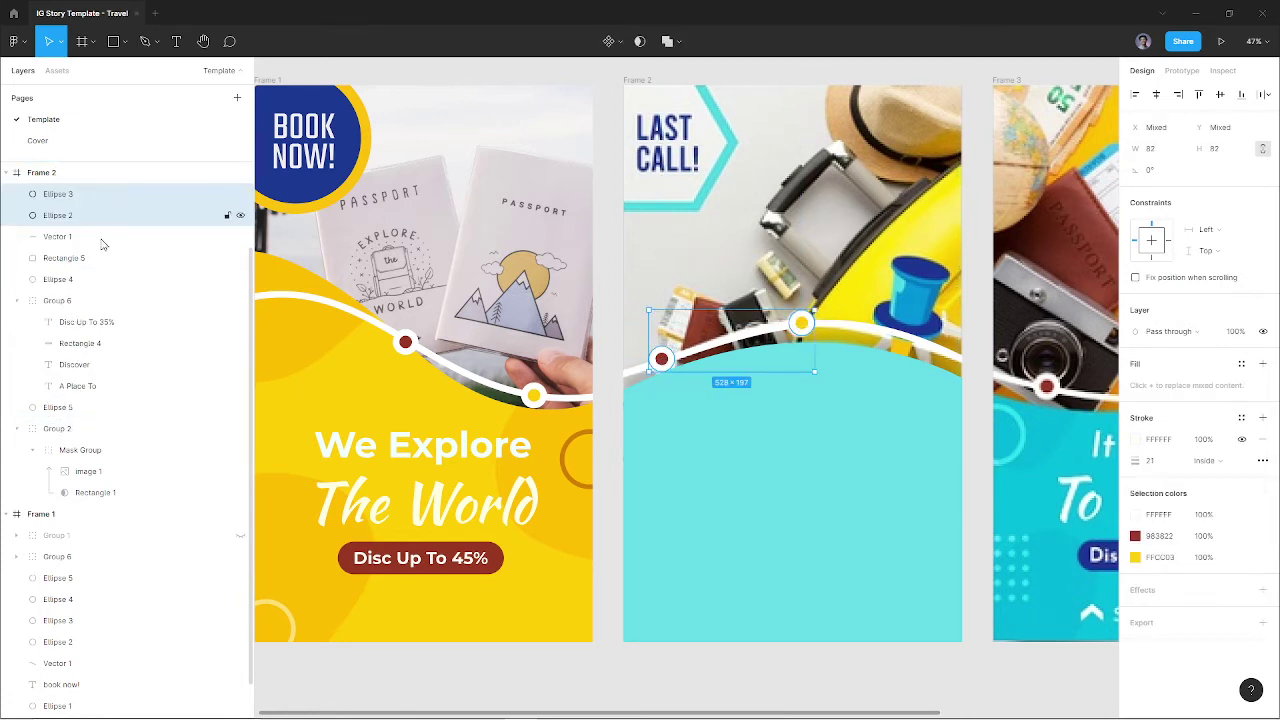
left_click(88, 300)
left_click_drag(88, 300, 88, 190)
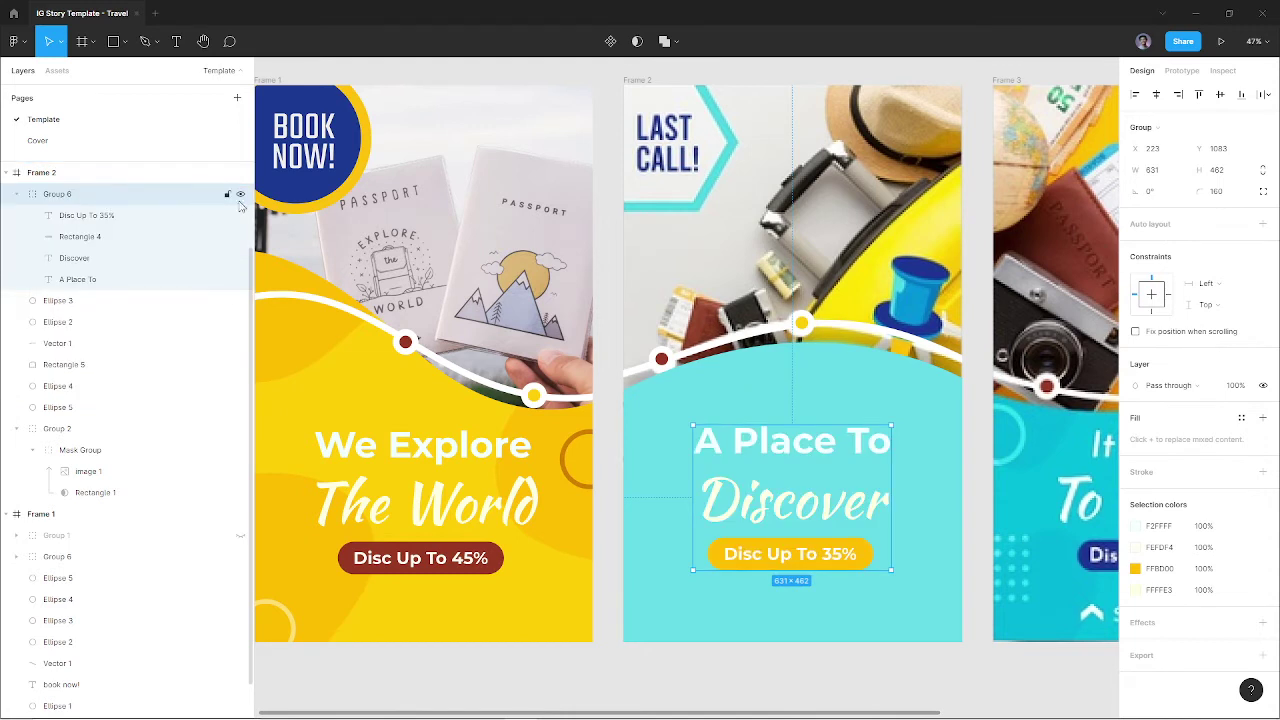
left_click(240, 194)
left_click(240, 194)
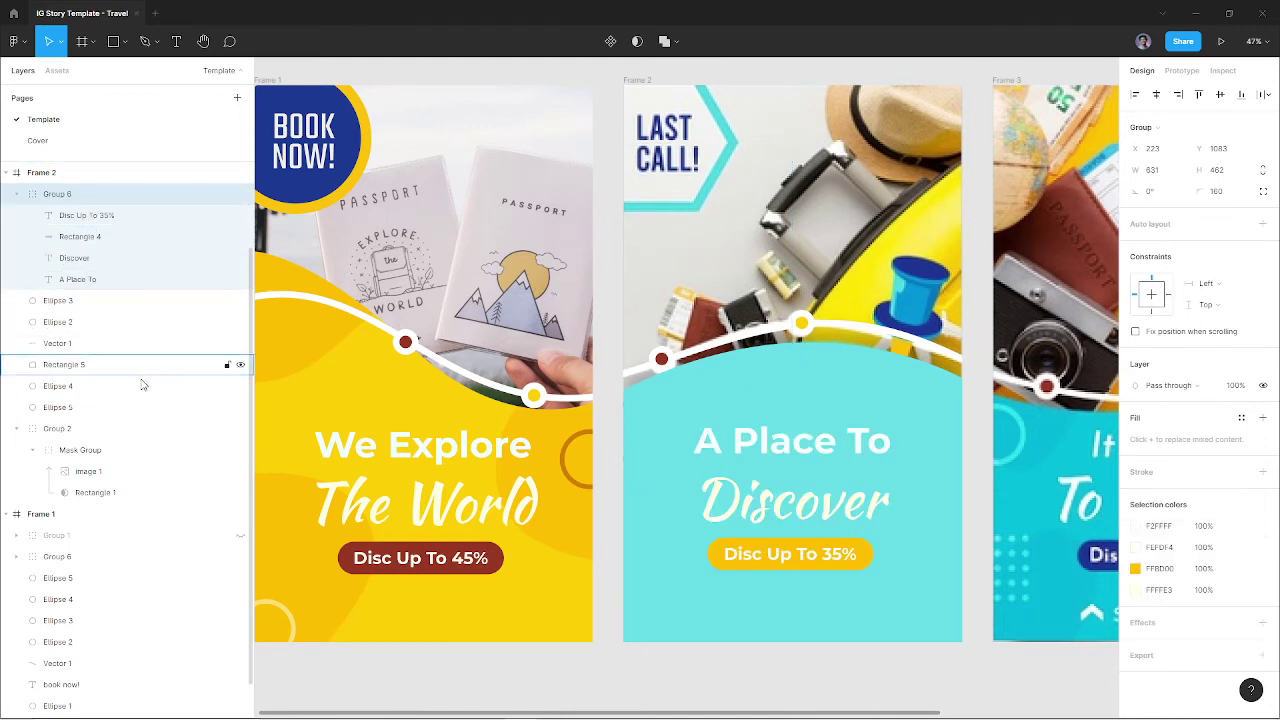
Bring the photo group above the cyan panel, toggling its visibility to confirm the layering
left_click(138, 432)
left_click_drag(138, 432, 135, 189)
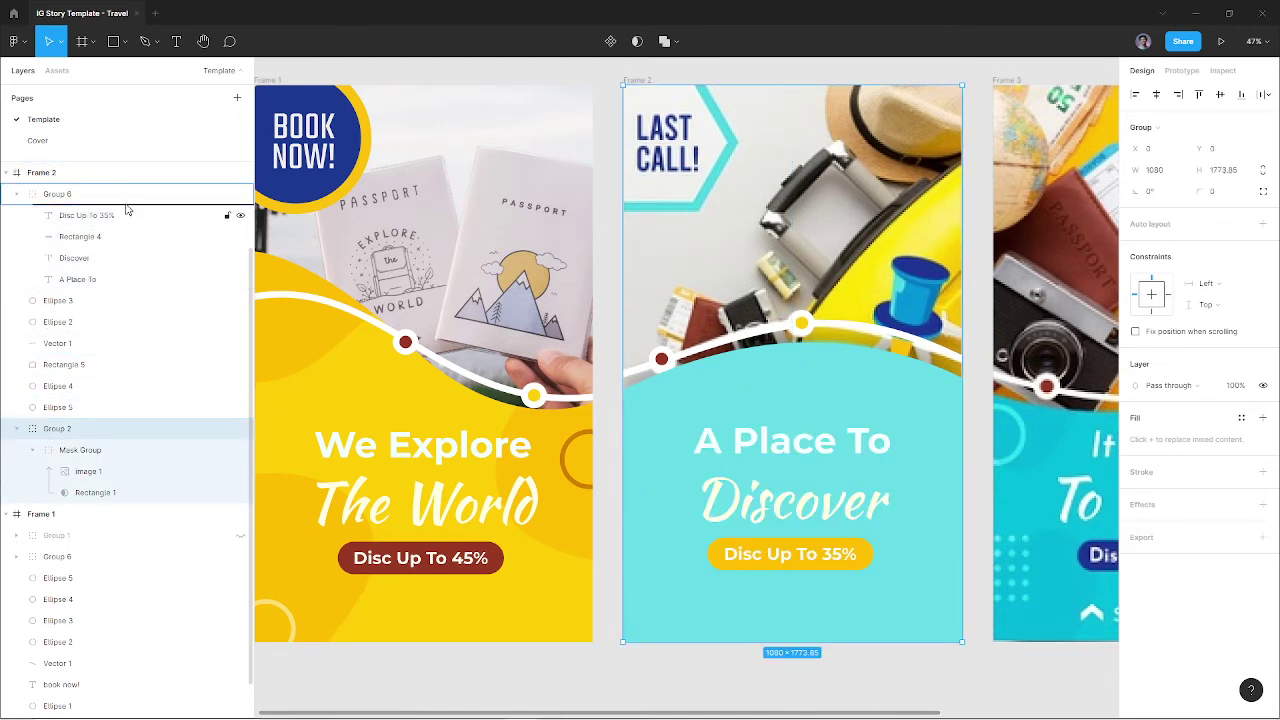
left_click(240, 195)
left_click(240, 195)
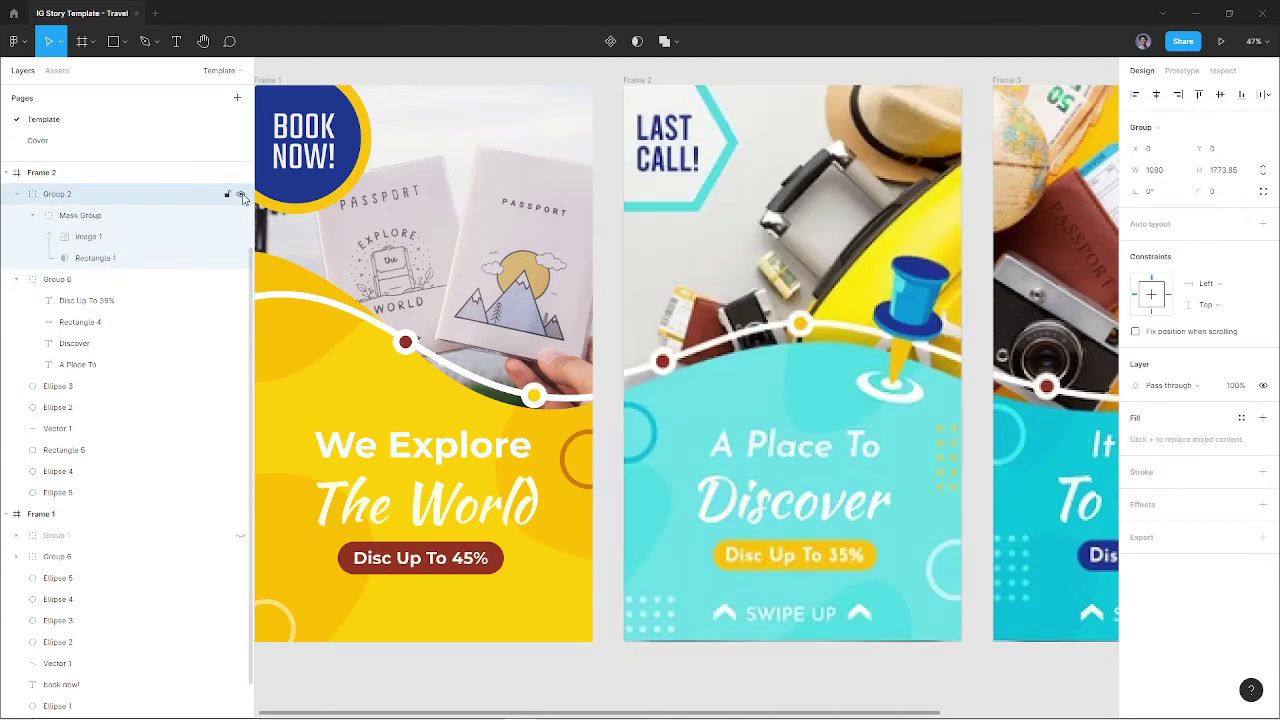
left_click(240, 195)
left_click(240, 195)
left_click(240, 195)
left_click(240, 195)
key("alt+Tab")
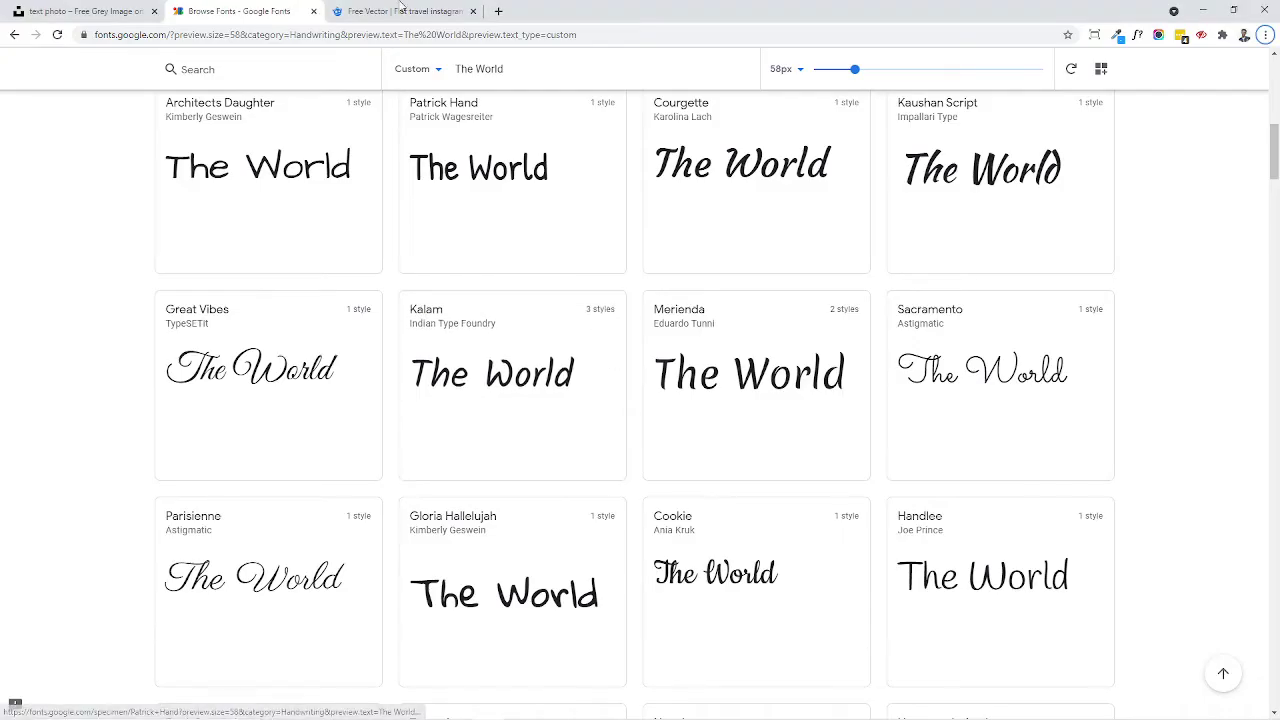
Search Unsplash for 'vacation' photos
left_click(80, 11)
key("Escape")
double_click(307, 67)
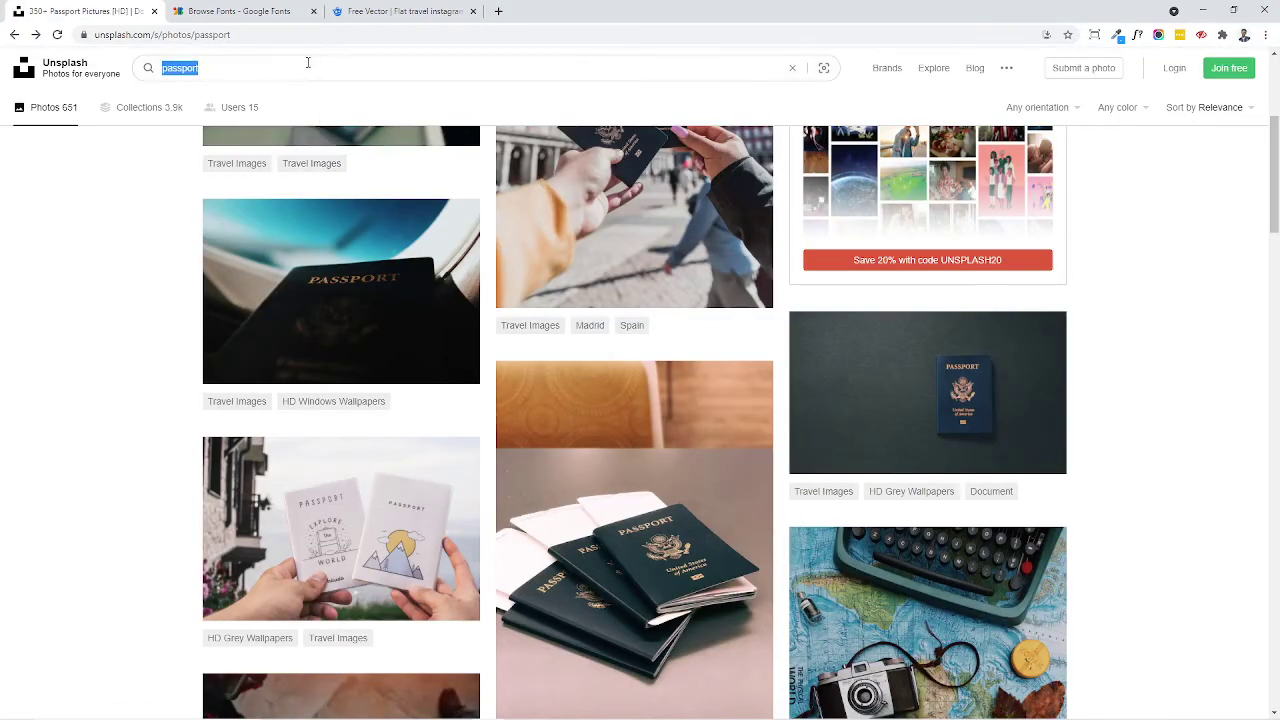
type("vacation")
key("Return")
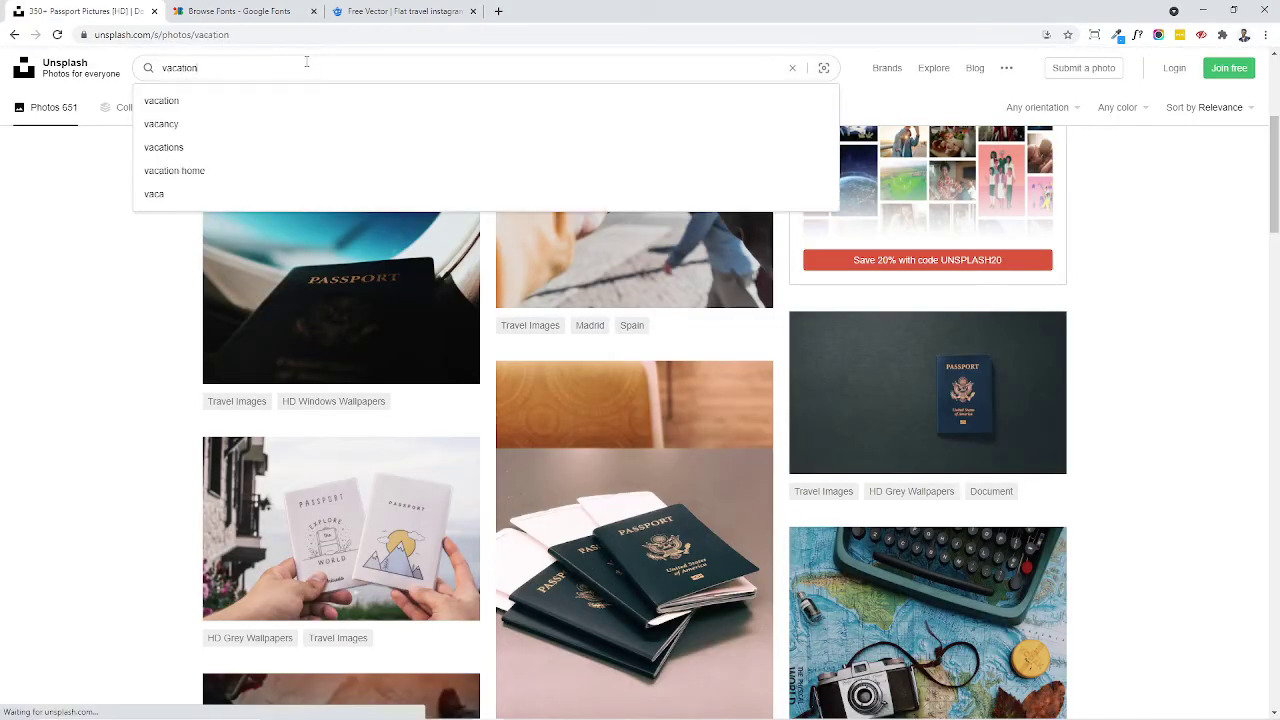
key("alt+Tab")
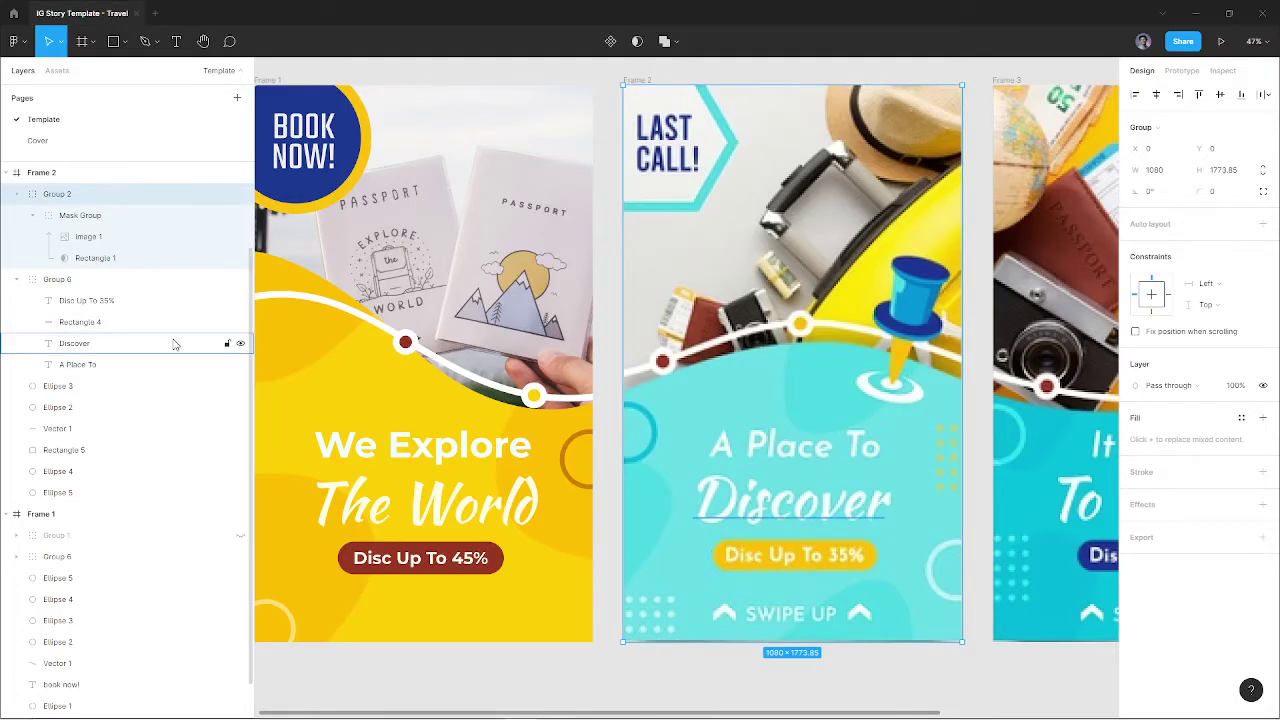
key("alt+Tab")
scroll(178, 340, "down", 2)
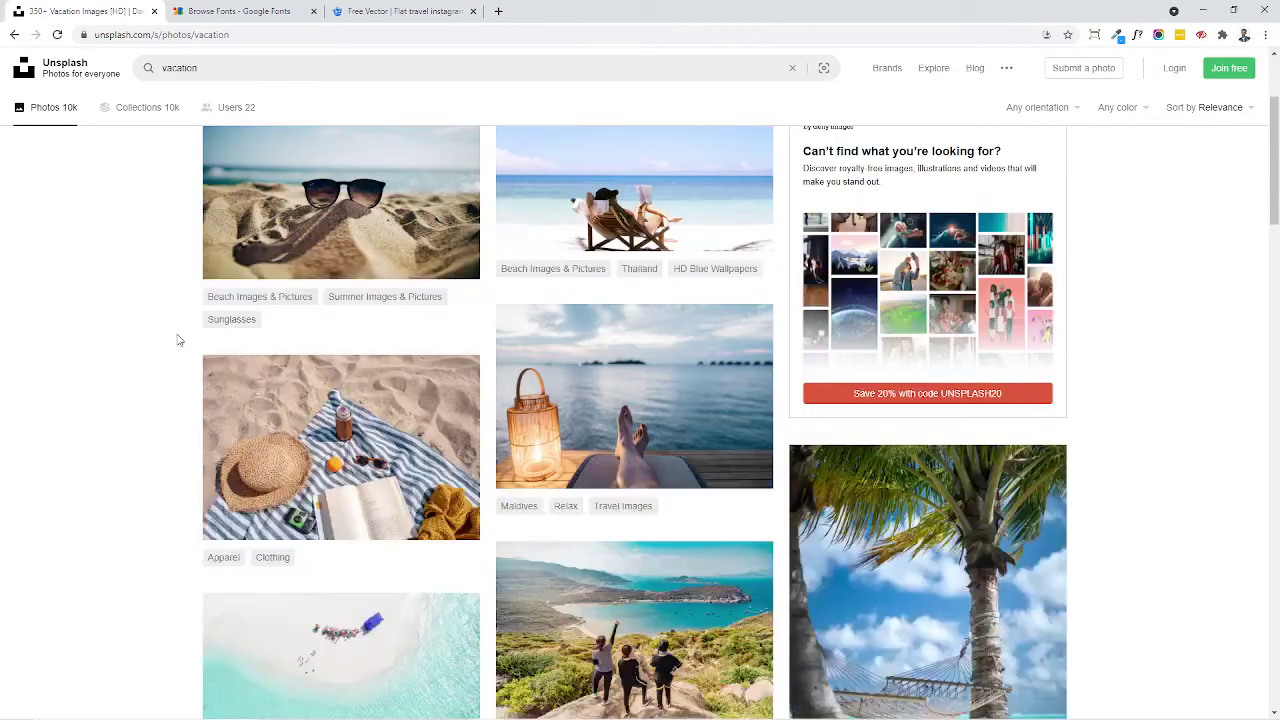
Copy the straw-hat beach-towel photo and paste it into Frame 2
left_click(352, 443)
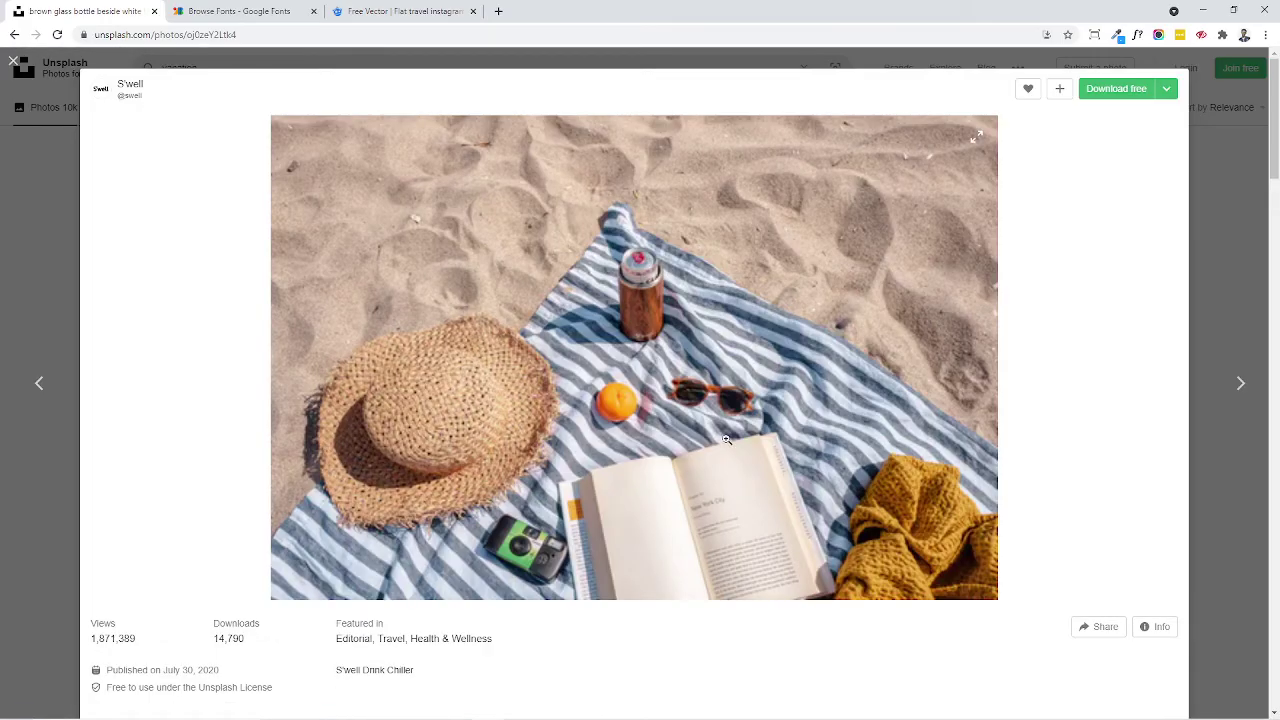
right_click(696, 421)
right_click(641, 375)
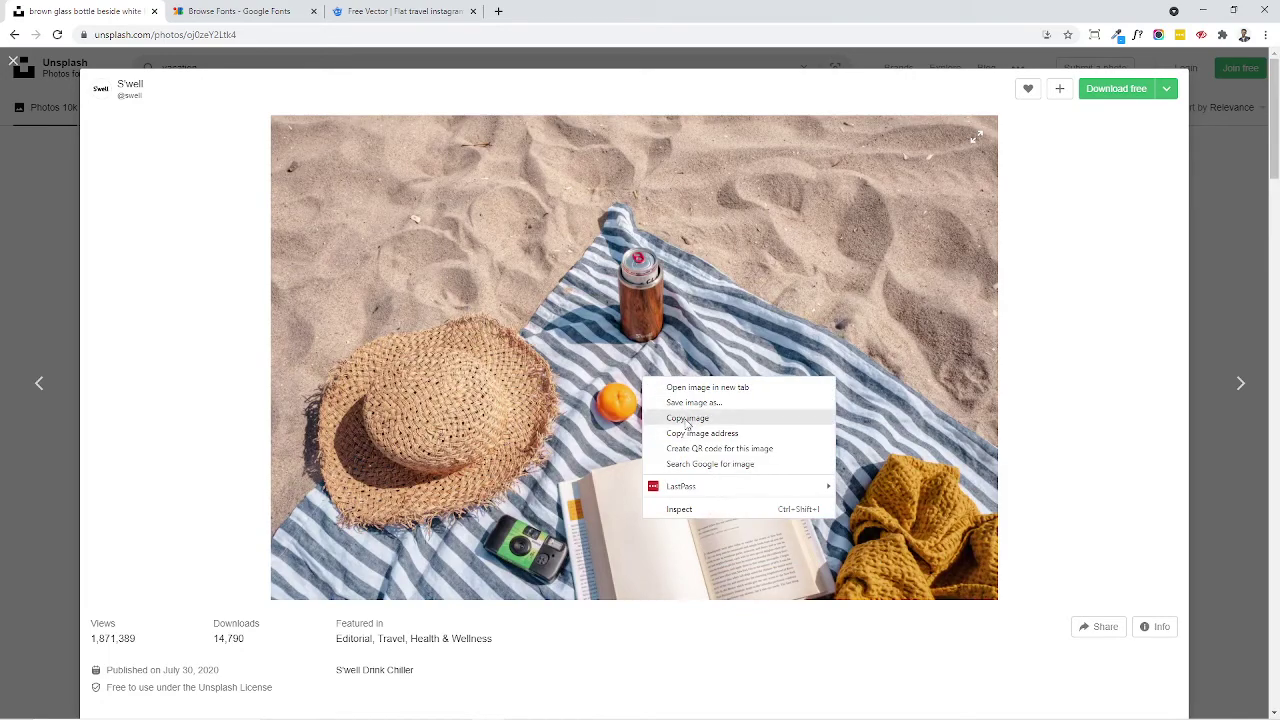
left_click(687, 419)
key("alt+Tab")
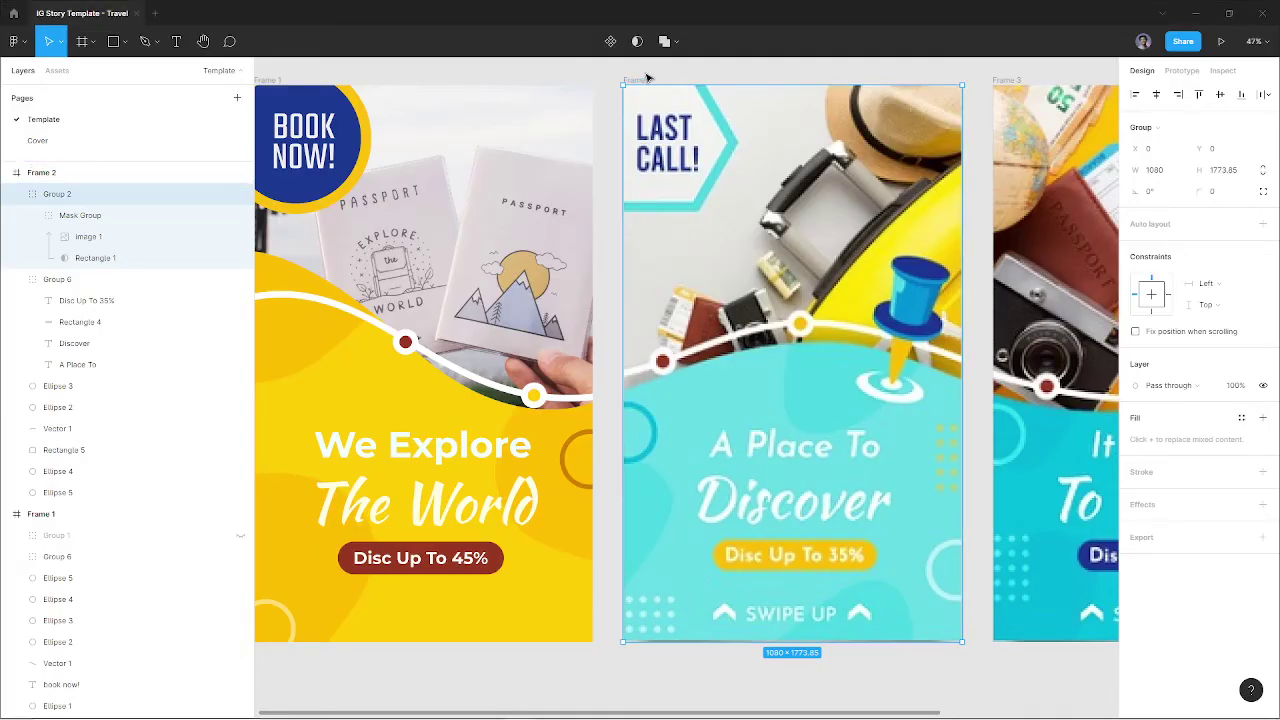
left_click(647, 79)
key("ctrl+v")
Scale the beach photo to 1538×1026 across Frame 2's top and move it lower in the layers
left_click_drag(900, 480, 900, 353)
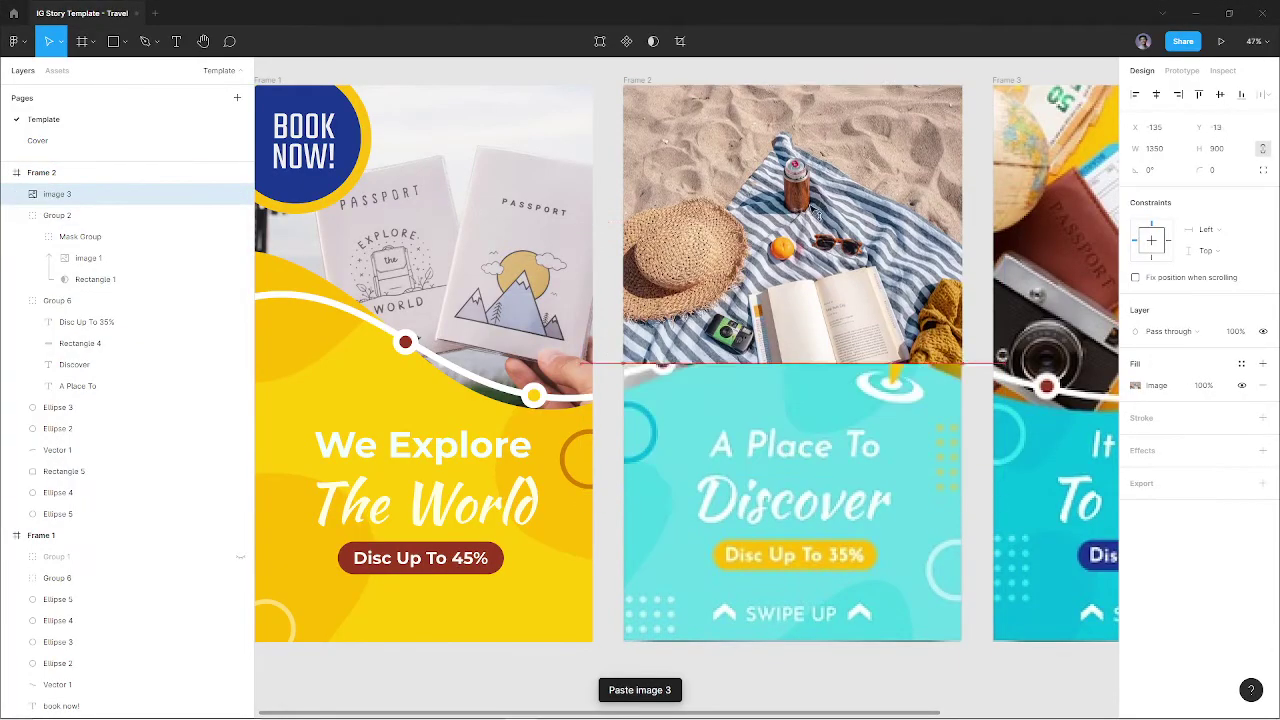
left_click_drag(1004, 97, 1034, 75)
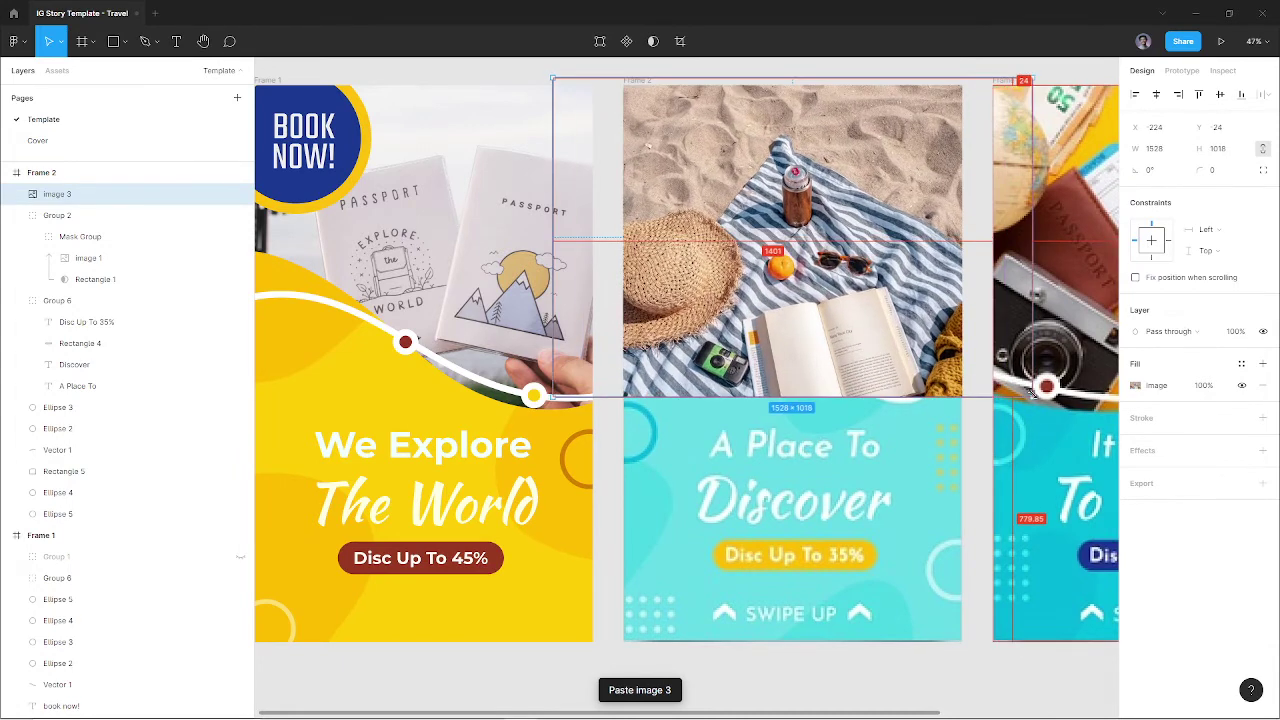
left_click_drag(100, 198, 83, 520)
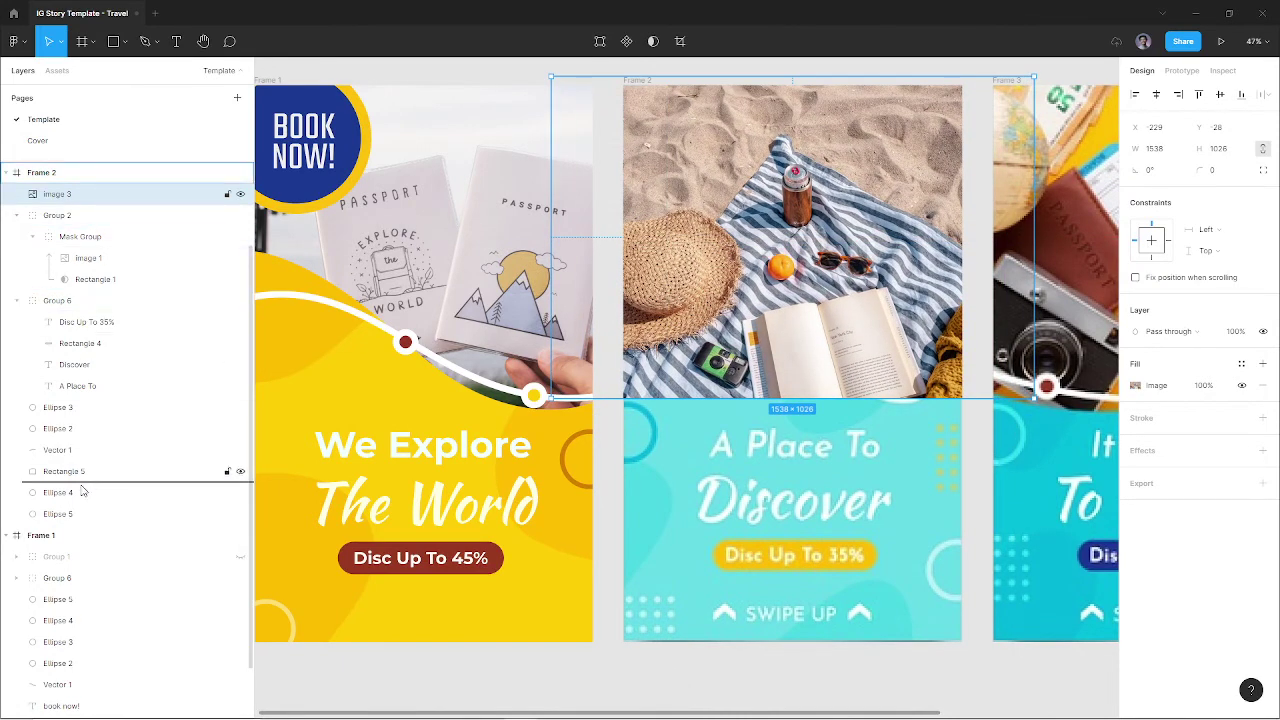
left_click(240, 194)
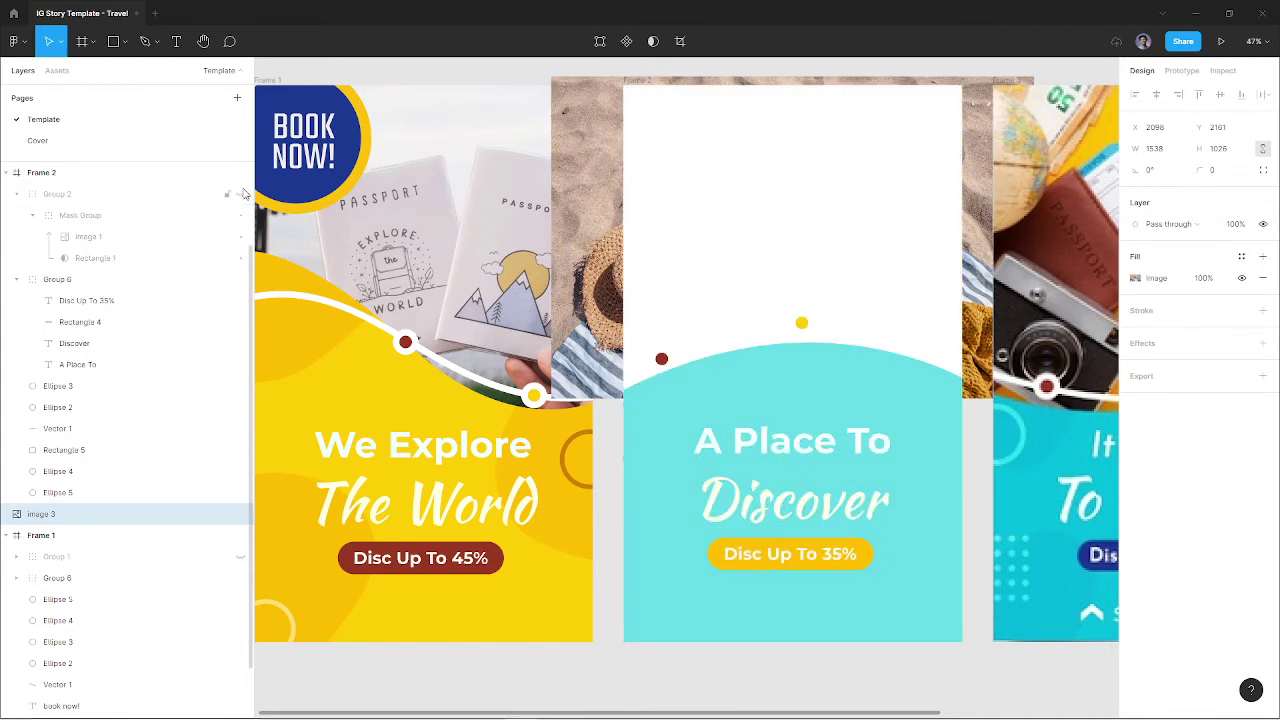
left_click(240, 194)
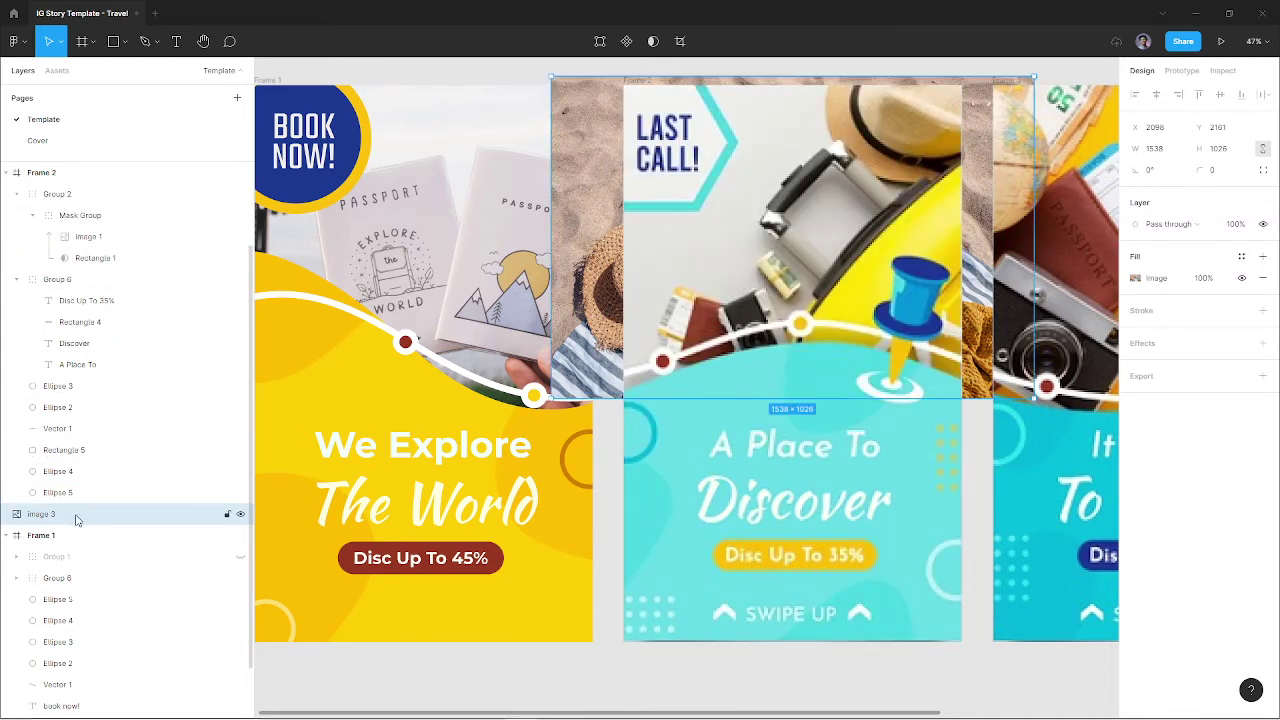
left_click_drag(77, 516, 82, 497)
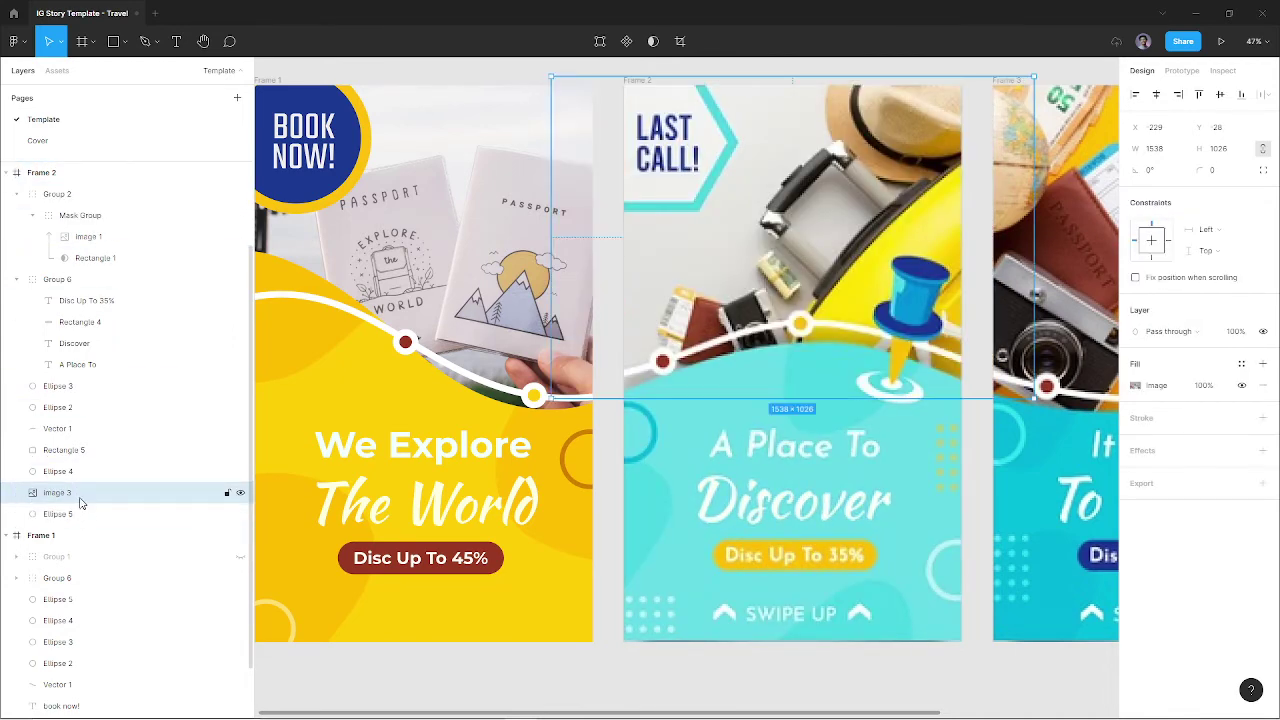
key("ctrl+bracketleft")
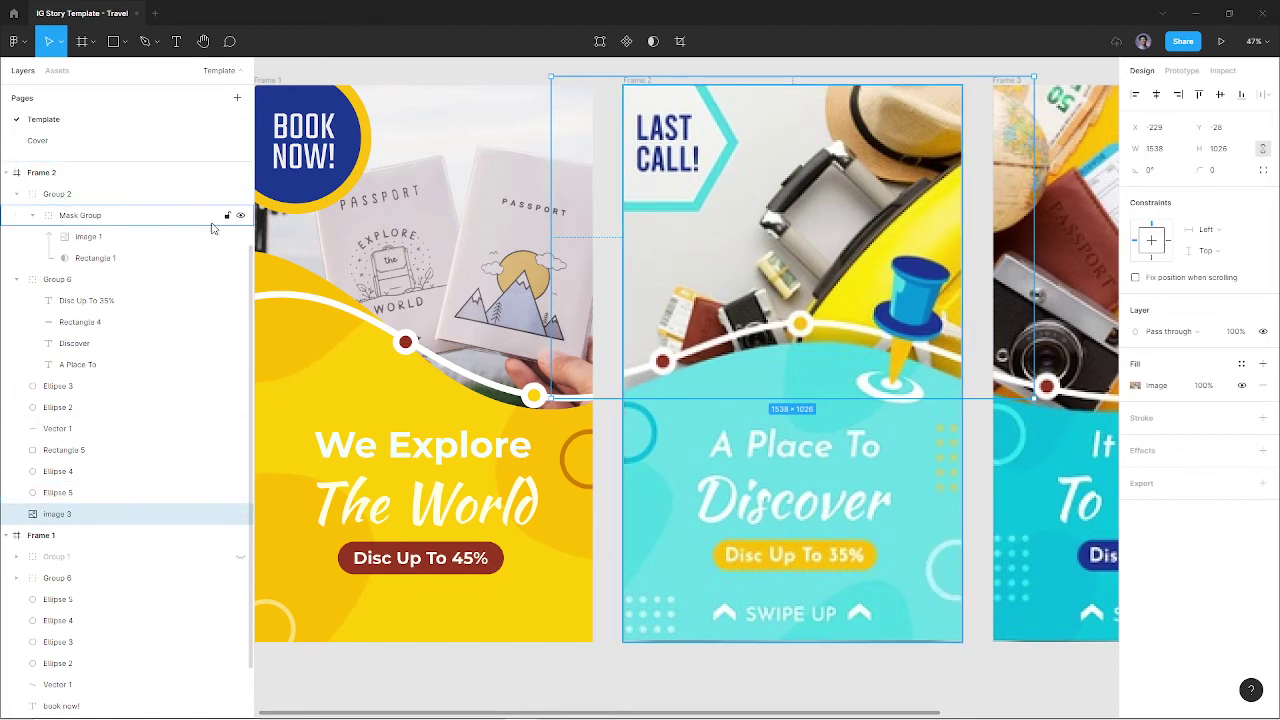
left_click(241, 194)
left_click(241, 194)
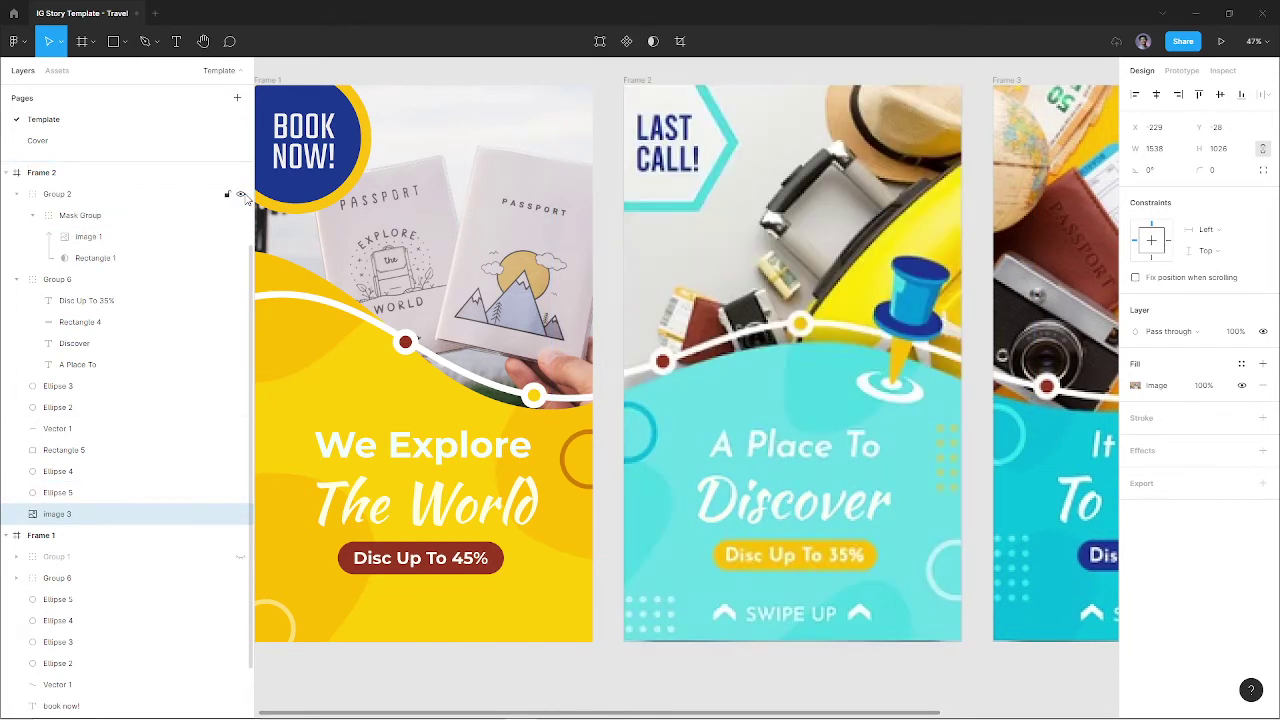
left_click(241, 194)
left_click(242, 194)
left_click(242, 194)
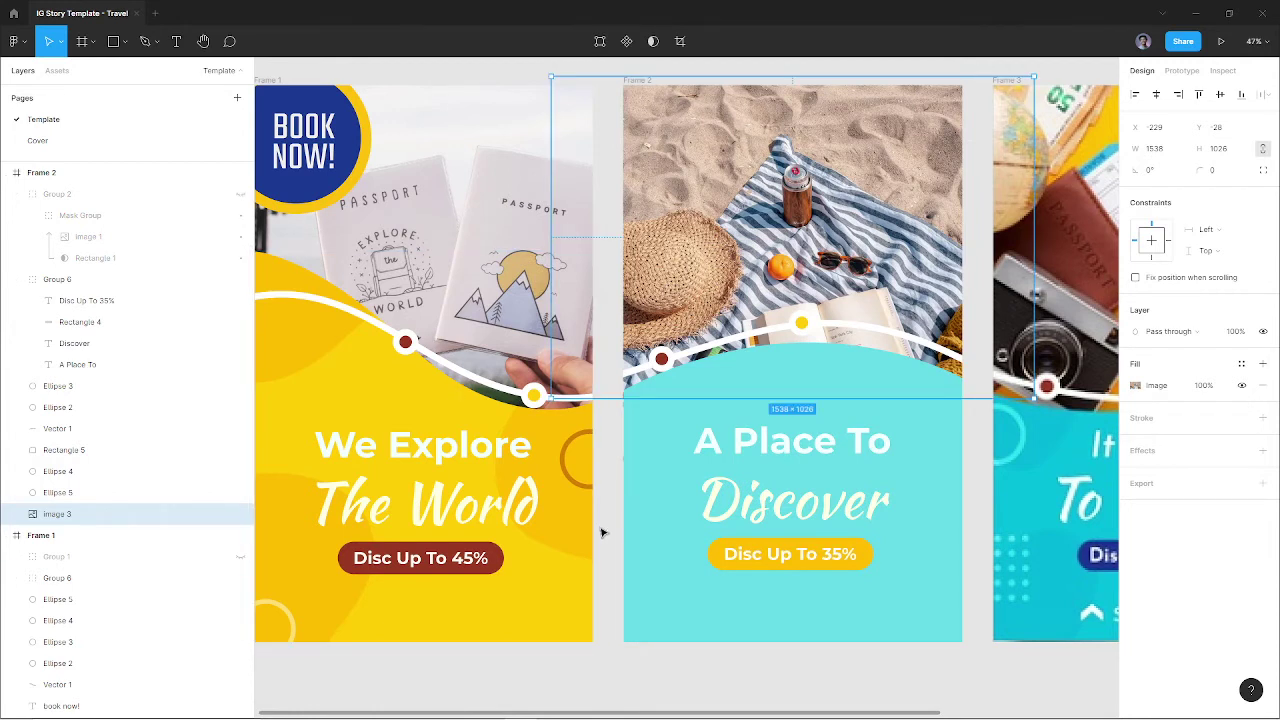
Move cyan Rectangle 5 and text Group 6 above the beach photo, checking with Group 2's visibility
left_click(692, 527)
left_click(760, 470, "shift")
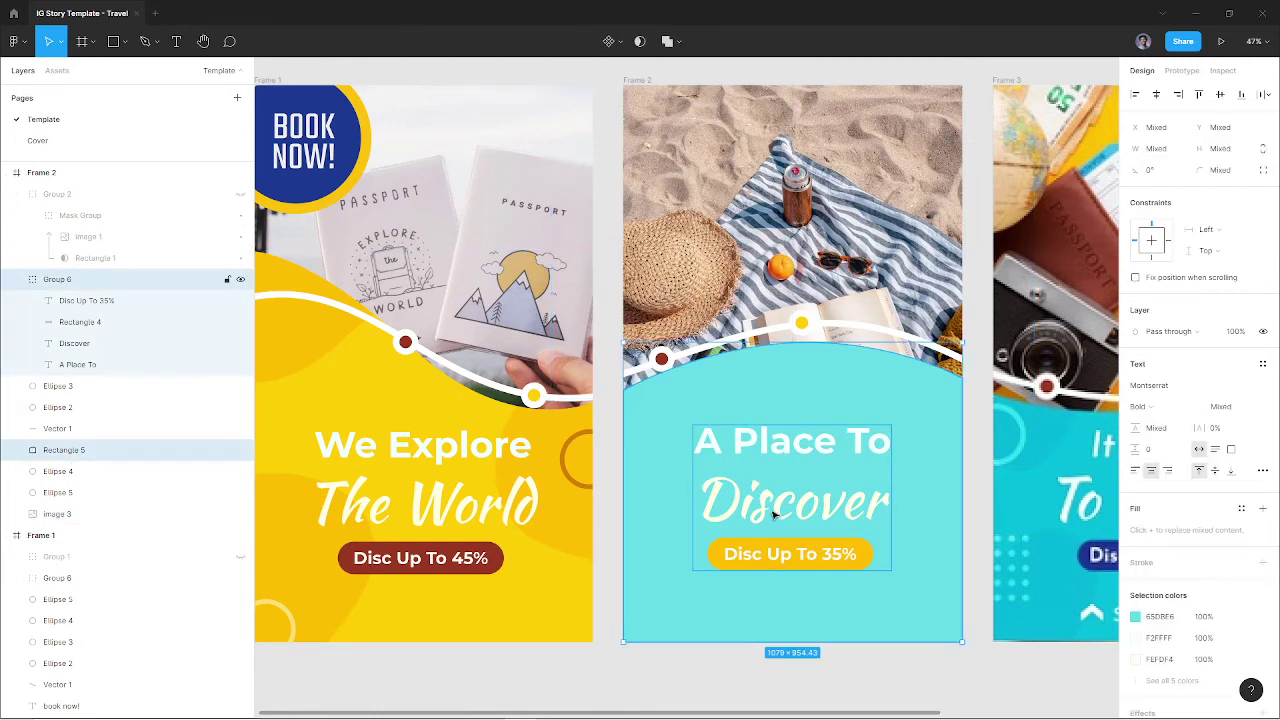
left_click_drag(62, 457, 72, 503)
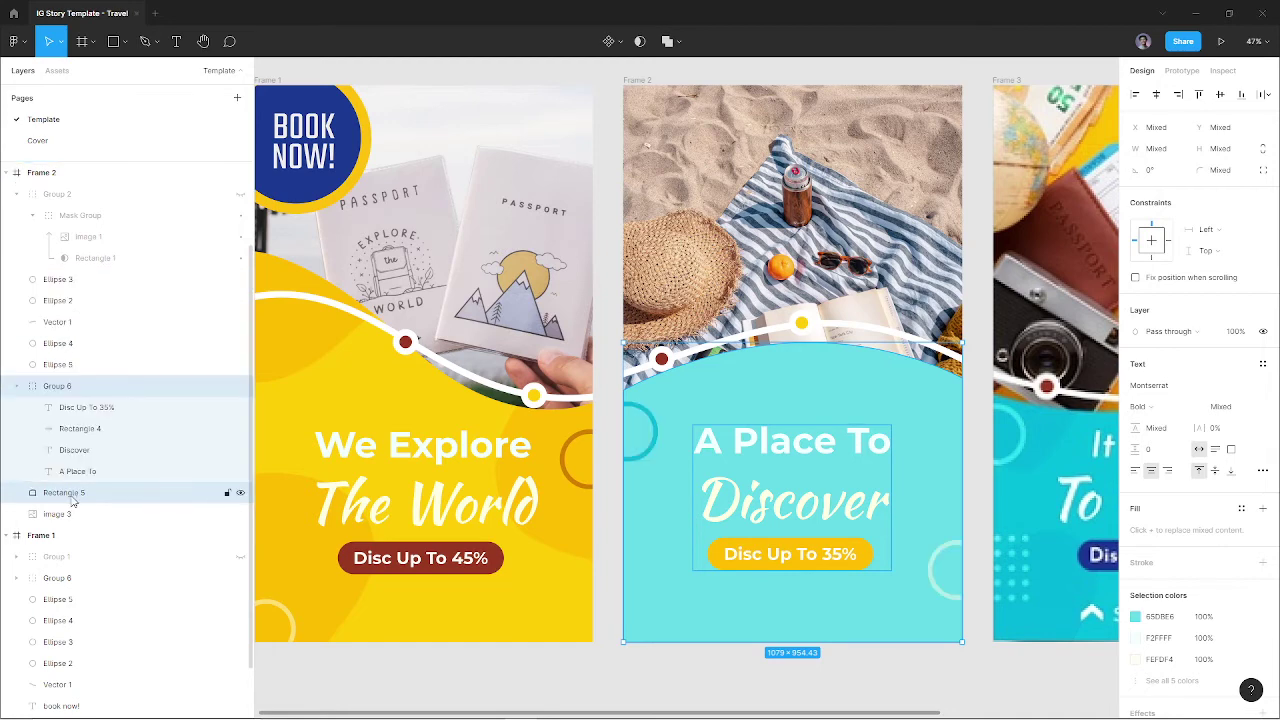
left_click(612, 696)
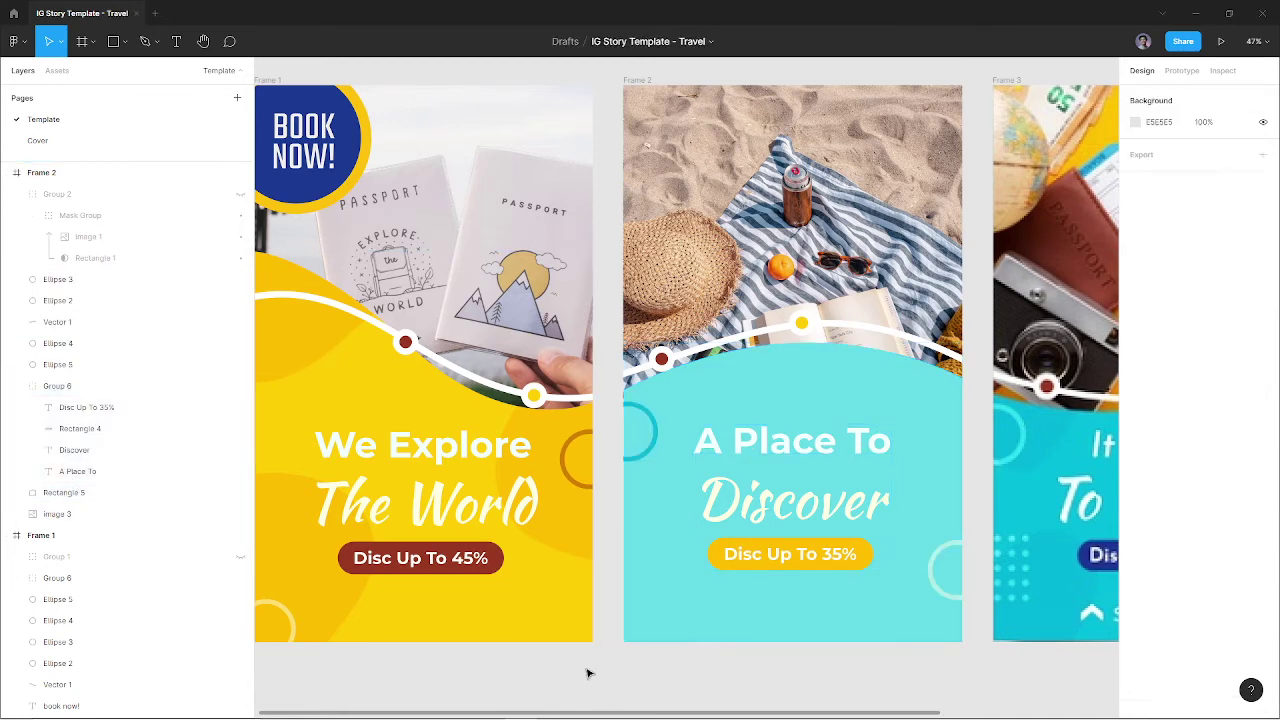
left_click(240, 194)
left_click(240, 194)
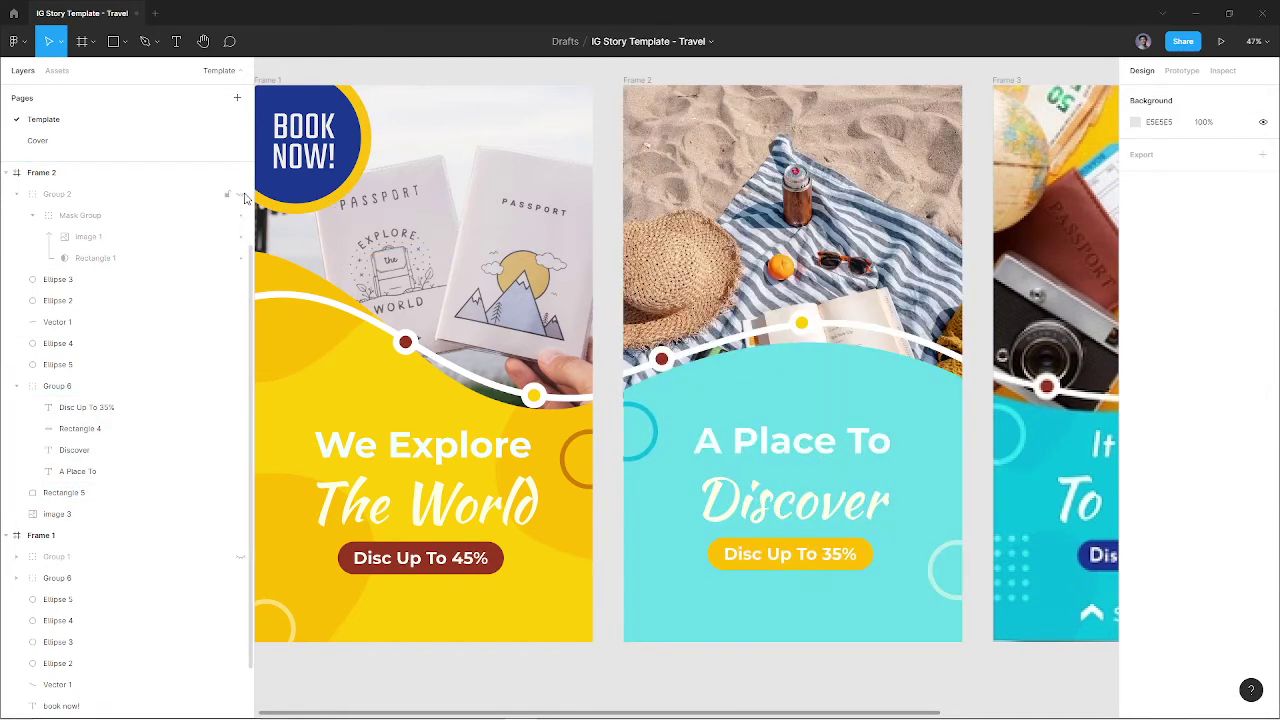
left_click(240, 194)
scroll(760, 440, "down", 1)
scroll(760, 440, "left", 1)
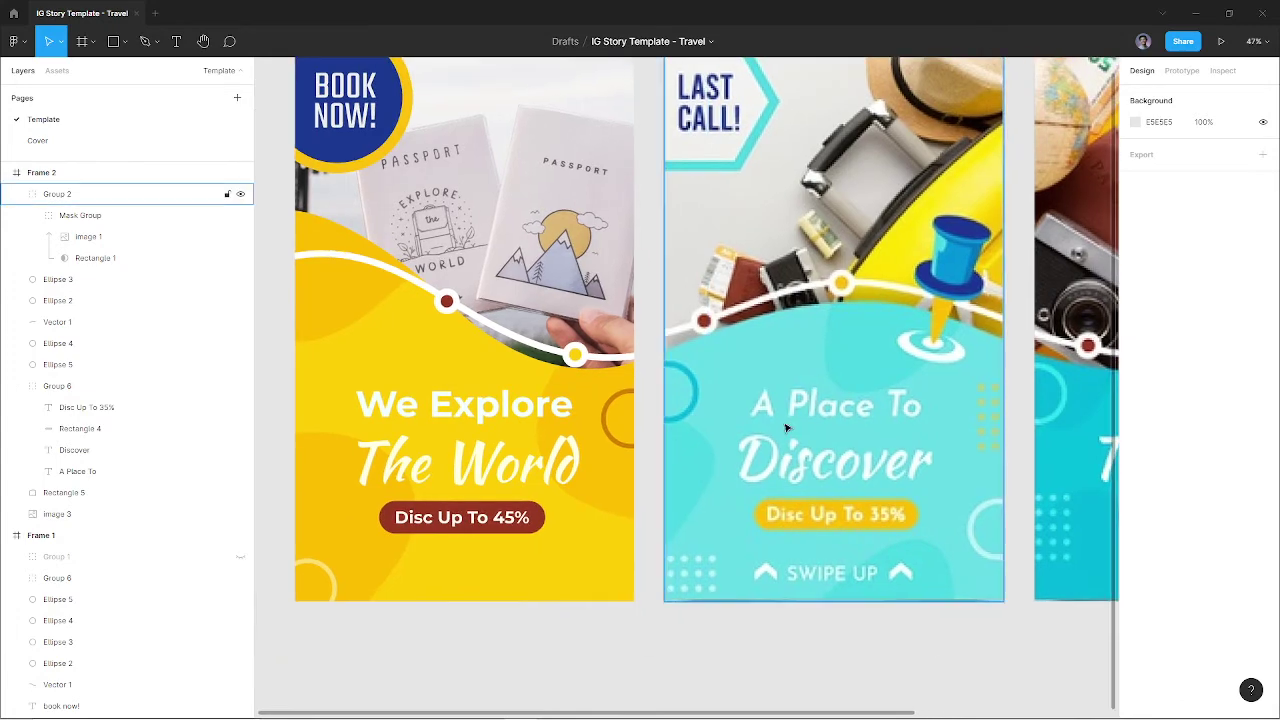
Draw a curved blob along Frame 2's left panel edge, stroke removed and filled 4AD7E1
key("p")
scroll(690, 505, "up", 3)
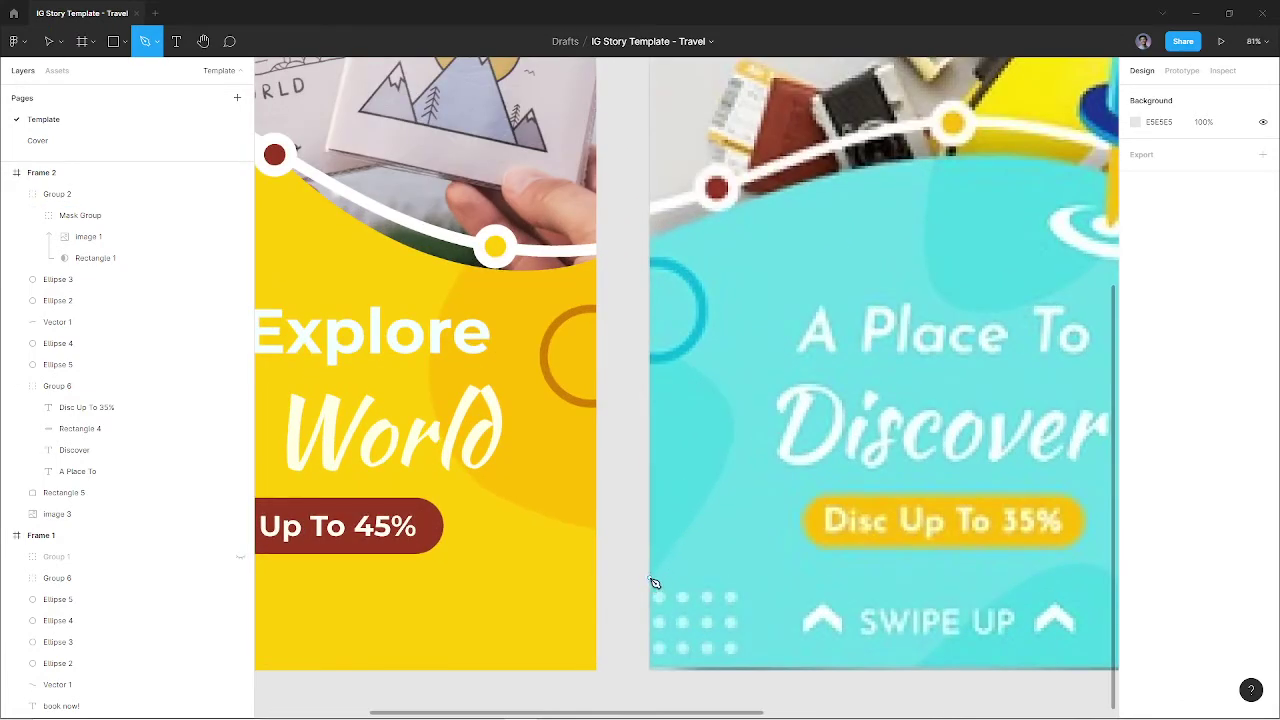
left_click_drag(651, 578, 705, 518)
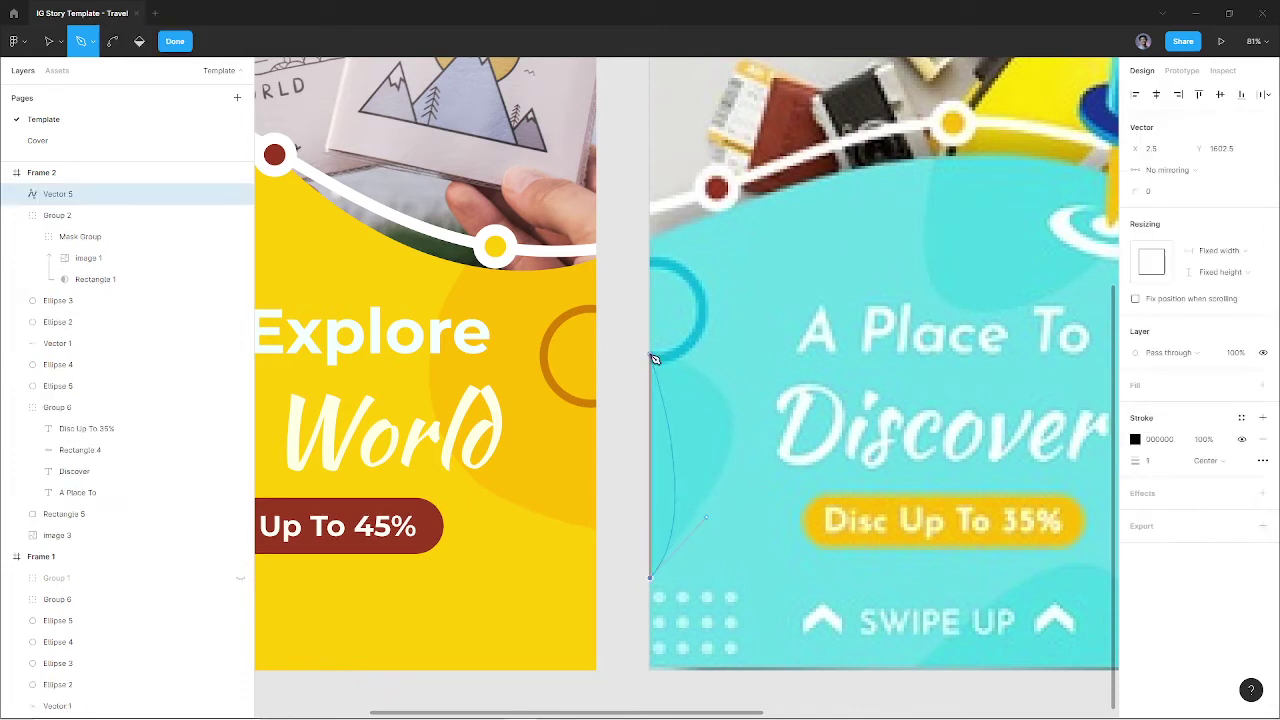
mouse_move(650, 352)
left_mouse_down()
mouse_move(624, 372)
mouse_move(691, 437)
mouse_move(517, 314)
mouse_move(511, 325)
left_mouse_up()
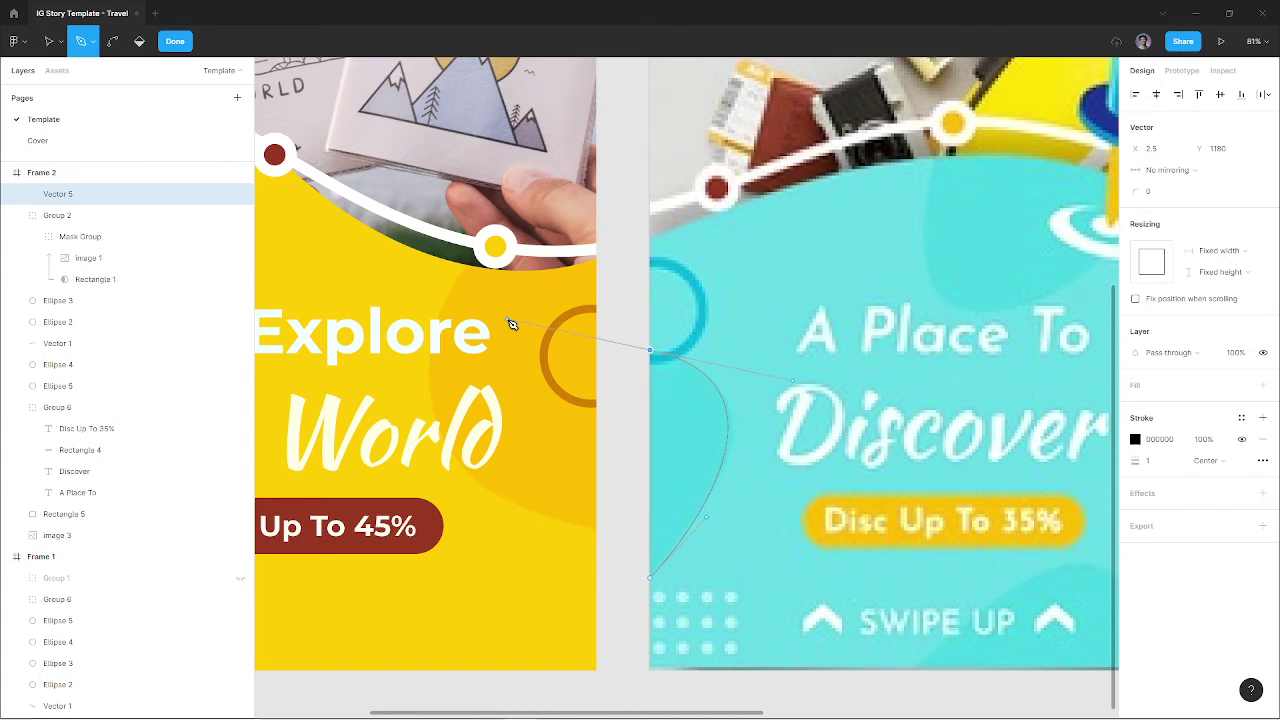
left_click(651, 578)
left_click(1262, 439)
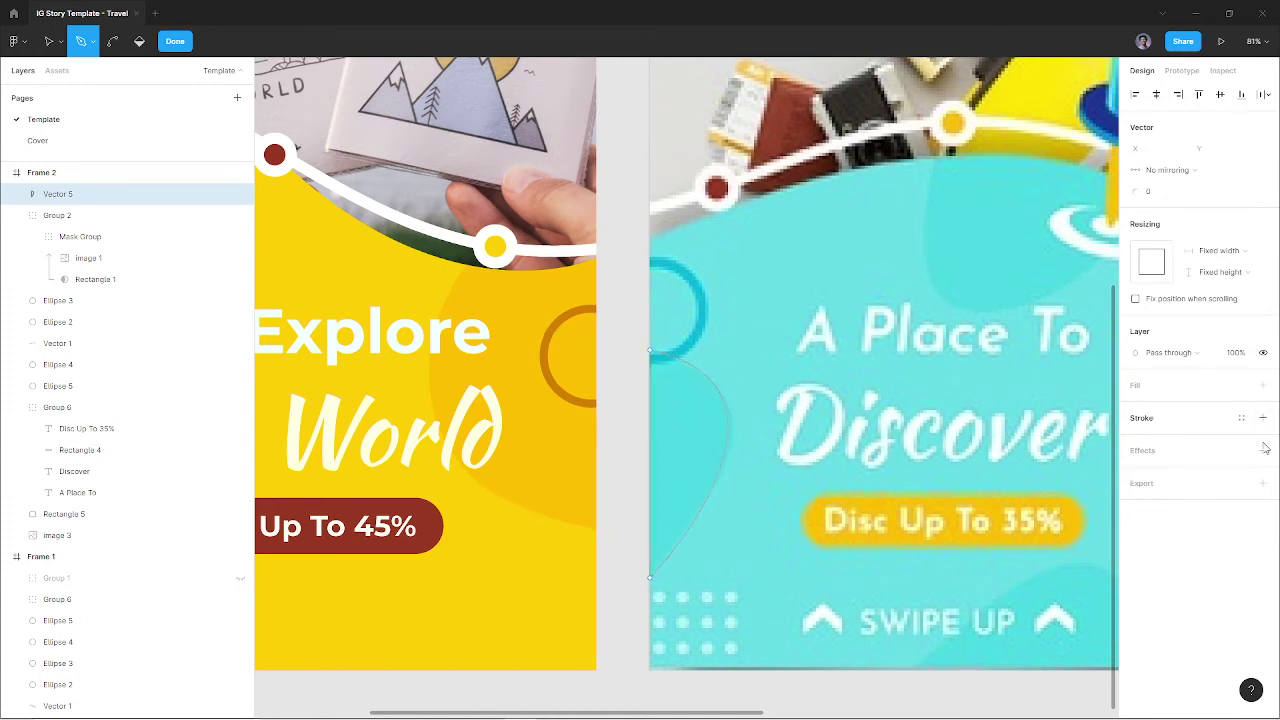
key("v")
left_click_drag(702, 454, 596, 466)
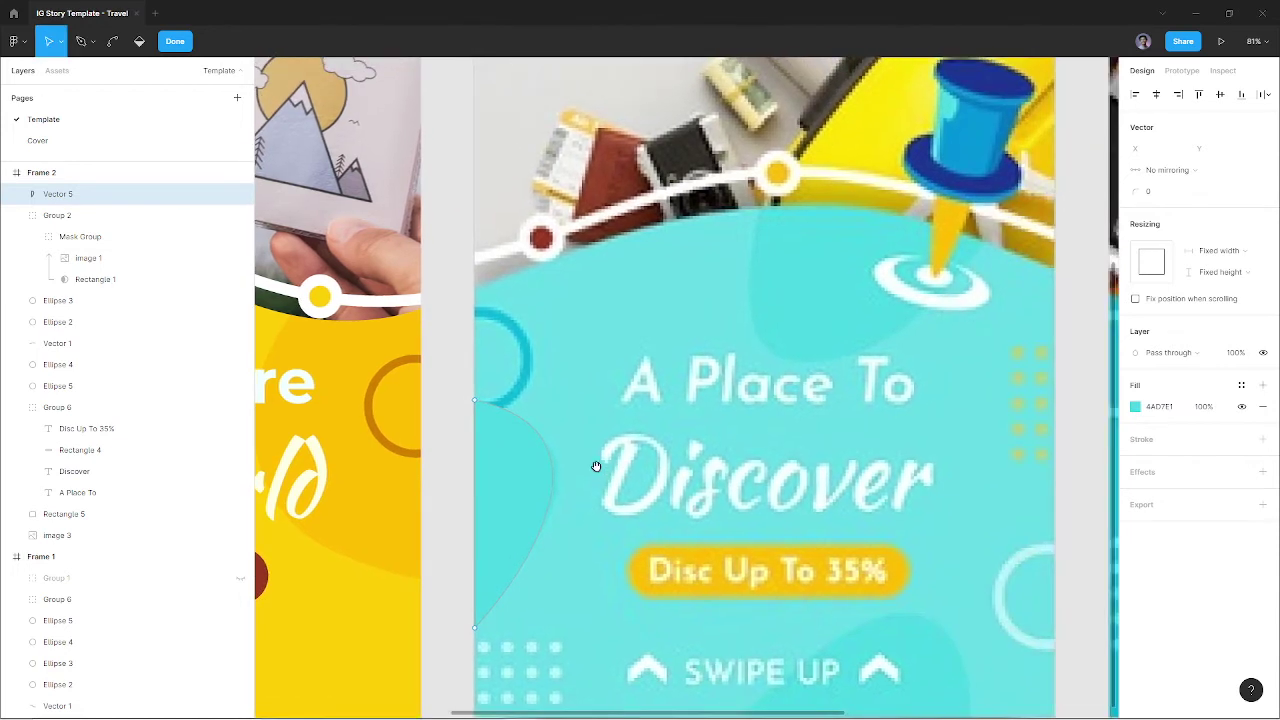
left_click(550, 470)
scroll(710, 403, "up", 2)
scroll(700, 440, "right", 1)
Draw a second 4AD7E1 blob beneath the pin
key("p")
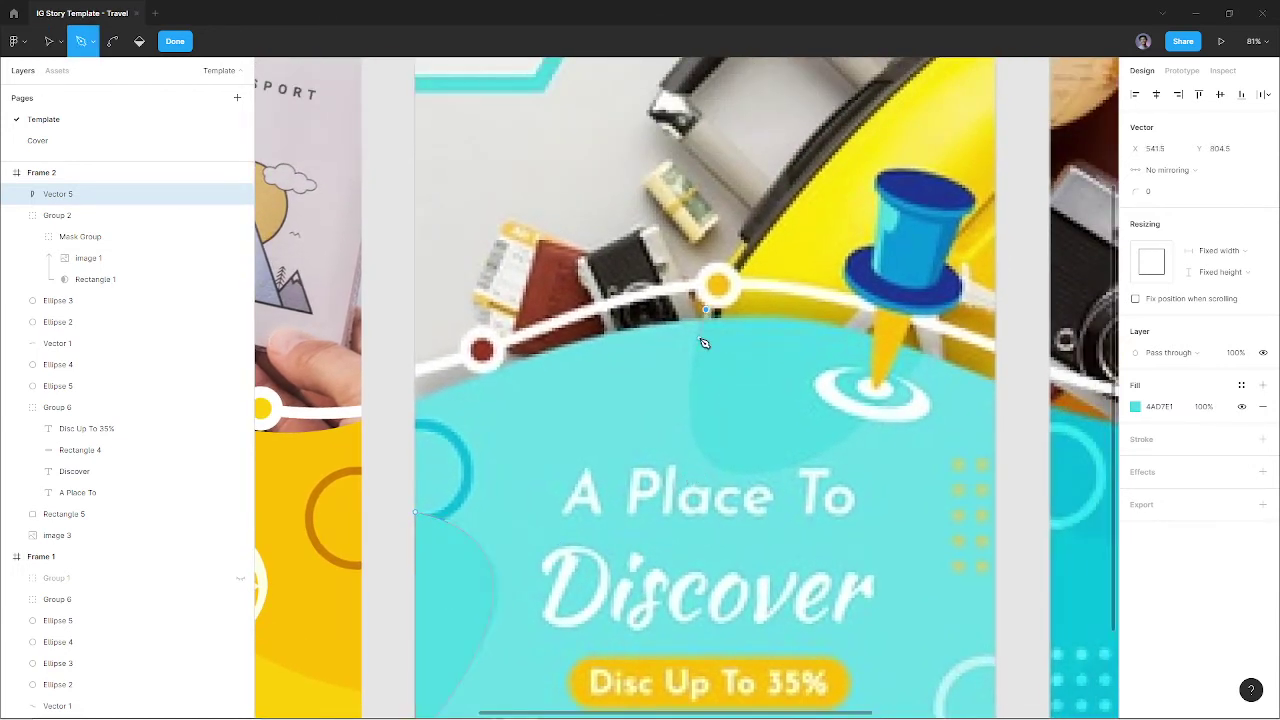
key("shift+p")
key("p")
left_click(705, 313)
left_click(923, 344)
left_click_drag(996, 215, 993, 222)
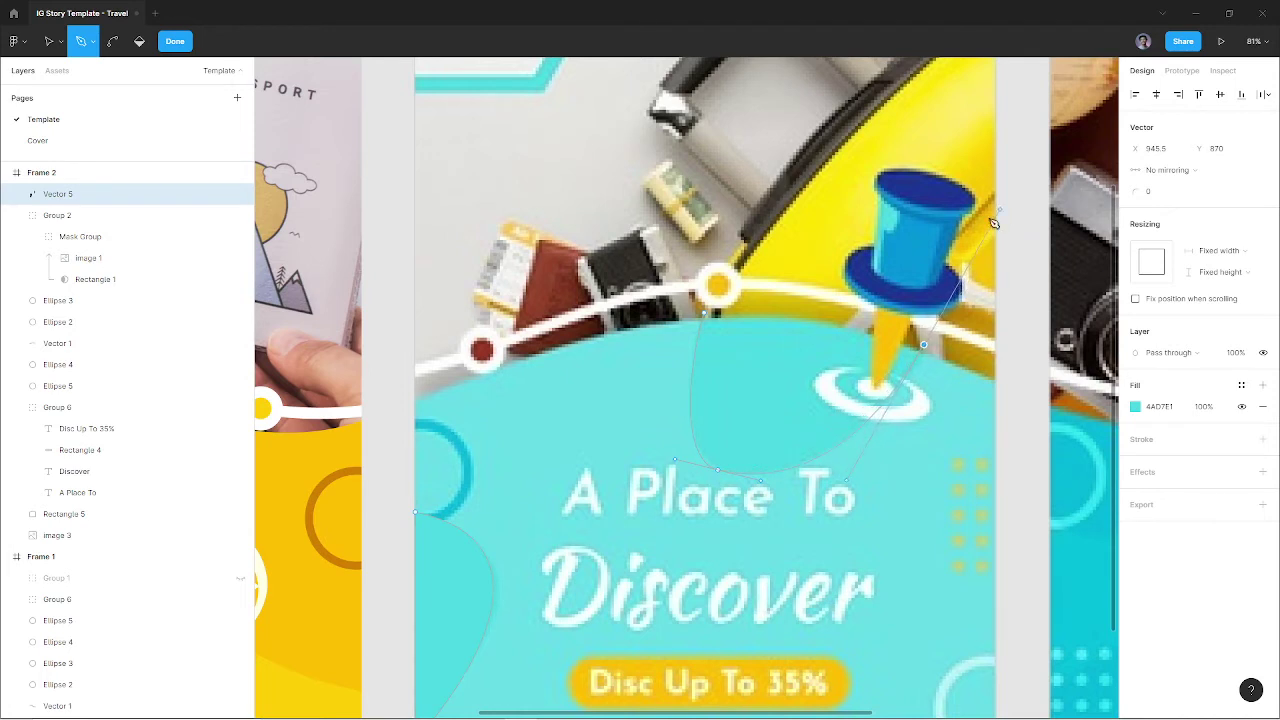
left_click(709, 316)
key("Escape")
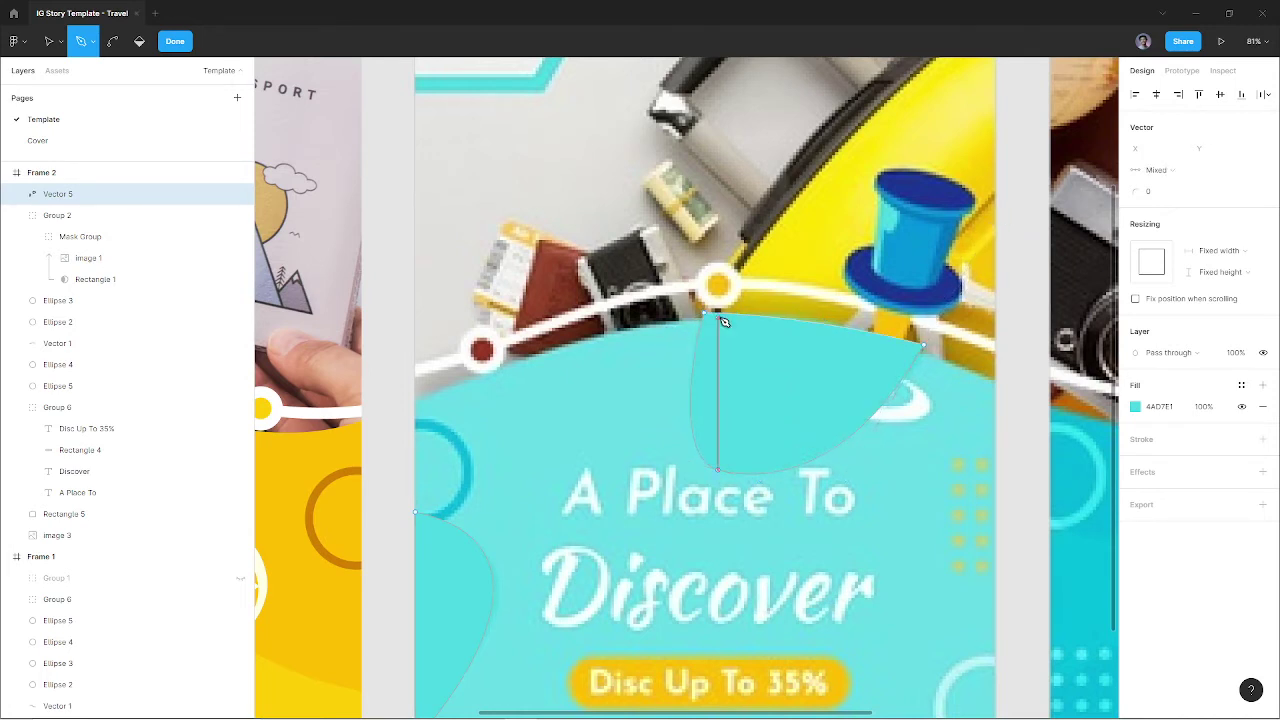
Adjust the bottom blob's points so it curves up over the SWIPE UP line
left_click_drag(843, 520, 743, 225)
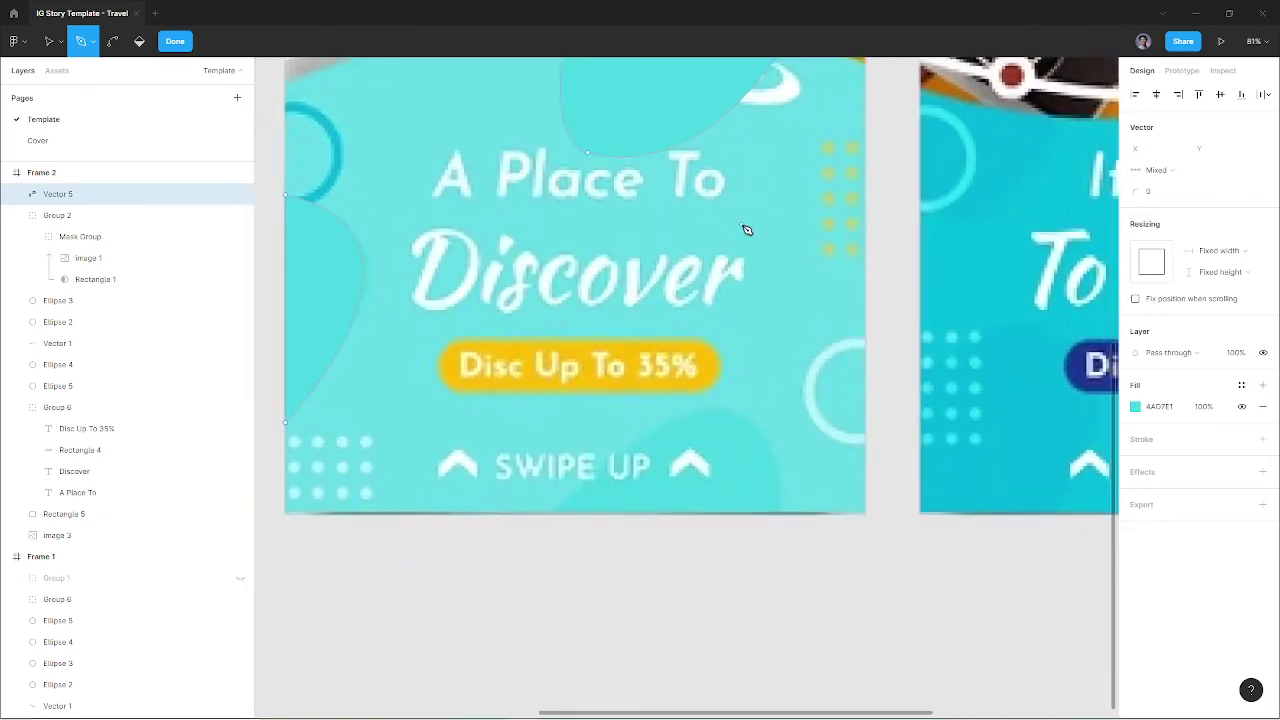
left_click(784, 517)
left_click_drag(622, 495, 544, 514)
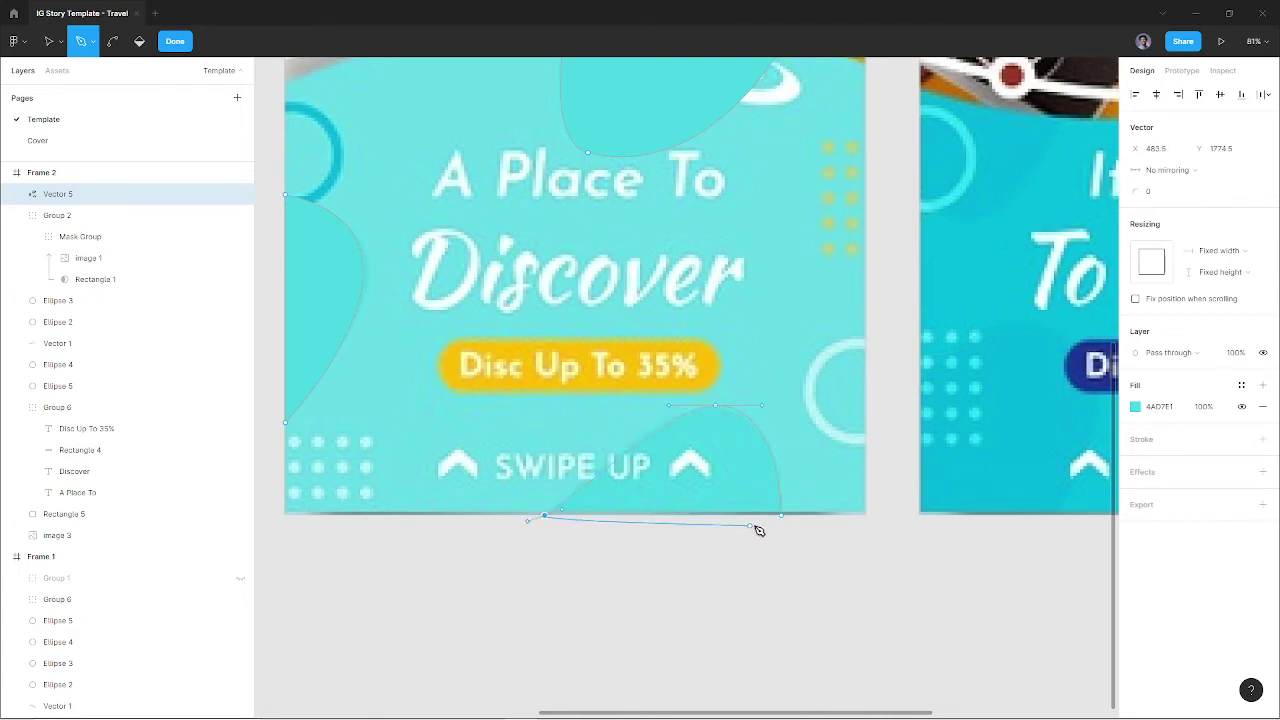
left_click_drag(758, 530, 788, 523)
scroll(781, 476, "down", 3)
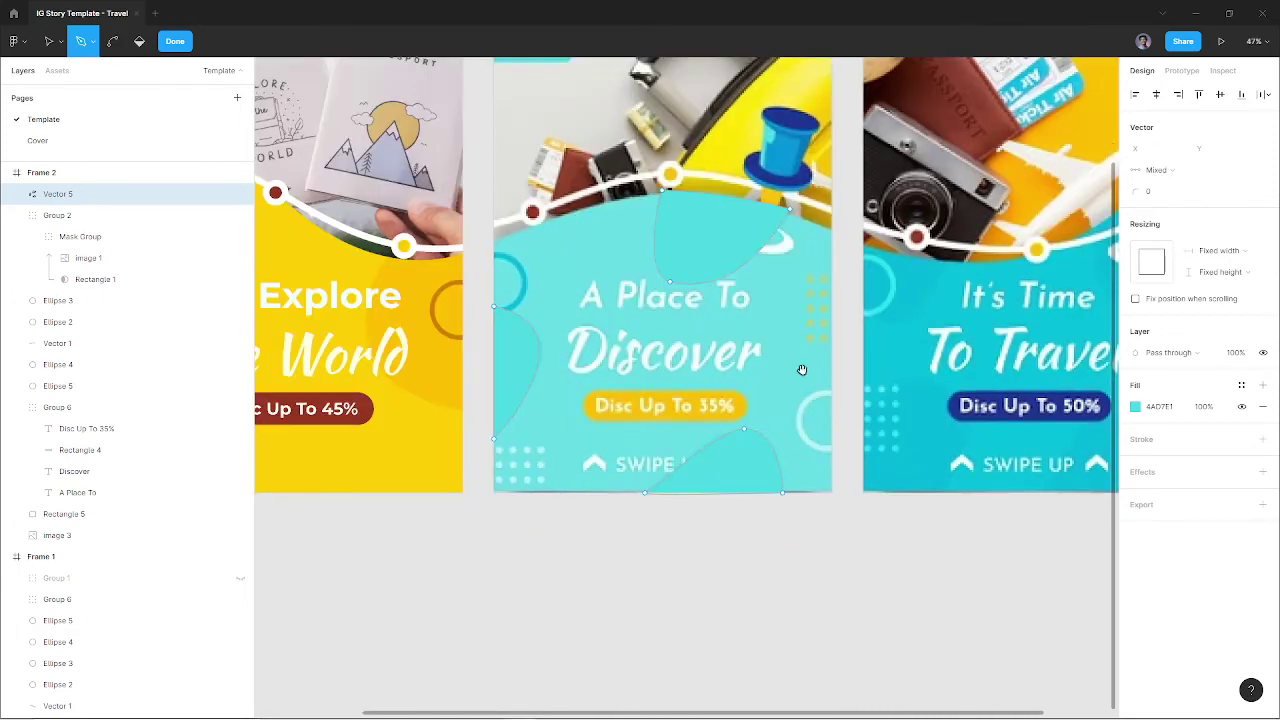
left_click_drag(801, 370, 824, 437)
key("b")
key("Escape")
Duplicate the teal wave Vector 5 and Rectangle 5 below the card, with Group 2 hidden
left_click(714, 563)
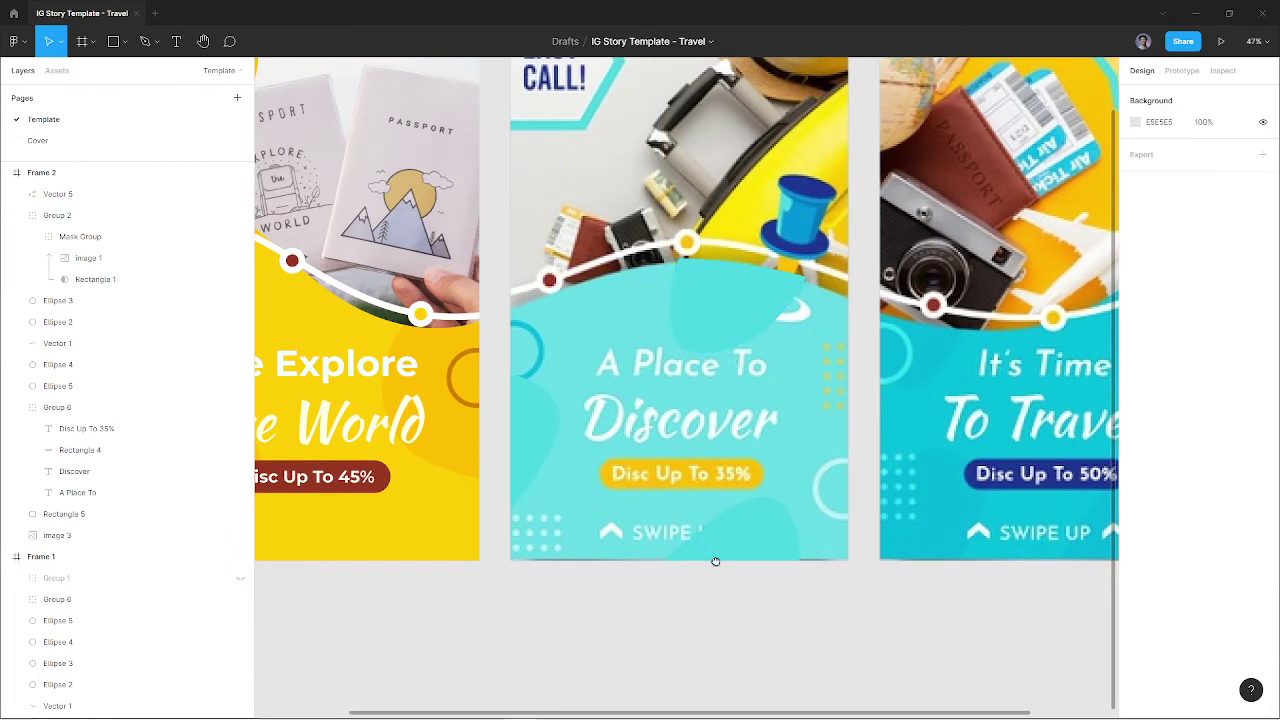
scroll(680, 490, "left", 3)
scroll(680, 490, "up", 1)
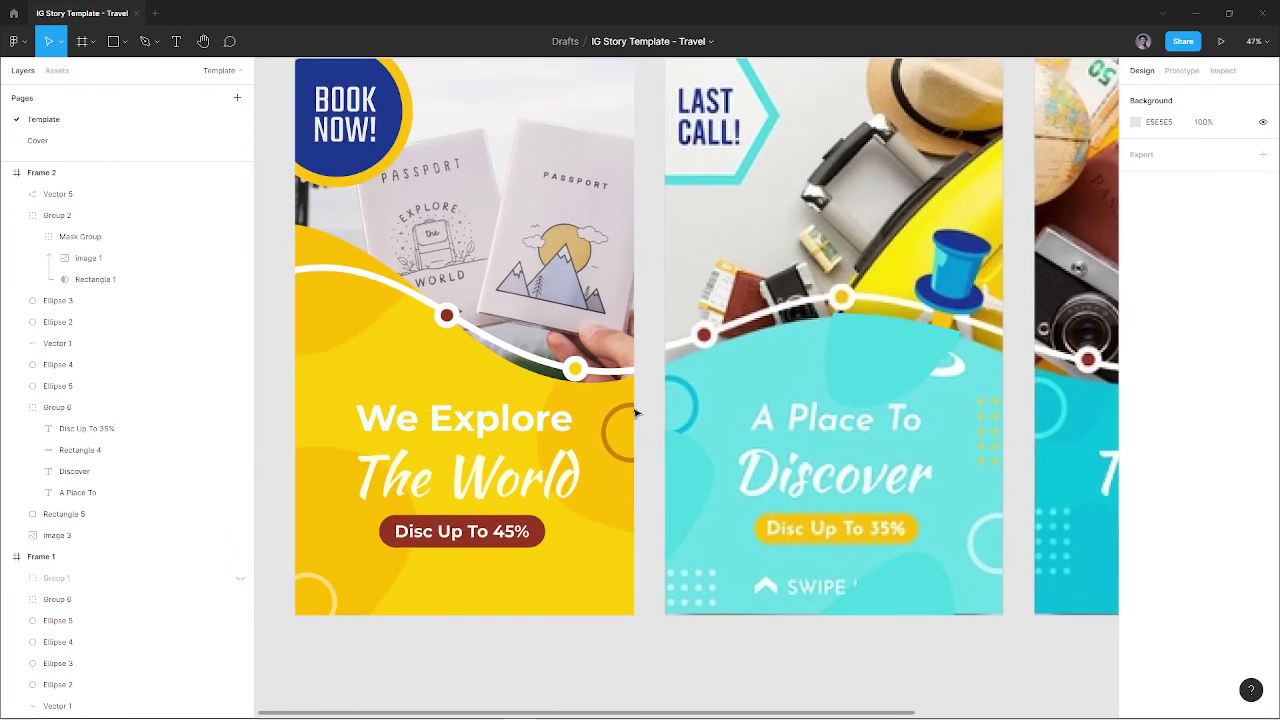
left_click(690, 476)
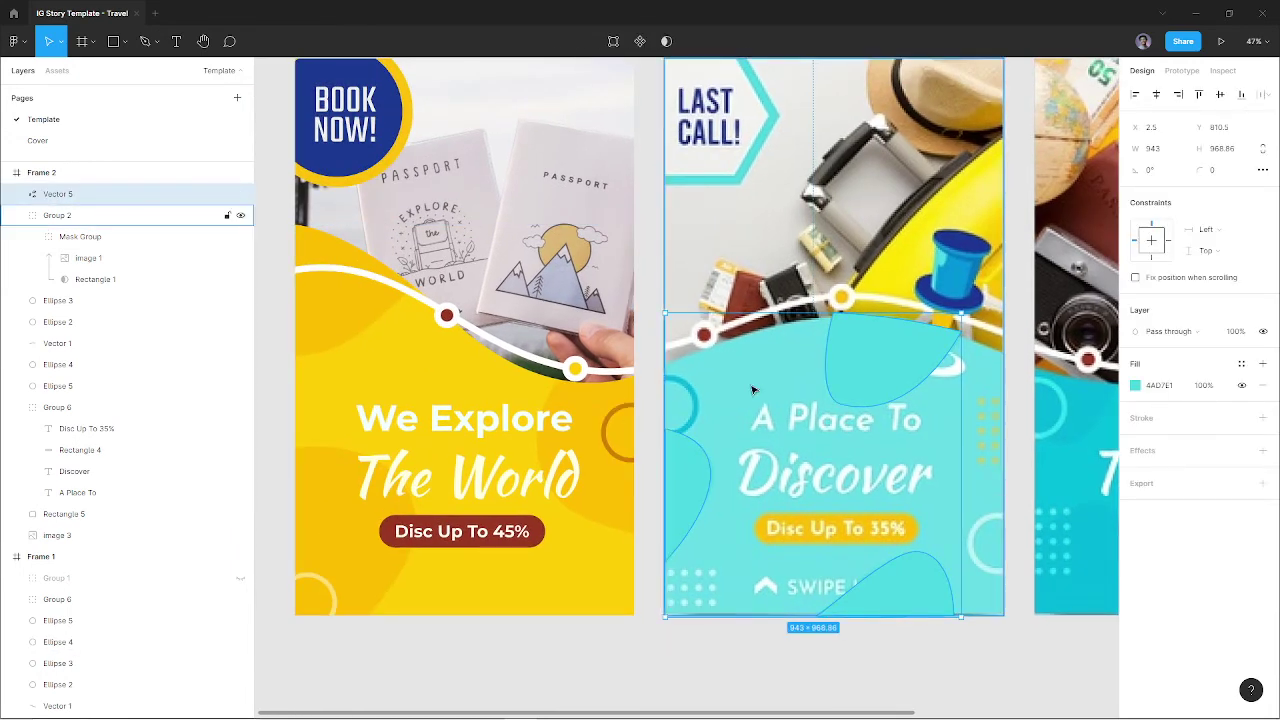
left_click(249, 222)
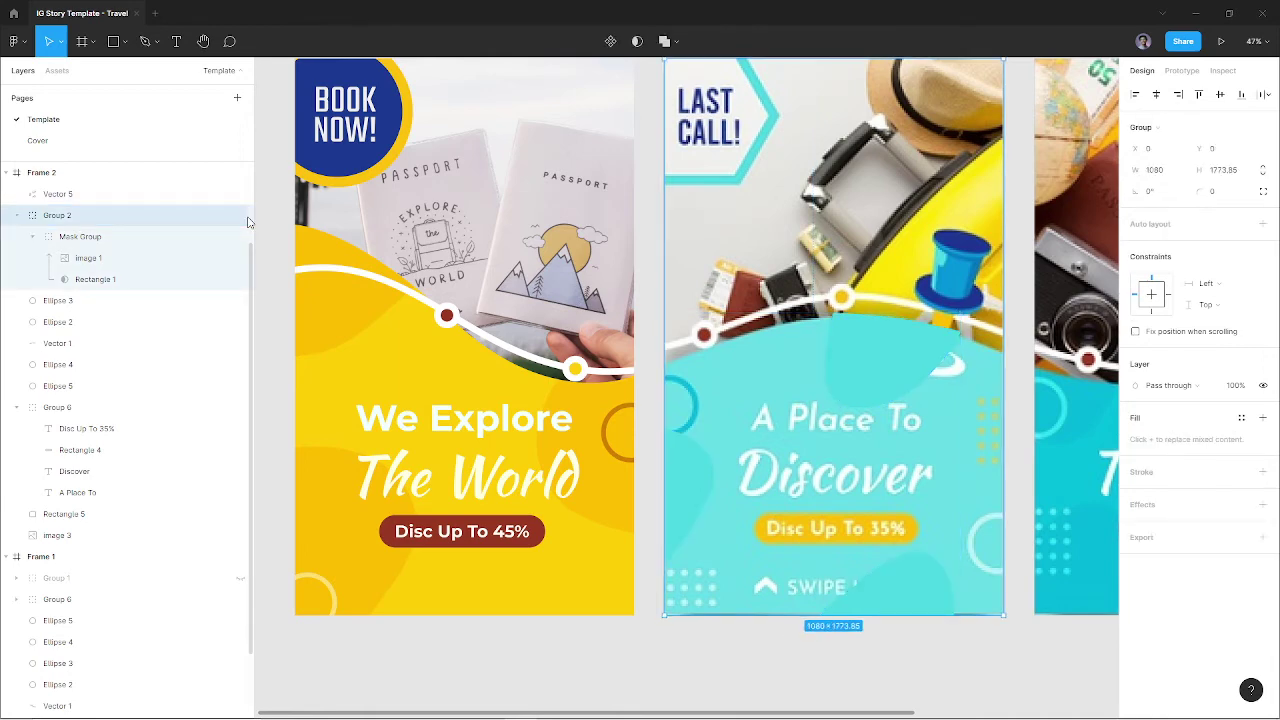
left_click(240, 217)
scroll(800, 340, "down", 2)
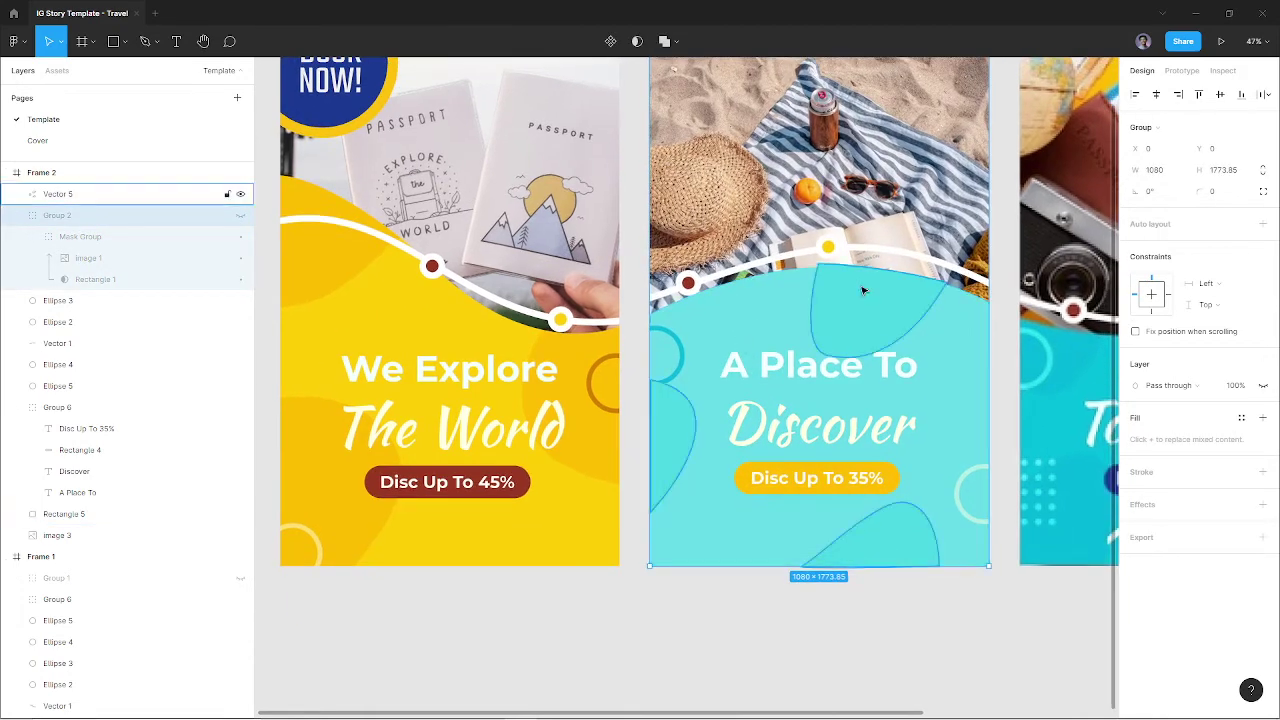
left_click(863, 290)
left_click(751, 314, "shift")
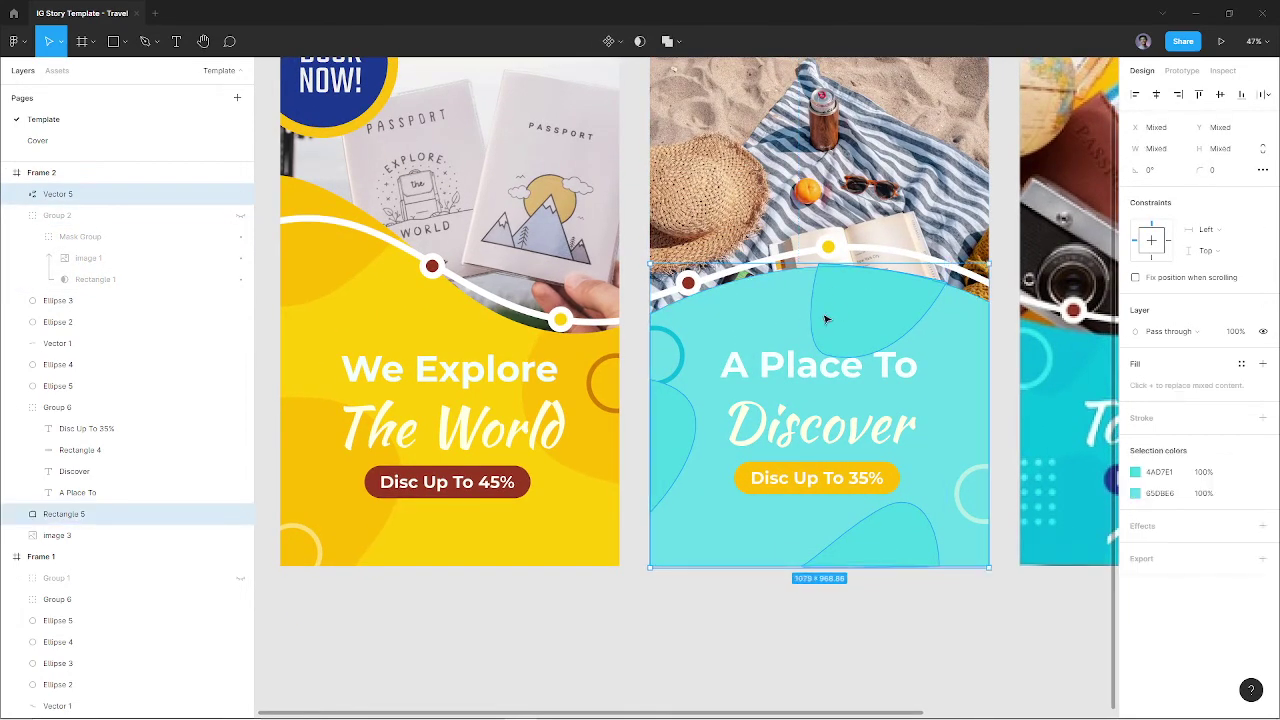
scroll(845, 305, "down", 3)
left_click_drag(877, 171, 891, 534)
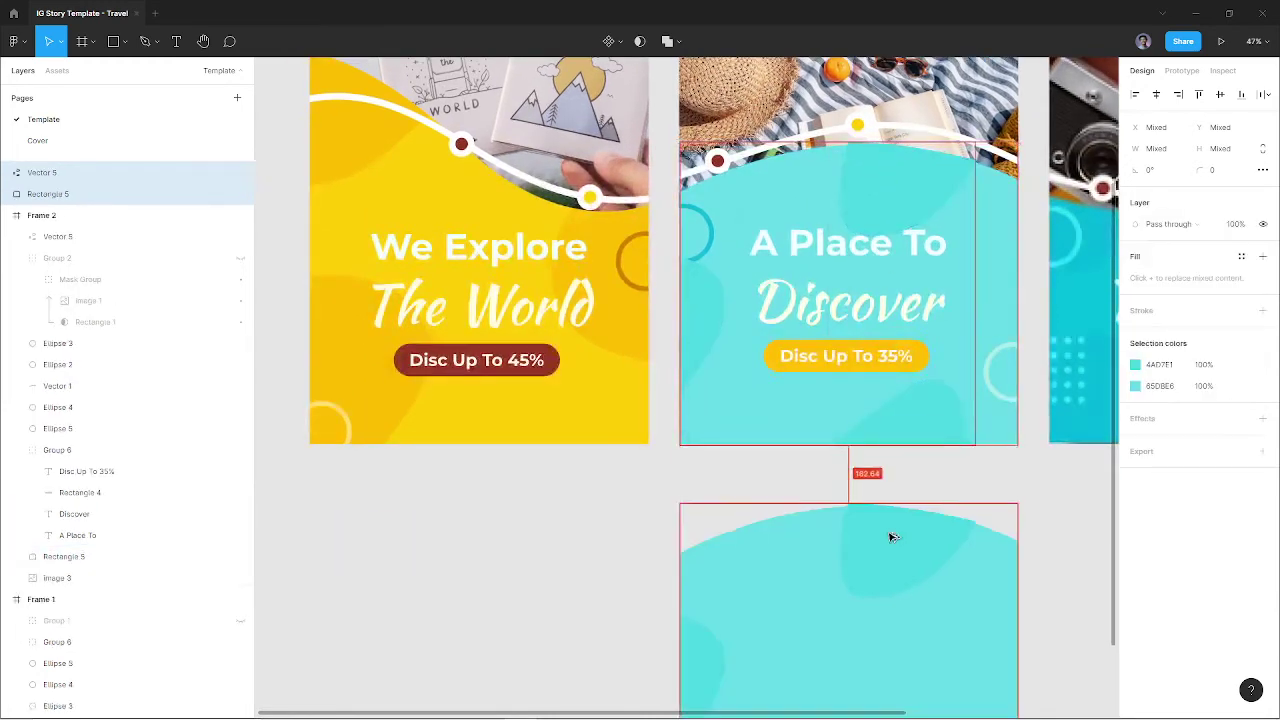
left_click(915, 421)
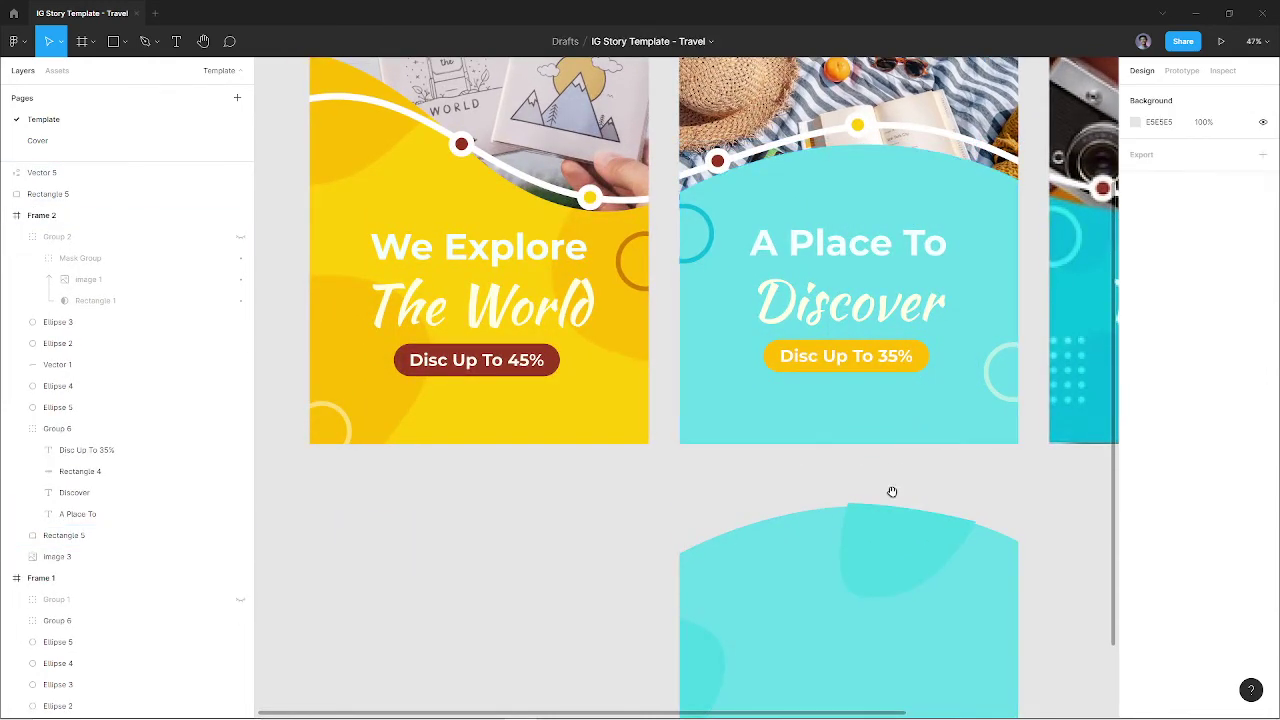
Use the duplicated wave as a mask over the duplicated rectangle
scroll(891, 491, "down", 3)
left_click(869, 306)
left_click(743, 472, "shift")
right_click(668, 368)
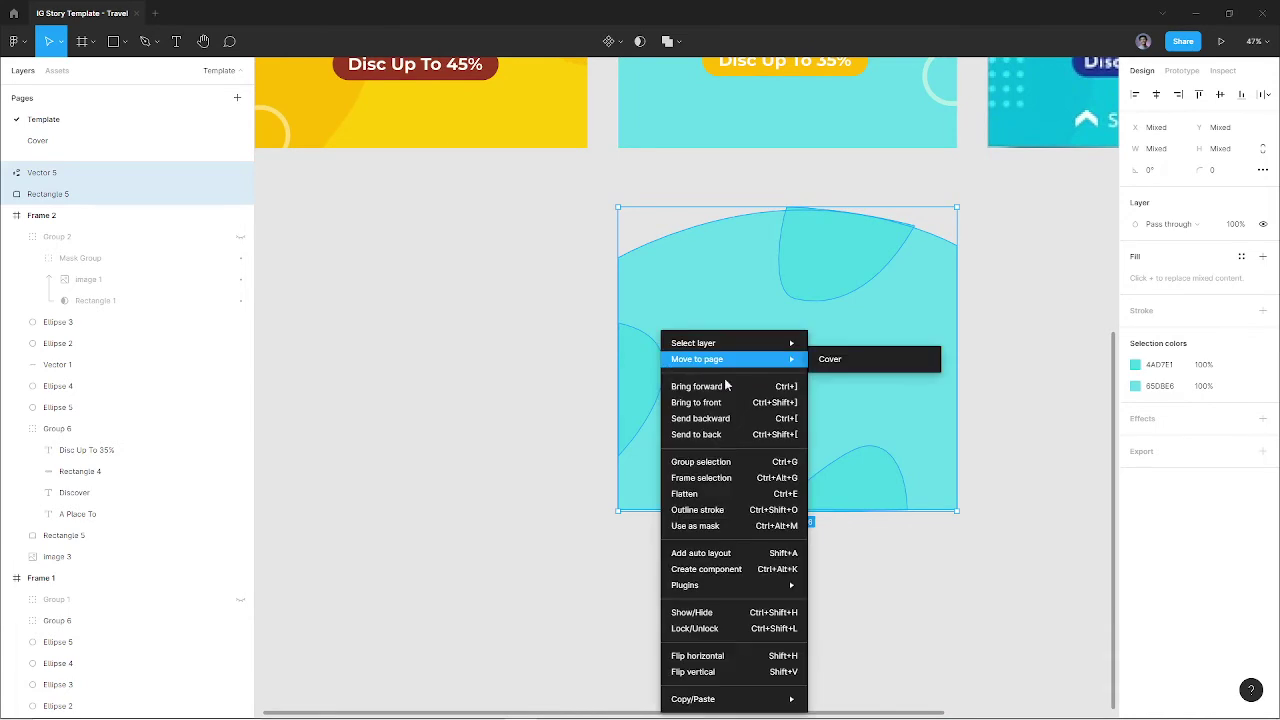
left_click(734, 530)
Move the Mask Group into Frame 2 and align it to the frame's bottom edge
scroll(797, 332, "up", 3)
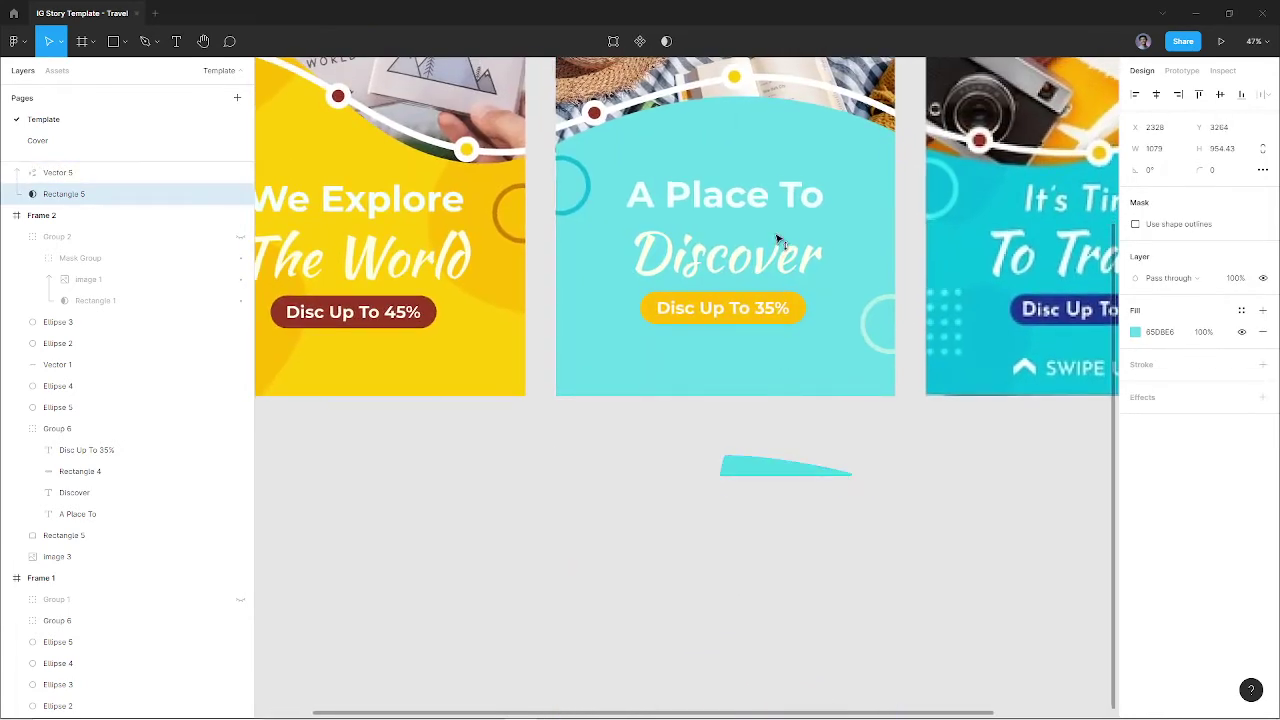
left_click(985, 563)
left_click(794, 511)
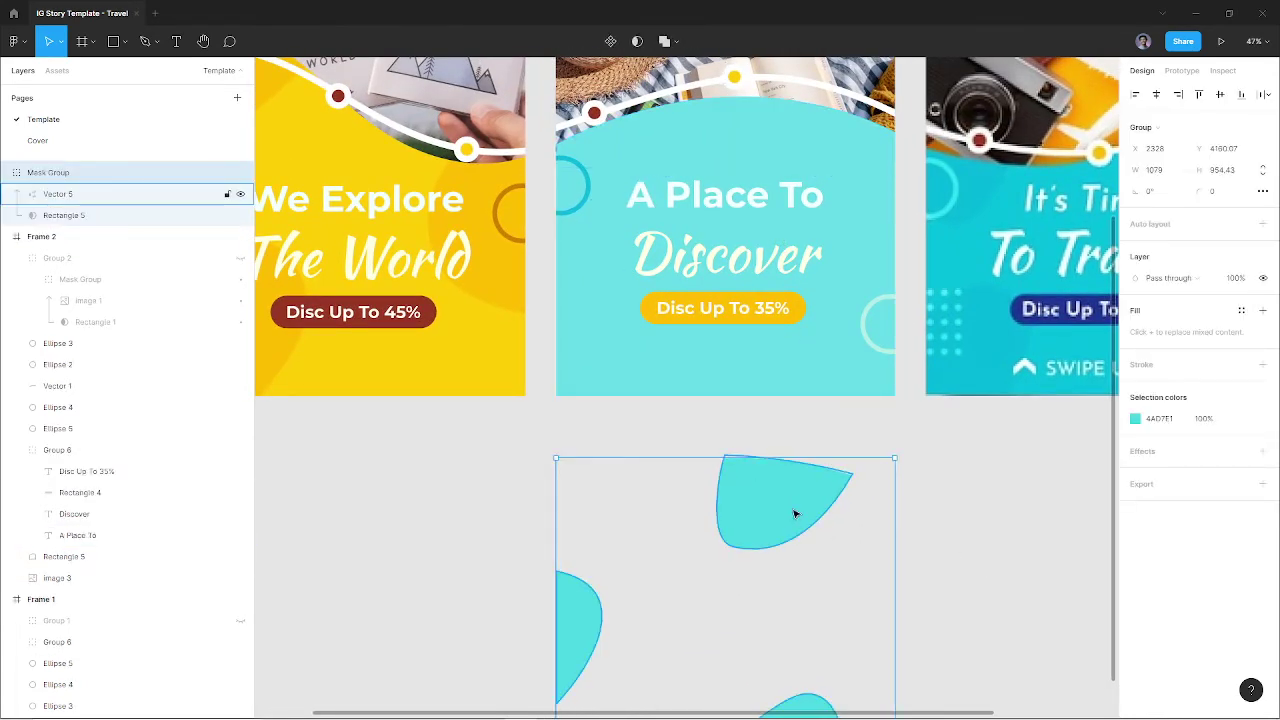
key("ctrl+x")
left_click(800, 272)
key("ctrl+v")
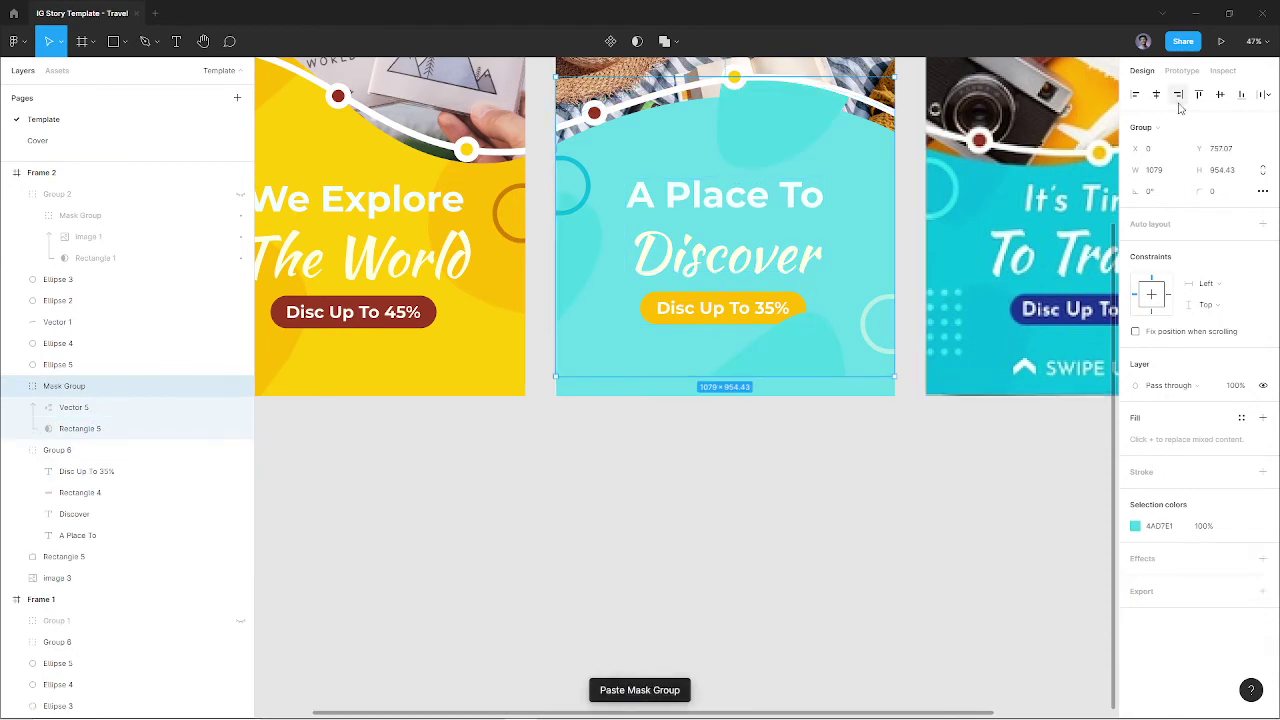
left_click(1241, 94)
scroll(788, 500, "up", 2)
left_click(834, 577)
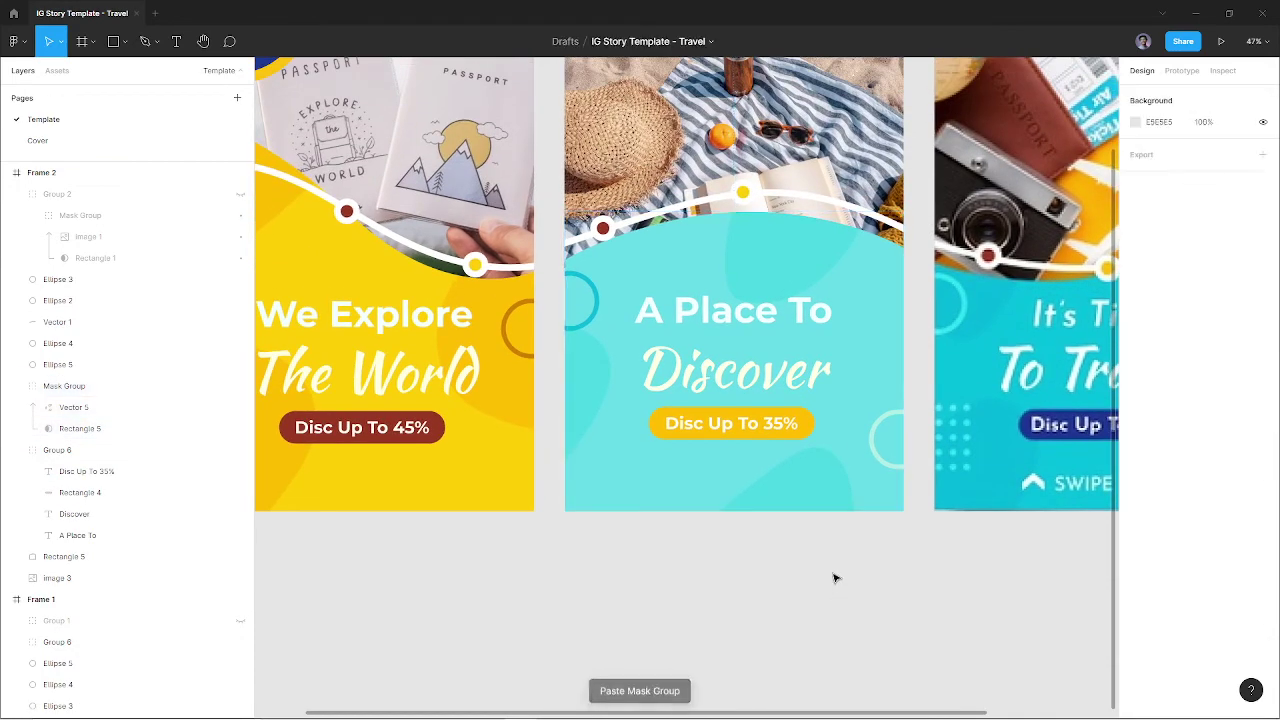
Hide the LAST CALL group and place a new polygon at Frame 2's top-left
scroll(808, 426, "up", 2)
scroll(808, 426, "up", 2)
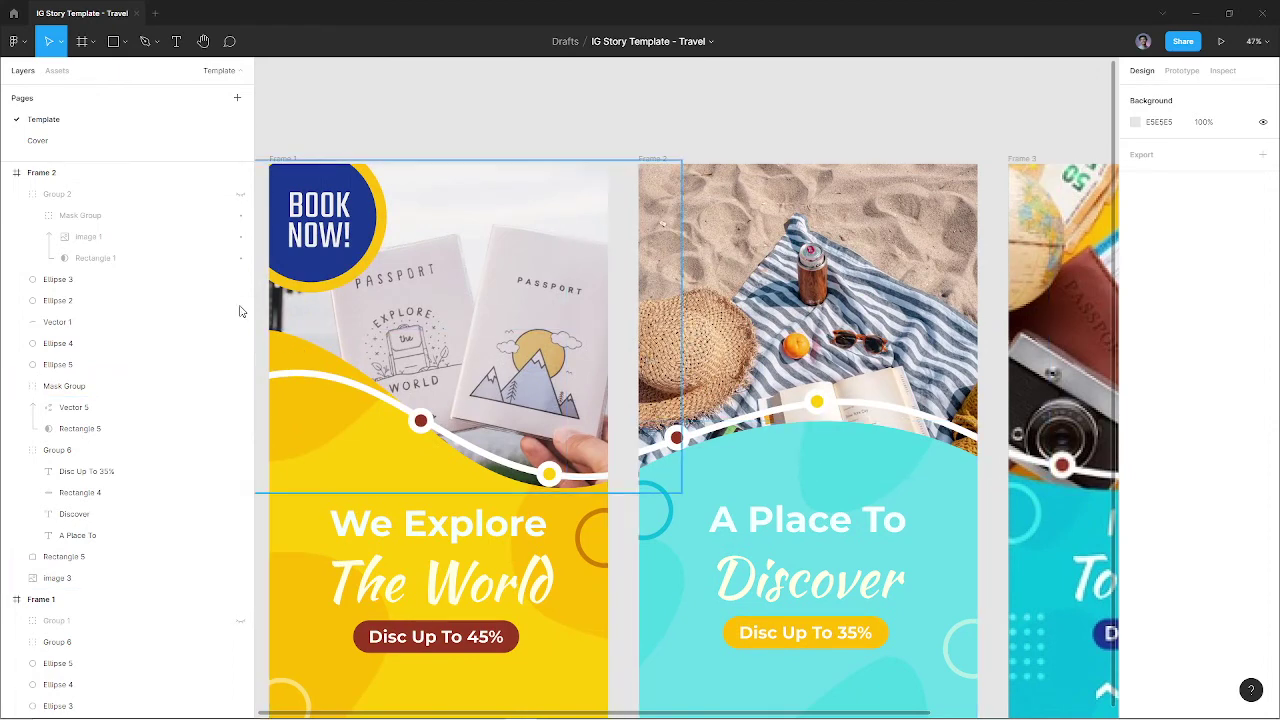
left_click(240, 209)
left_click(244, 205)
left_click(241, 196)
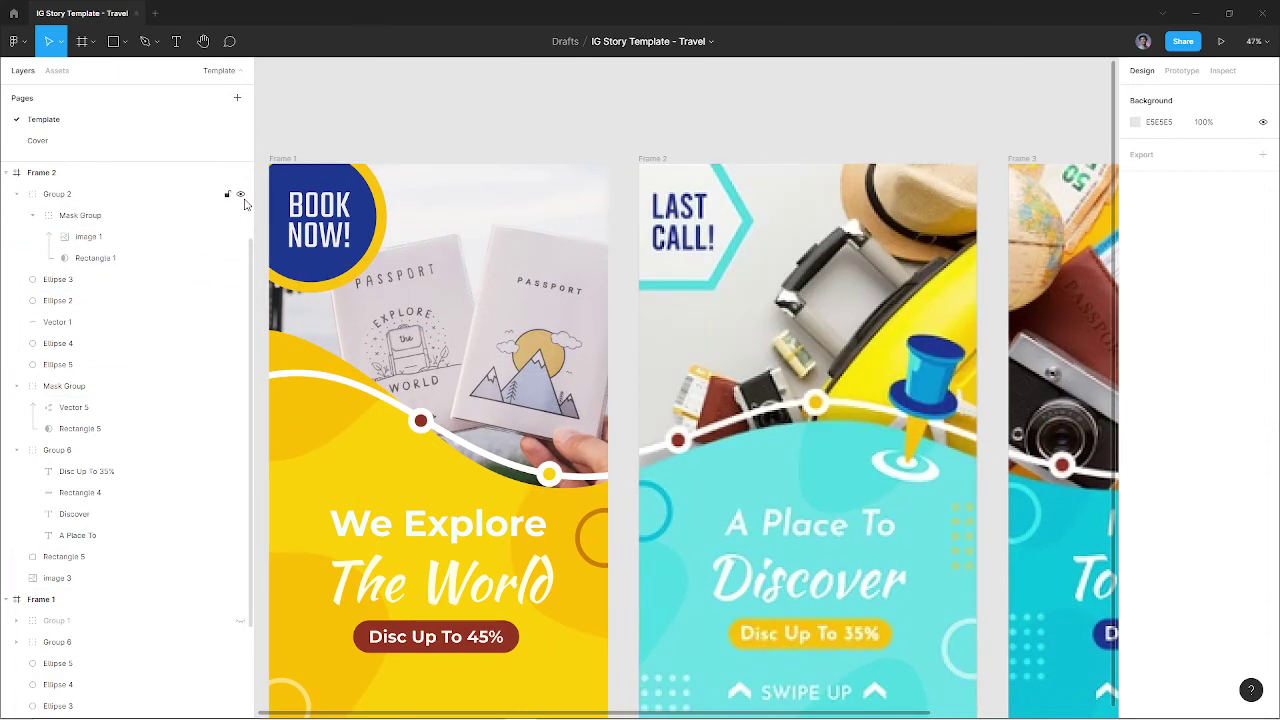
left_click(242, 198)
left_click(242, 198)
left_click(242, 197)
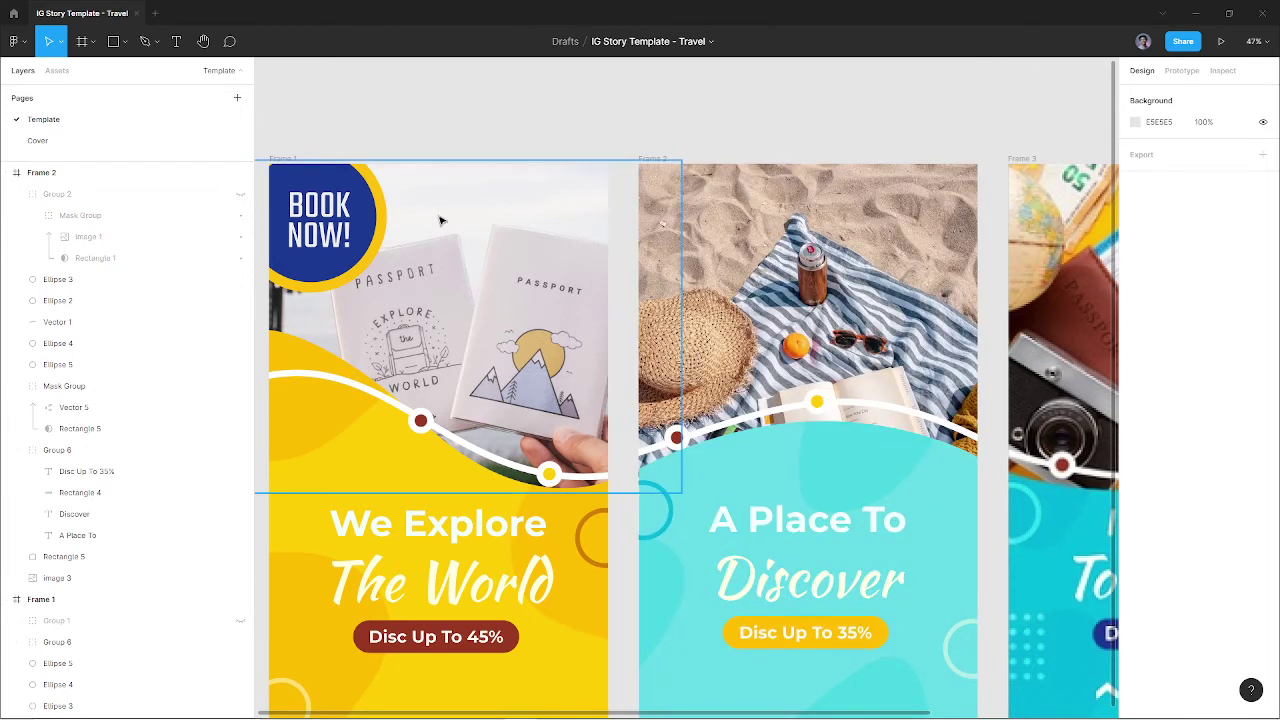
left_click(124, 44)
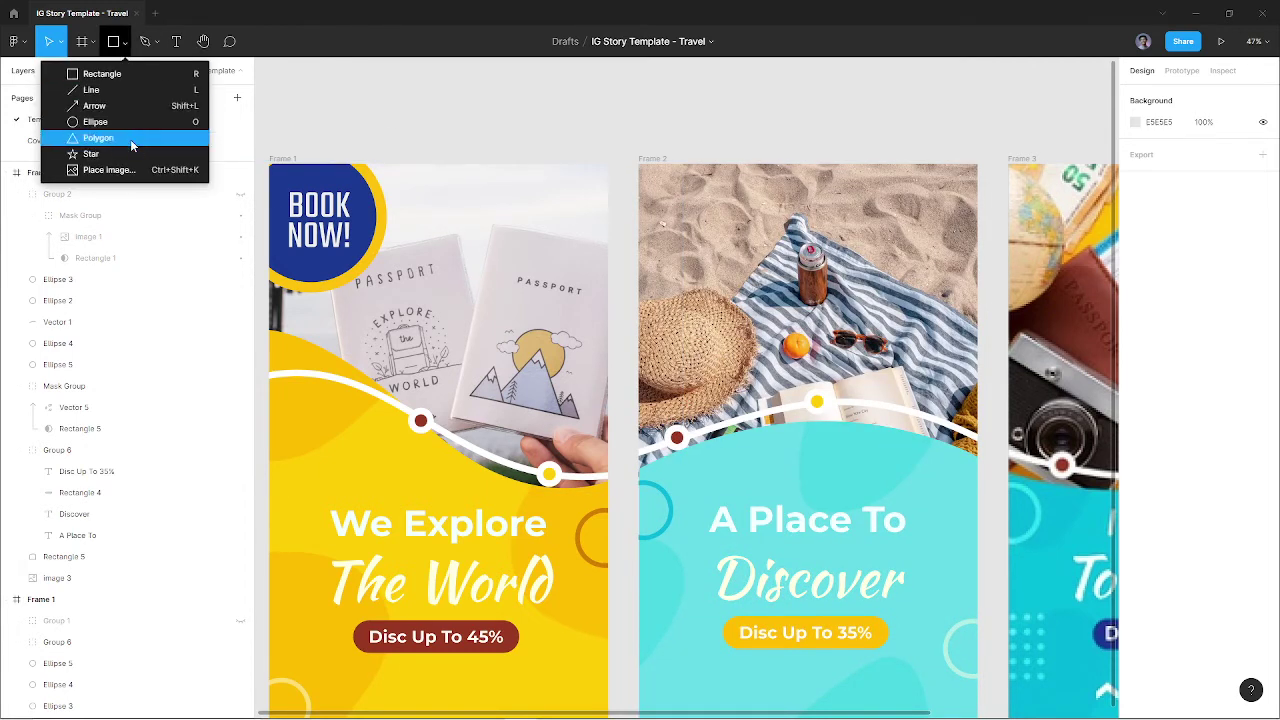
left_click(131, 144)
left_click(807, 236)
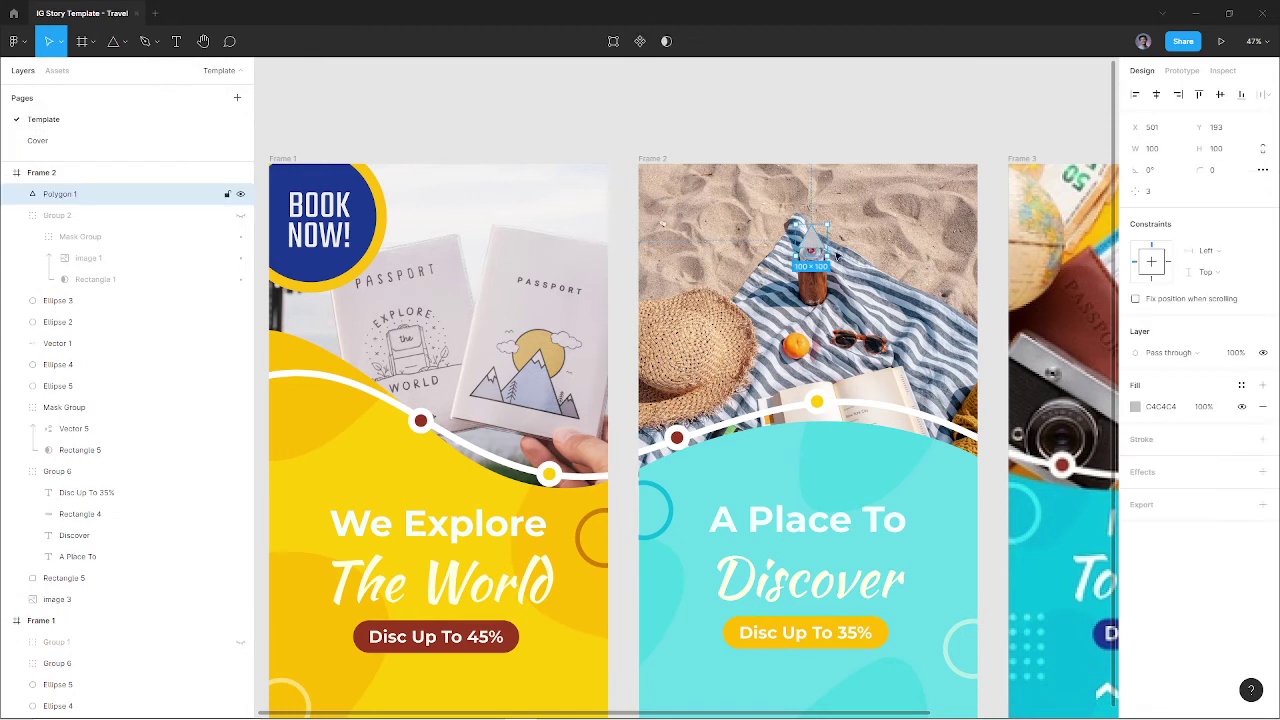
type("8")
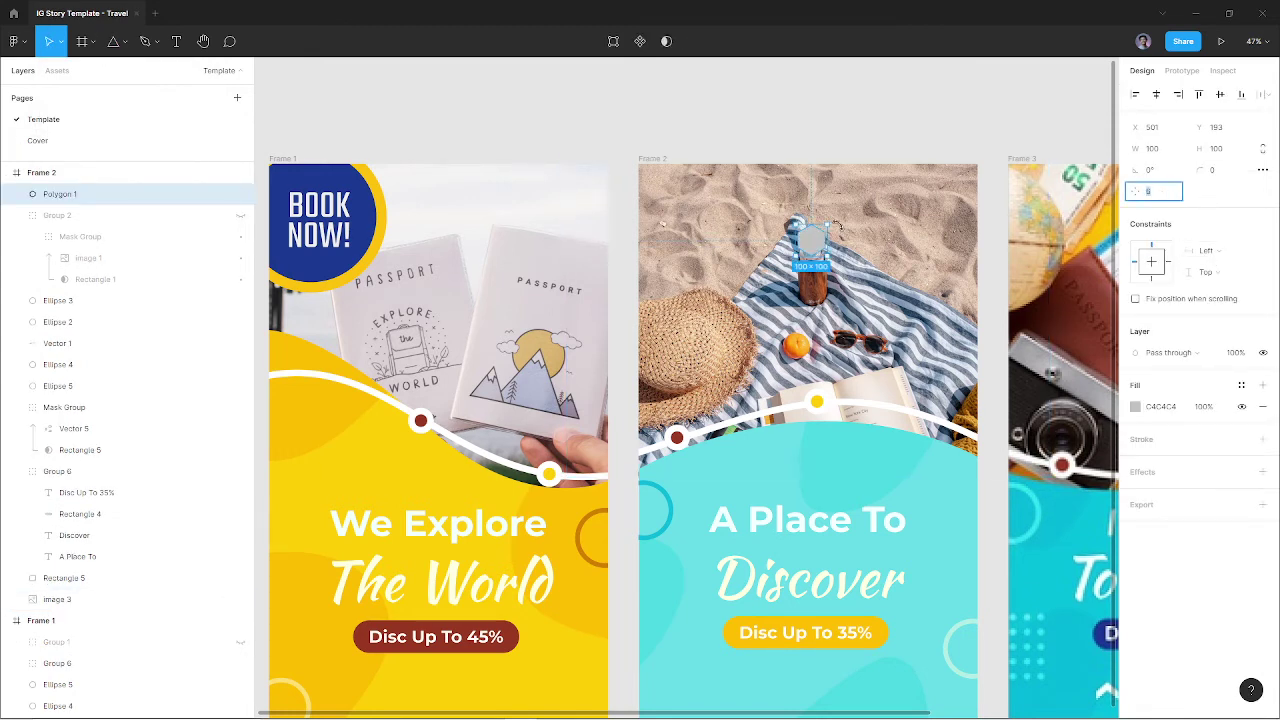
Rotate the polygon to -30° and layer it beneath the LAST CALL group
mouse_move(838, 220)
left_mouse_down()
mouse_move(846, 236)
mouse_move(676, 214)
mouse_move(663, 226)
mouse_move(739, 219)
mouse_move(706, 194)
left_mouse_up()
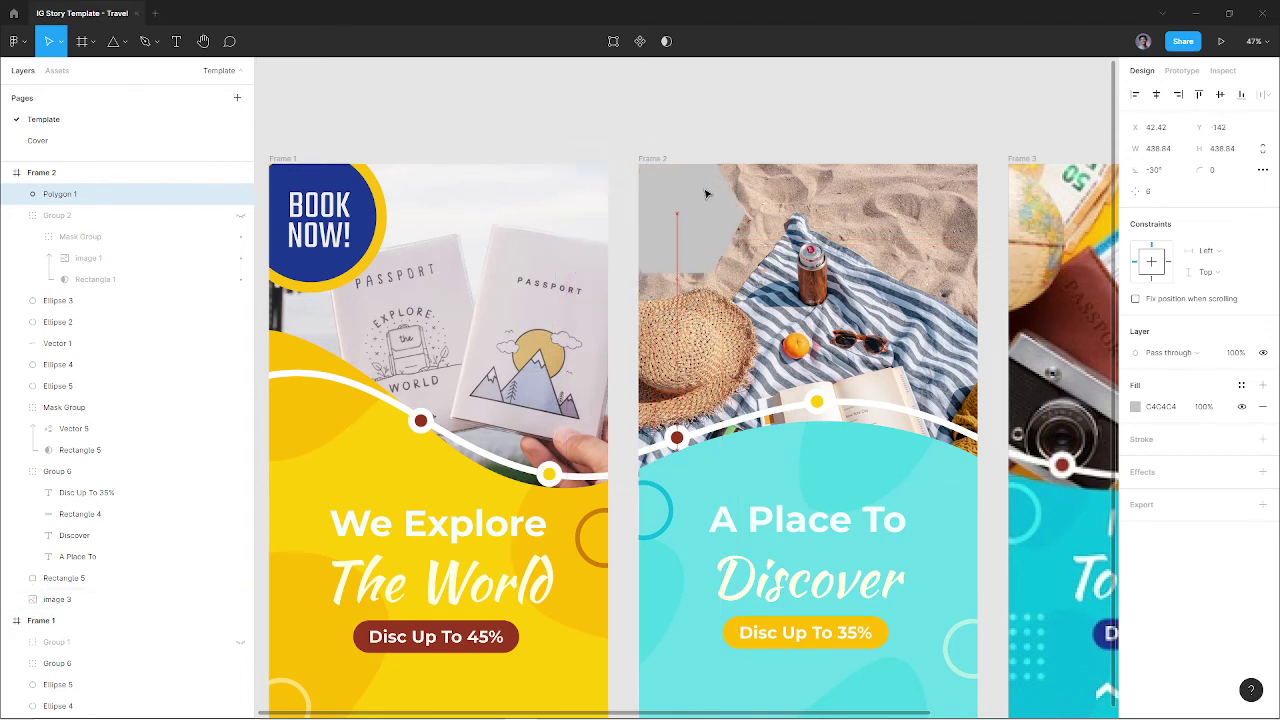
left_click_drag(226, 194, 152, 298)
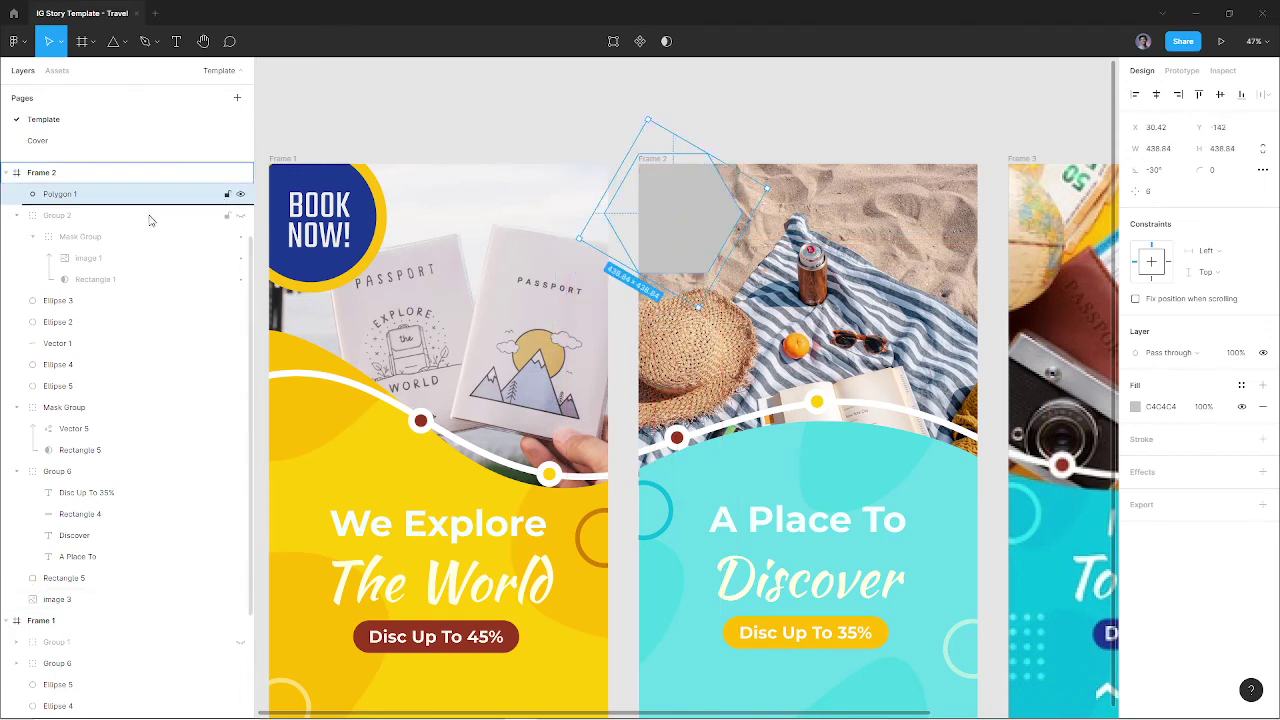
left_click(240, 195)
left_click(240, 195)
left_click(240, 195)
Copy the BOOK NOW badge circle's fill and stroke onto the hexagon
left_click(240, 195)
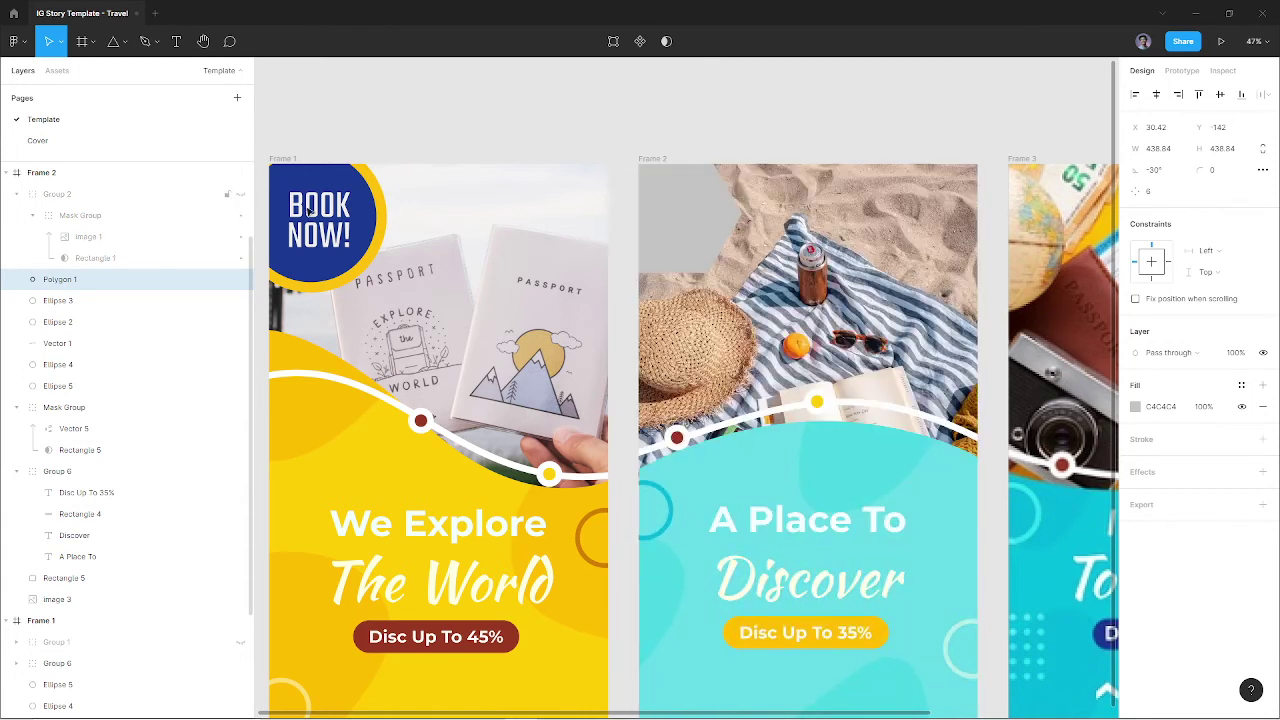
left_click(683, 217)
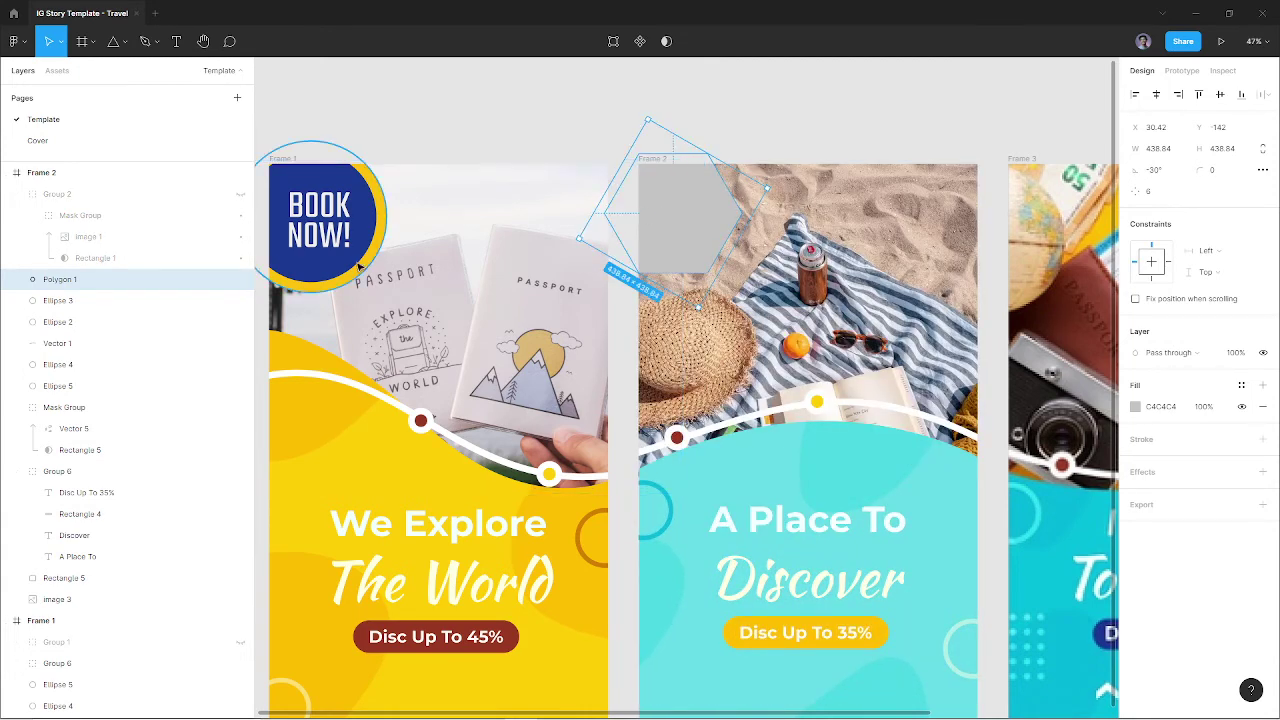
right_click(353, 262)
left_click(564, 659)
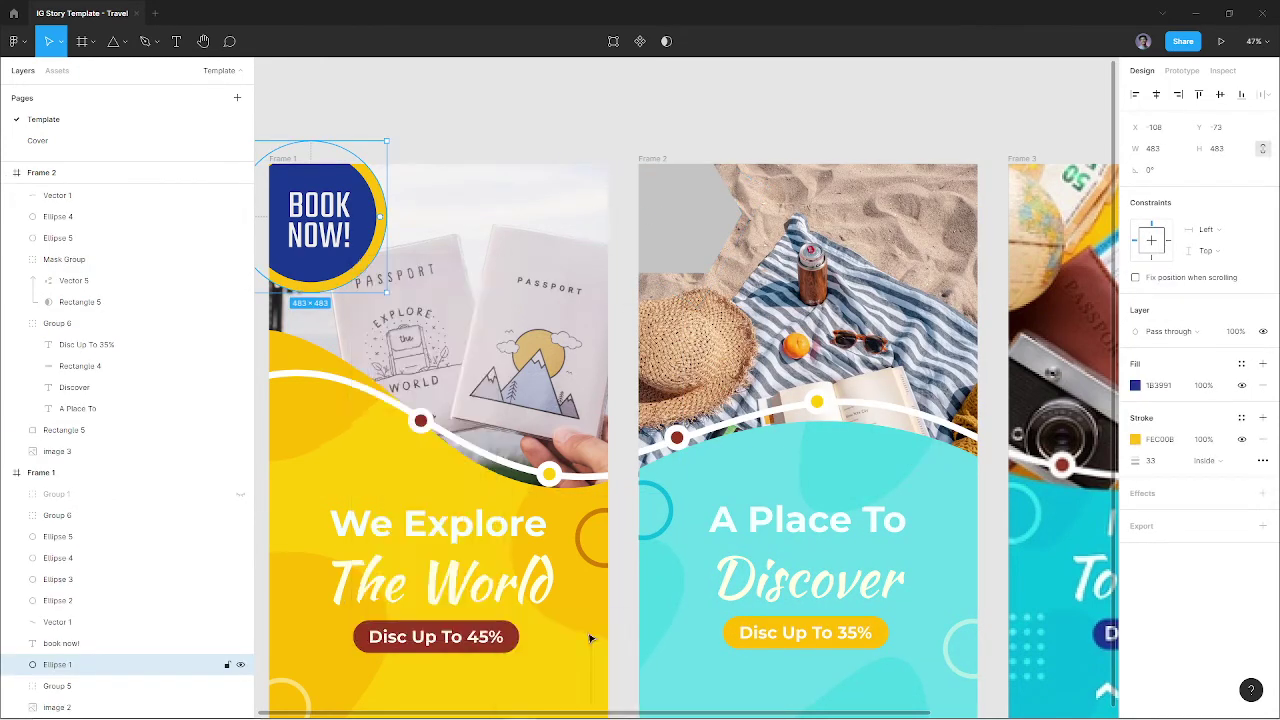
key("ctrl+v")
right_click(684, 232)
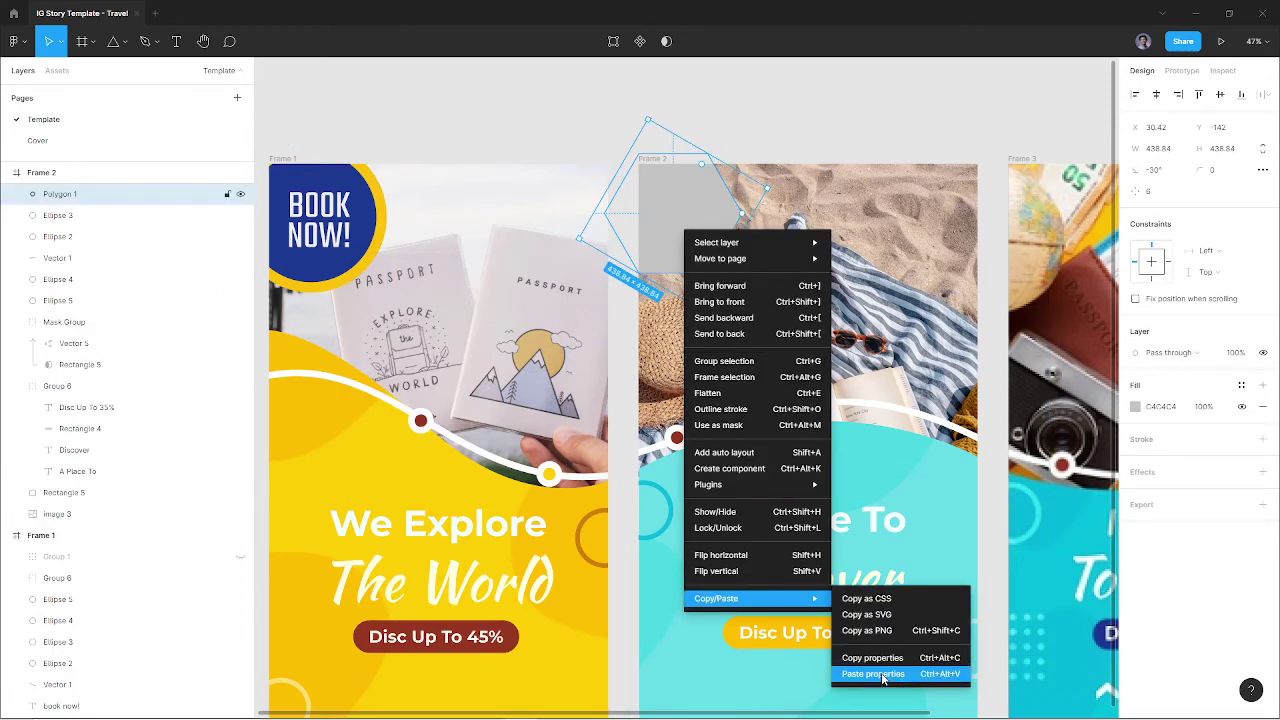
left_click(882, 675)
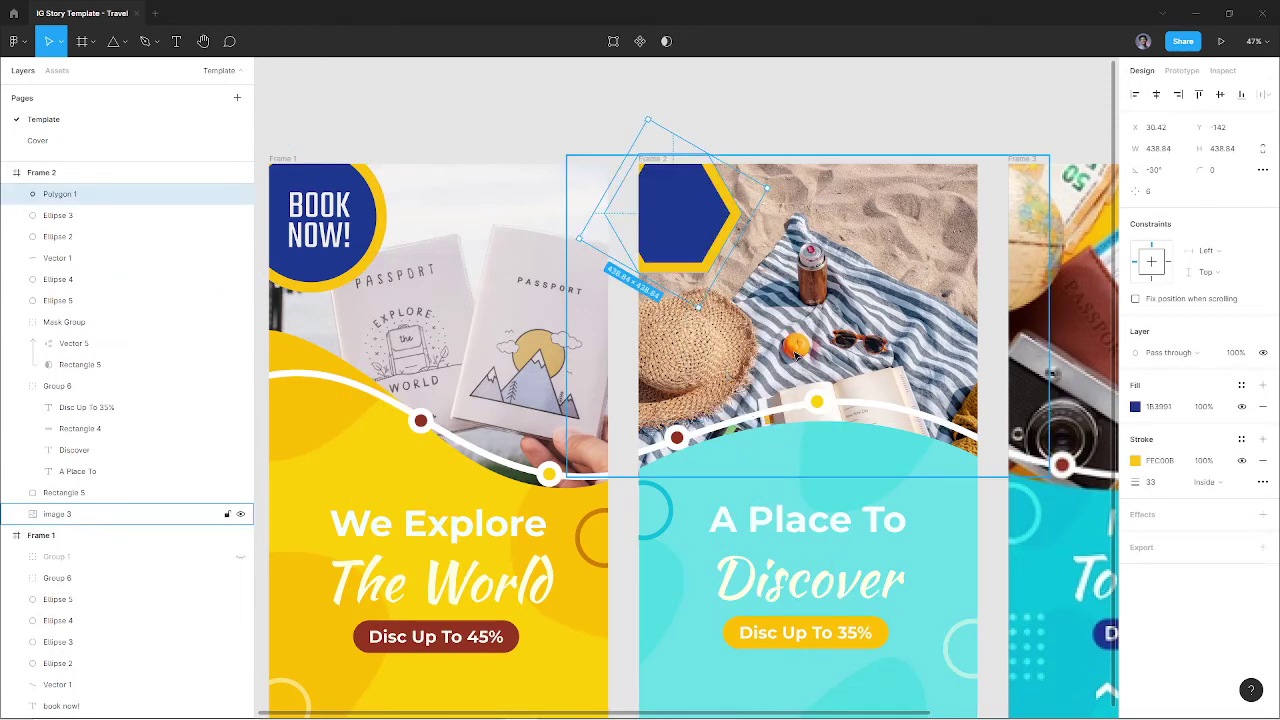
Give the hexagon a yellow fill and dark-red stroke, and enlarge it to about 506 px
key("i")
left_click(429, 475)
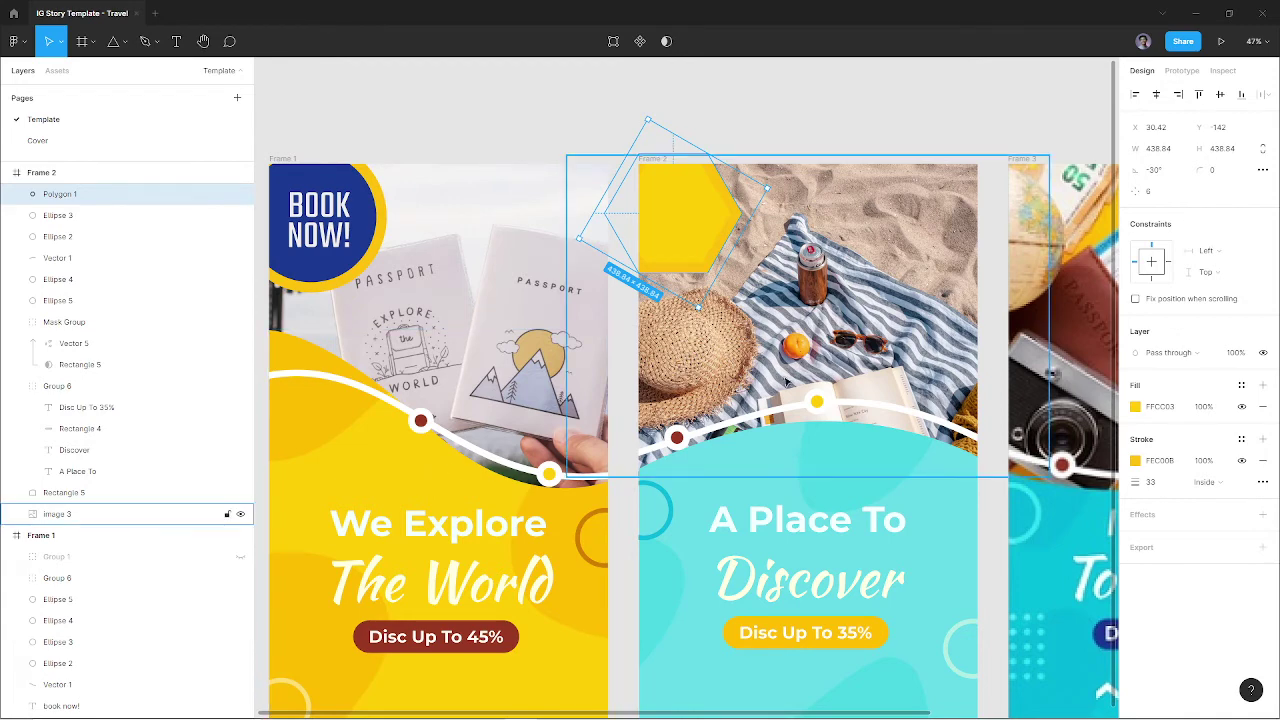
left_click(1135, 461)
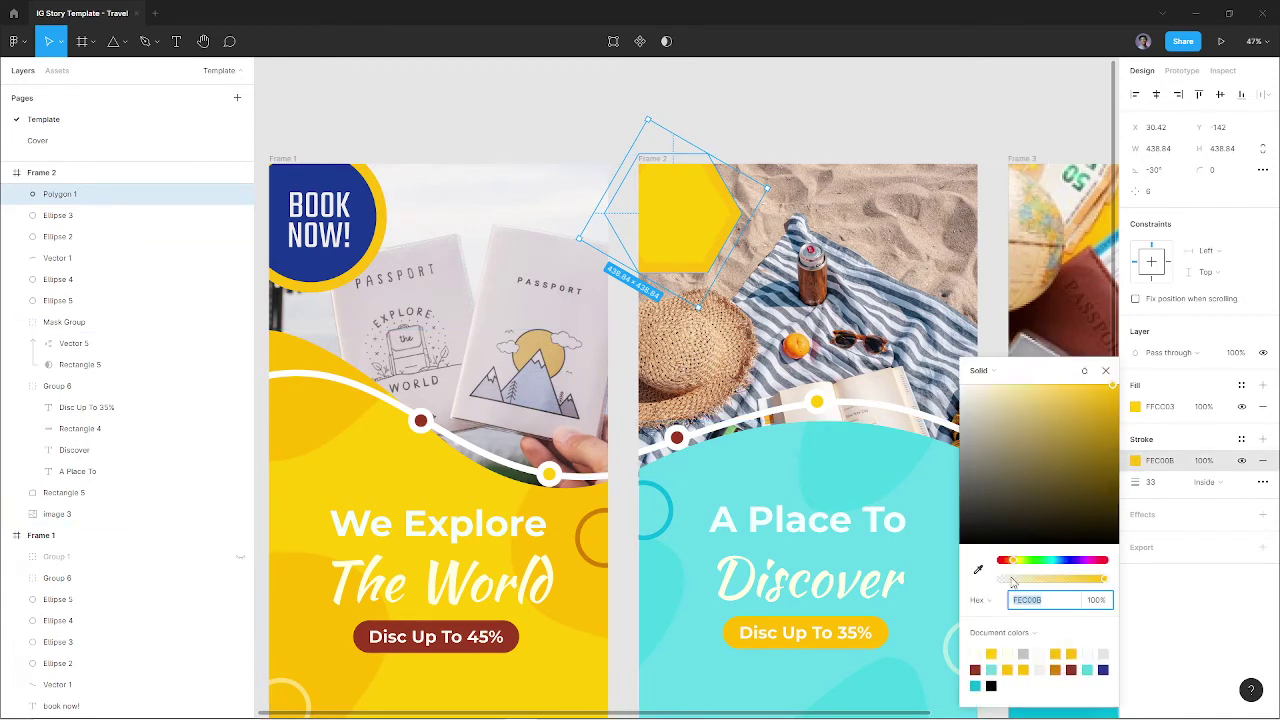
left_click(978, 569)
left_click(480, 650)
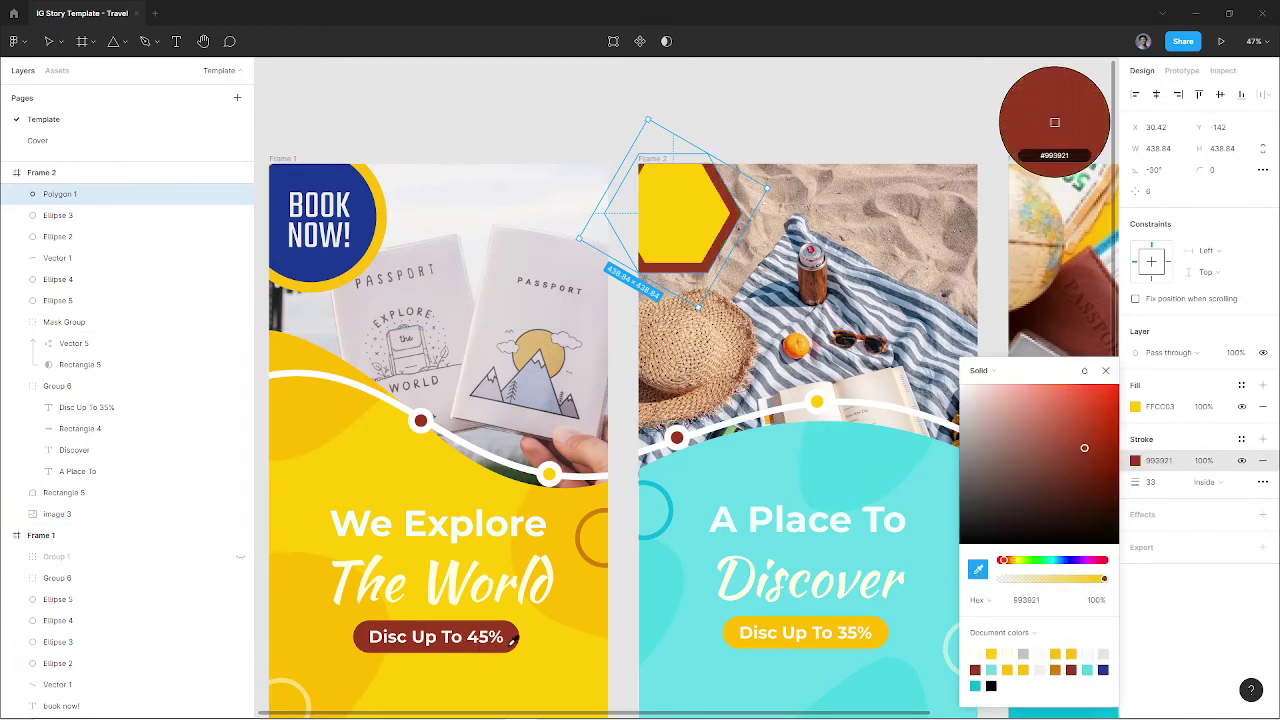
left_click(615, 157)
left_click(690, 215)
left_click_drag(697, 305, 705, 320)
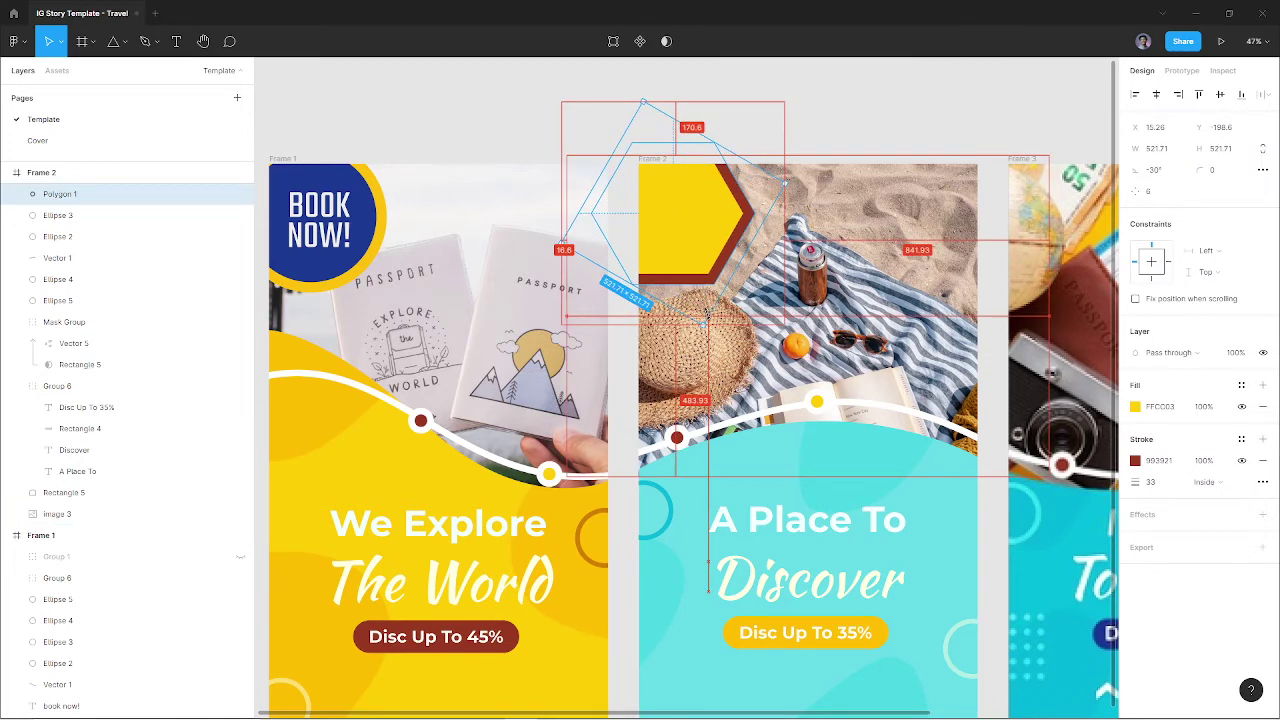
left_click(526, 137)
Paste a copy of the BOOK NOW! text into Frame 2 and change it to 'last call'
left_click(330, 222)
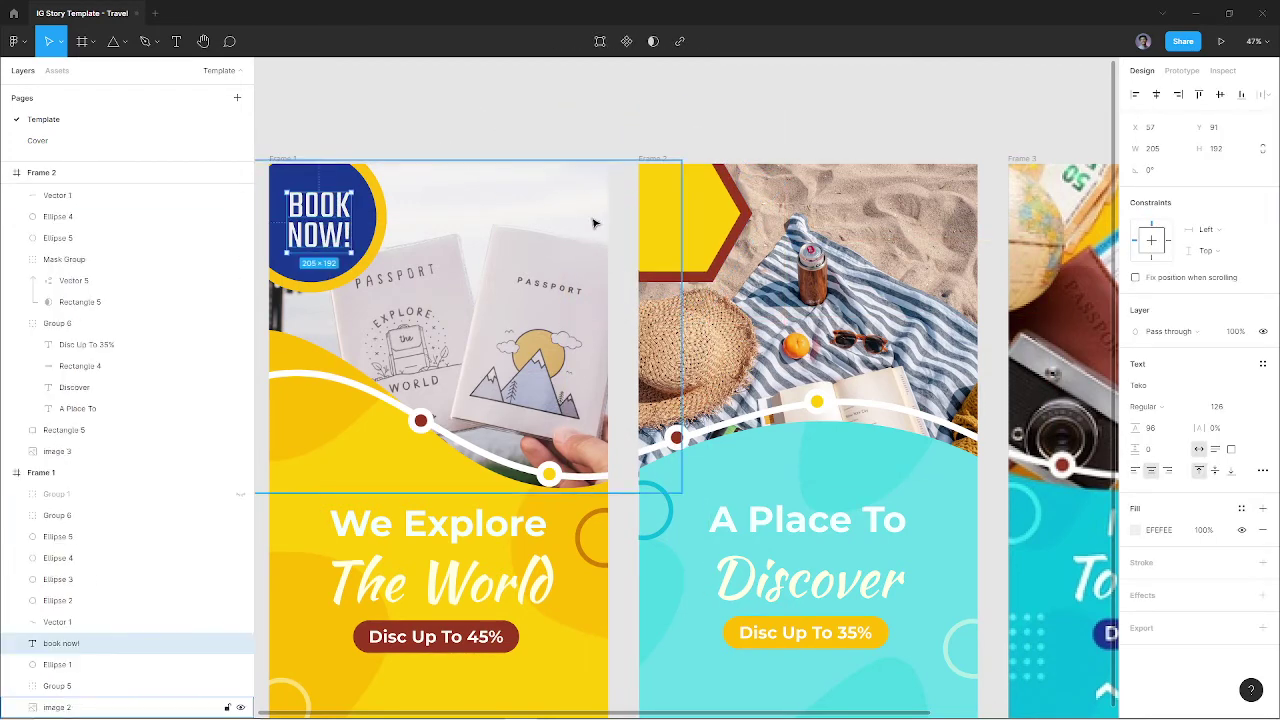
left_click(668, 158)
key("ctrl+v")
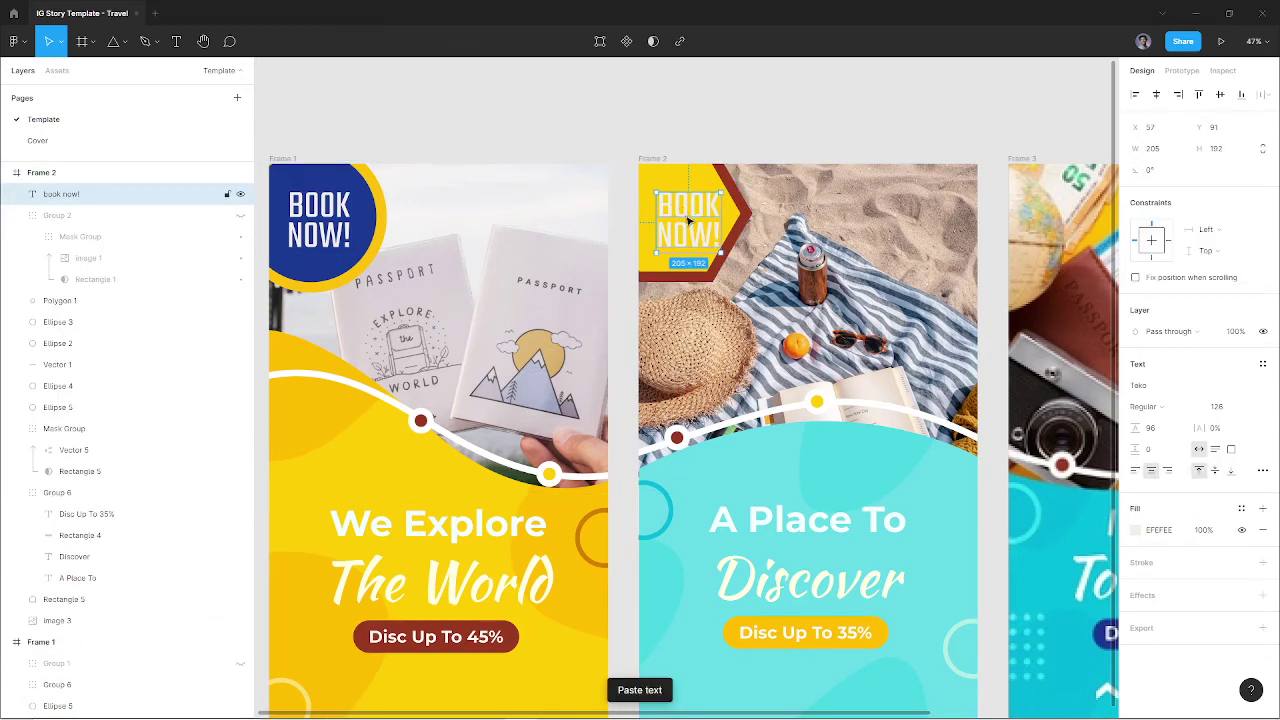
type("last ca")
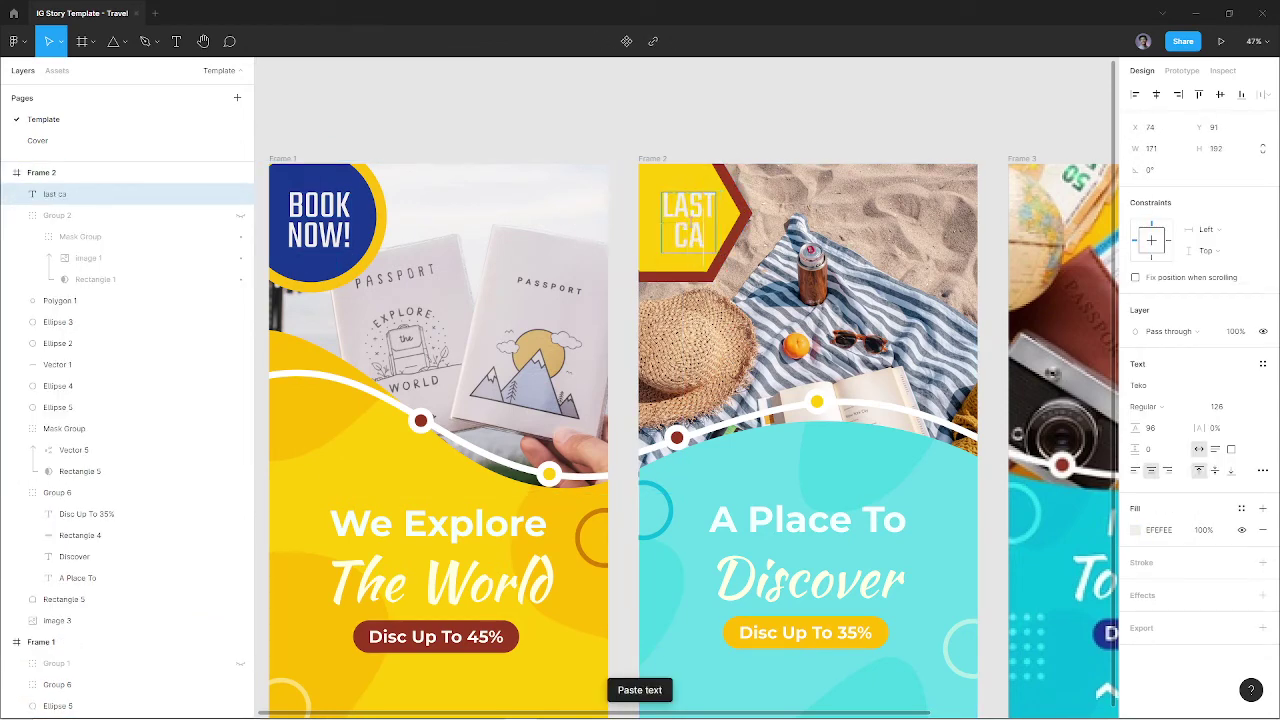
type("ll")
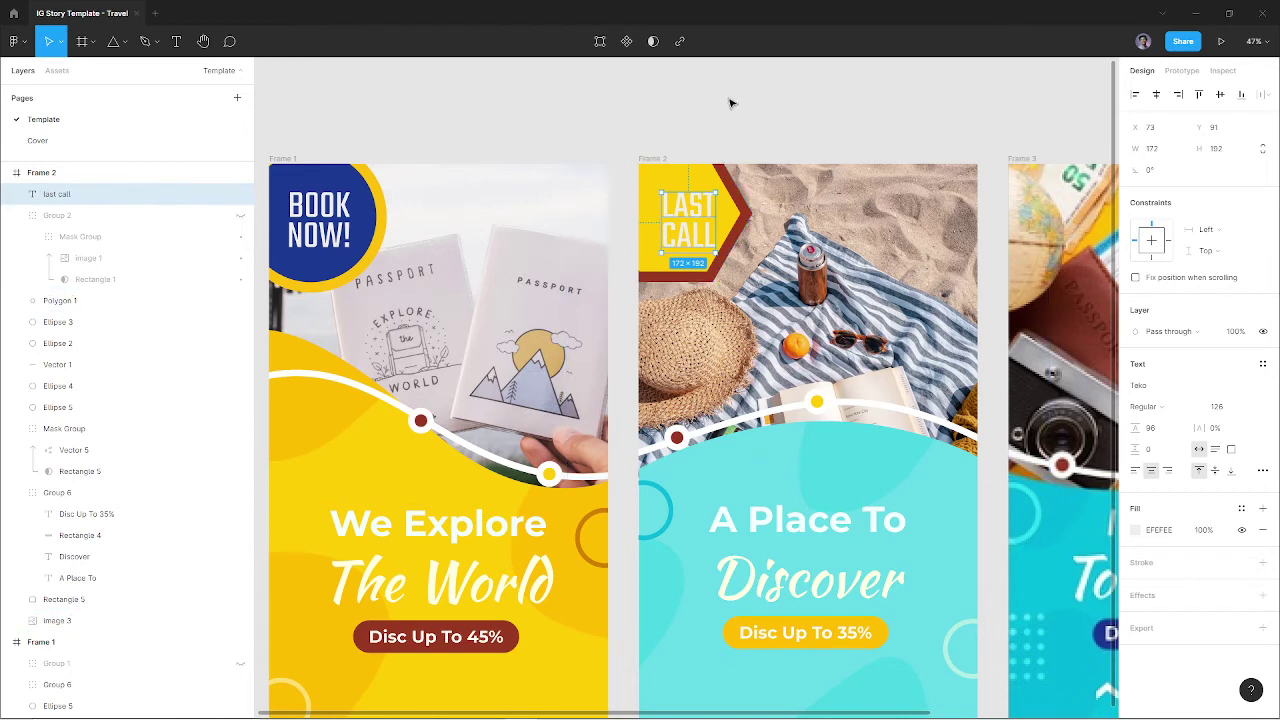
left_click(726, 108)
Nudge the LAST CALL text up and left to center it on the hexagon
left_click(744, 225)
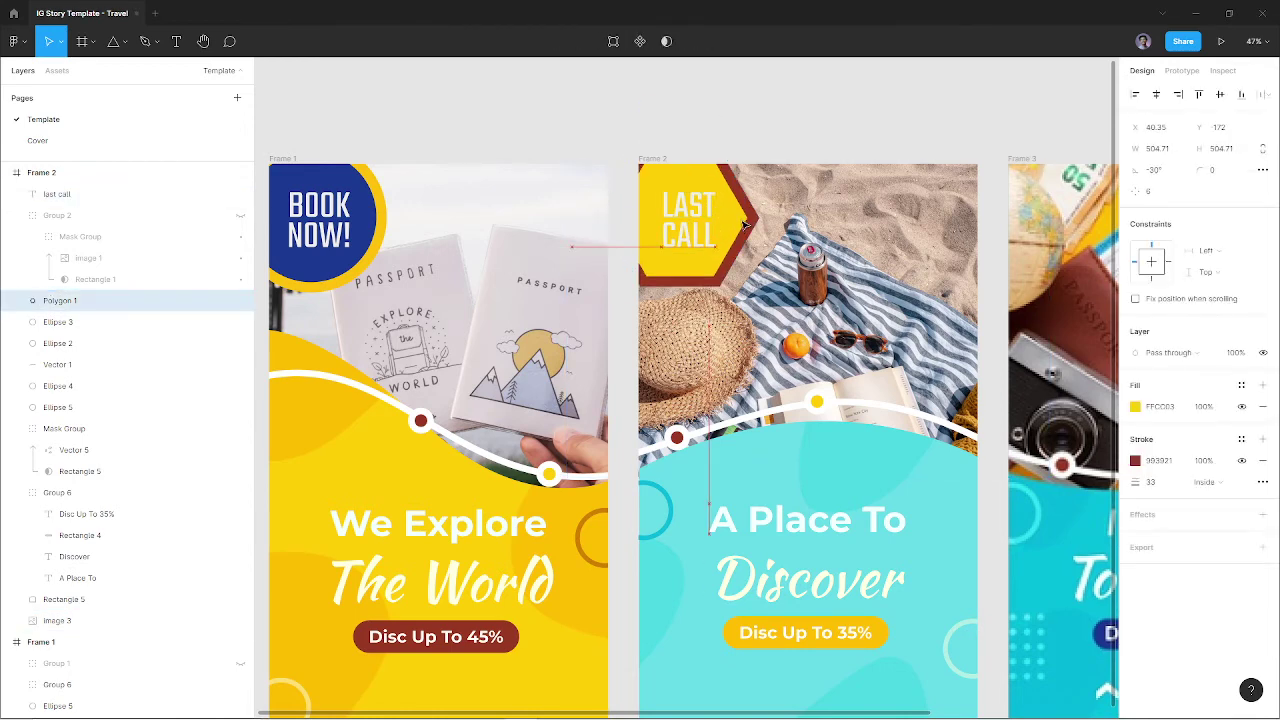
key("Escape")
left_click_drag(692, 221, 685, 218)
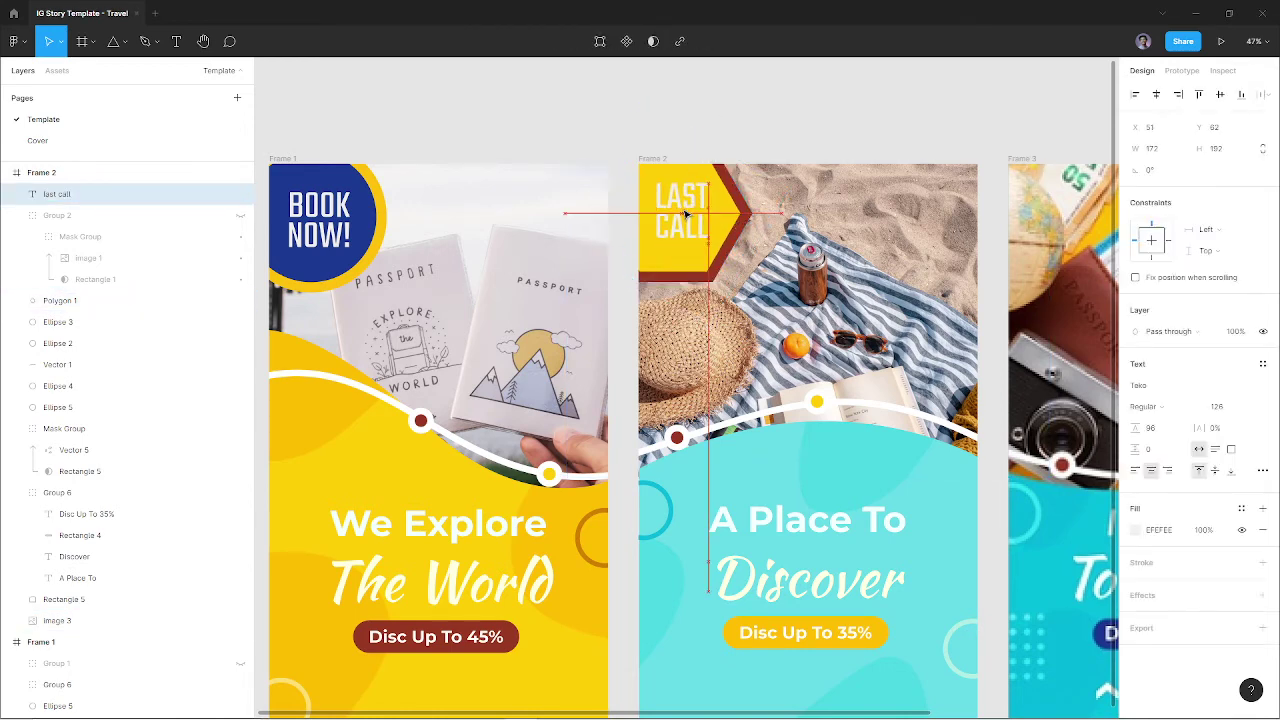
left_click(683, 103)
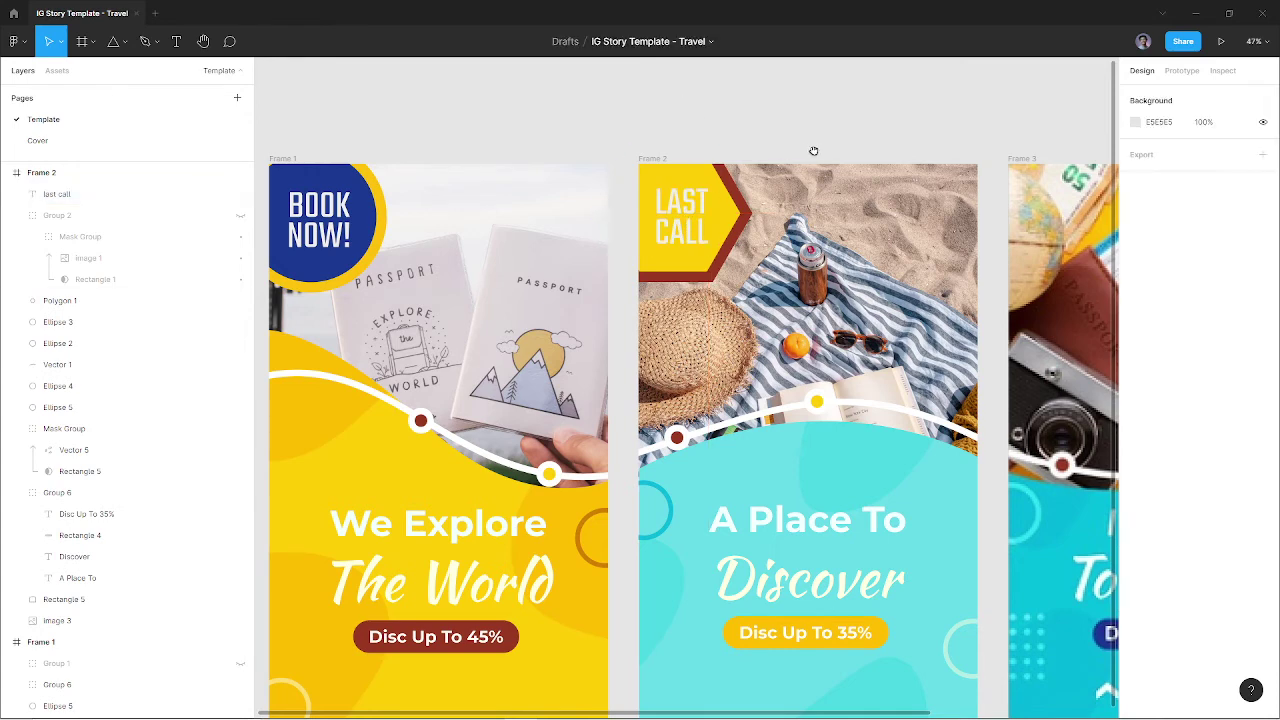
left_click_drag(813, 150, 744, 146)
Move Group 2 above the 'last call' layer in Frame 2's layer list
scroll(729, 134, "down", 3, "ctrl")
left_click(155, 216)
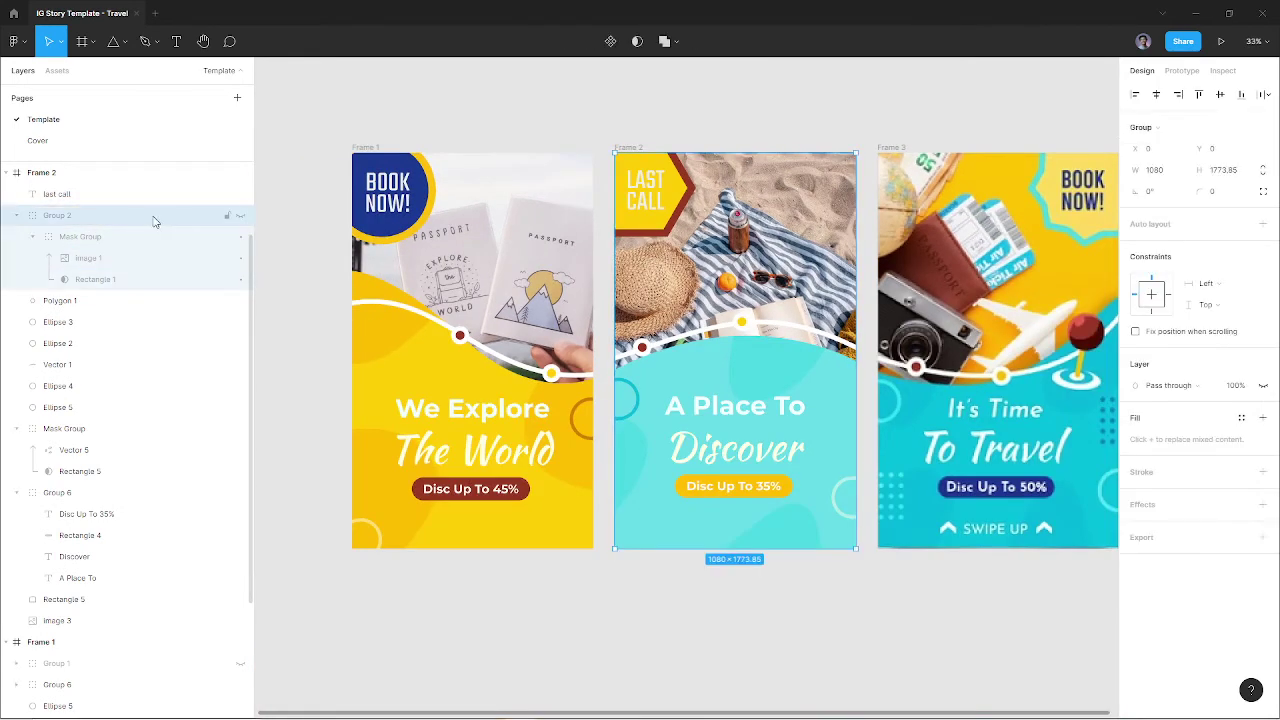
left_click_drag(155, 221, 143, 194)
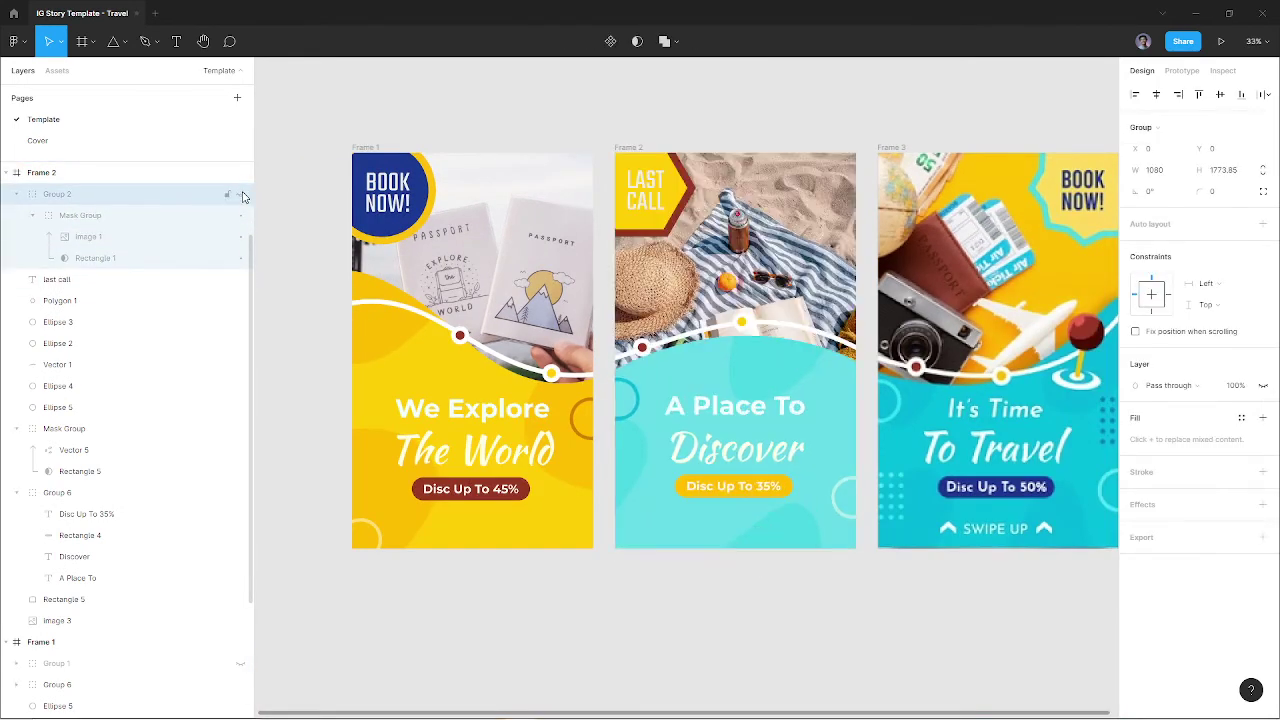
key("shift+1")
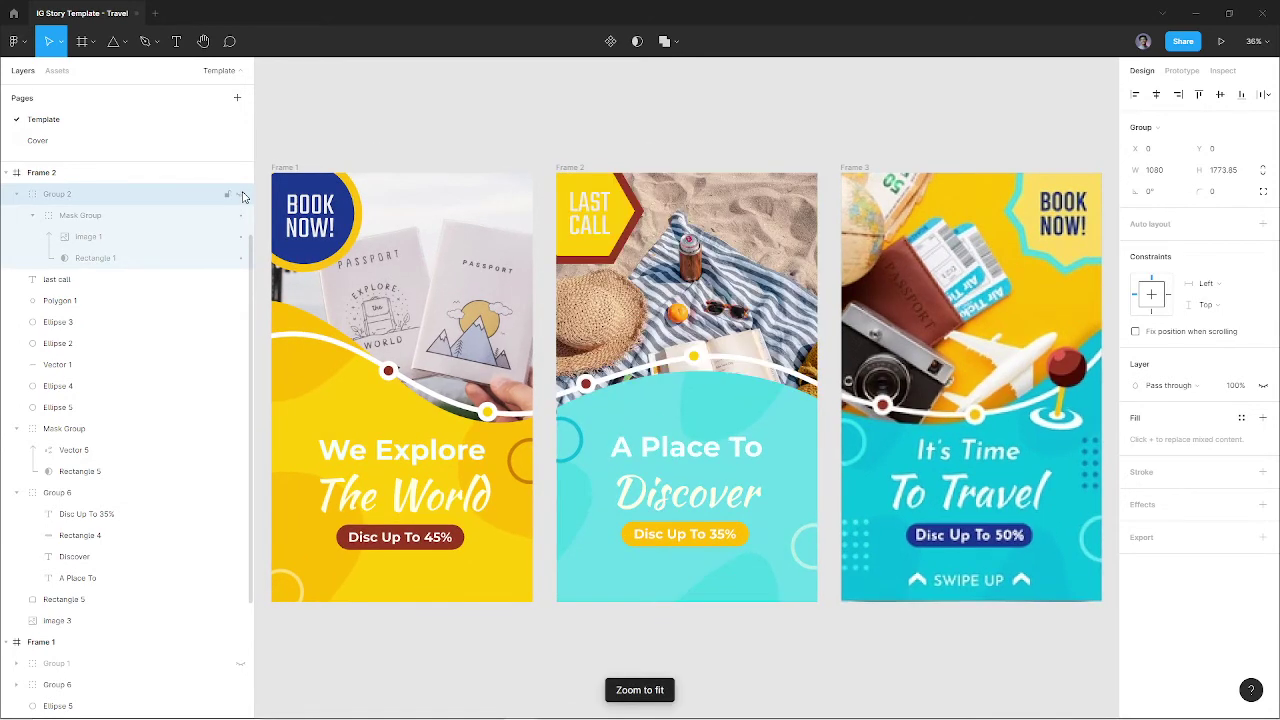
left_click(241, 195)
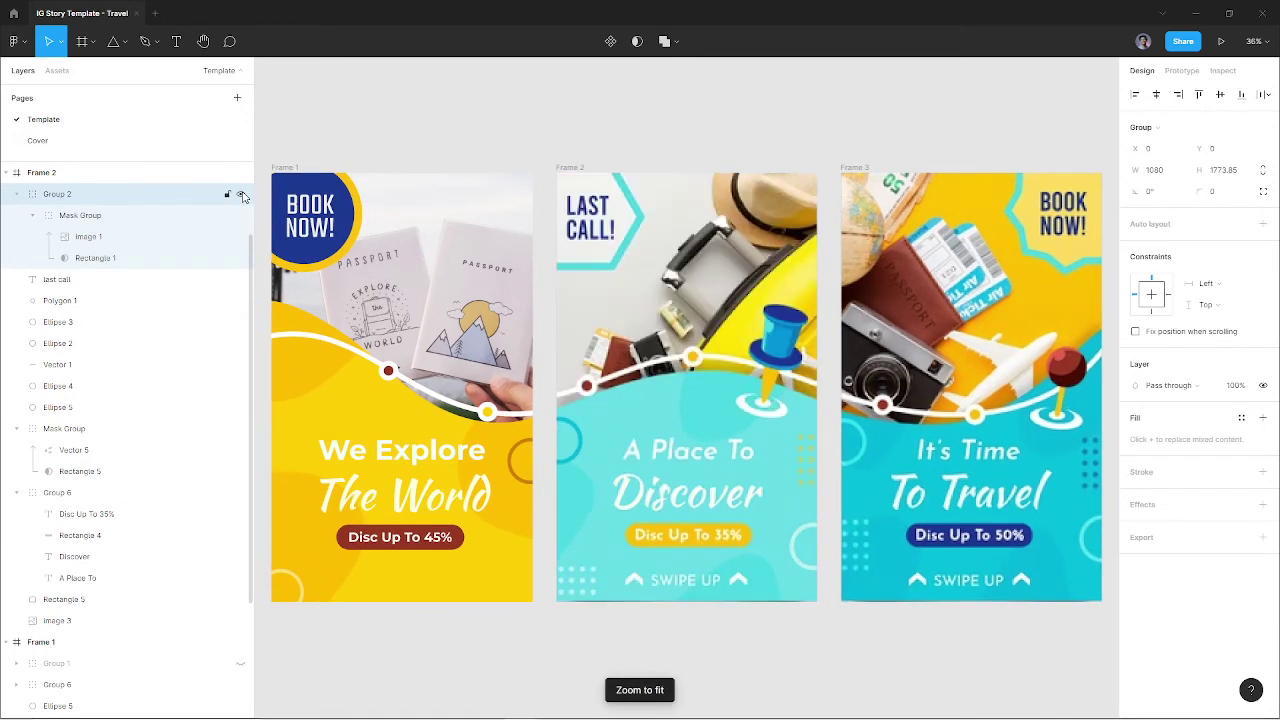
left_click(241, 195)
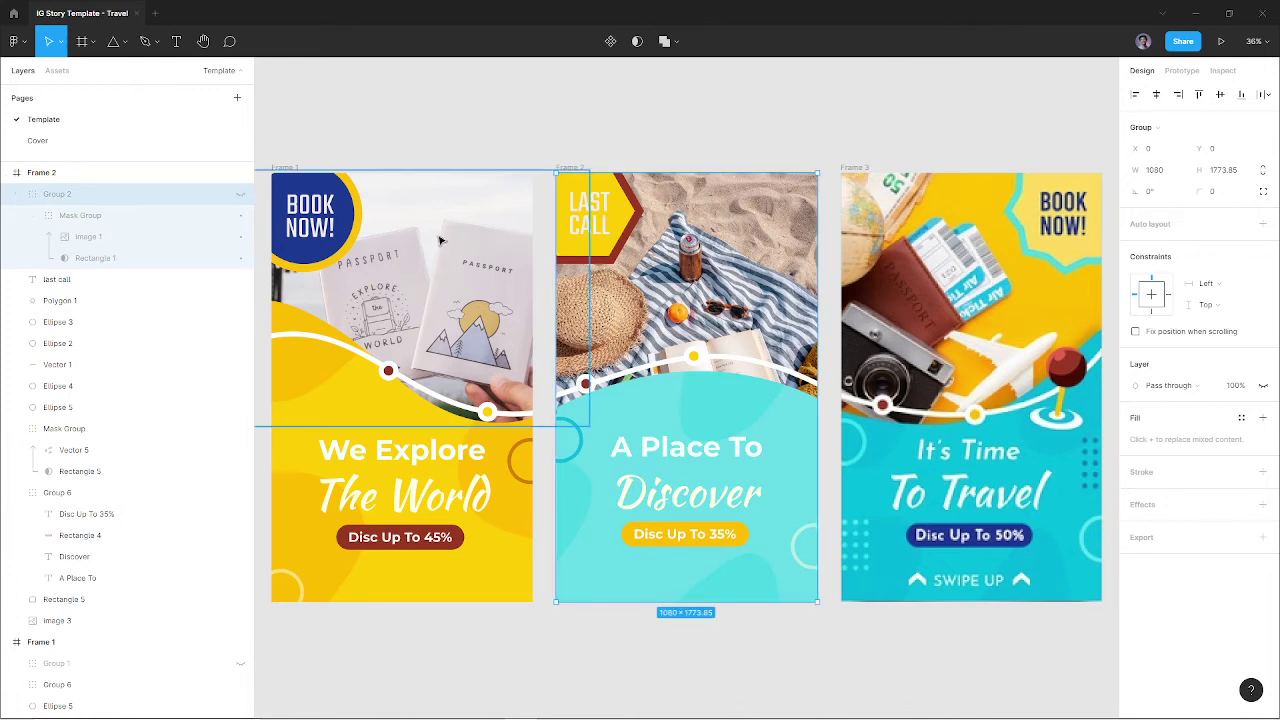
Copy Frame 2's yellow and red dots, white curved line and teal blob panel into Frame 3
scroll(992, 397, "right", 1)
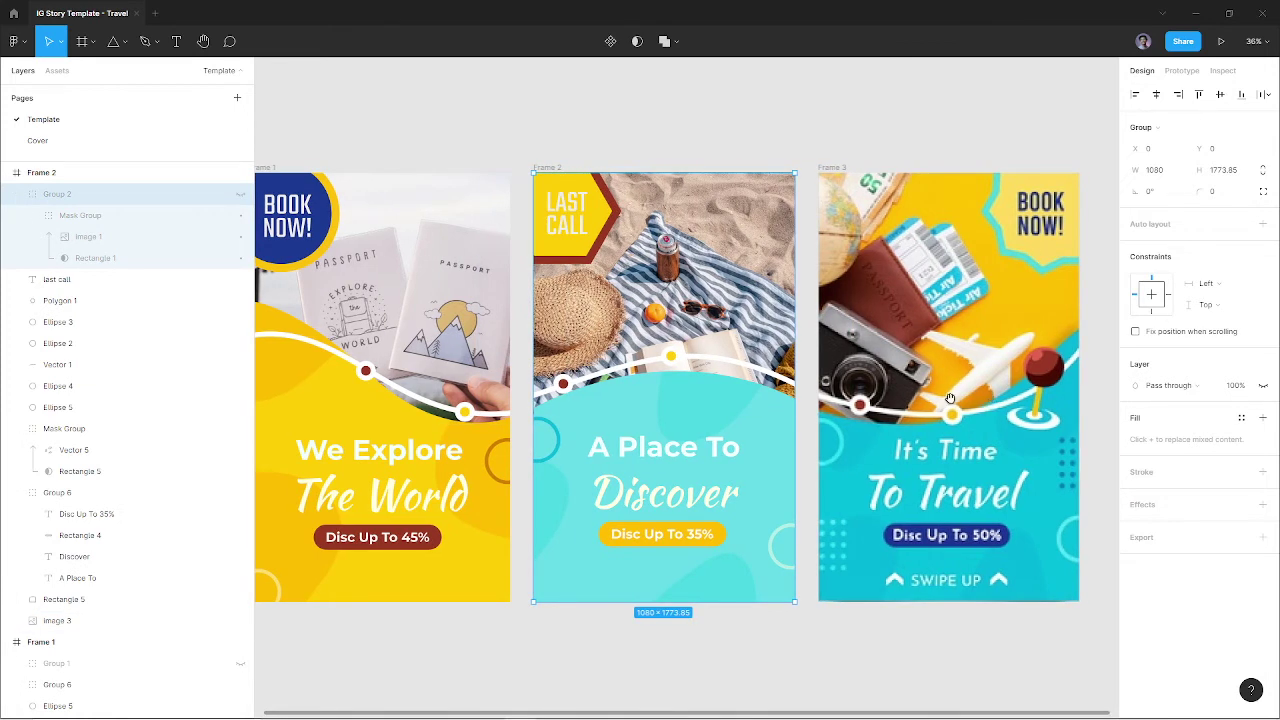
left_click(671, 355)
left_click(563, 383, "shift")
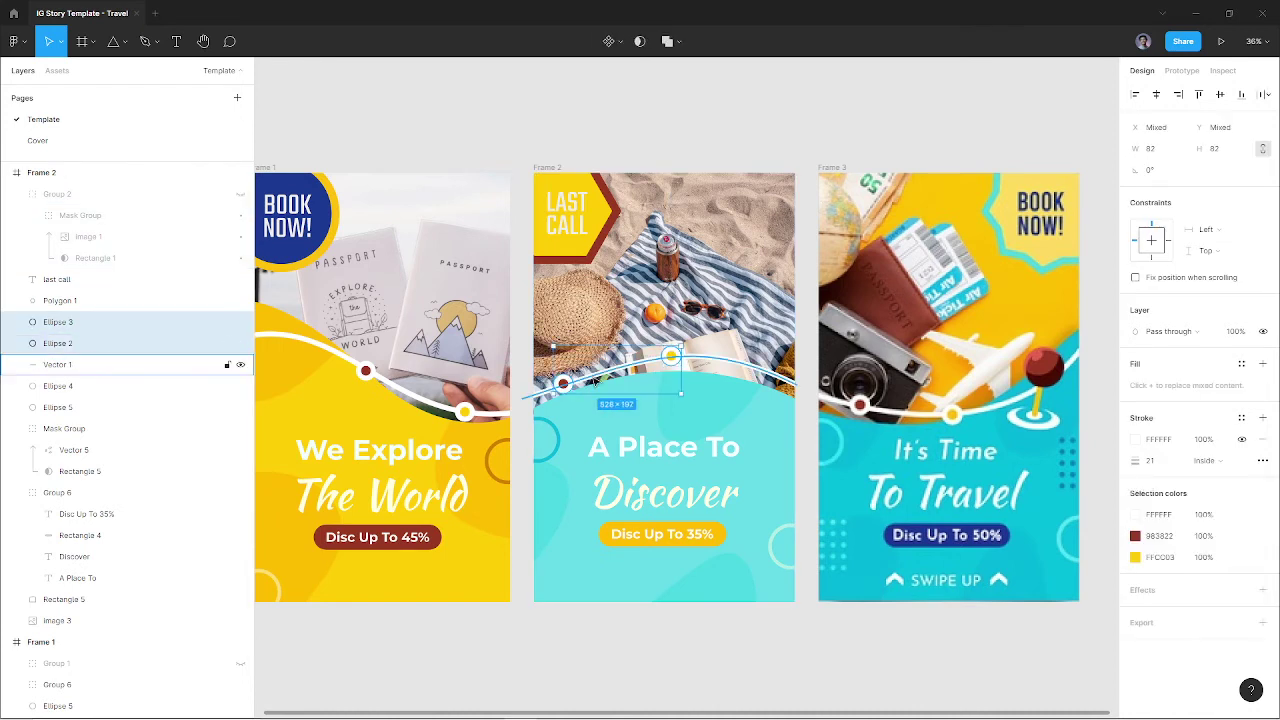
left_click(613, 378, "shift")
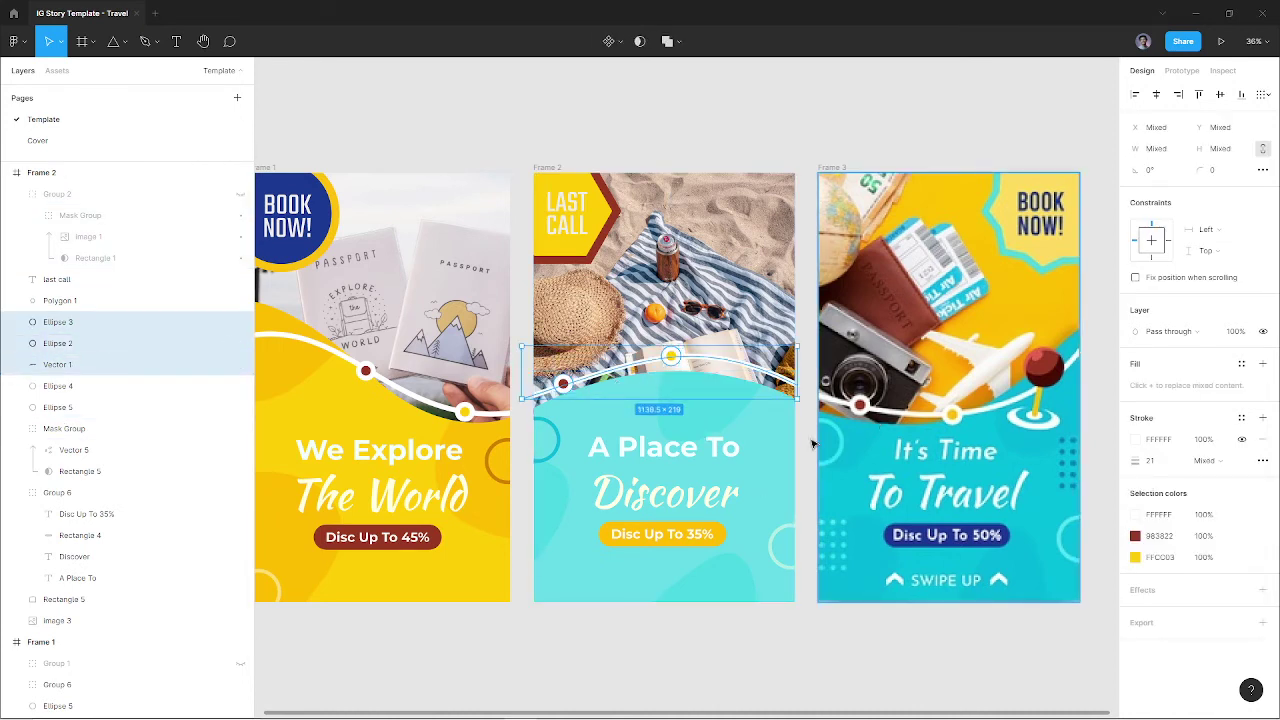
left_click(693, 503, "shift")
key("ctrl+c")
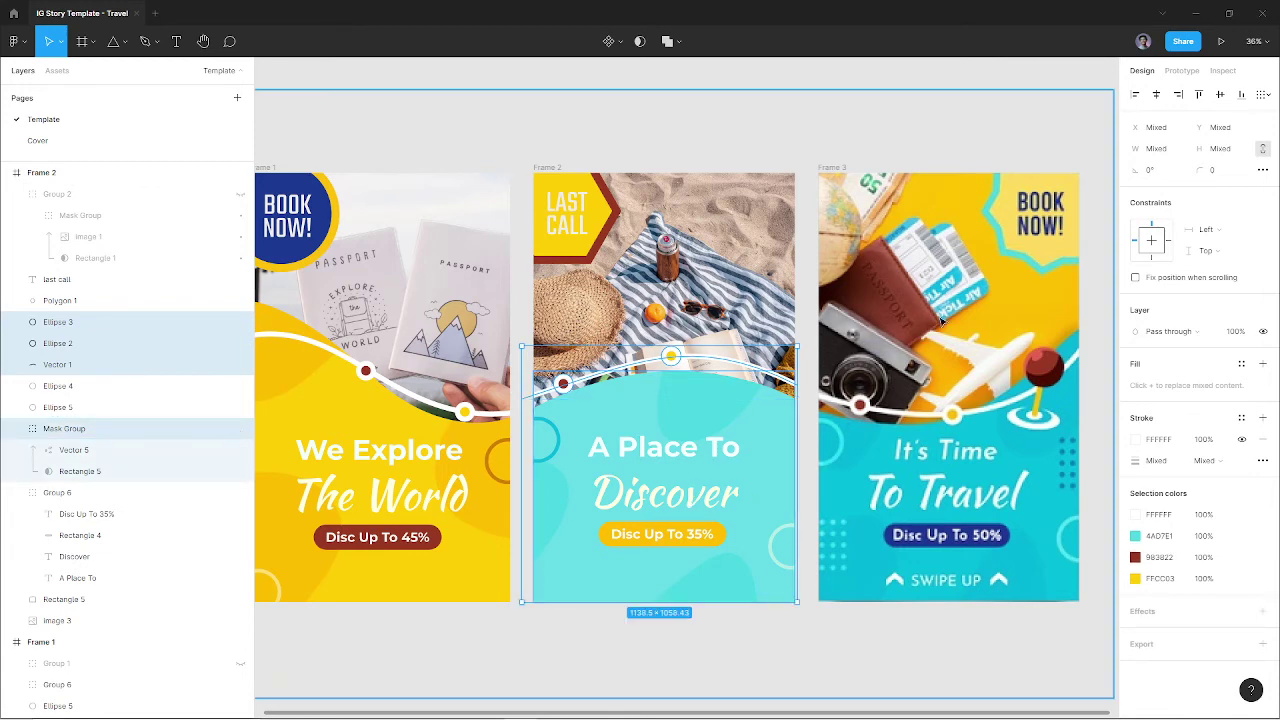
left_click(848, 168)
key("ctrl+v")
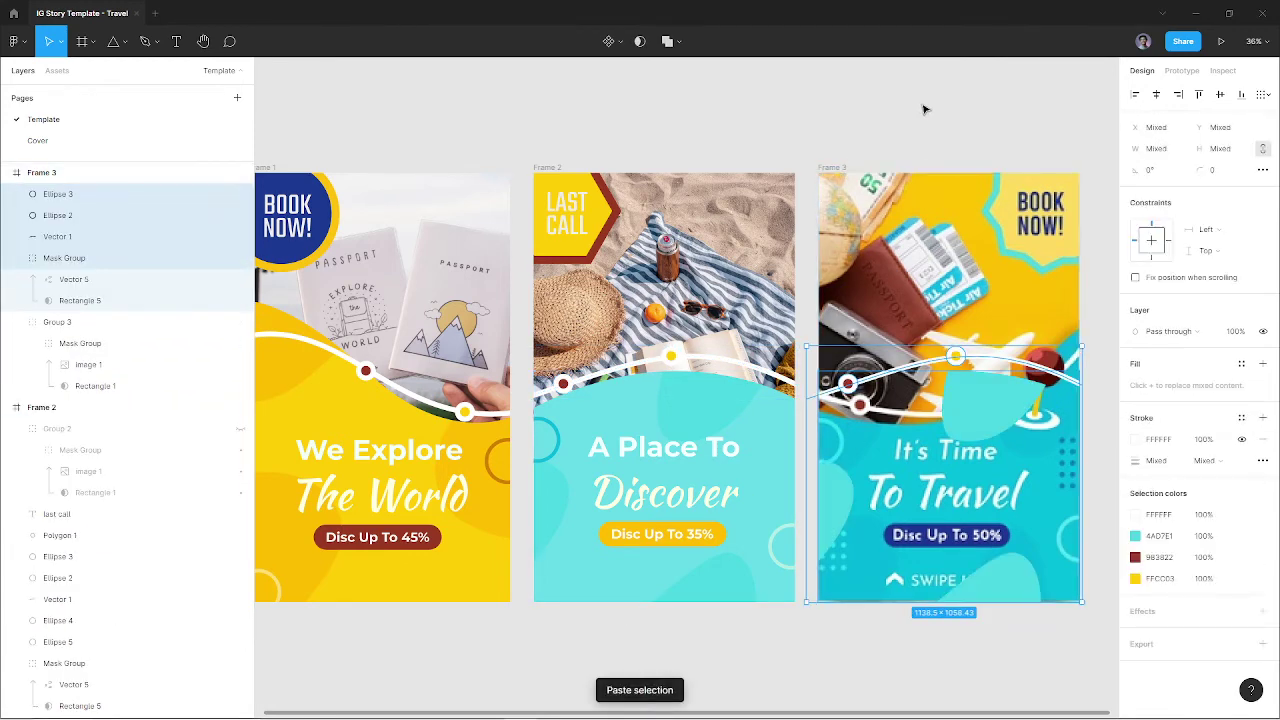
Check the pasted teal panel's options, then copy Group 6 with the headline and pill
left_click(924, 109)
left_click(988, 423)
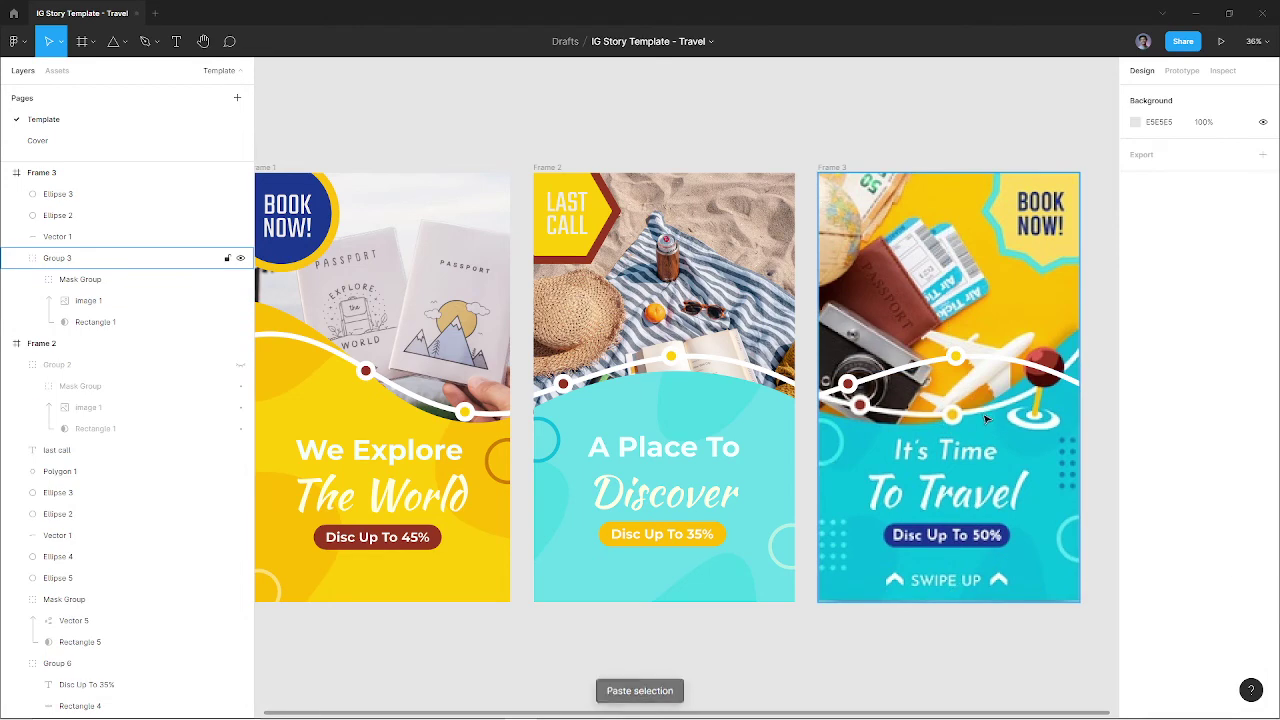
right_click(649, 502)
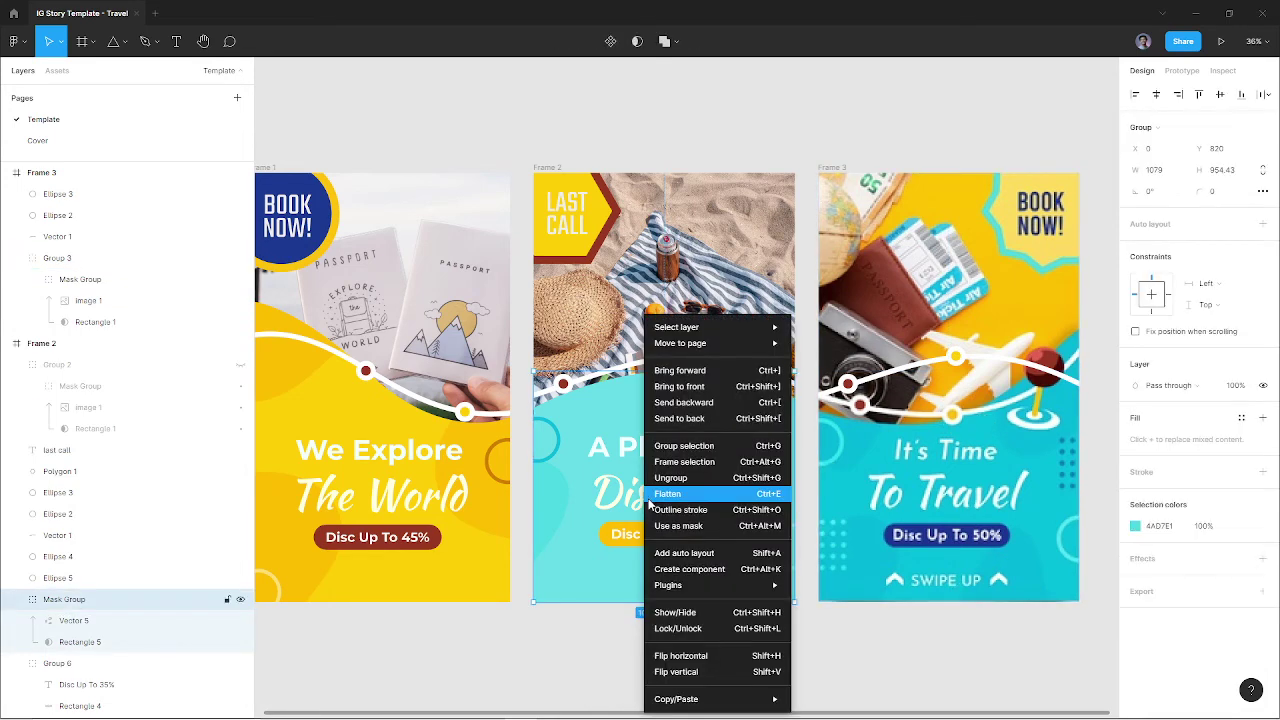
key("Escape")
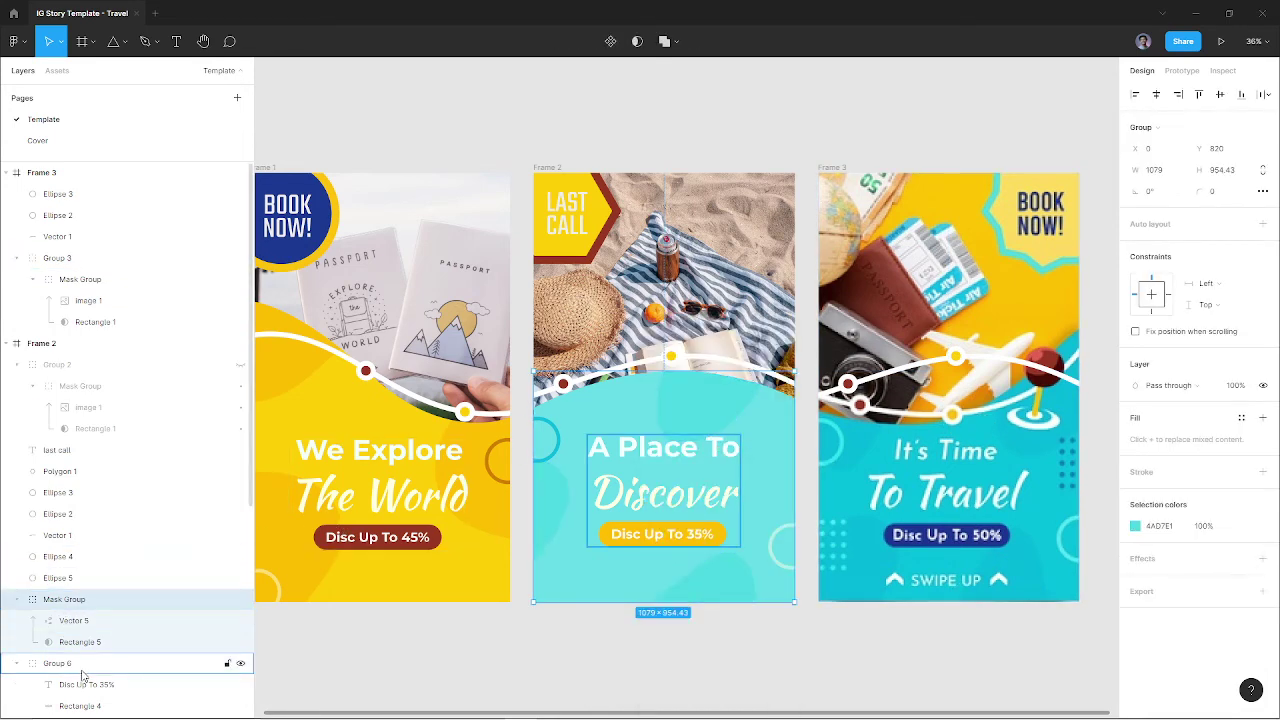
left_click(83, 663)
key("ctrl+c")
Paste the headline and discount pill group into Frame 3
left_click(900, 510)
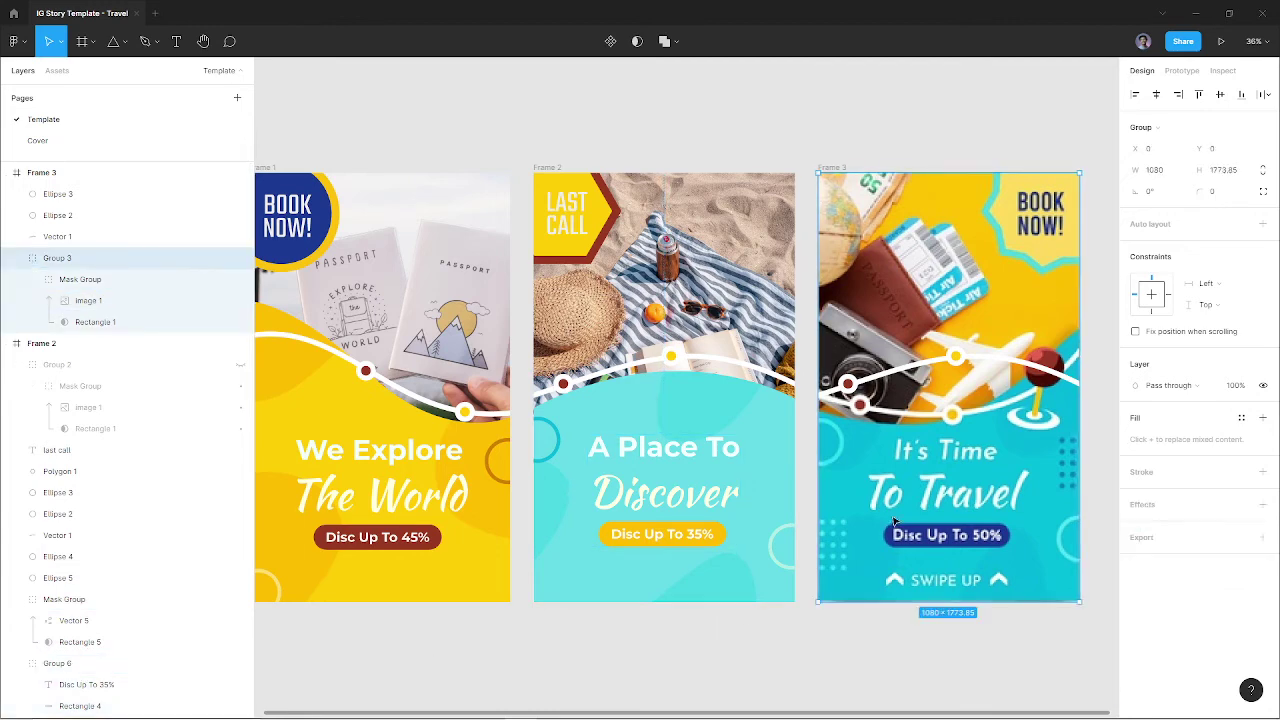
key("ctrl+v")
key("ctrl+z")
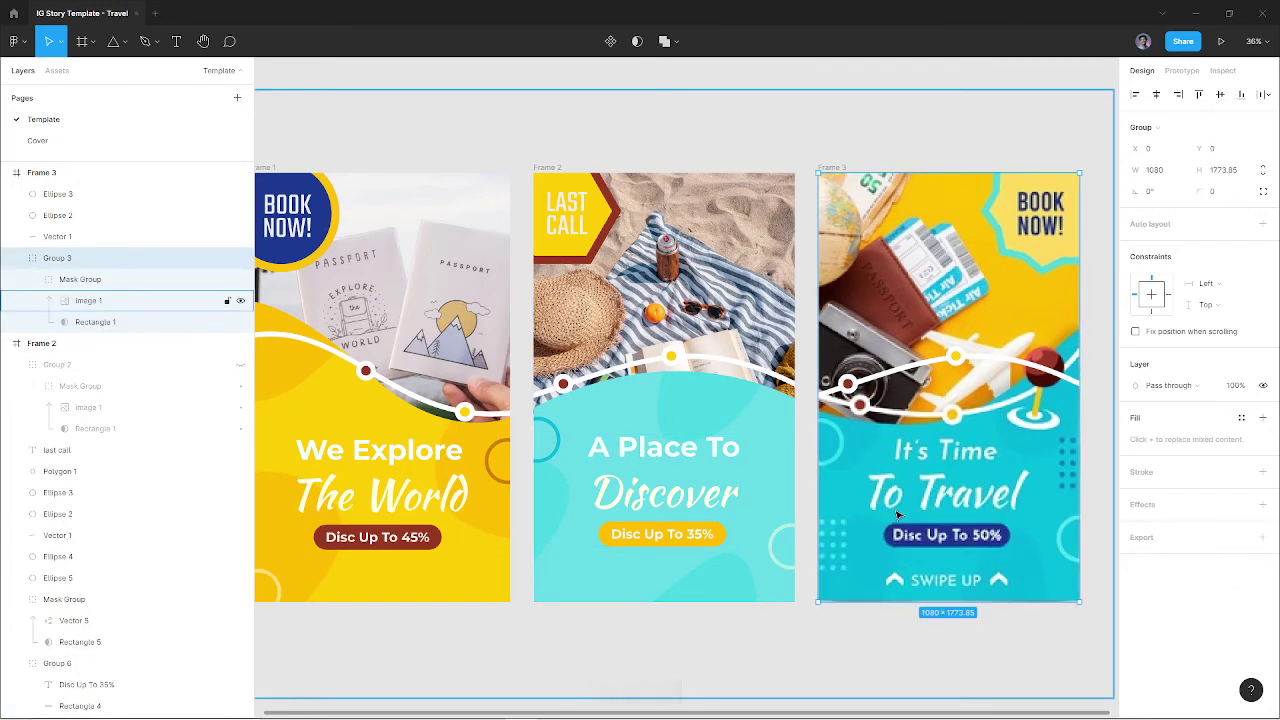
key("ctrl+shift+z")
Change the pasted headline lines to 'It's Time' and 'To Travel'
double_click(928, 442)
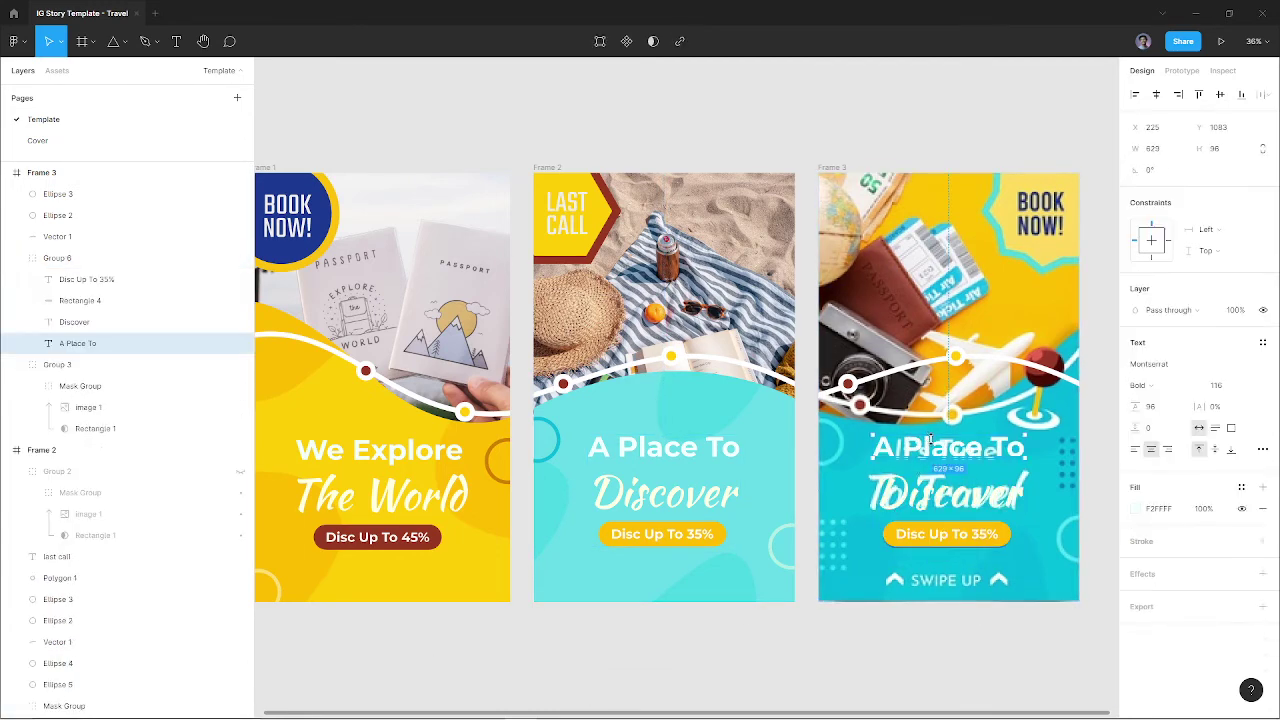
key("BackSpace")
type("It'")
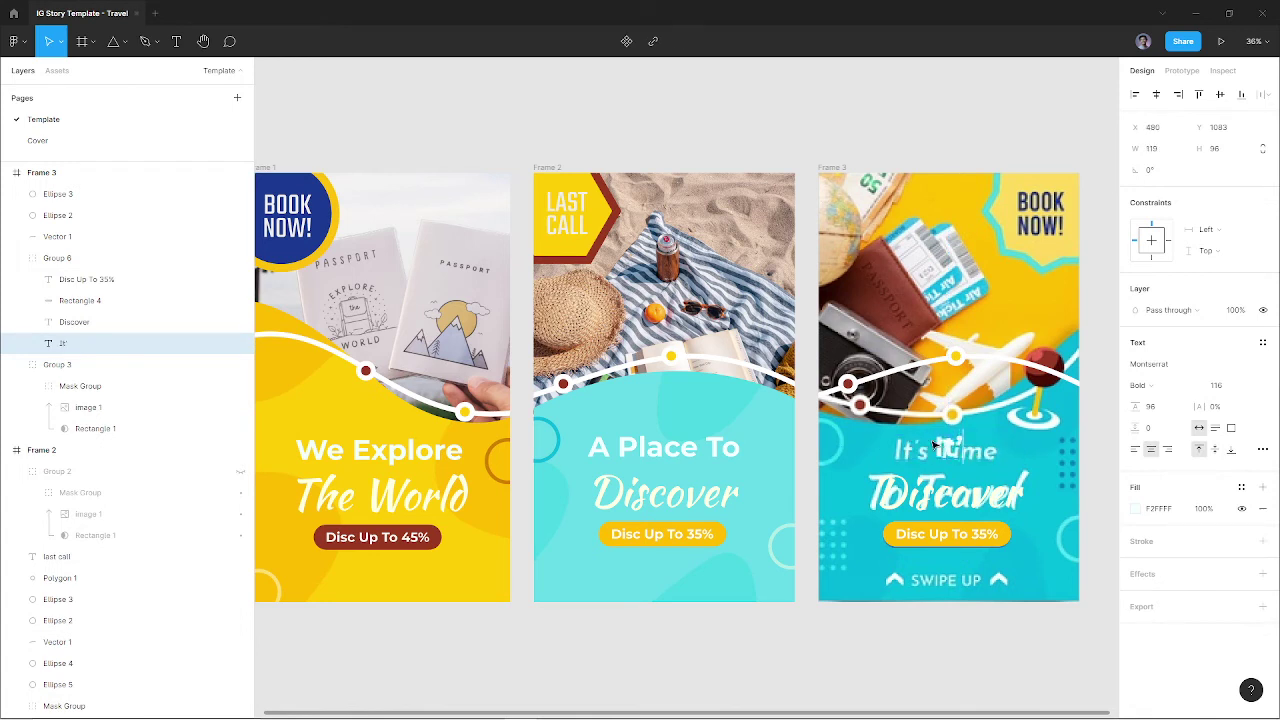
type("s")
type(" Time")
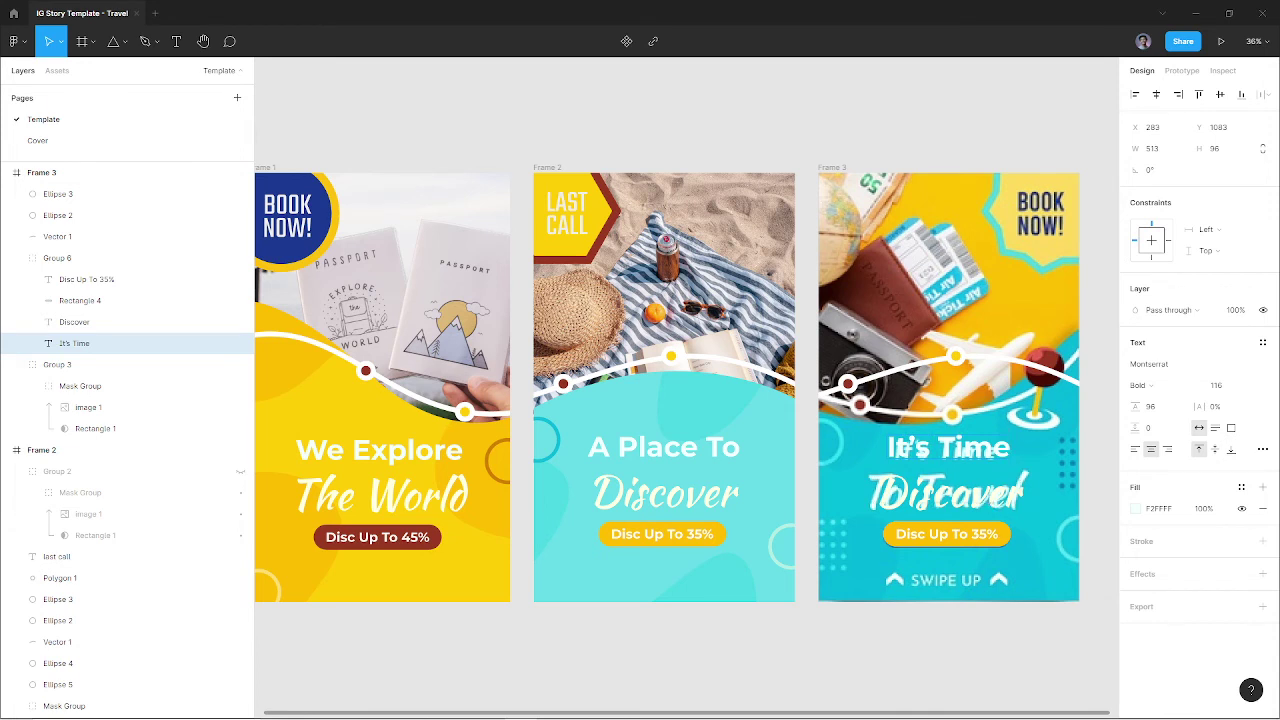
left_click(74, 322)
type("To Travel")
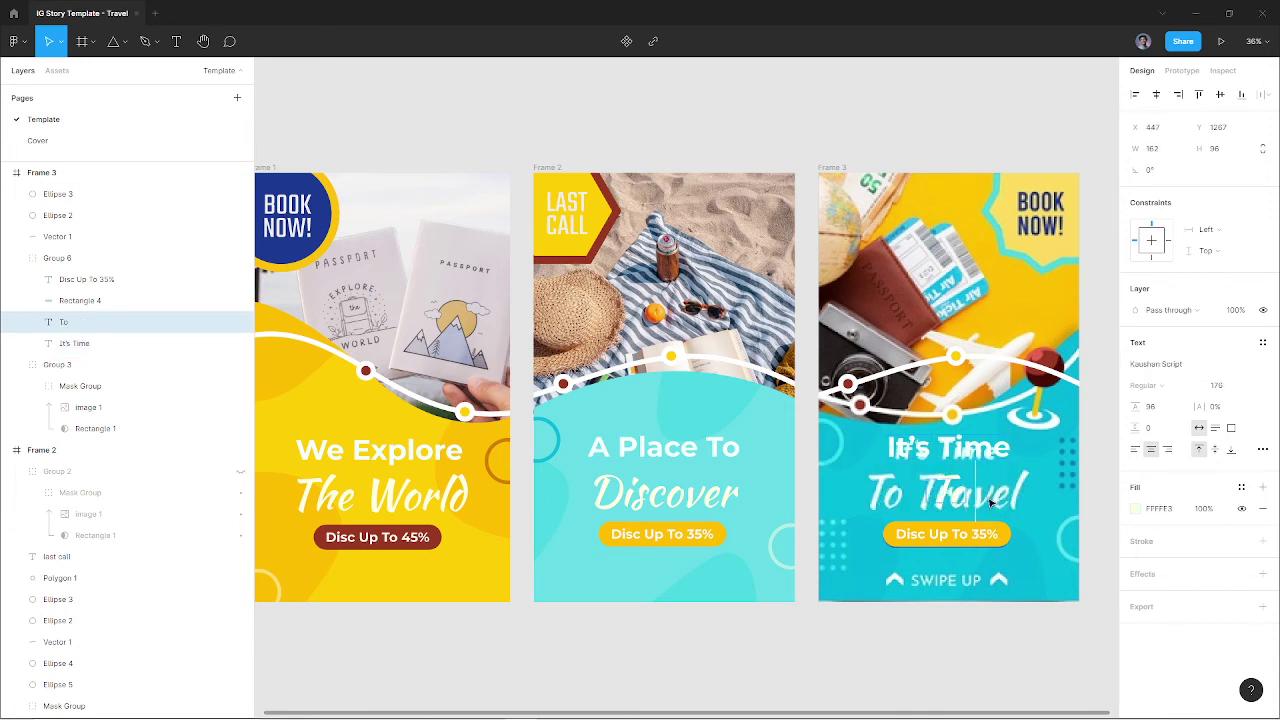
key("Escape")
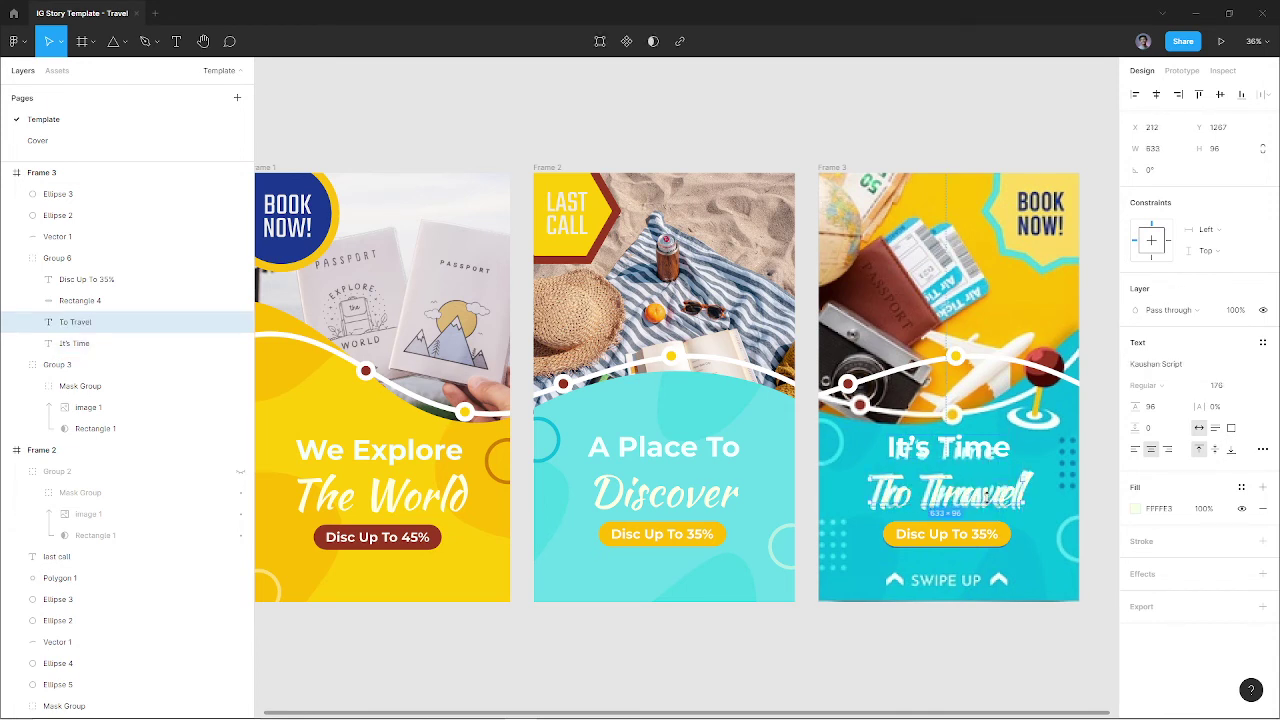
key("Escape")
Turn the 'Disc Up To 35%' pill navy (183991), sampled from the BOOK NOW! badge
left_click(992, 545)
left_click(992, 547)
key("Escape")
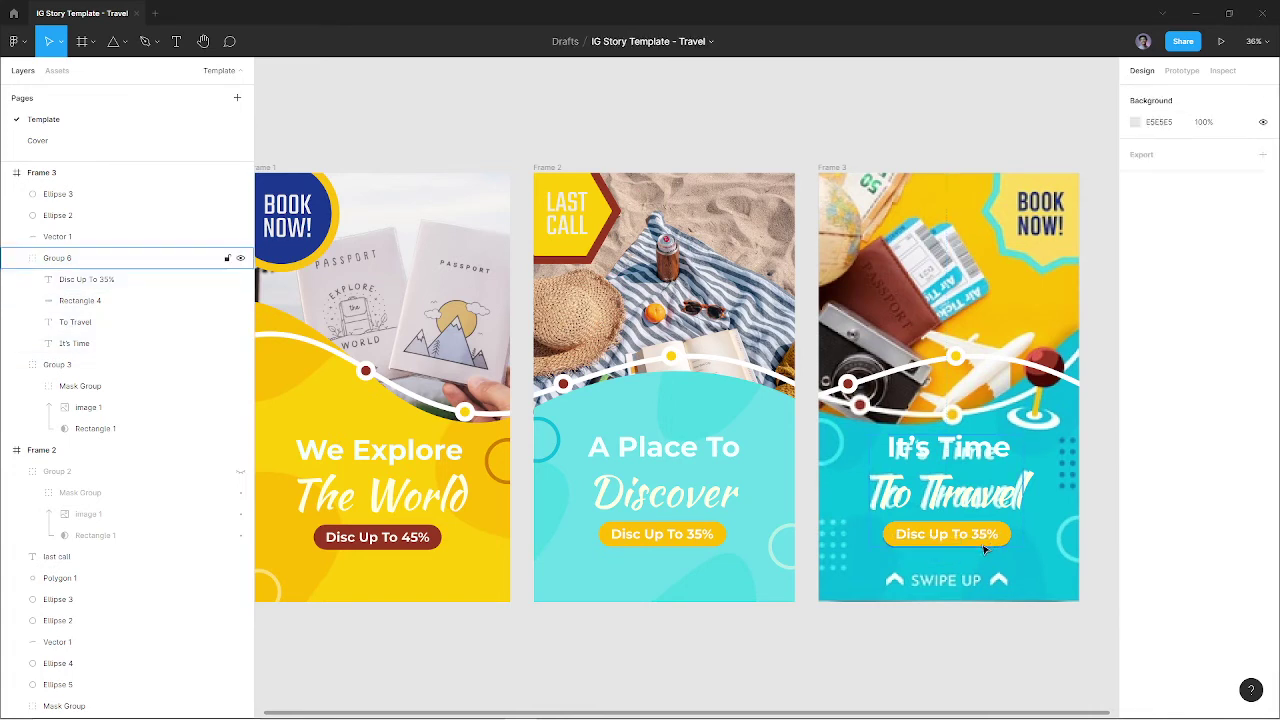
left_click(985, 549)
left_click(1135, 568)
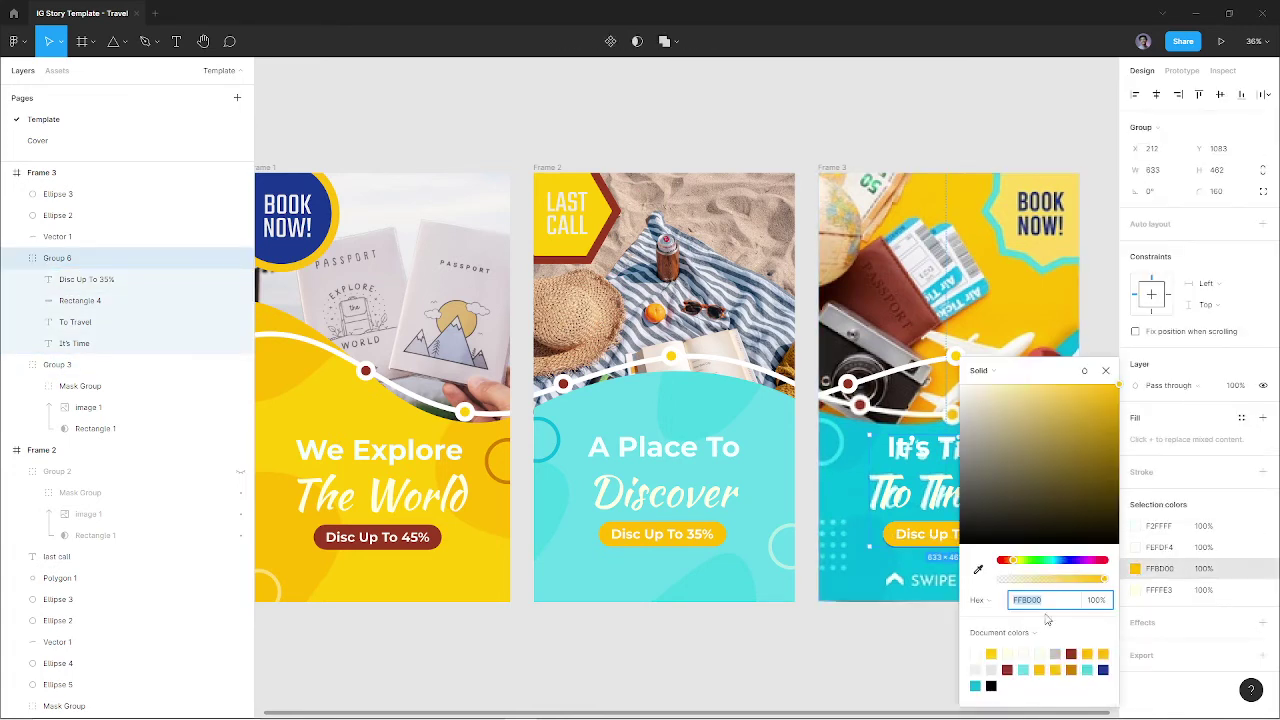
left_click(978, 572)
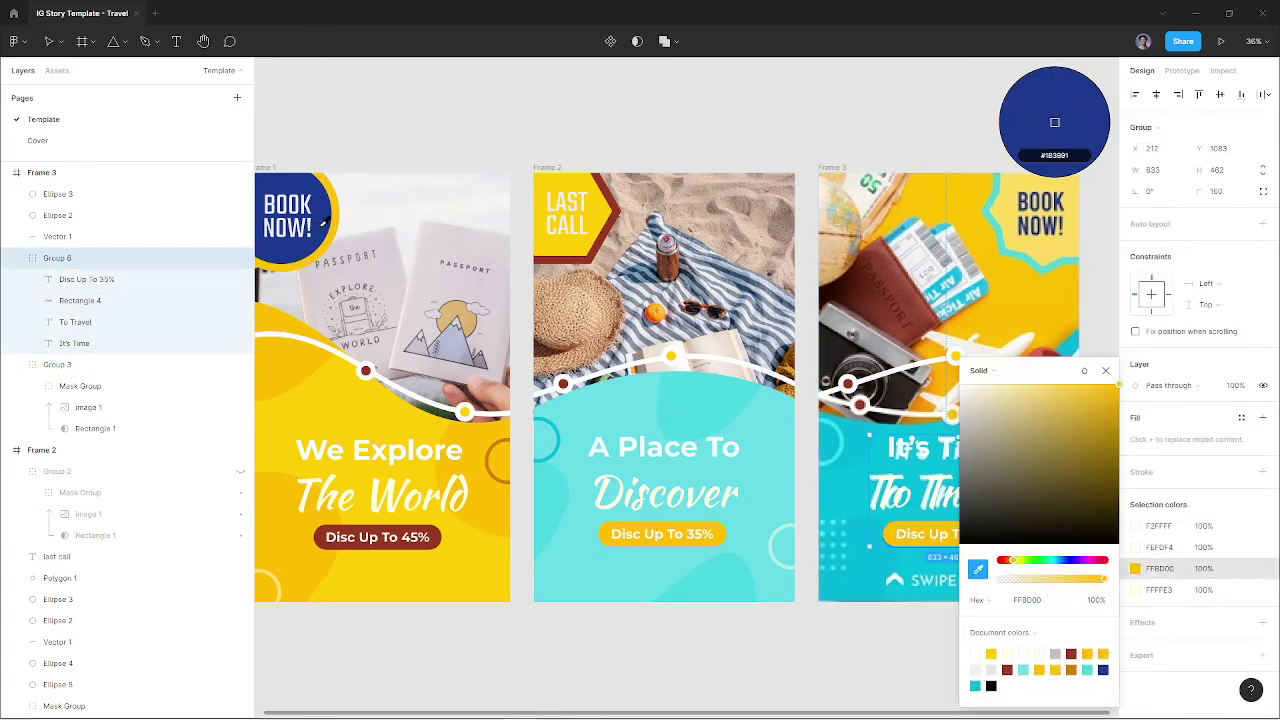
left_click(1045, 214)
left_click(872, 141)
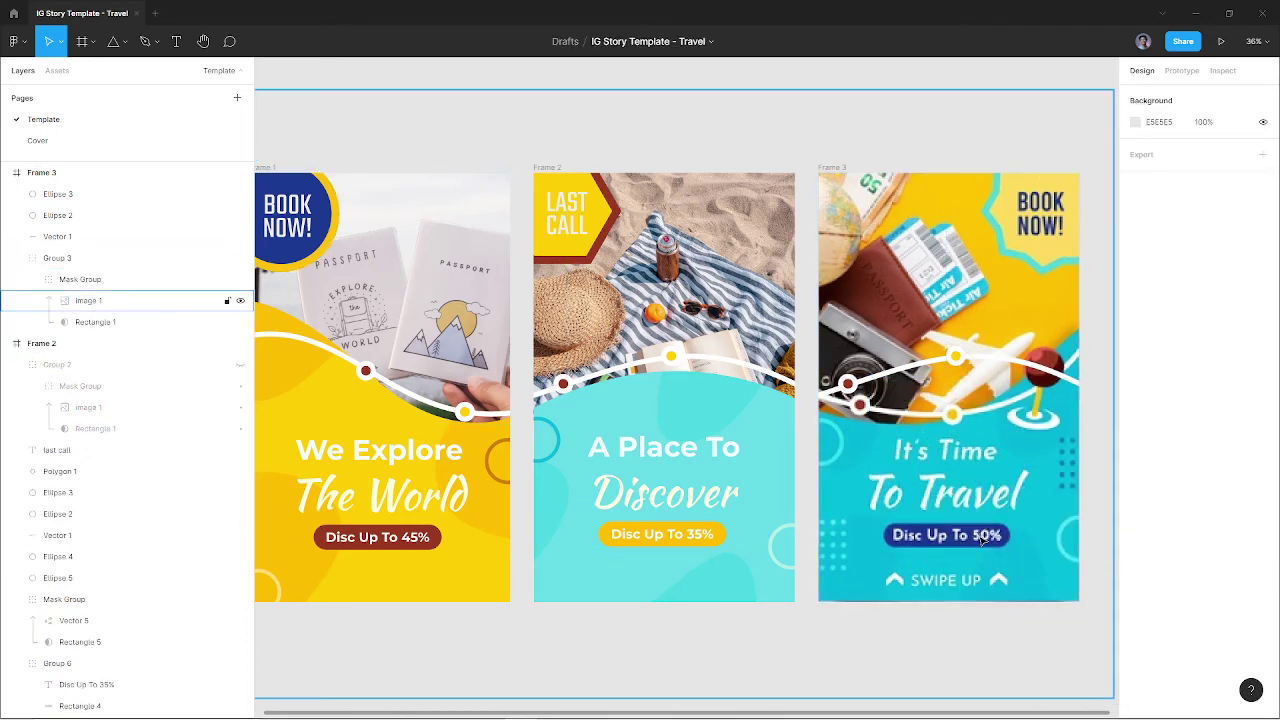
left_click(983, 540)
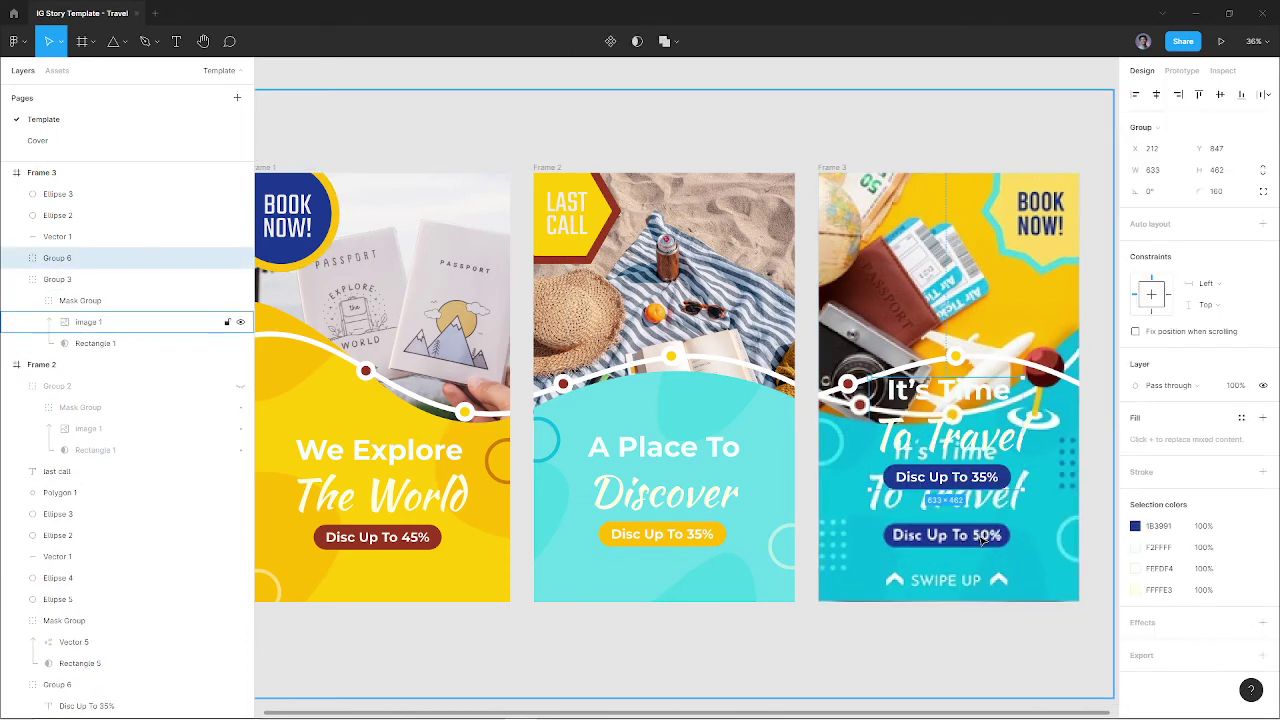
double_click(983, 538)
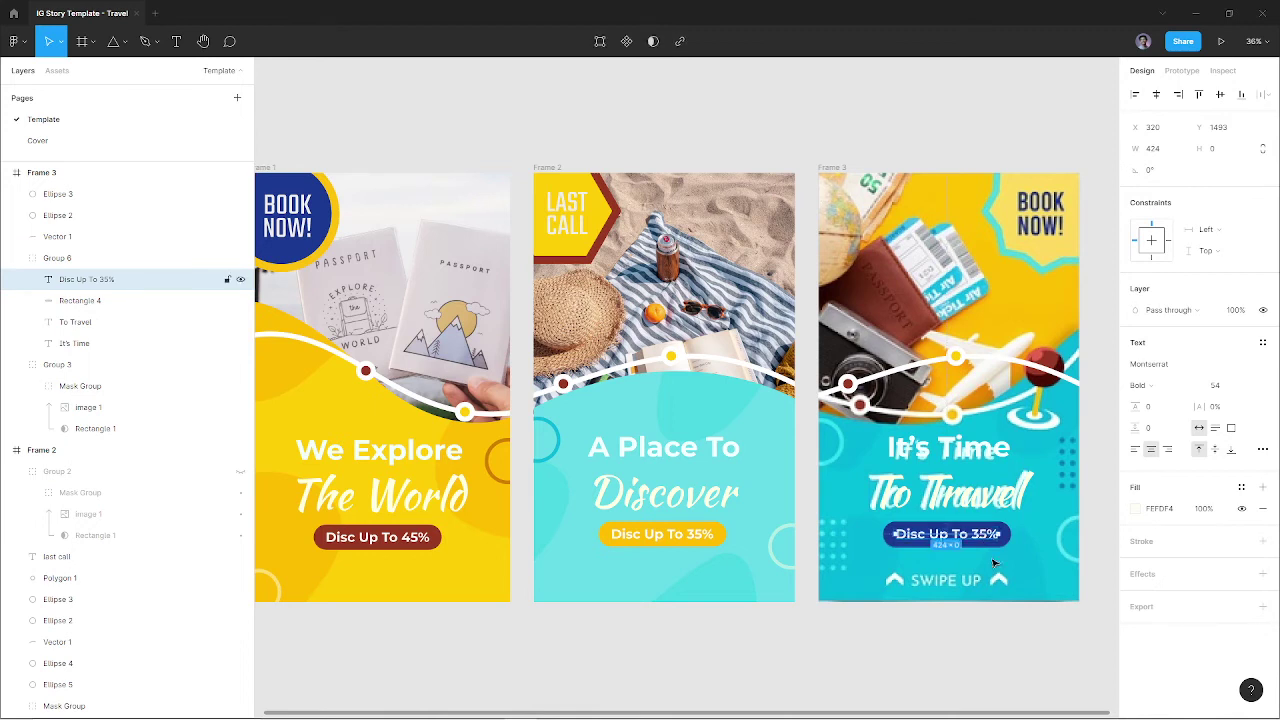
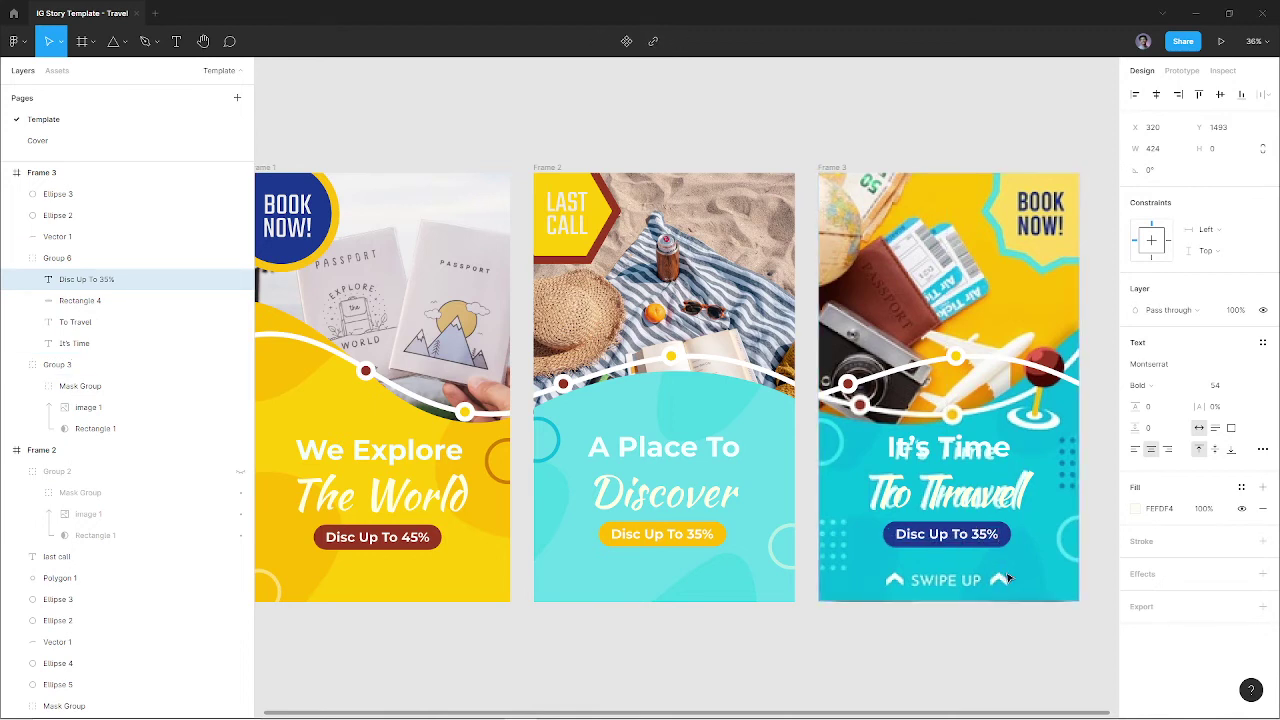
Edit Frame 3's discount label from 'Disc Up To 35%' to 'Disc Up To 50%'
key("BackSpace")
type("0")
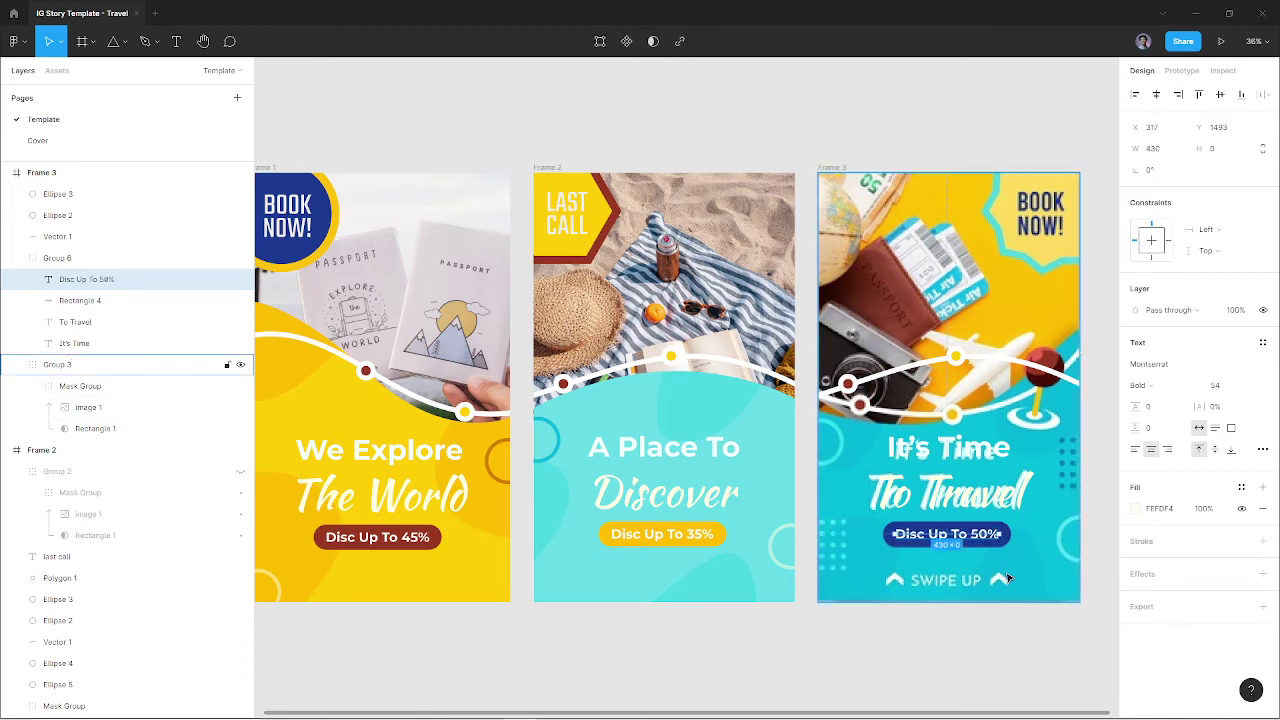
left_click(951, 637)
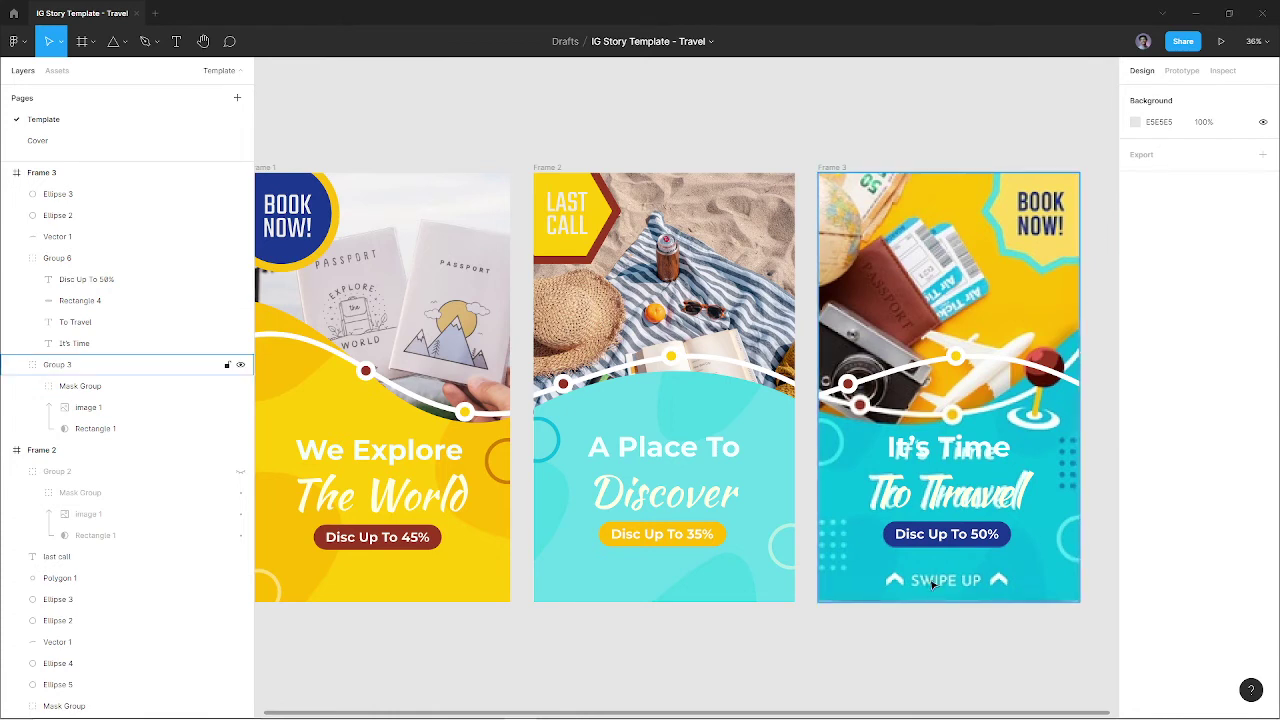
Draw a rectangle aligned left and bottom in Frame 3, filled with the frame's cyan, spanning its lower part
key("r")
left_click_drag(865, 503, 875, 540)
left_click(1135, 95)
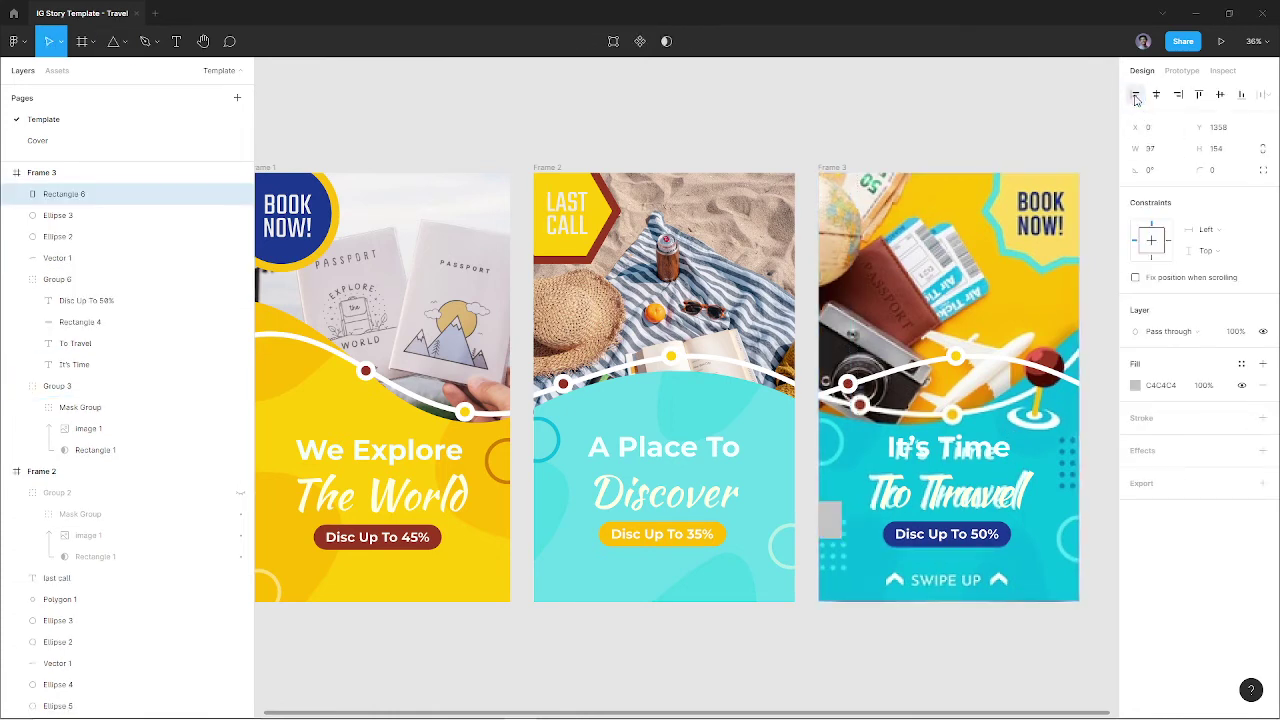
left_click(1241, 94)
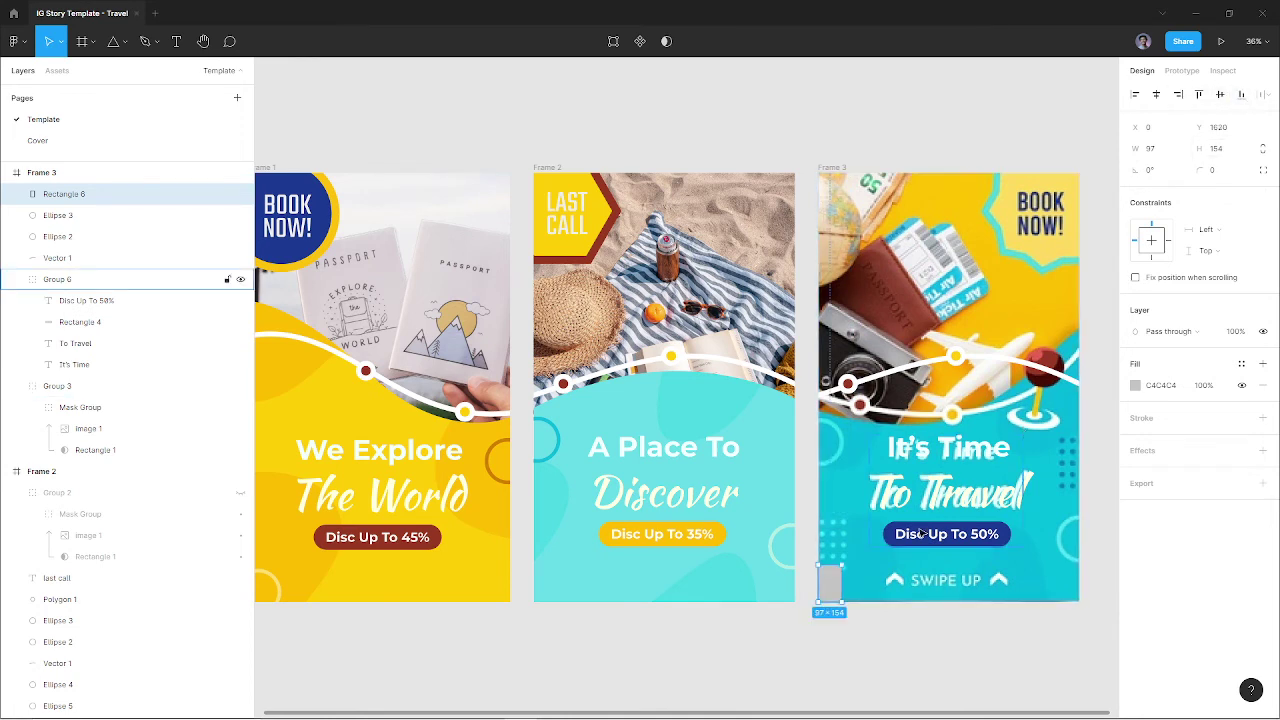
key("i")
left_click(1062, 185)
mouse_move(843, 566)
left_mouse_down()
mouse_move(1025, 413)
mouse_move(1080, 413)
left_mouse_up()
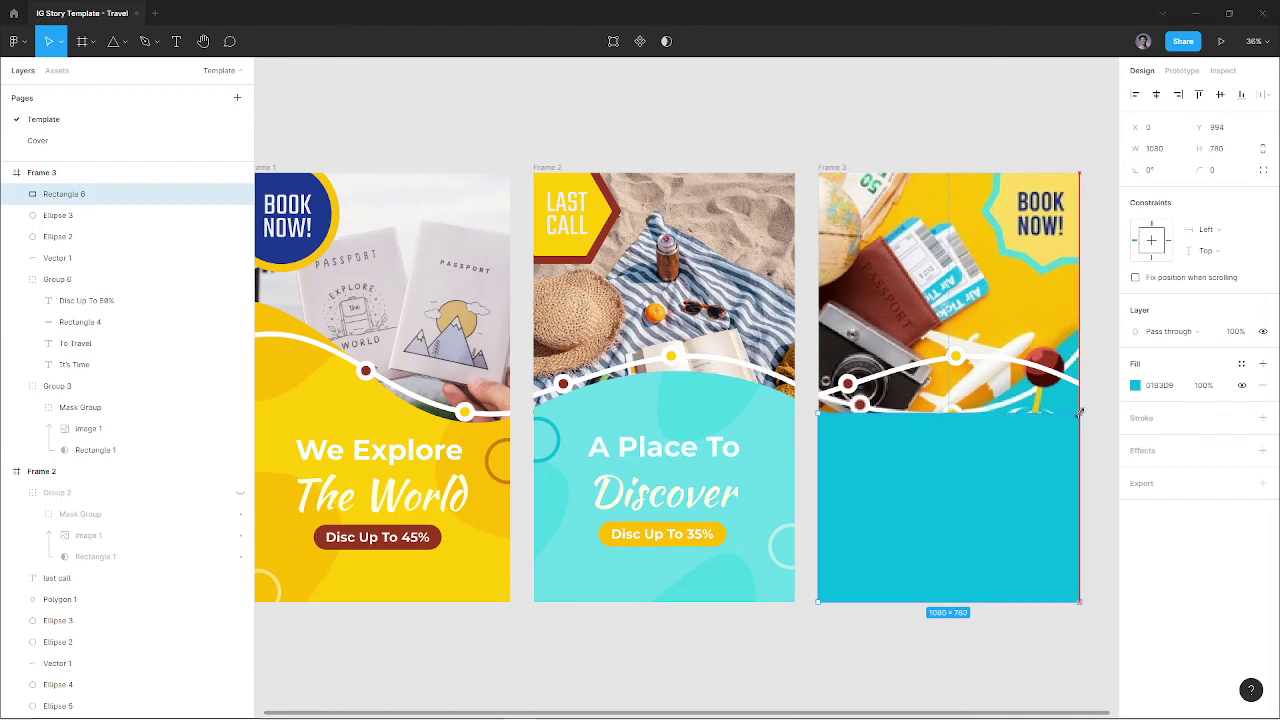
left_click_drag(1080, 413, 1088, 338)
Pull down and bend the rectangle's top edge into a wave-like curve
double_click(1079, 412)
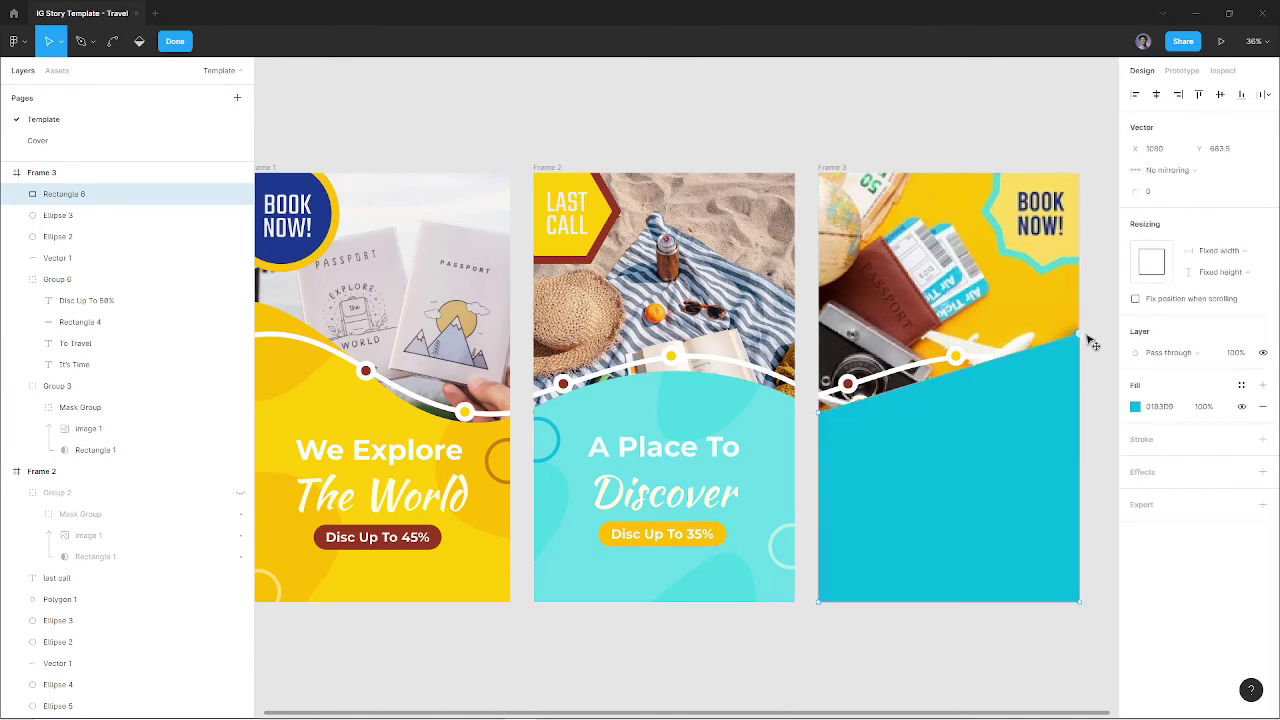
left_click(949, 373)
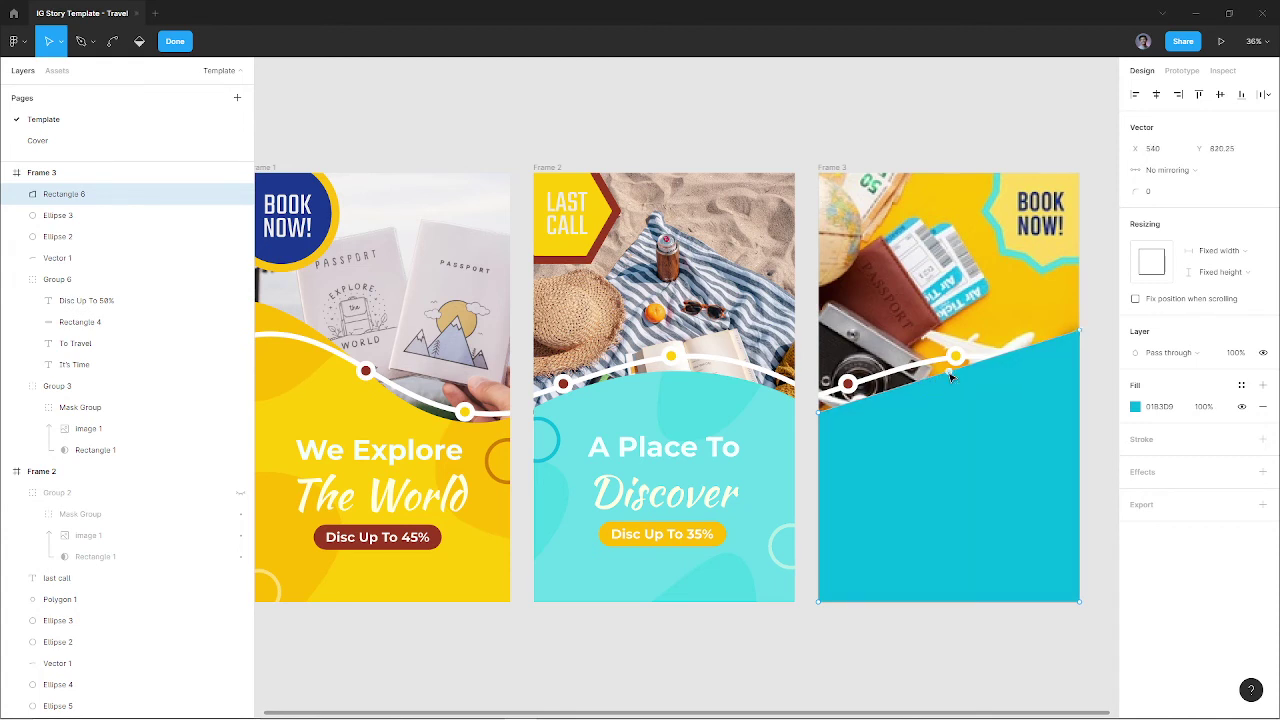
left_click_drag(951, 376, 940, 434)
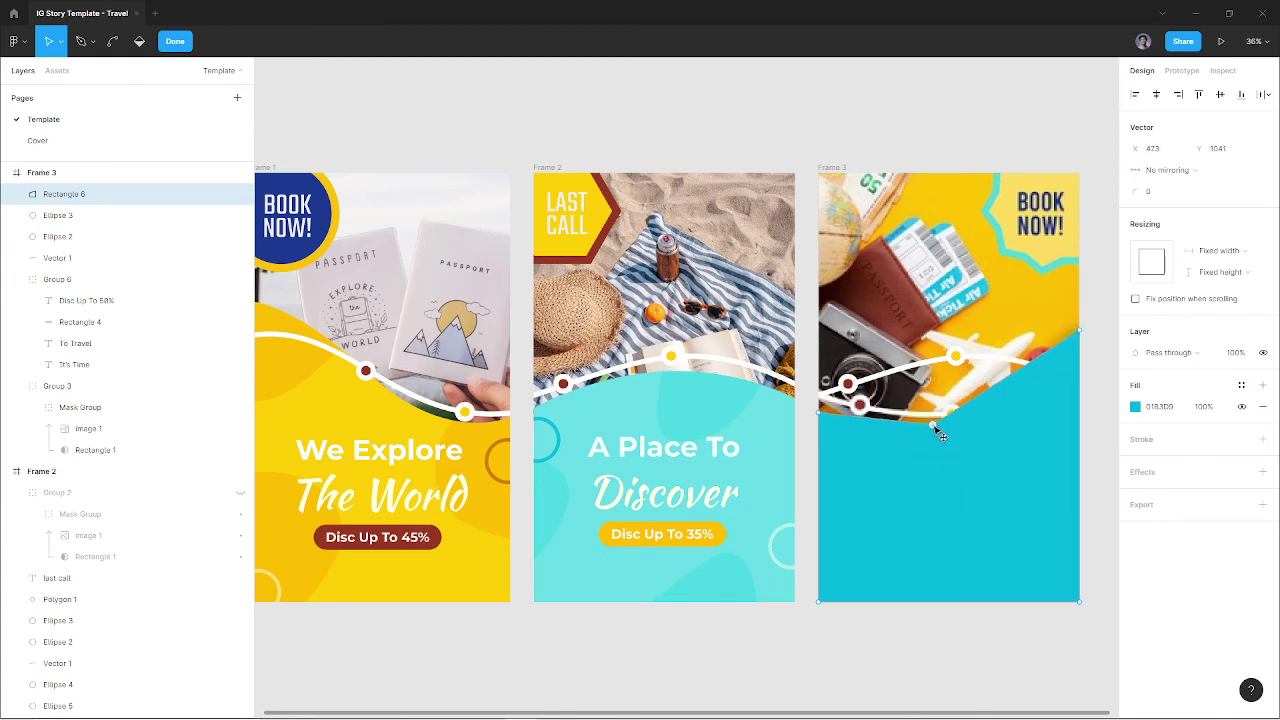
left_click(113, 41)
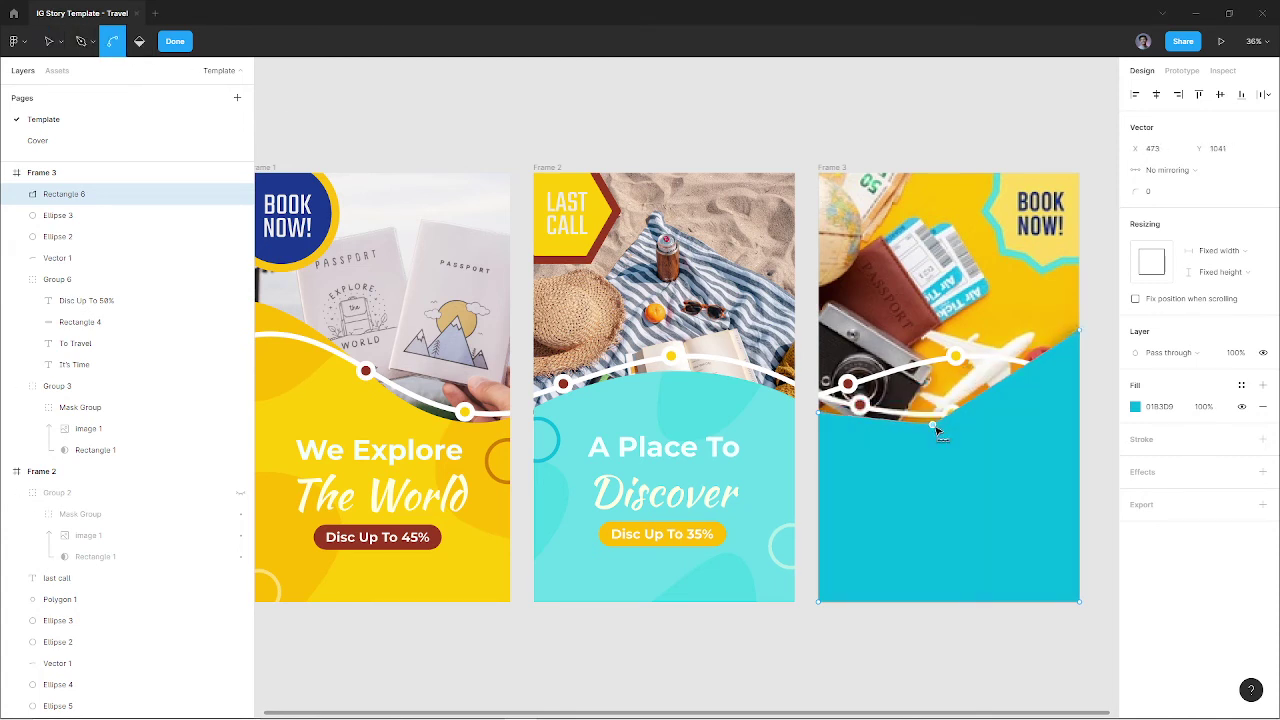
left_click_drag(934, 426, 1033, 422)
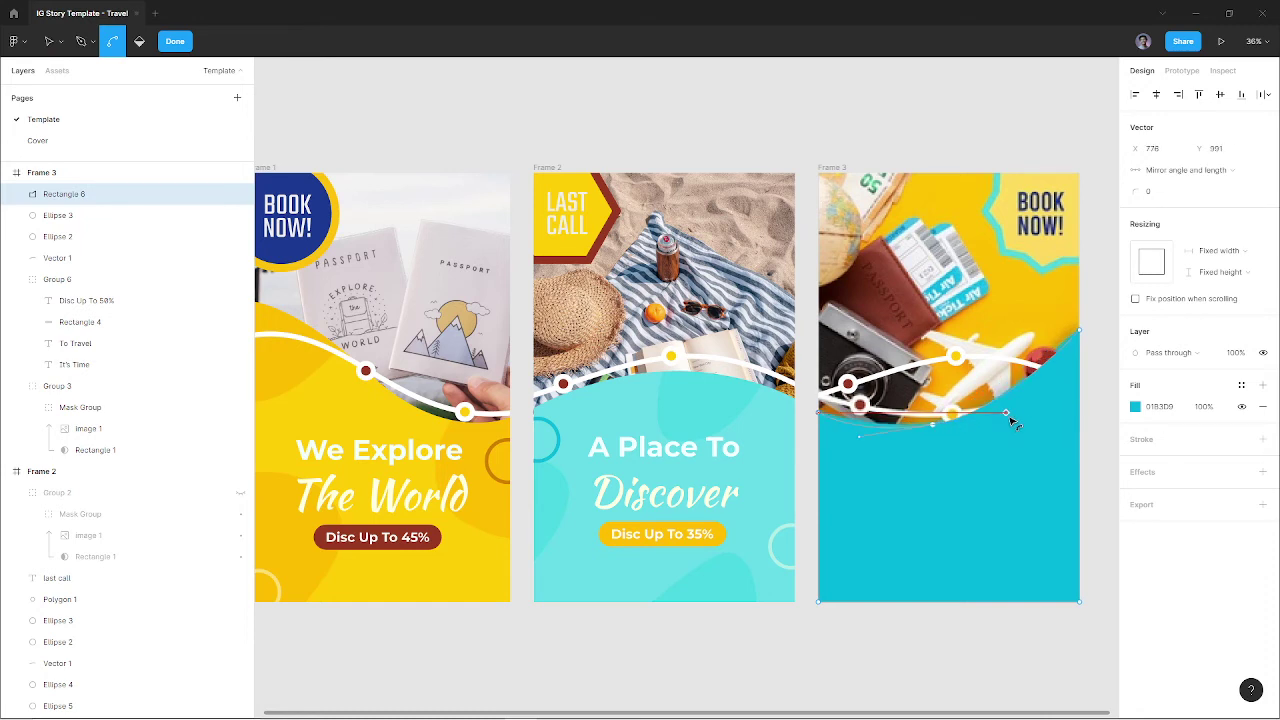
left_click(1081, 332)
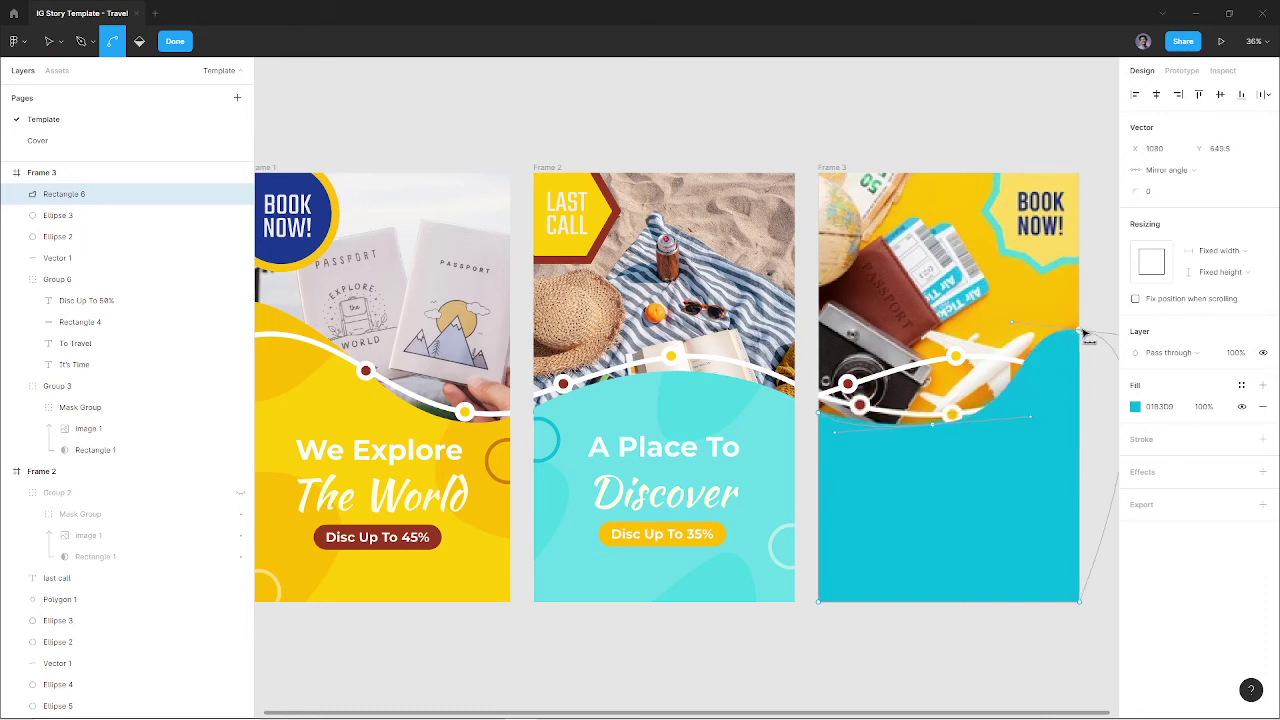
scroll(1062, 329, "right", 3)
left_click(900, 413)
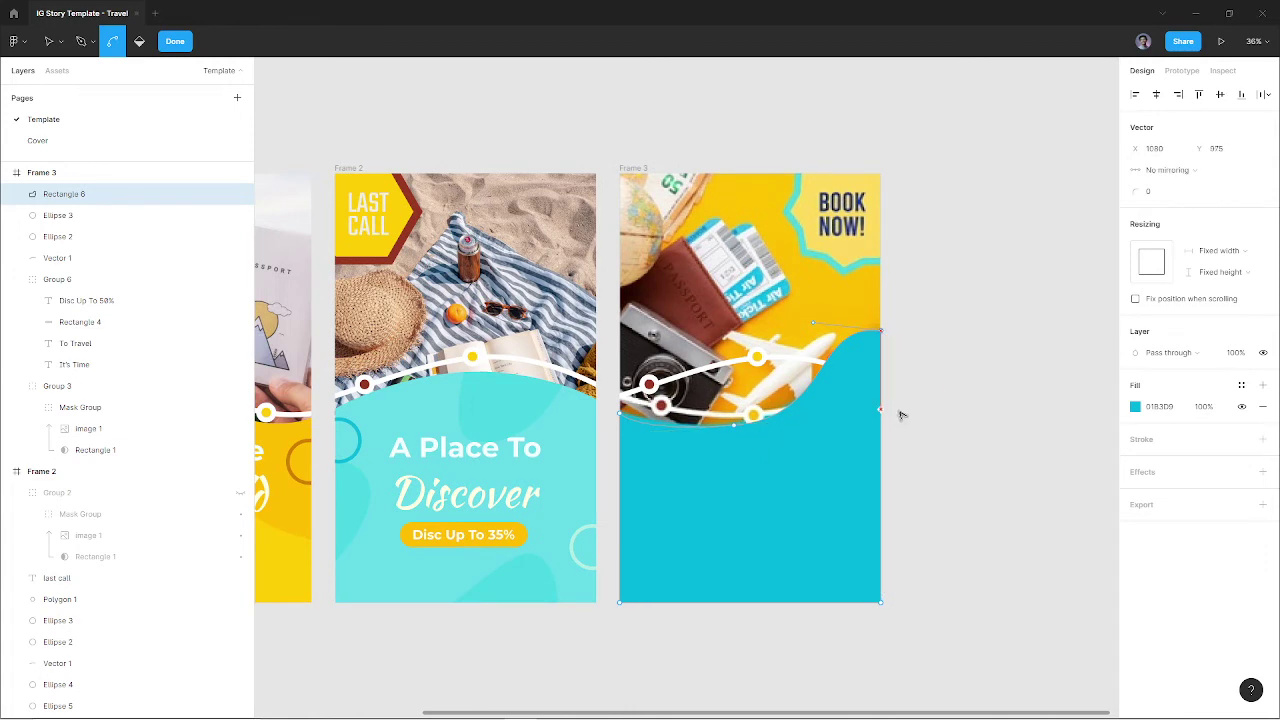
mouse_move(817, 330)
left_mouse_down()
mouse_move(841, 368)
mouse_move(836, 354)
left_mouse_up()
key("ctrl+z")
left_click_drag(836, 359, 833, 361)
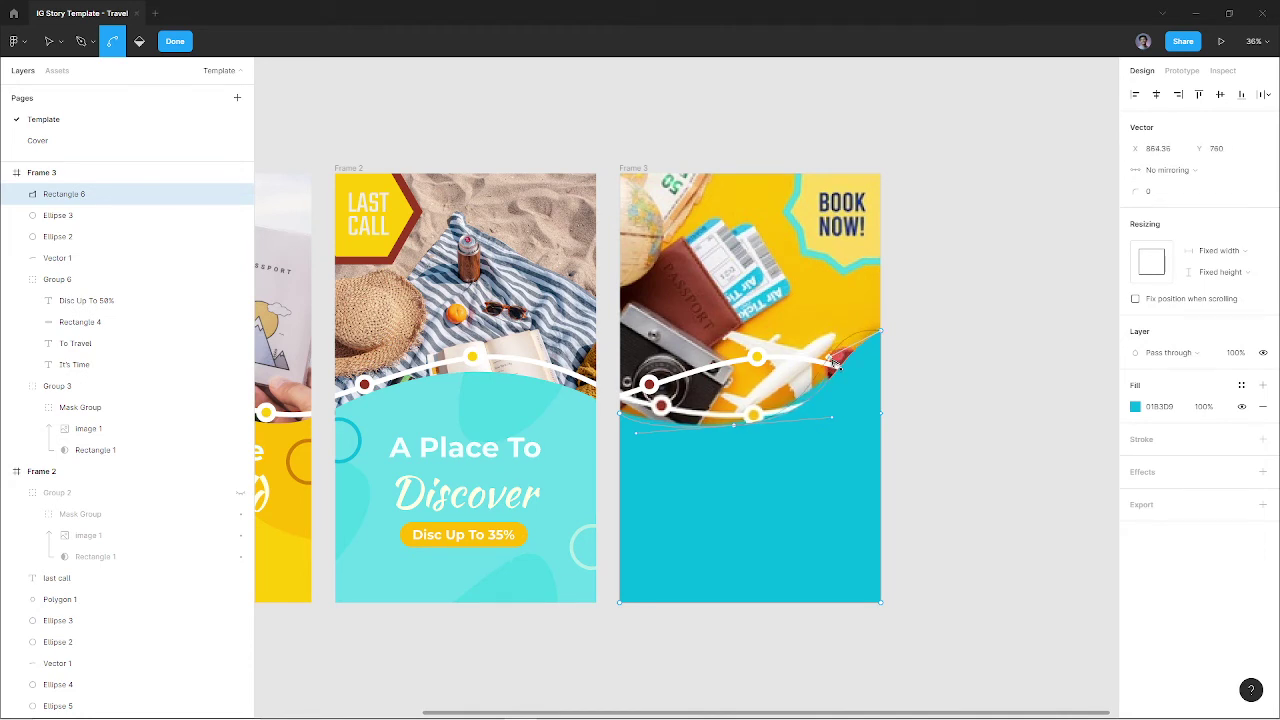
Move Rectangle 6 beneath Group 3 in the layers, collapse Groups 3 and 6, and hide Group 3
key("Escape")
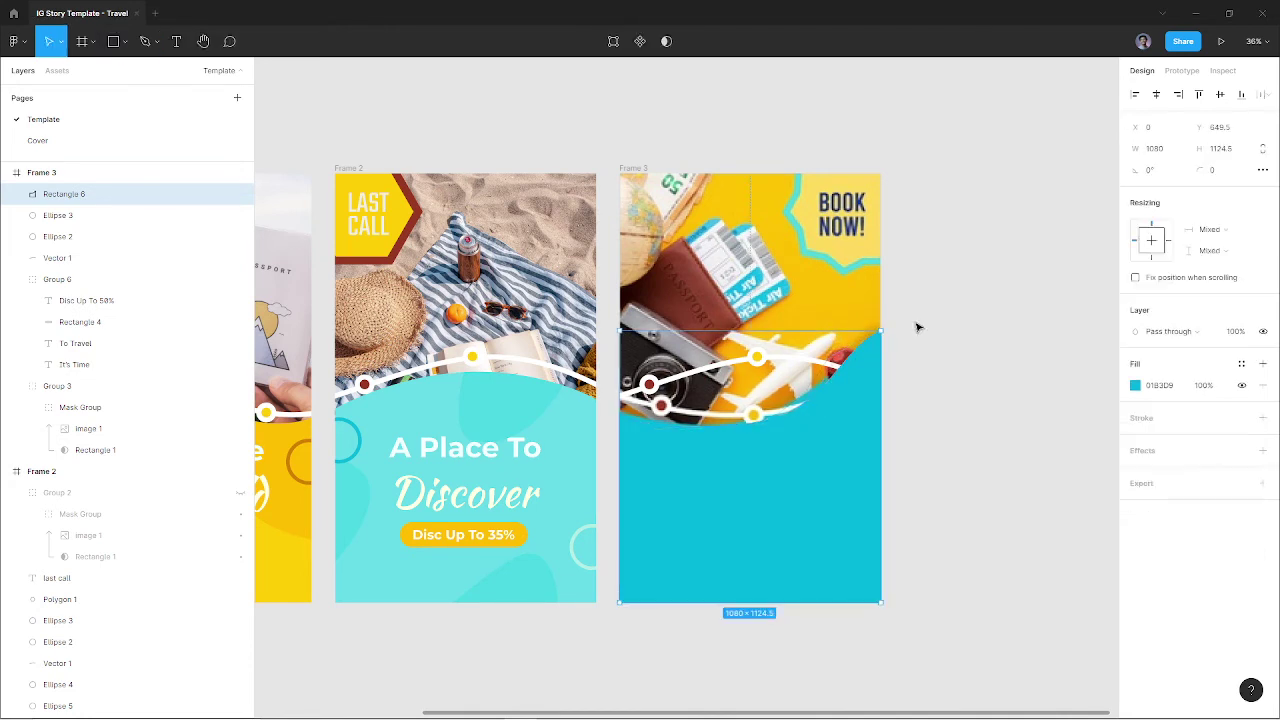
scroll(960, 345, "left", 3)
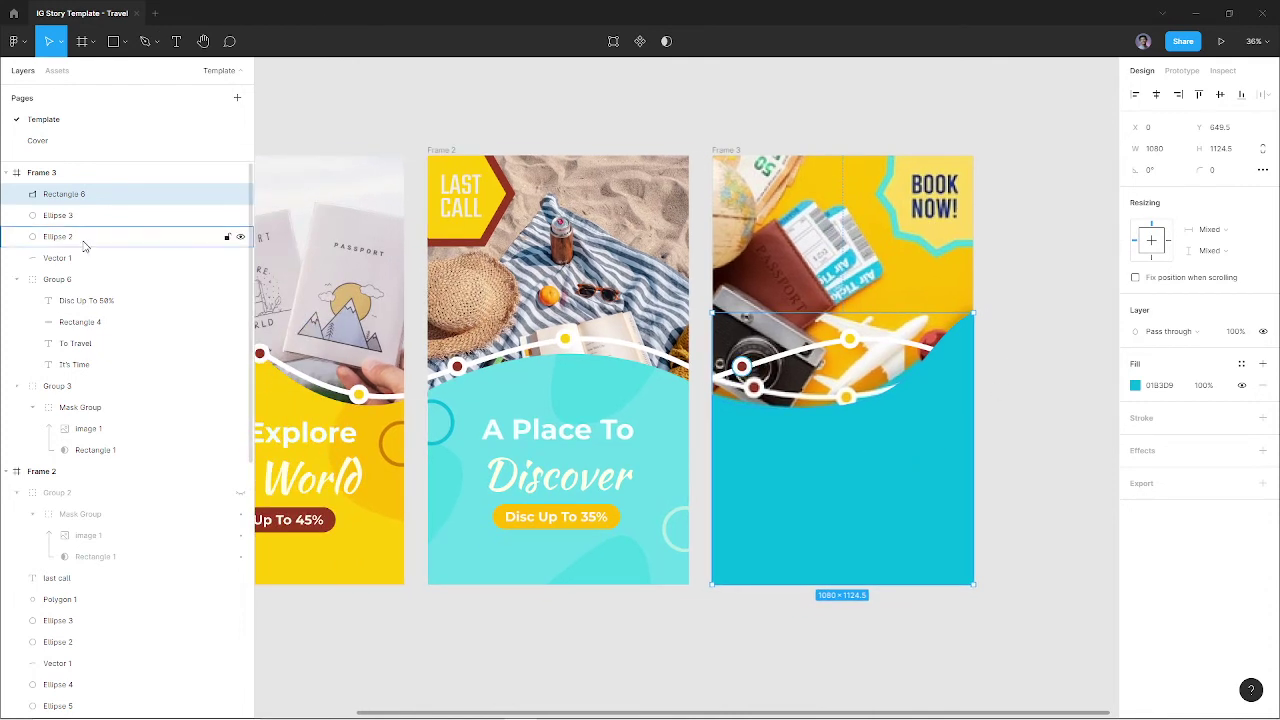
mouse_move(94, 194)
left_mouse_down()
mouse_move(102, 468)
mouse_move(88, 452)
left_mouse_up()
left_click(22, 368)
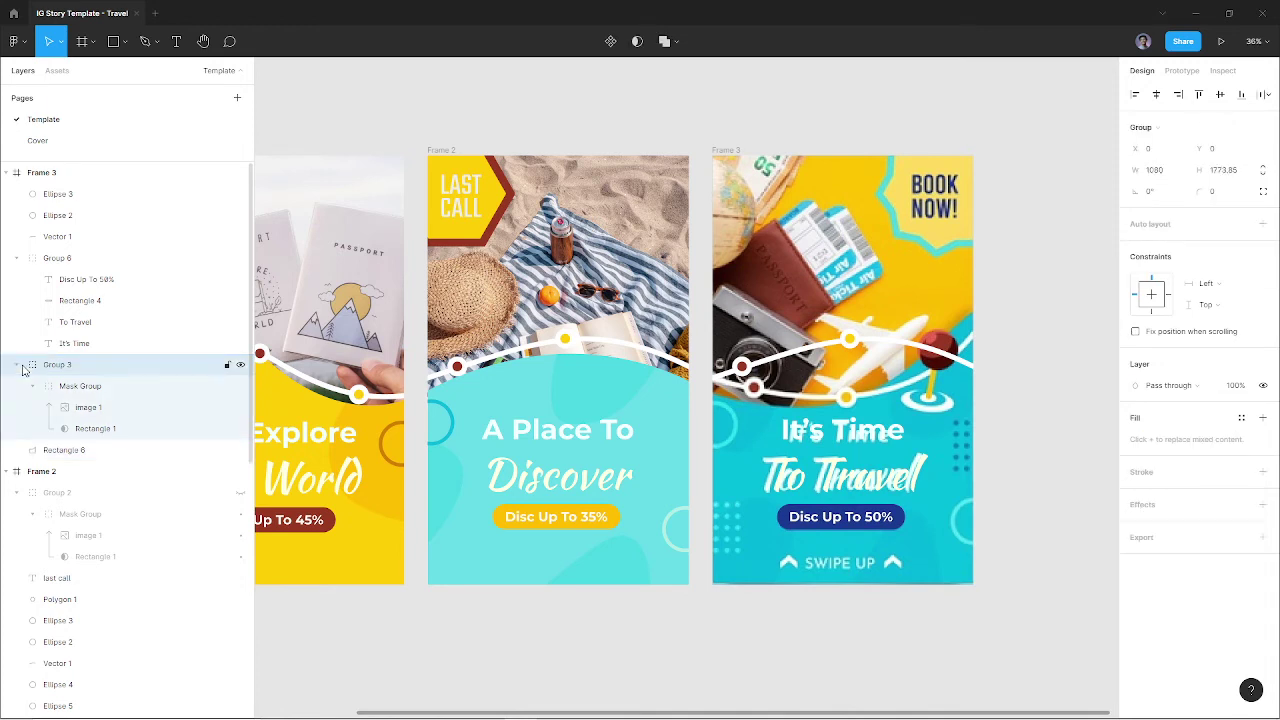
left_click(22, 368)
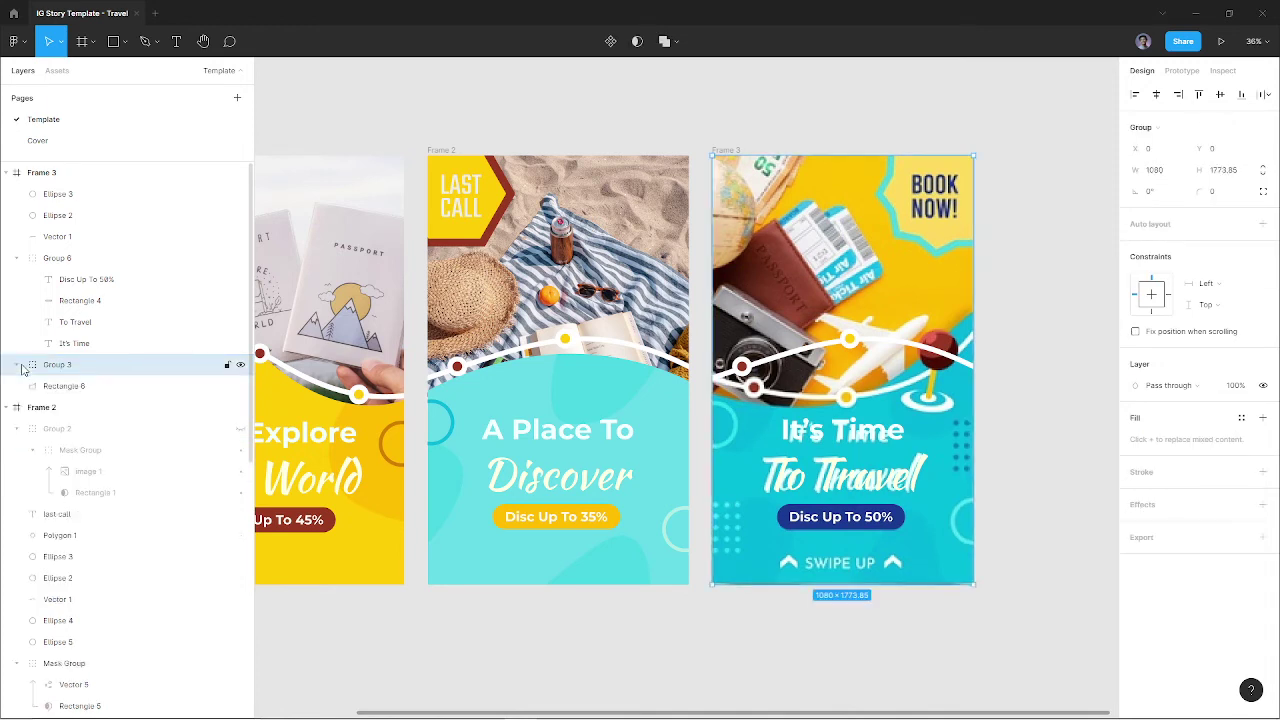
left_click(16, 258)
left_click(45, 260)
left_click(57, 280)
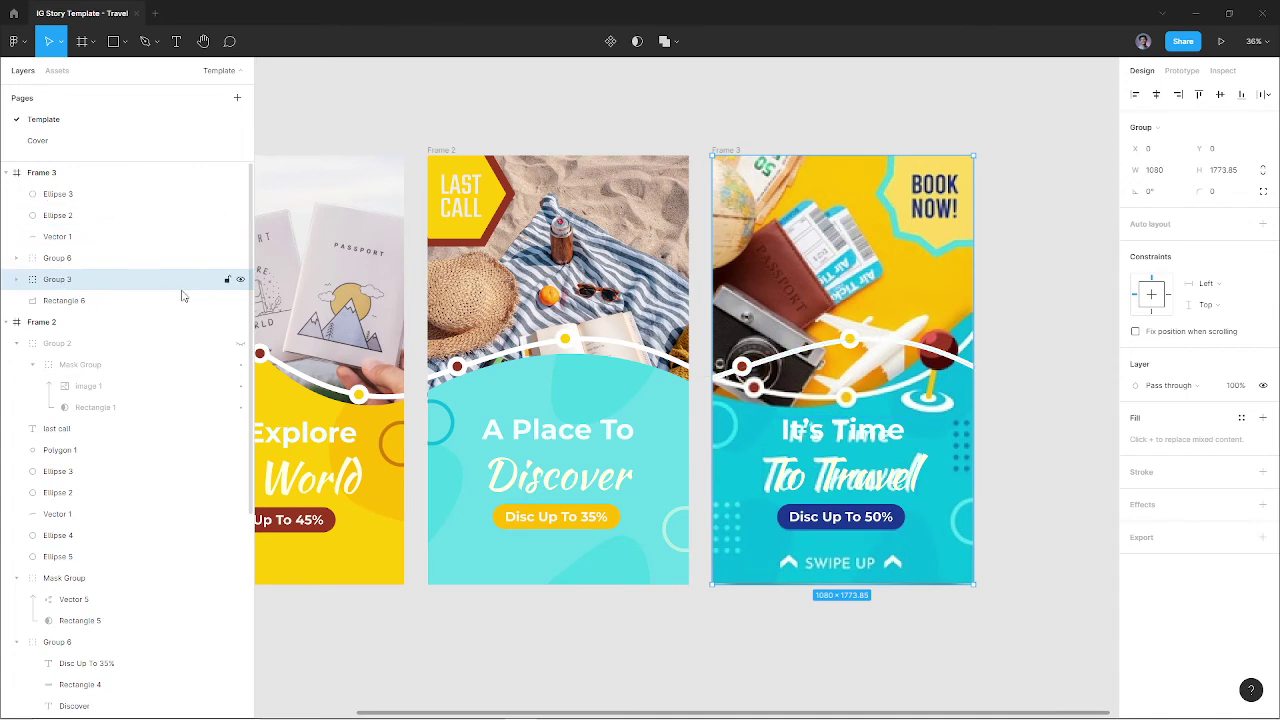
left_click(240, 281)
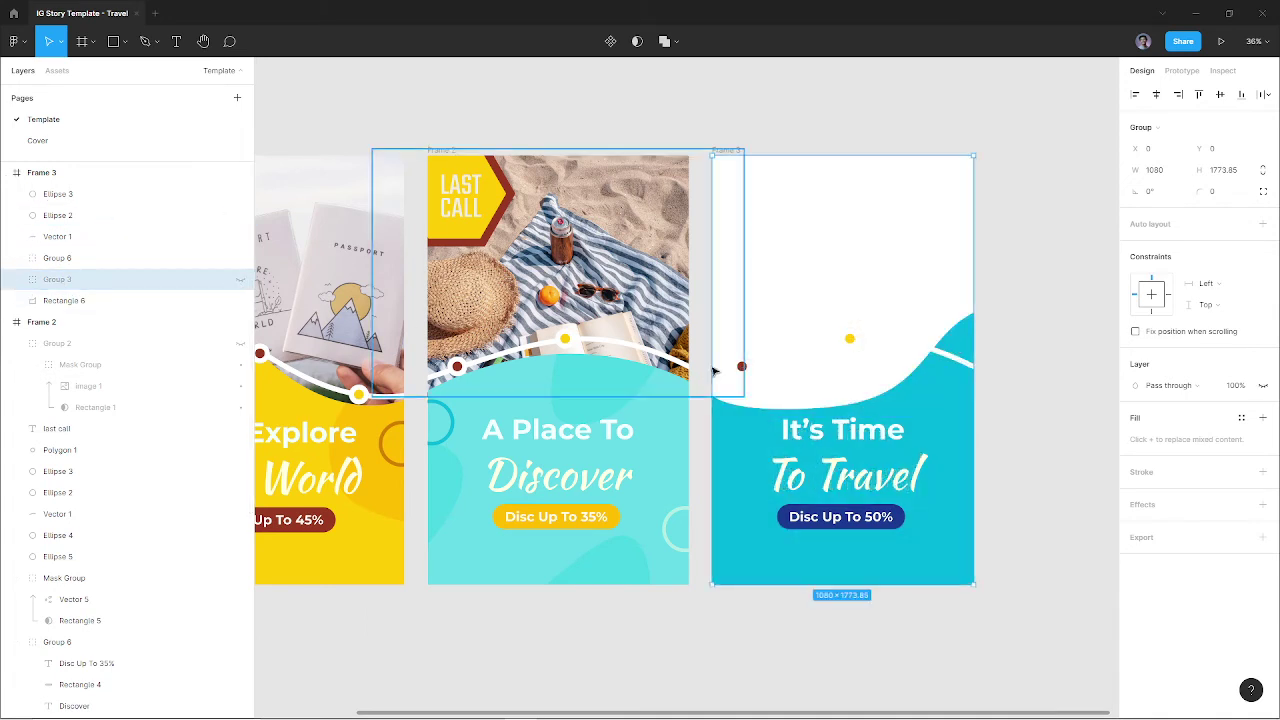
Edit the cyan wave's points to reshape the dip in its middle
left_click(236, 300)
key("Return")
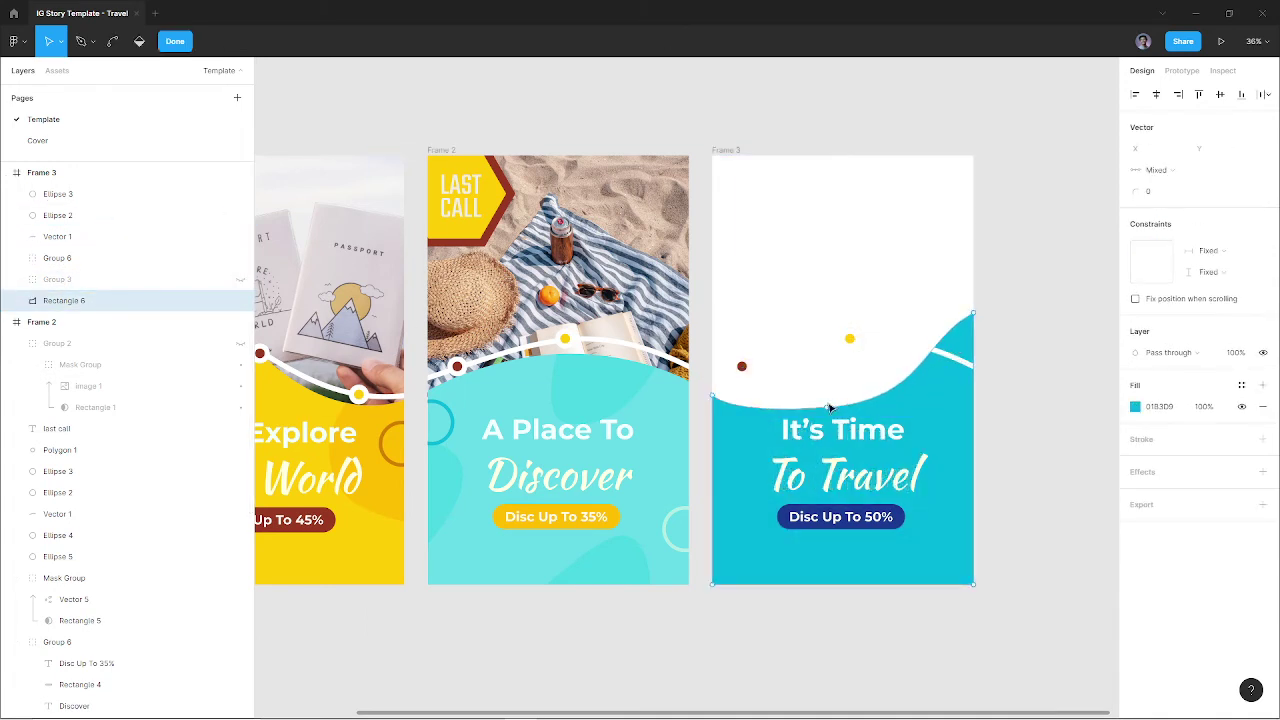
left_click(829, 407)
key("ctrl+a")
left_click_drag(727, 418, 762, 418)
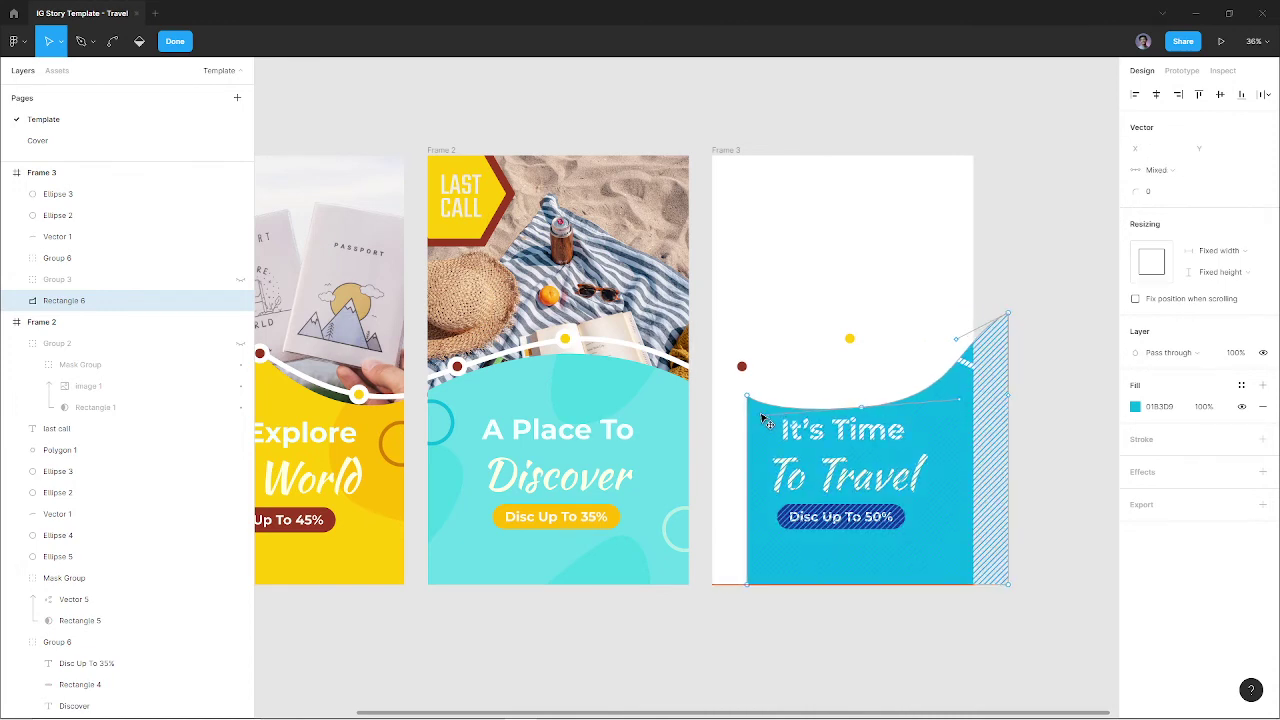
key("ctrl+z")
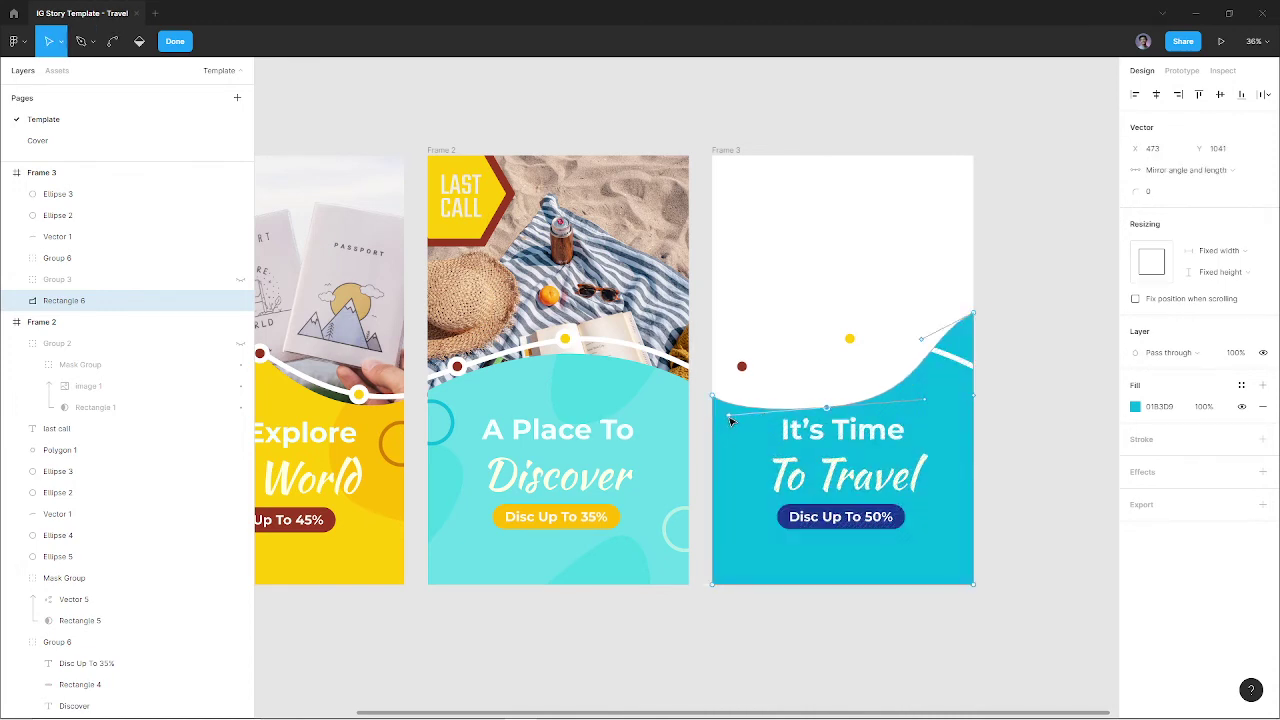
left_click_drag(752, 418, 766, 414)
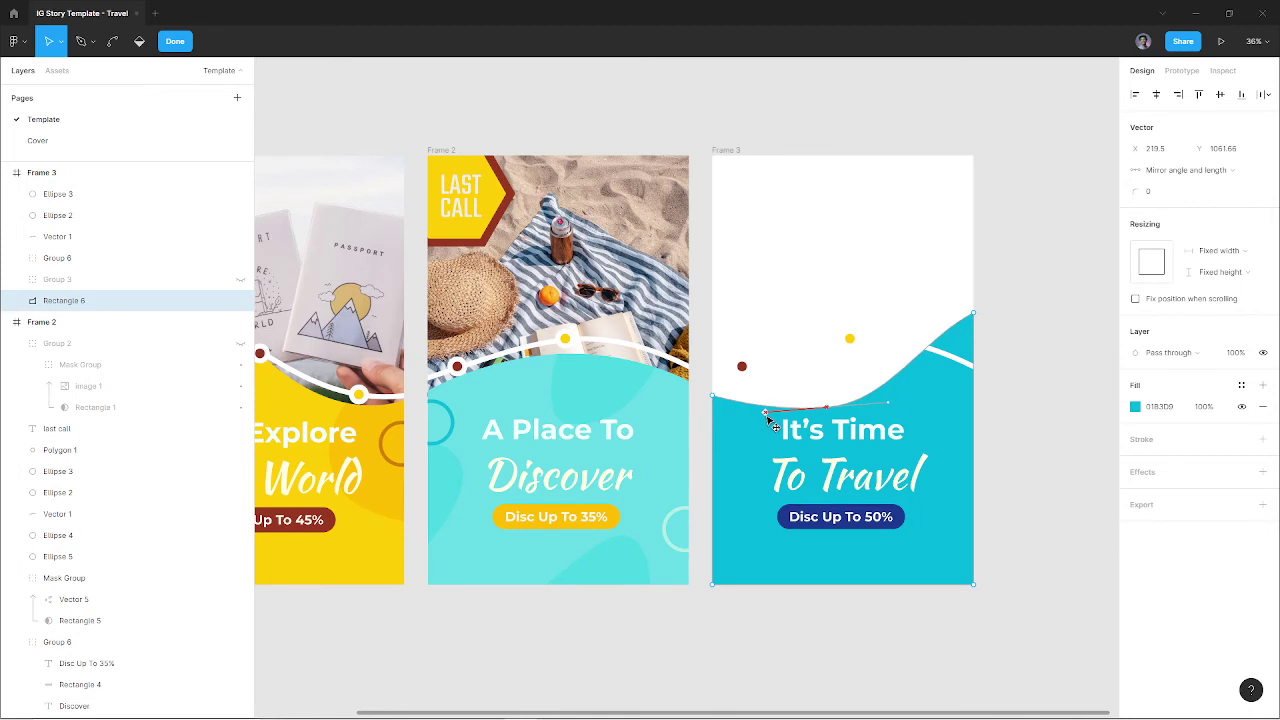
key("ctrl+a")
left_click_drag(894, 406, 902, 410)
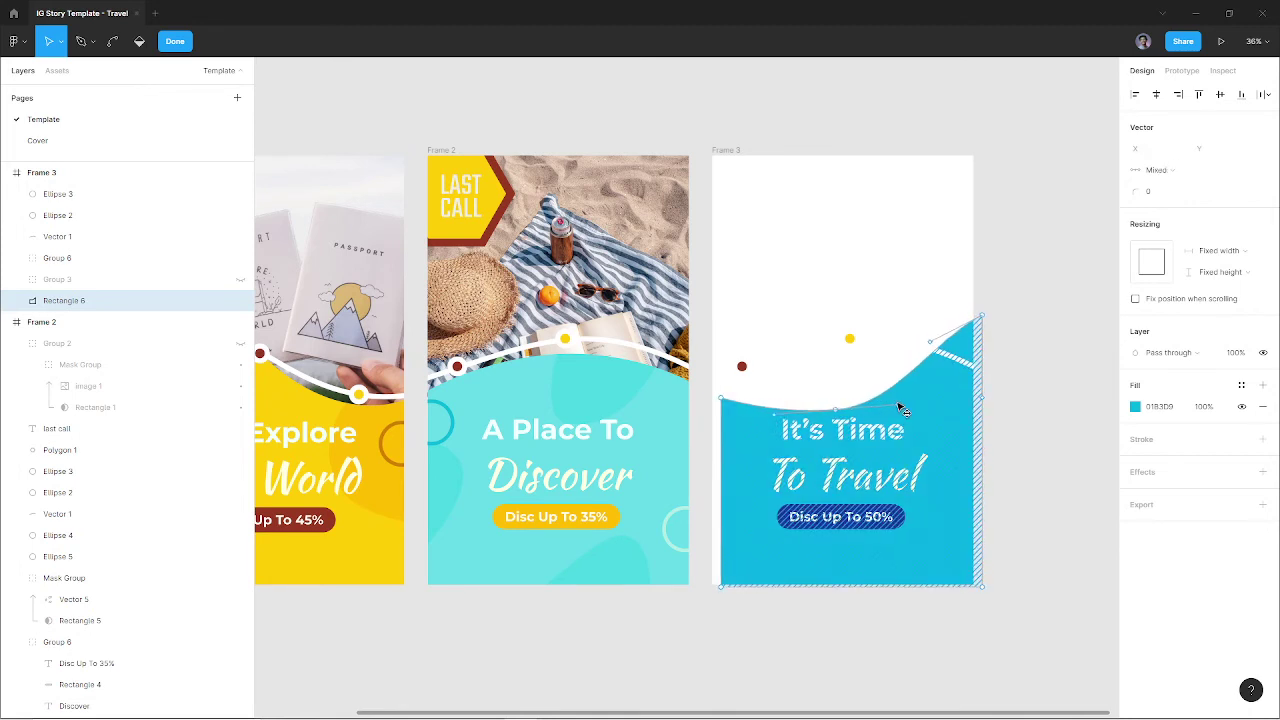
key("ctrl+z")
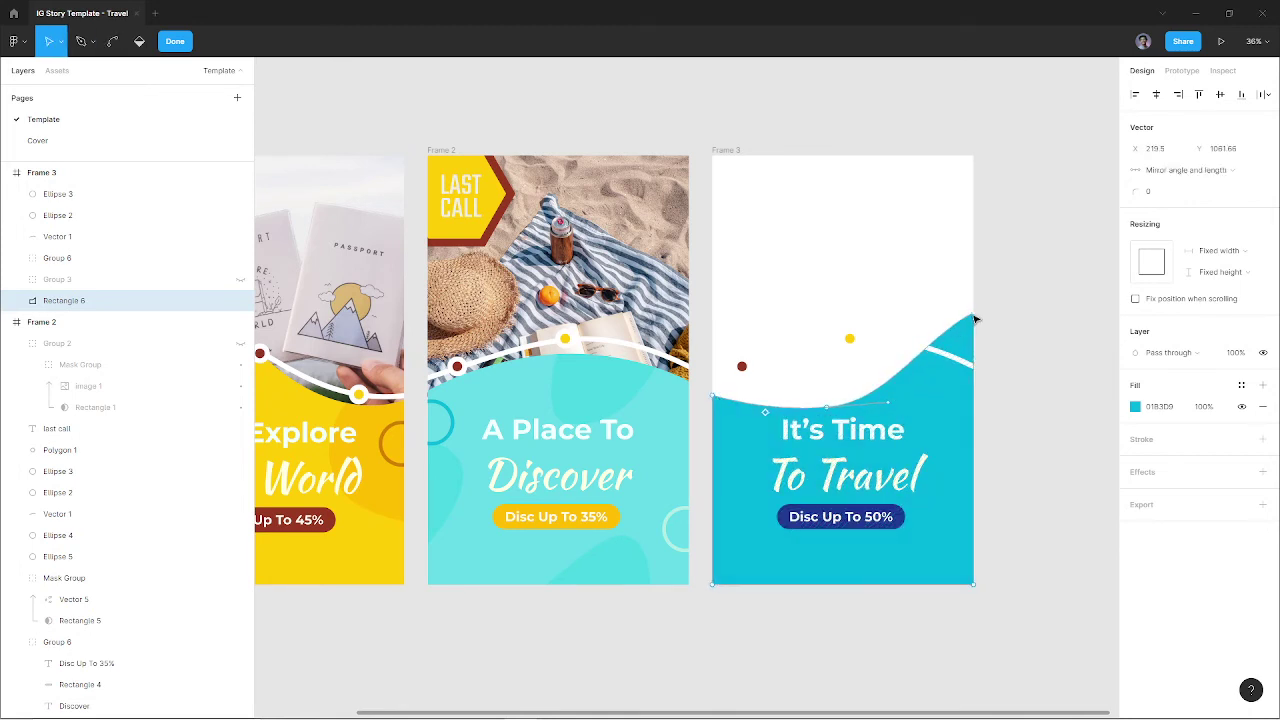
Raise the wave's curve toward the right side of Frame 3 and finish the point edit
left_click(972, 315)
left_click_drag(925, 343, 933, 368)
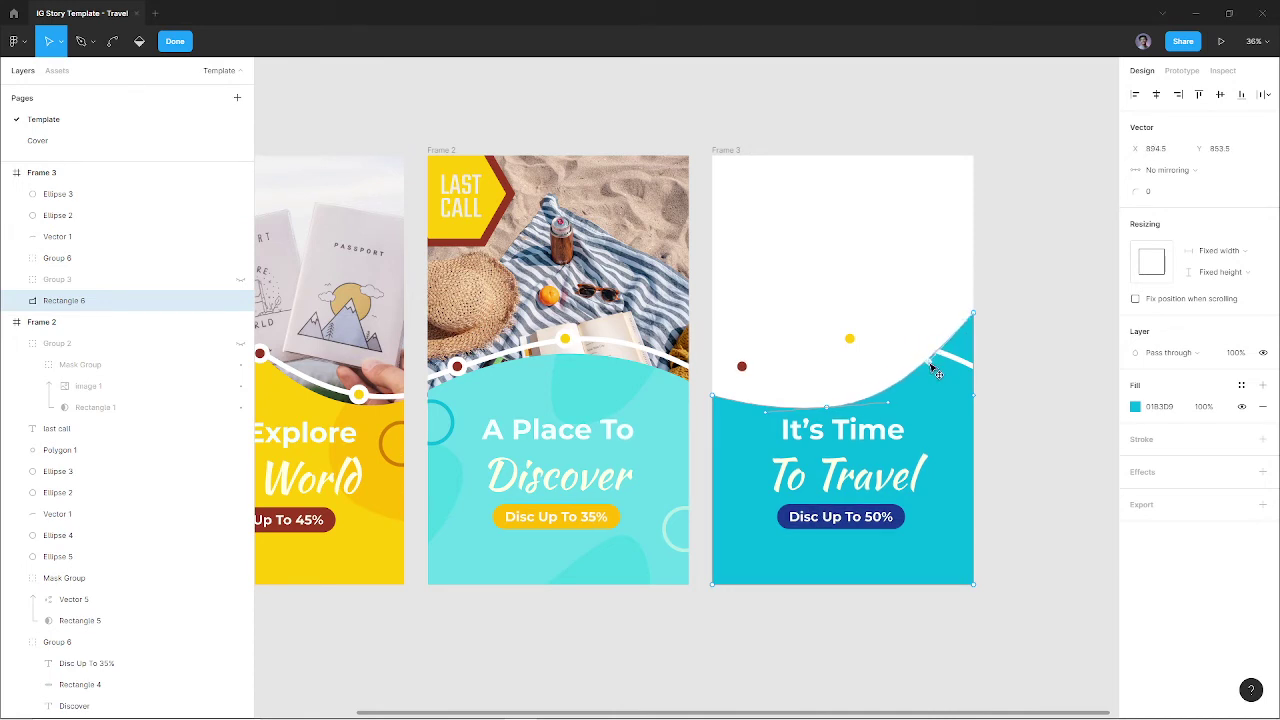
left_click_drag(936, 372, 914, 351)
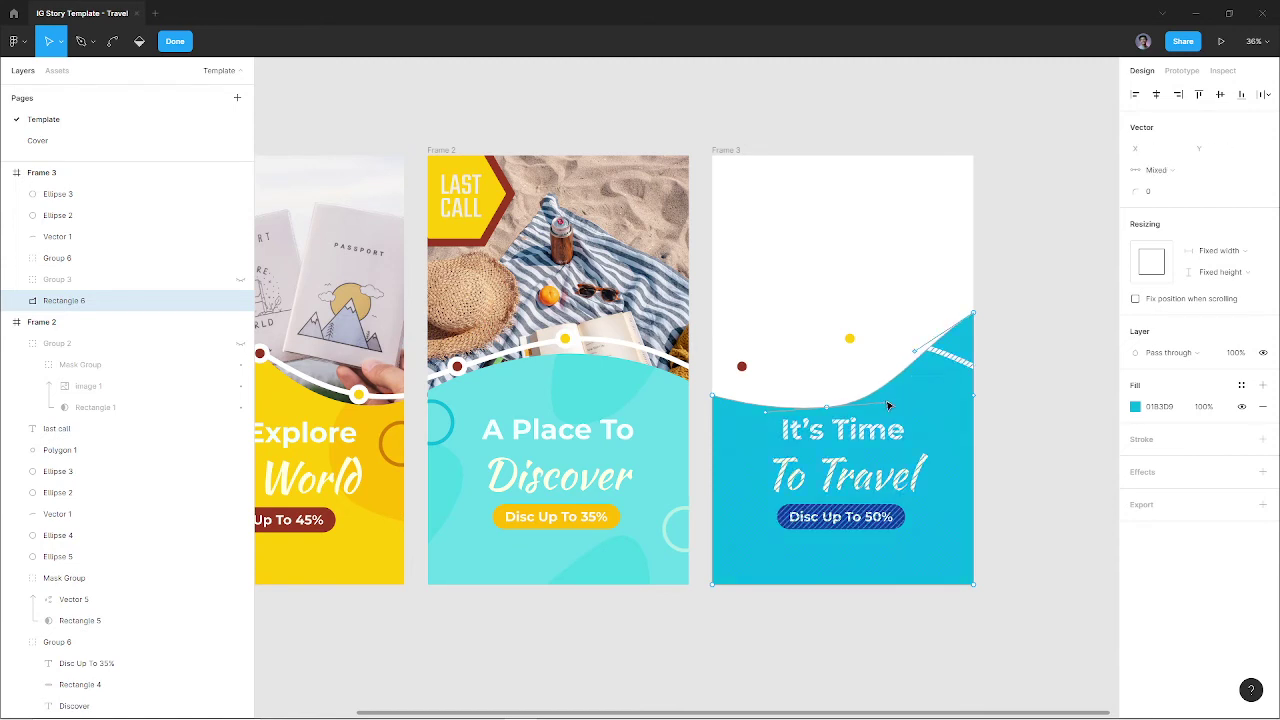
key("ctrl")
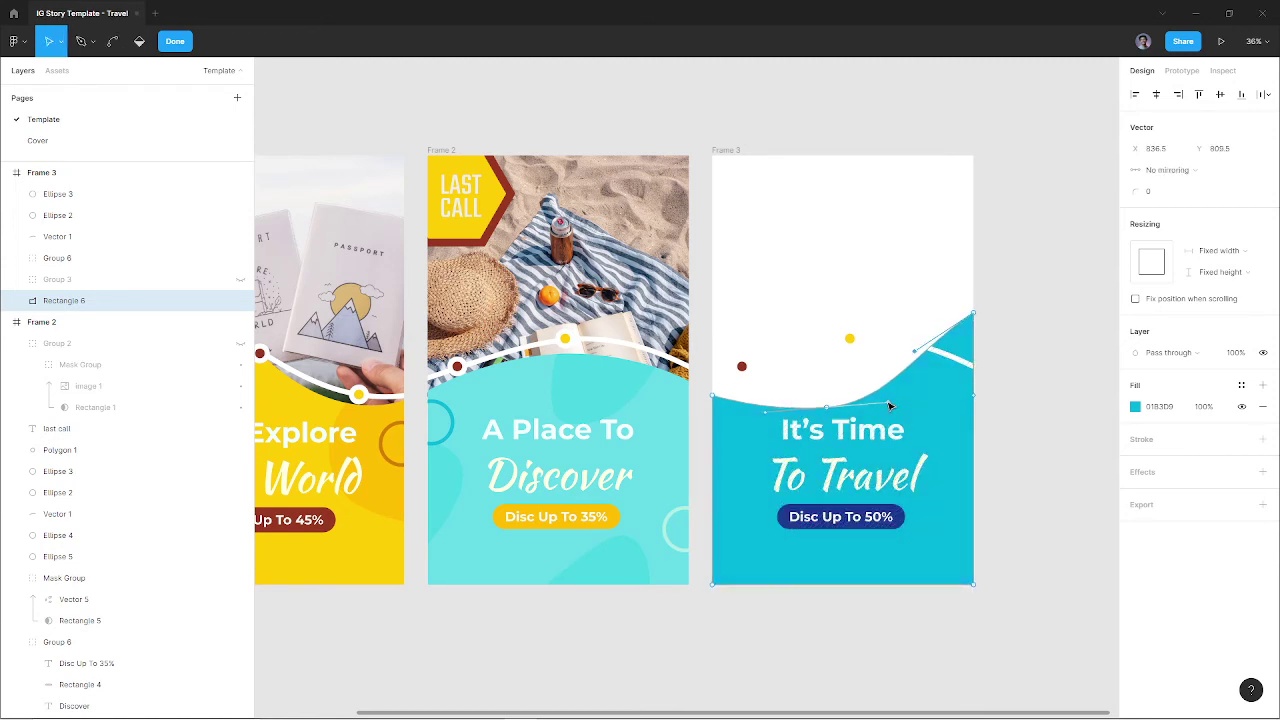
left_click(891, 401)
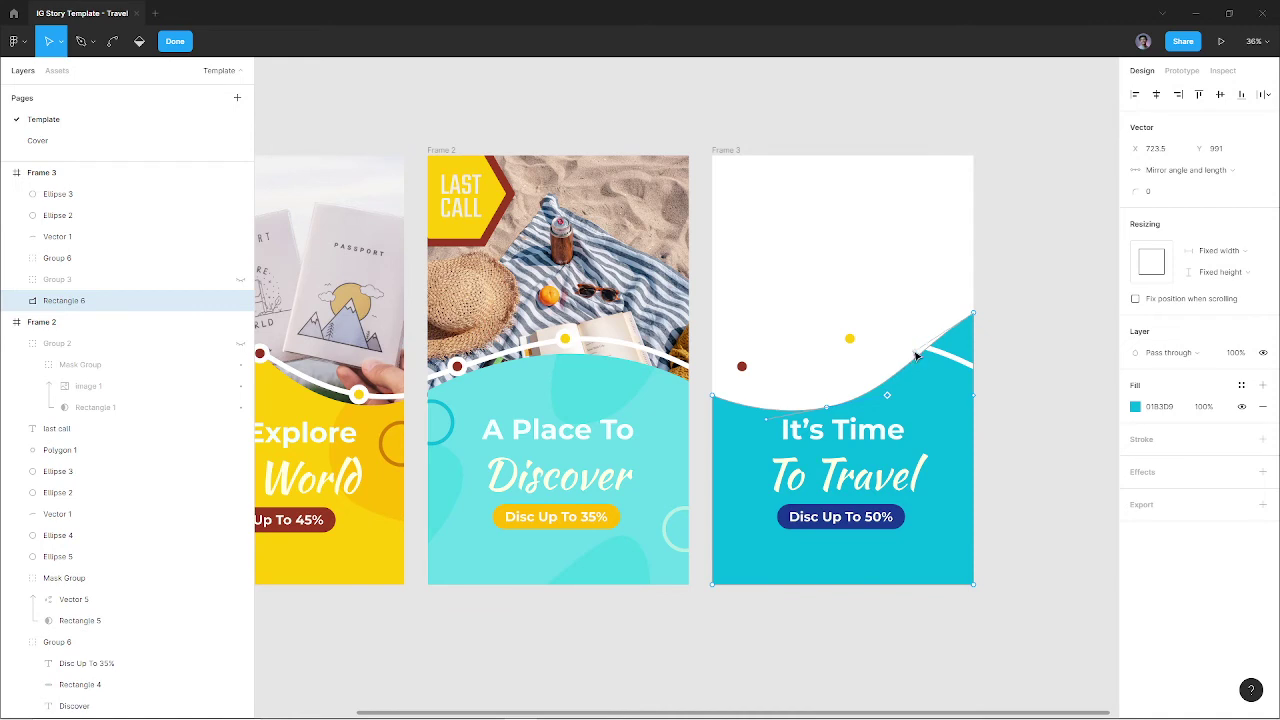
left_click(916, 356)
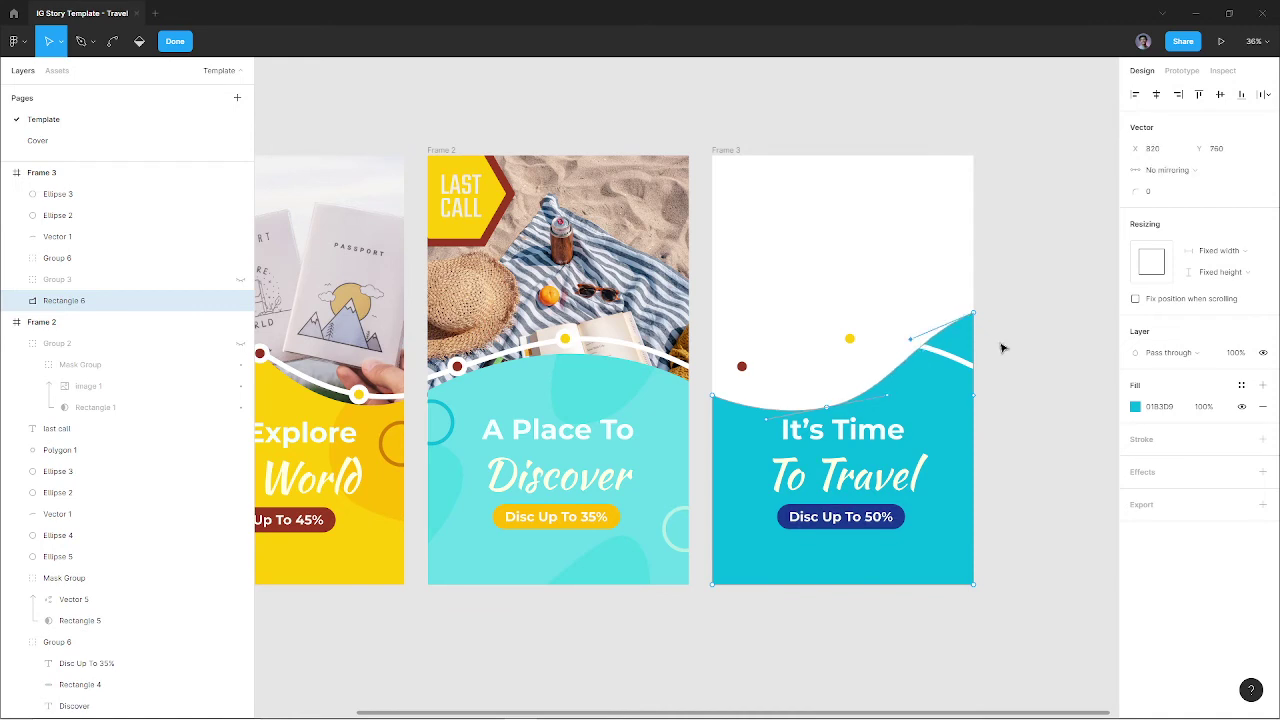
left_click(1003, 348)
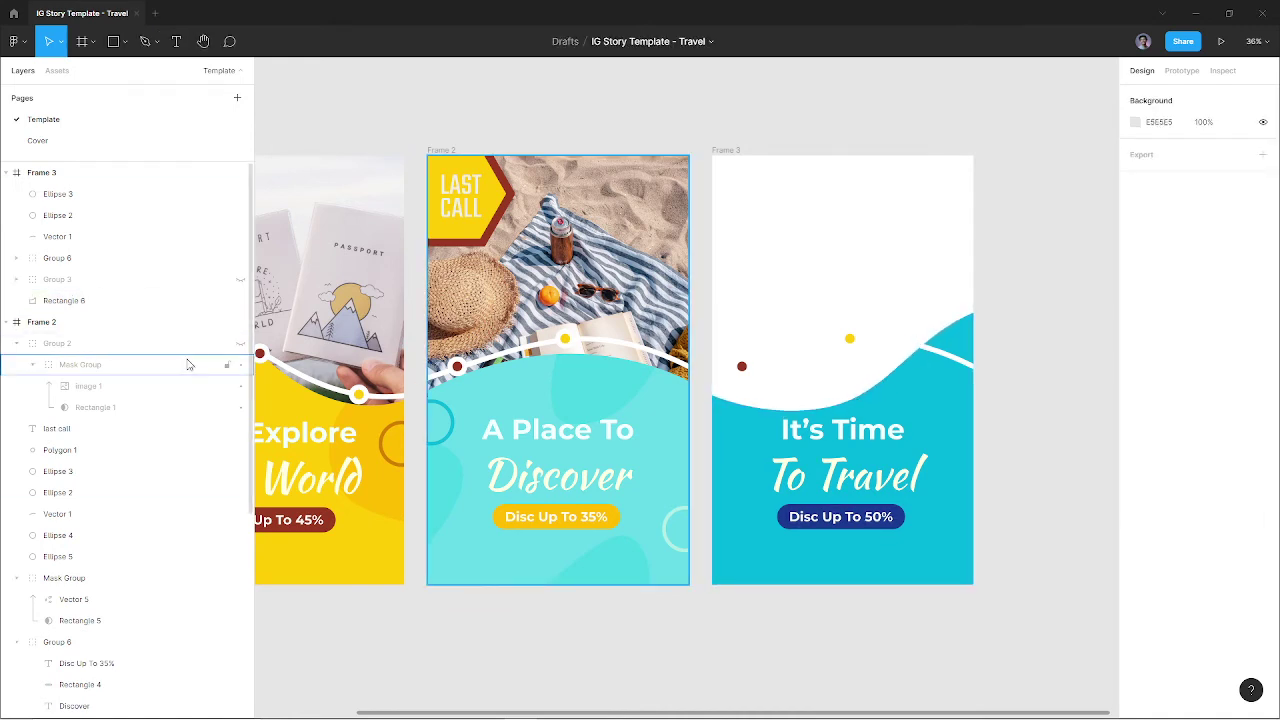
Move Group 3 to the top of Frame 3's layers, leaving it hidden
left_click(241, 343)
left_click(241, 343)
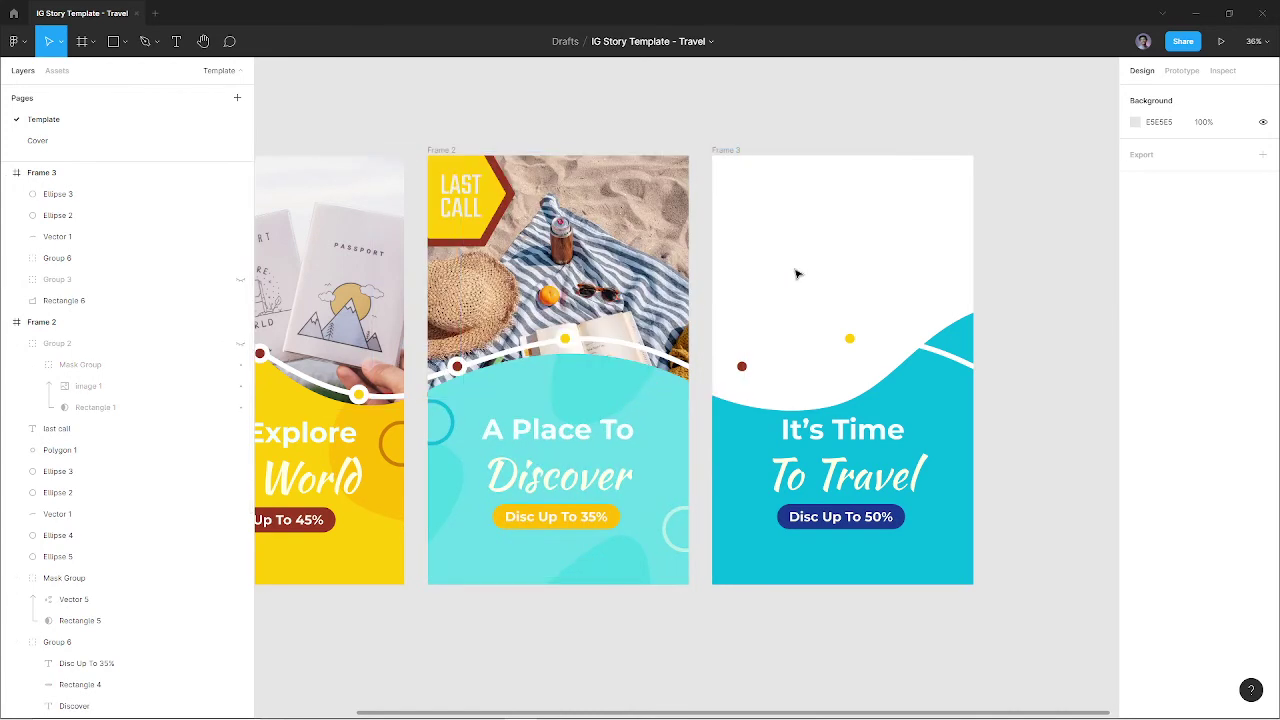
left_click(768, 366)
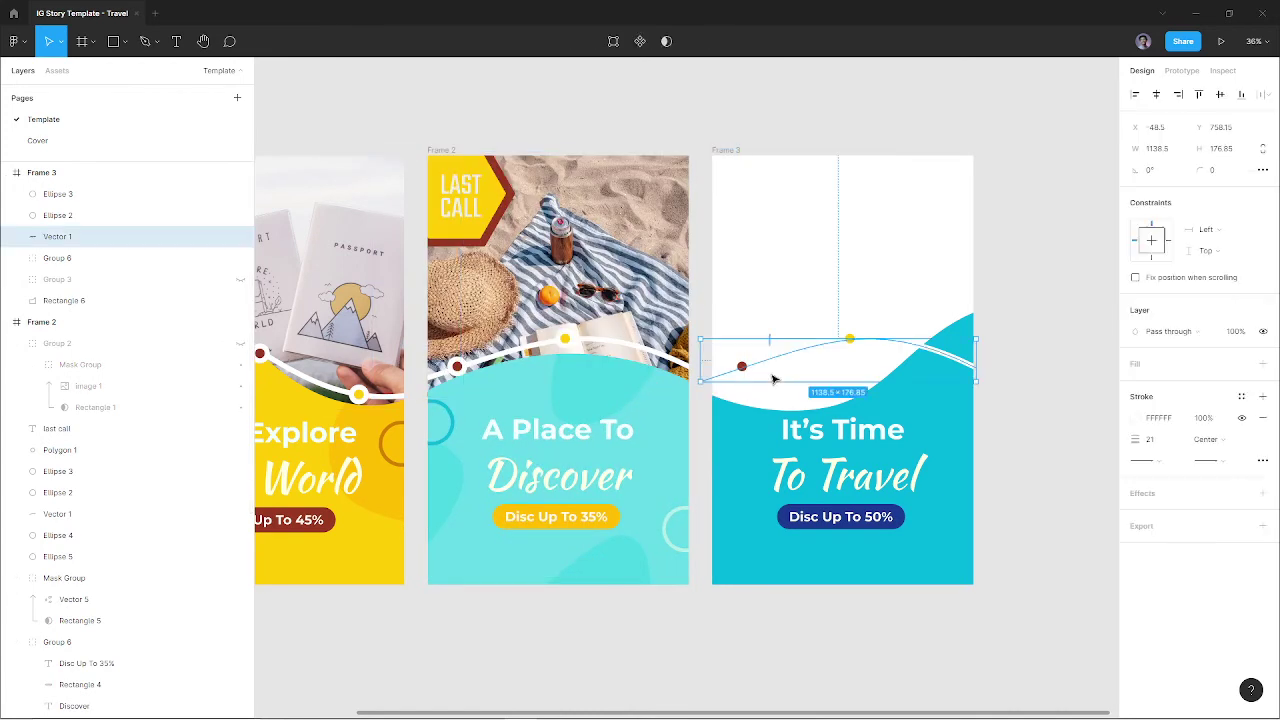
left_click(232, 280)
left_click(241, 280)
left_click(240, 280)
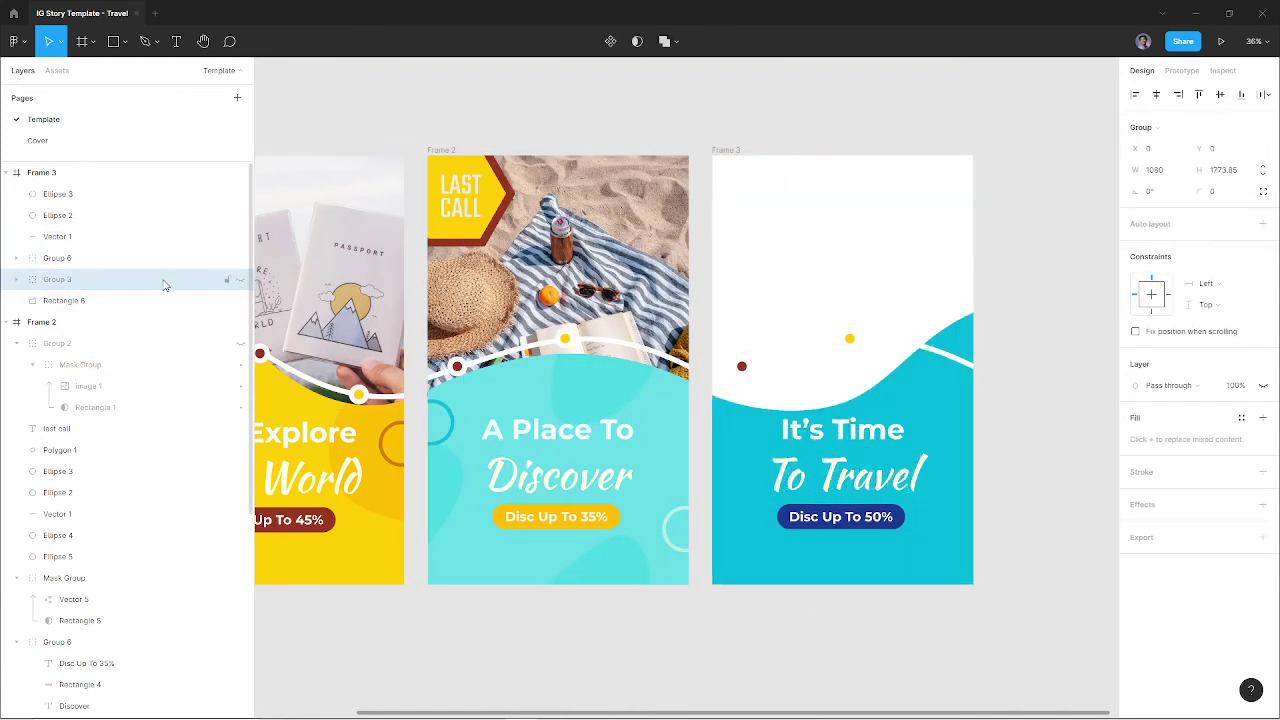
left_click_drag(149, 285, 126, 196)
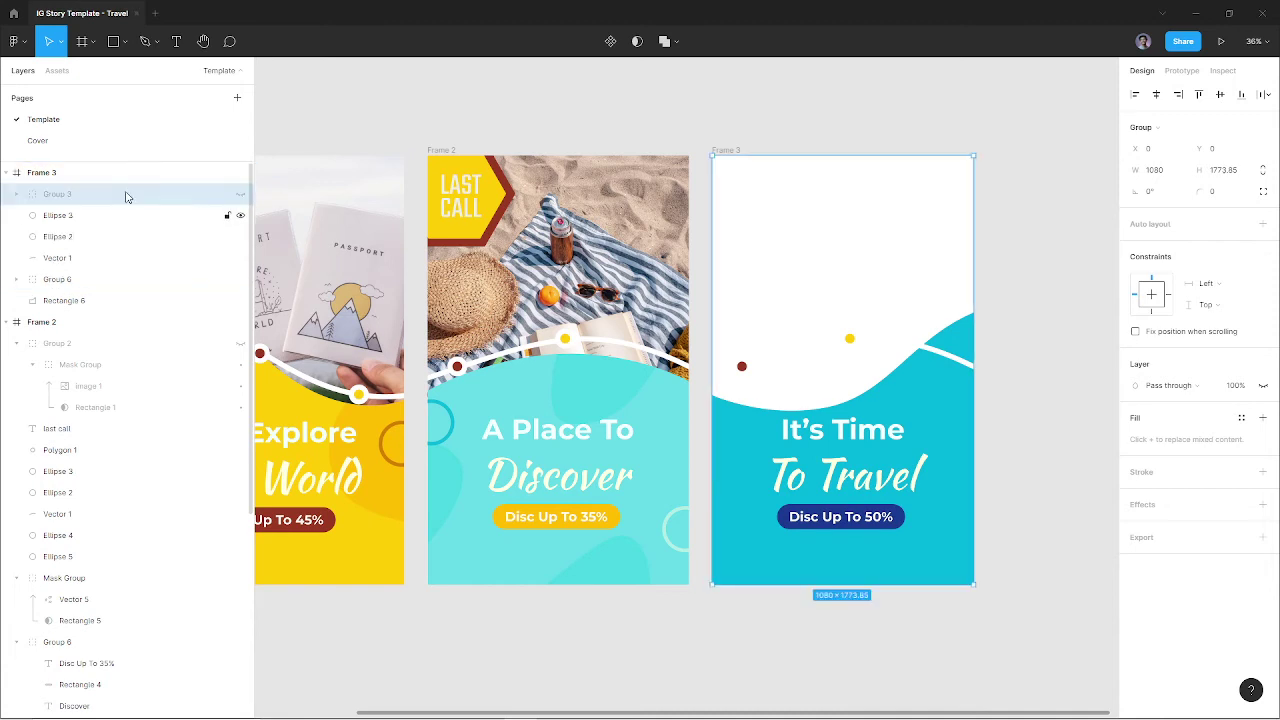
left_click(240, 195)
left_click(240, 195)
key("alt+Tab")
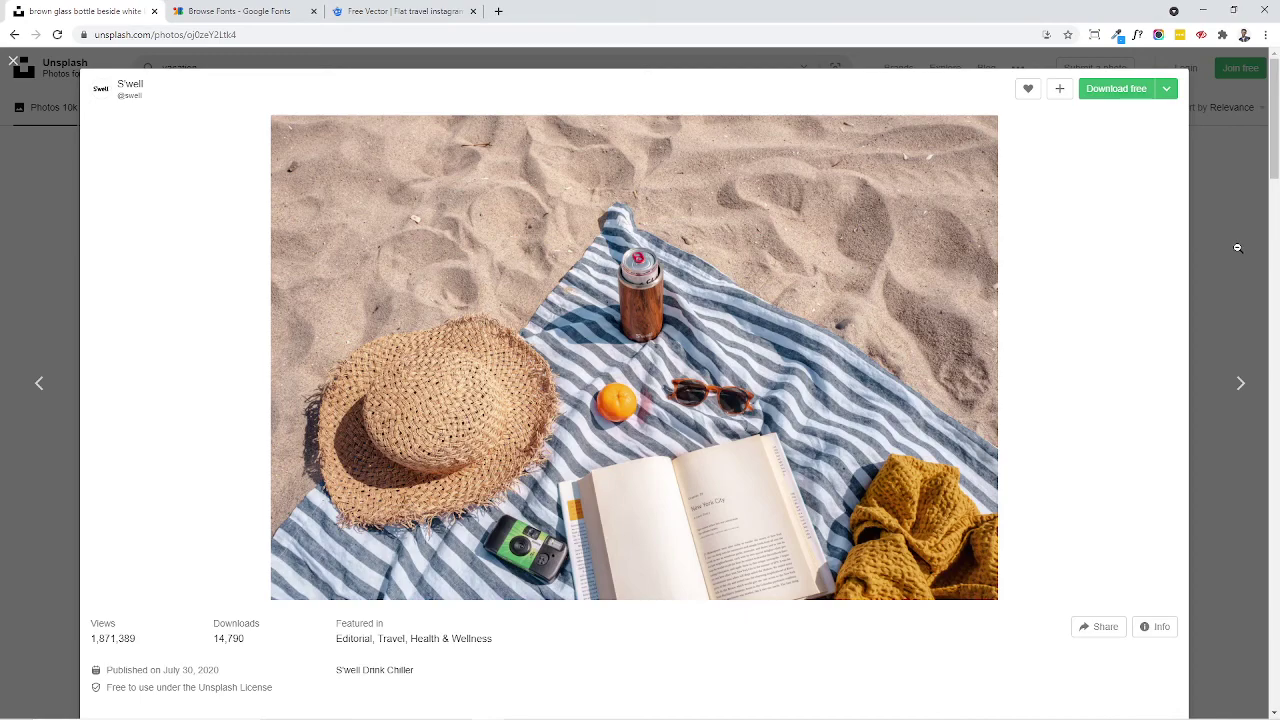
Close the beach photo and scroll down through the Unsplash results
left_click(1237, 247)
scroll(1235, 252, "down", 5)
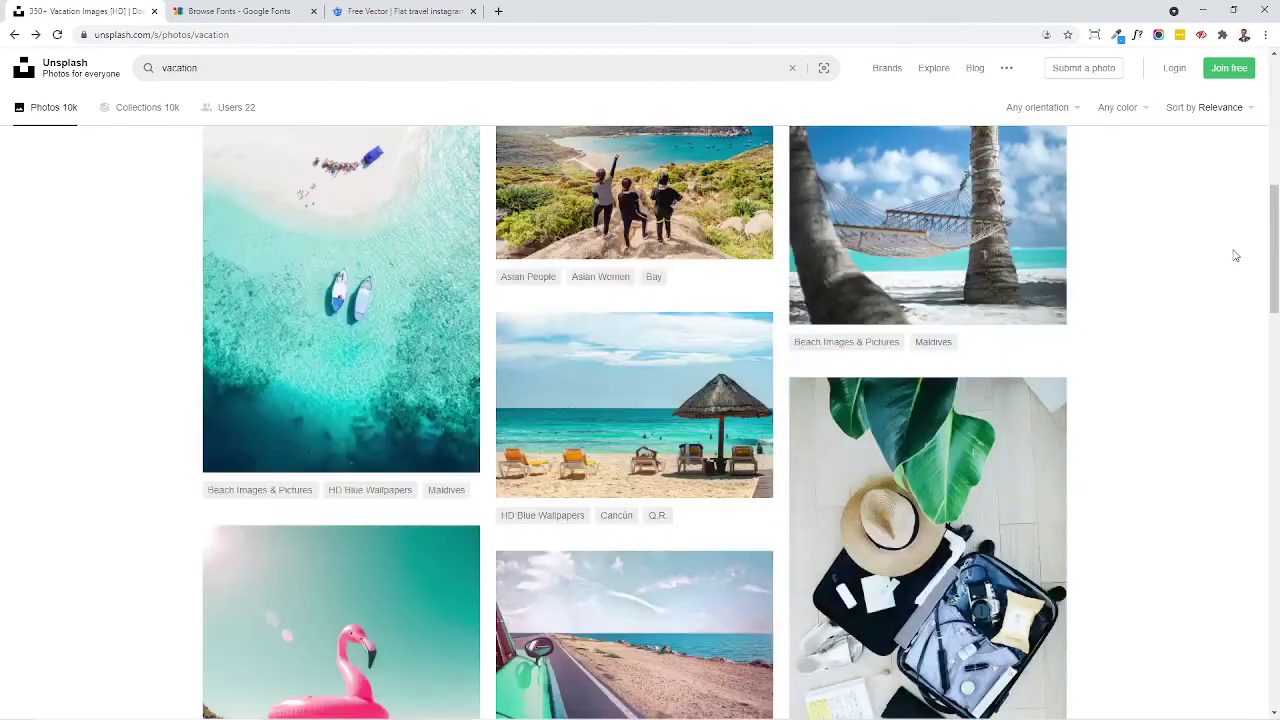
scroll(1233, 257, "down", 1)
scroll(1234, 258, "down", 5)
scroll(1234, 258, "down", 4)
scroll(1234, 258, "down", 4)
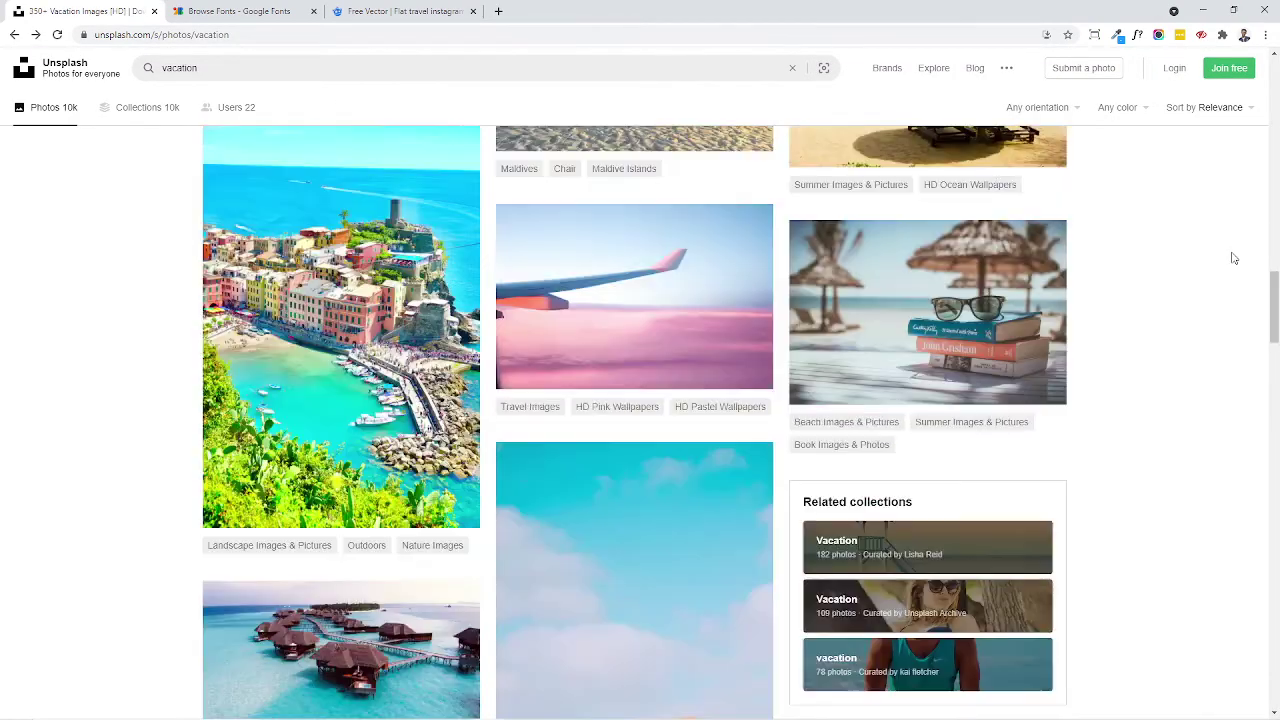
scroll(1234, 258, "down", 3)
scroll(1234, 258, "down", 4)
scroll(1234, 258, "down", 4)
scroll(1234, 258, "down", 3)
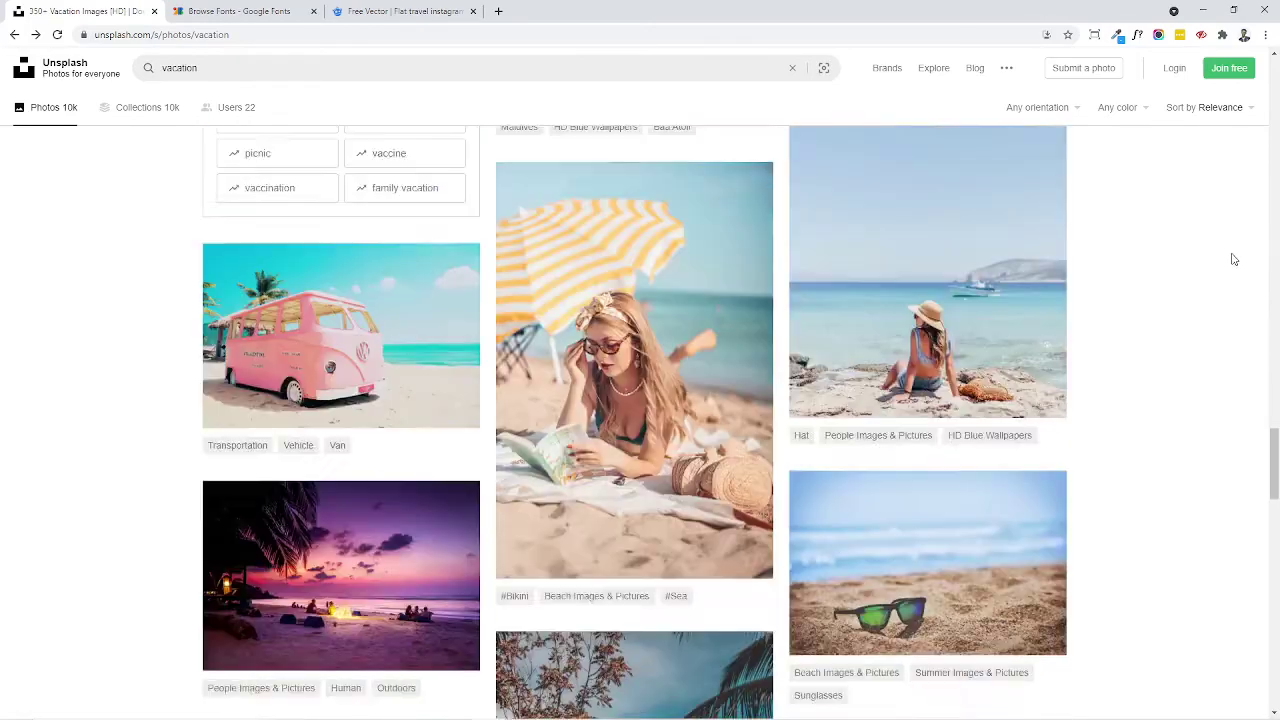
scroll(1234, 259, "down", 1)
scroll(1234, 259, "down", 4)
scroll(1233, 262, "down", 4)
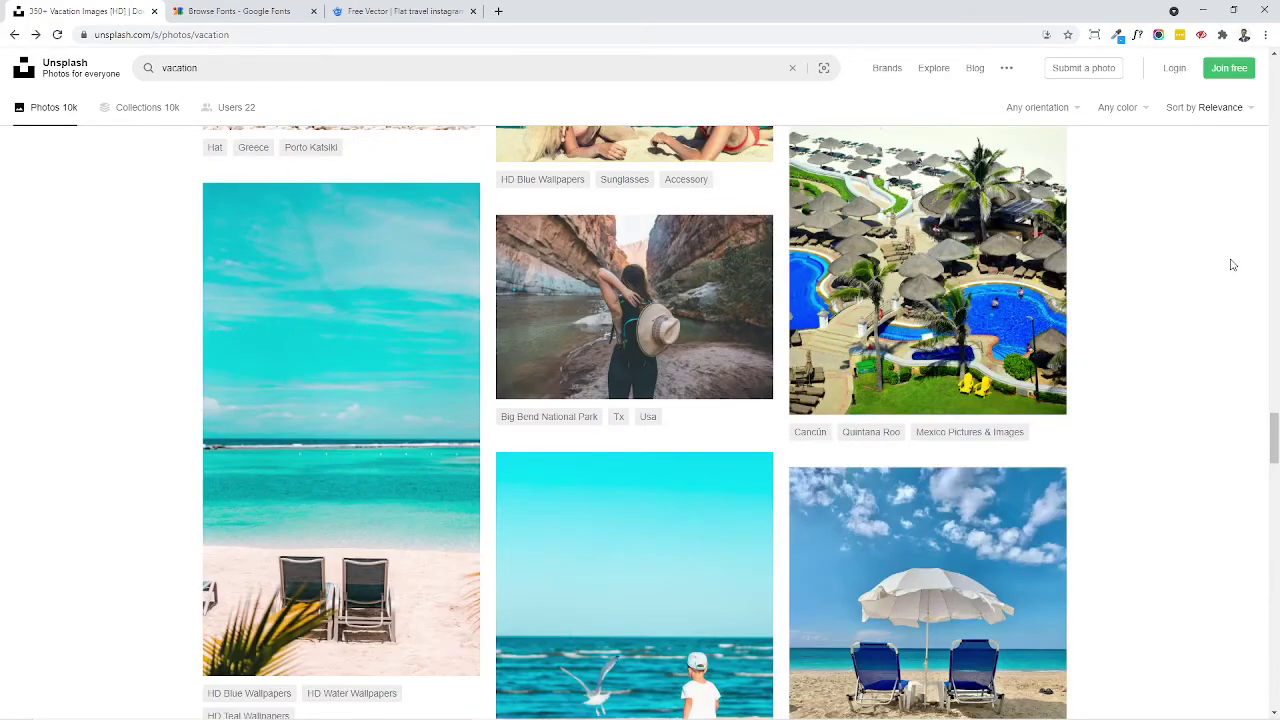
scroll(1233, 264, "down", 3)
scroll(1233, 264, "down", 5)
scroll(1200, 500, "down", 2)
scroll(1159, 482, "down", 1)
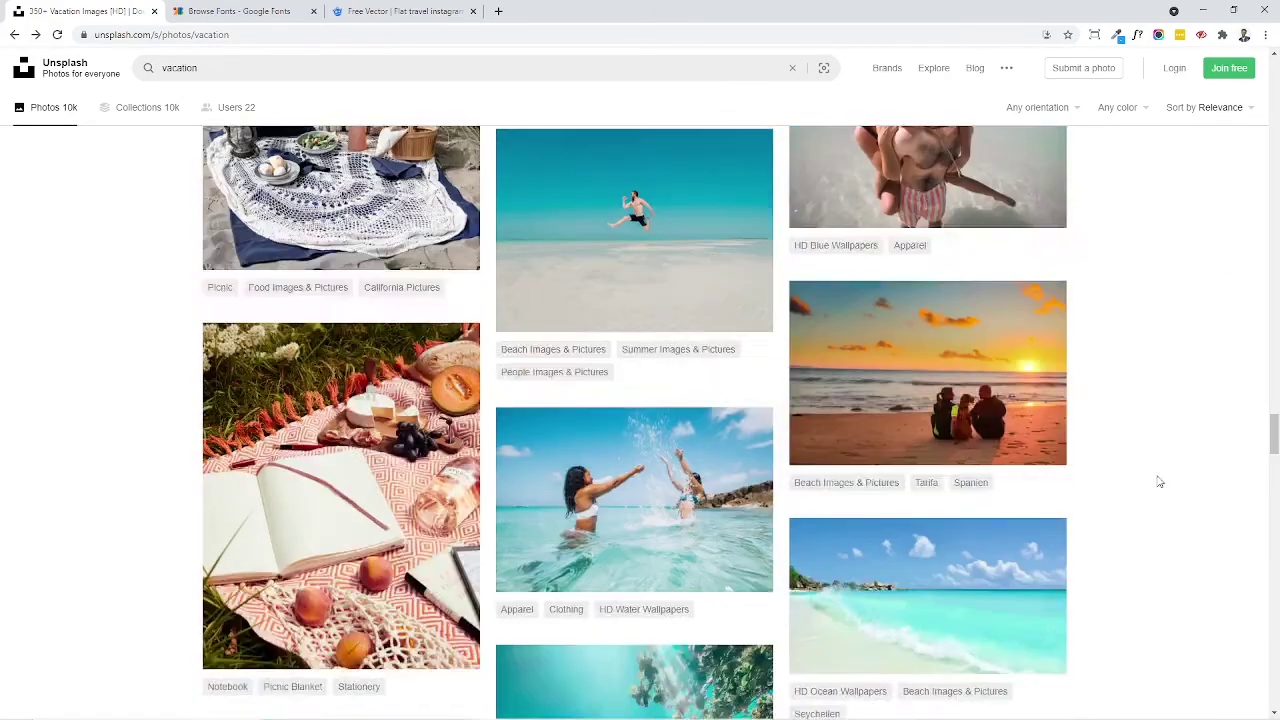
scroll(1159, 482, "down", 2)
scroll(1080, 457, "down", 1)
scroll(1034, 486, "down", 2)
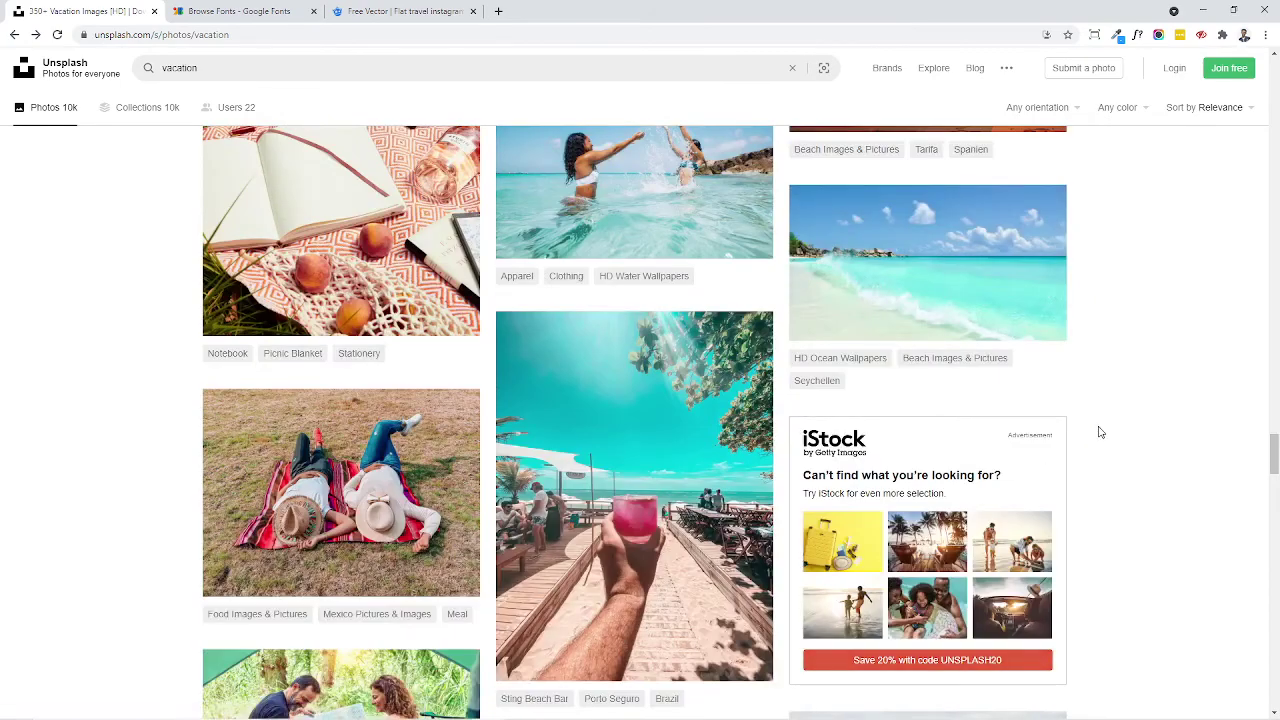
scroll(1100, 432, "down", 3)
Search Unsplash for 'passport' and open the typewriter-and-map photo's copy menu
left_click(316, 64)
type("passpor")
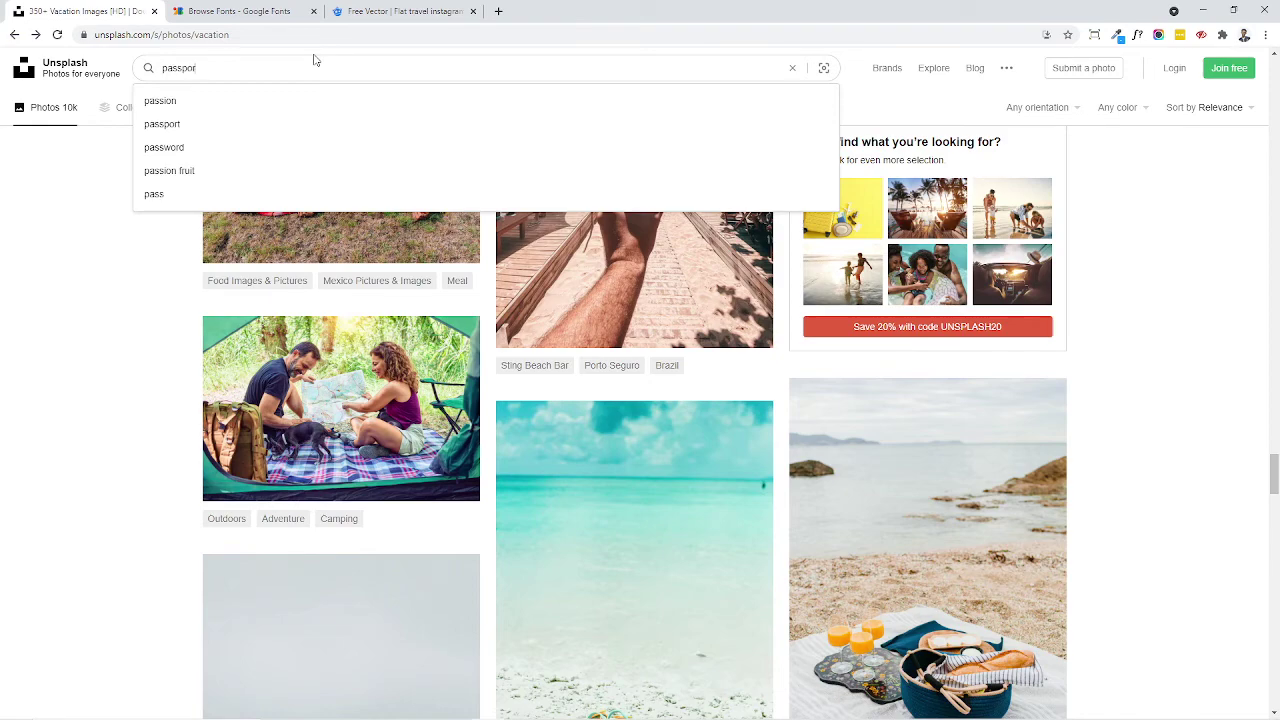
type("t")
key("Return")
scroll(320, 57, "down", 3)
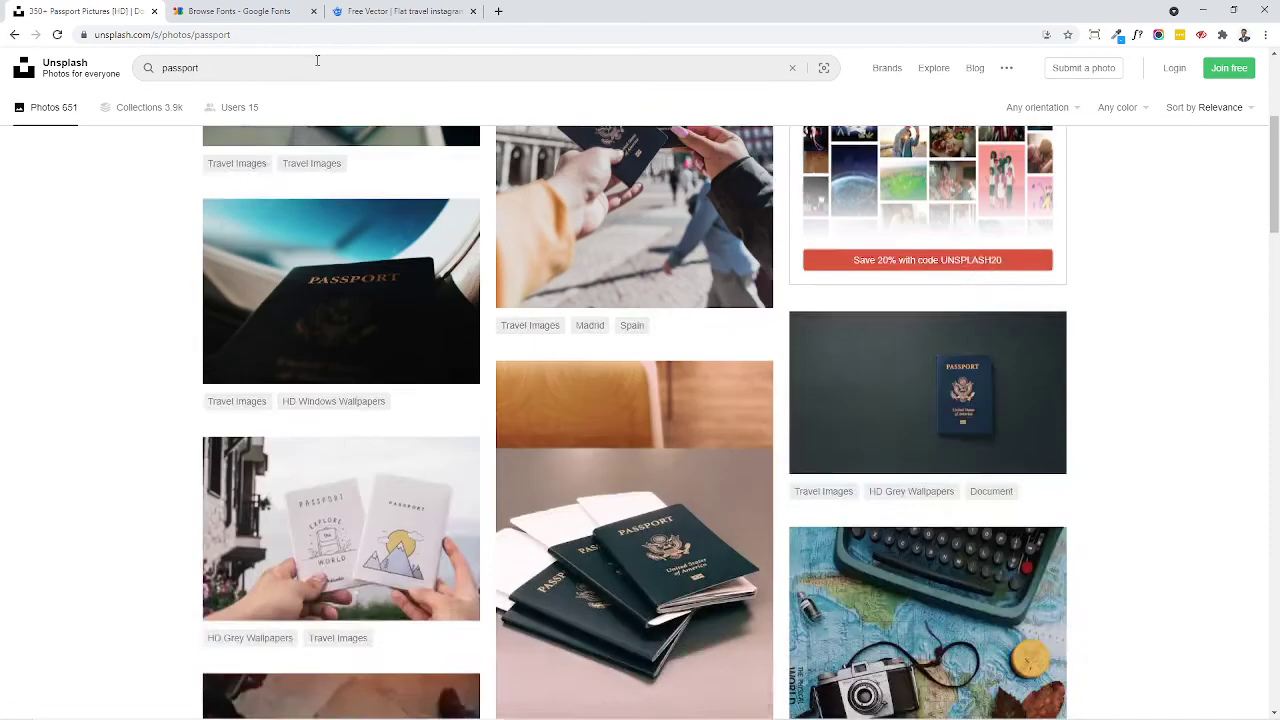
scroll(280, 80, "down", 1)
scroll(213, 105, "down", 2)
scroll(213, 105, "down", 1)
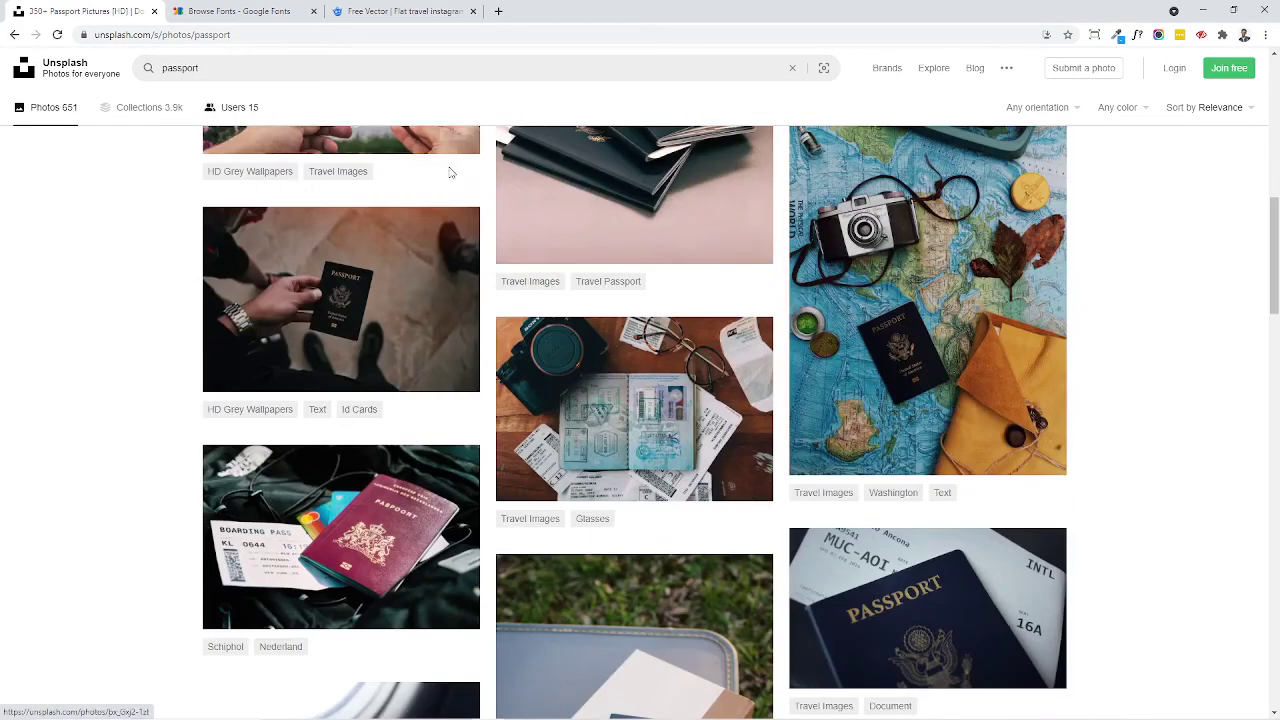
left_click(908, 240)
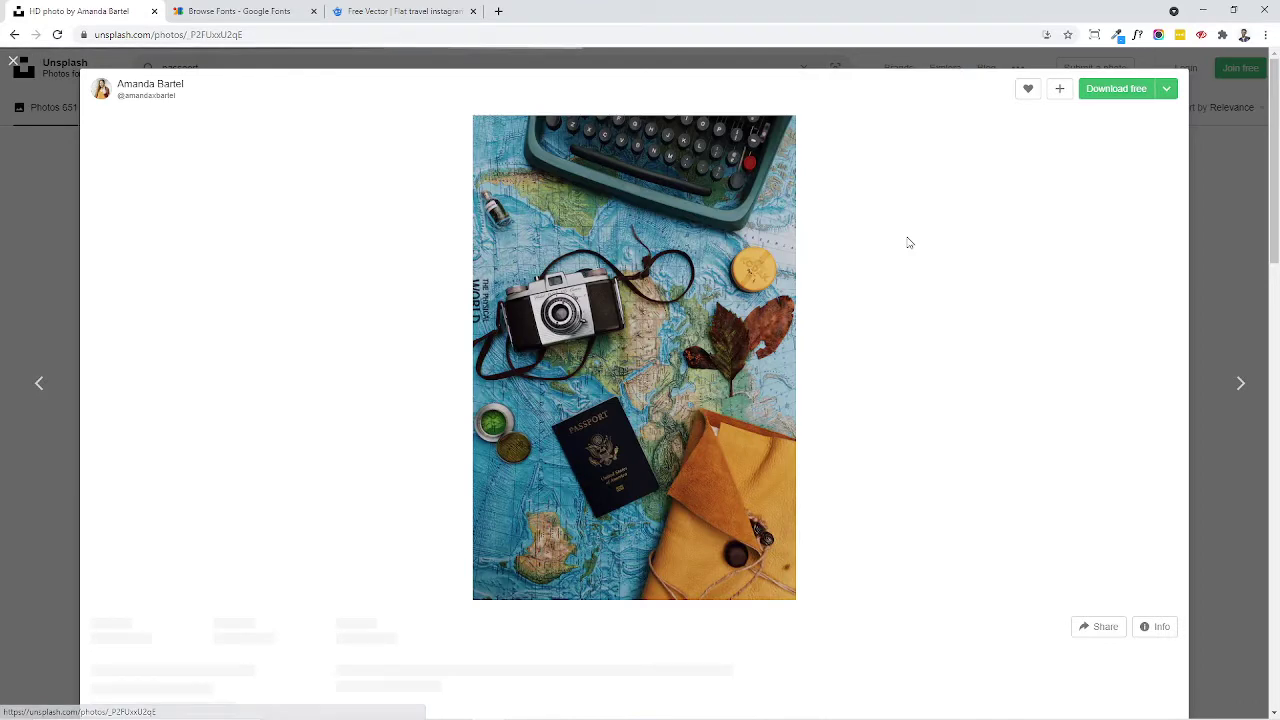
right_click(573, 327)
Copy the typewriter-and-map photo and paste it into Frame 3
left_click(610, 370)
key("alt+Tab")
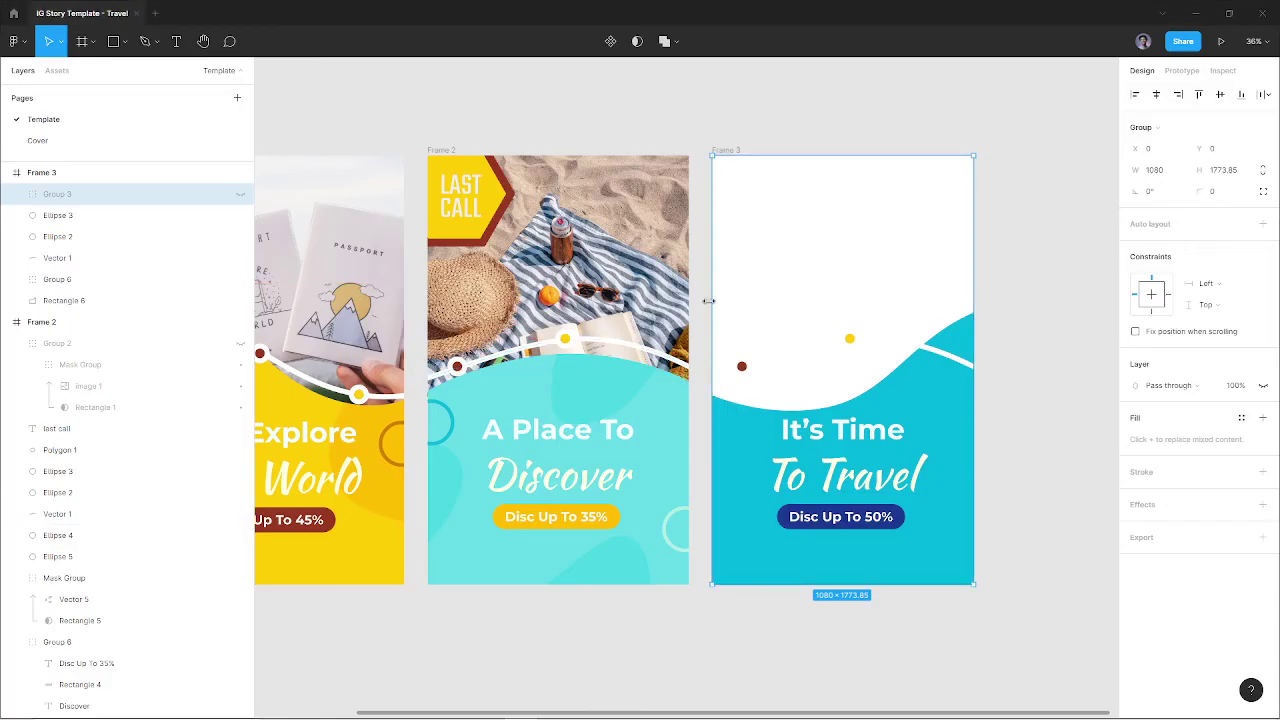
left_click(727, 150)
key("ctrl+v")
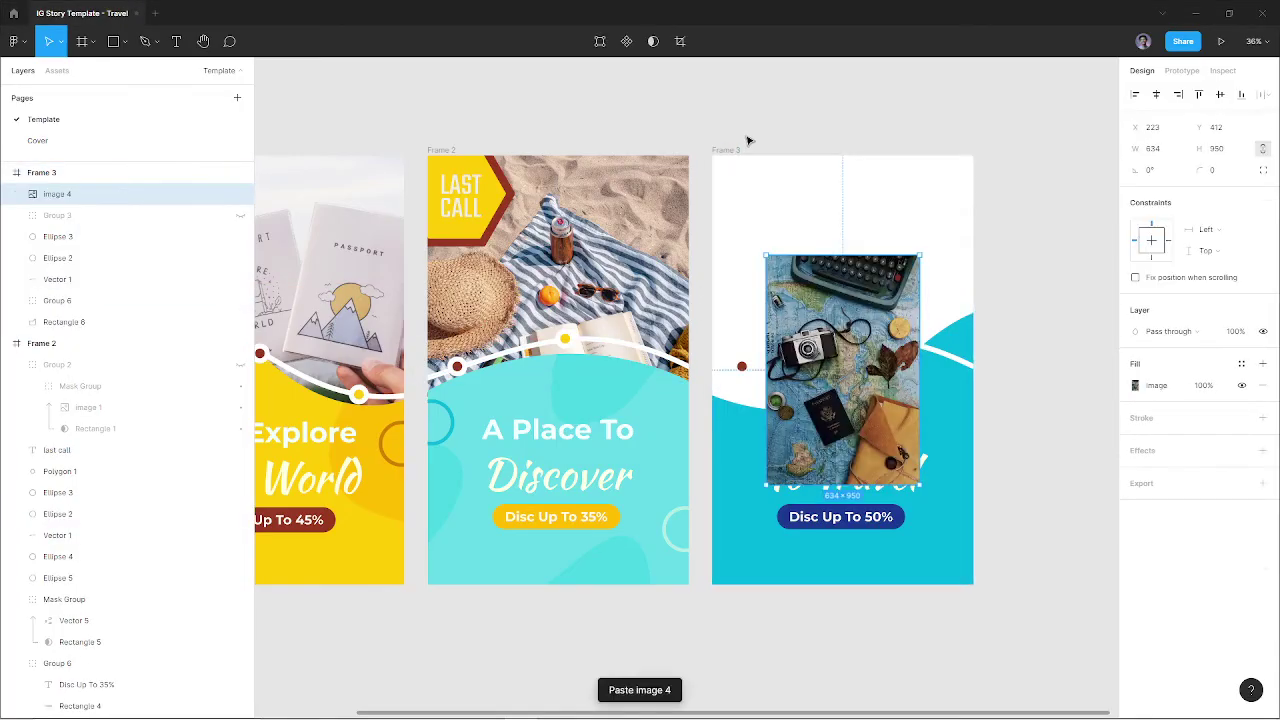
Recolour Frame 2's LAST CALL text navy, matching the discount badge
left_click(455, 207)
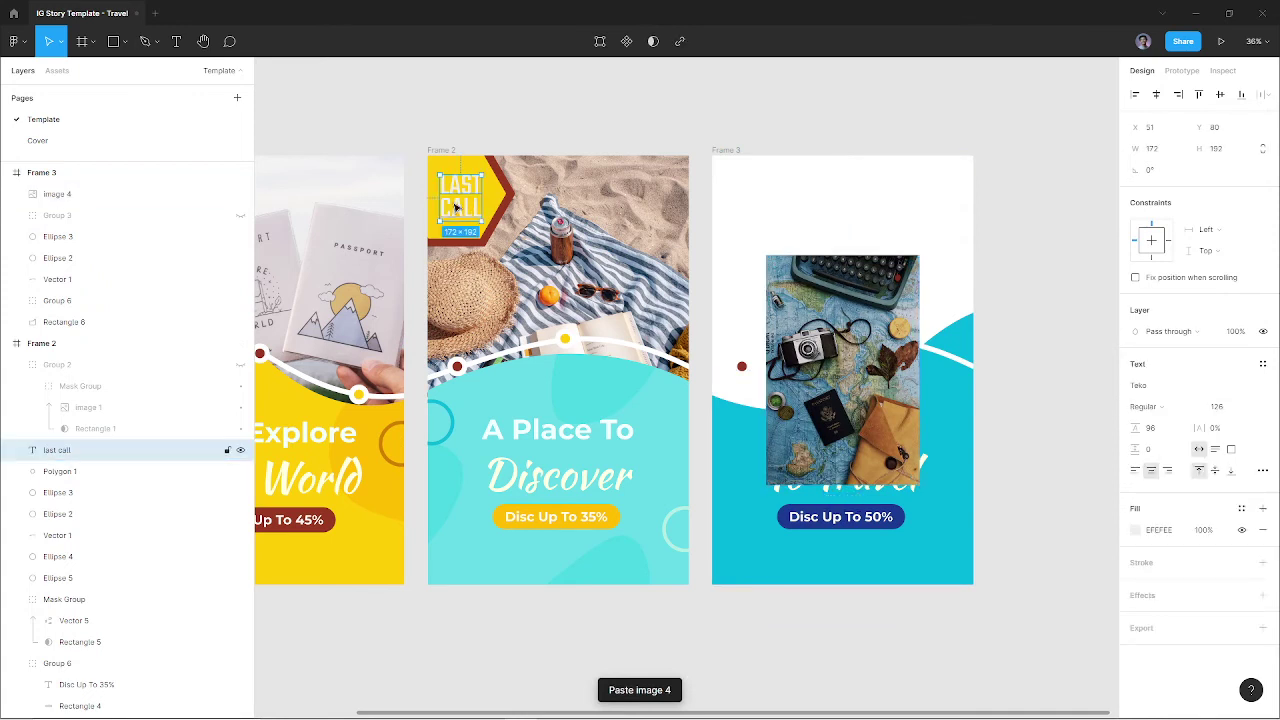
key("i")
left_click(531, 386)
key("i")
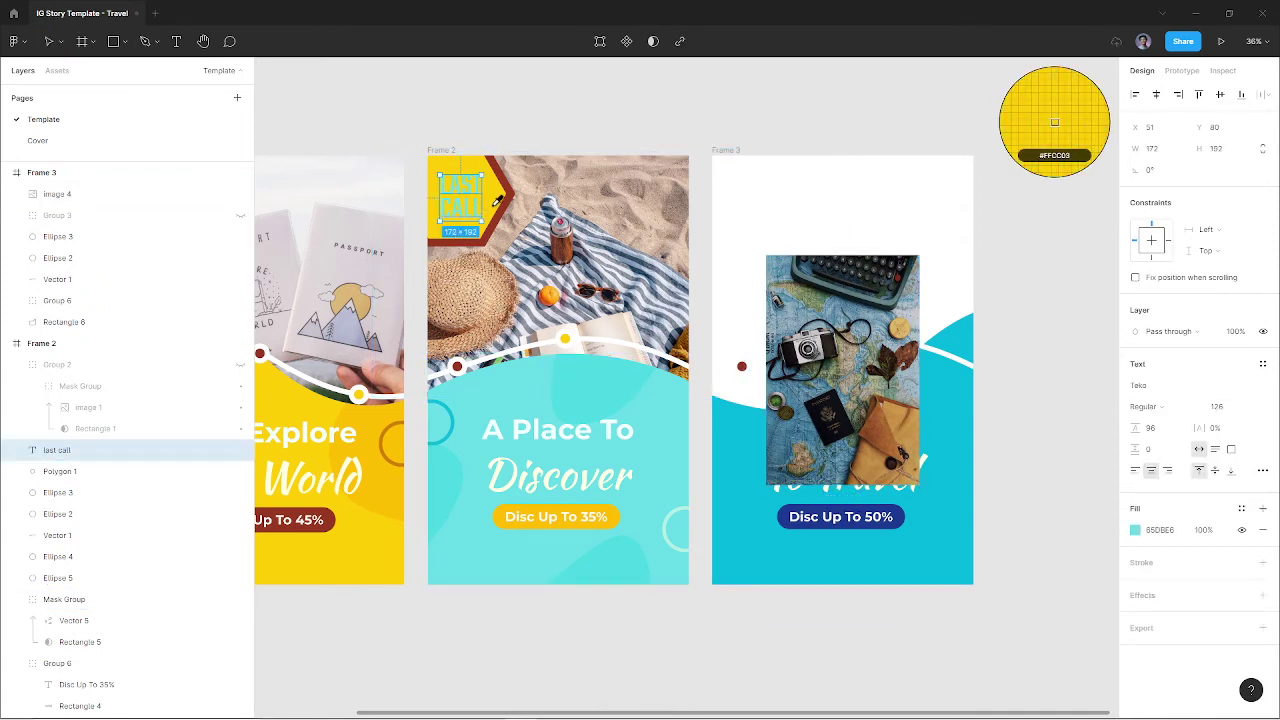
left_click(497, 200)
left_click(554, 128)
scroll(600, 180, "left", 5)
scroll(600, 180, "up", 1)
left_click(645, 241)
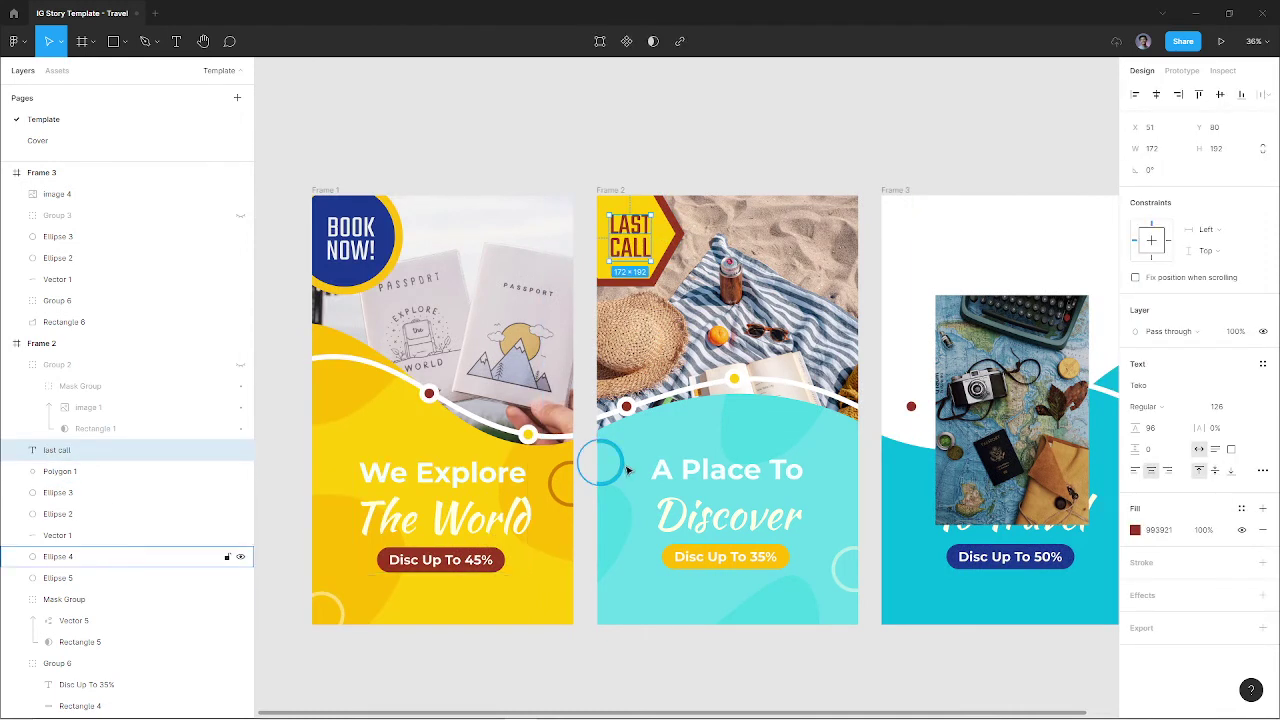
key("i")
left_click(952, 554)
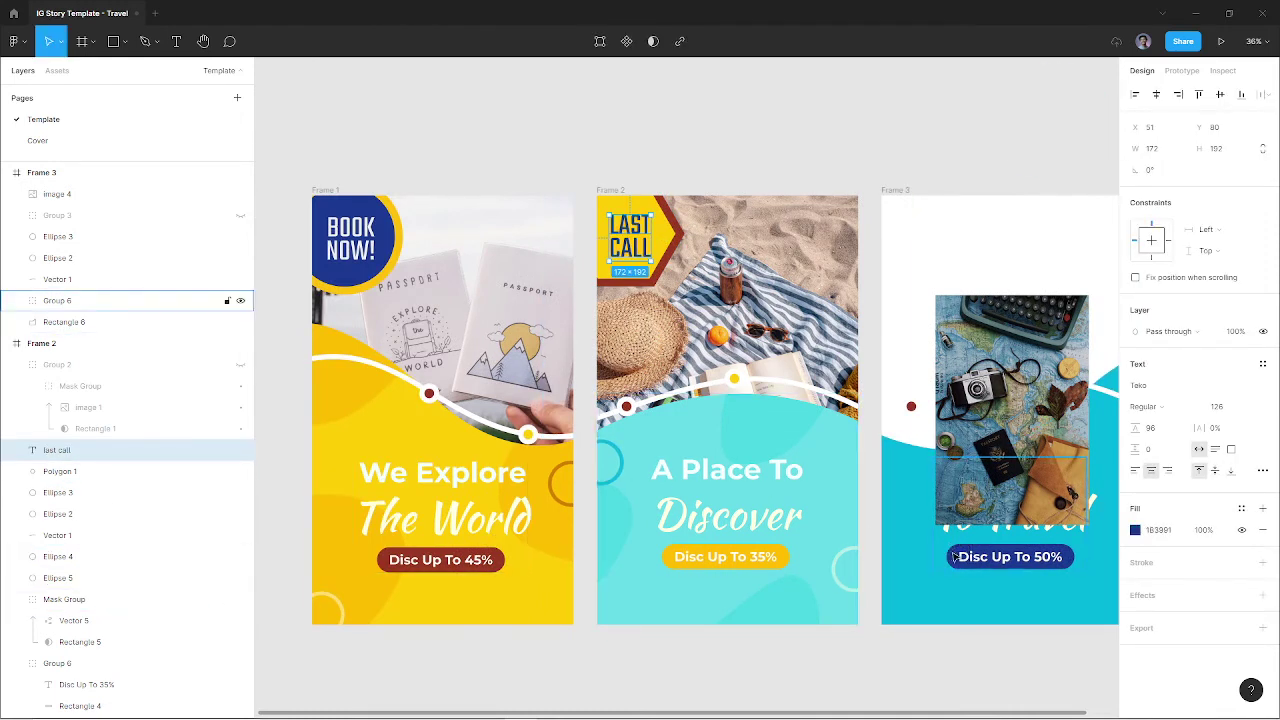
left_click(737, 151)
Resize the map photo to fill Frame 3 and move it beneath the frame's other layers
scroll(619, 234, "right", 4)
scroll(619, 234, "right", 1)
left_click(789, 335)
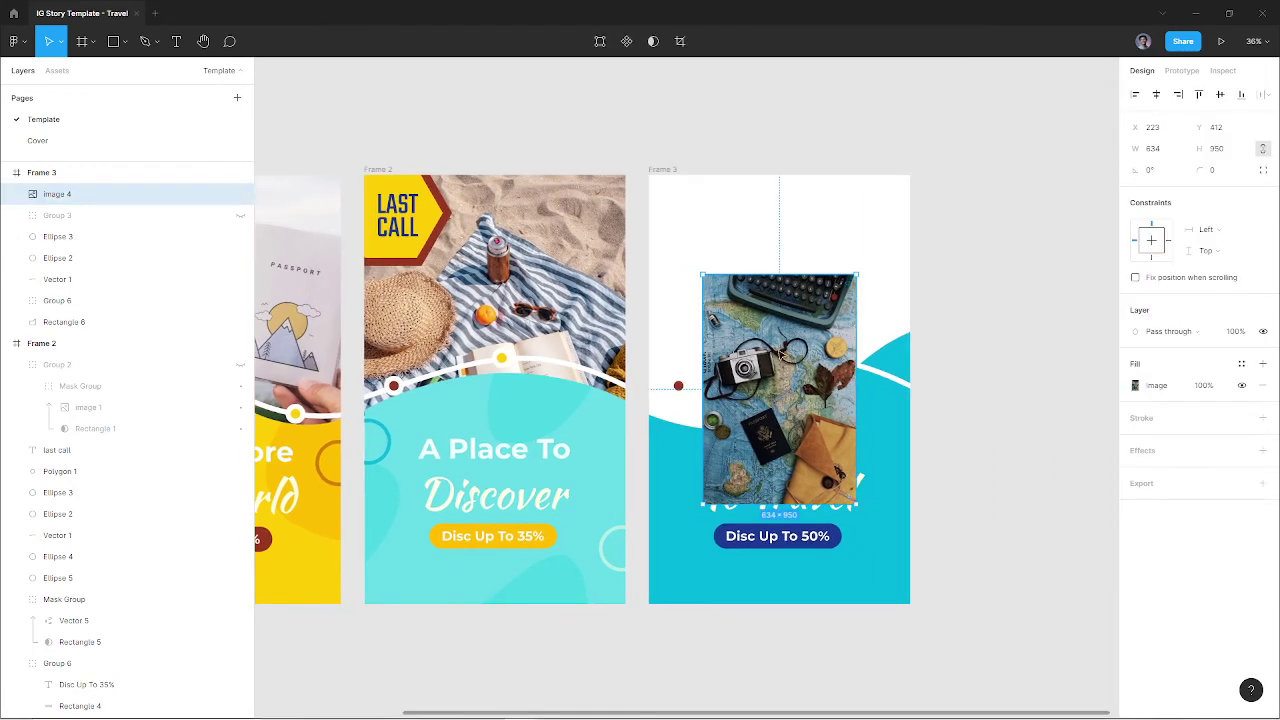
left_click_drag(783, 352, 905, 541)
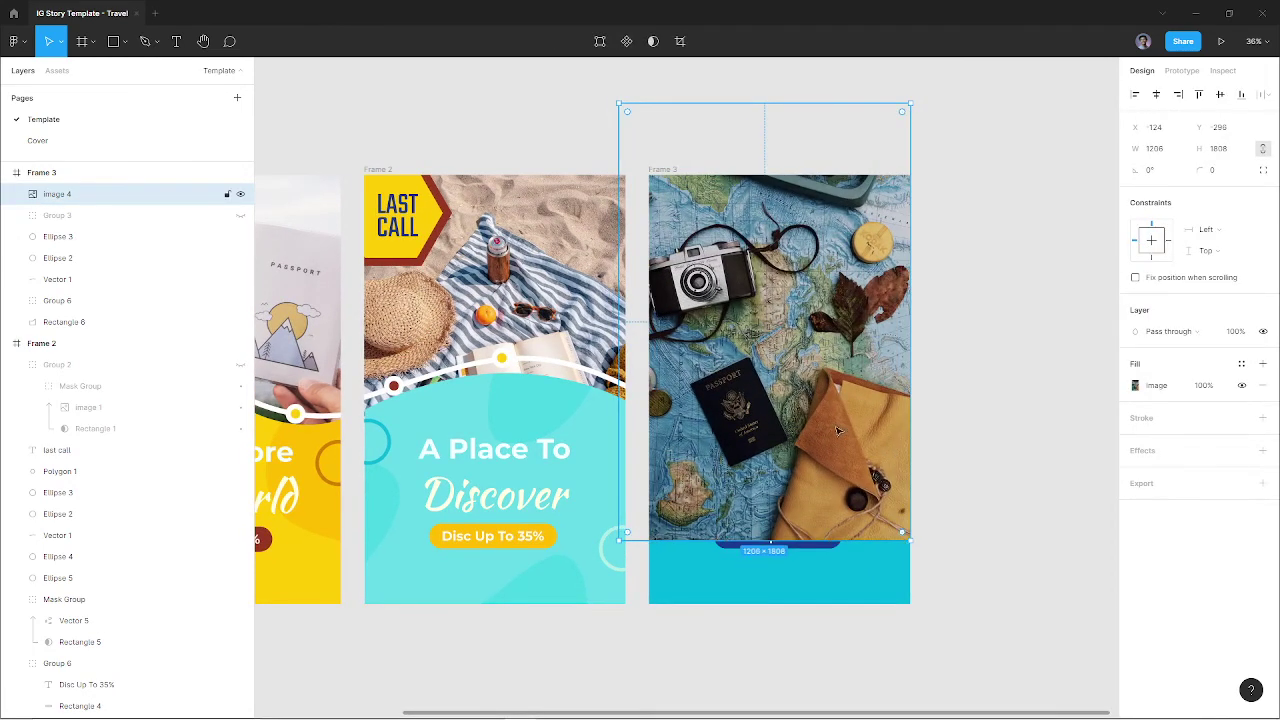
left_click_drag(617, 102, 639, 133)
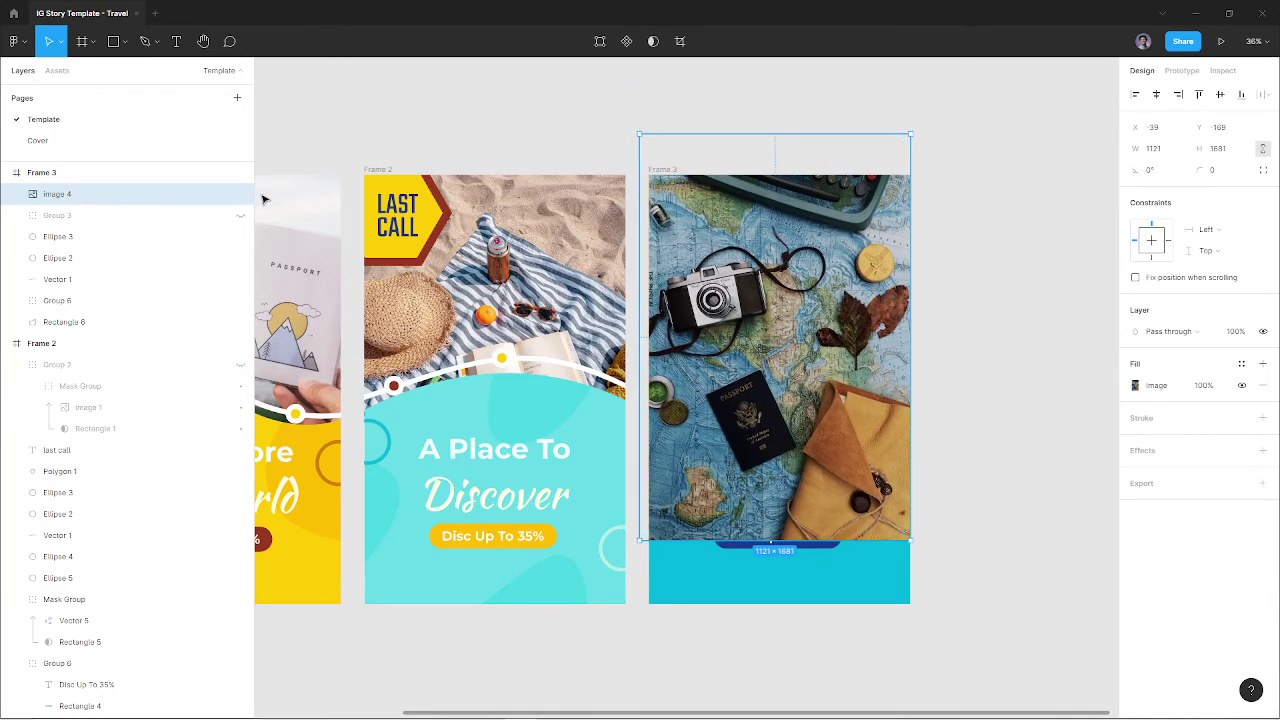
left_click_drag(92, 318, 93, 322)
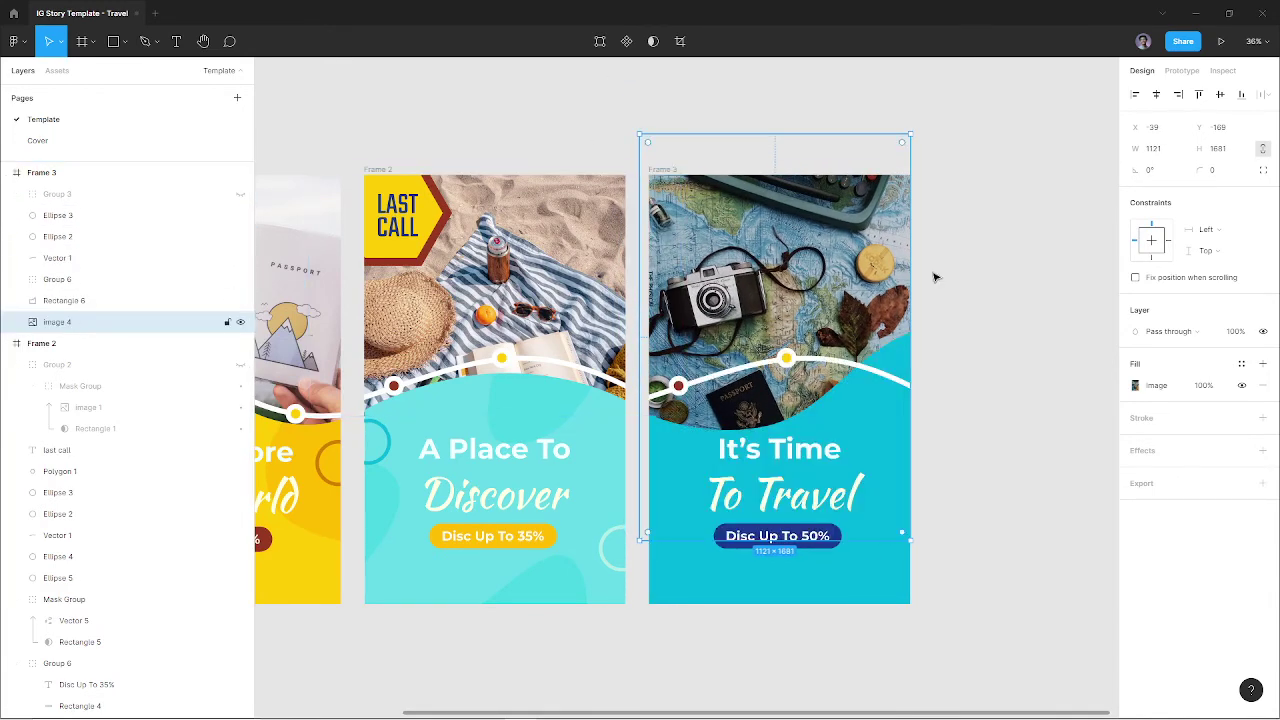
left_click(972, 252)
scroll(870, 365, "down", 1)
scroll(870, 365, "left", 1)
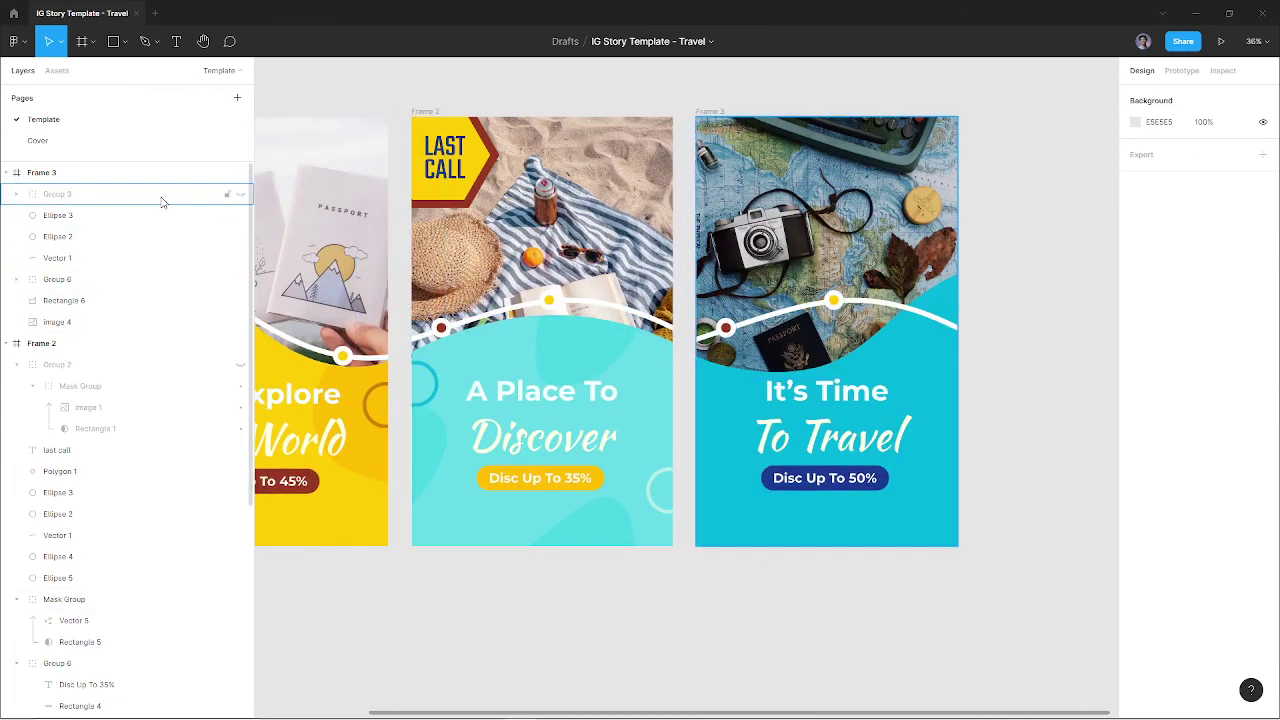
Make Group 3's BOOK NOW! artwork visible again in Frame 3
left_click(208, 195)
left_click(239, 196)
left_click(239, 196)
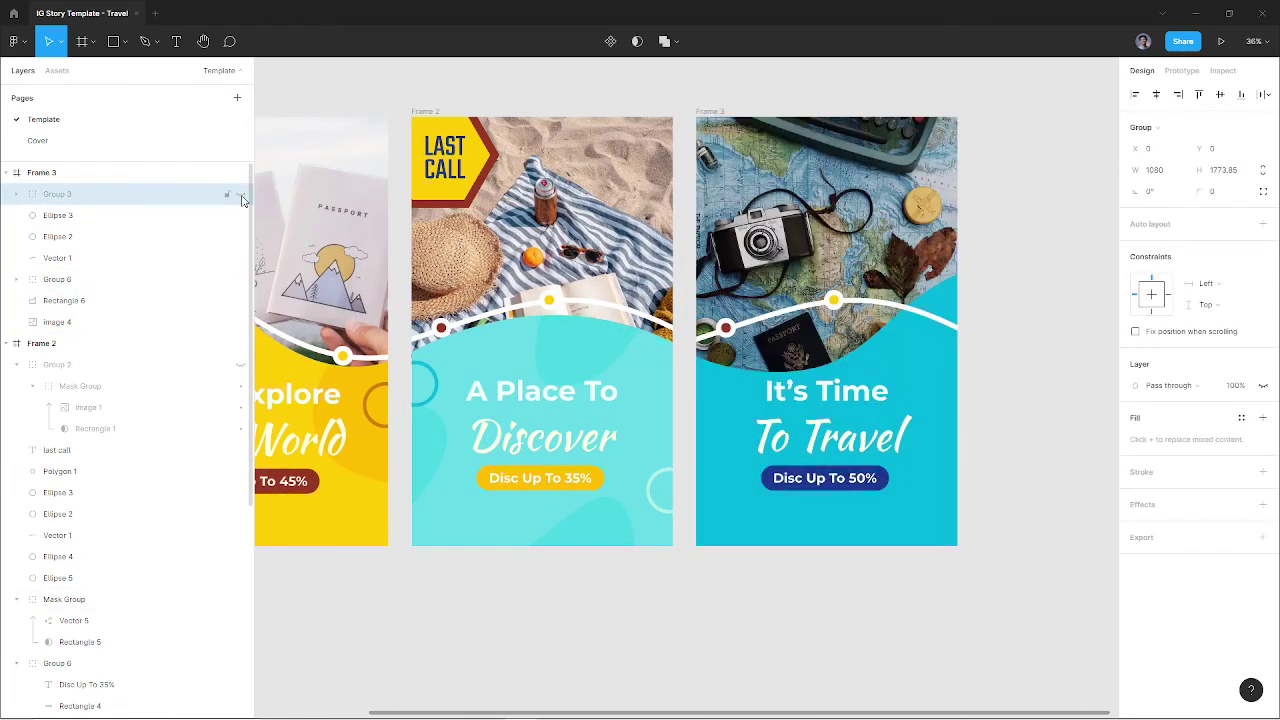
left_click(240, 196)
left_click(240, 196)
left_click(240, 196)
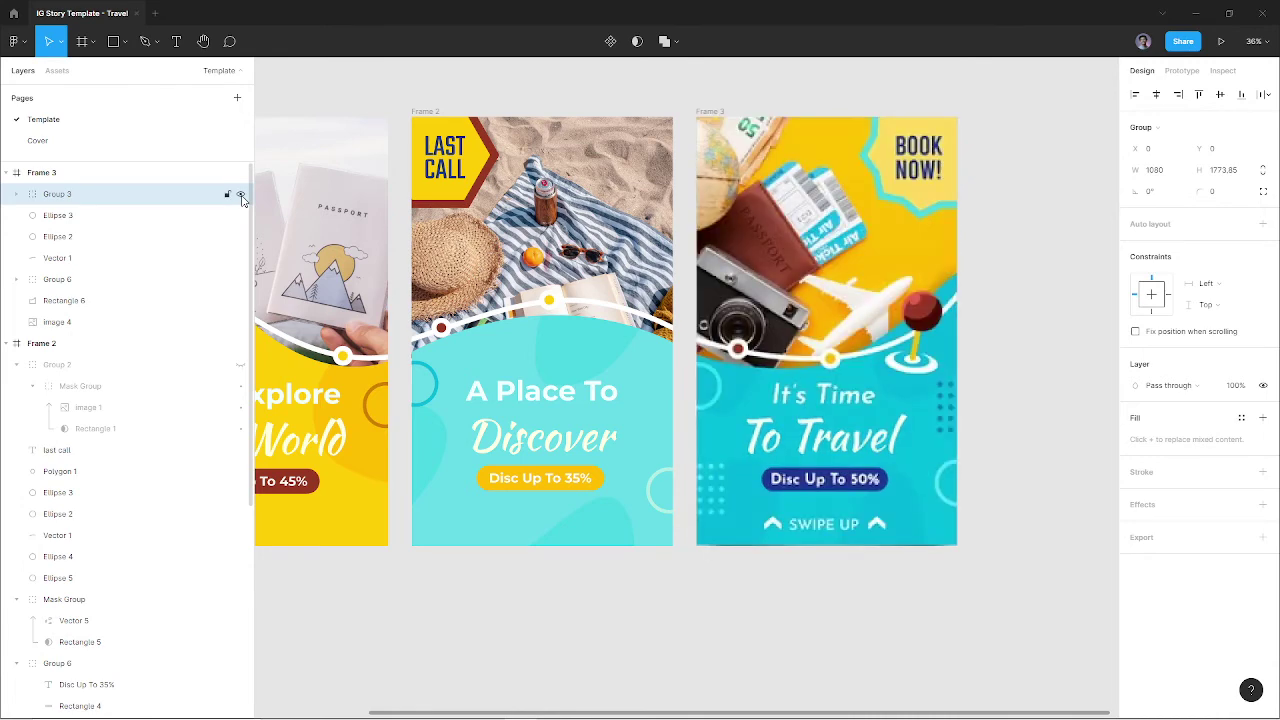
left_click(240, 196)
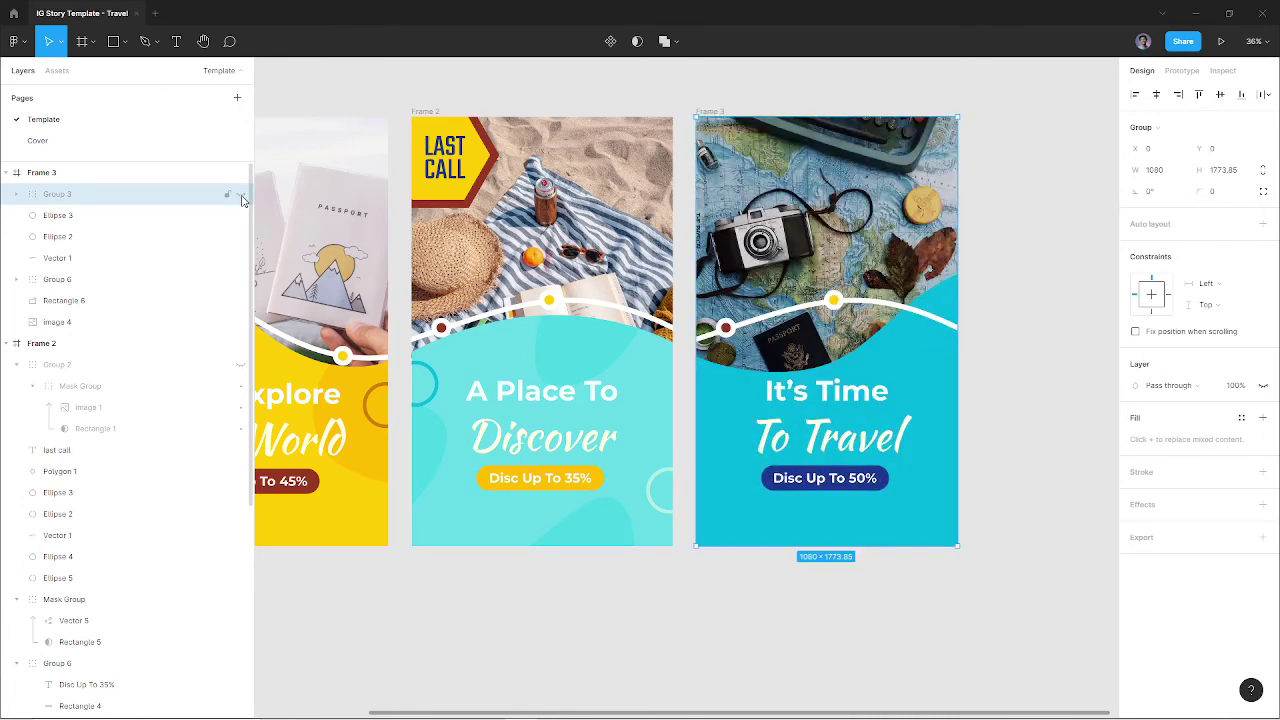
scroll(257, 193, "left", 3)
scroll(257, 193, "right", 2)
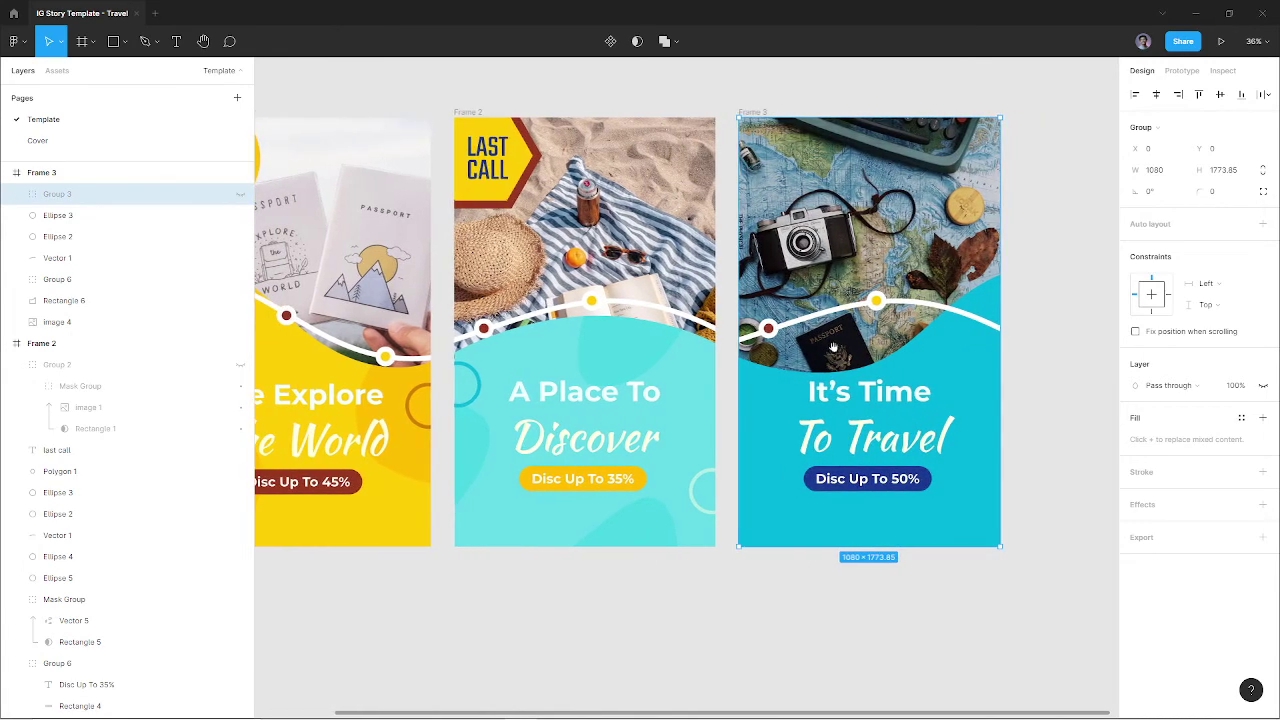
left_click(241, 195)
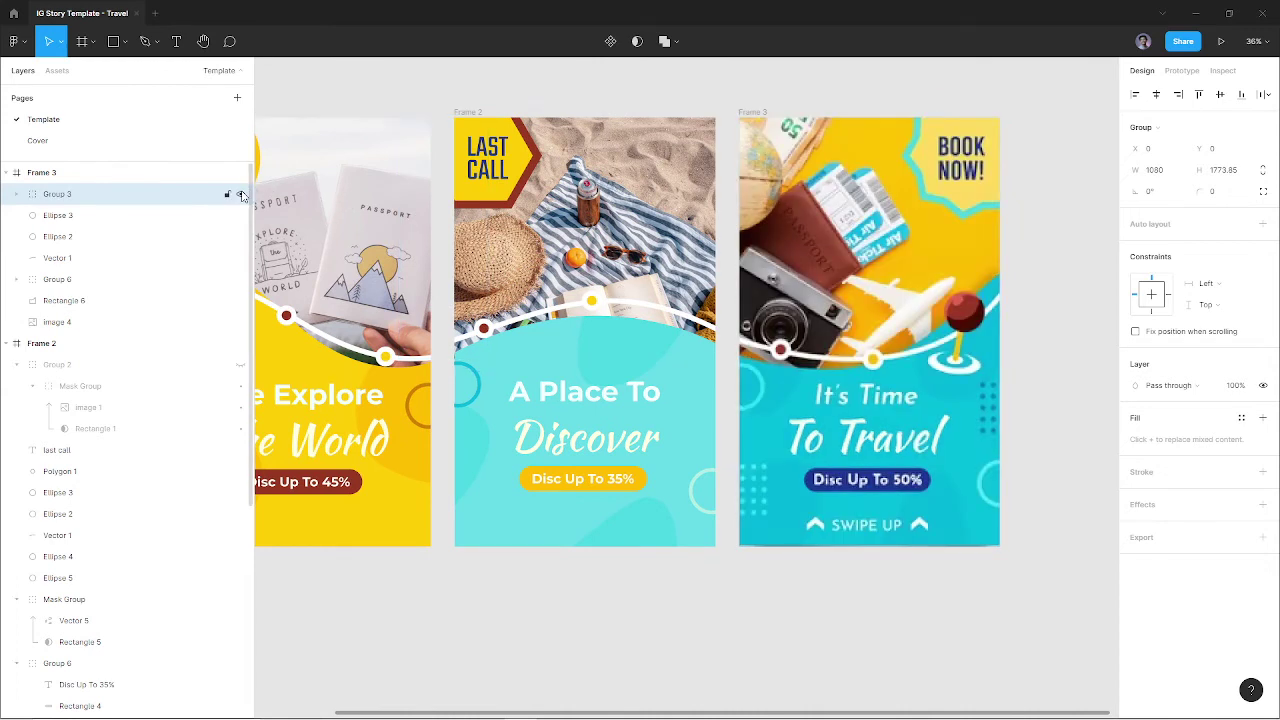
Paste Frame 2's two outline circles, Ellipse 4 and Ellipse 5, into Frame 3
left_click(473, 404)
left_click(690, 486, "shift")
left_click(838, 482)
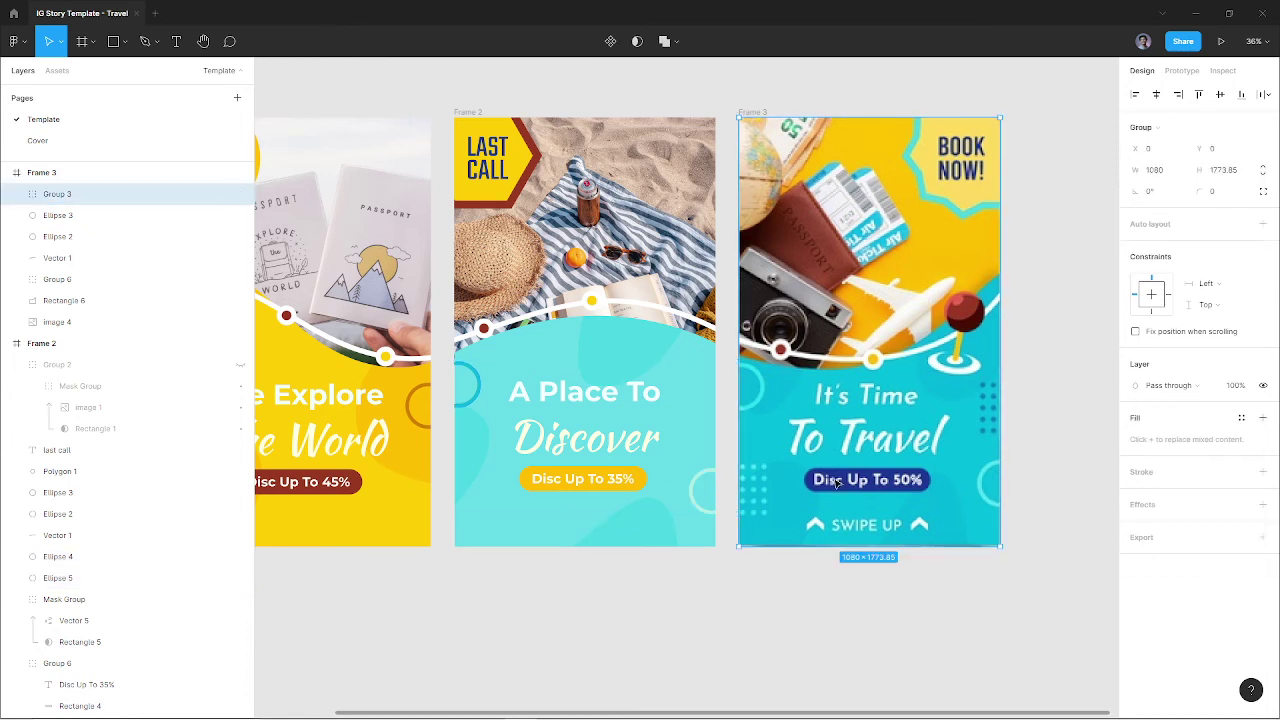
key("ctrl+v")
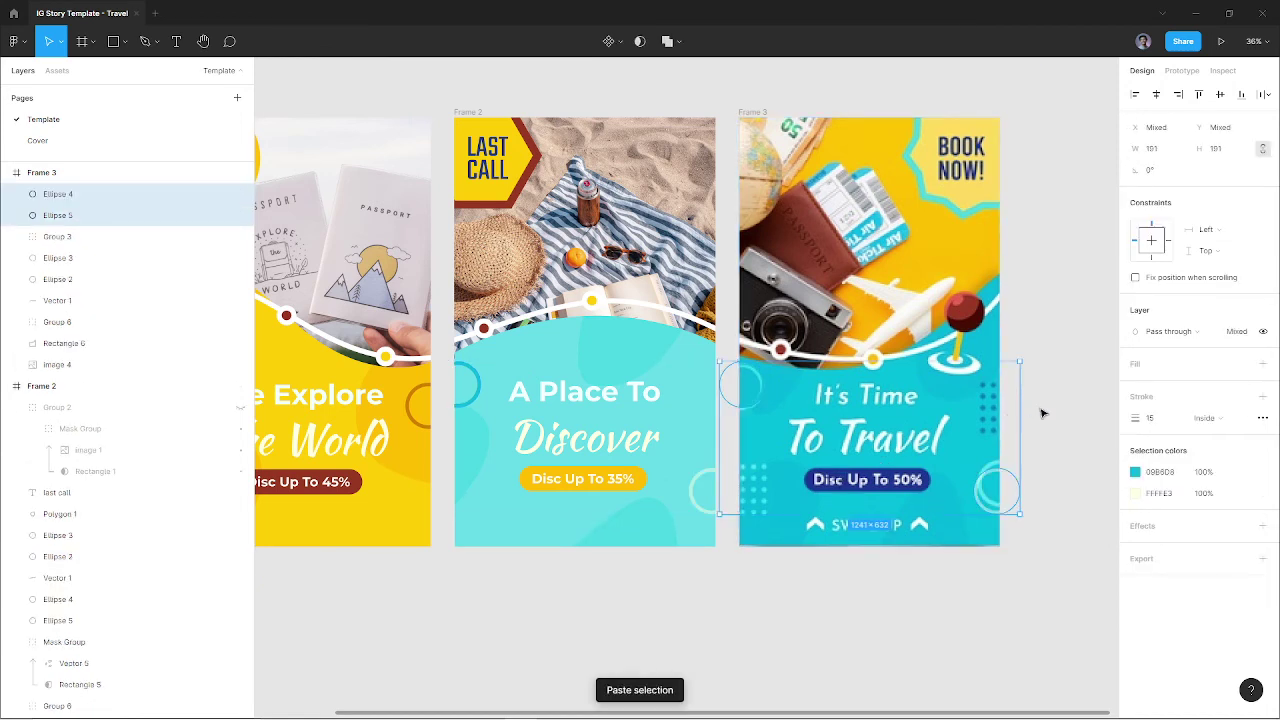
Give the left circle's outline the light teal sampled from Frame 2
left_click(750, 398)
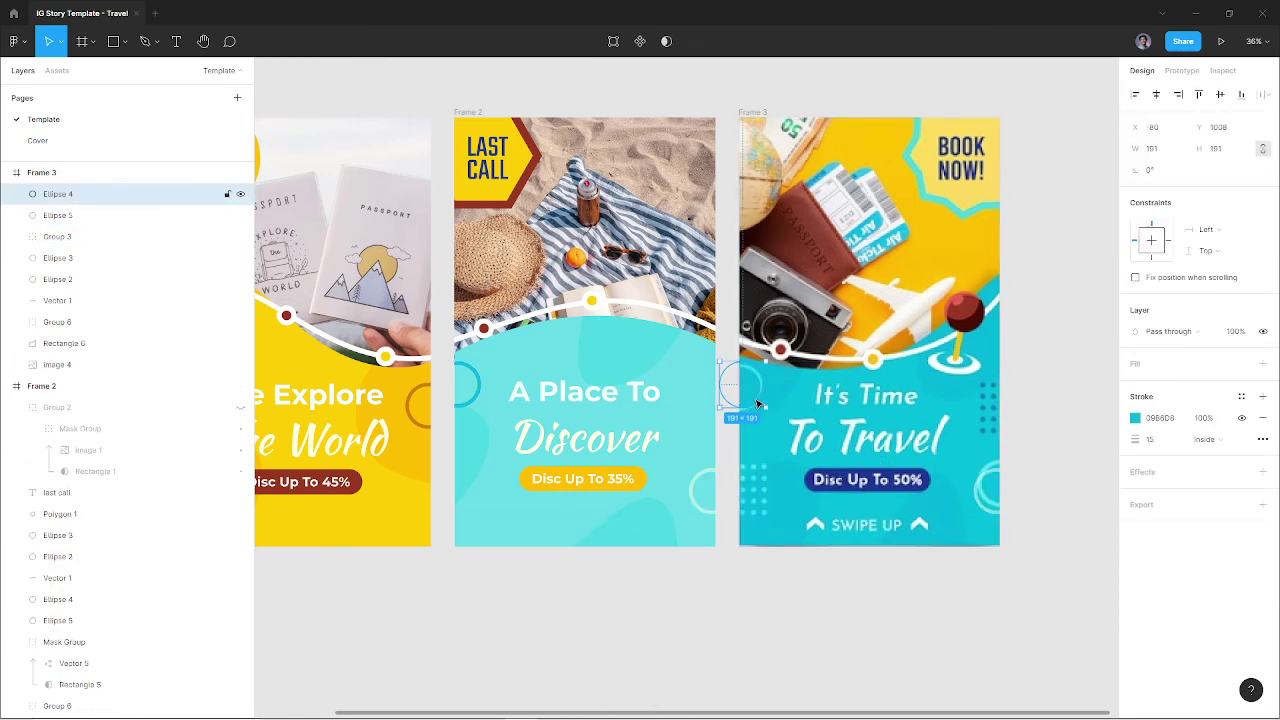
key("i")
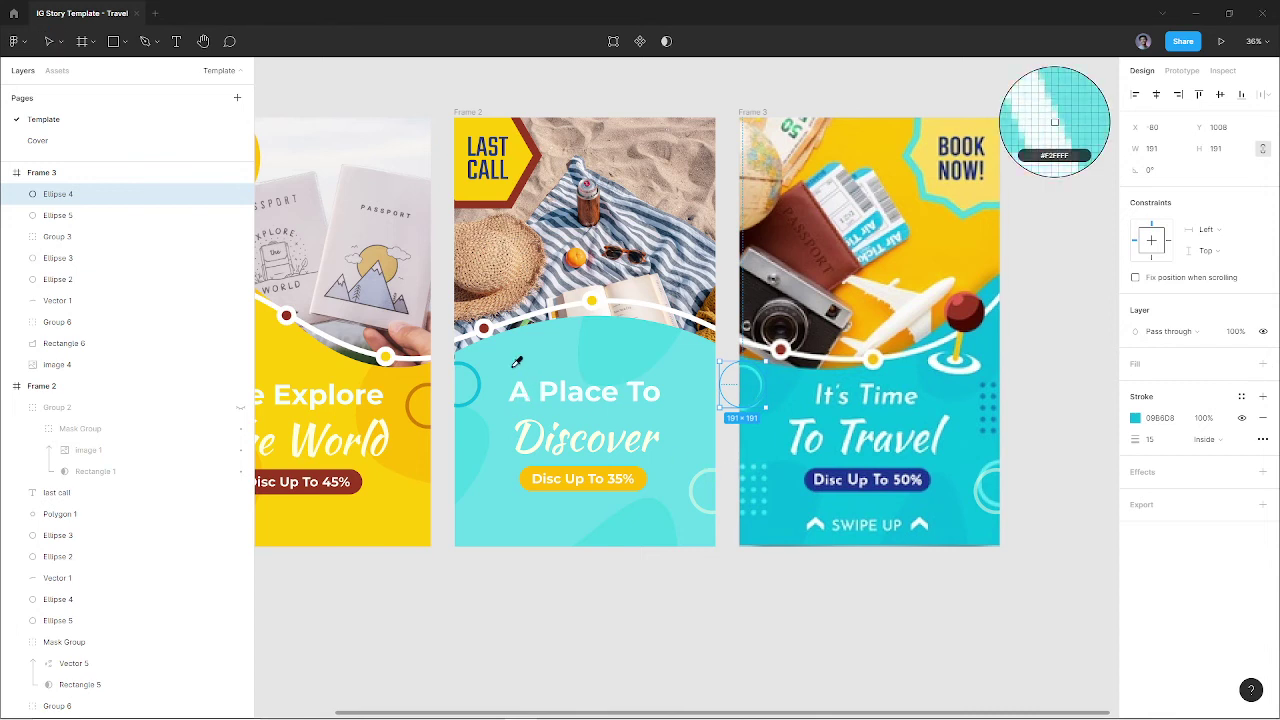
left_click(517, 363)
left_click(1062, 384)
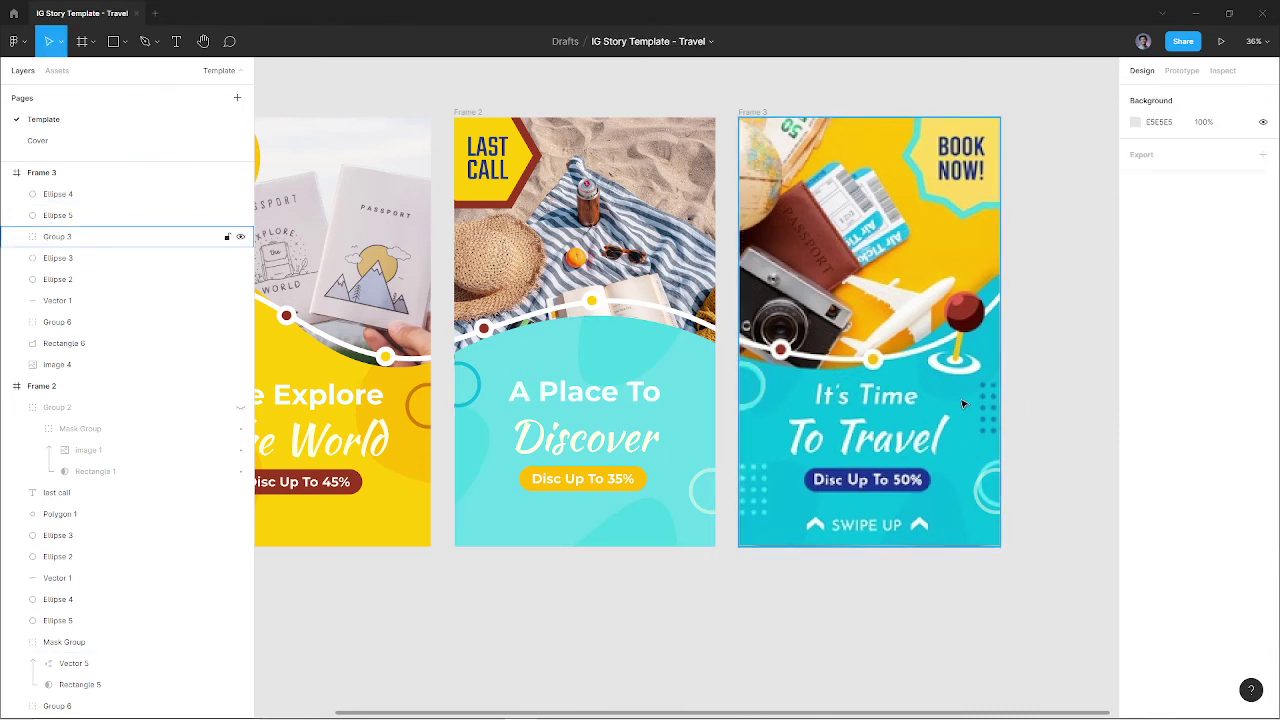
Draw a tall grey ellipse over the lower left of Frame 3's panel
key("p")
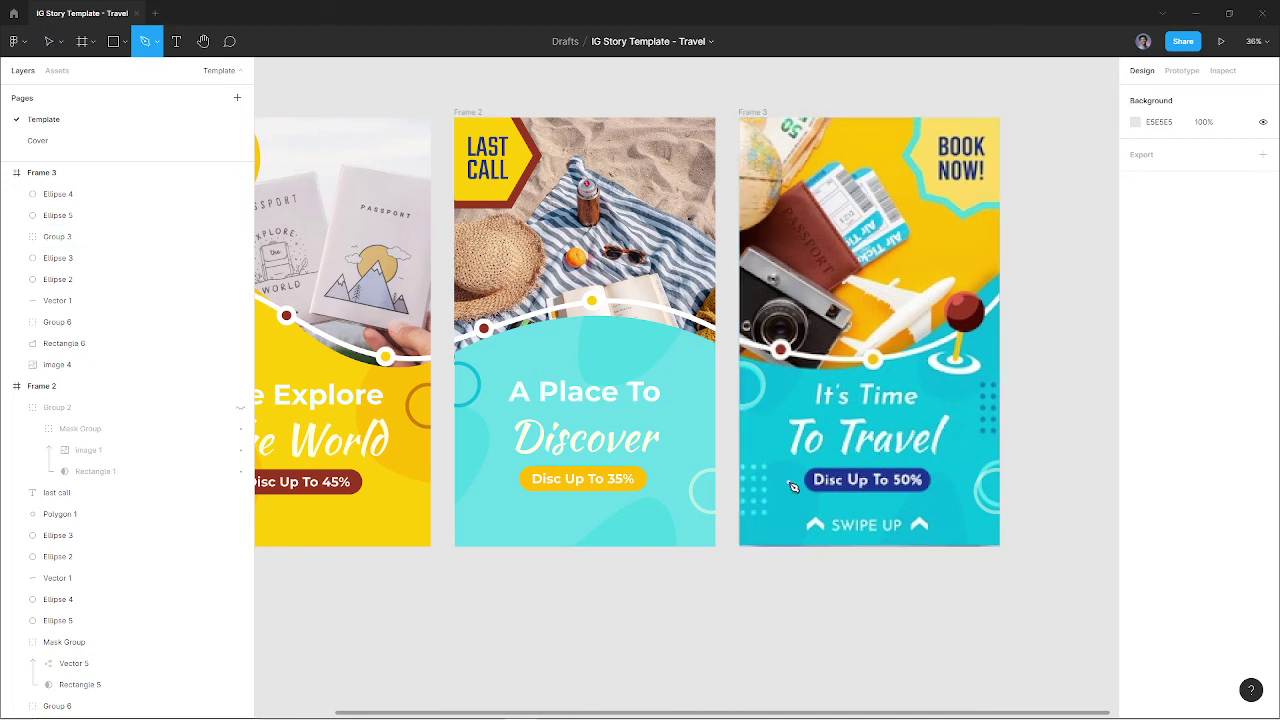
key("o")
mouse_move(793, 486)
left_mouse_down()
mouse_move(766, 517)
mouse_move(770, 585)
mouse_move(798, 494)
mouse_move(793, 523)
left_mouse_up()
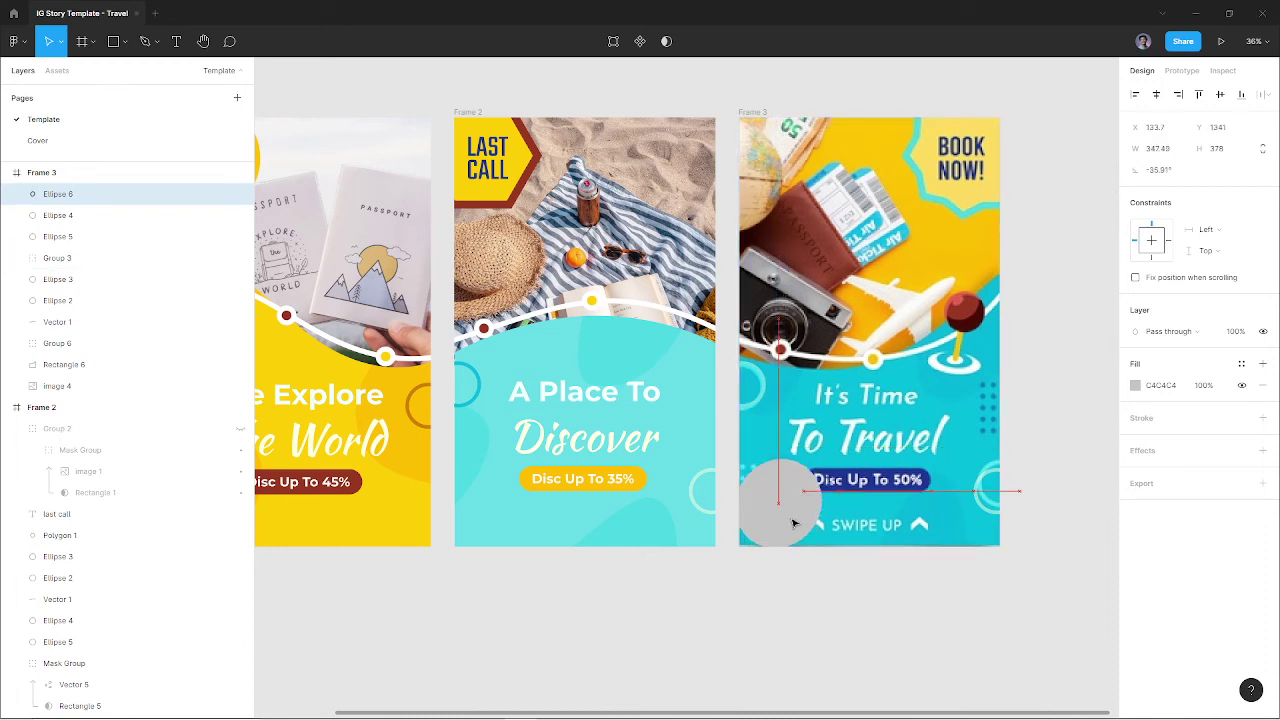
left_click_drag(748, 545, 722, 563)
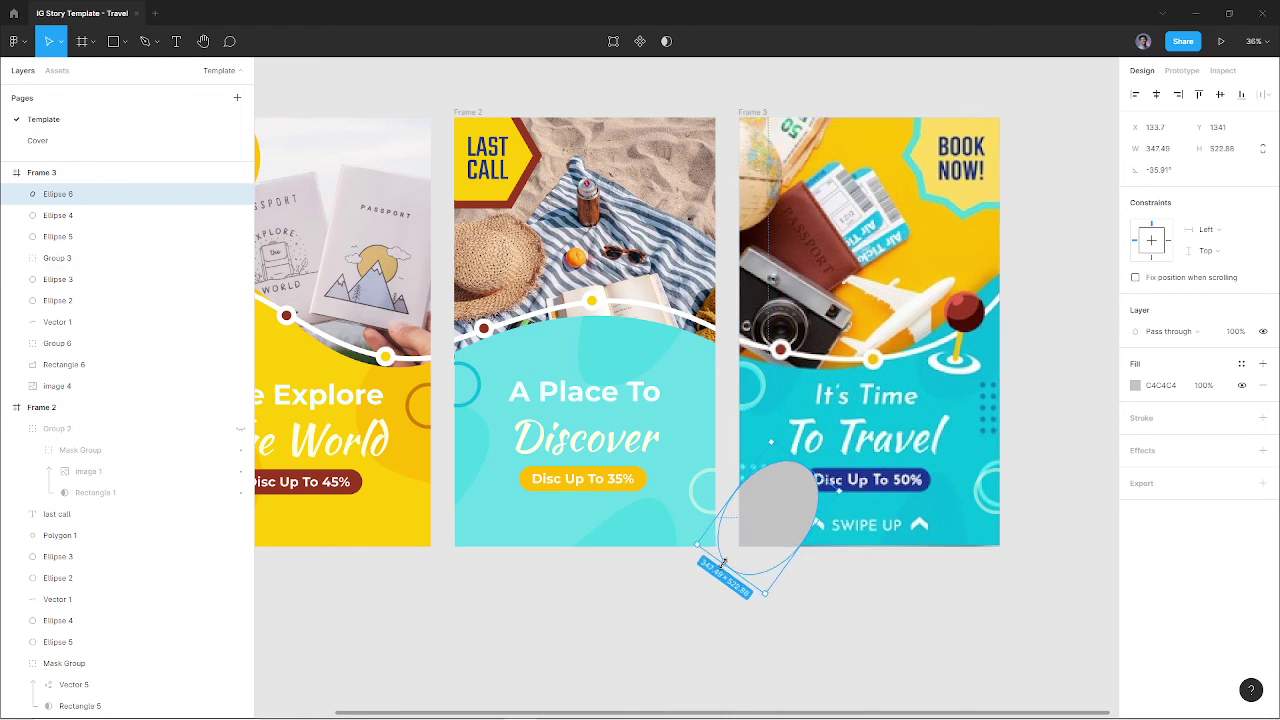
Duplicate and rotate the ellipse into copies at the lower right, right edge and left edge
left_click_drag(765, 510, 840, 518)
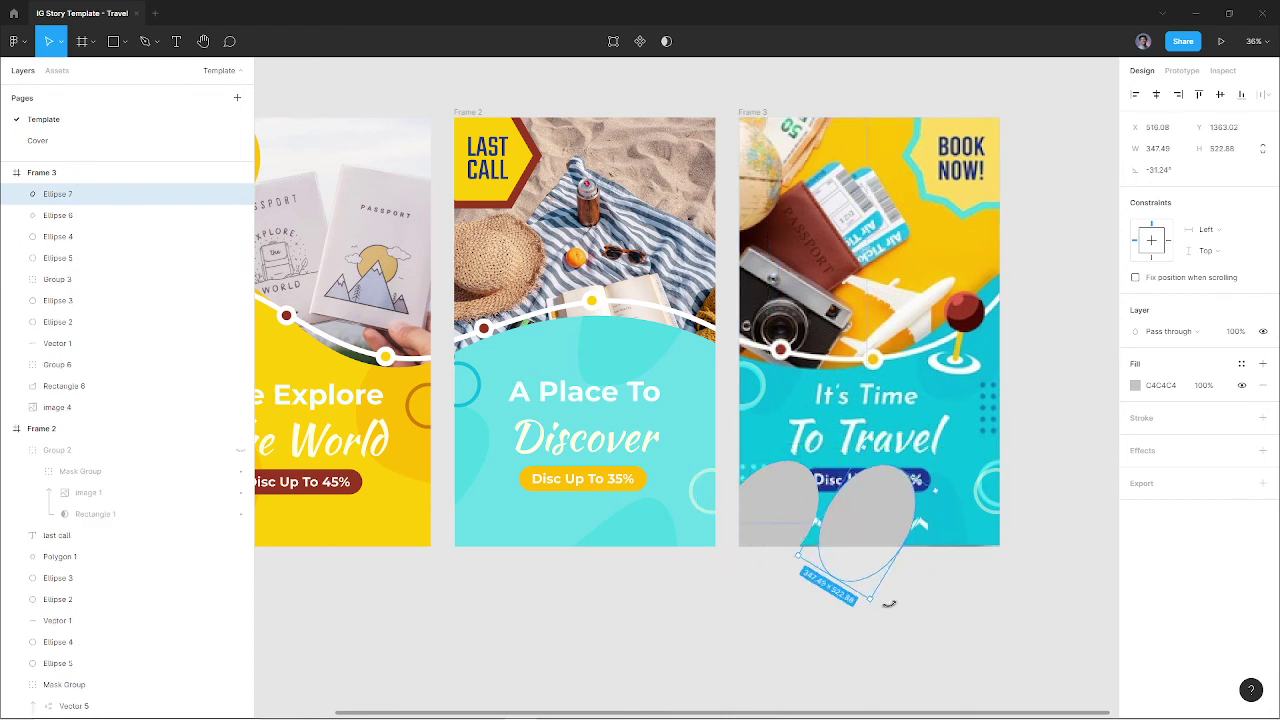
mouse_move(872, 614)
left_mouse_down()
mouse_move(927, 547)
mouse_move(955, 584)
mouse_move(966, 570)
mouse_move(966, 345)
left_mouse_up()
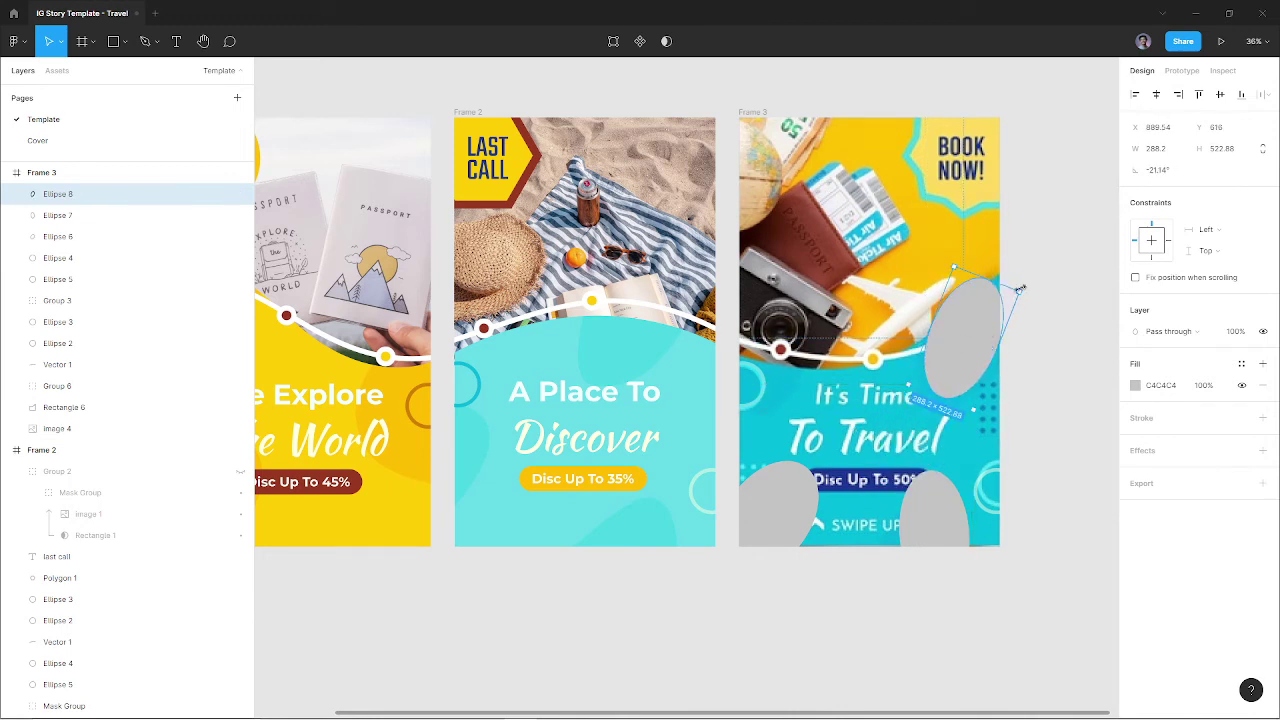
left_click_drag(1025, 291, 1053, 305)
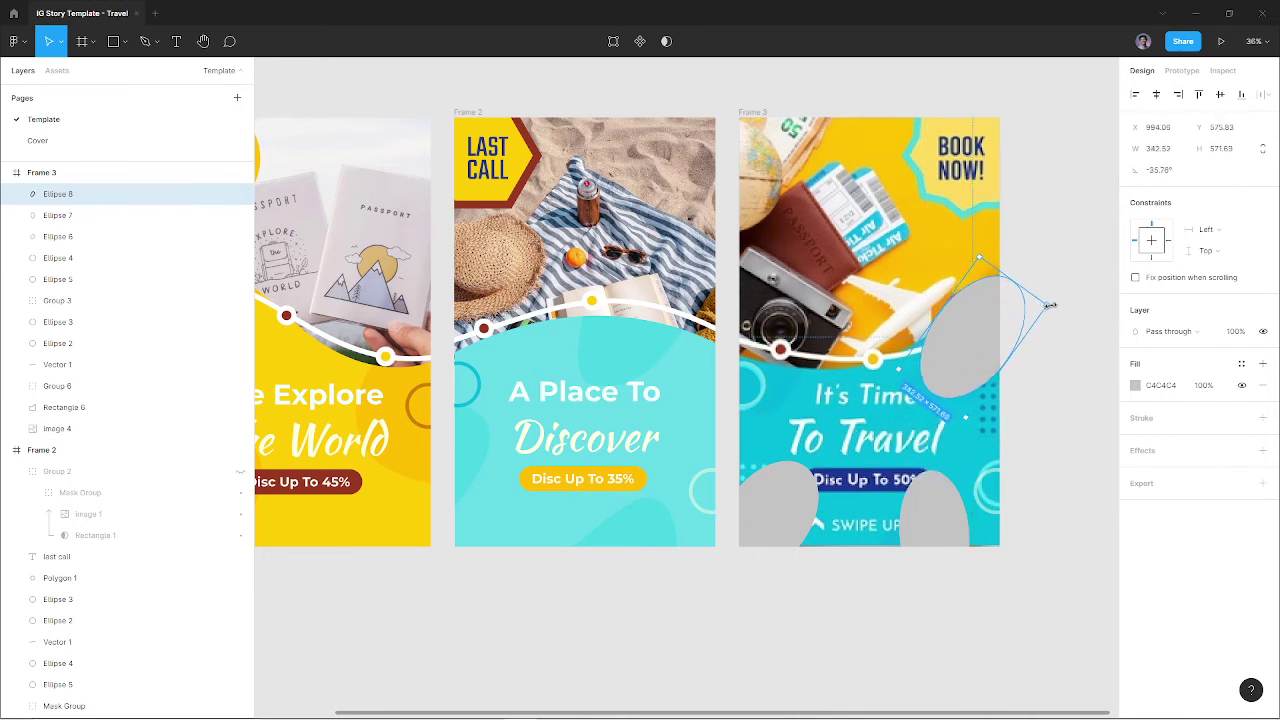
left_click_drag(970, 425, 968, 425)
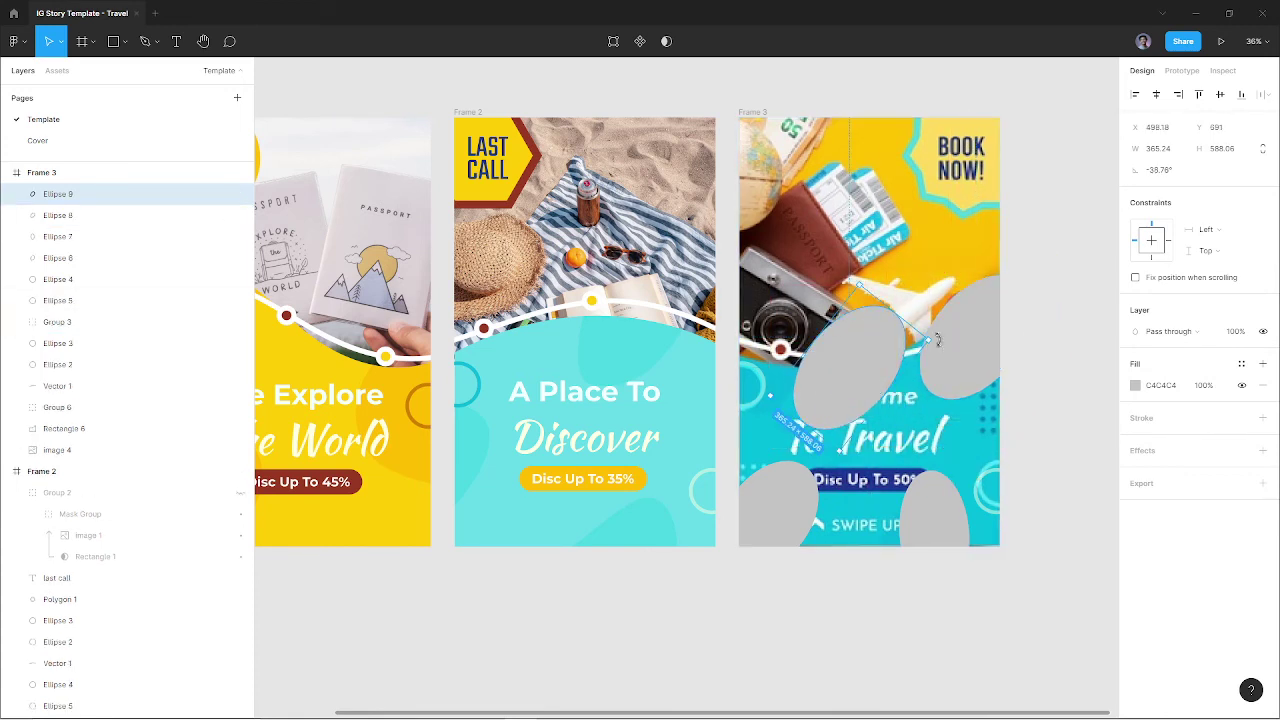
key("ctrl+d")
left_click_drag(931, 320, 922, 303)
left_click_drag(866, 386, 781, 370)
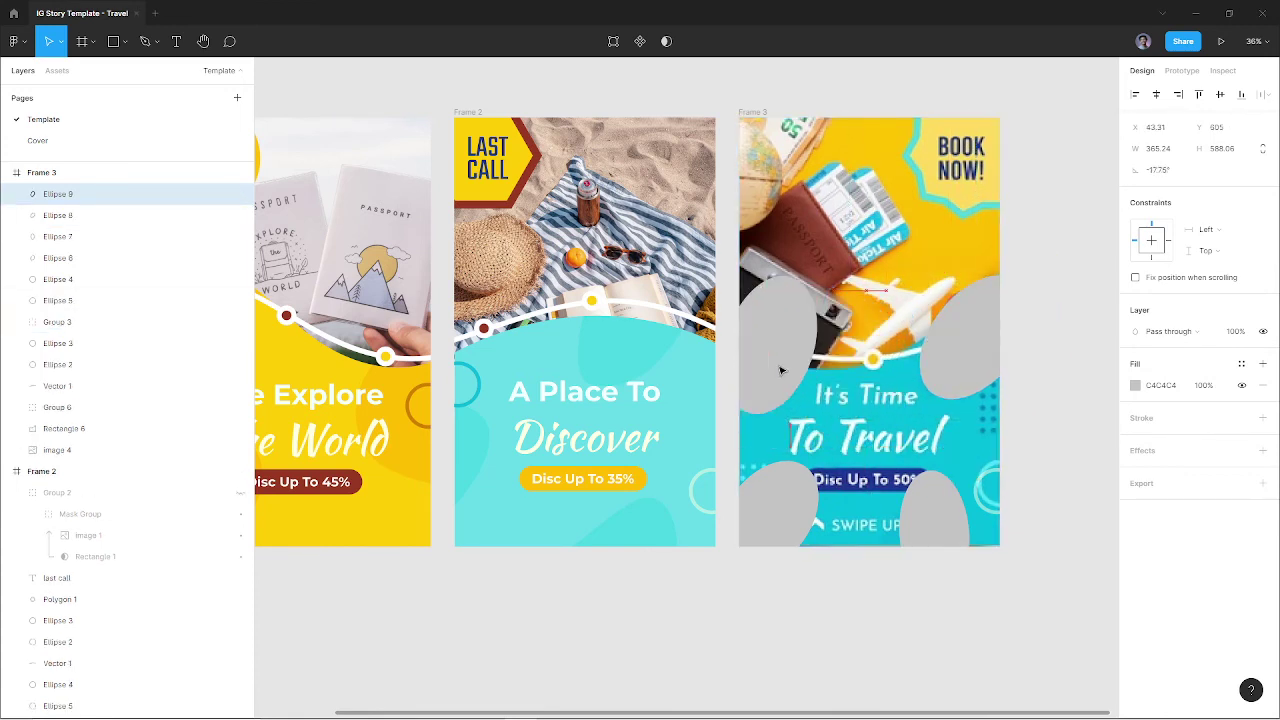
Fill all four ellipses with the panel's cyan and group them
left_click(955, 330, "shift")
left_click(925, 530, "shift")
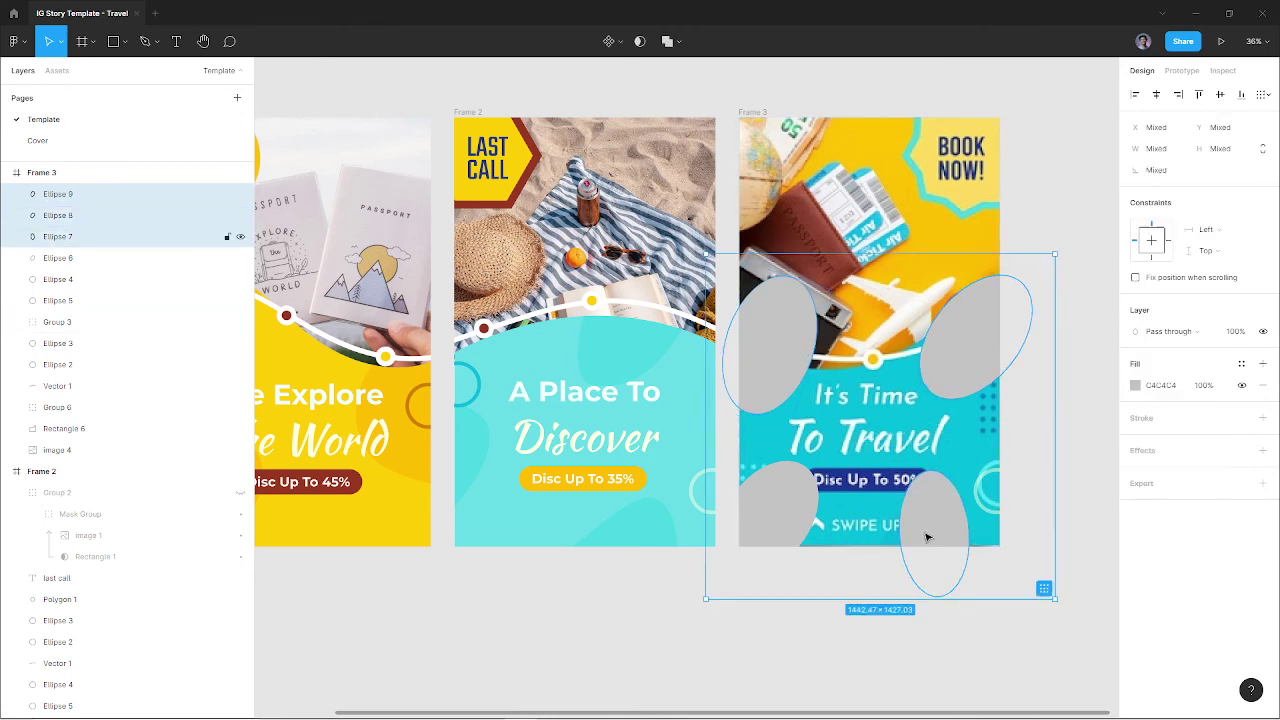
left_click(783, 520, "shift")
mouse_move(776, 550)
left_mouse_down()
mouse_move(773, 560)
mouse_move(838, 511)
mouse_move(808, 514)
left_mouse_up()
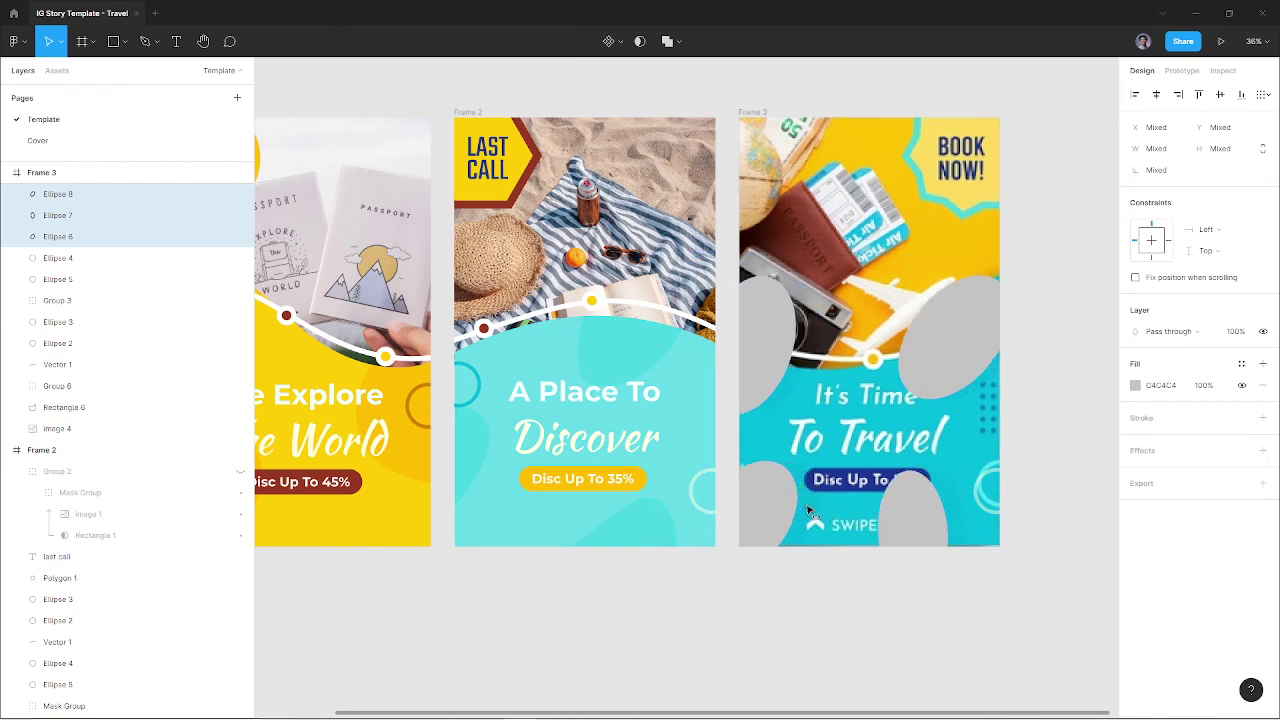
key("i")
left_click(801, 511)
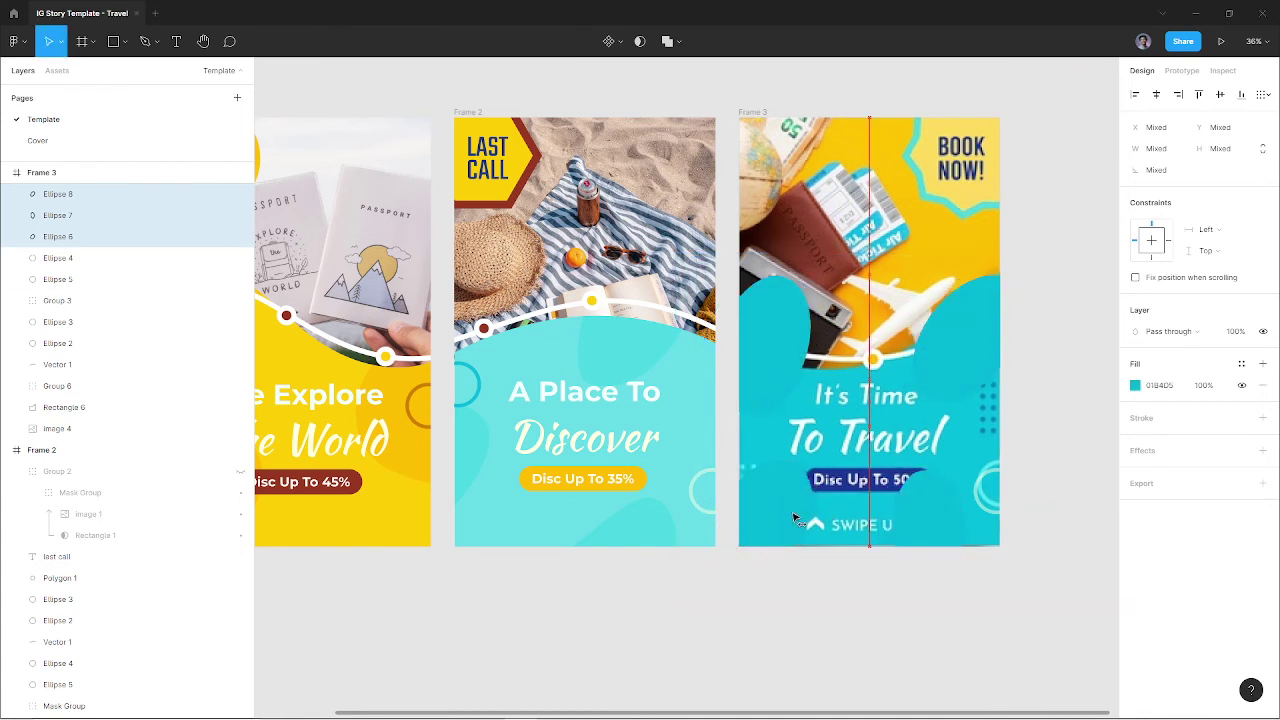
key("shift+Right")
key("shift+Right")
key("shift+Right")
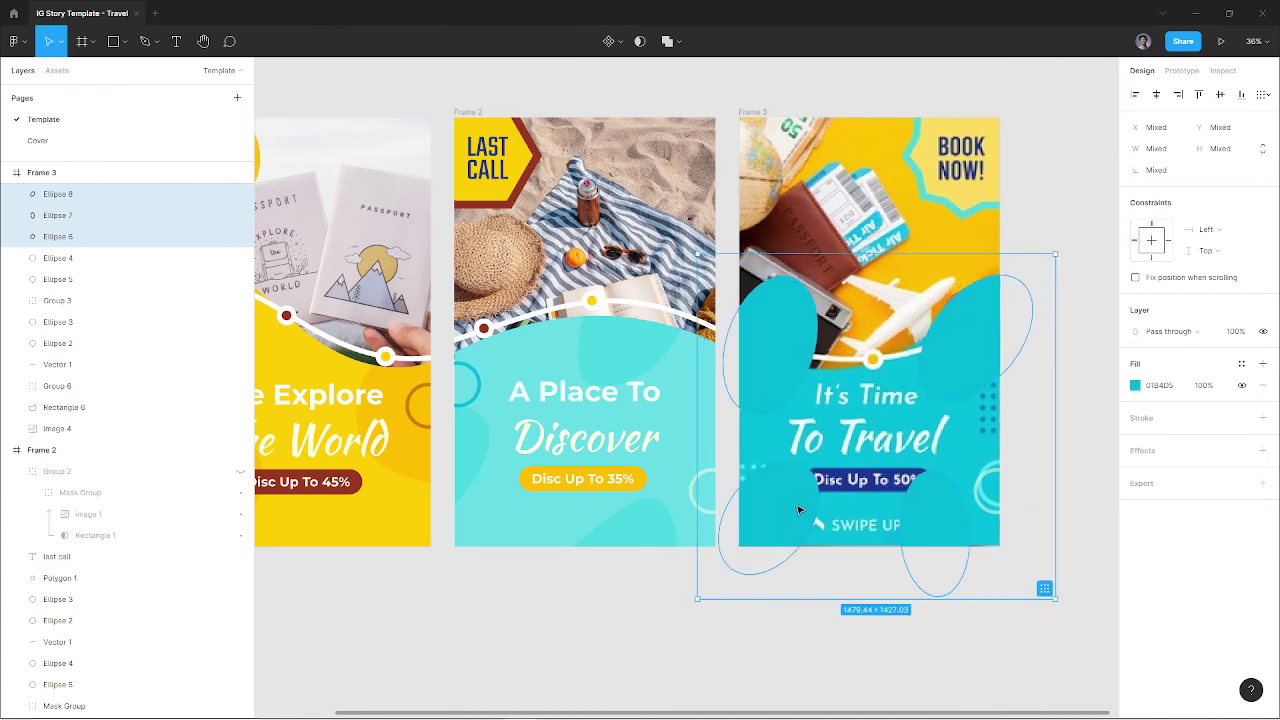
key("ctrl+g")
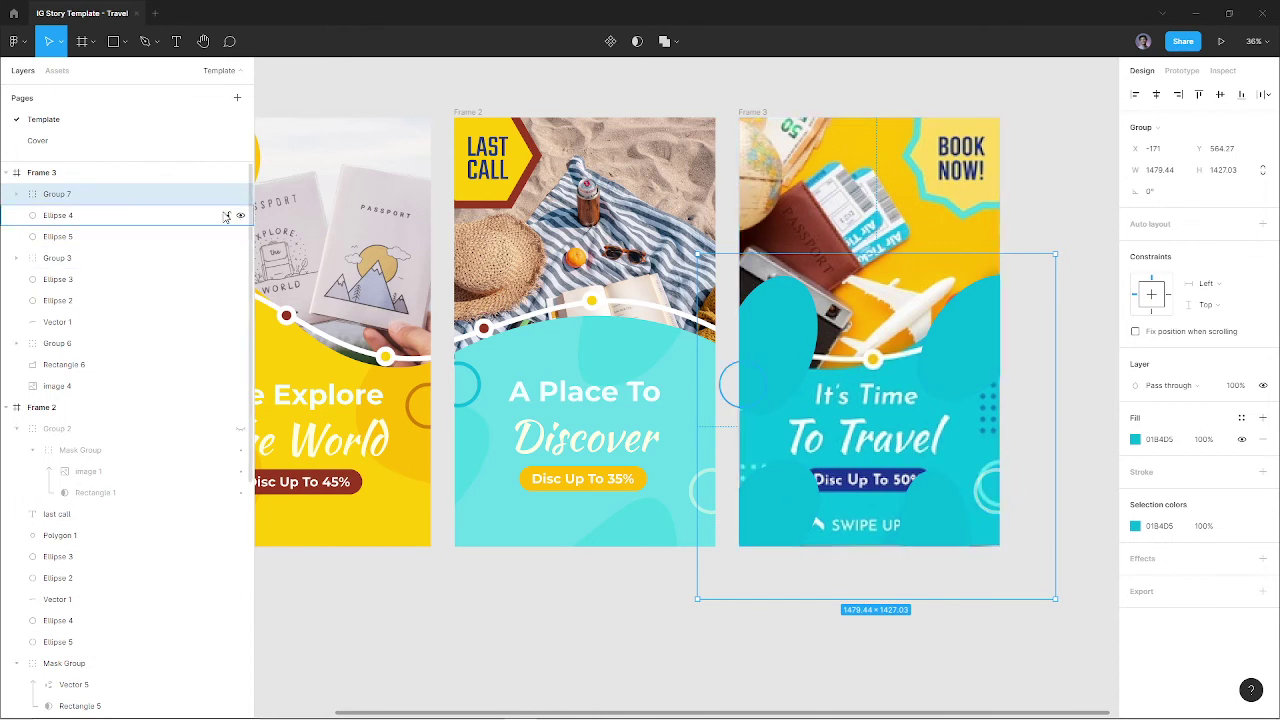
Hide the BOOK NOW! artwork in Frame 3, keeping the ellipse group visible
left_click(240, 258)
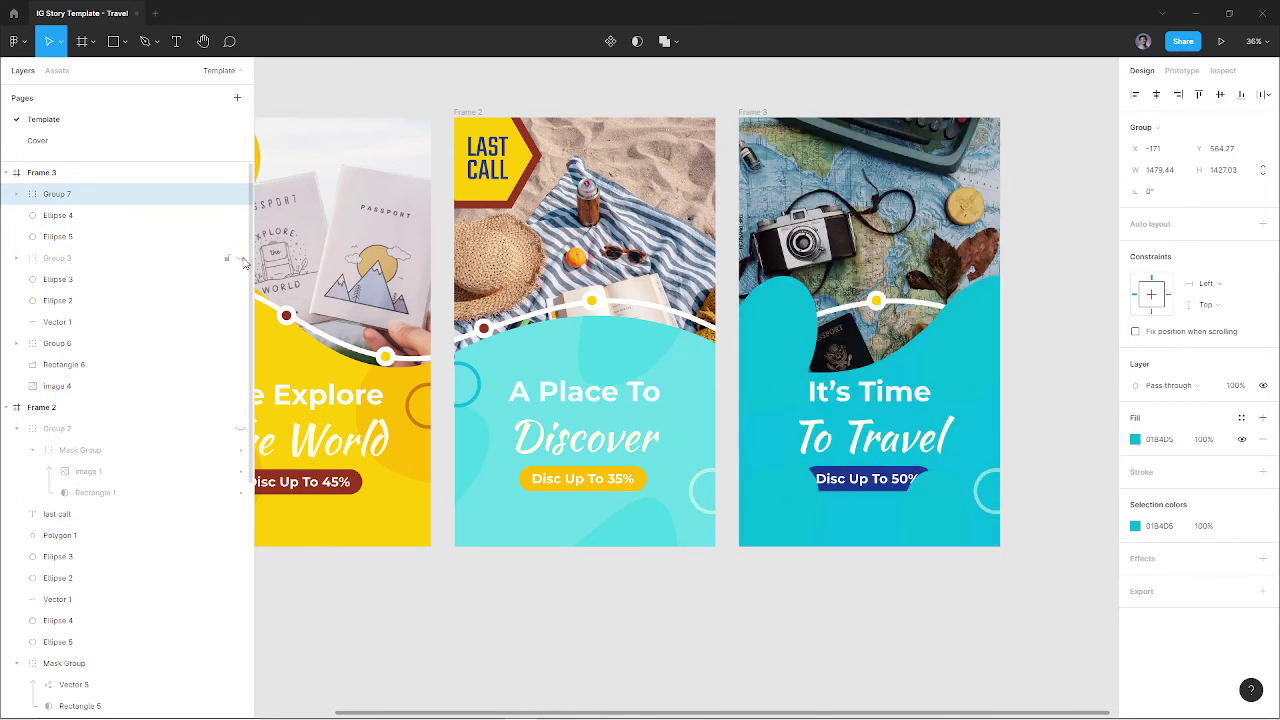
left_click(240, 194)
left_click(240, 194)
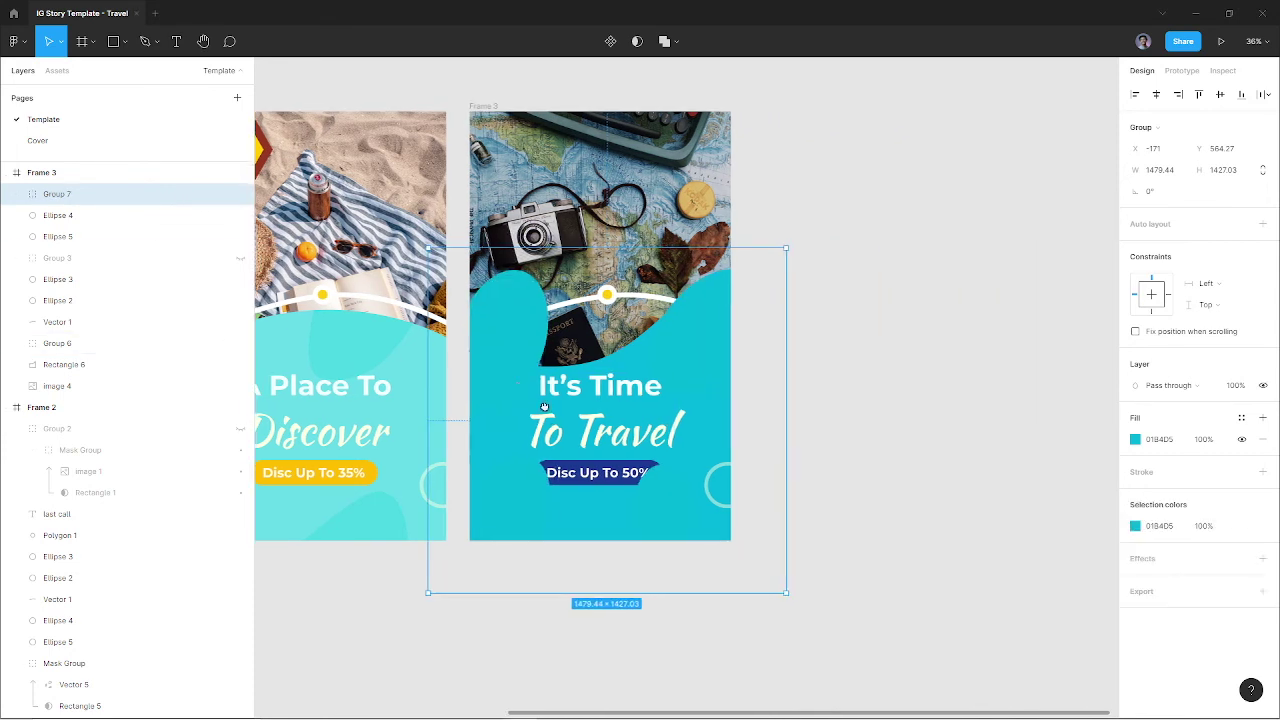
scroll(512, 347, "right", 5)
Shift the ellipse group right of Frame 3, undoing a stray panel rectangle copy
left_click_drag(511, 347, 891, 347)
left_click(694, 350)
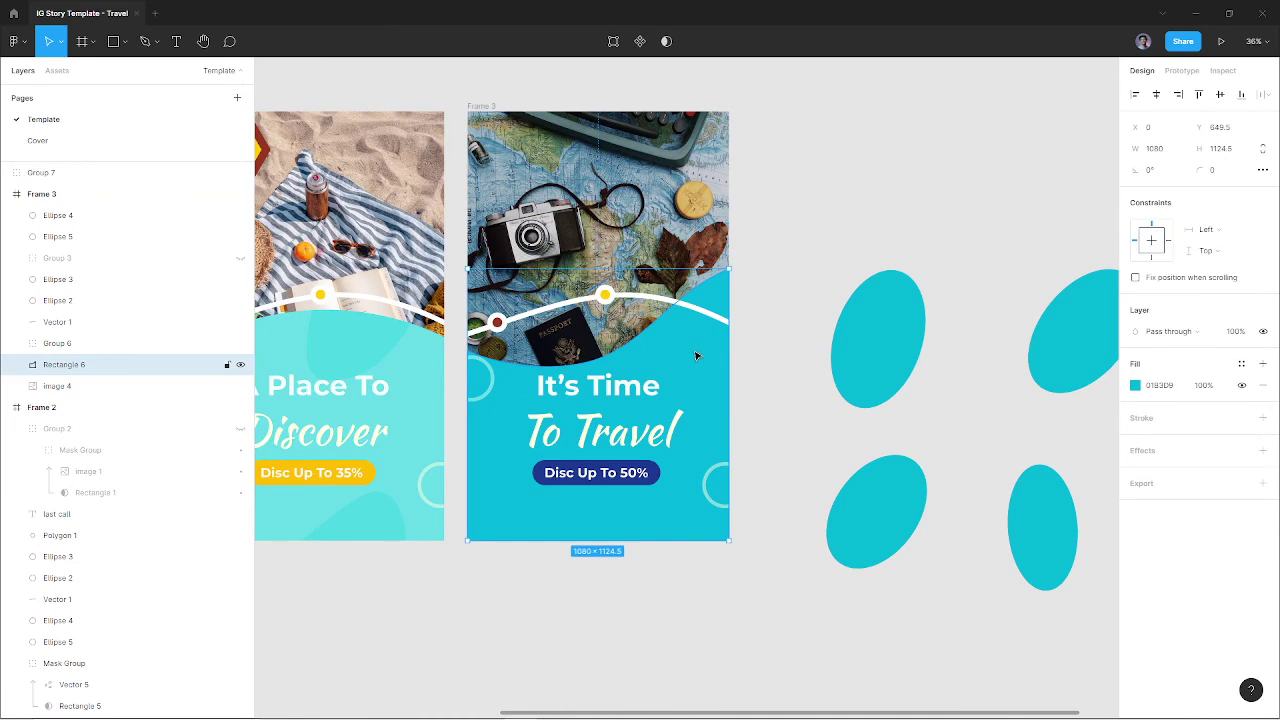
left_click_drag(694, 350, 998, 177)
key("ctrl+z")
key("ctrl+z")
key("ctrl+z")
Copy the ellipse group and panel rectangle beside Frame 3 and use the rectangle as a mask
left_click(632, 362, "shift")
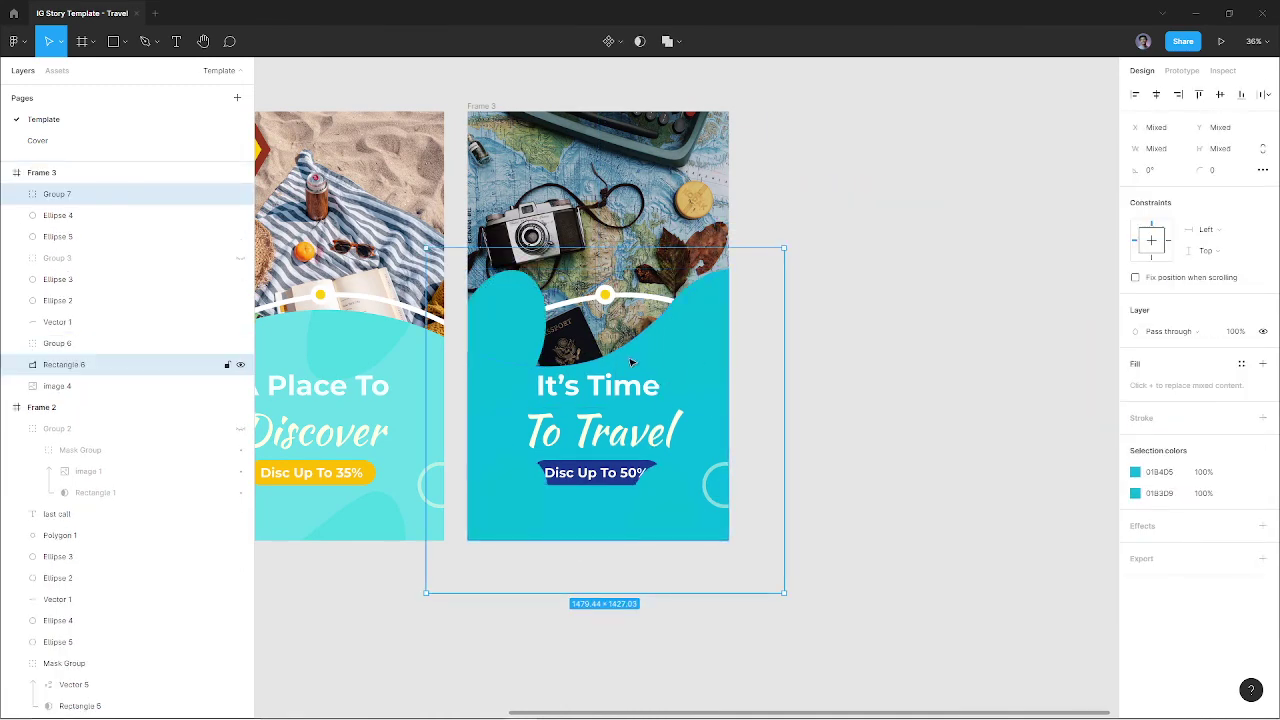
mouse_move(626, 362)
left_mouse_down()
mouse_move(974, 354)
mouse_move(841, 354)
left_mouse_up()
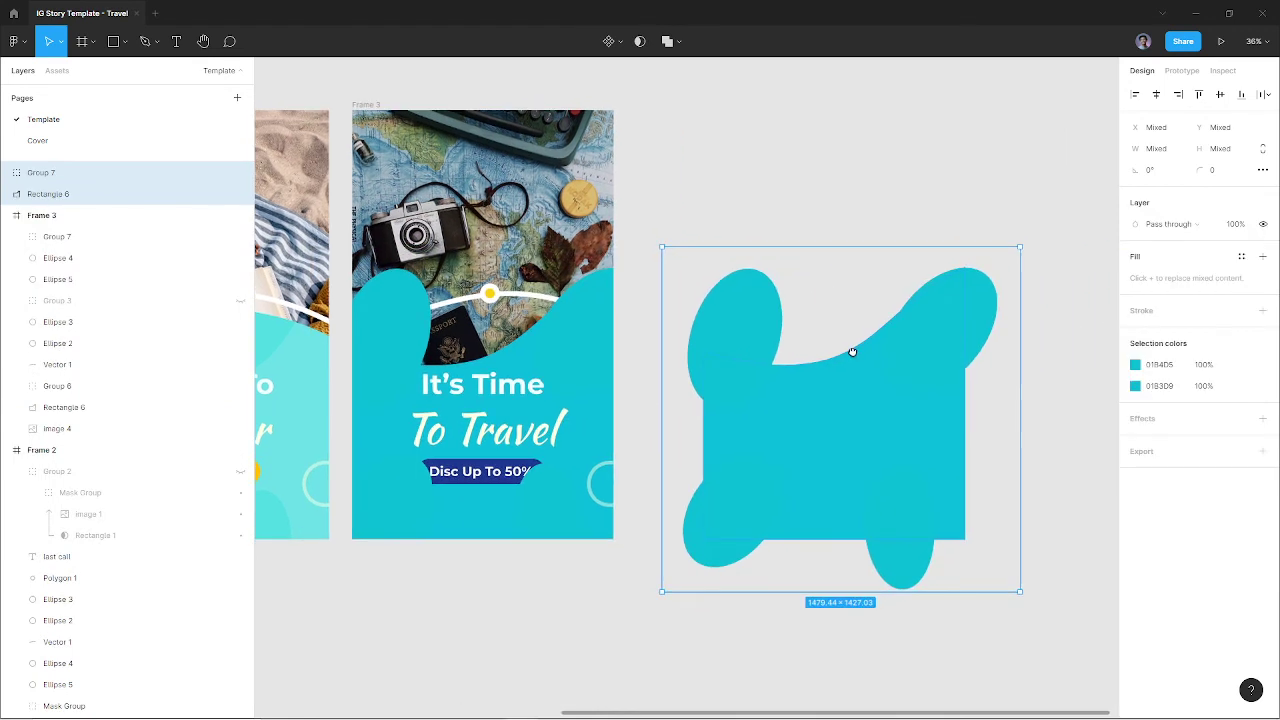
right_click(712, 351)
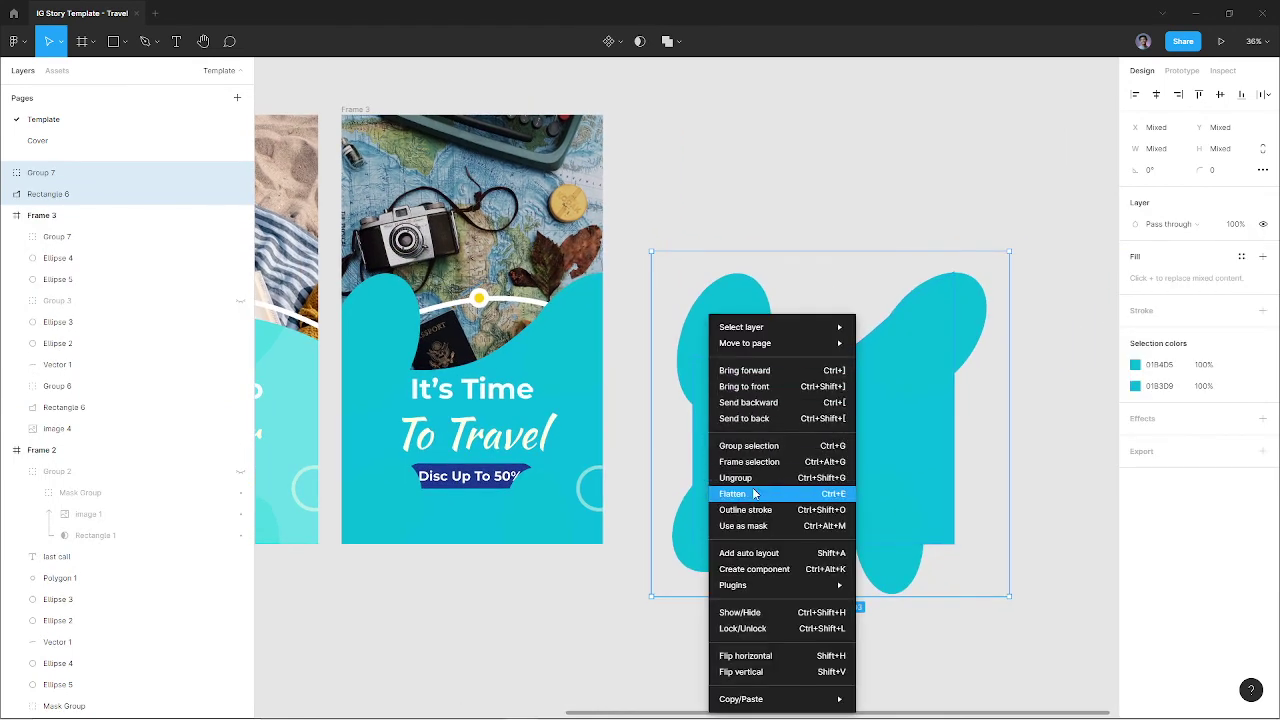
left_click(755, 528)
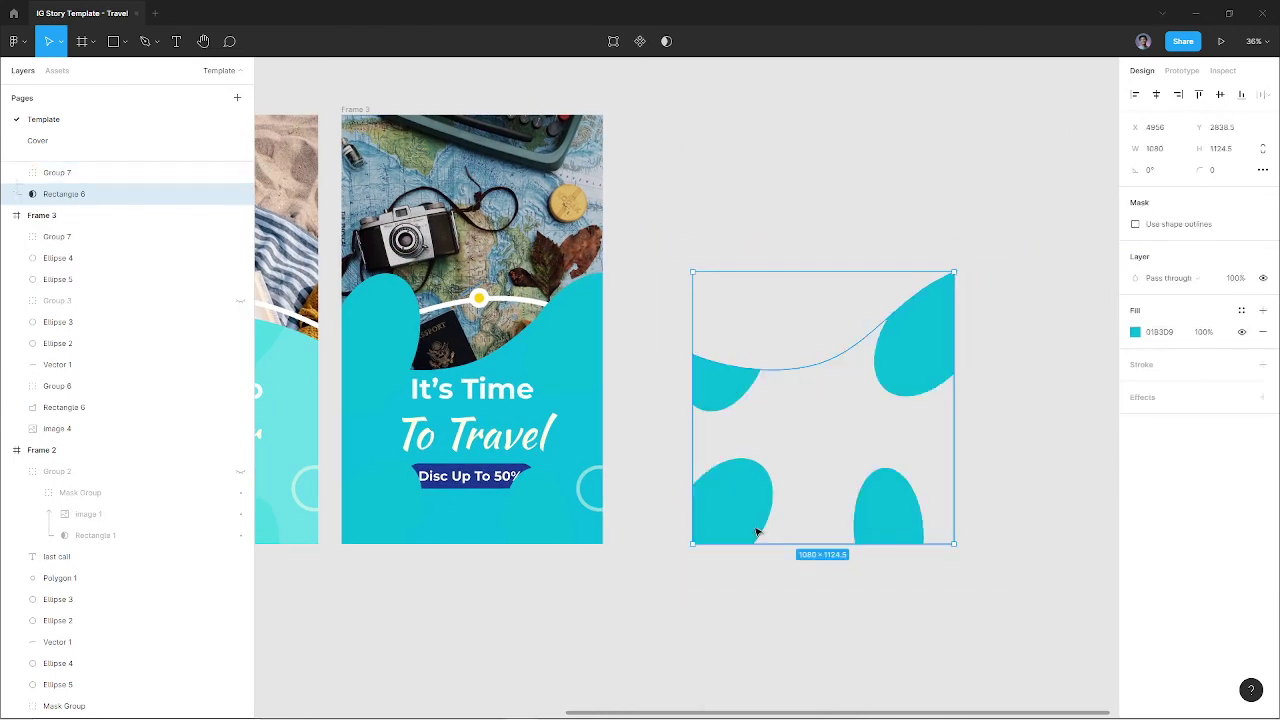
left_click(643, 337)
left_click(400, 330)
Delete the leftover ellipse group from Frame 3 and give the masked shapes Frame 2's light cyan
key("Delete")
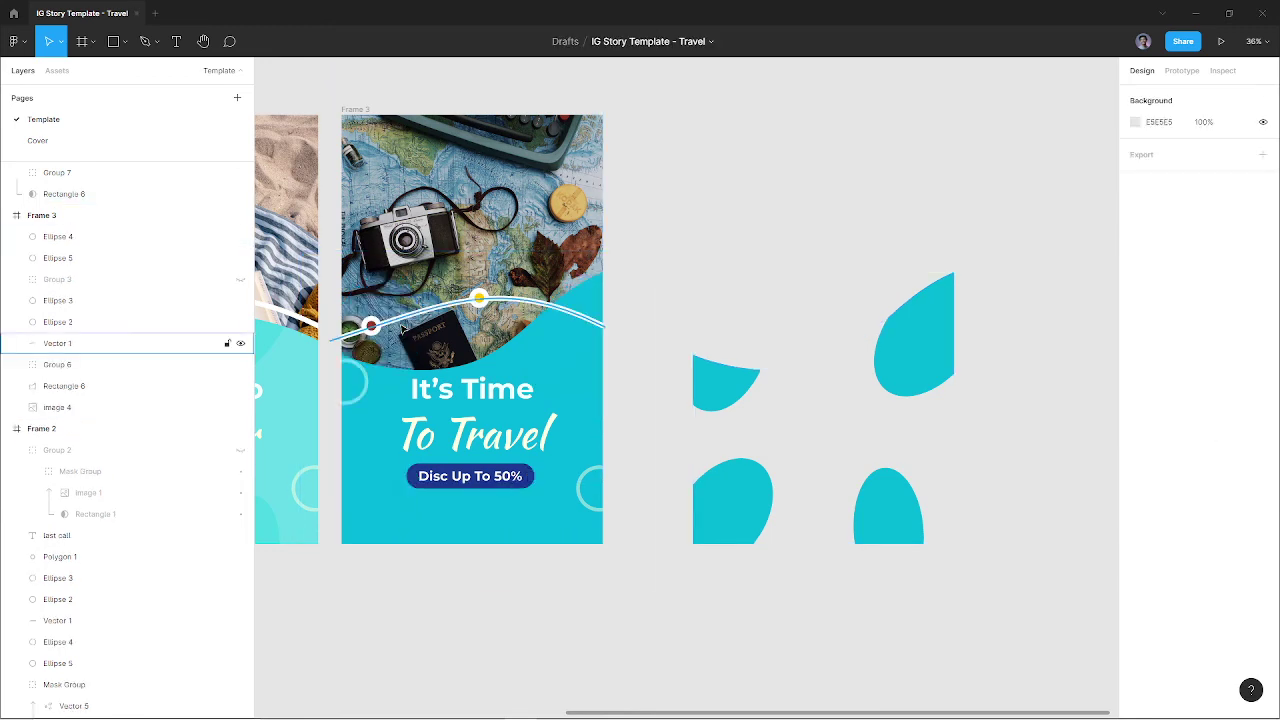
left_click(714, 385)
scroll(714, 390, "left", 5)
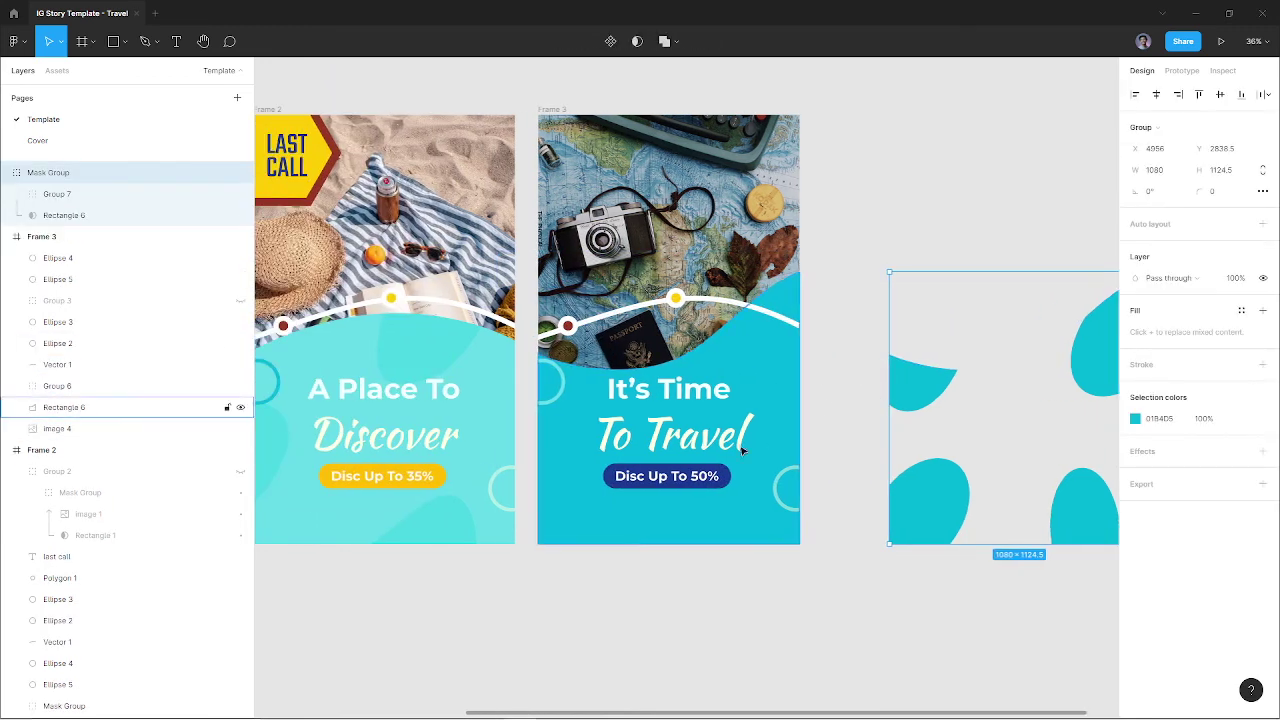
key("i")
left_click(491, 393)
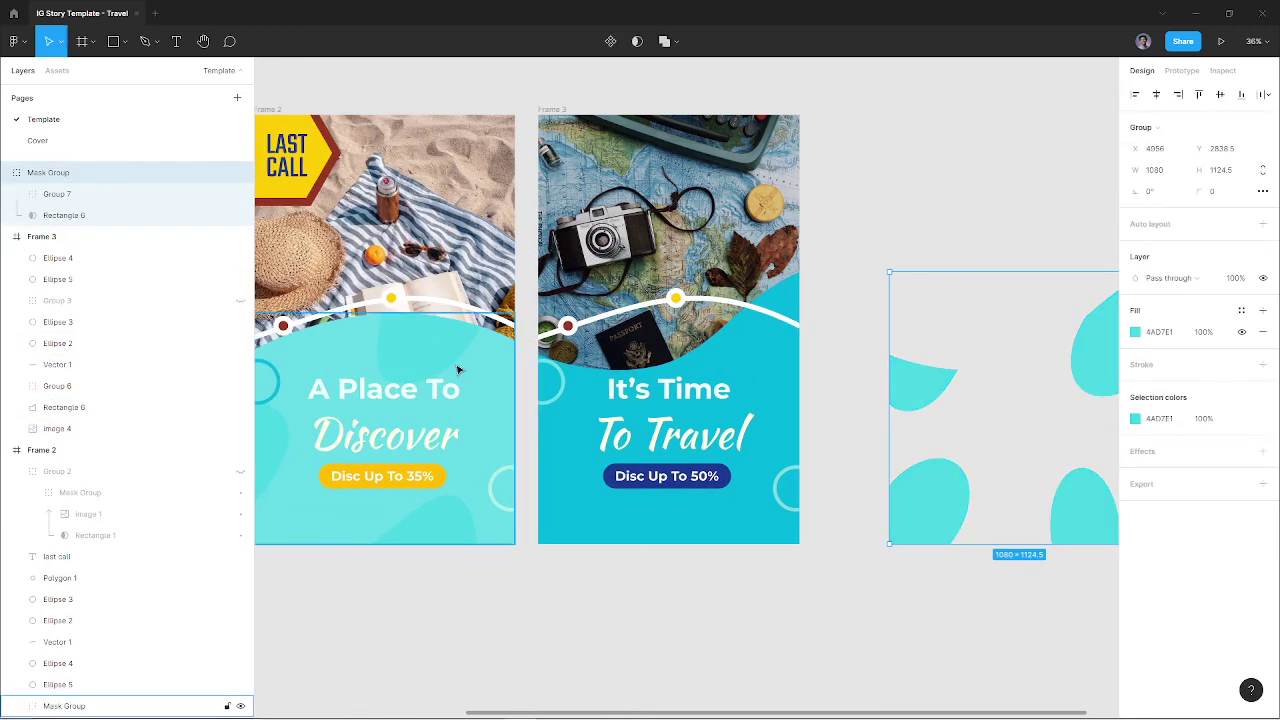
Reveal the reference design in Frame 3 and recolour the blob shapes with its teal (00B3D8)
left_click(793, 410)
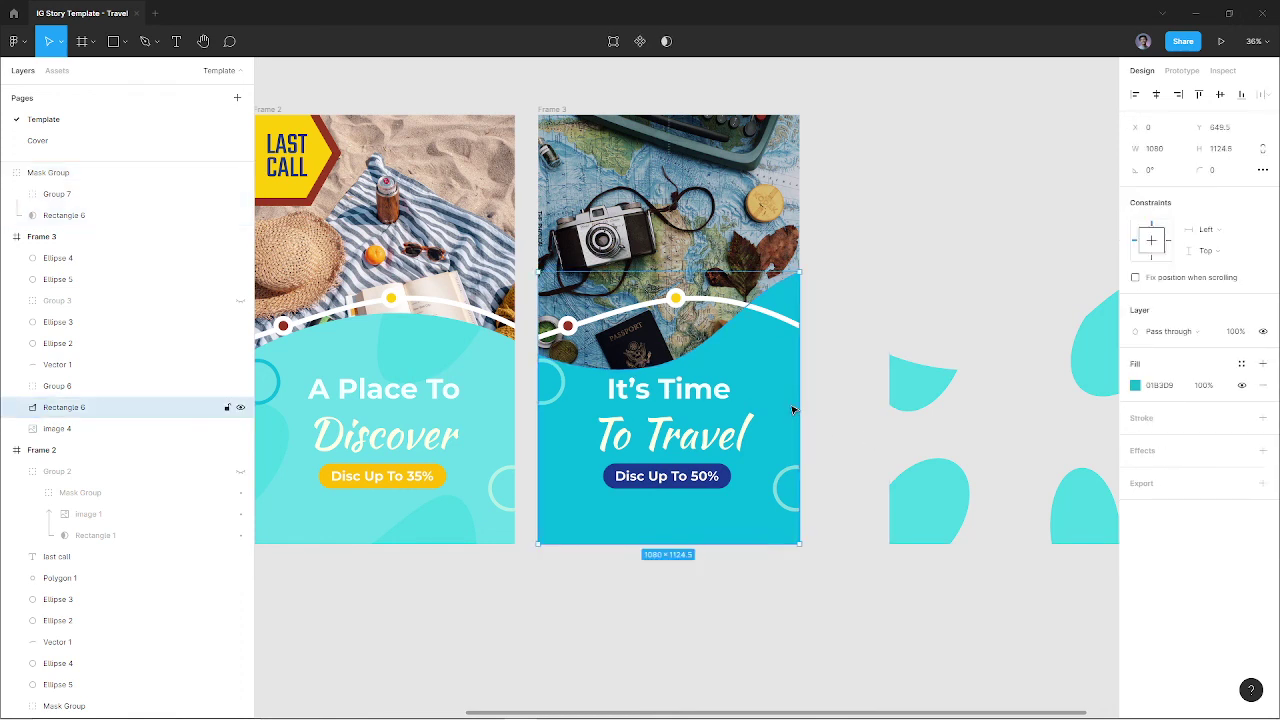
left_click(240, 303)
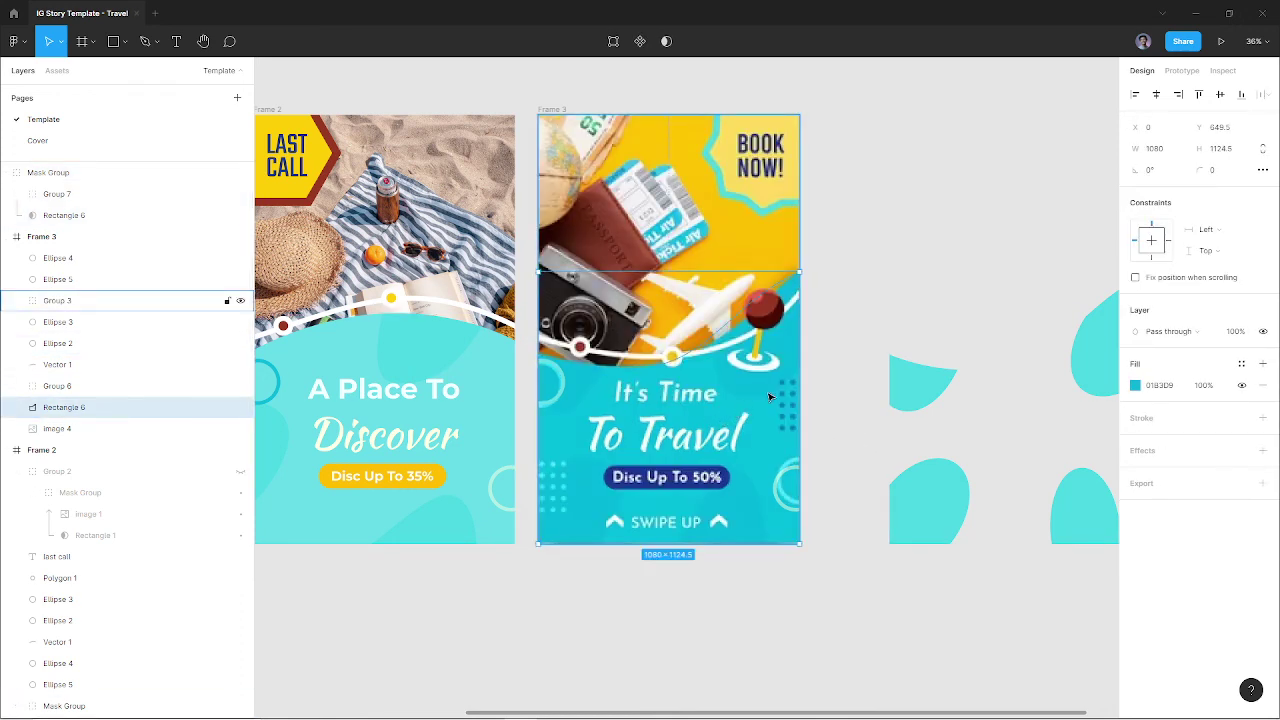
key("i")
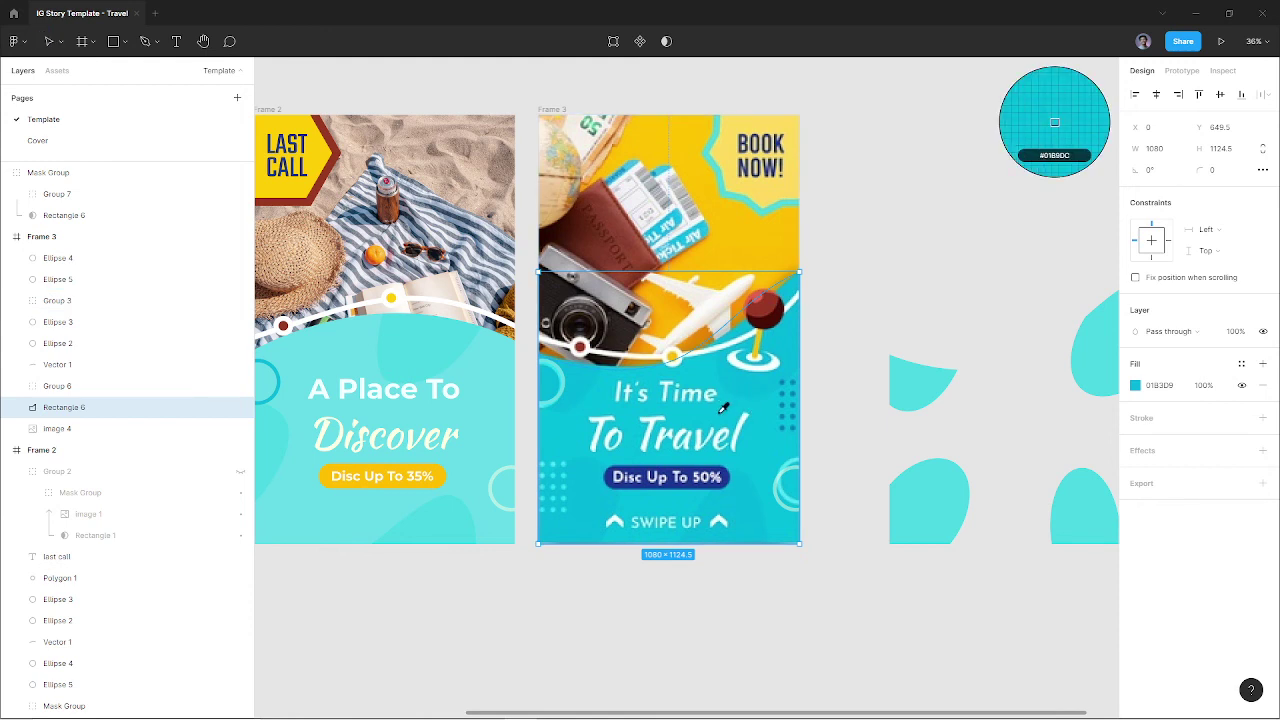
key("Escape")
left_click(890, 390)
key("i")
Cut the teal Mask Group and paste it into Frame 3
left_click(800, 357)
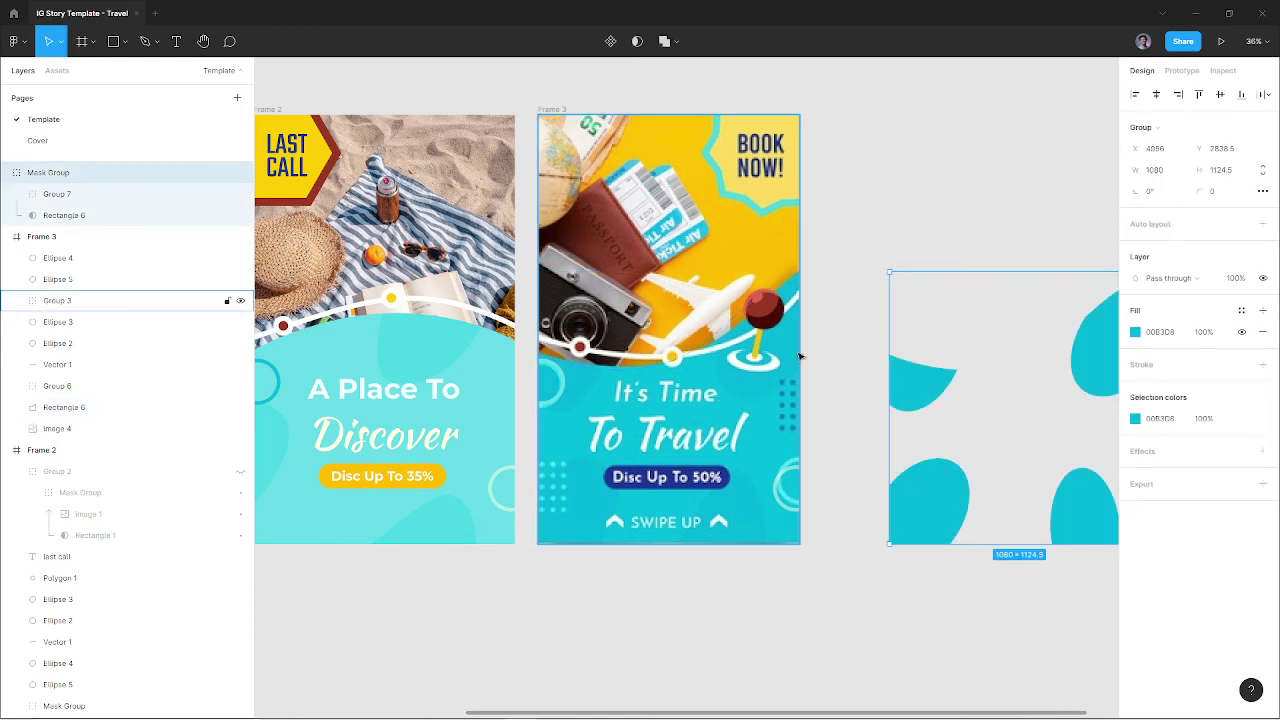
key("ctrl+x")
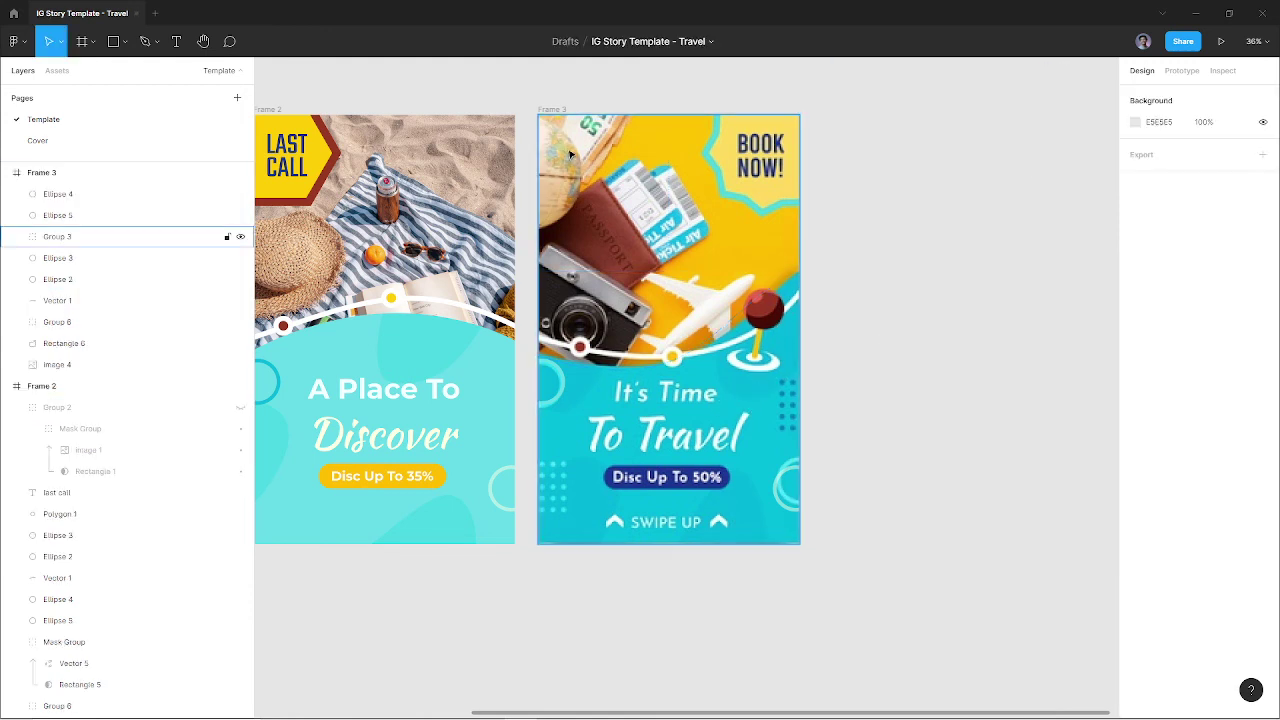
left_click(57, 236)
key("ctrl+v")
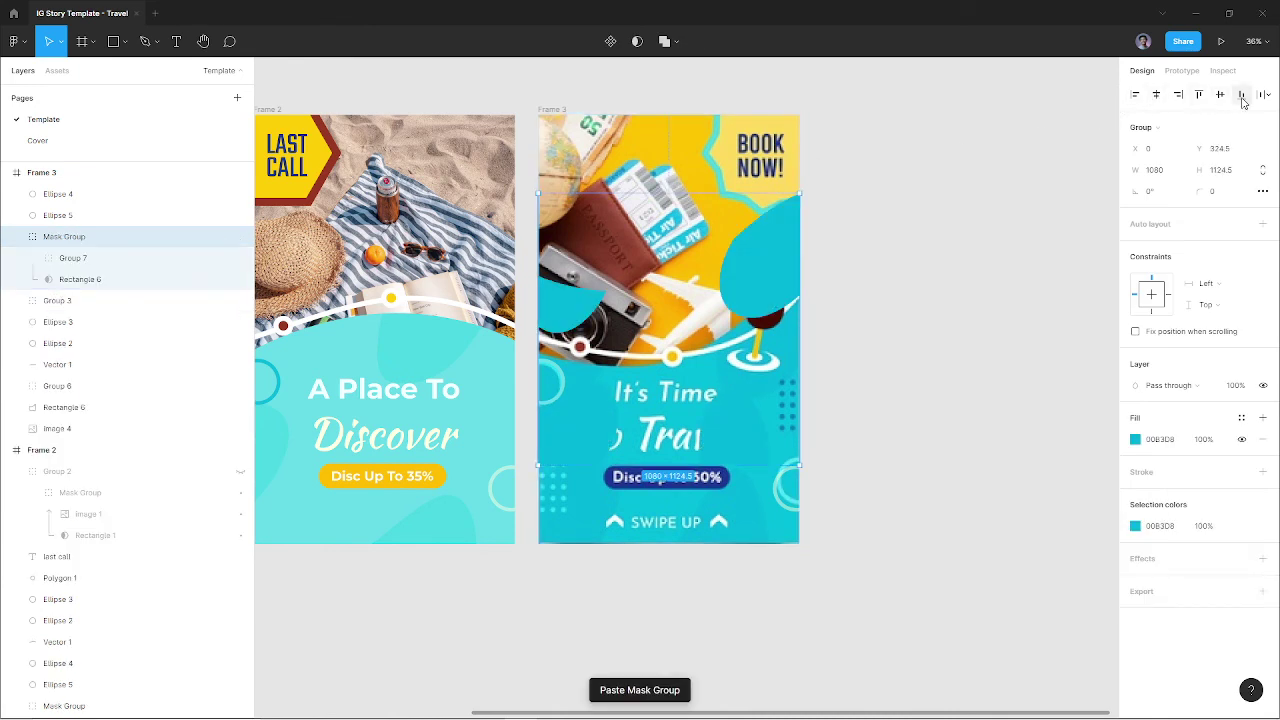
Align the Mask Group to Frame 3's bottom edge and hide the reference design after comparing
left_click(1242, 97)
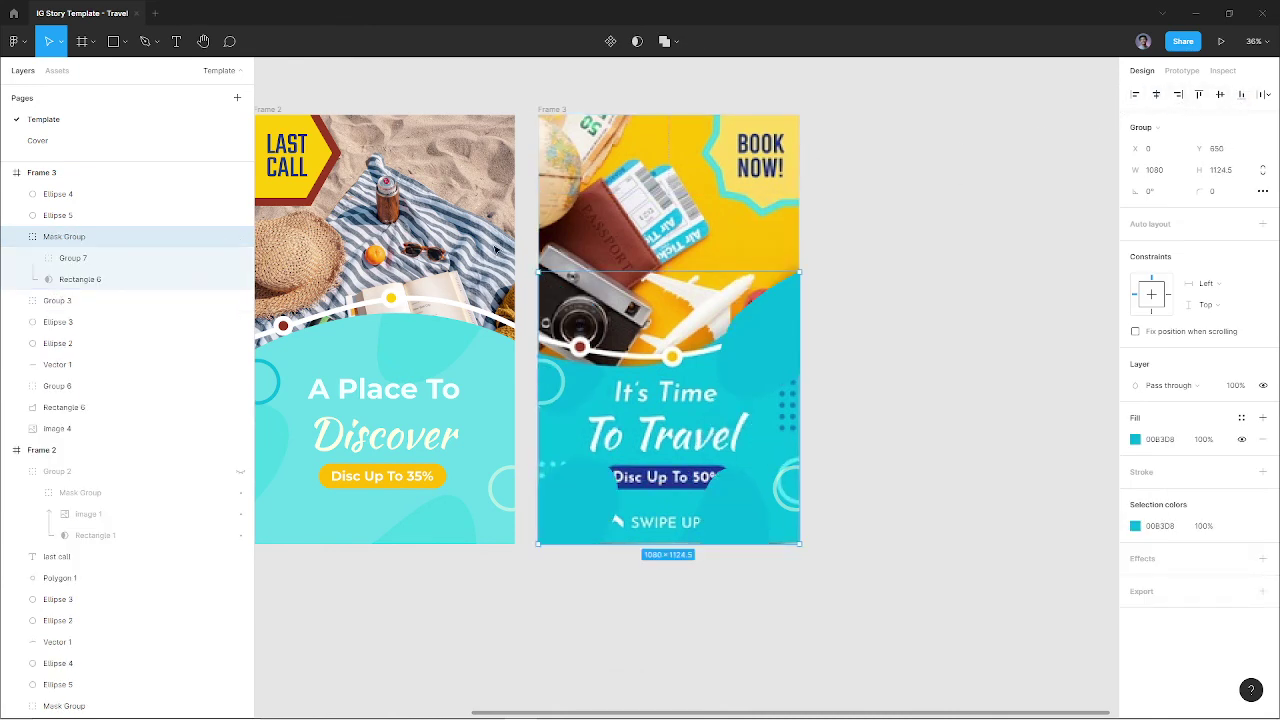
left_click(240, 258)
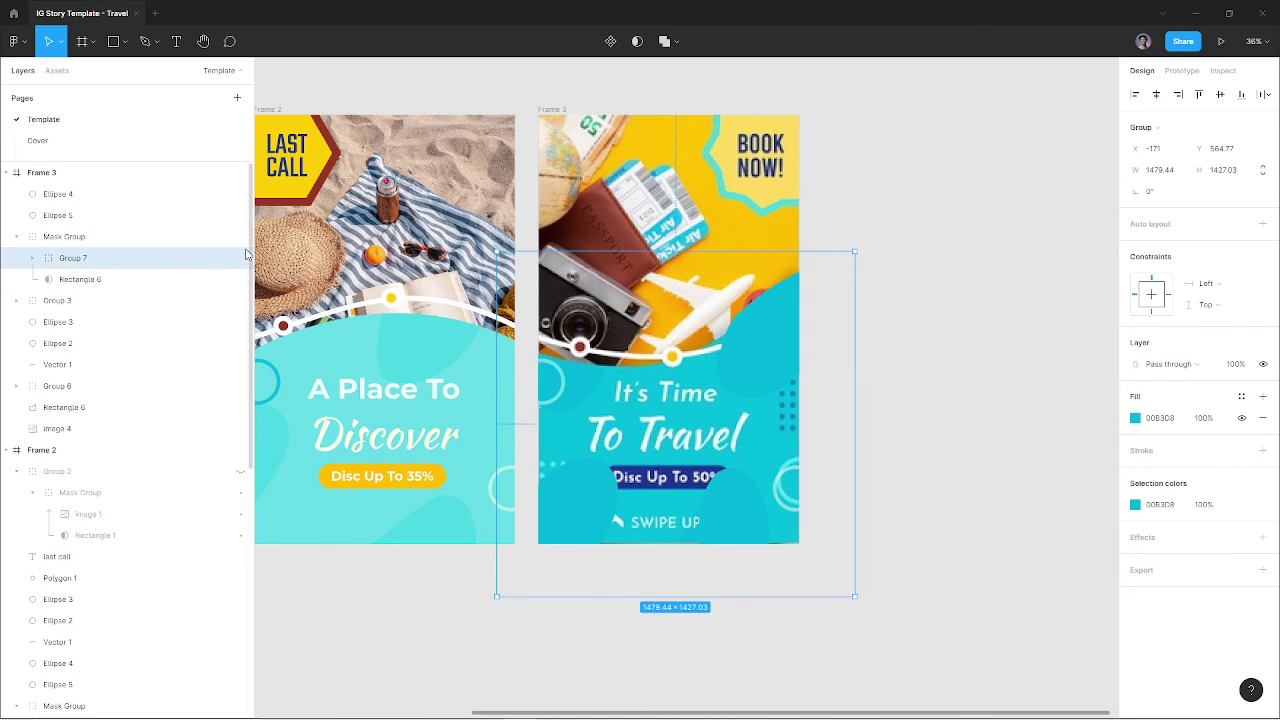
left_click(240, 237)
left_click(240, 237)
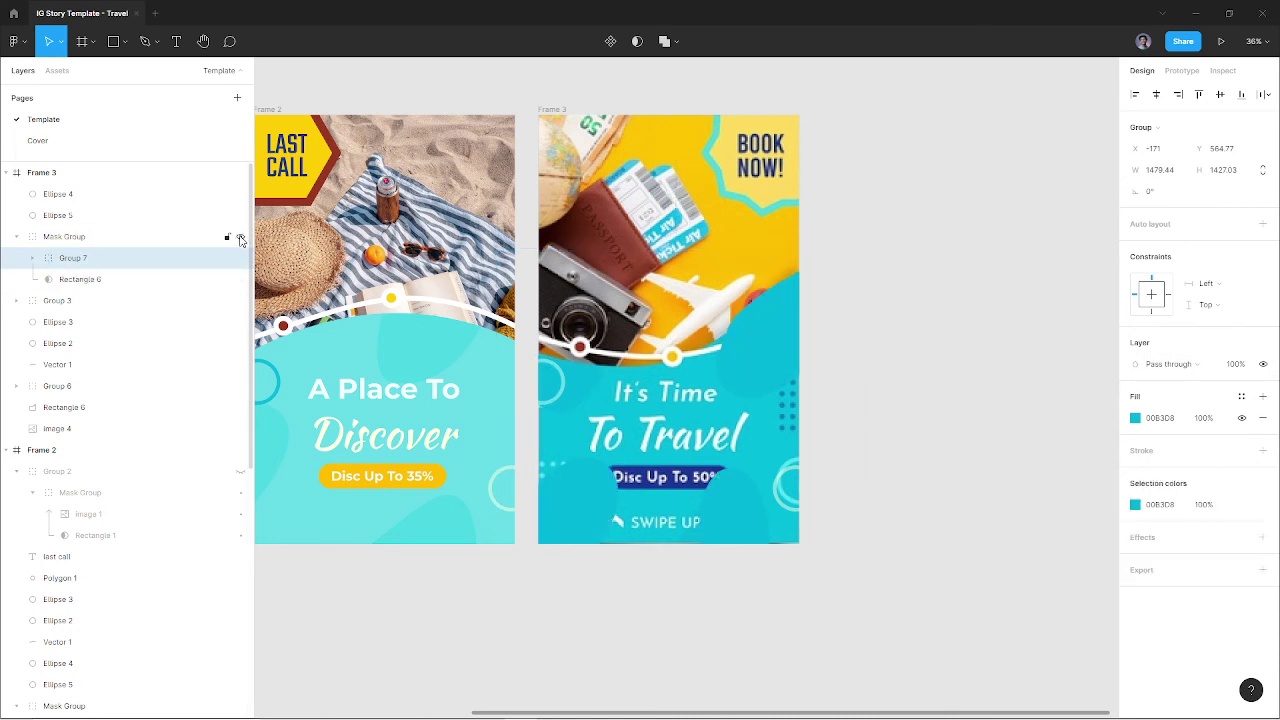
left_click(240, 301)
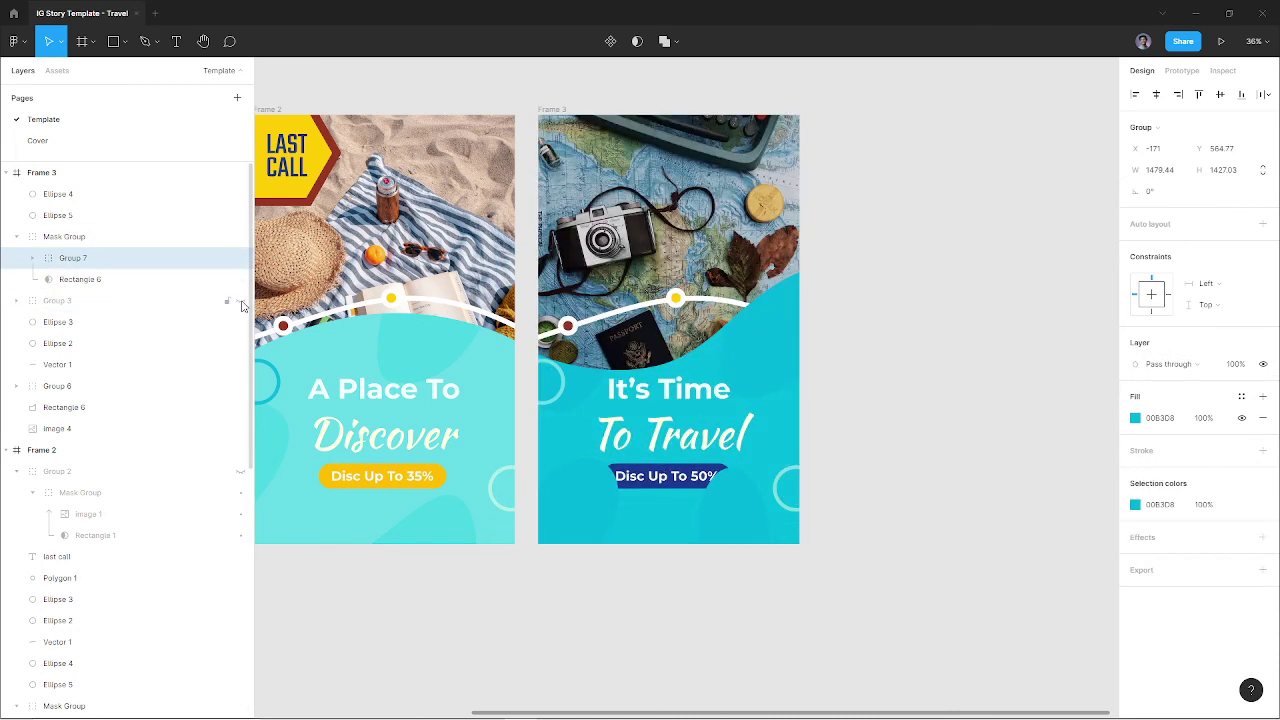
left_click(240, 301)
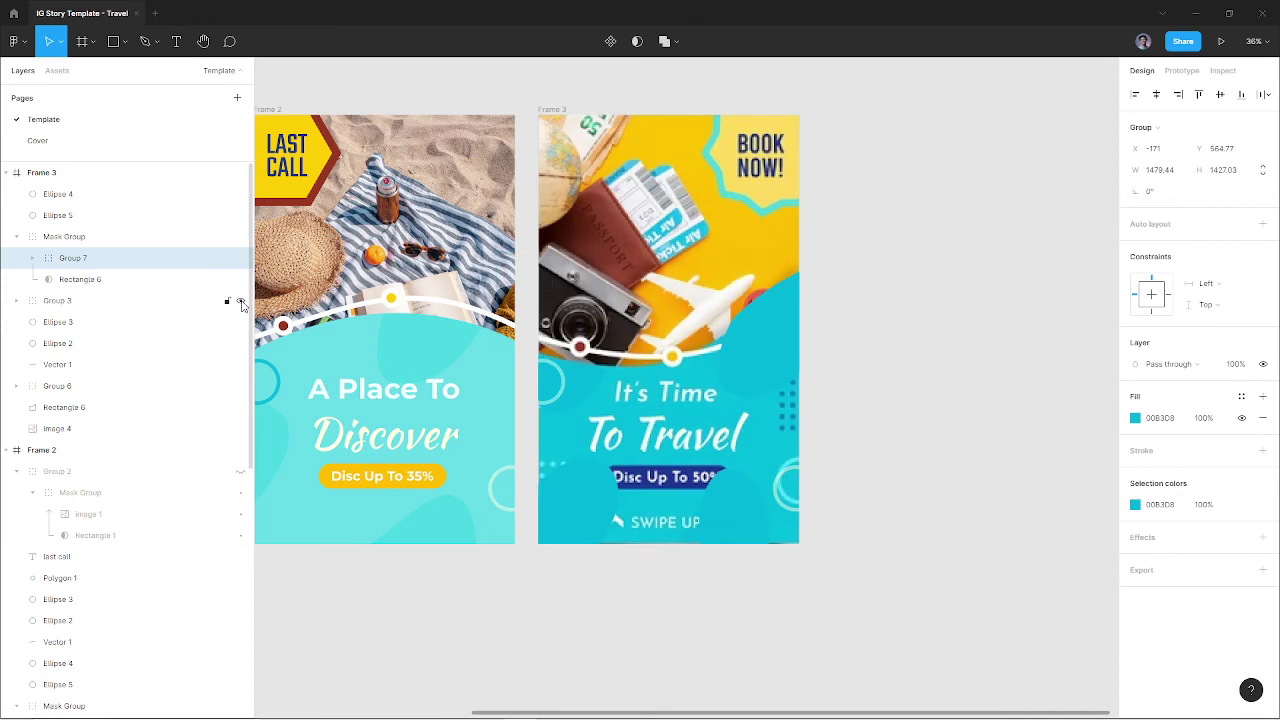
left_click(240, 301)
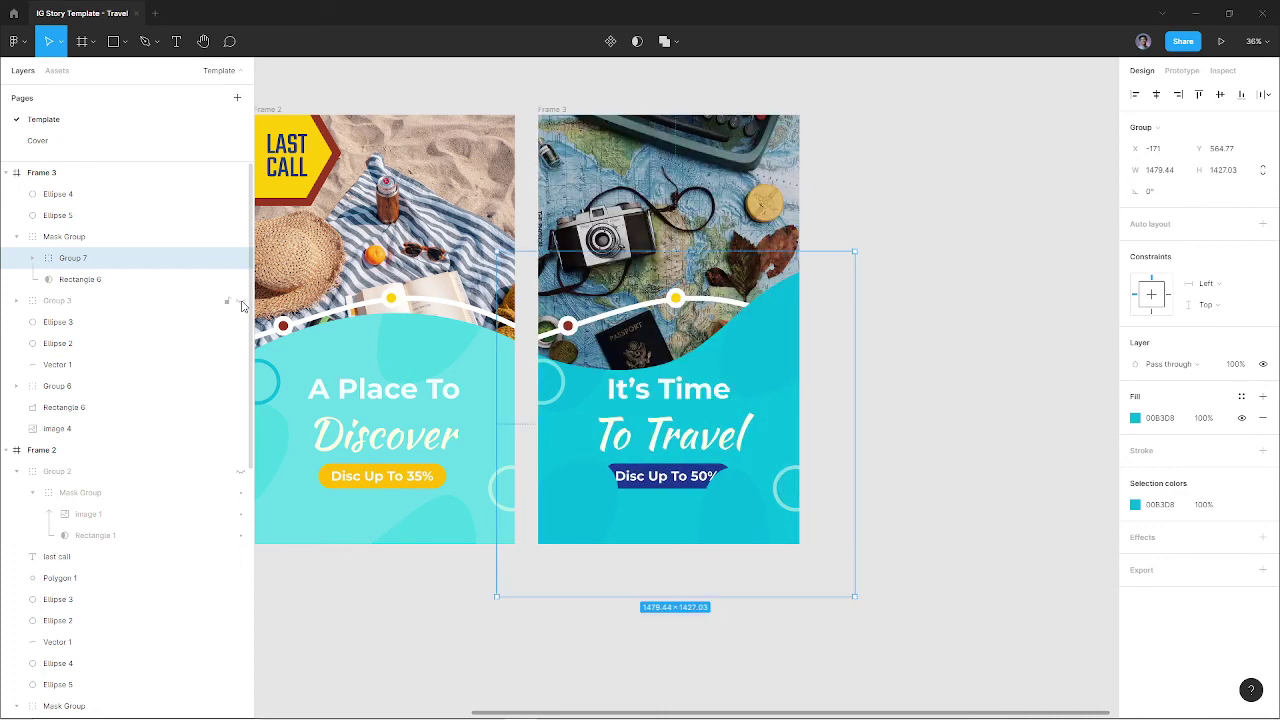
Move the Mask Group below the text group Group 6 in Frame 3's layers
left_click(648, 405)
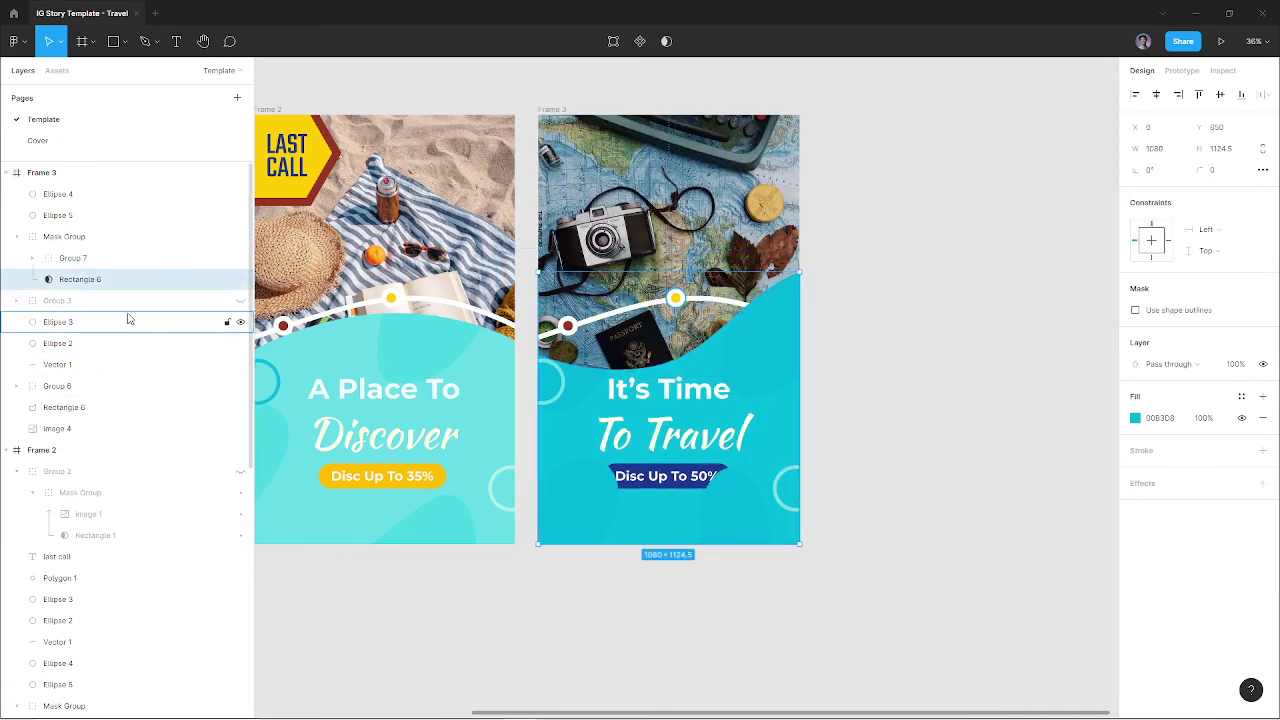
left_click(17, 237)
left_click(88, 241)
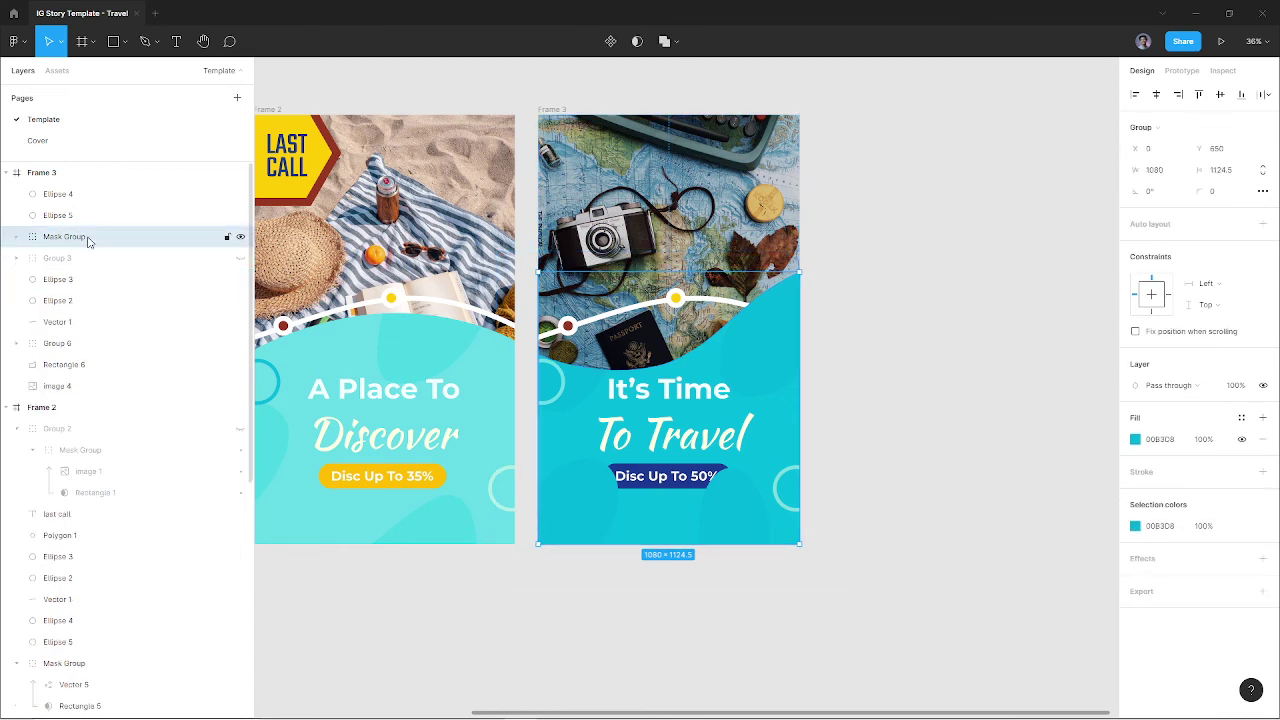
left_click_drag(88, 241, 90, 362)
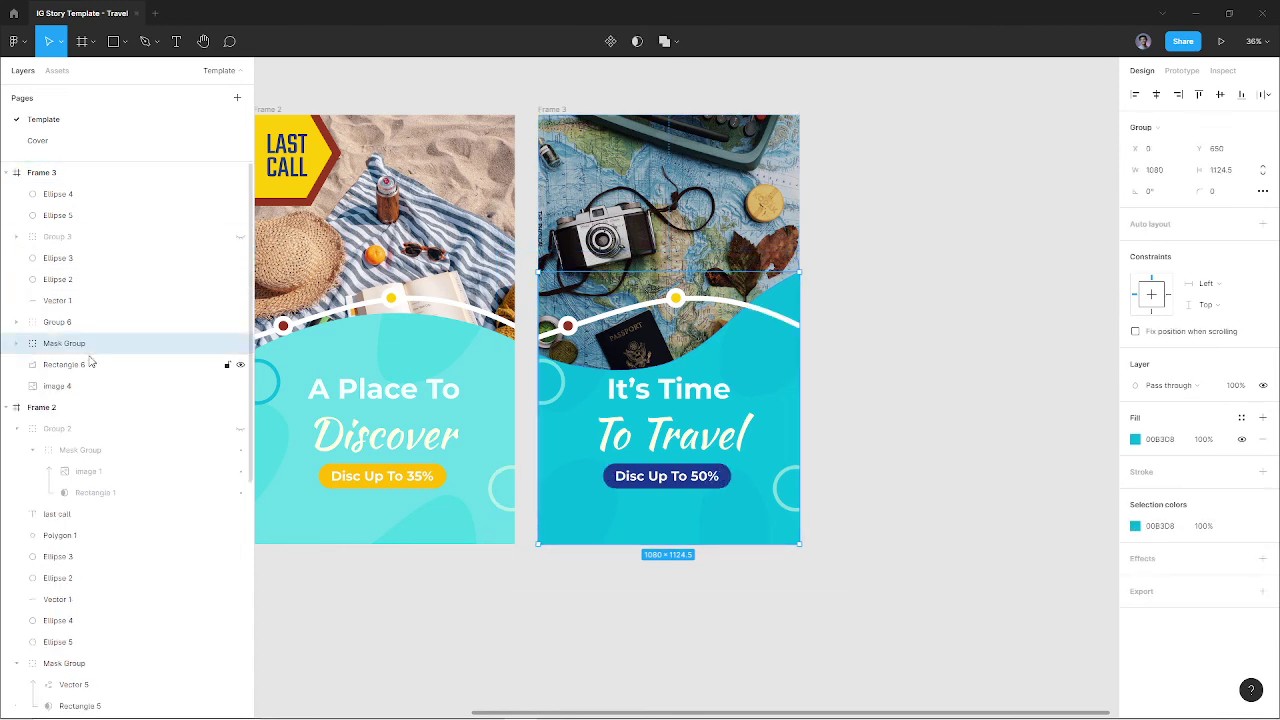
left_click(860, 340)
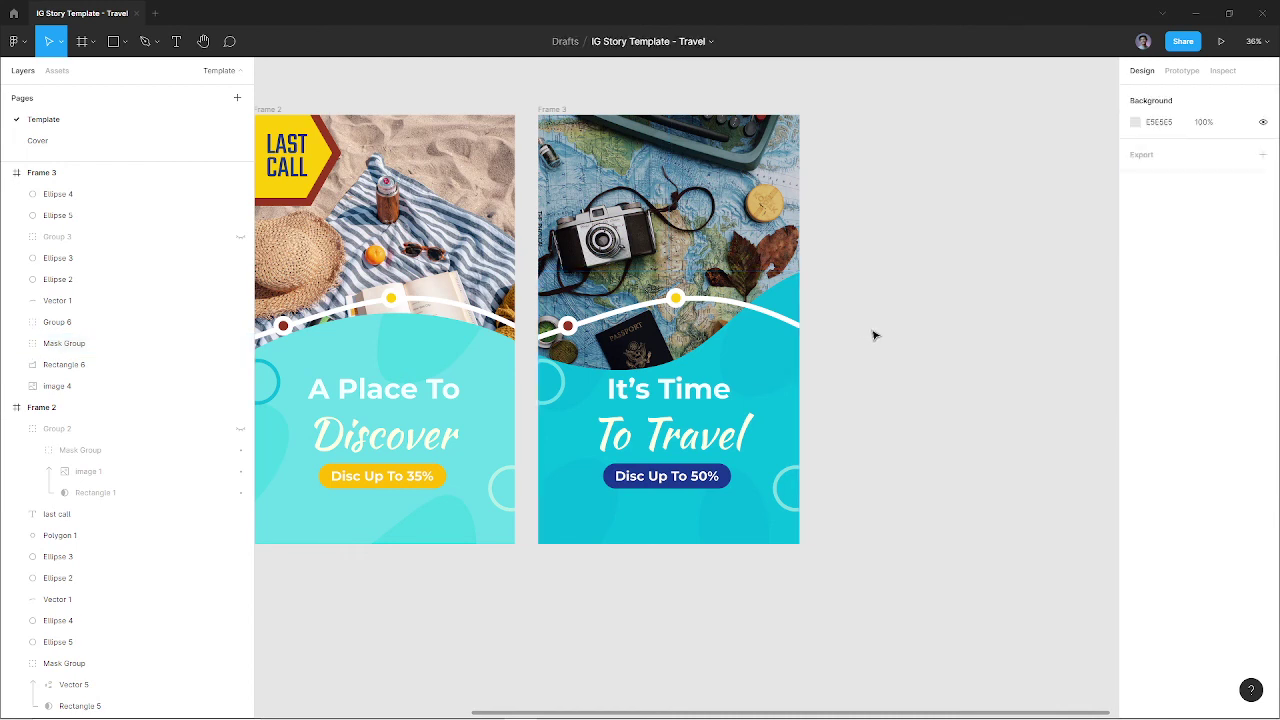
Select Frame 3's text group, briefly adding and removing Frame 2's Mask Group
scroll(738, 410, "left", 5)
left_click(860, 430)
left_click(603, 447, "shift")
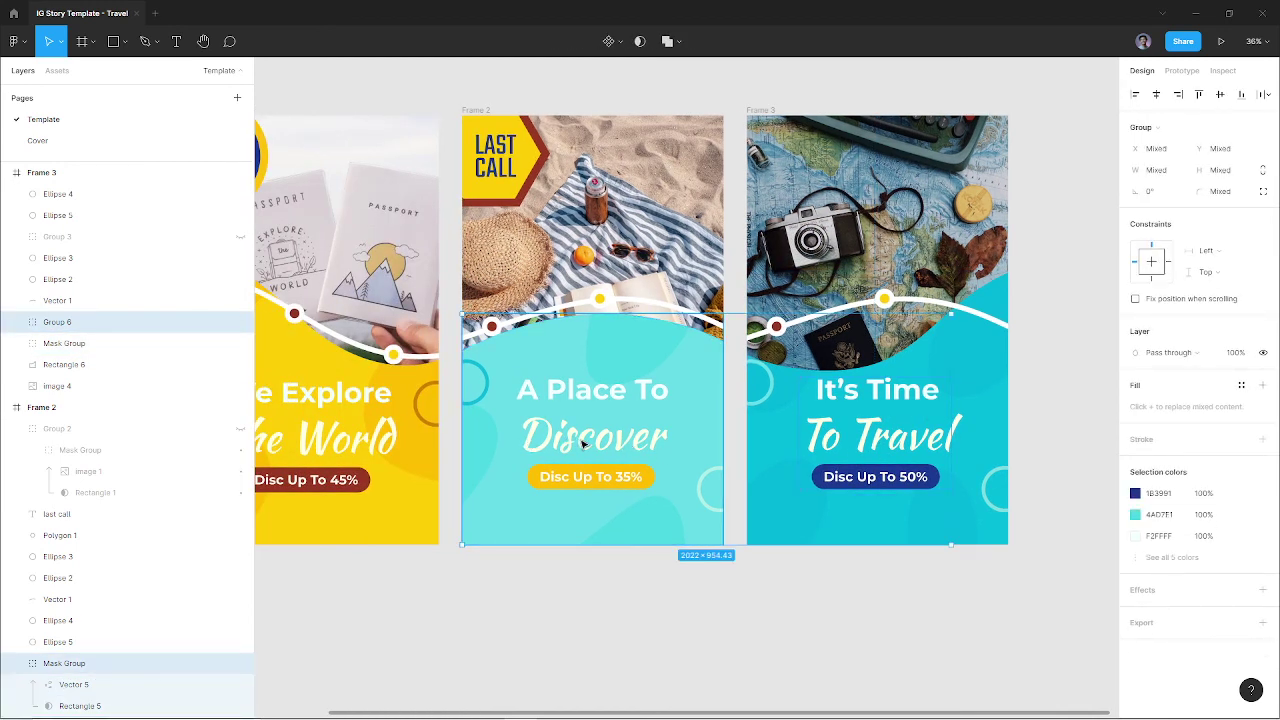
left_click(601, 451, "shift")
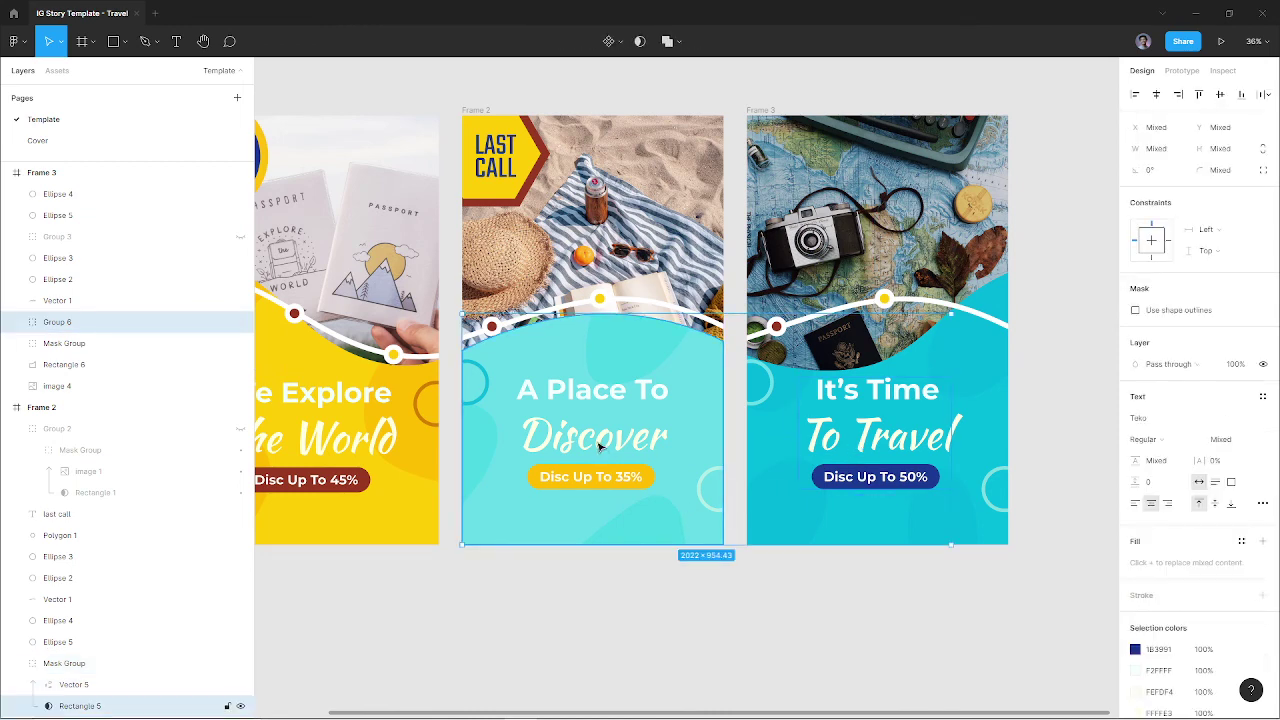
scroll(600, 447, "down", 3)
scroll(600, 447, "left", 3)
left_click(691, 531)
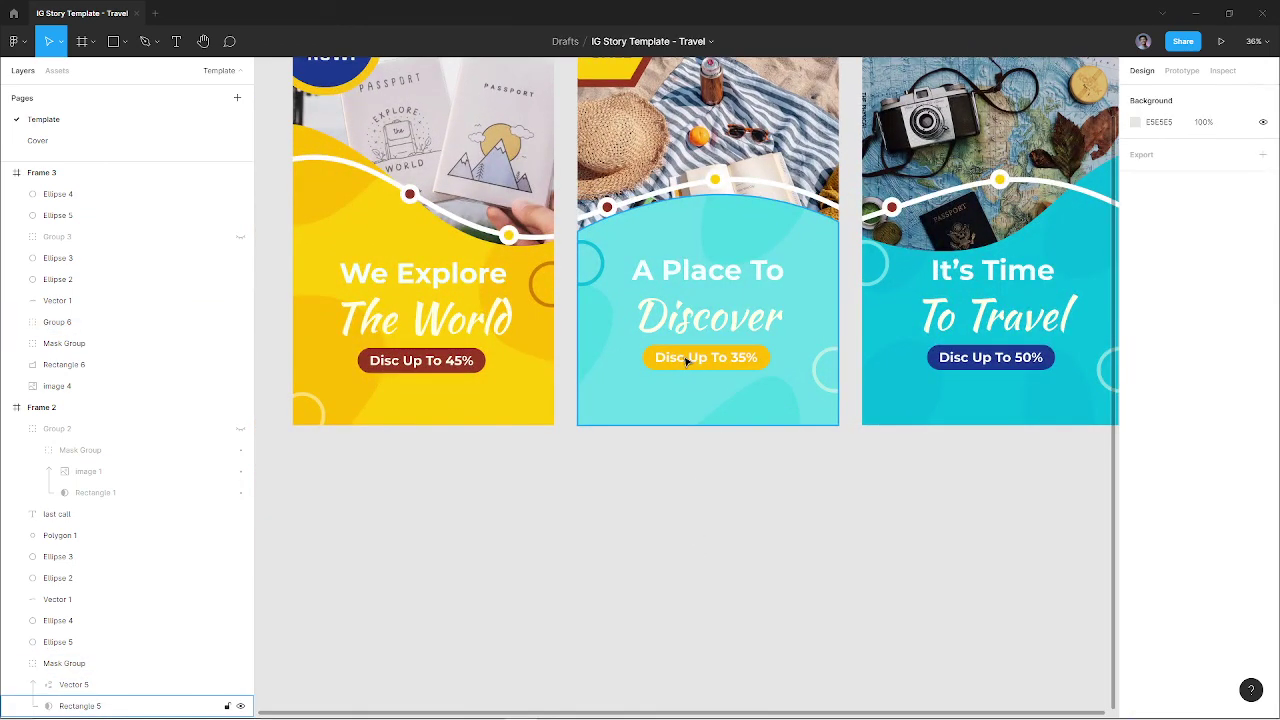
Select Group 6 in all three frames and drag them slightly lower together
left_click(84, 668)
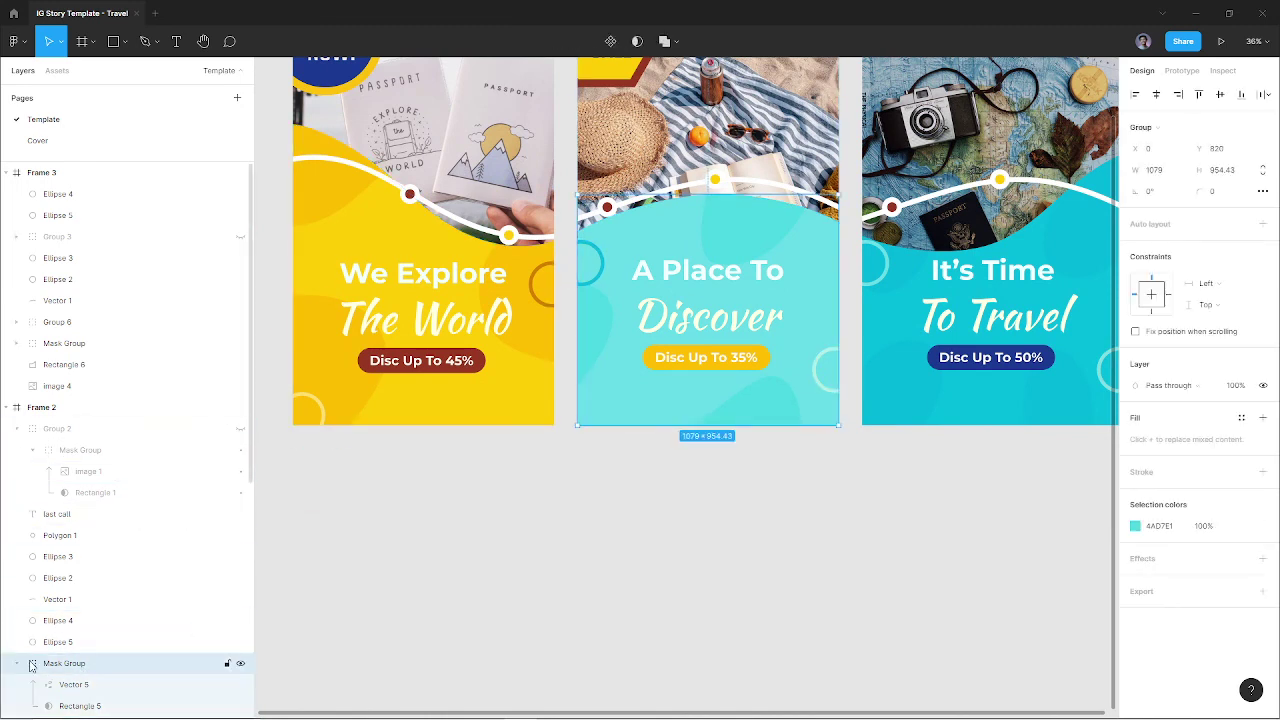
left_click(18, 664)
left_click(53, 685)
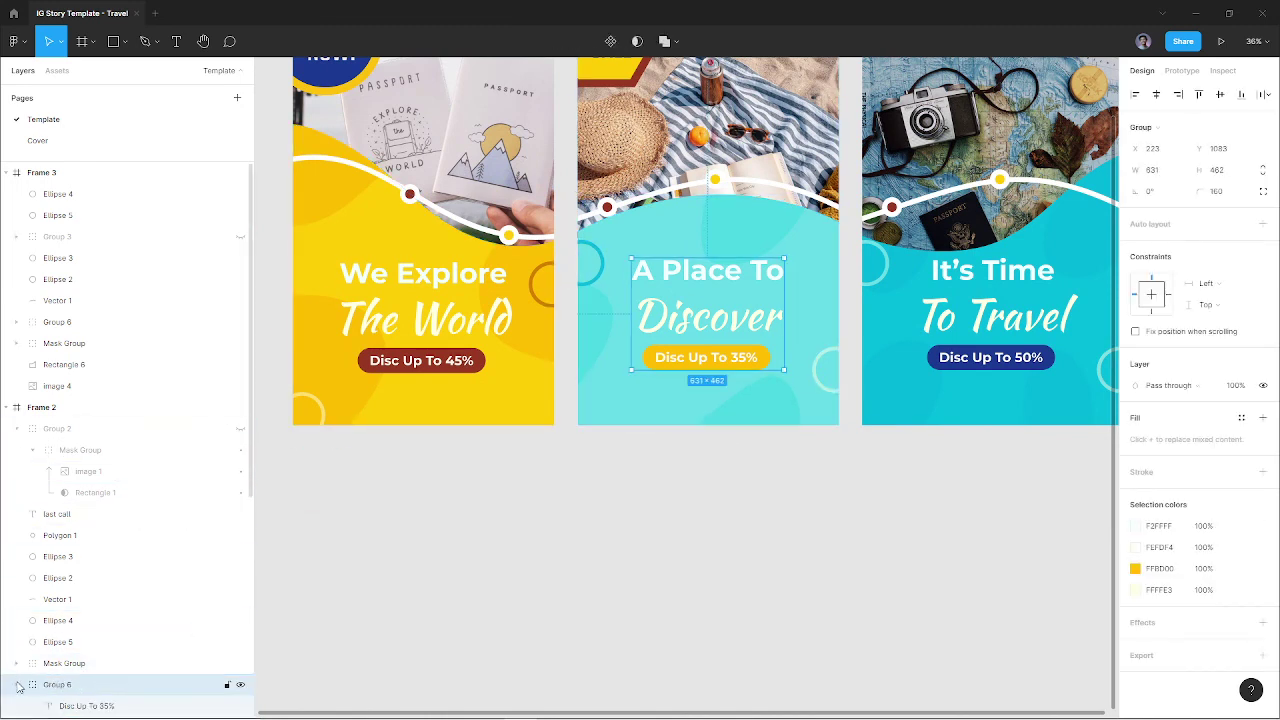
left_click(18, 685)
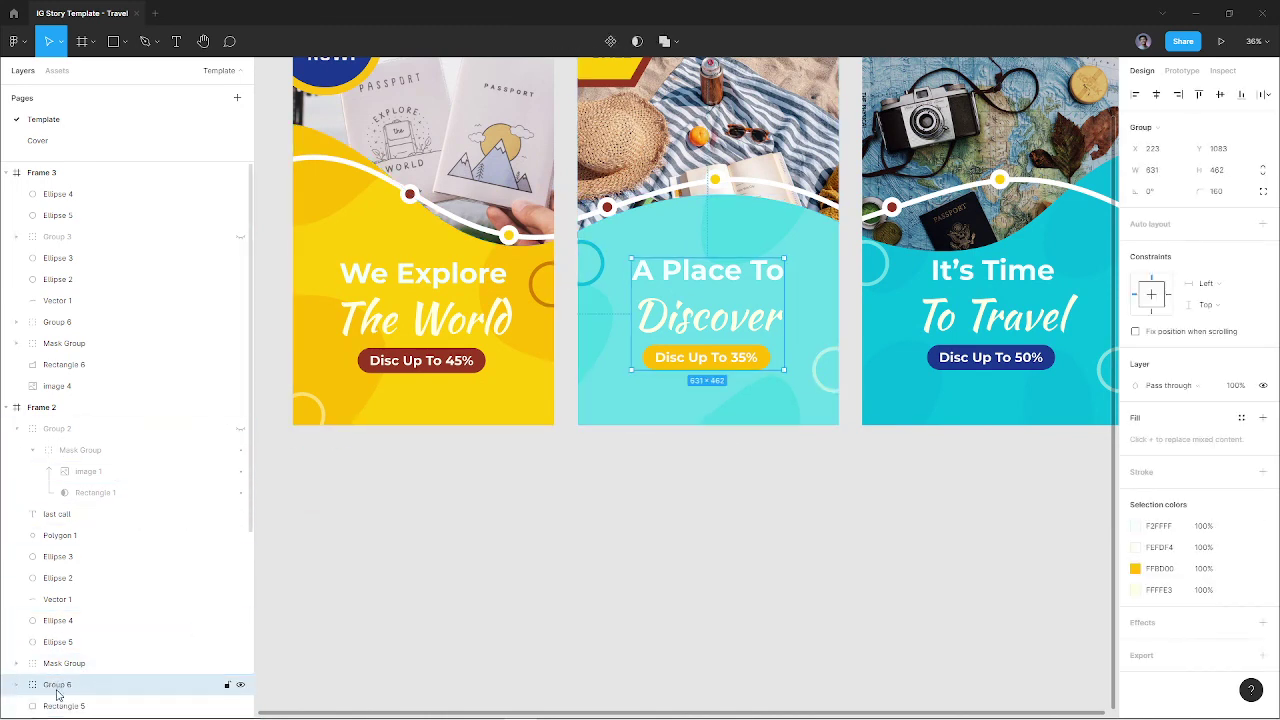
left_click(985, 366, "shift")
left_click(472, 364, "shift")
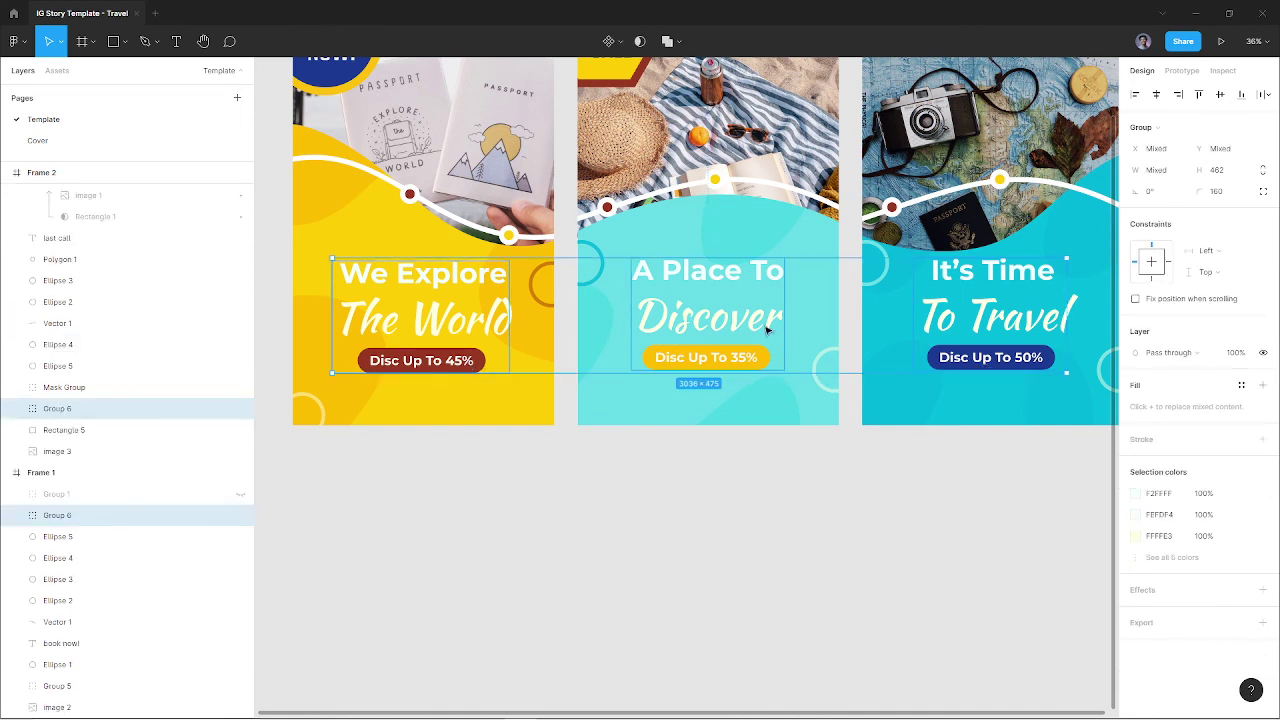
left_click_drag(767, 330, 755, 343)
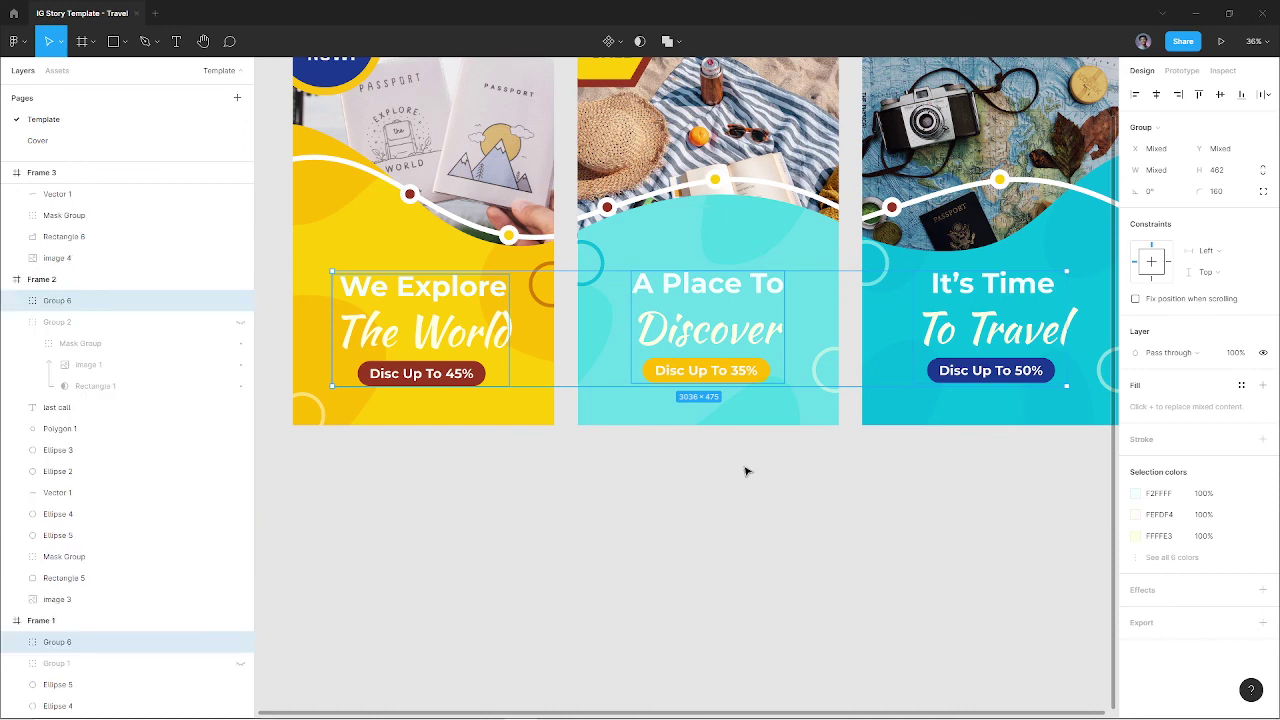
left_click(709, 558)
scroll(698, 585, "down", 2)
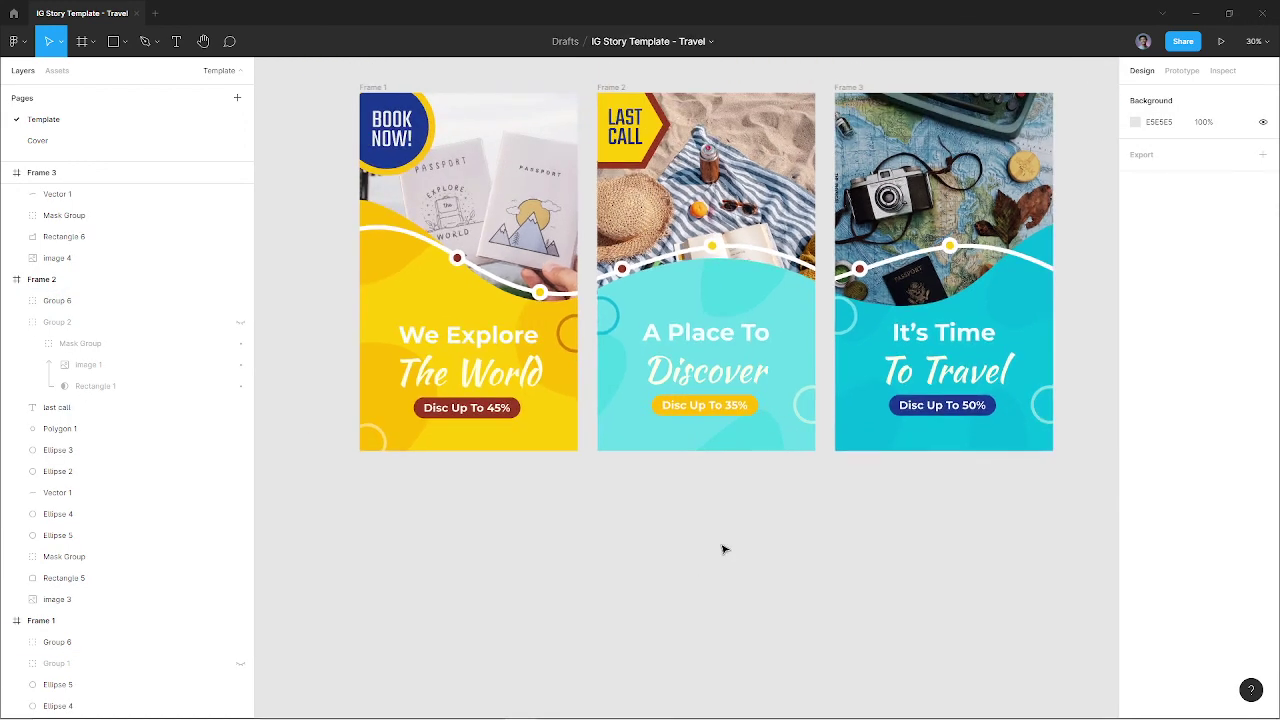
Move Group 3 above Group 6 in Frame 3 and hide the reference design
key("shift+1")
left_click(880, 460)
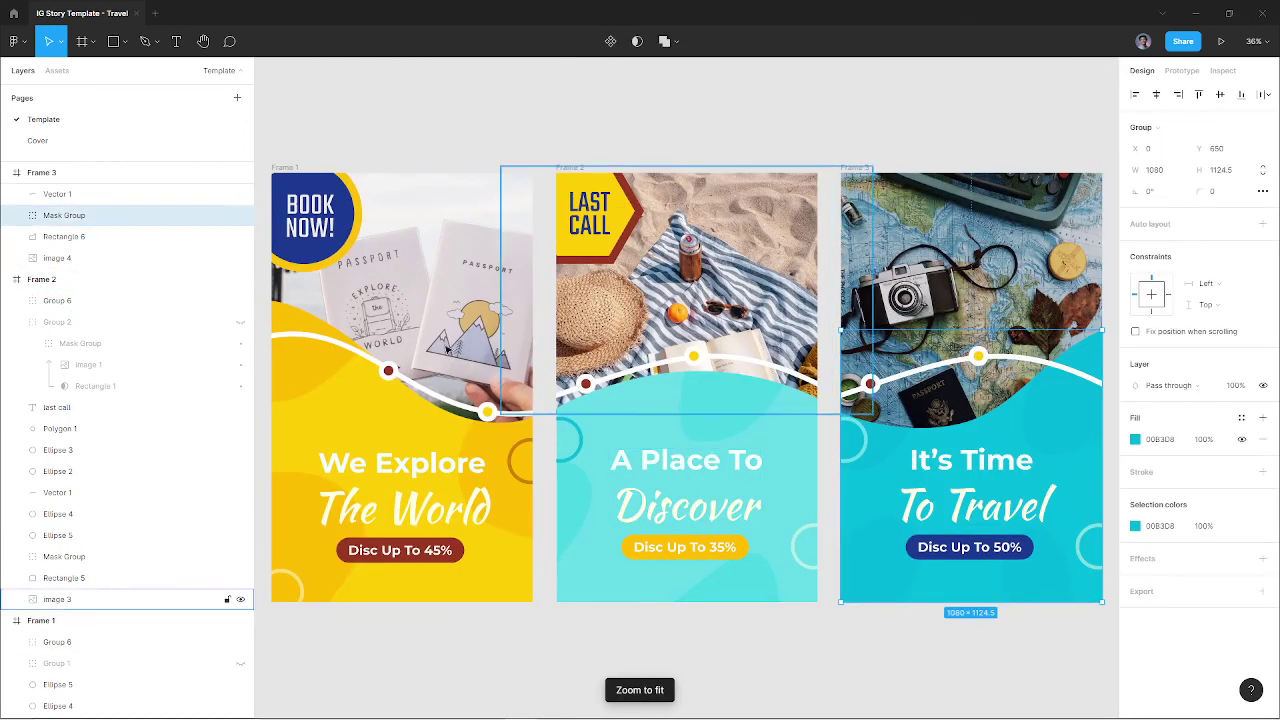
scroll(200, 300, "up", 1)
scroll(200, 300, "up", 1)
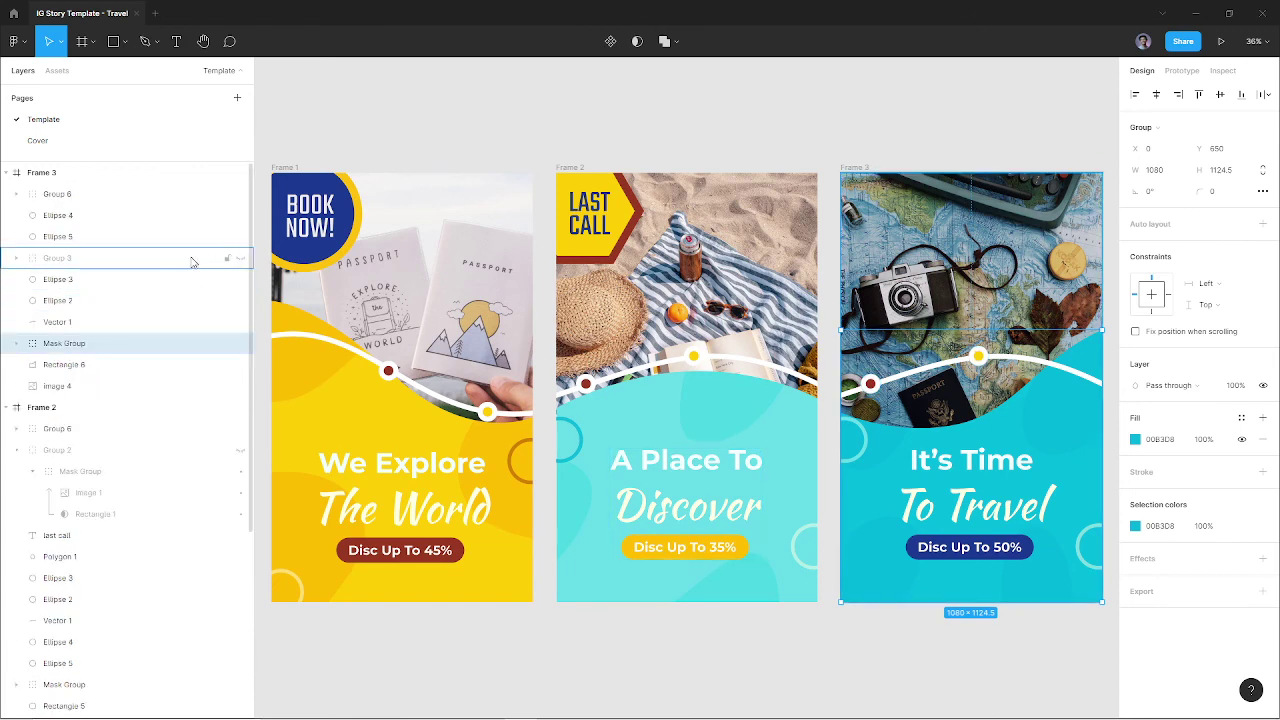
mouse_move(193, 262)
left_mouse_down()
mouse_move(175, 208)
mouse_move(247, 196)
left_mouse_up()
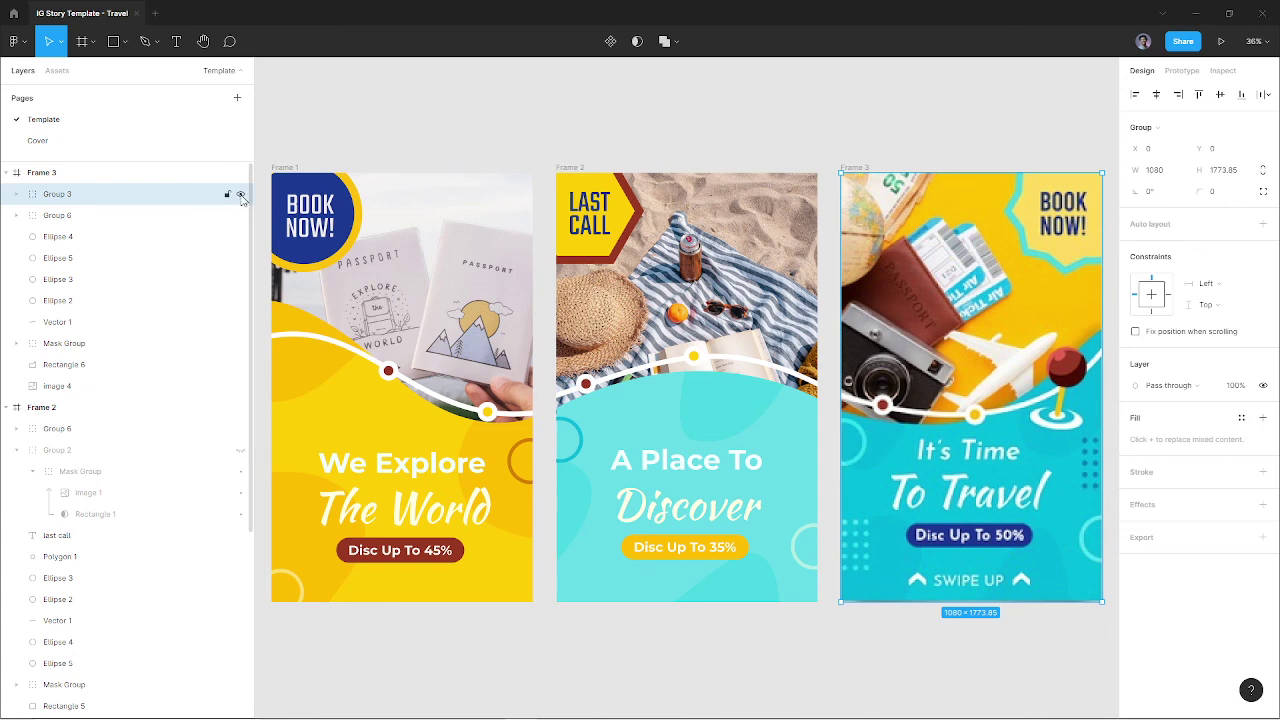
left_click(240, 195)
left_click(240, 195)
left_click(240, 195)
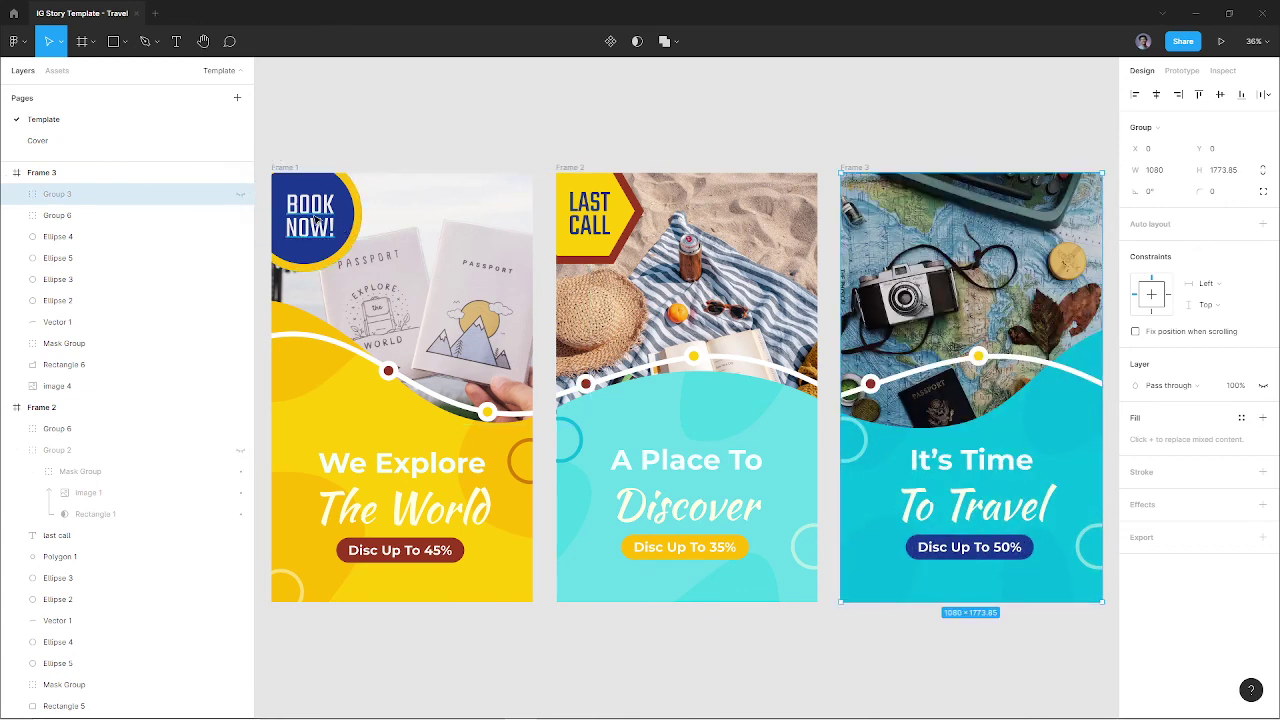
Copy Frame 1's BOOK NOW! text into Frame 3's top-right corner
left_click(313, 222)
left_click_drag(316, 224, 1061, 224)
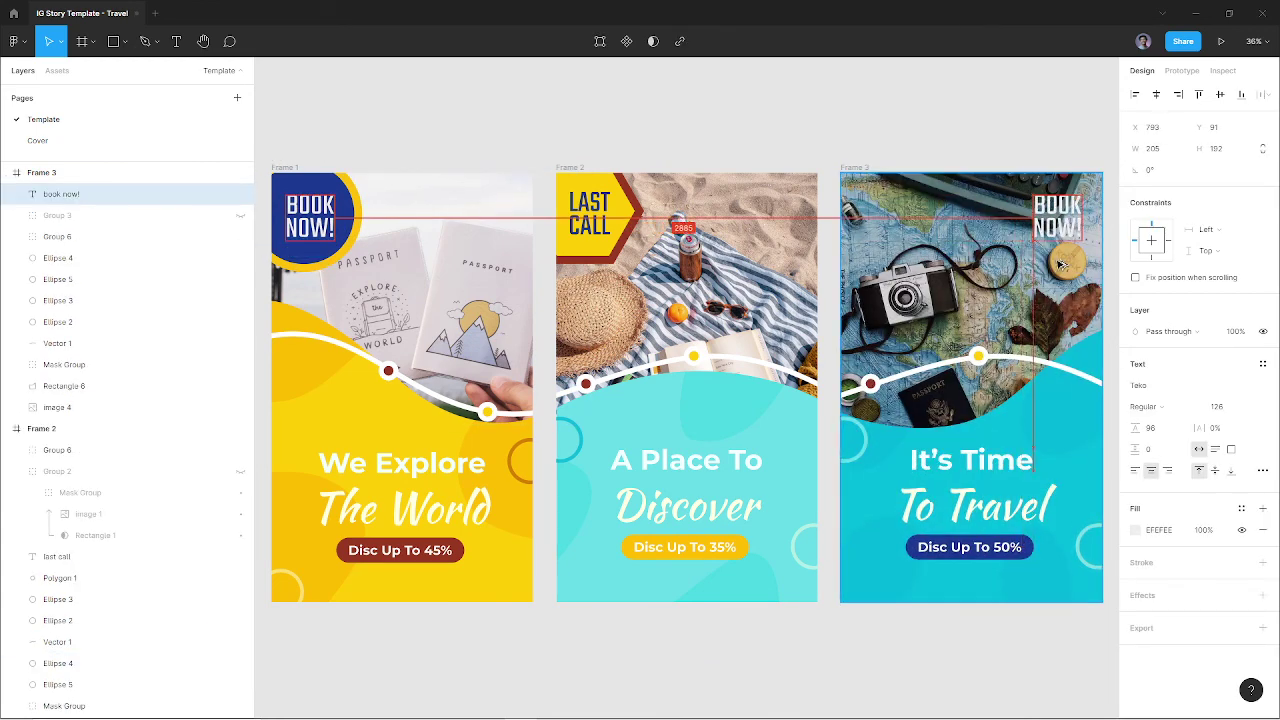
scroll(977, 227, "right", 2)
scroll(850, 235, "right", 1)
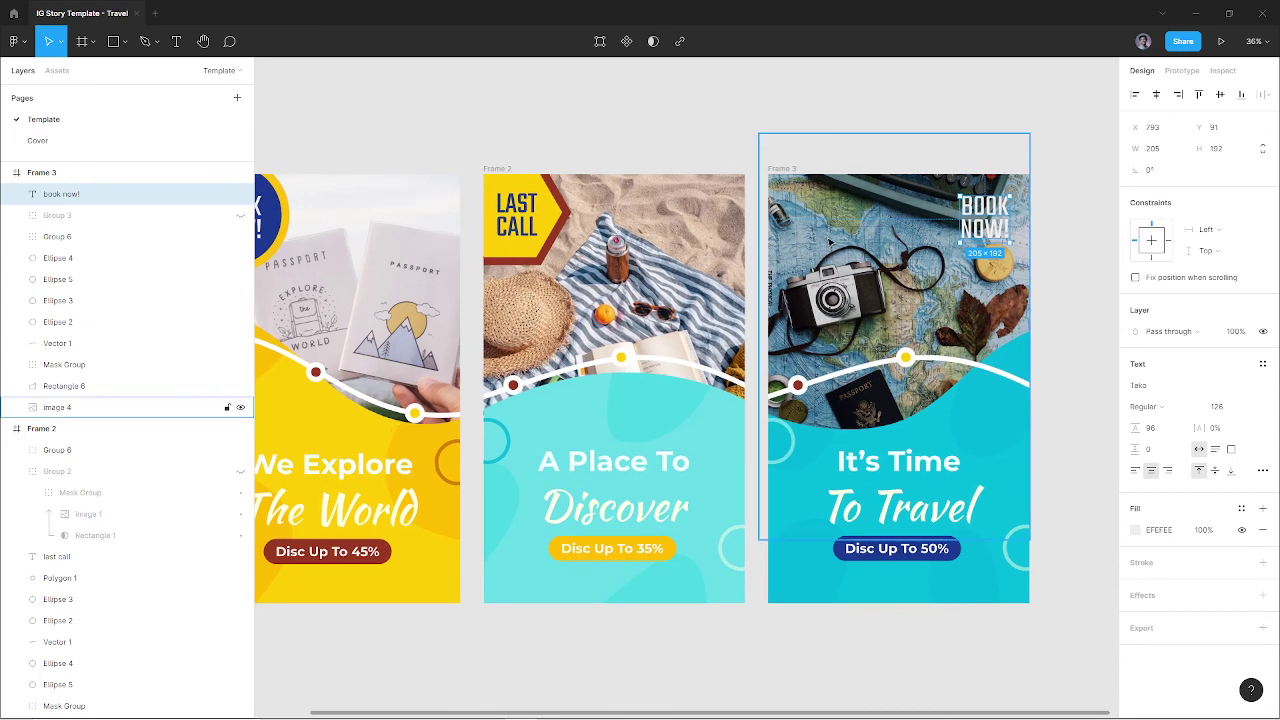
Hide Group 3 inside Frame 3 so the map photo shows
left_click(828, 241)
left_click(194, 215)
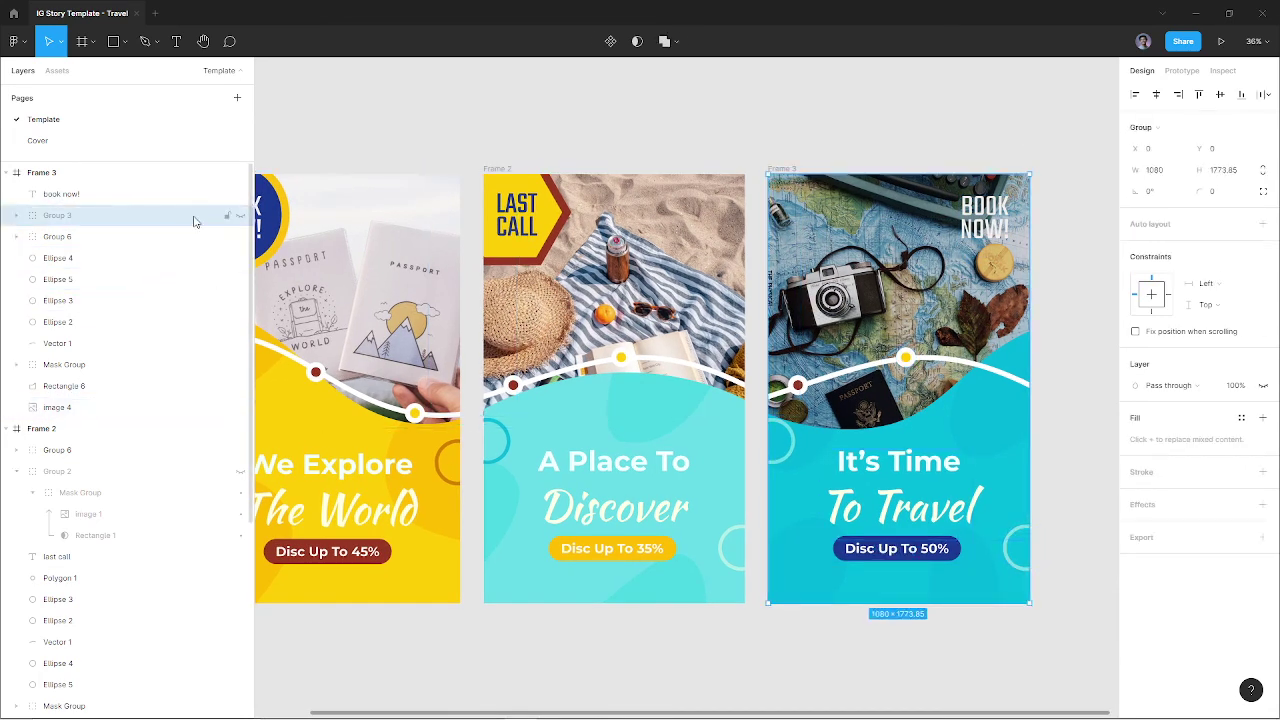
left_click(240, 216)
left_click(240, 216)
Draw a star in Frame 3 and enlarge it over the BOOK NOW! corner
key("r")
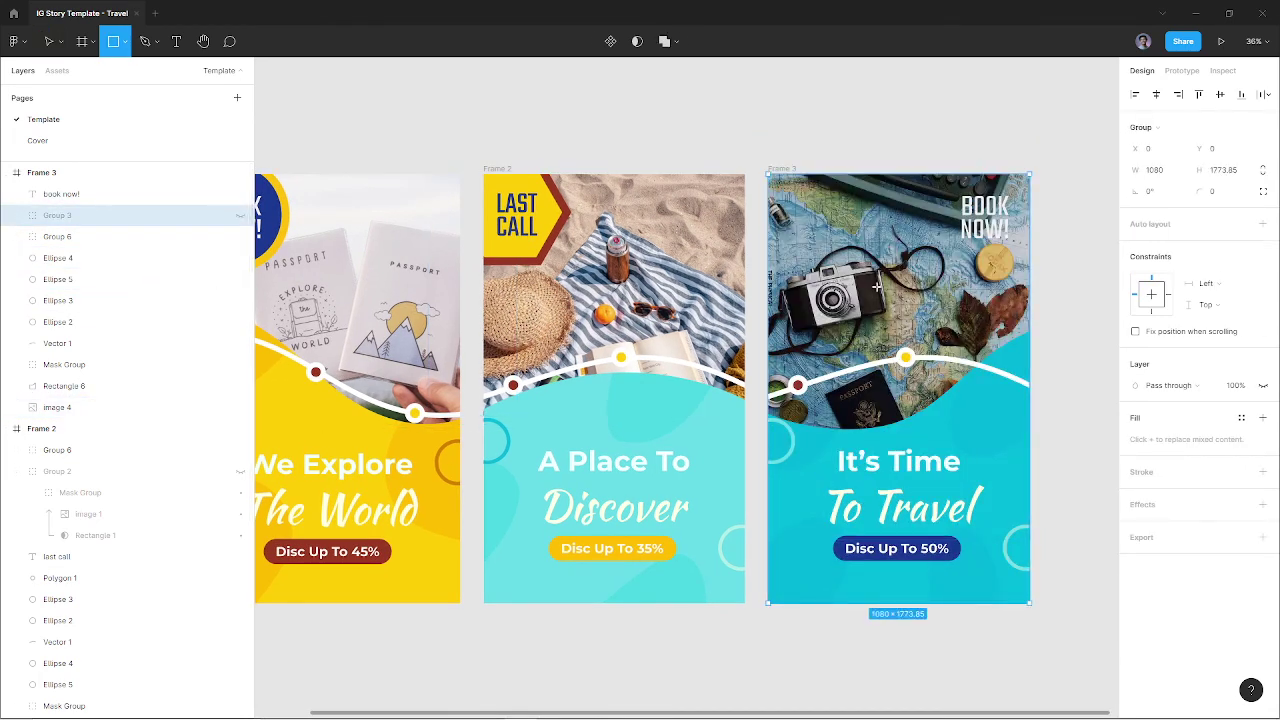
left_click(114, 47)
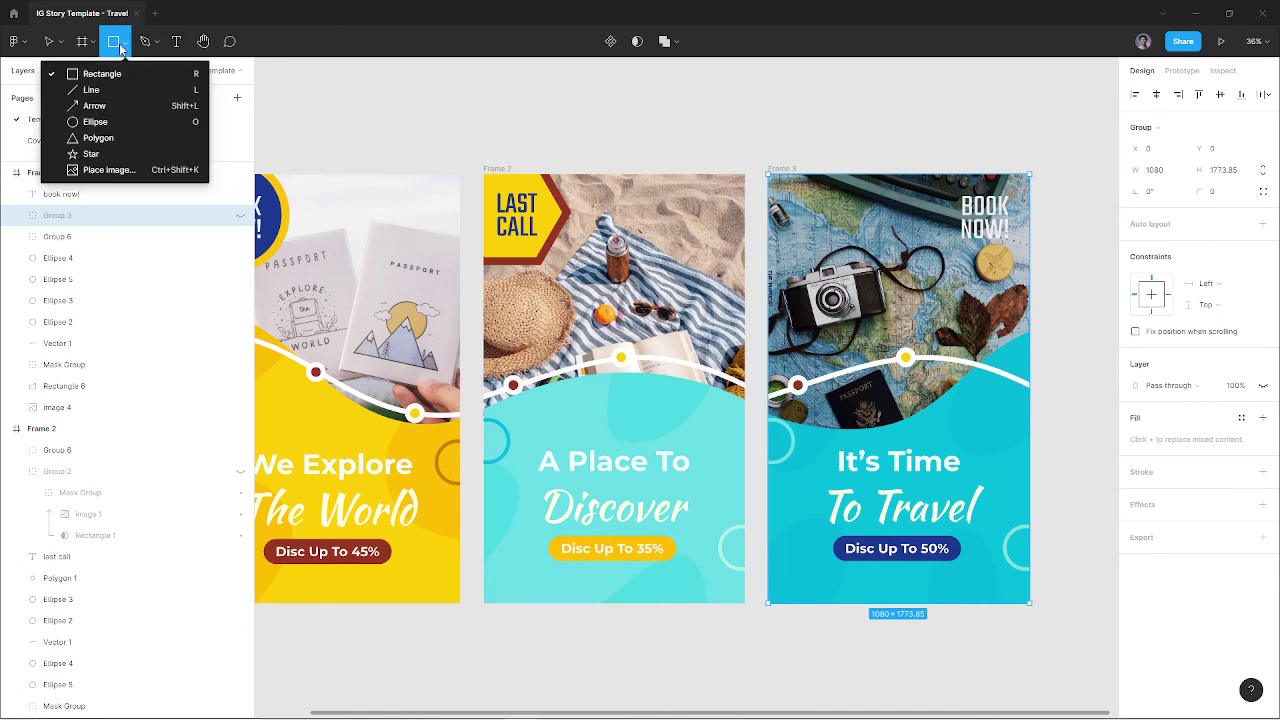
left_click(114, 154)
left_click(811, 240)
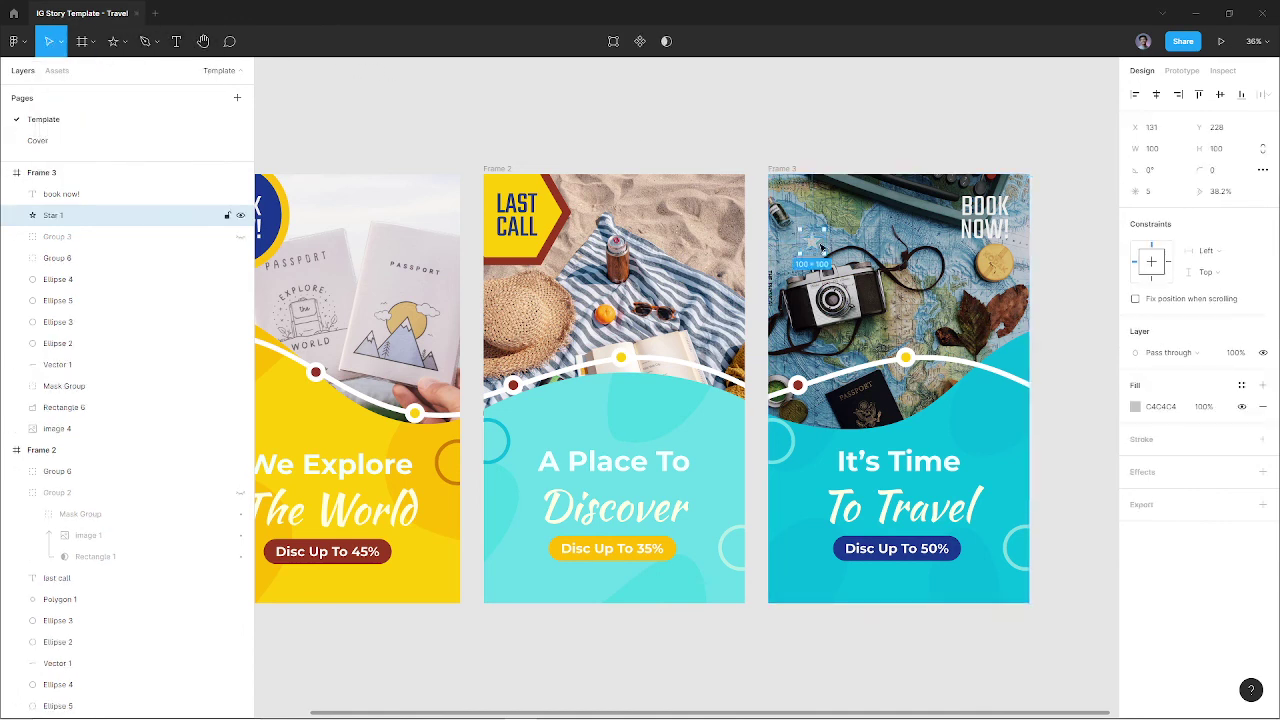
mouse_move(820, 246)
left_mouse_down()
mouse_move(870, 270)
mouse_move(934, 333)
mouse_move(995, 237)
mouse_move(896, 318)
left_mouse_up()
left_click_drag(974, 256, 993, 228)
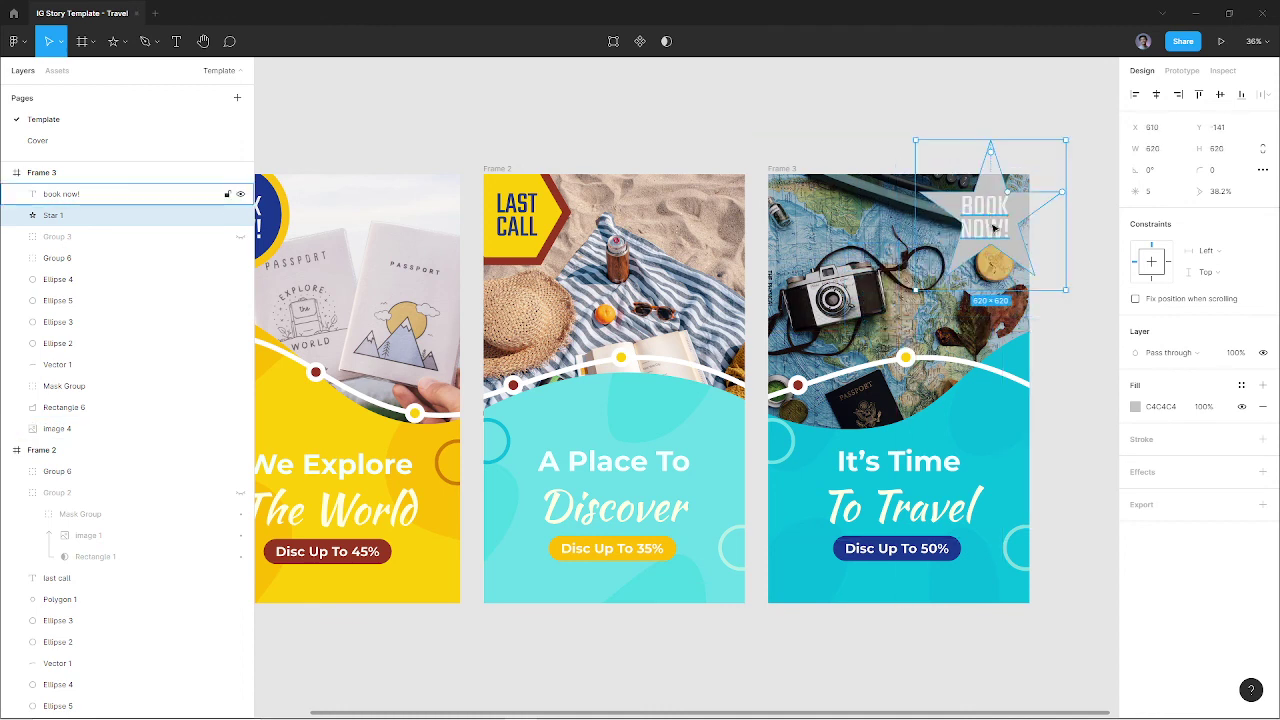
Give the star 8 points and an 86% inner ratio
type("8")
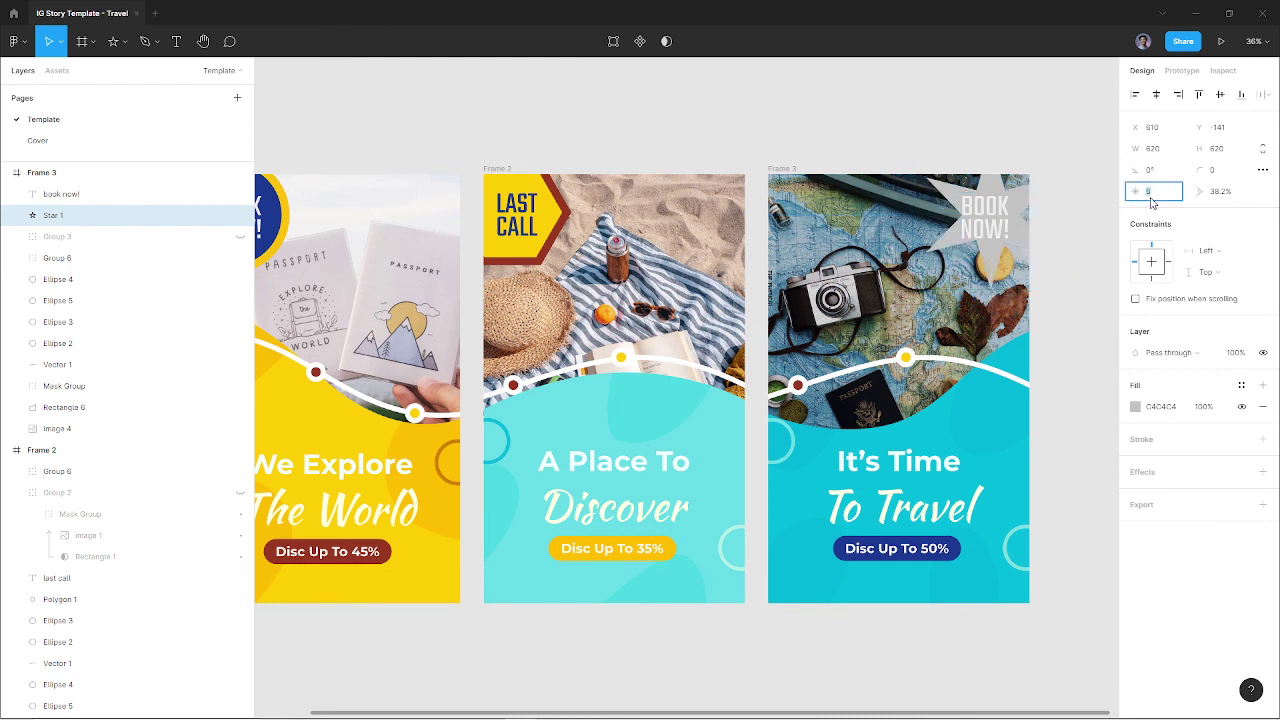
key("Return")
left_click(1216, 192)
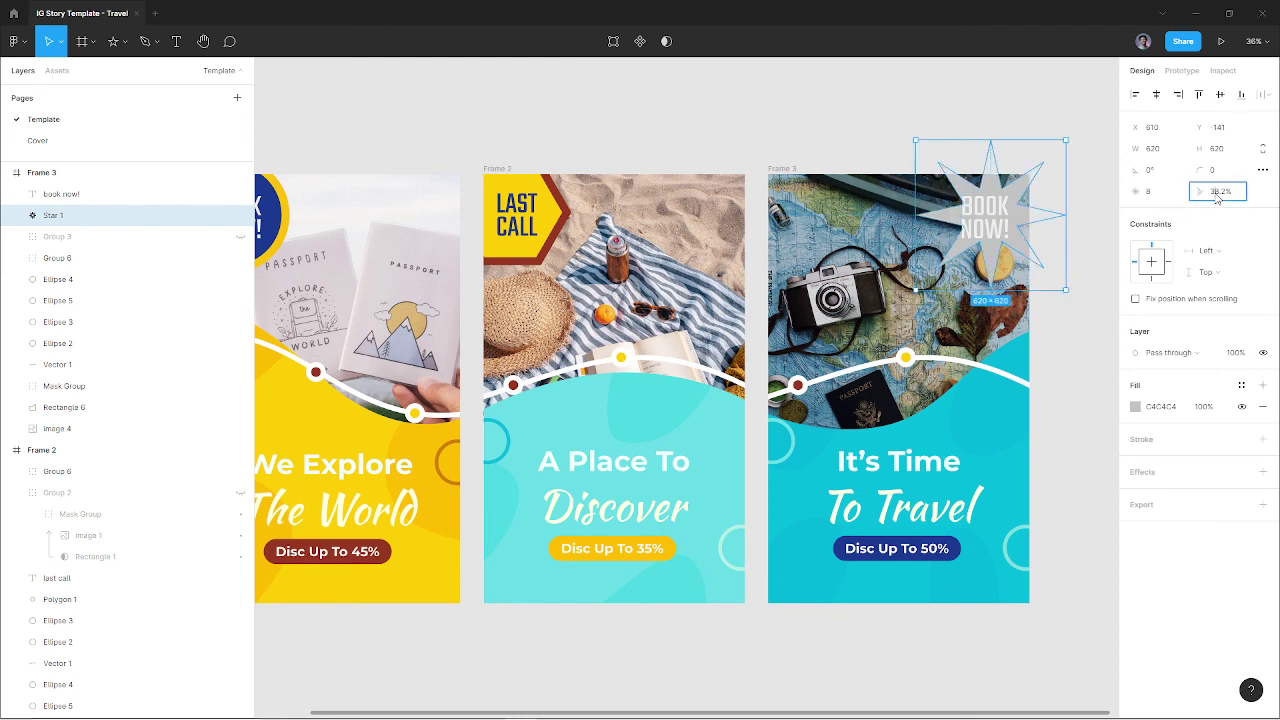
left_click_drag(1197, 190, 1230, 190)
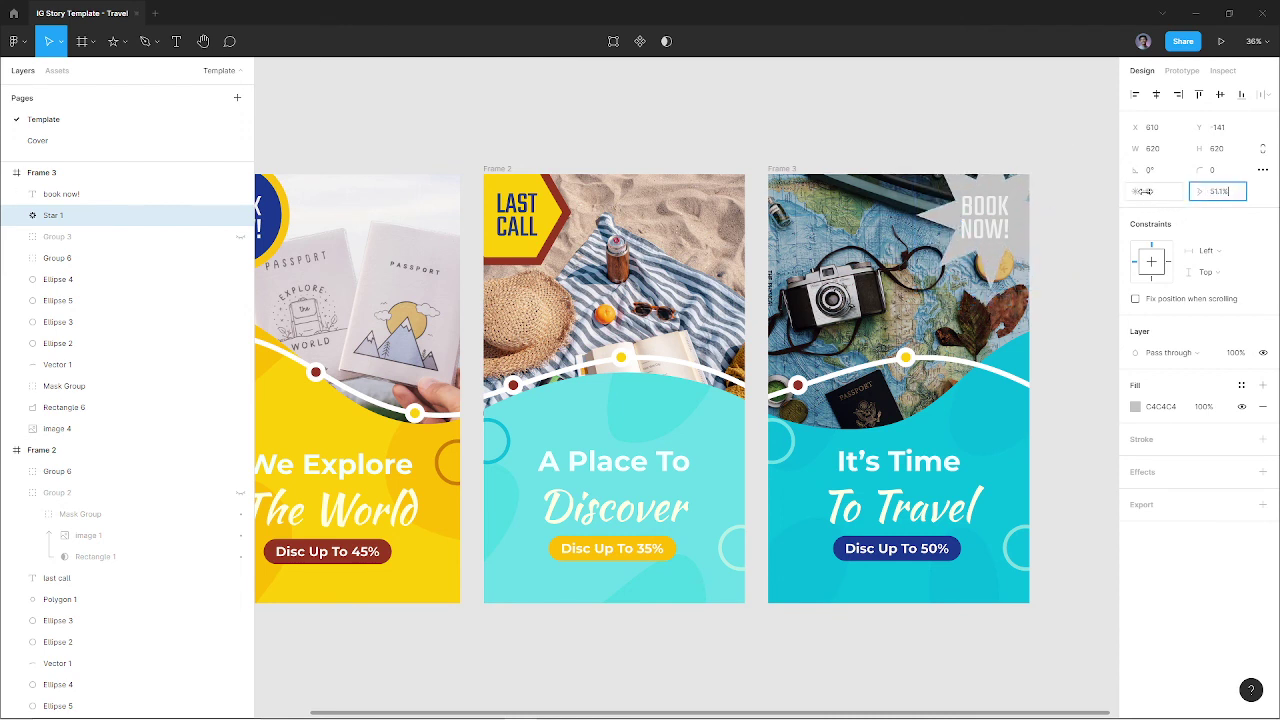
type("100")
key("Return")
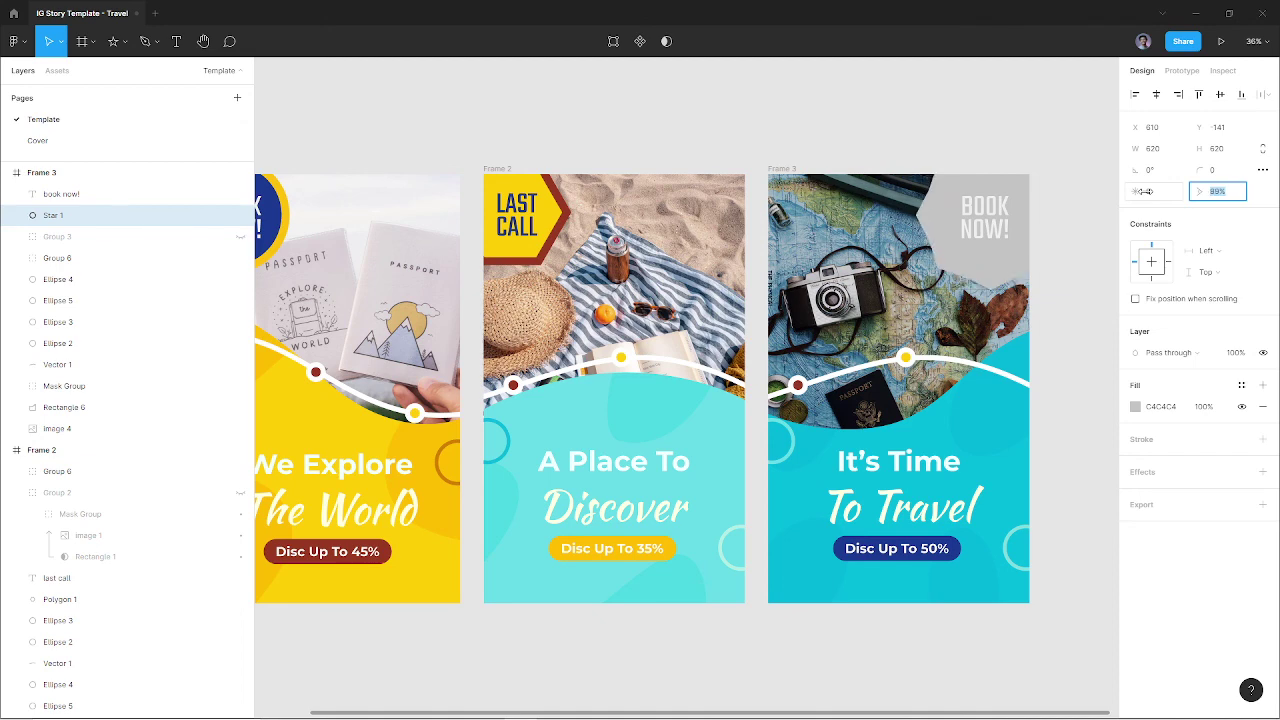
Copy the LAST CALL hexagon's fill and outline properties for the star
left_click(530, 262)
left_click(561, 216)
right_click(561, 216)
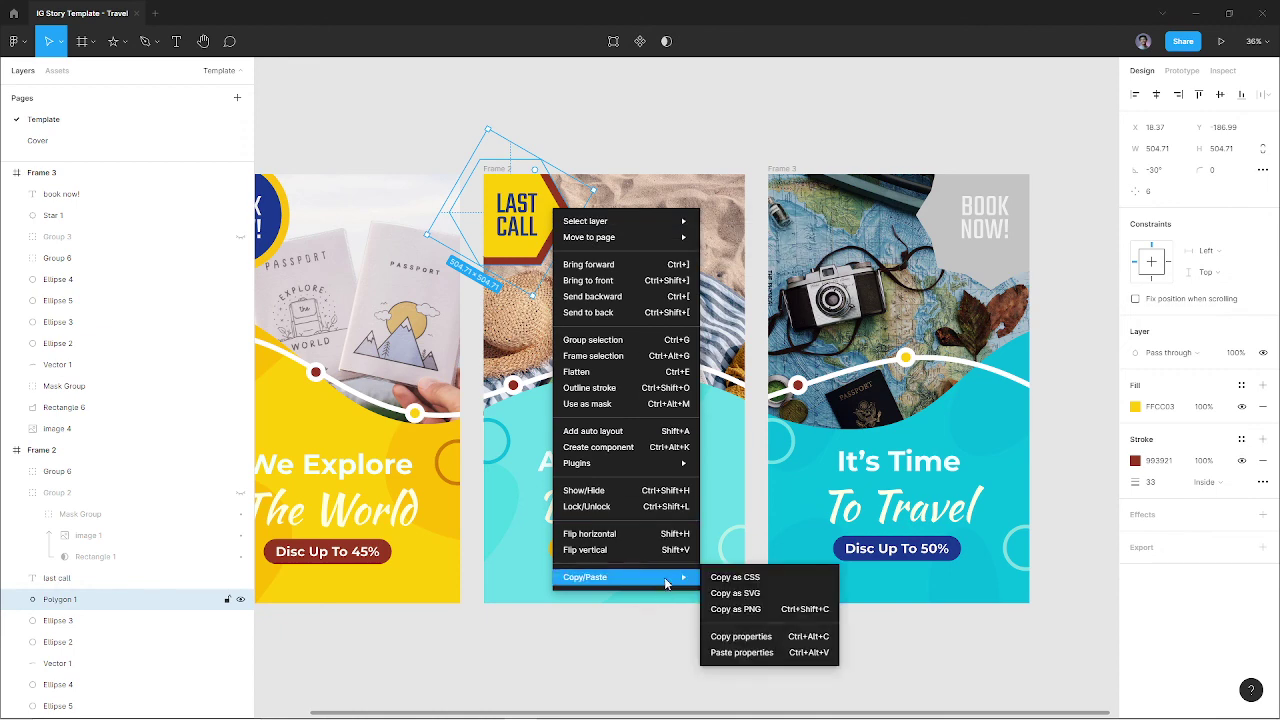
left_click(765, 637)
left_click(980, 282)
right_click(986, 281)
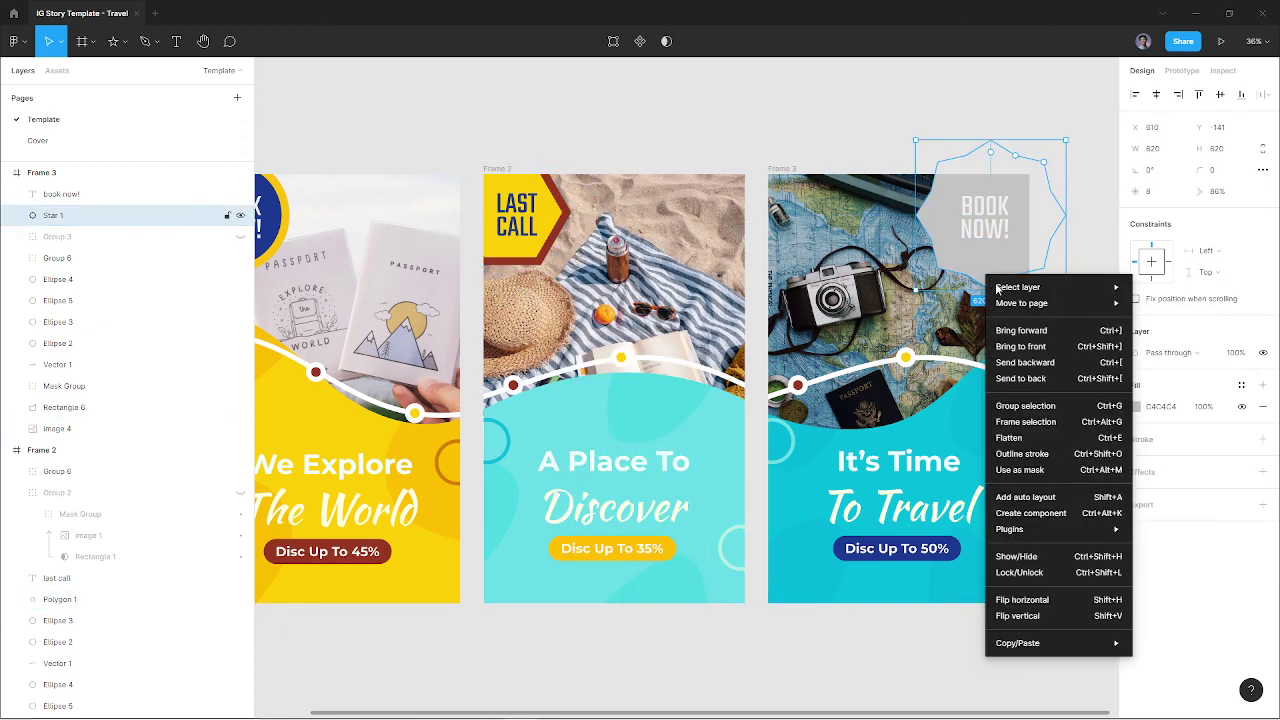
Paste the hexagon's yellow fill and dark red outline onto the star
left_click(1170, 643)
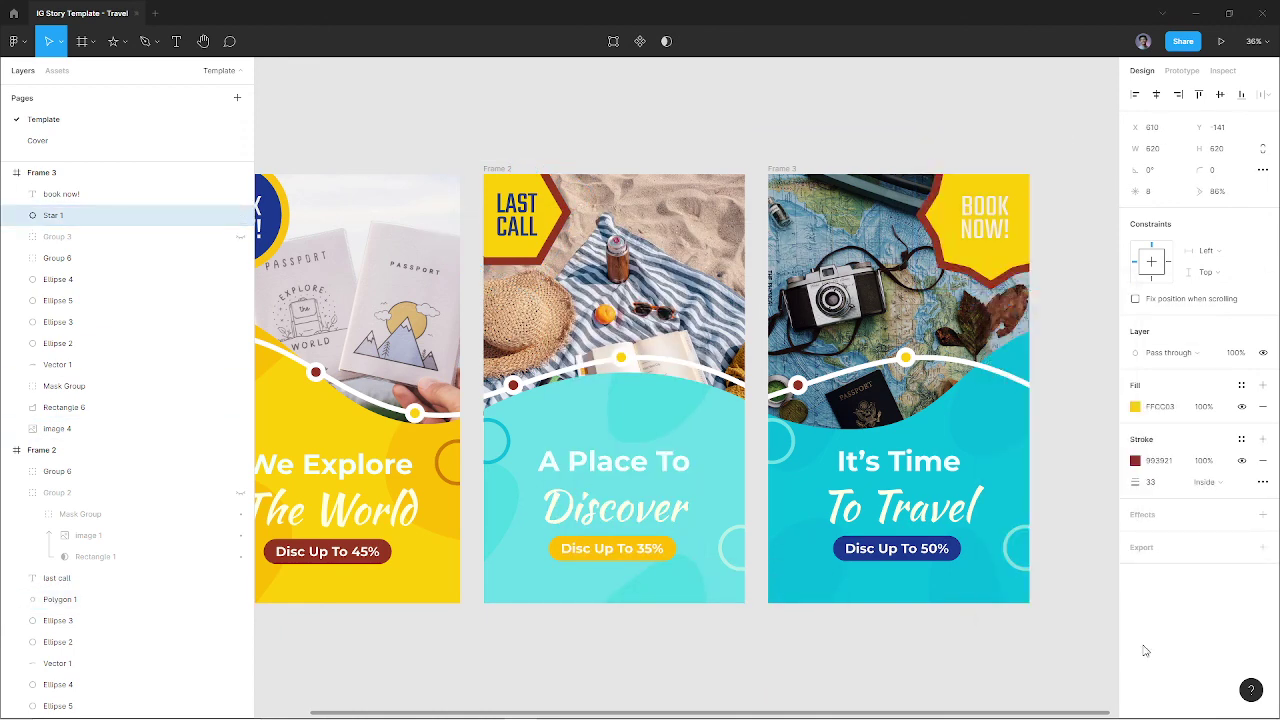
left_click(1065, 646)
left_click(985, 218)
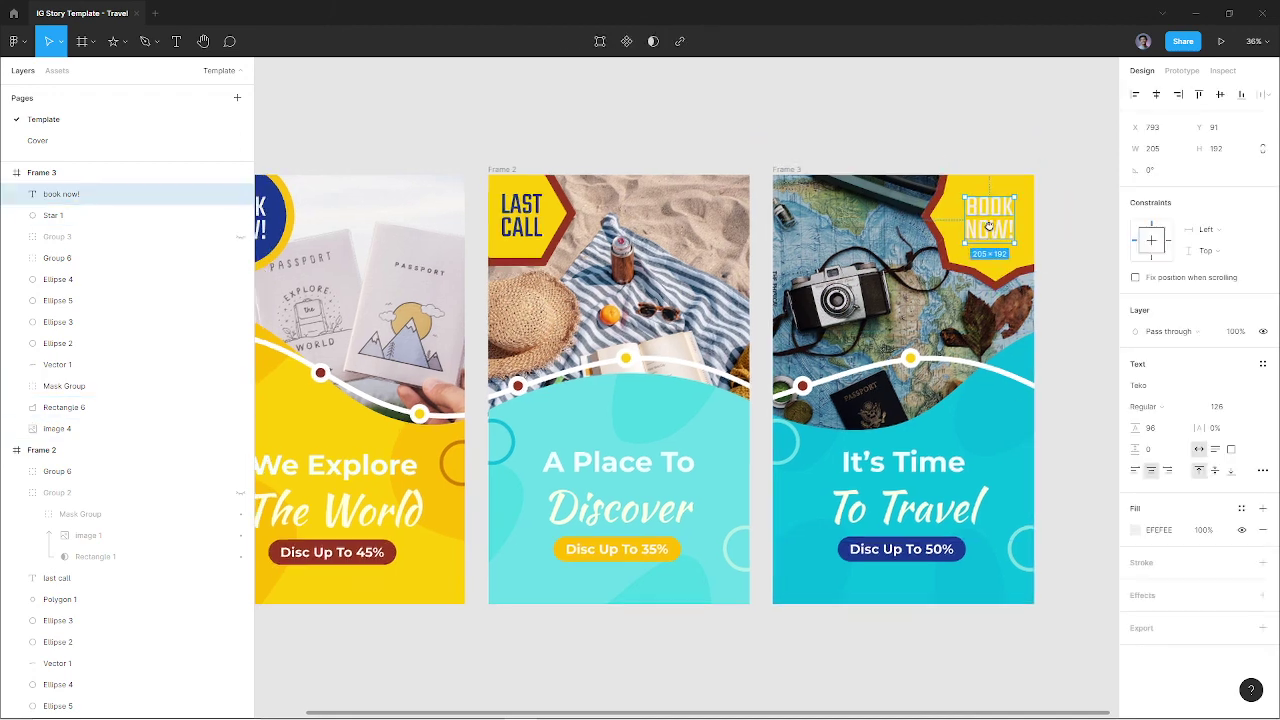
scroll(1040, 260, "up", 1)
scroll(1040, 260, "left", 2)
left_click(1056, 291)
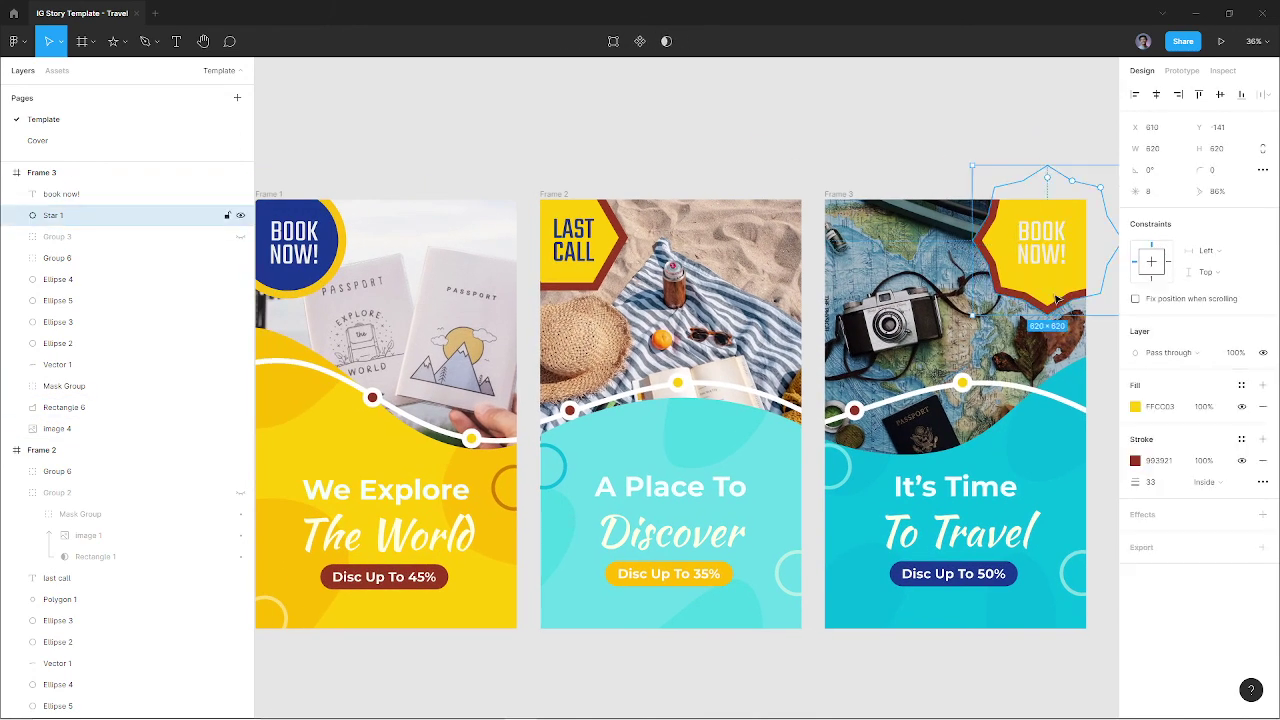
Fill the star with Frame 2's light cyan, 65D8E6
key("i")
left_click(1054, 122)
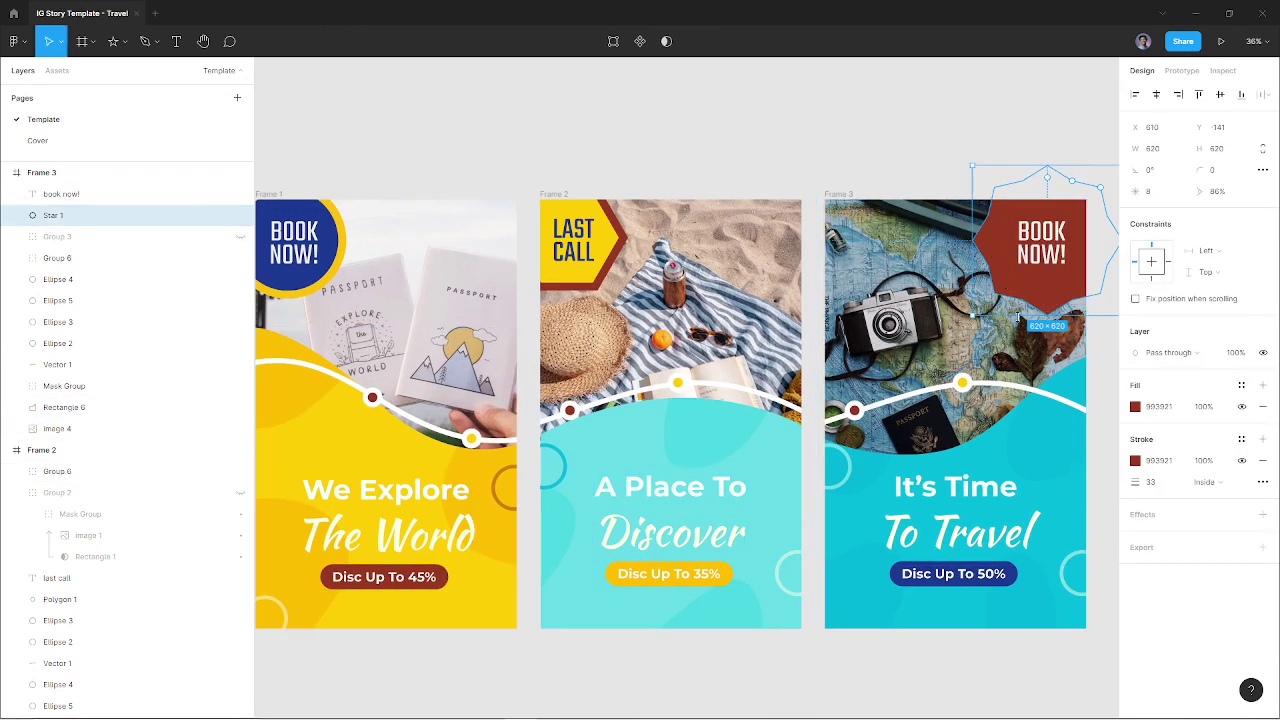
key("i")
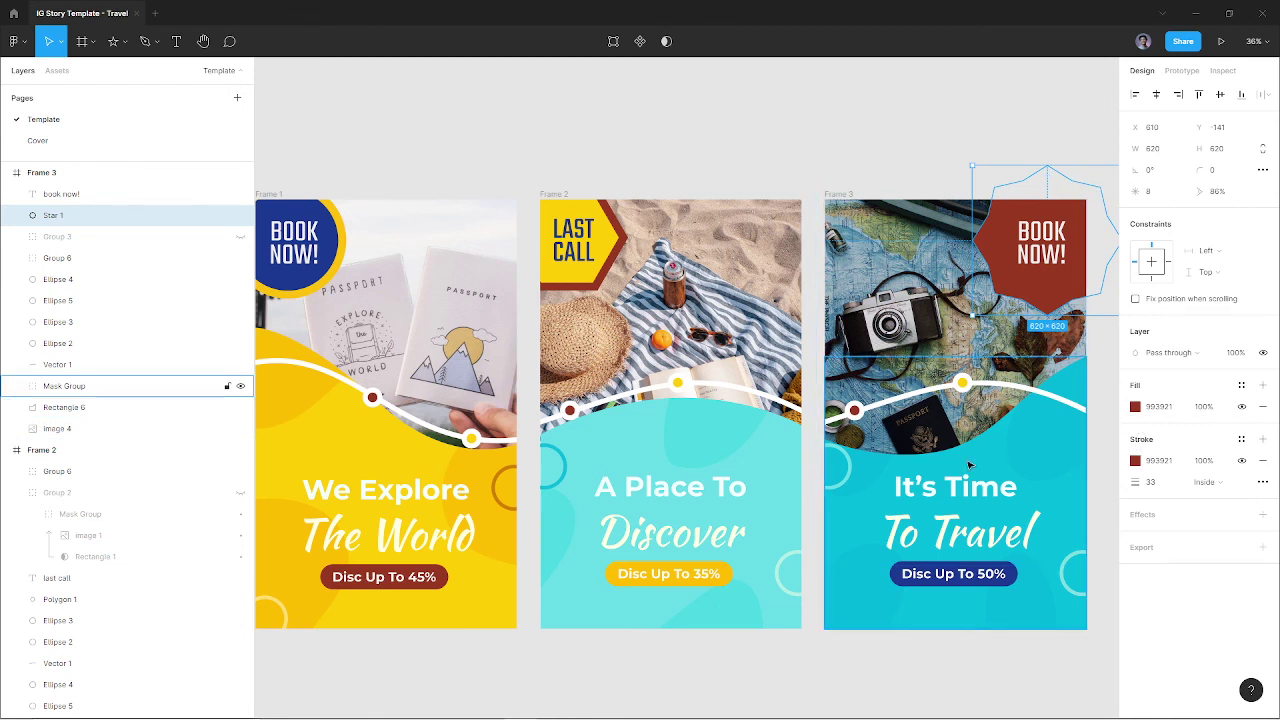
left_click(639, 448)
left_click(639, 448)
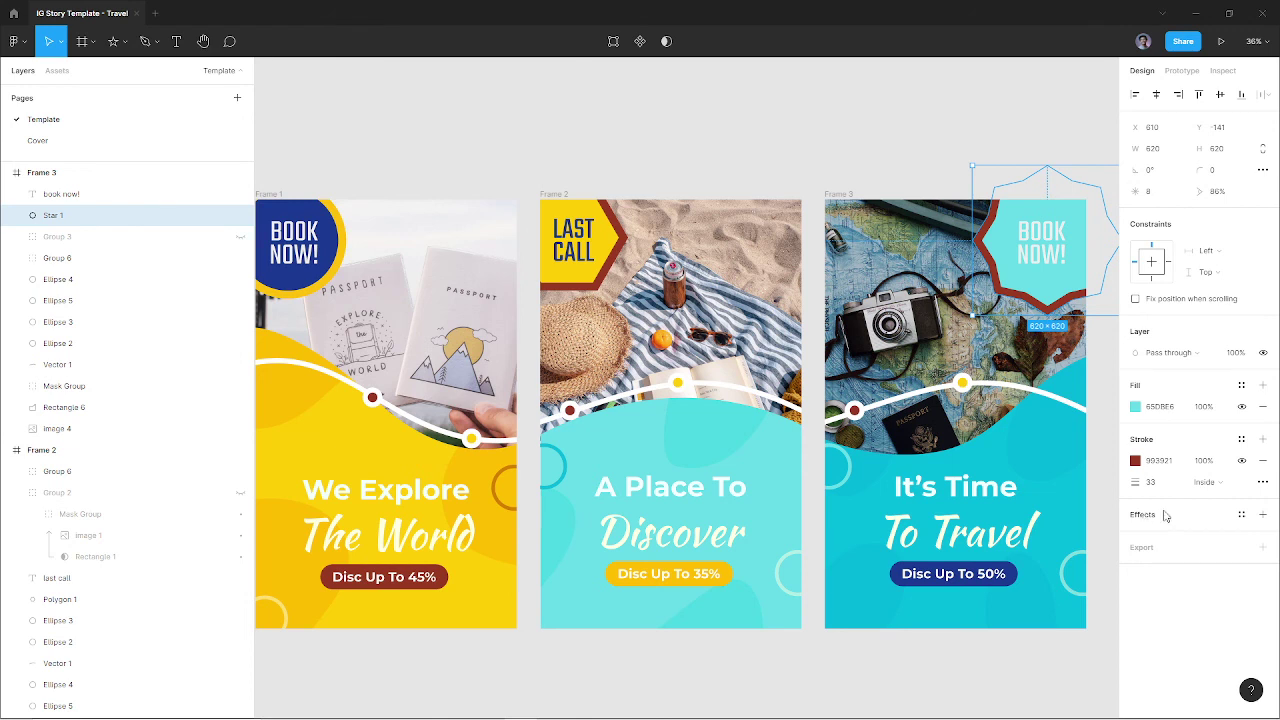
Make the star's outline navy like the Disc Up To 50% button
left_click(1135, 460)
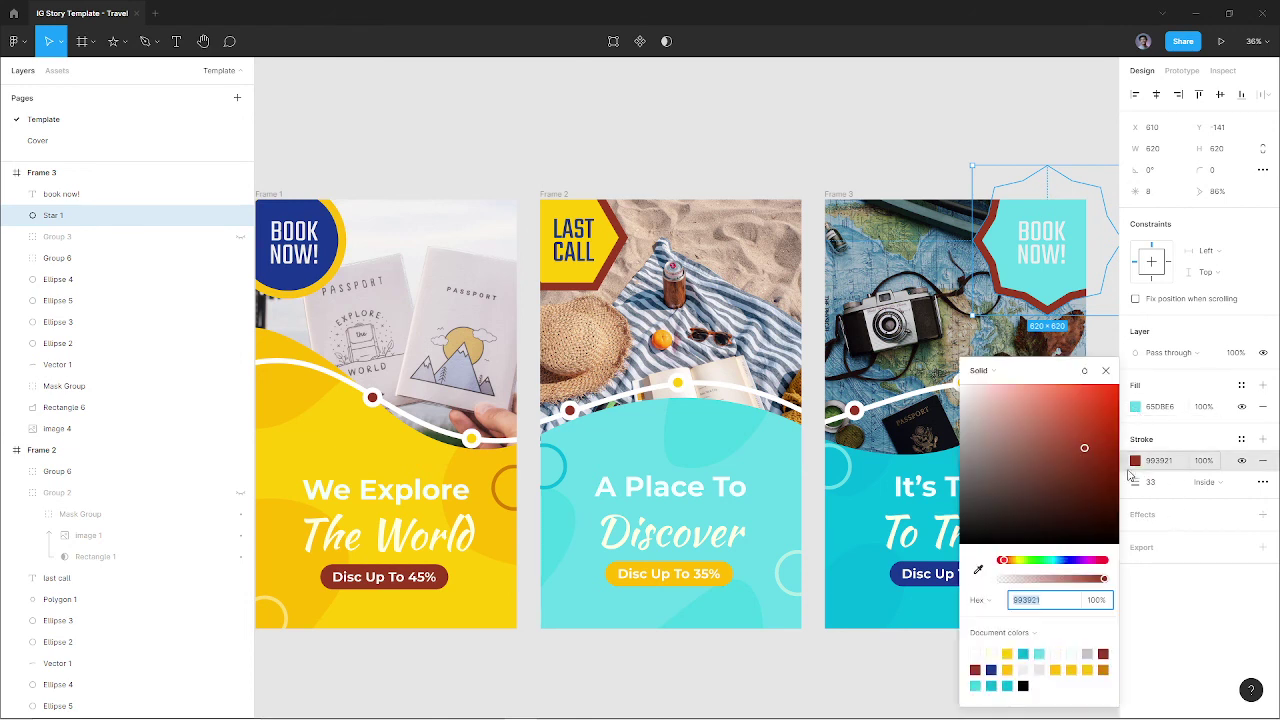
left_click(981, 570)
left_click(925, 573)
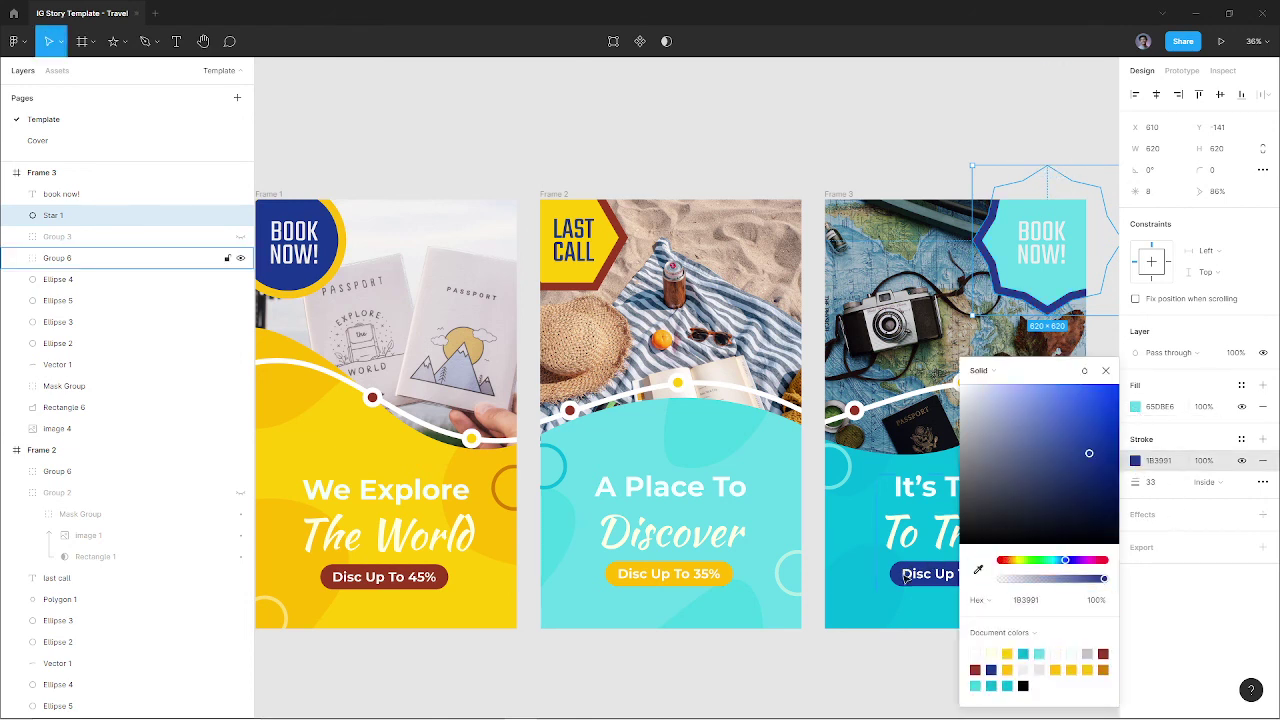
left_click(900, 694)
Colour the BOOK NOW! text navy, rejecting a dark red trial
left_click(1045, 252)
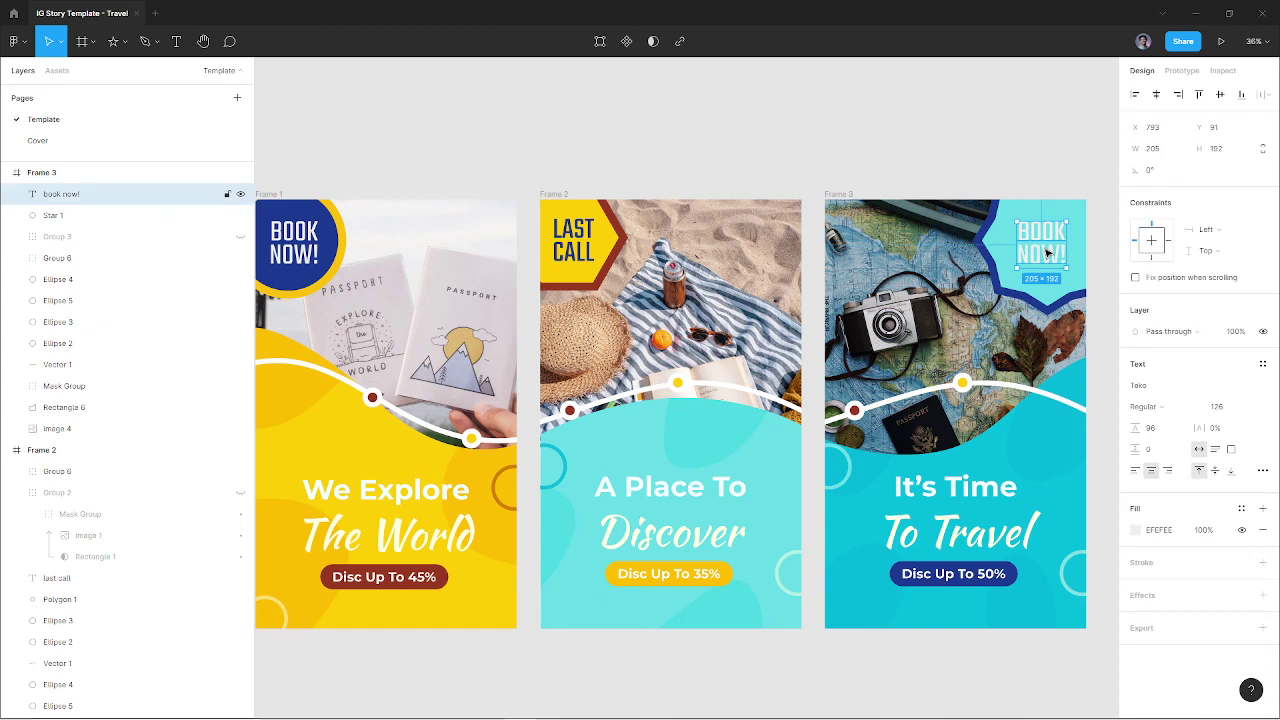
key("i")
left_click(1000, 572)
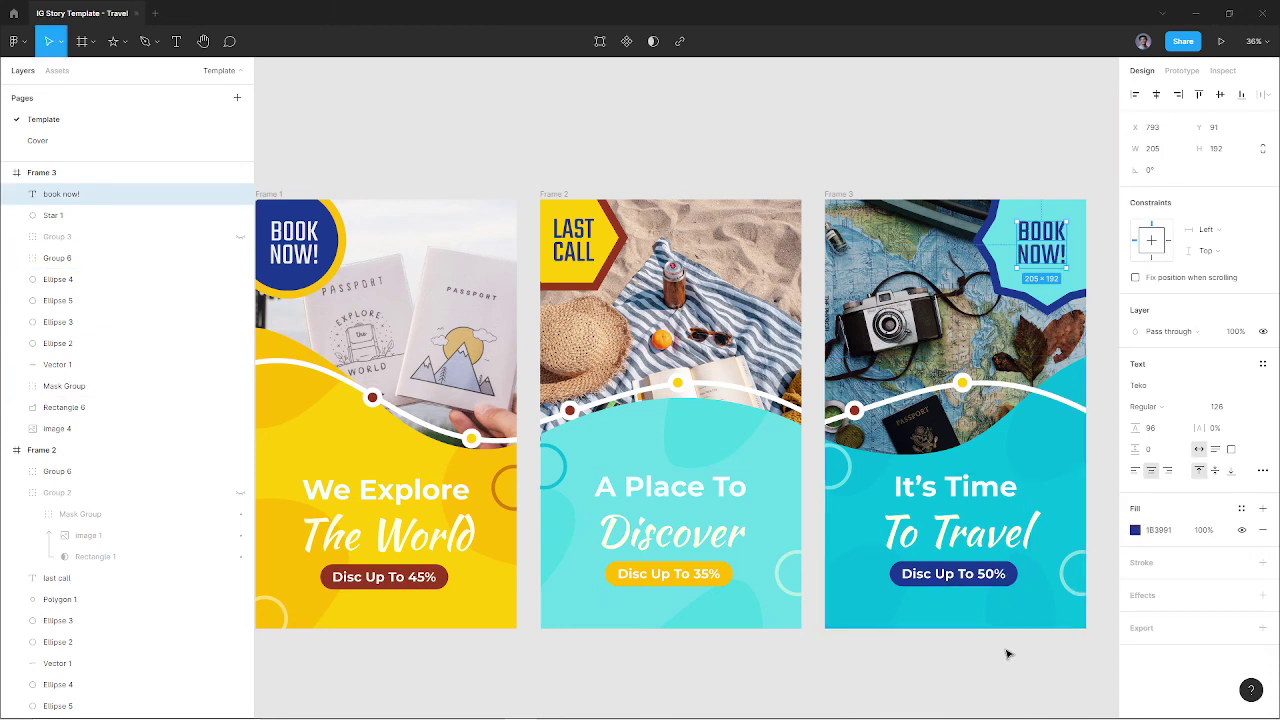
left_click(1006, 651)
left_click(1057, 236)
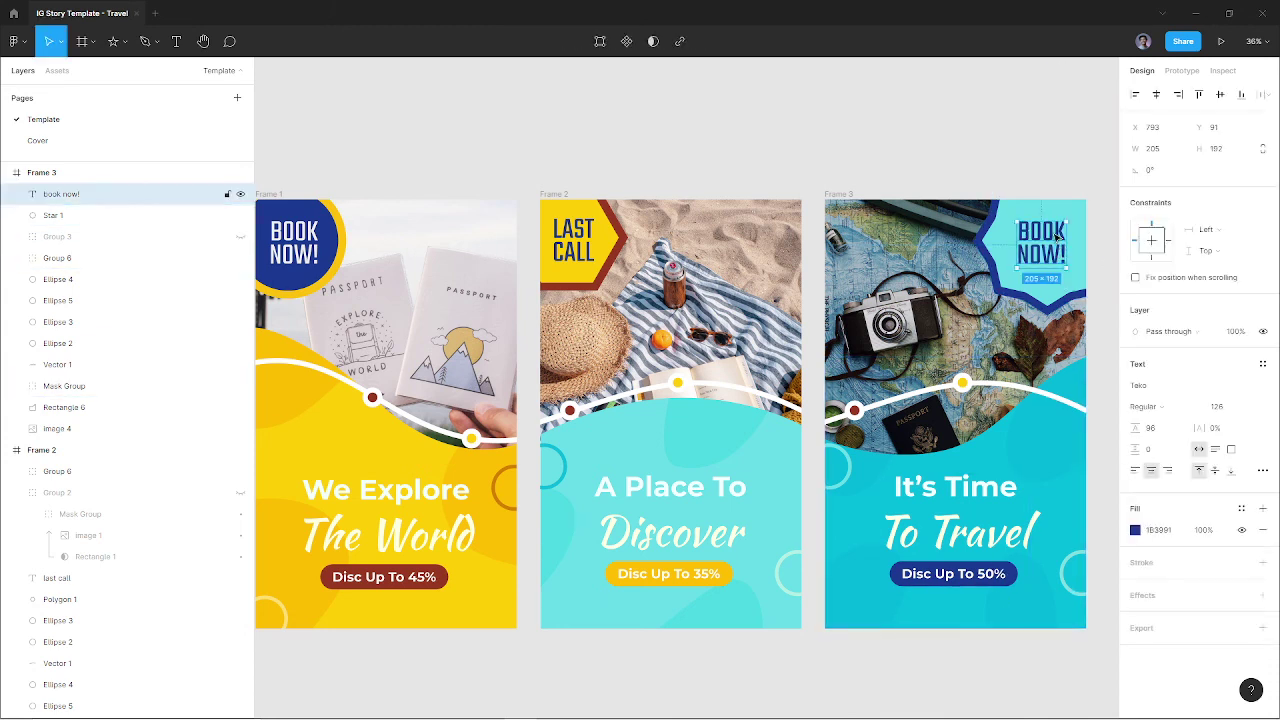
key("i")
left_click(607, 275)
key("Escape")
key("ctrl+z")
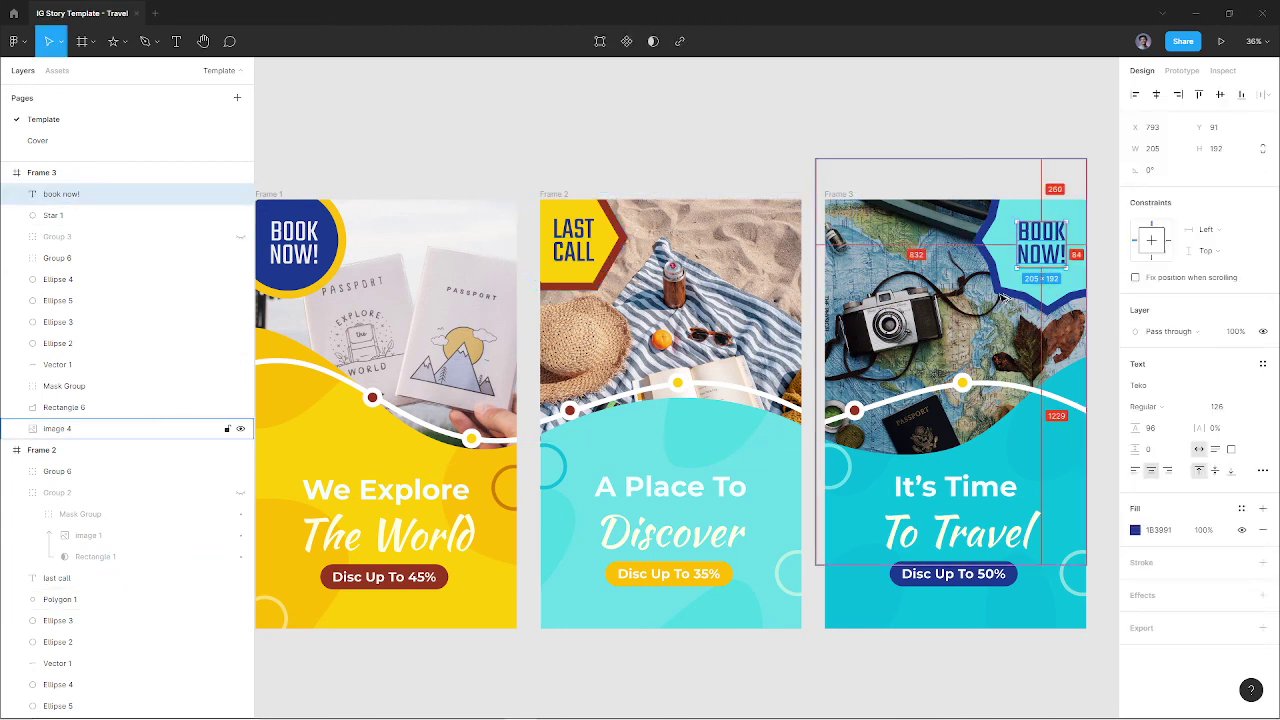
Shrink the star slightly into the corner and nudge BOOK NOW! up and right
left_click(1002, 296)
left_click_drag(977, 311, 993, 303)
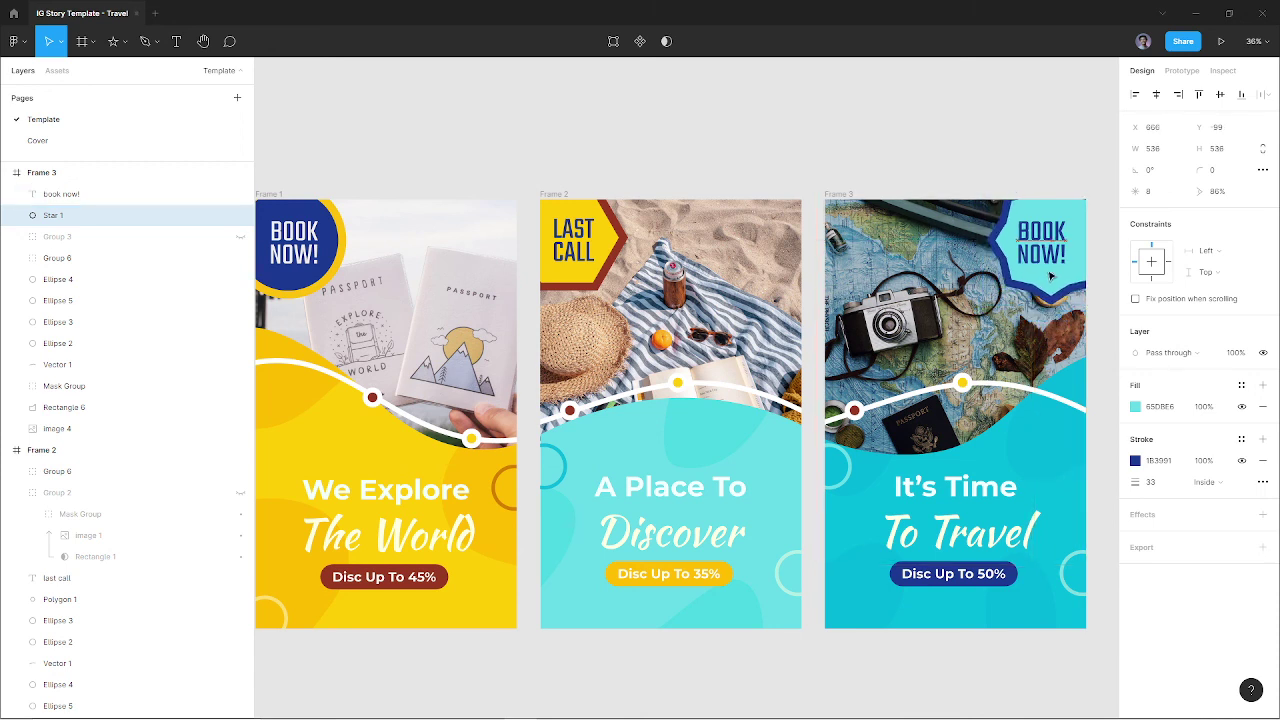
left_click_drag(1036, 251, 1037, 243)
left_click(1017, 180)
Zoom to fit all three travel story frames with the UI hidden, then switch windows
key("shift+1")
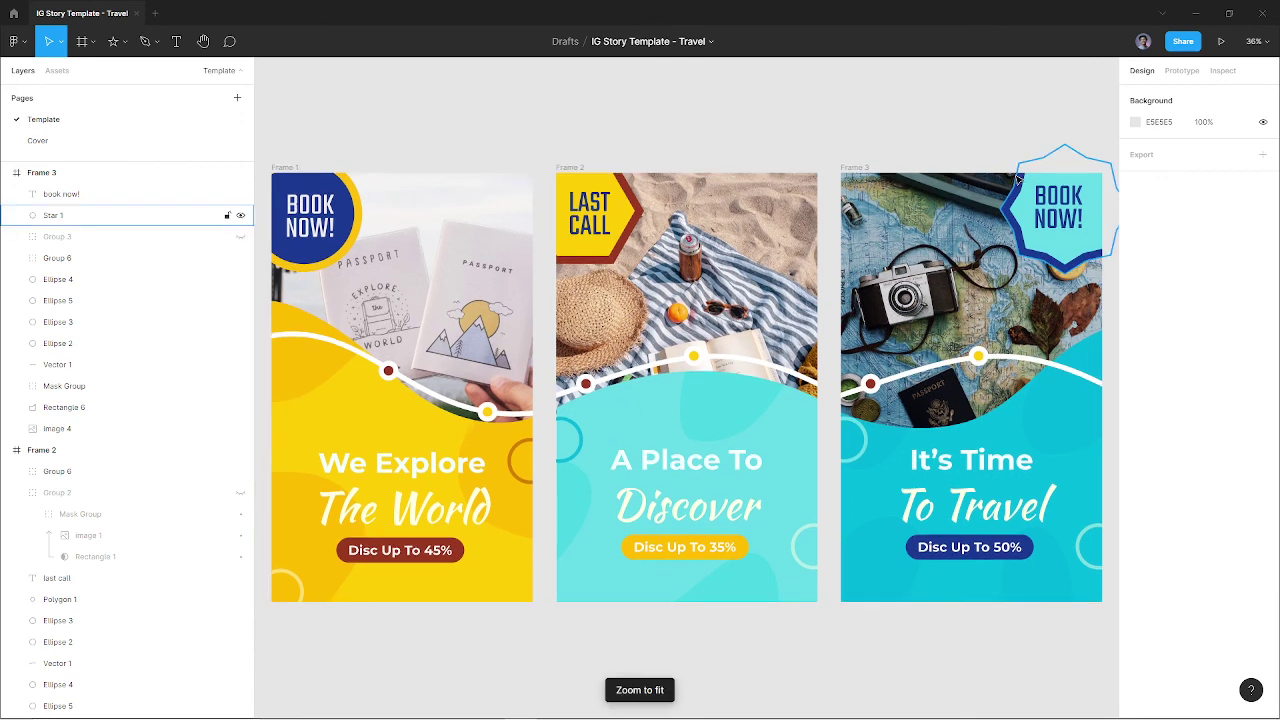
key("ctrl+backslash")
key("shift+1")
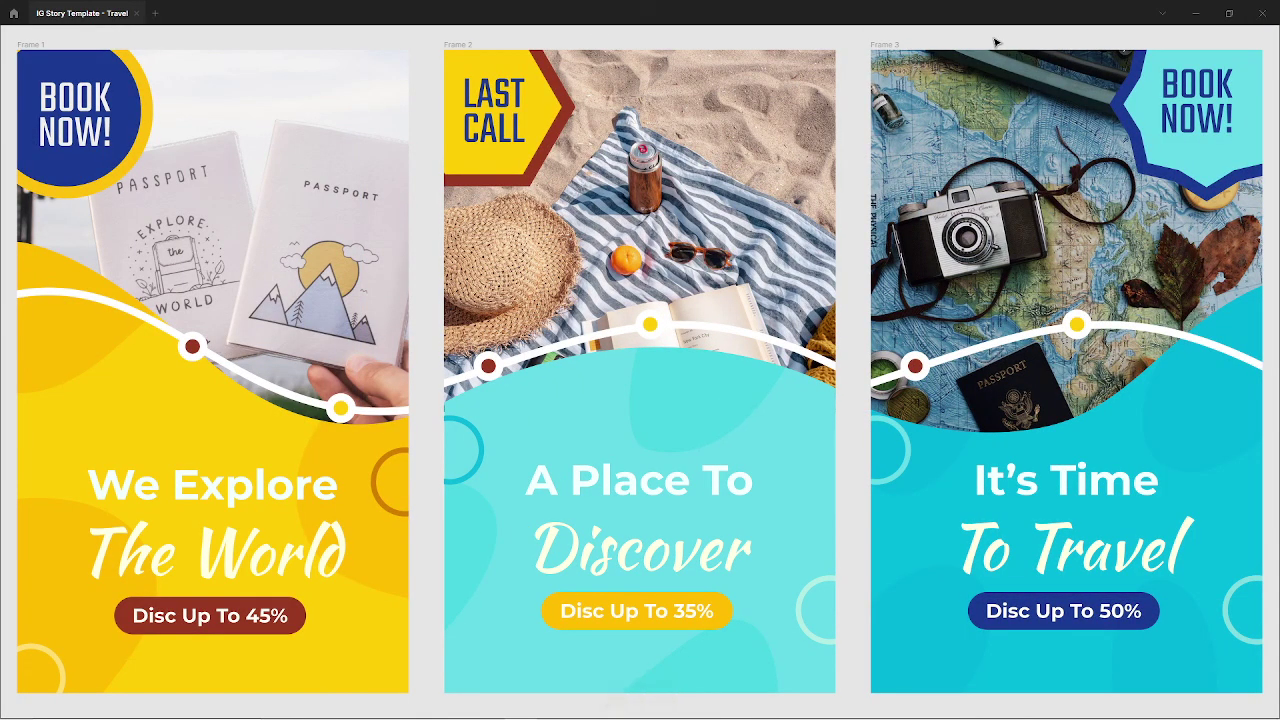
key("alt+Tab")
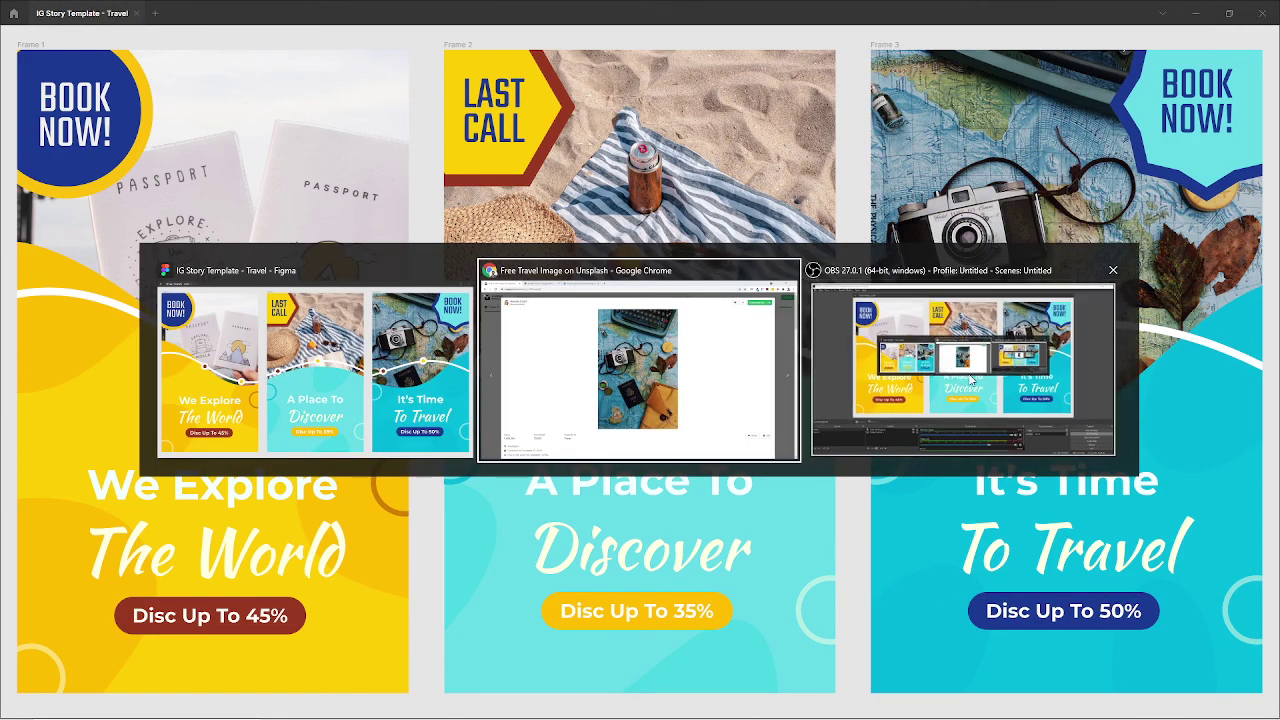